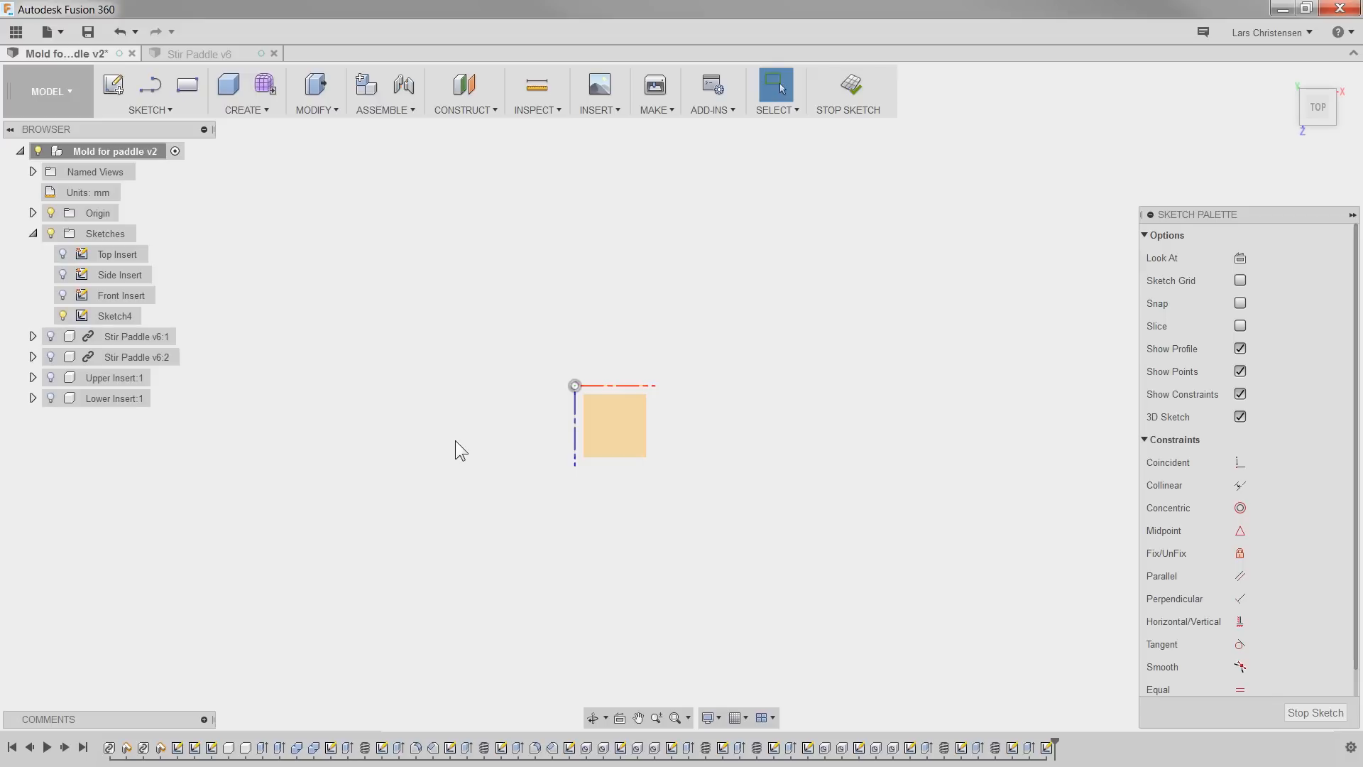
Step: Draw a 396 x 396 mm center rectangle centered on the sketch origin
{"action": "key", "text": "s"}
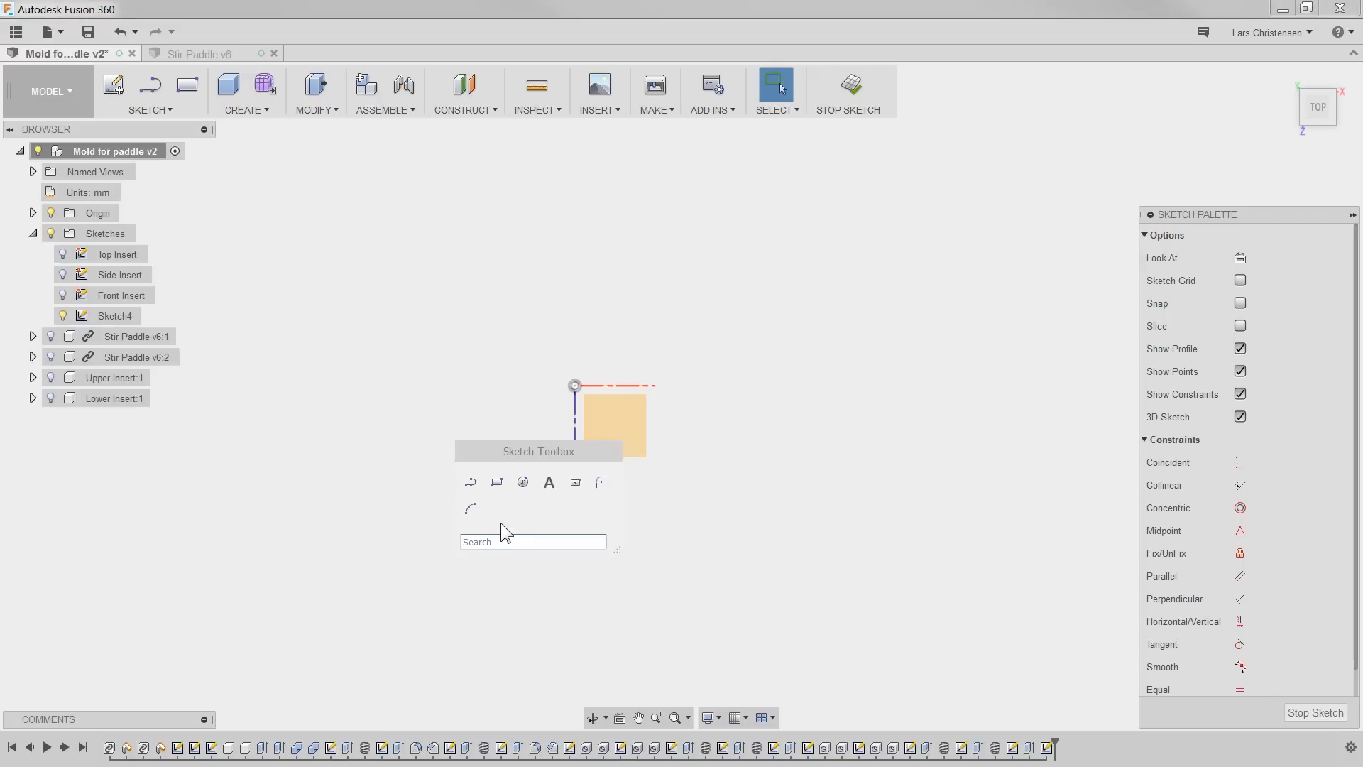
{"action": "left_click", "coordinate": [576, 483]}
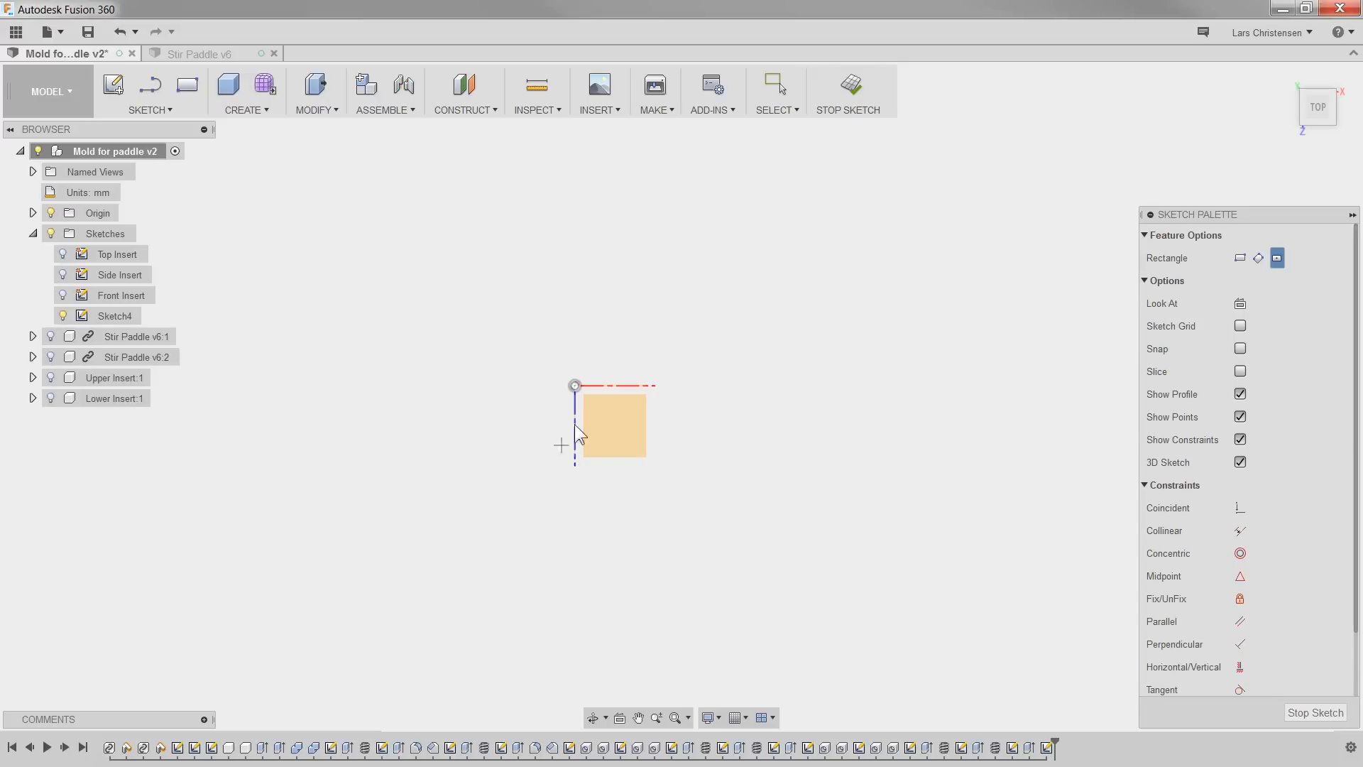
{"action": "left_click", "coordinate": [576, 386]}
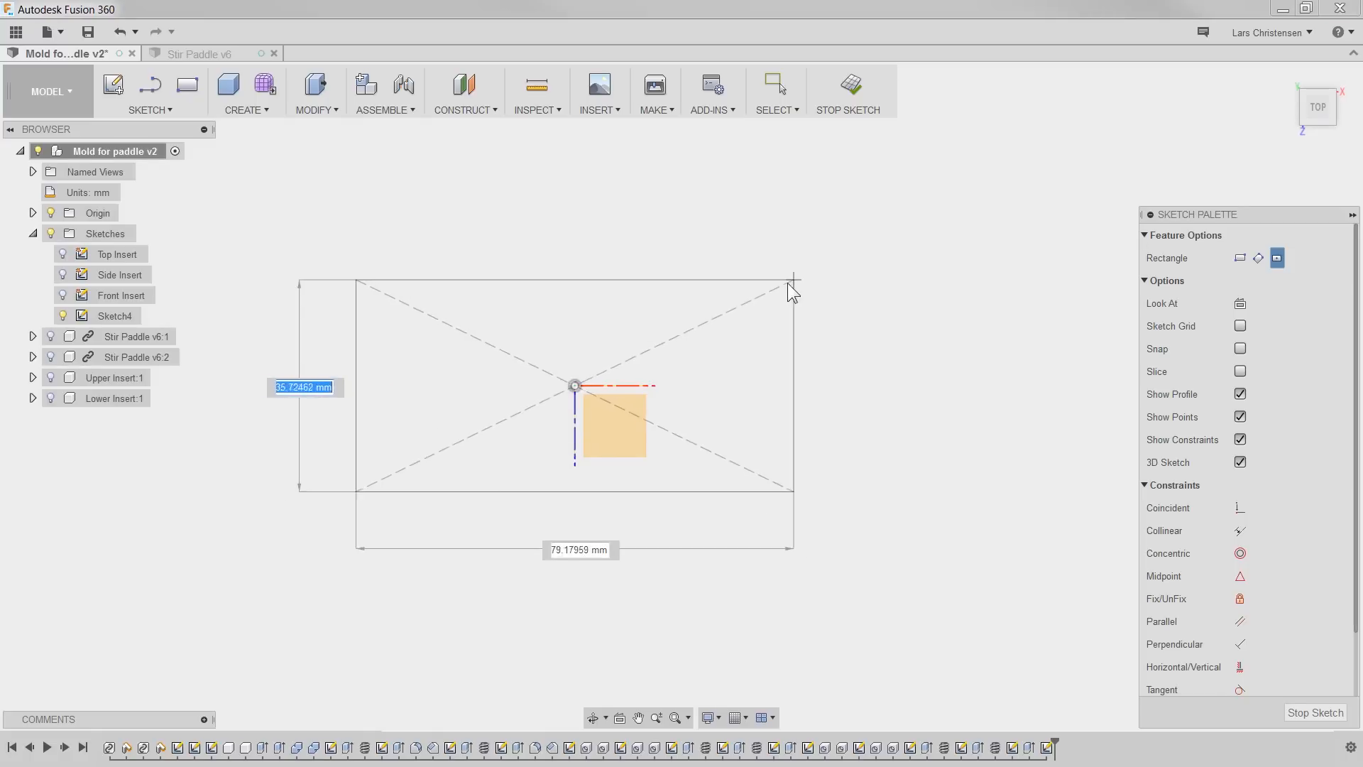
{"action": "type", "text": "396"}
{"action": "key", "text": "Tab"}
{"action": "type", "text": "396"}
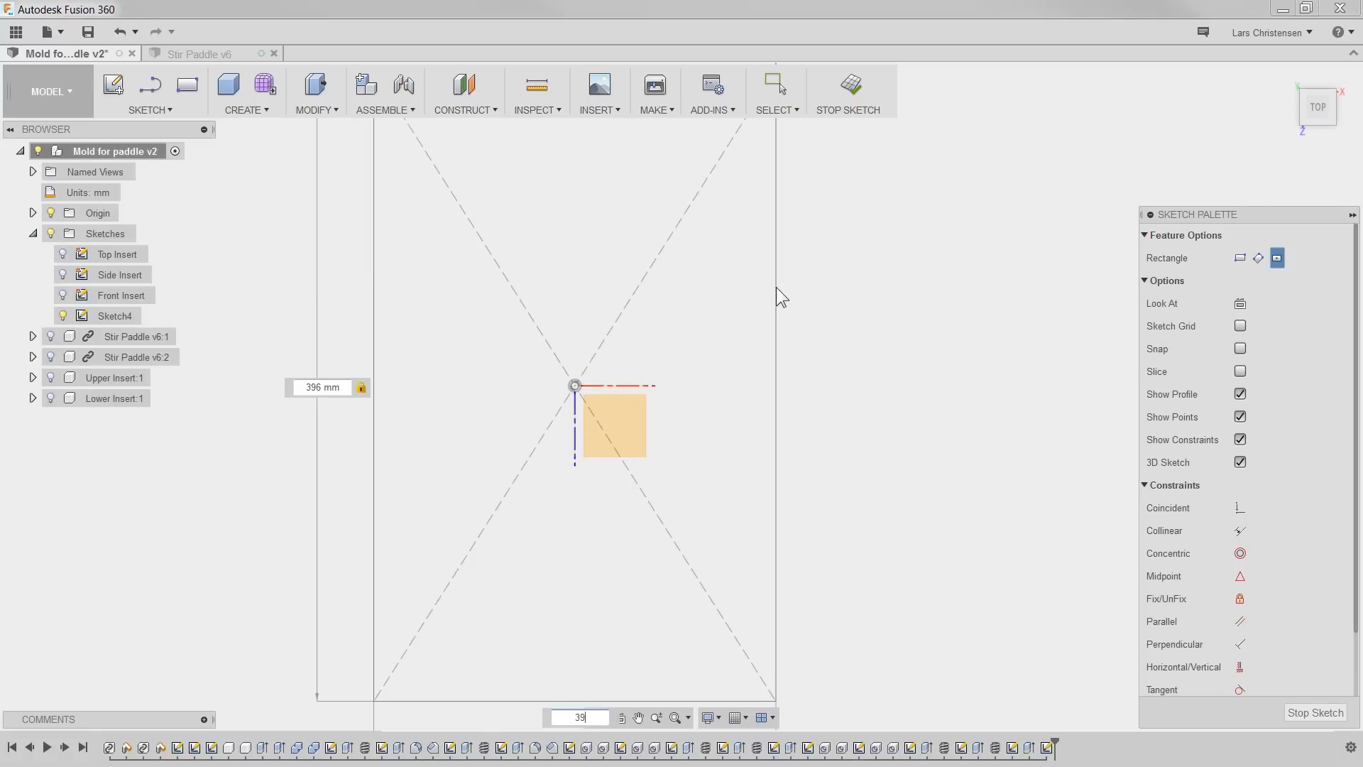
{"action": "key", "text": "Return"}
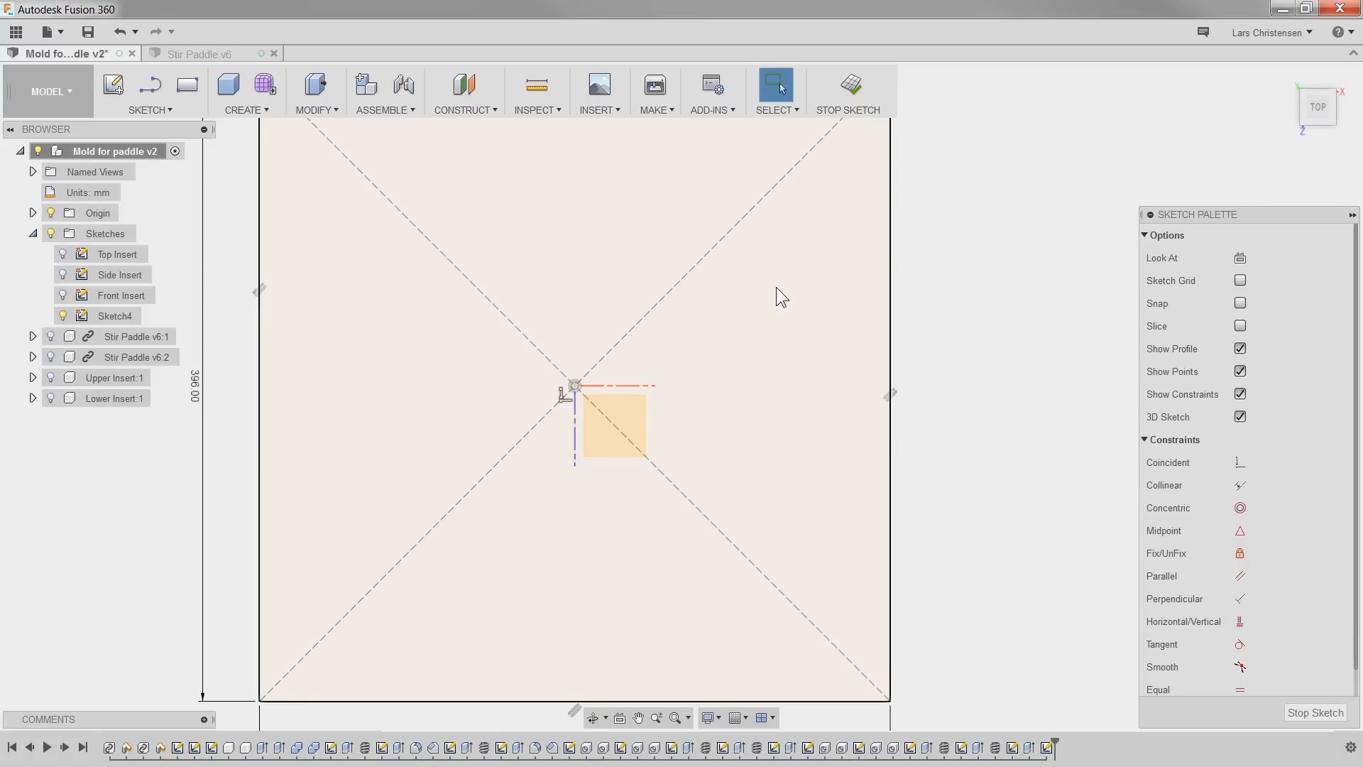
{"action": "scroll", "coordinate": [702, 350], "scroll_direction": "down", "scroll_amount": 2}
{"action": "scroll", "coordinate": [617, 326], "scroll_direction": "up", "scroll_amount": 1}
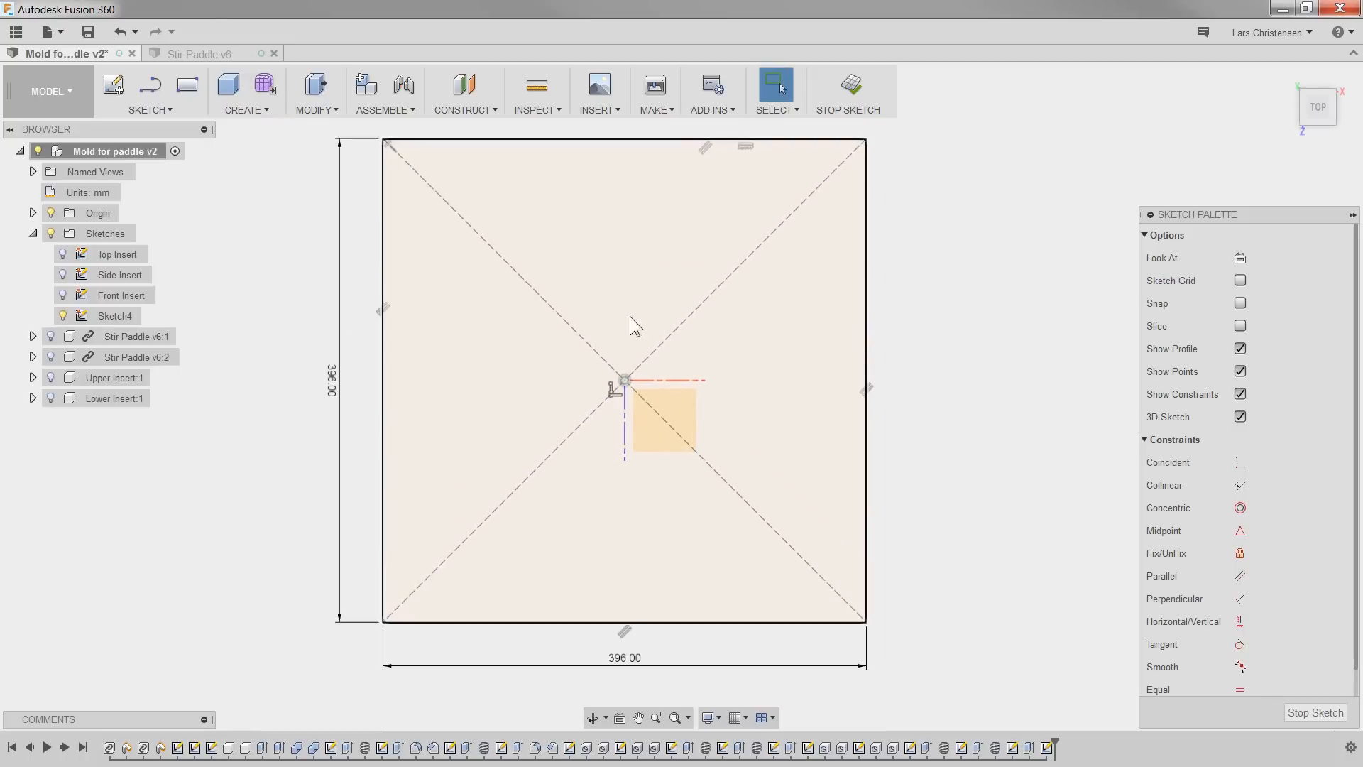
Step: Draw a second center rectangle on the origin, 396 mm high and 296 mm wide
{"action": "key", "text": "s"}
{"action": "left_click", "coordinate": [769, 353]}
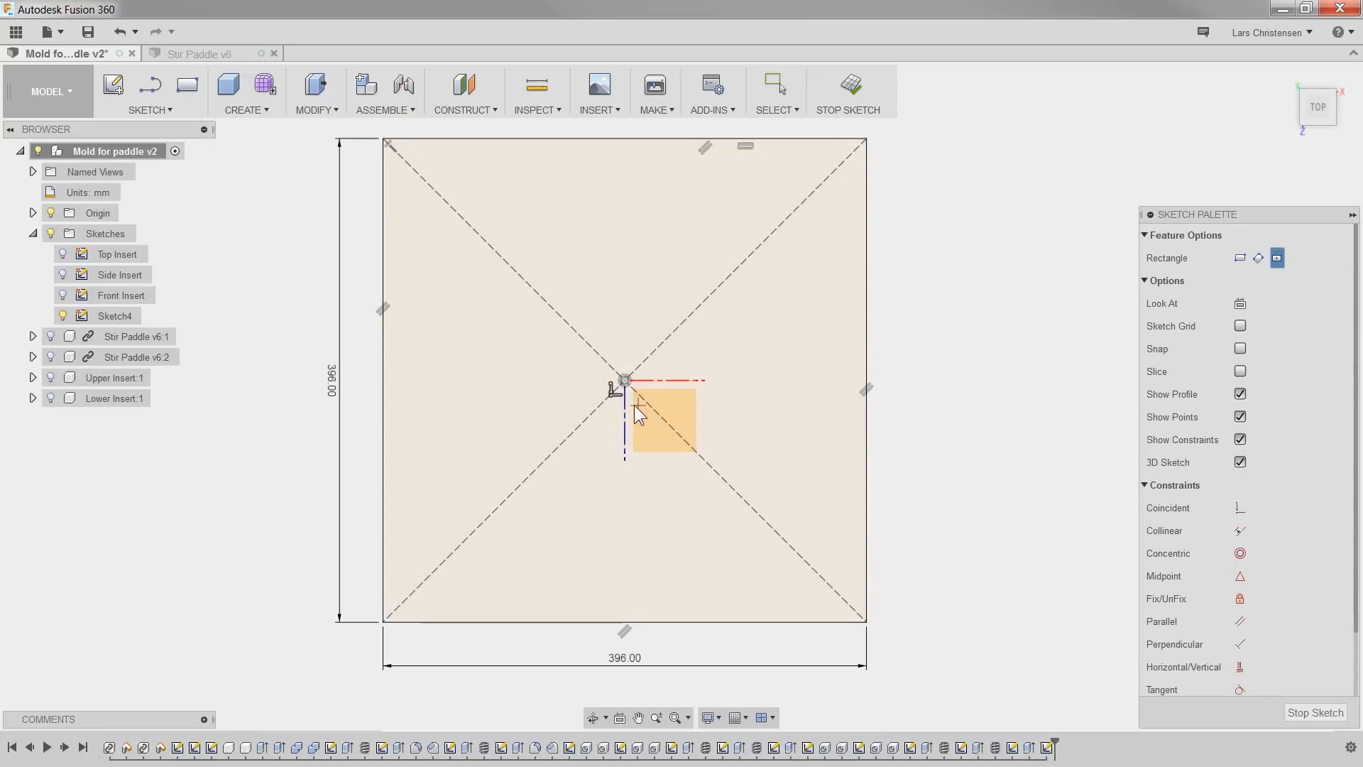
{"action": "left_click", "coordinate": [625, 381]}
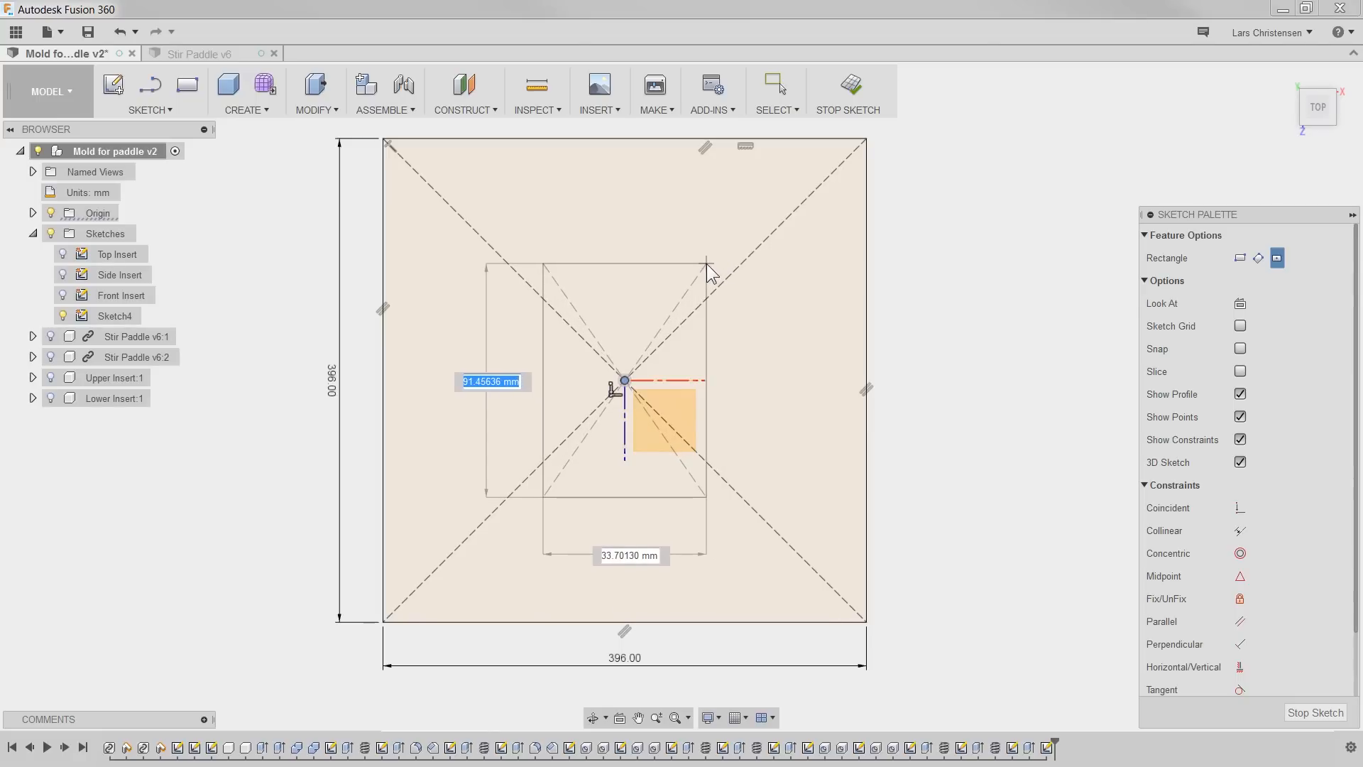
{"action": "type", "text": "396"}
{"action": "key", "text": "Tab"}
{"action": "type", "text": "2"}
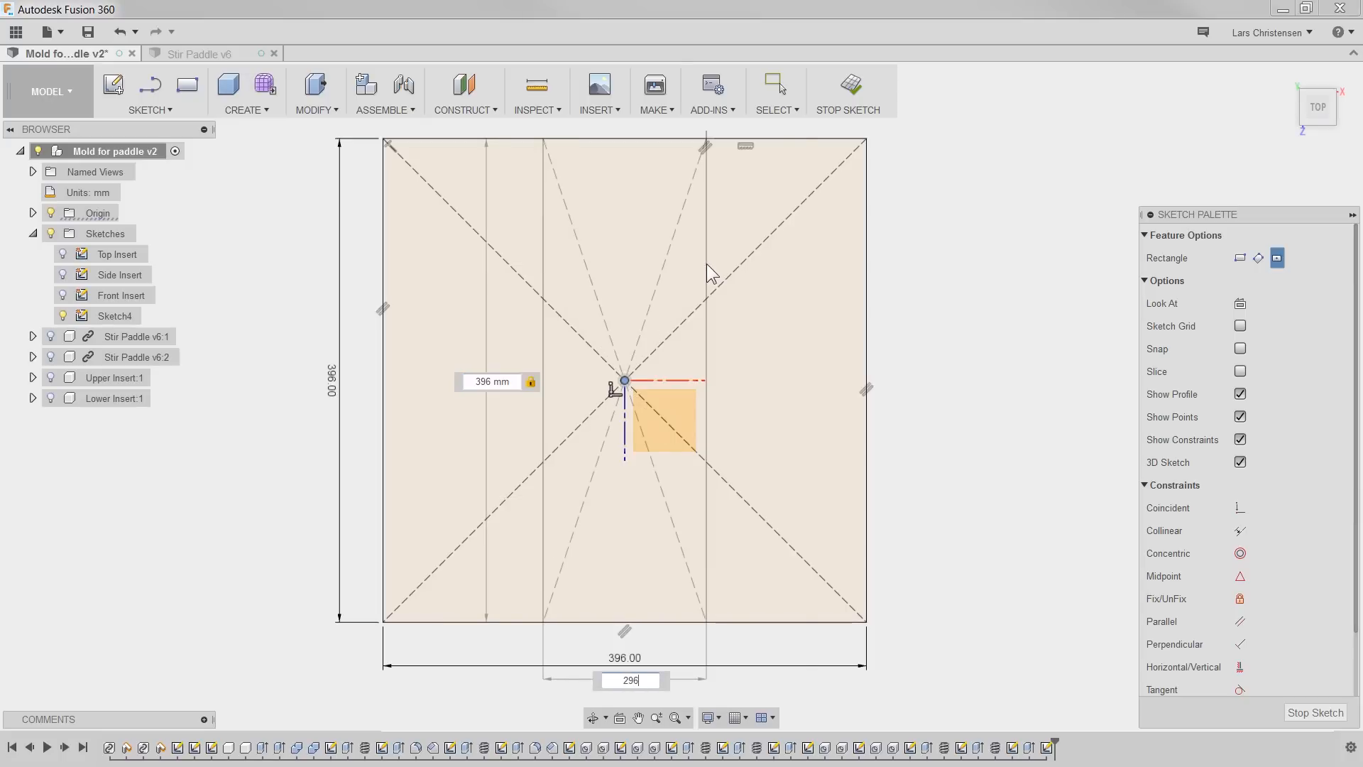
{"action": "key", "text": "Return"}
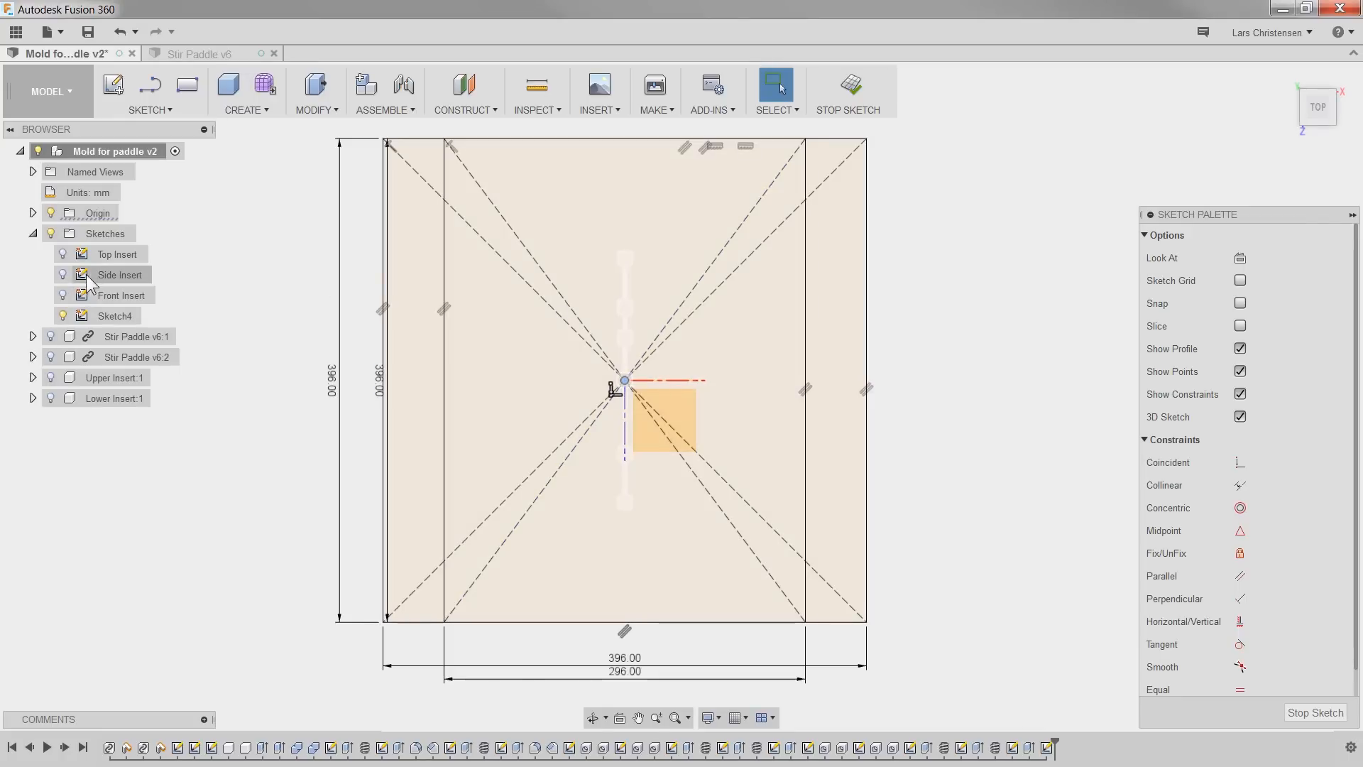
Step: Show the Top Insert sketch, project its four outer square edges into the current sketch, and hide Top Insert again
{"action": "left_click", "coordinate": [61, 254]}
{"action": "left_click", "coordinate": [61, 254]}
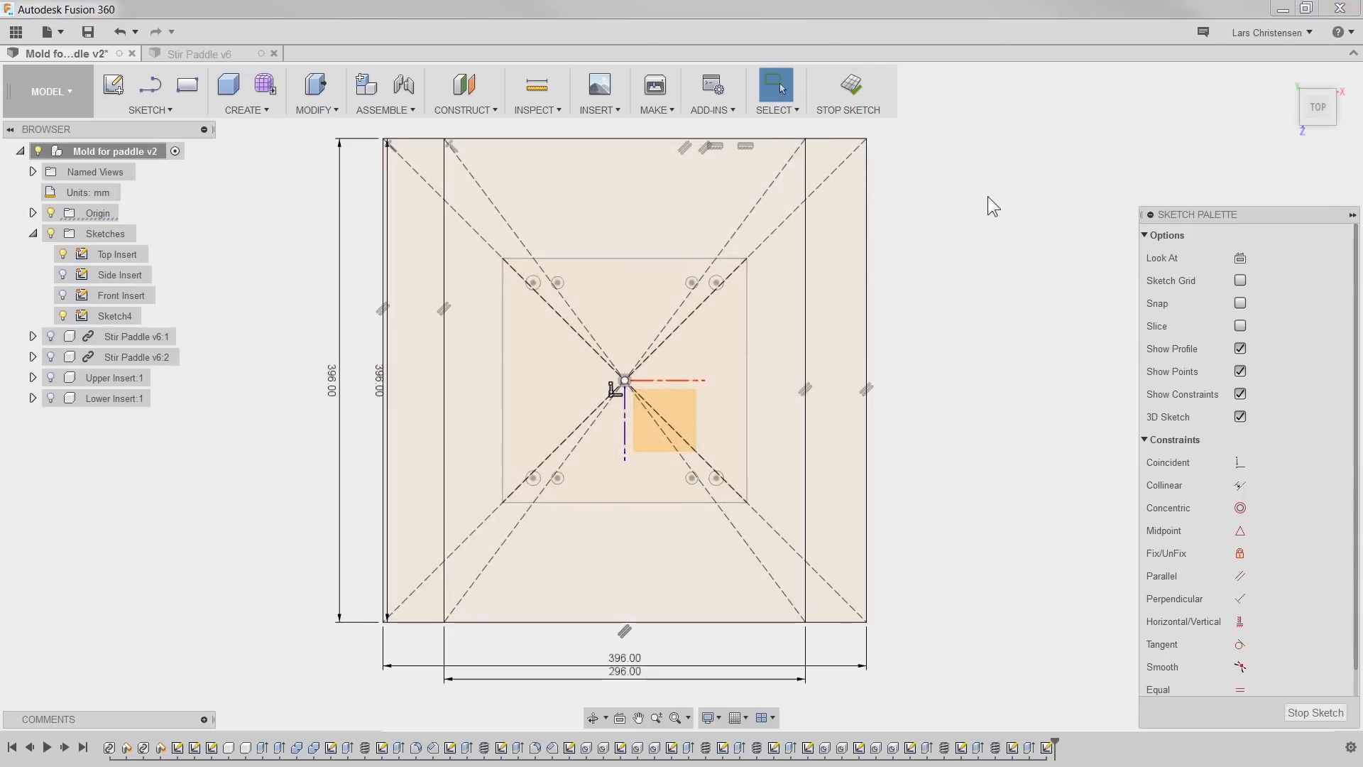
{"action": "key", "text": "p"}
{"action": "left_click", "coordinate": [622, 258]}
{"action": "left_click", "coordinate": [747, 389]}
{"action": "left_click", "coordinate": [646, 502]}
{"action": "left_click", "coordinate": [503, 423]}
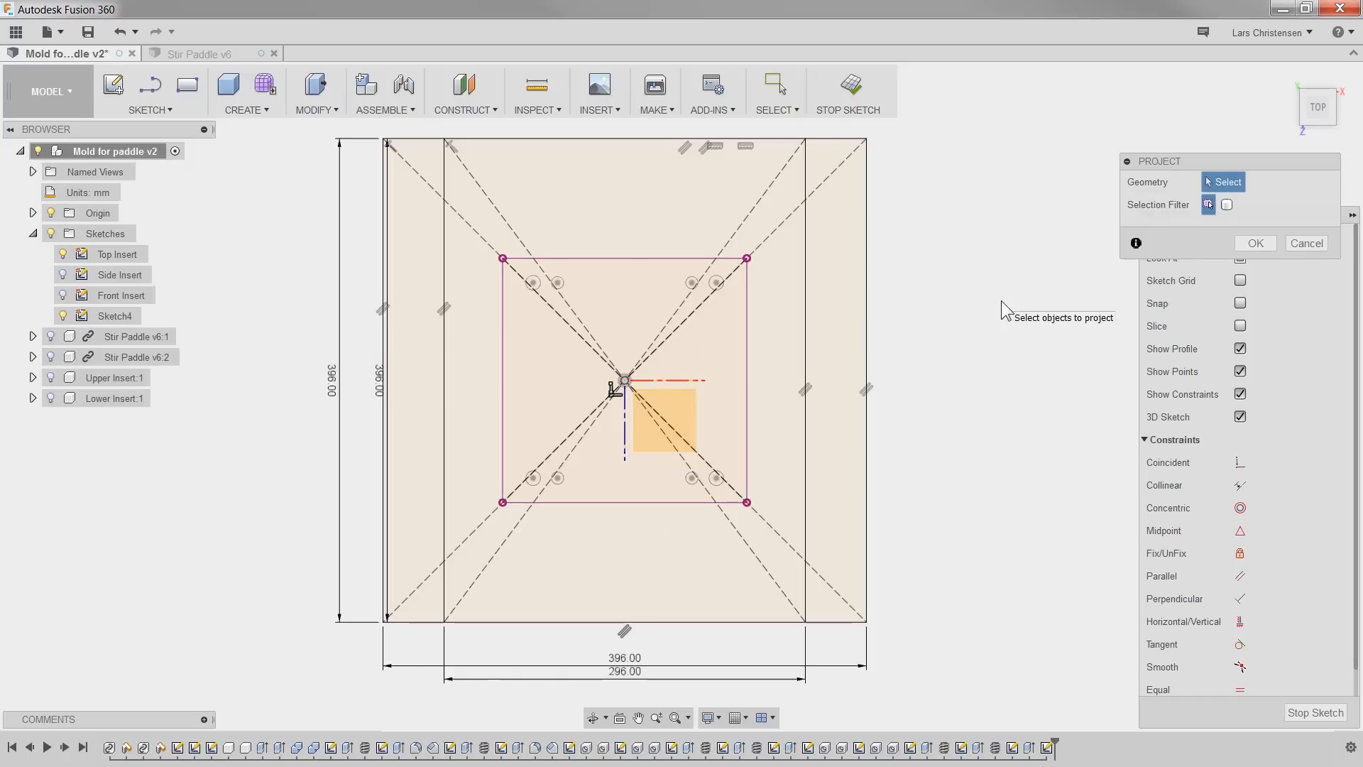
{"action": "left_click", "coordinate": [1254, 244]}
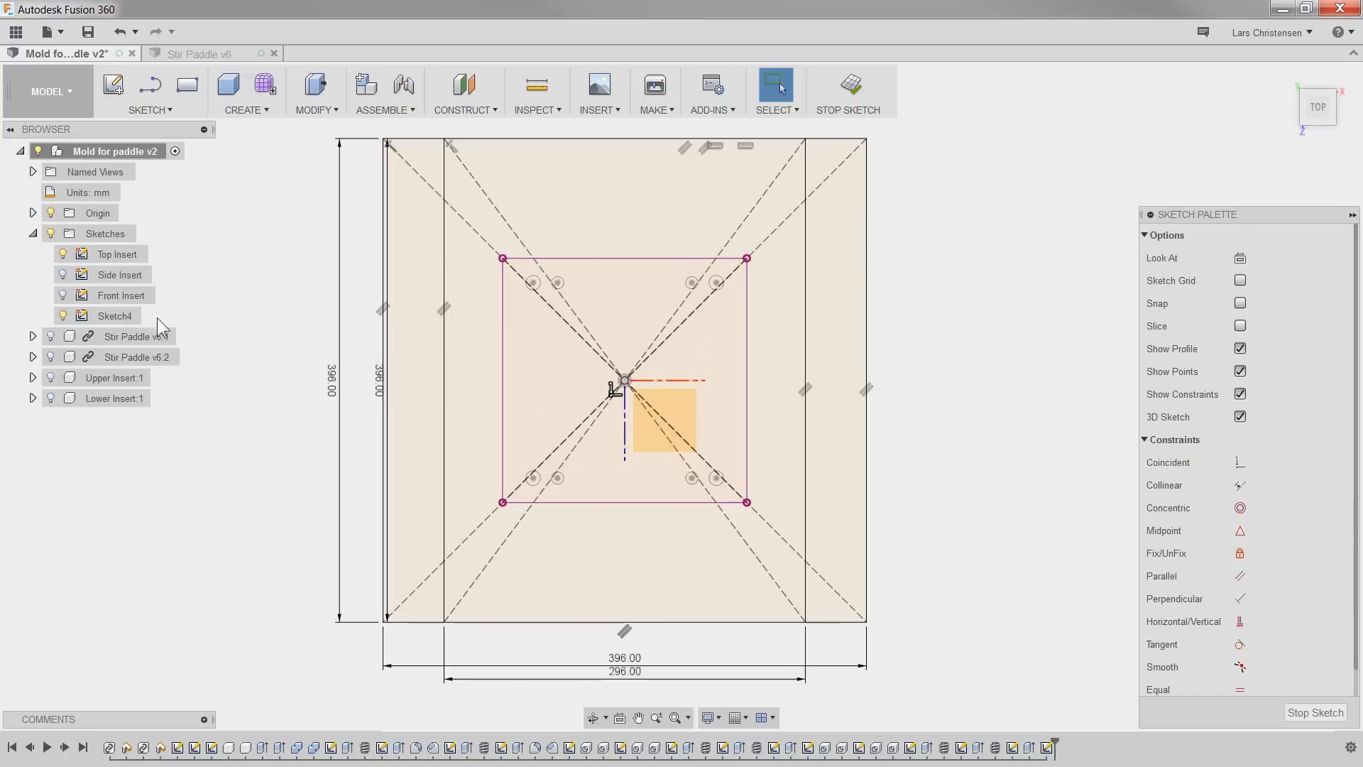
{"action": "left_click", "coordinate": [63, 254]}
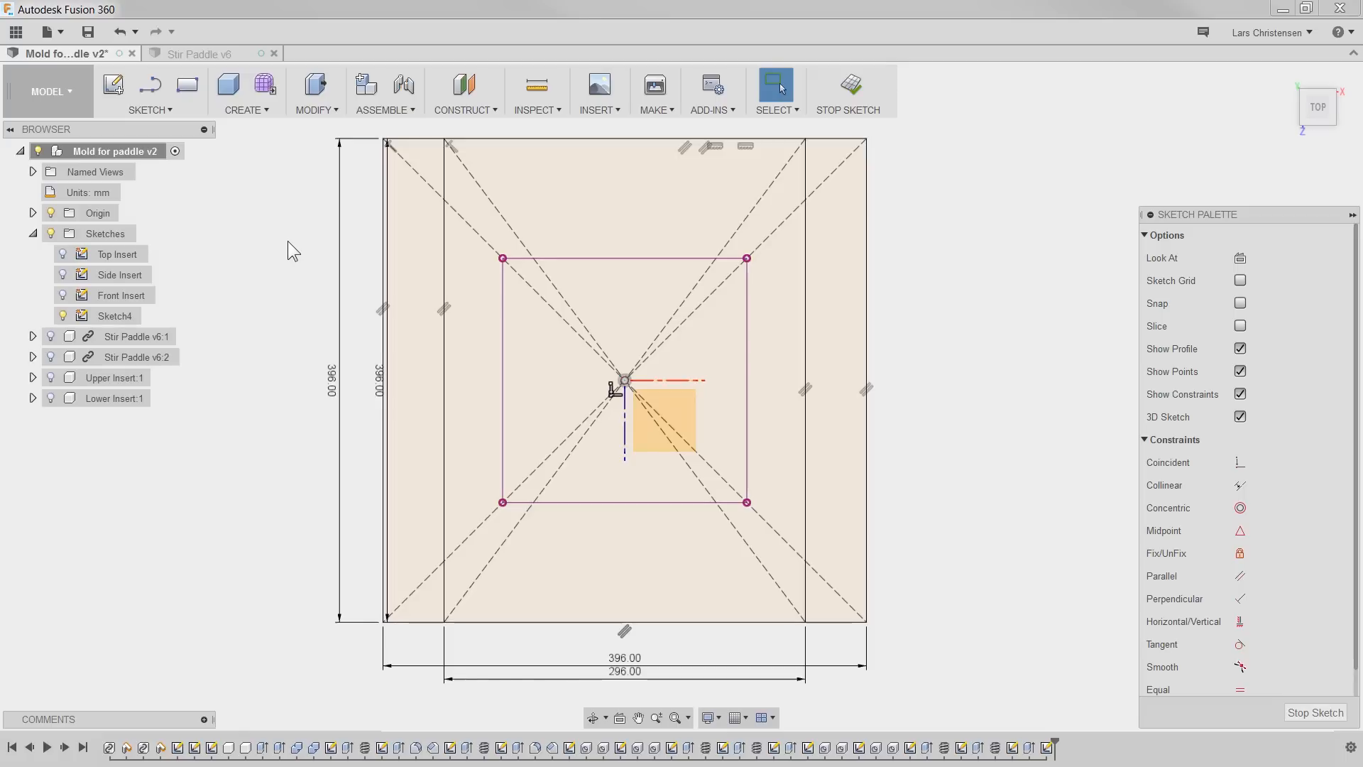
Step: Sketch four circles inside the 296 mm wide rectangle, one near each corner outside the projected square
{"action": "key", "text": "c"}
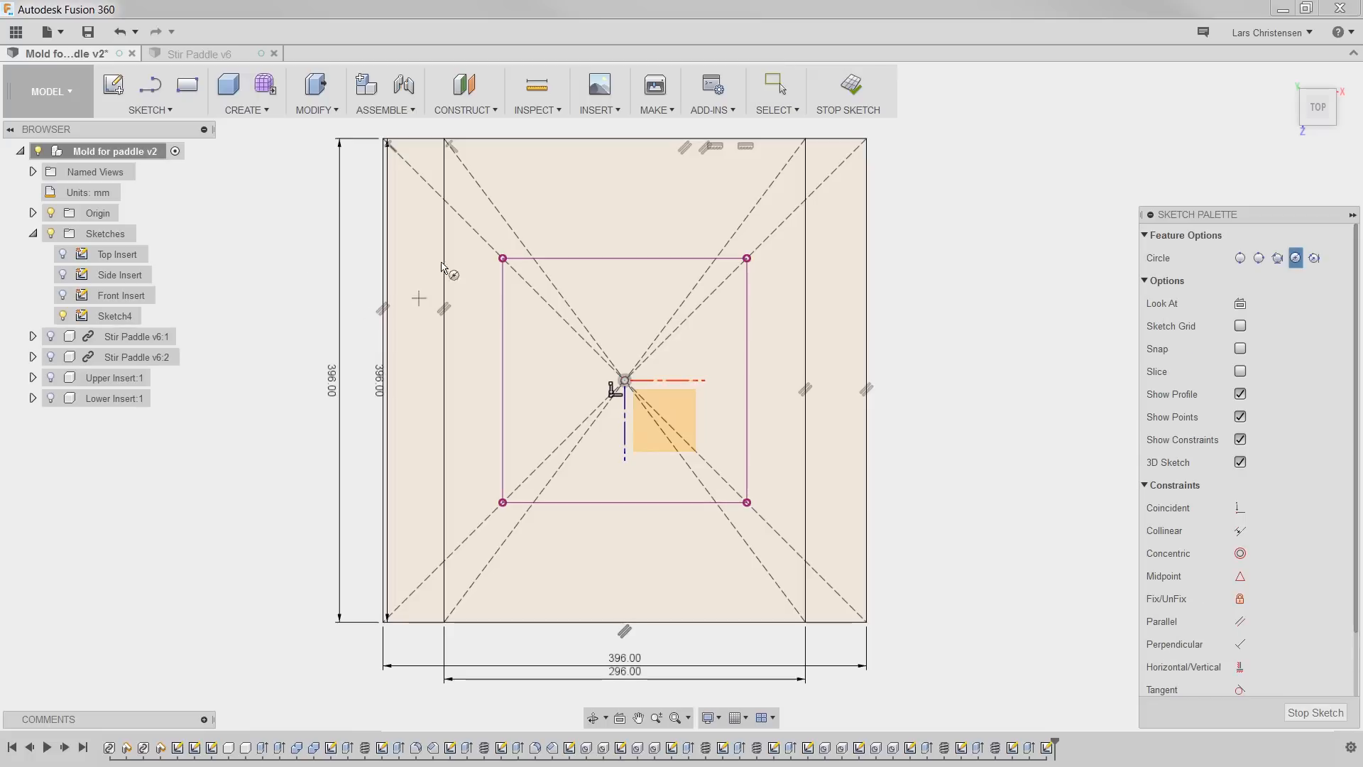
{"action": "left_click", "coordinate": [507, 187]}
{"action": "left_click", "coordinate": [533, 179]}
{"action": "left_click", "coordinate": [719, 180]}
{"action": "left_click", "coordinate": [743, 200]}
{"action": "left_click", "coordinate": [736, 570]}
{"action": "left_click", "coordinate": [774, 565]}
{"action": "left_click", "coordinate": [489, 593]}
{"action": "left_click", "coordinate": [518, 570]}
Step: Dimension the upper-left circle's diameter as 30 mm
{"action": "key", "text": "d"}
{"action": "left_click", "coordinate": [536, 183]}
{"action": "left_click", "coordinate": [550, 161]}
{"action": "type", "text": "30"}
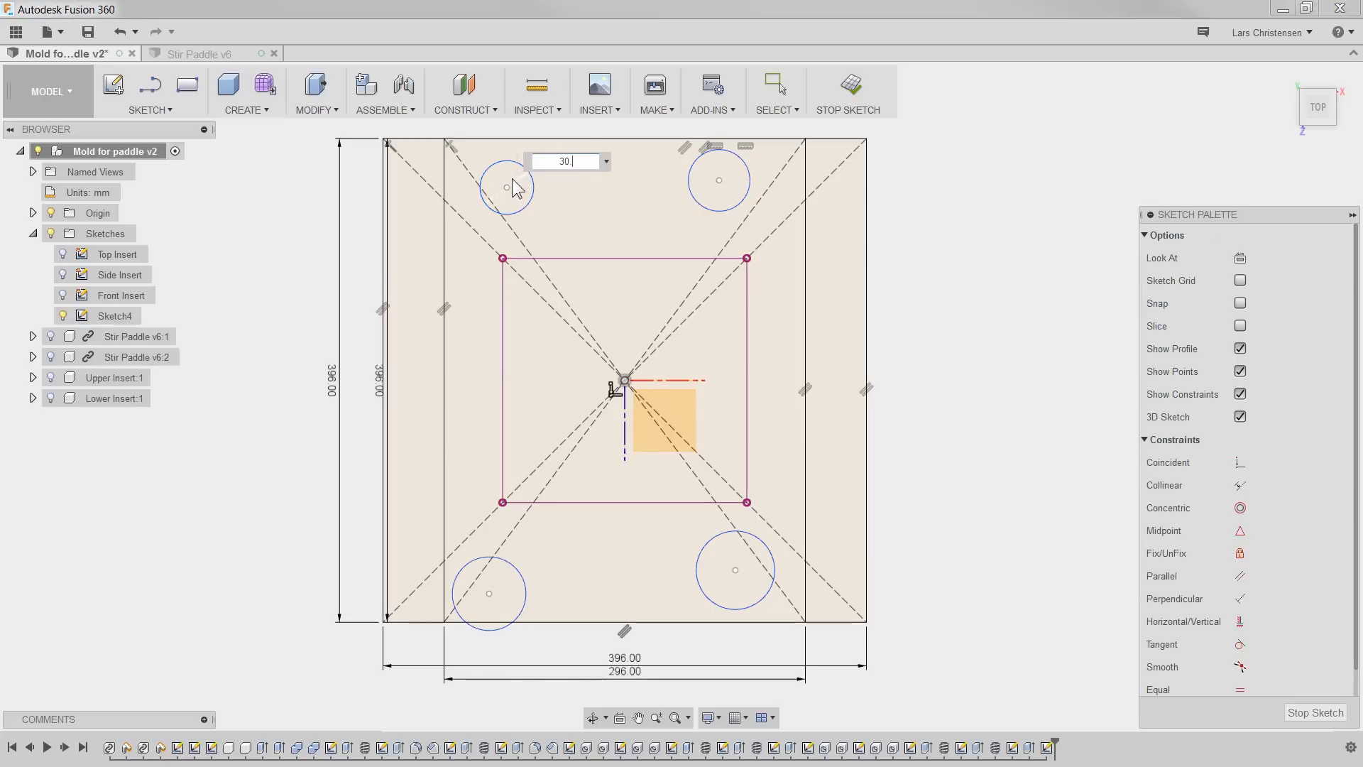
{"action": "key", "text": "Return"}
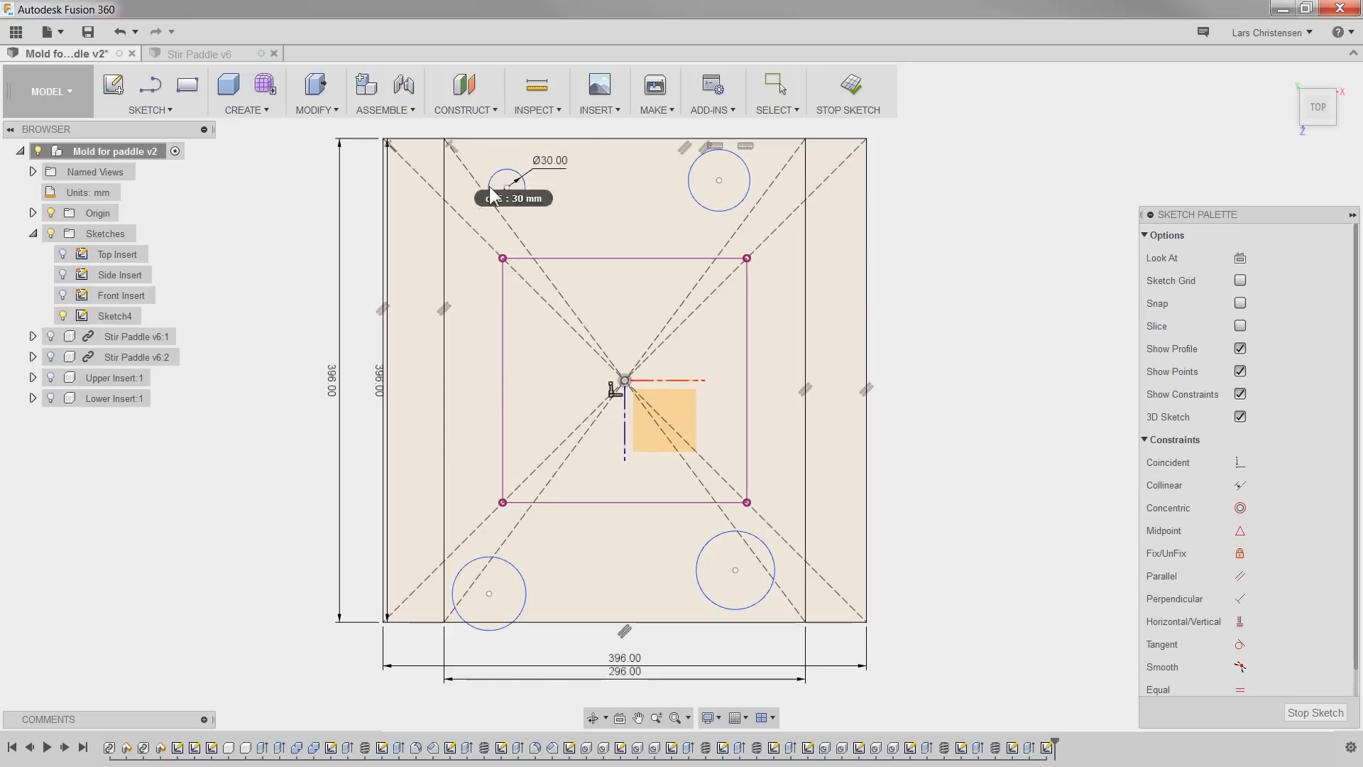
Step: Dimension the horizontal distance from the origin to the upper-left circle's center as 248/2 mm
{"action": "left_click", "coordinate": [625, 381]}
{"action": "left_click", "coordinate": [511, 187]}
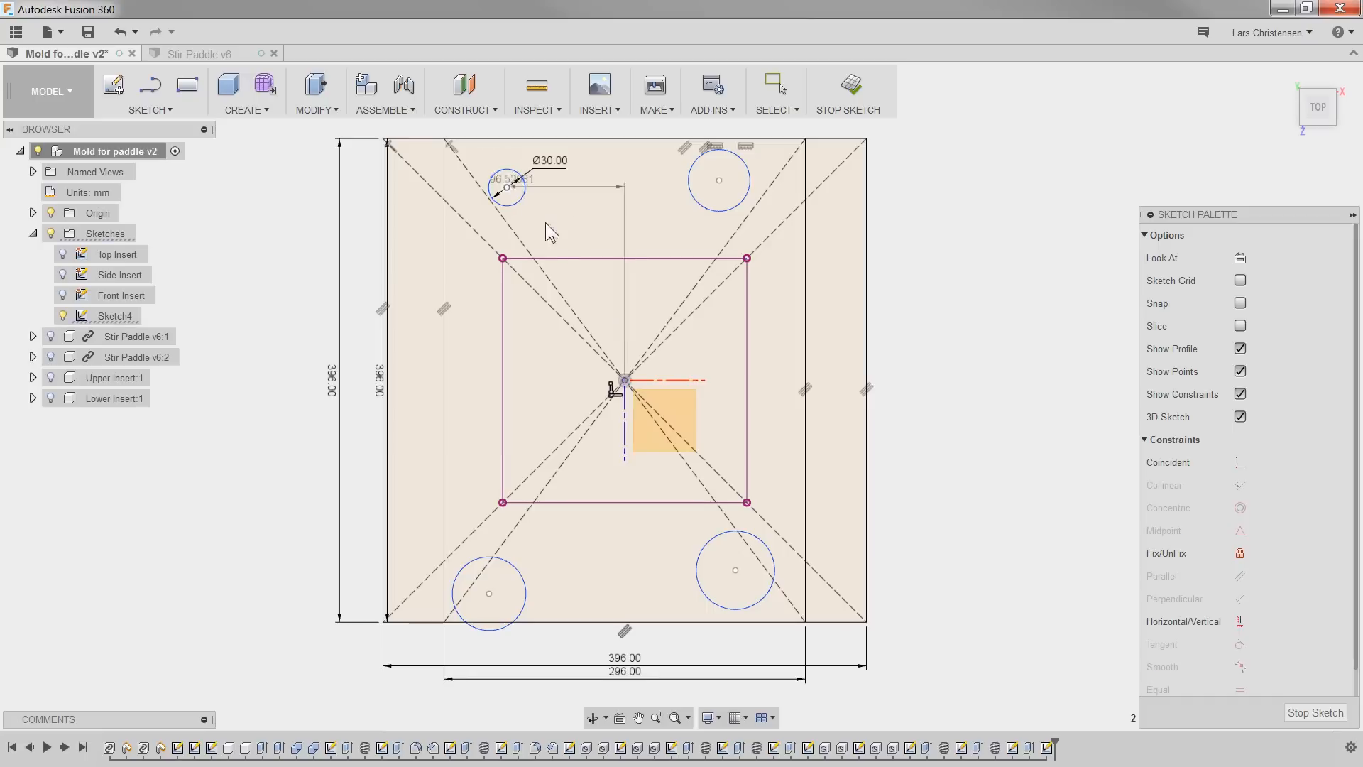
{"action": "scroll", "coordinate": [541, 215], "scroll_direction": "down", "scroll_amount": 3}
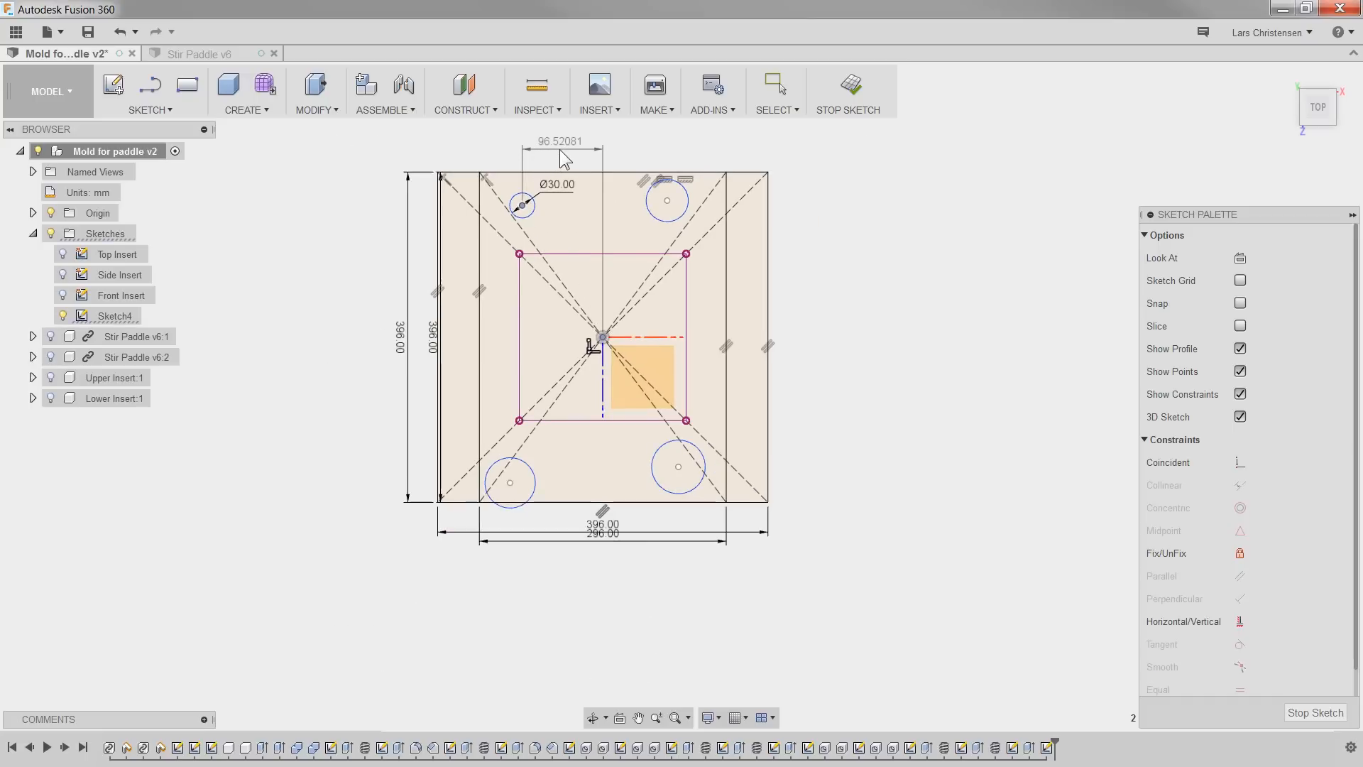
{"action": "left_click", "coordinate": [560, 151]}
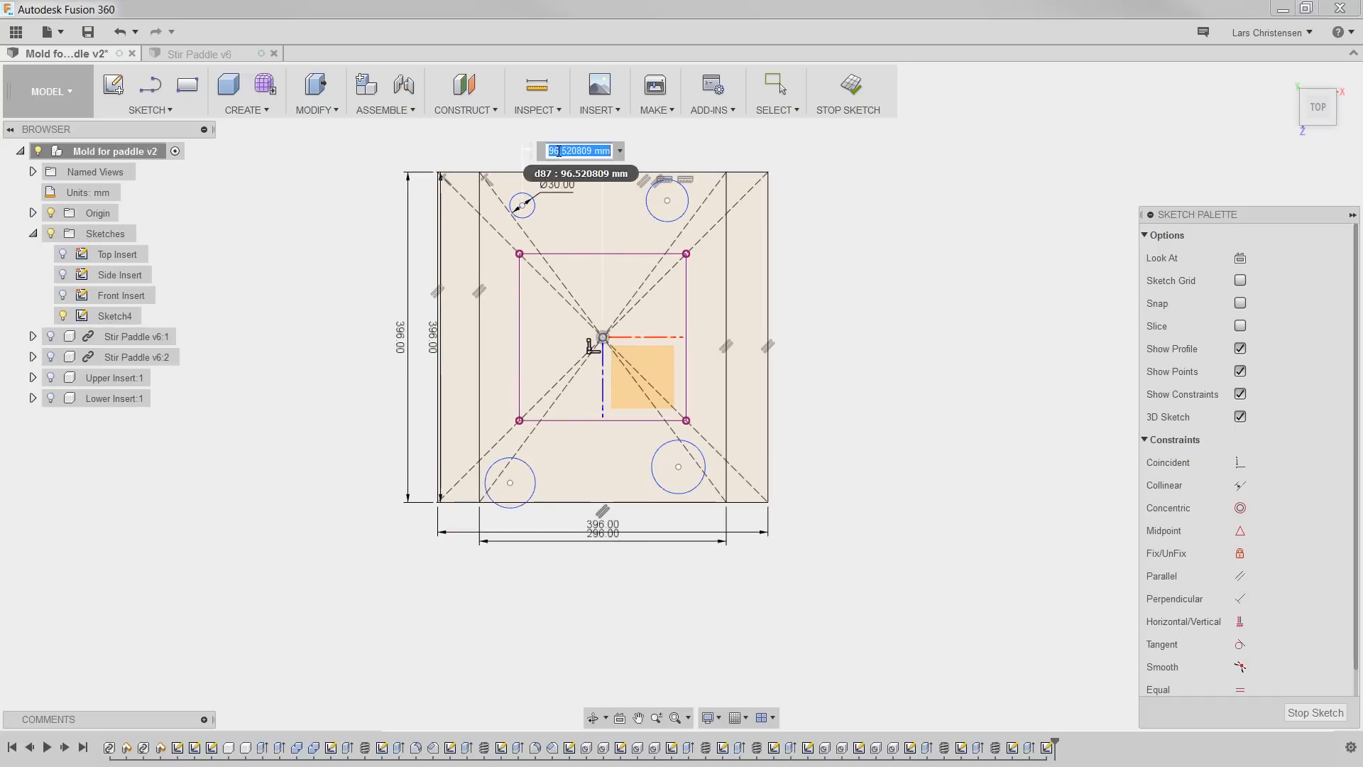
{"action": "type", "text": "248"}
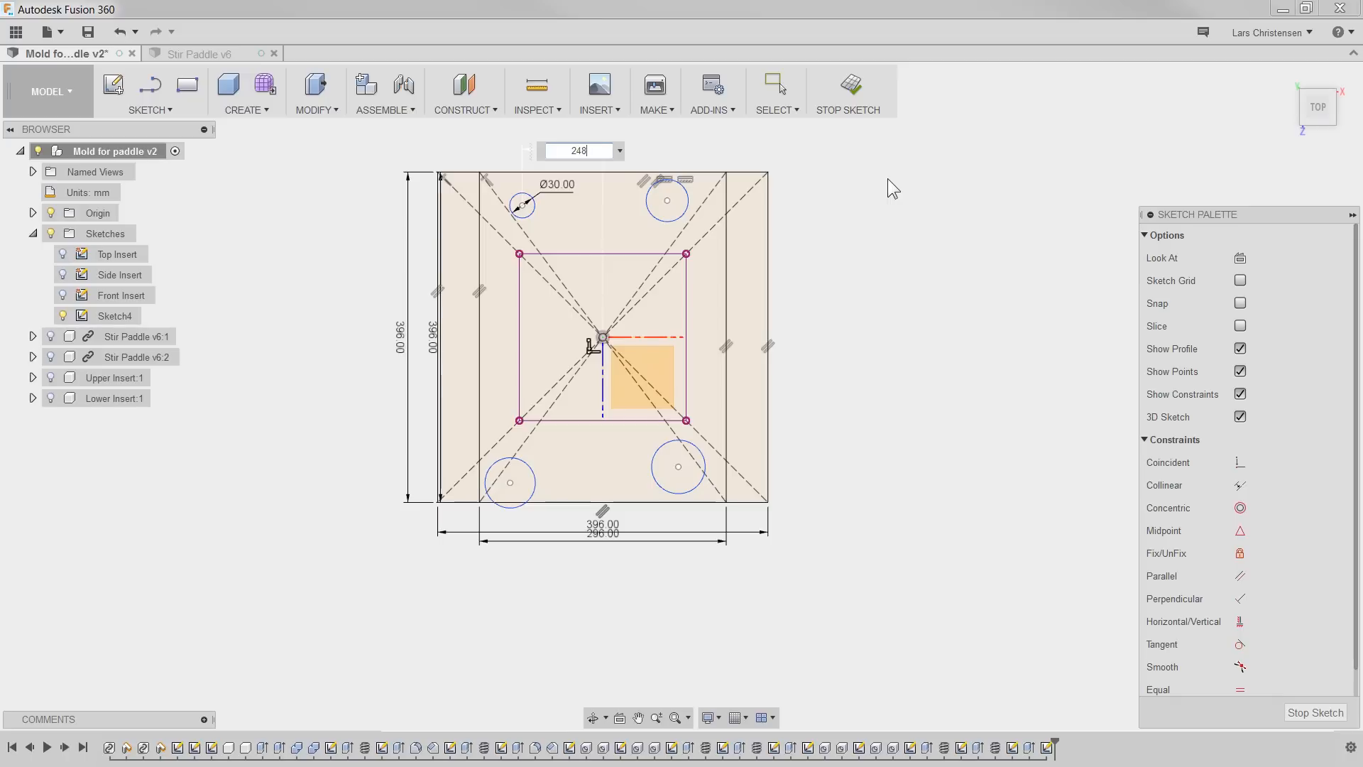
{"action": "type", "text": "/2"}
{"action": "key", "text": "Return"}
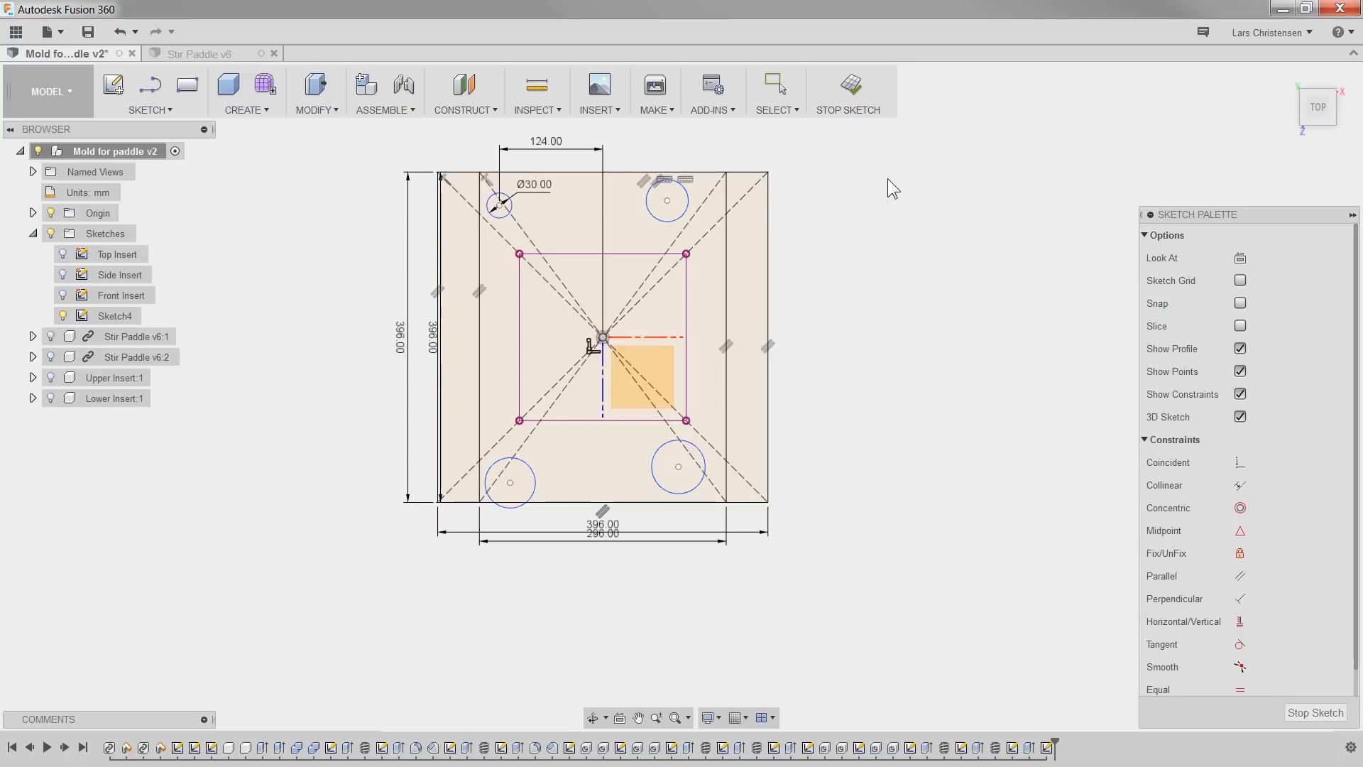
Step: Dimension the vertical distance from the origin to the upper-left circle's center as 340/2 mm
{"action": "scroll", "coordinate": [500, 178], "scroll_direction": "up", "scroll_amount": 2}
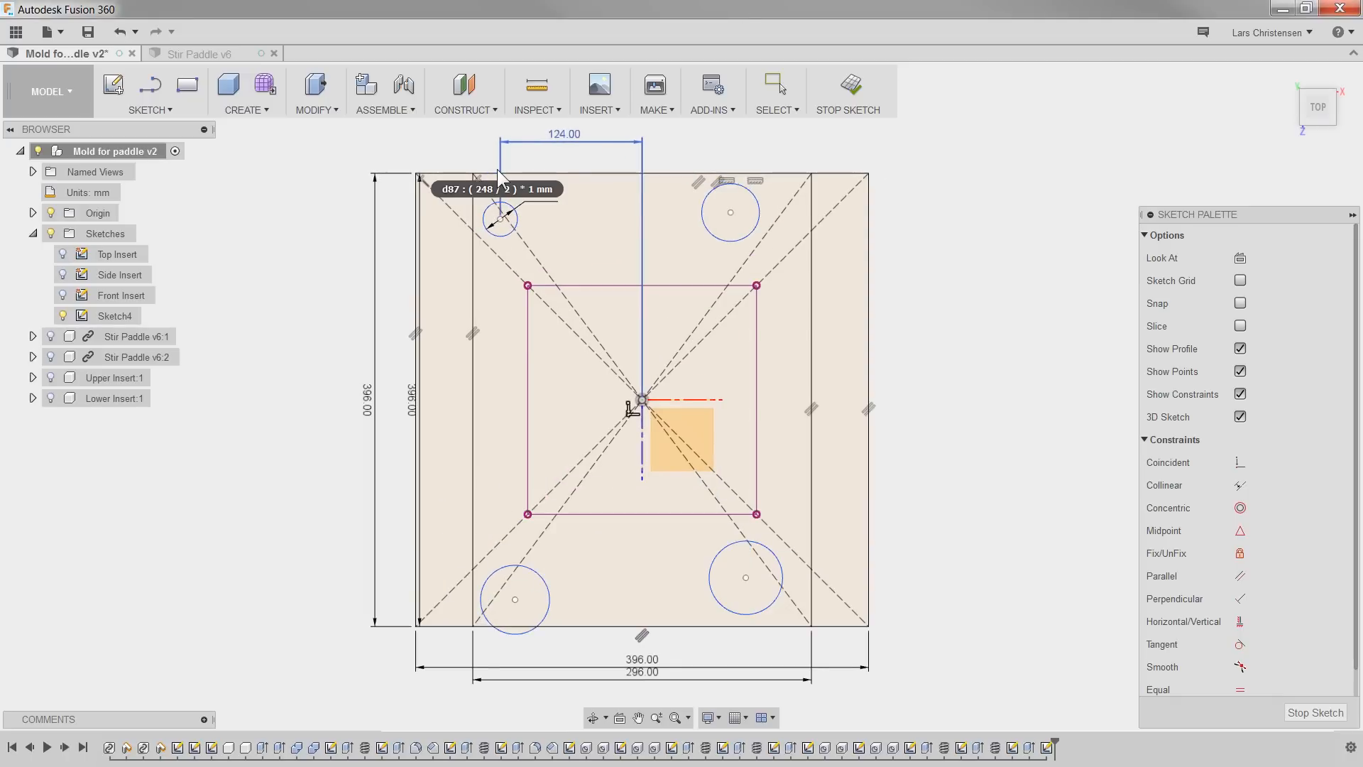
{"action": "left_click", "coordinate": [642, 399]}
{"action": "left_click", "coordinate": [500, 219]}
{"action": "left_click", "coordinate": [395, 284]}
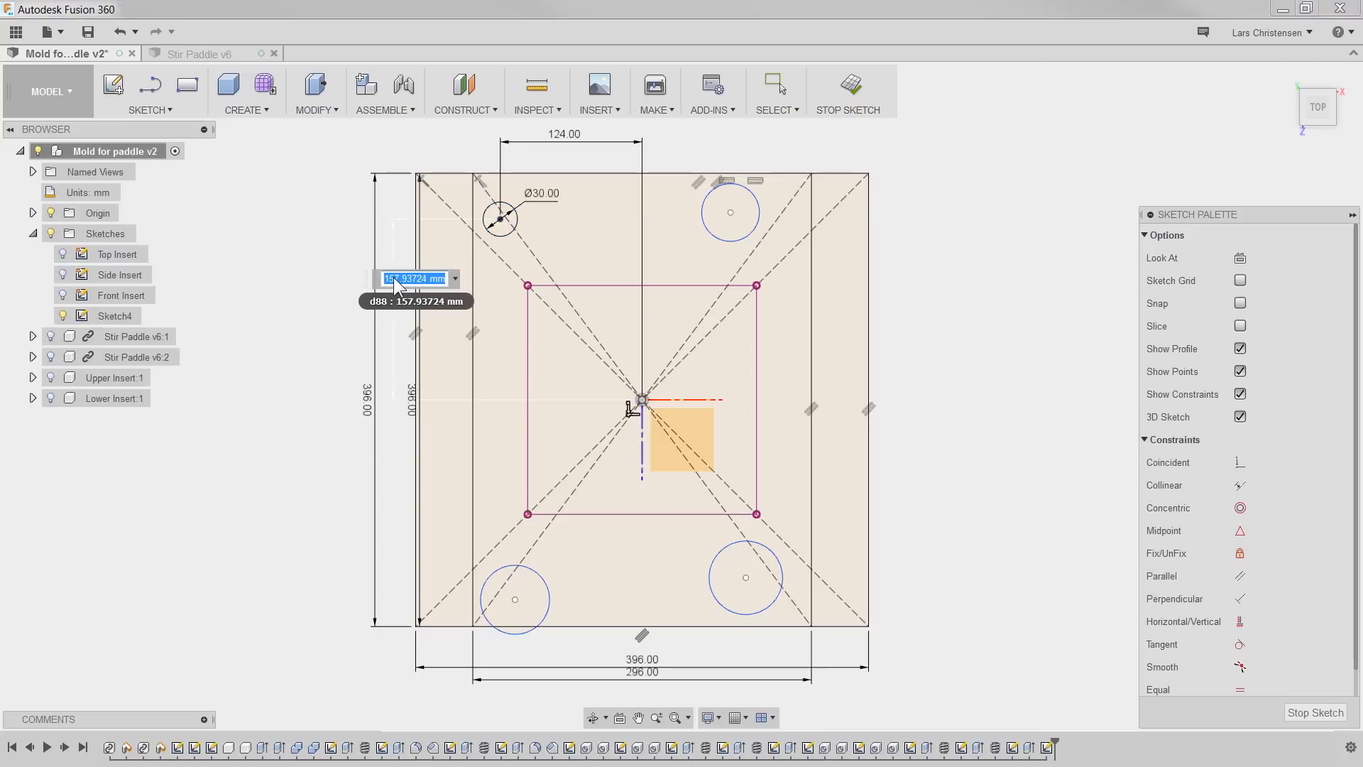
{"action": "type", "text": "340/2"}
{"action": "key", "text": "Return"}
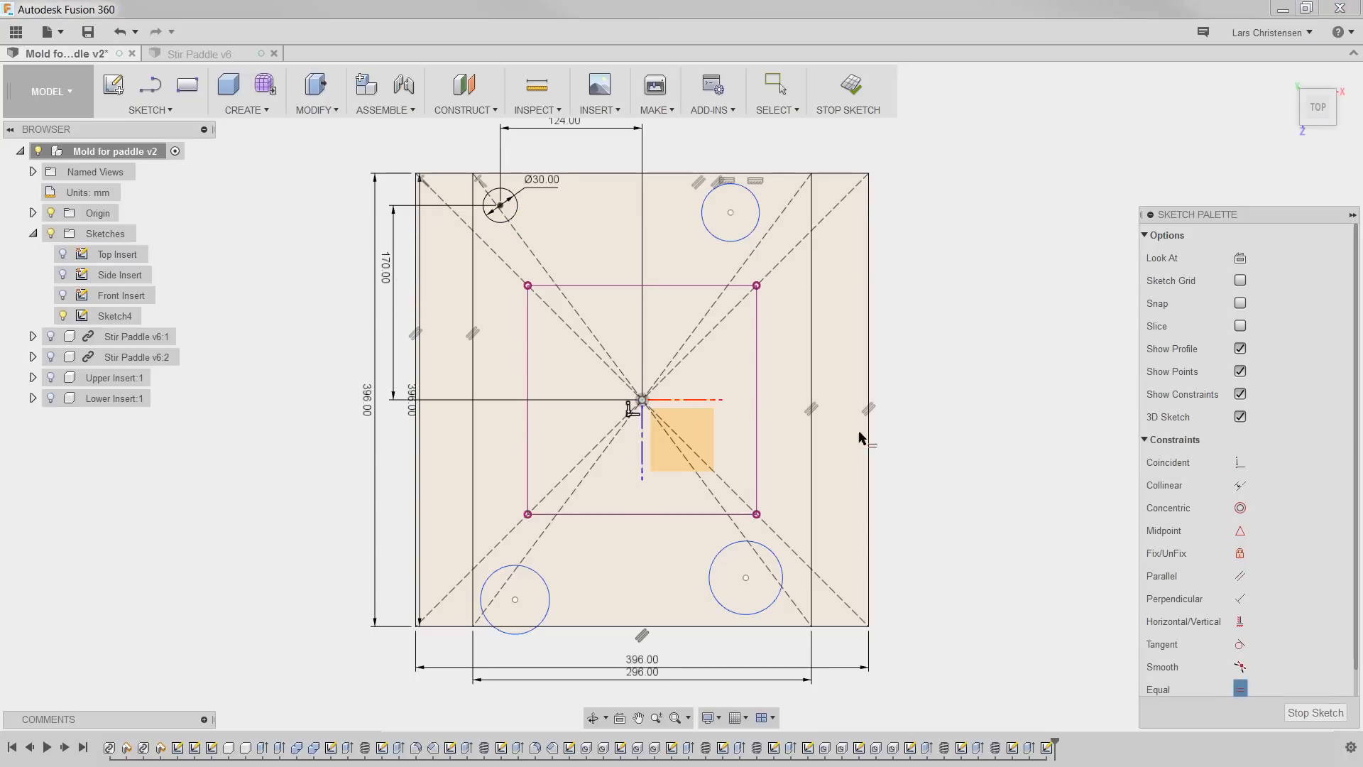
Step: Apply Equal constraints so the other three corner circles match the 30 mm upper-left circle
{"action": "left_click", "coordinate": [489, 195]}
{"action": "left_click", "coordinate": [715, 236]}
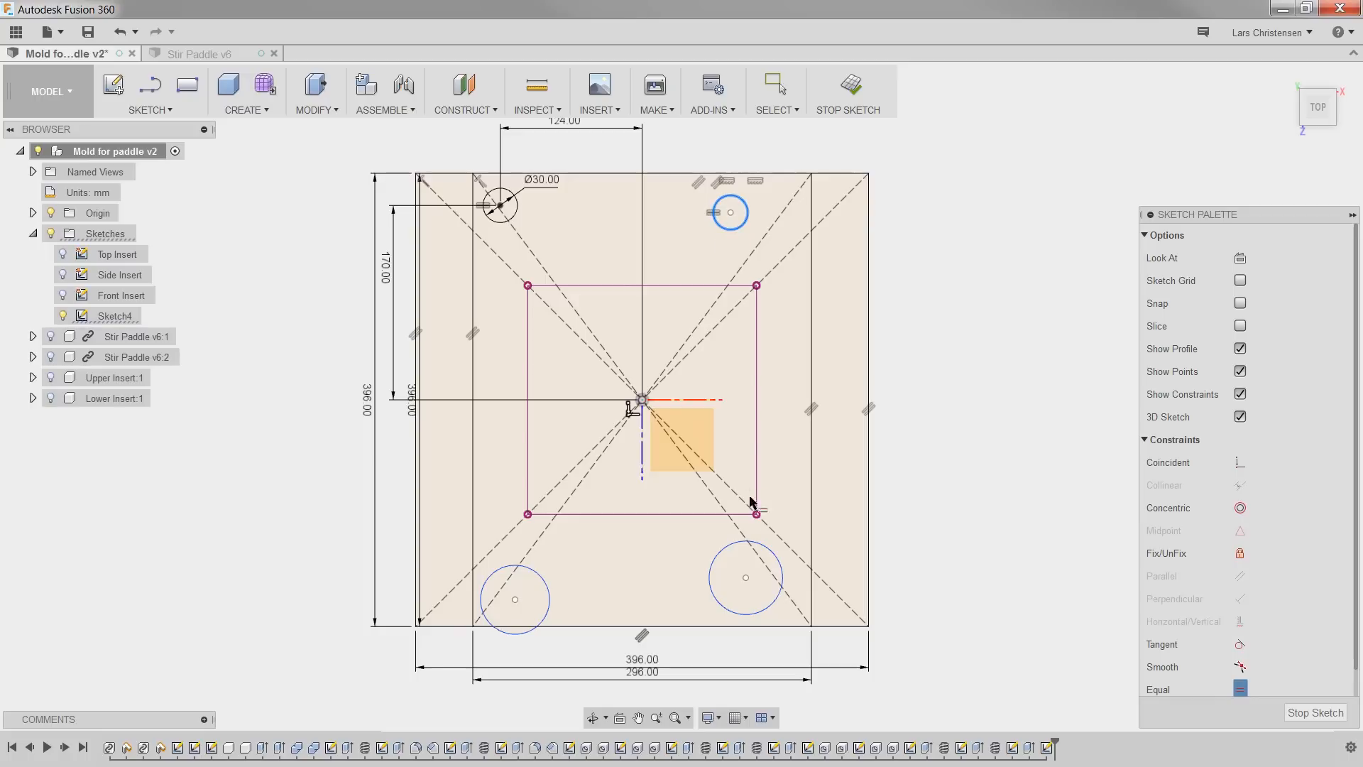
{"action": "left_click", "coordinate": [743, 543]}
{"action": "left_click", "coordinate": [548, 607]}
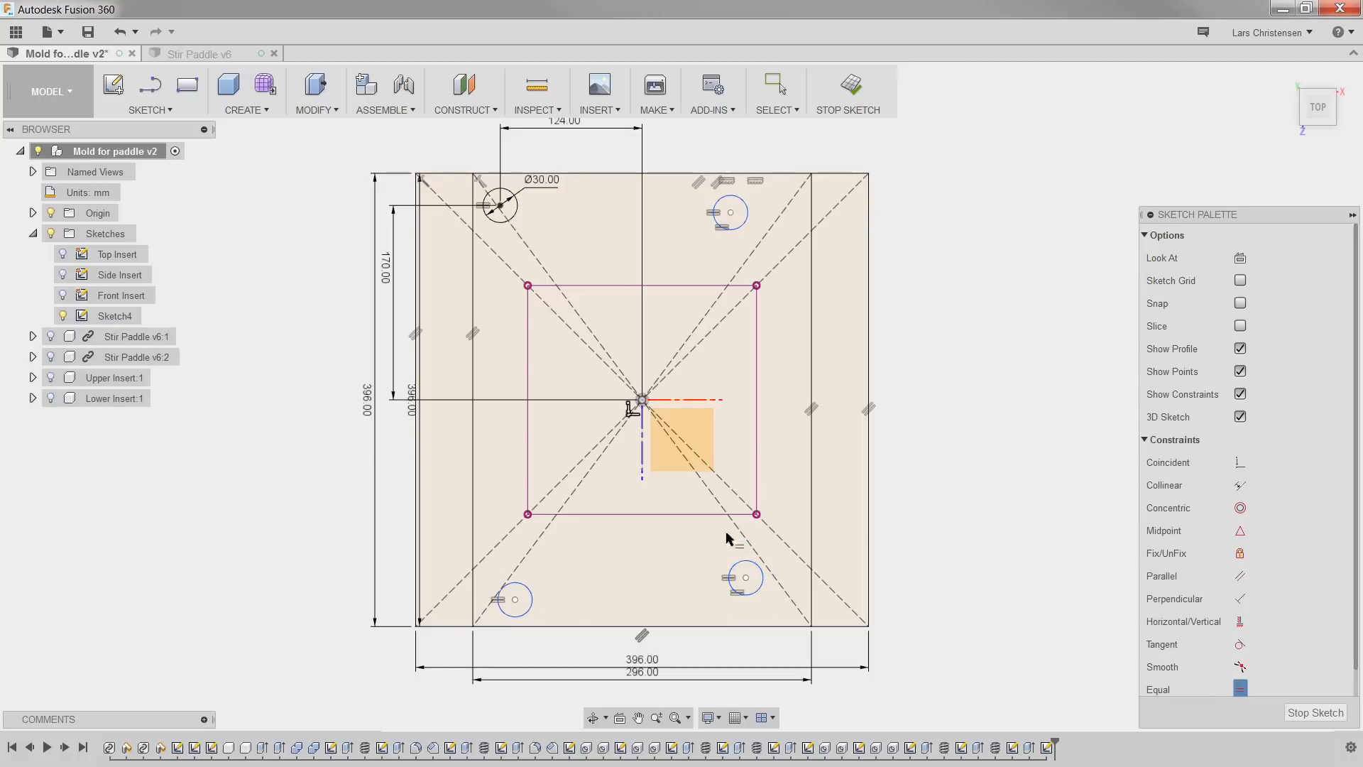
Step: Align the four corner circles' centers with each other using Horizontal/Vertical constraints
{"action": "left_click", "coordinate": [1240, 621]}
{"action": "left_click", "coordinate": [501, 205]}
{"action": "left_click", "coordinate": [731, 213]}
{"action": "left_click", "coordinate": [746, 577]}
{"action": "left_click", "coordinate": [731, 577]}
{"action": "left_click", "coordinate": [515, 599]}
{"action": "left_click", "coordinate": [500, 205]}
{"action": "left_click", "coordinate": [514, 577]}
{"action": "scroll", "coordinate": [817, 465], "scroll_direction": "down", "scroll_amount": 1}
{"action": "key", "text": "Escape"}
Step: Dimension the horizontal distance from the origin to the upper-right circle's center as 124 mm
{"action": "left_click", "coordinate": [657, 404]}
{"action": "left_click", "coordinate": [738, 229]}
{"action": "left_click", "coordinate": [709, 155]}
{"action": "type", "text": "124"}
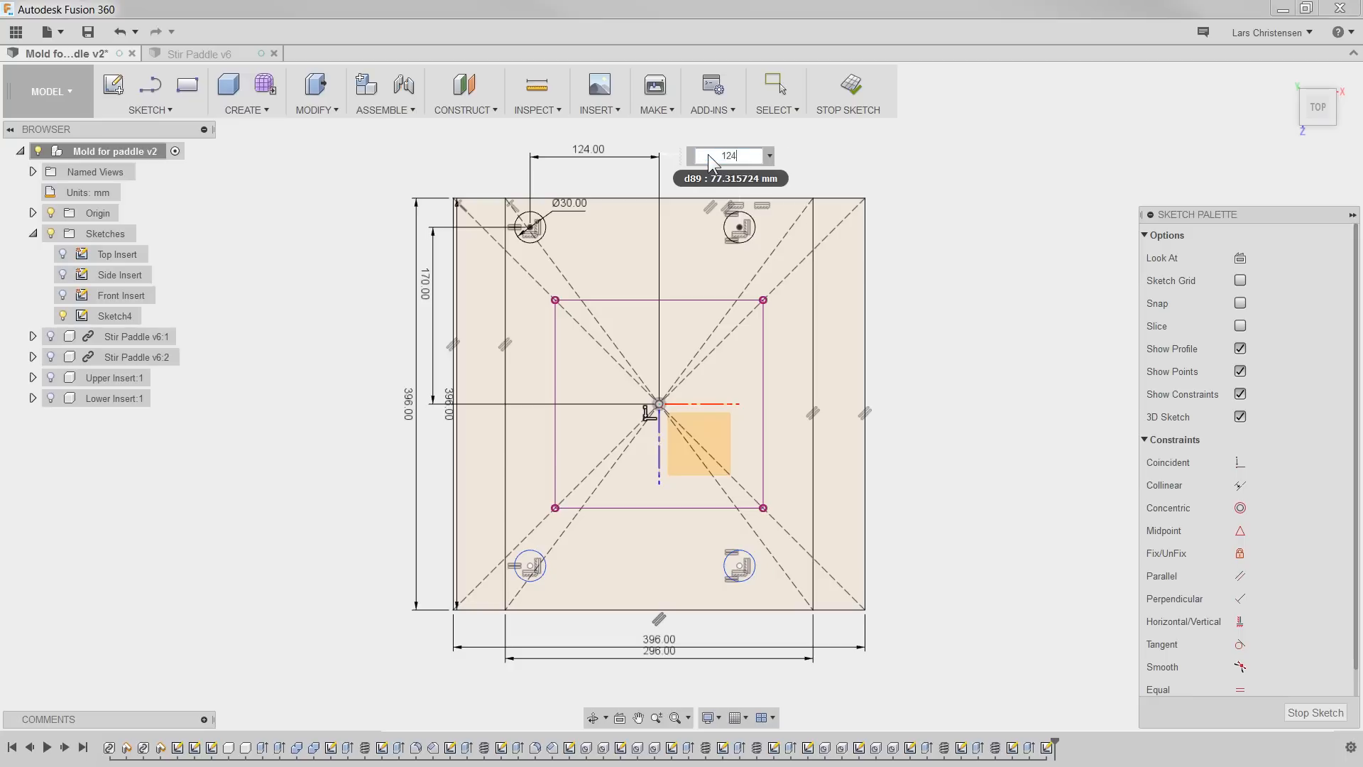
{"action": "key", "text": "Return"}
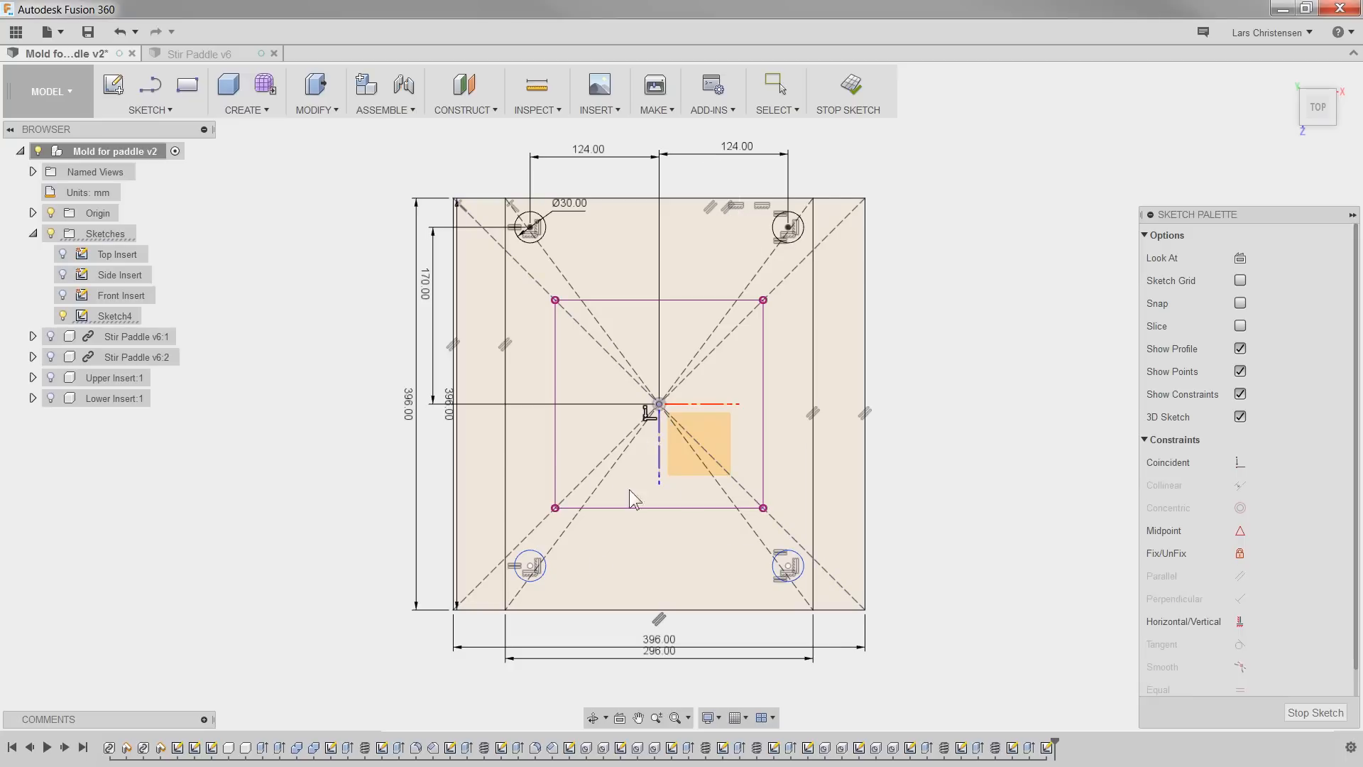
Step: Dimension the vertical distance from the origin to the lower-left circle's center as 170 mm
{"action": "left_click", "coordinate": [530, 566]}
{"action": "left_click", "coordinate": [435, 505]}
{"action": "type", "text": "170"}
{"action": "key", "text": "Return"}
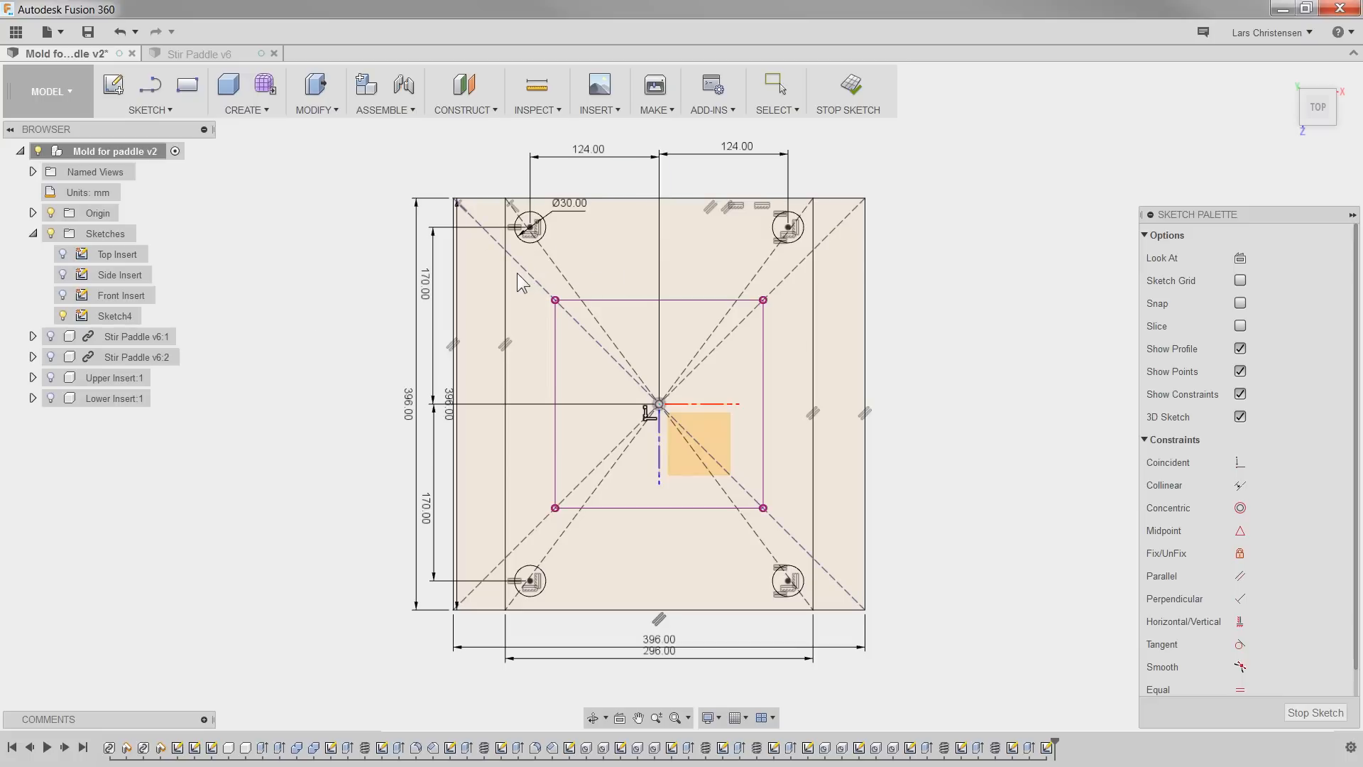
Step: Draw a 12 mm diameter circle just below the upper-left 30 mm circle
{"action": "key", "text": "c"}
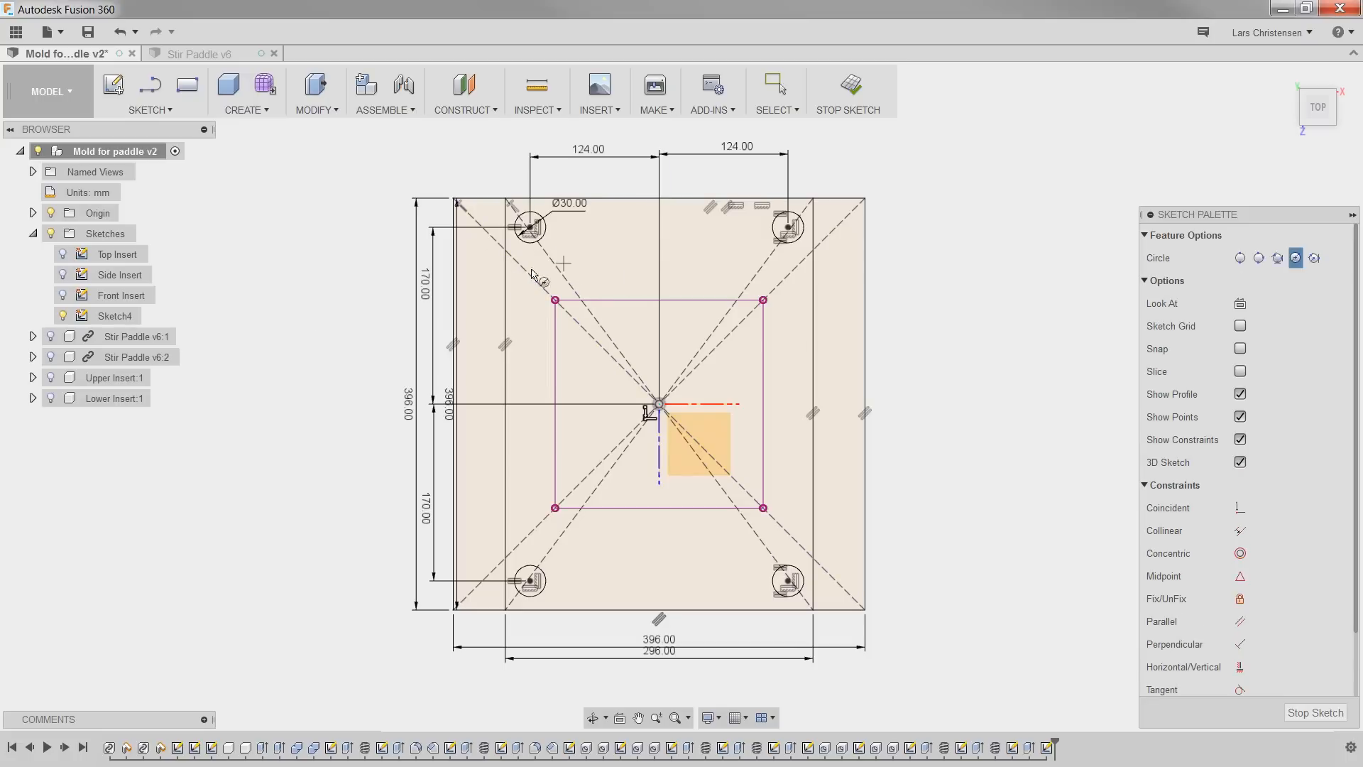
{"action": "left_click", "coordinate": [530, 263]}
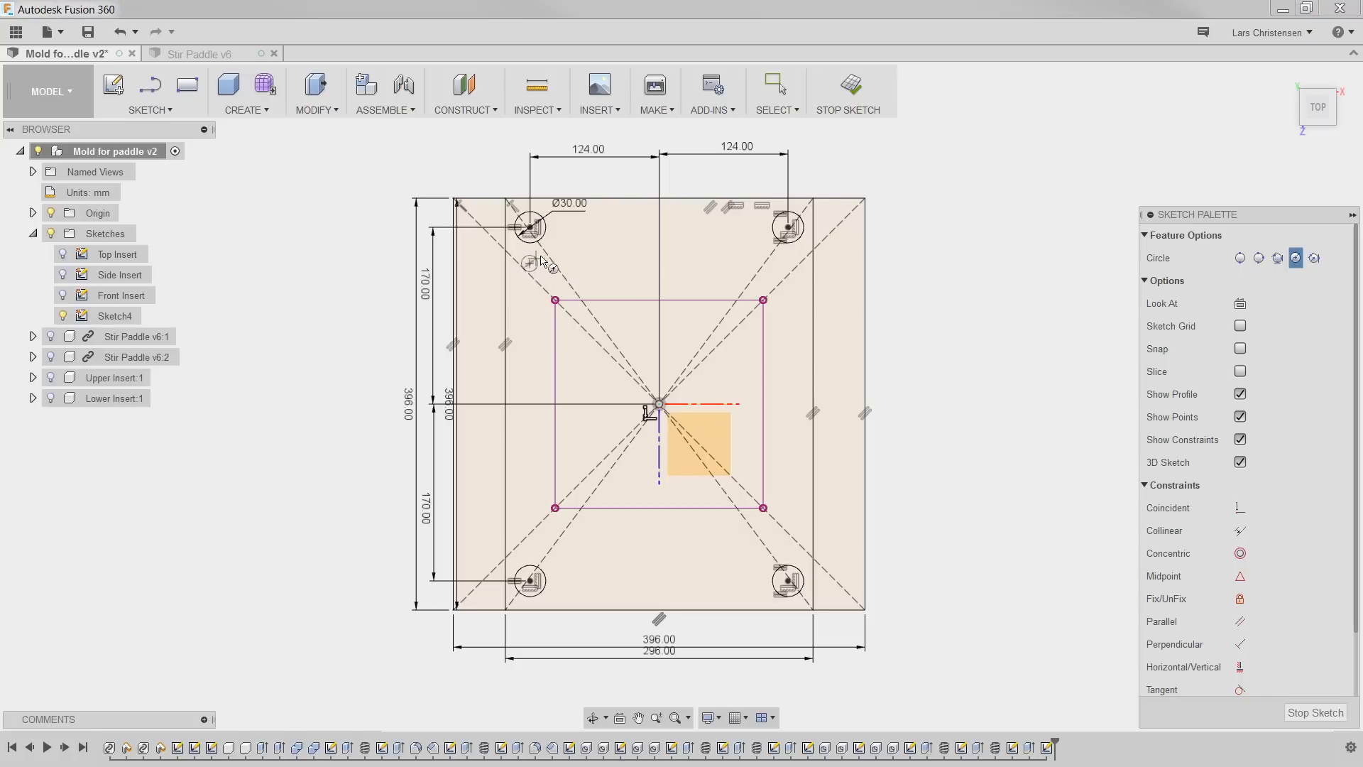
{"action": "type", "text": "12."}
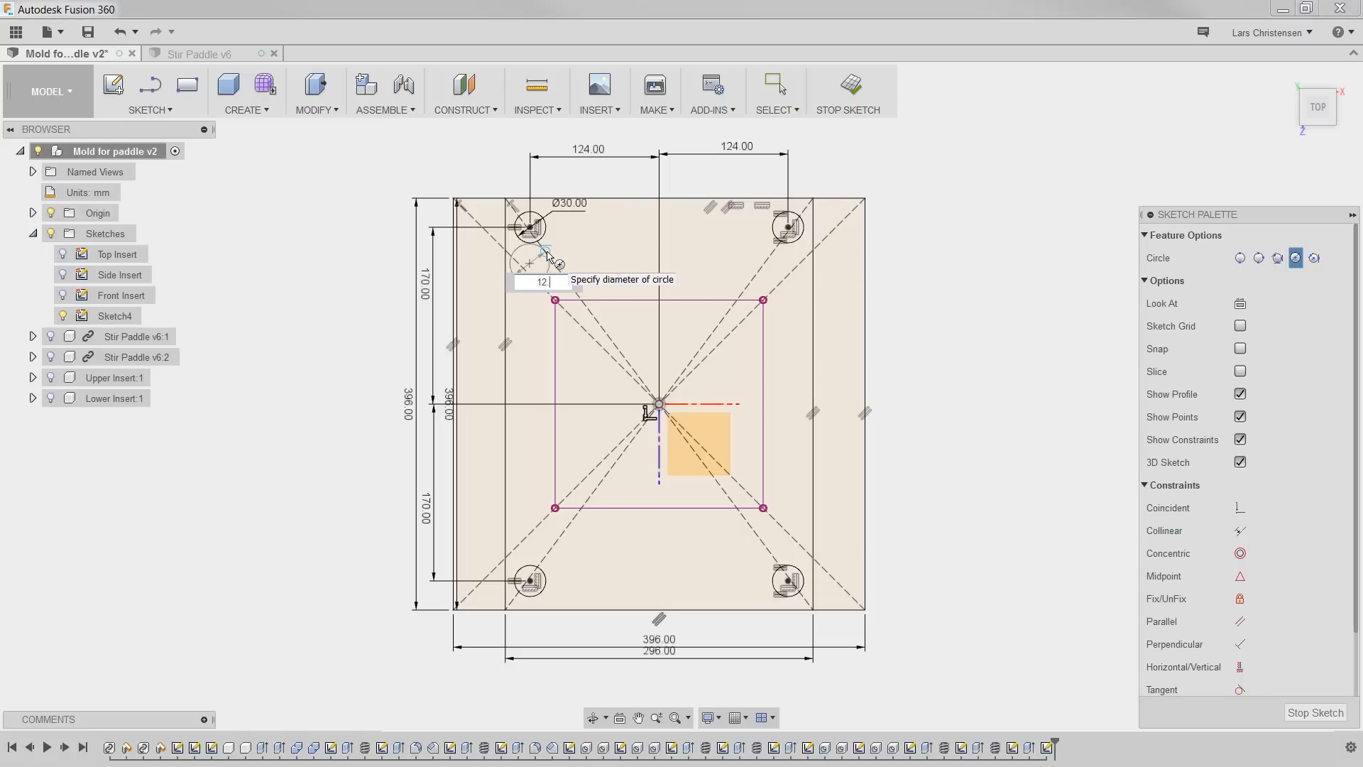
{"action": "key", "text": "Return"}
{"action": "key", "text": "Escape"}
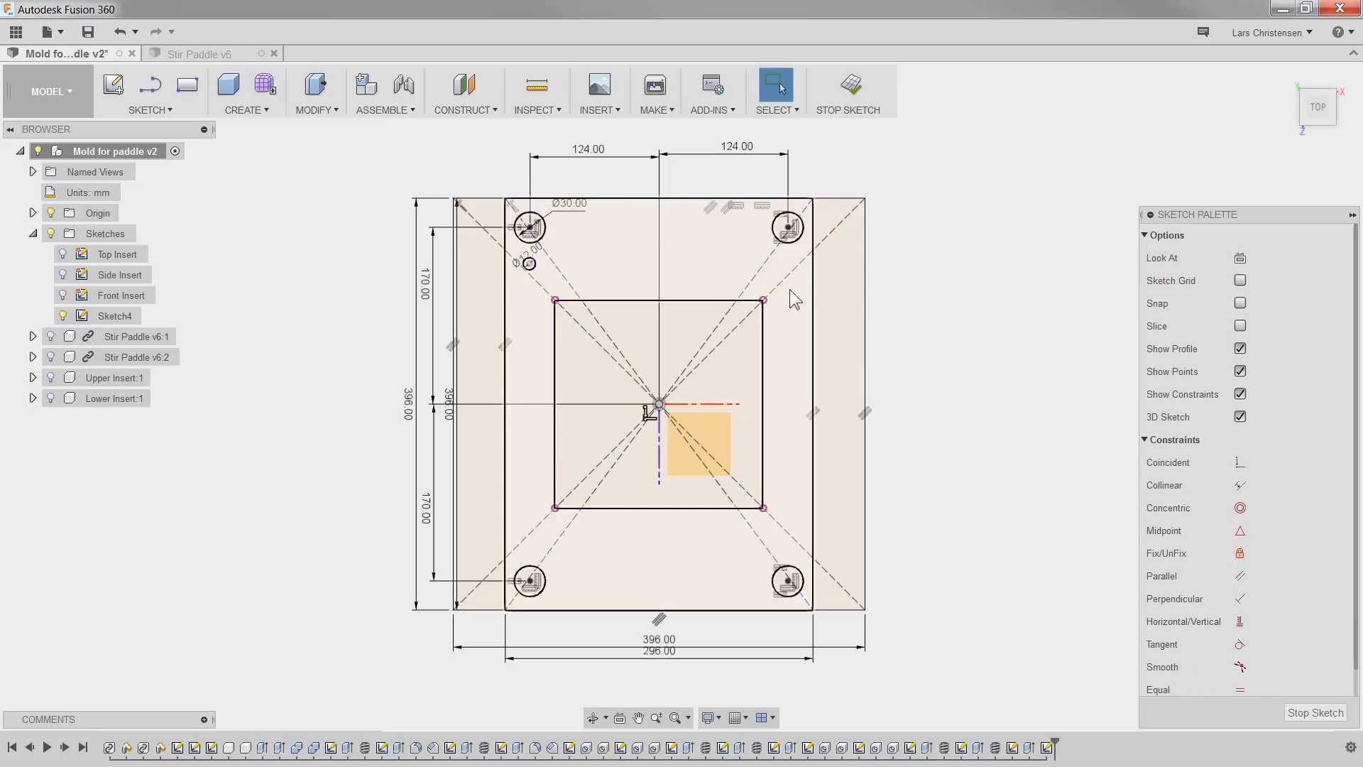
Step: Draw three small circles, one just inward of each of the upper-right, lower-right and lower-left 30 mm corner circles
{"action": "key", "text": "c"}
{"action": "left_click", "coordinate": [785, 261]}
{"action": "left_click", "coordinate": [809, 289]}
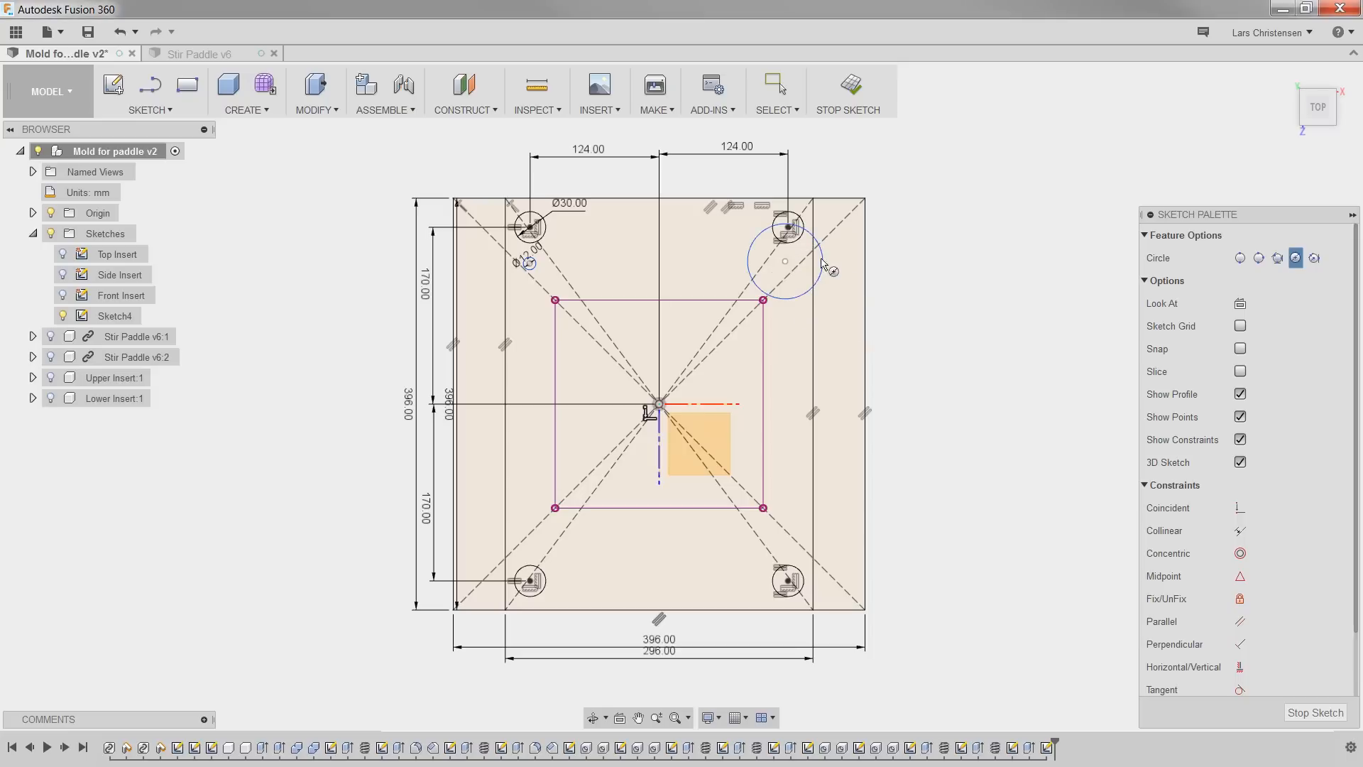
{"action": "left_click", "coordinate": [775, 537]}
{"action": "left_click", "coordinate": [798, 522]}
{"action": "left_click", "coordinate": [536, 550]}
{"action": "left_click", "coordinate": [548, 561]}
Step: Align each small circle's center vertically with its neighbouring 30 mm corner circle's center using Horizontal/Vertical constraints
{"action": "scroll", "coordinate": [511, 190], "scroll_direction": "up", "scroll_amount": 3}
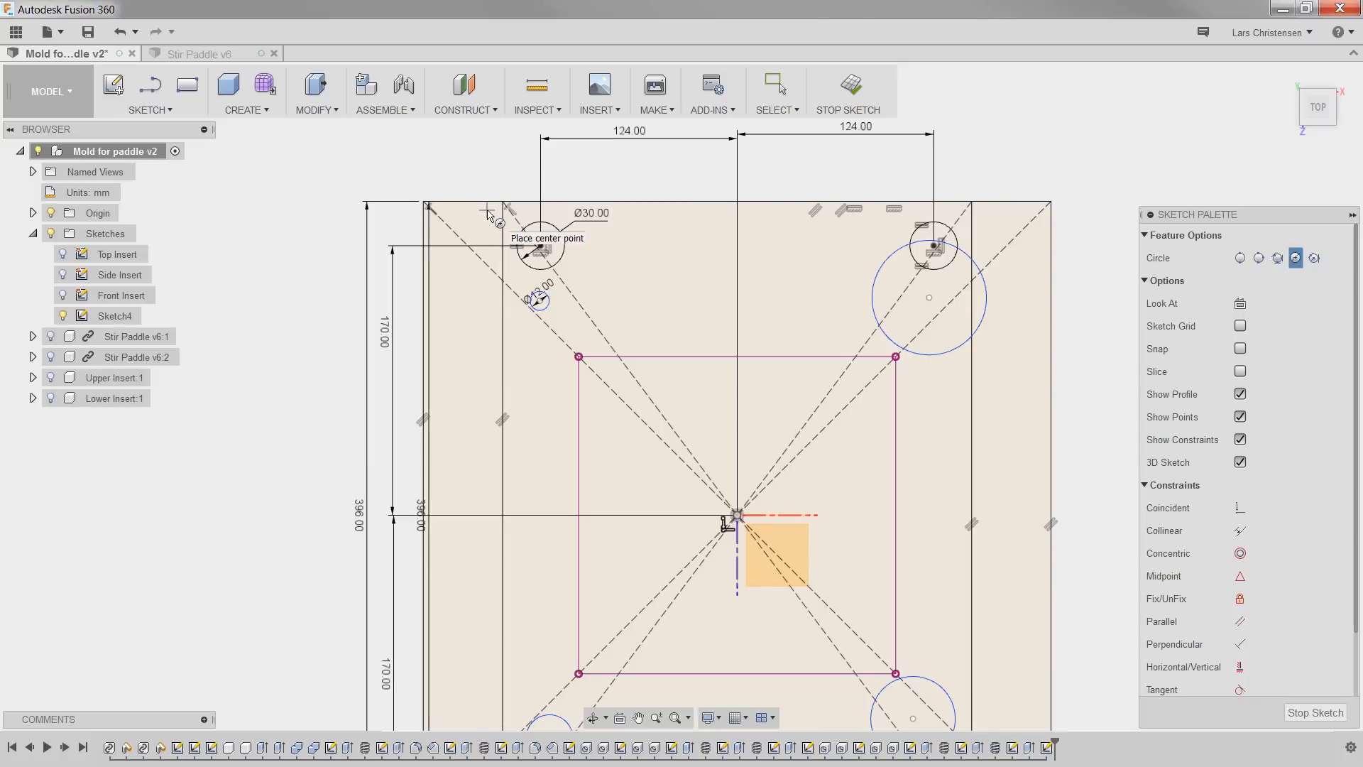
{"action": "left_click", "coordinate": [1241, 666]}
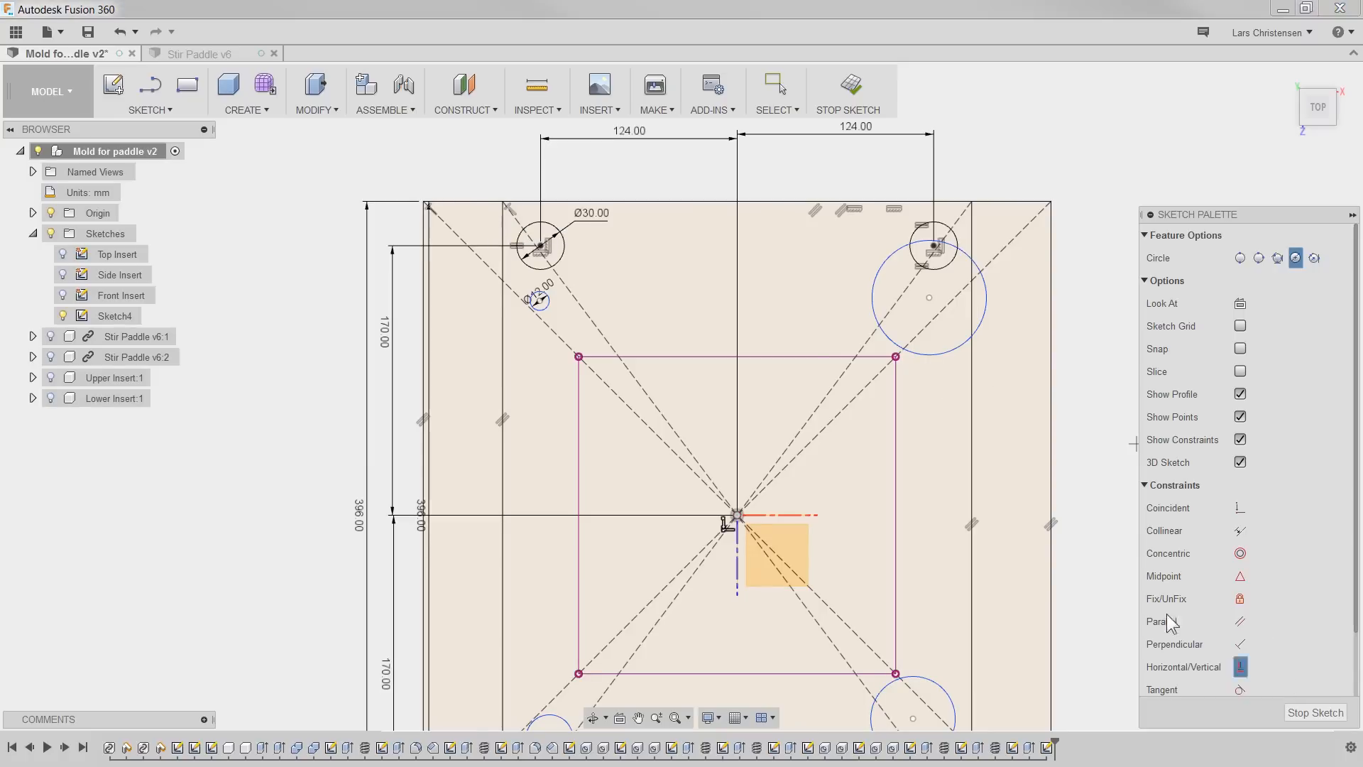
{"action": "left_click", "coordinate": [542, 247]}
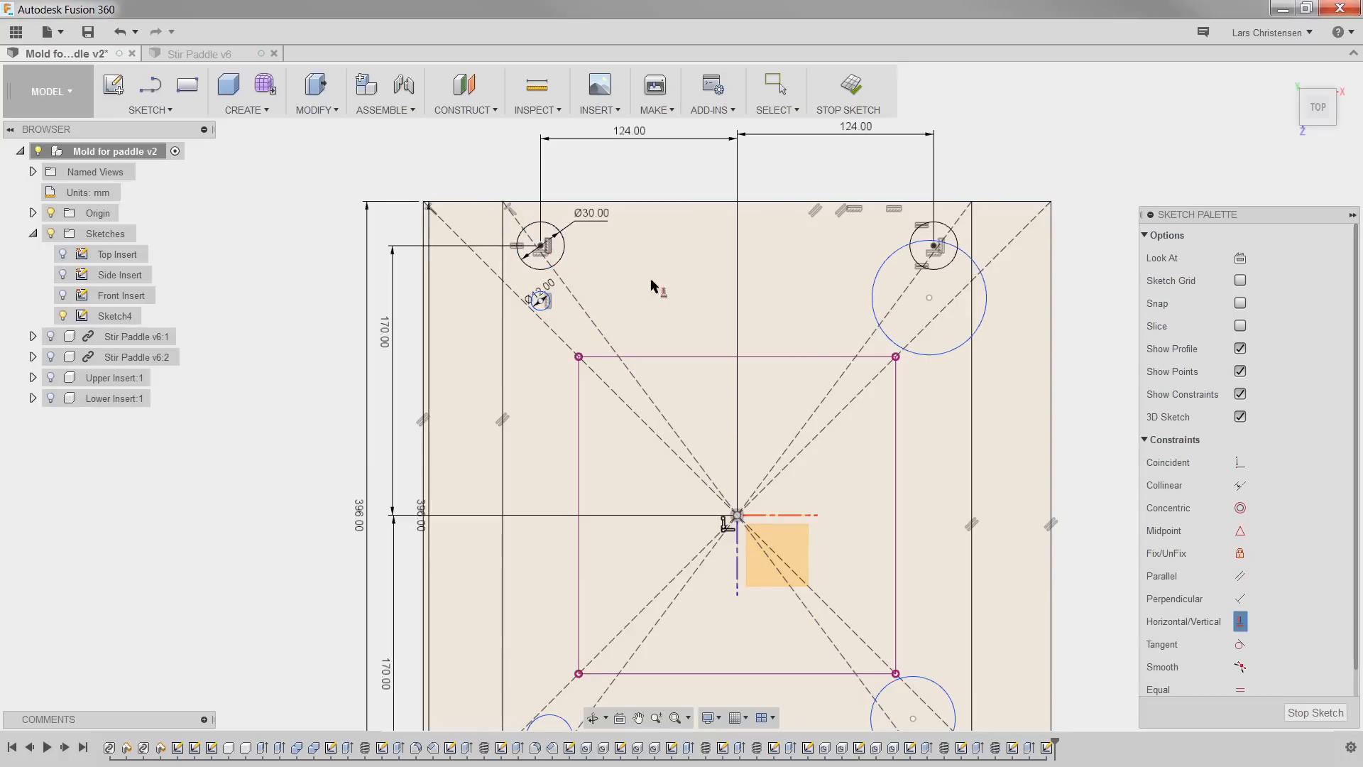
{"action": "scroll", "coordinate": [875, 325], "scroll_direction": "down", "scroll_amount": 2}
{"action": "left_click", "coordinate": [912, 307]}
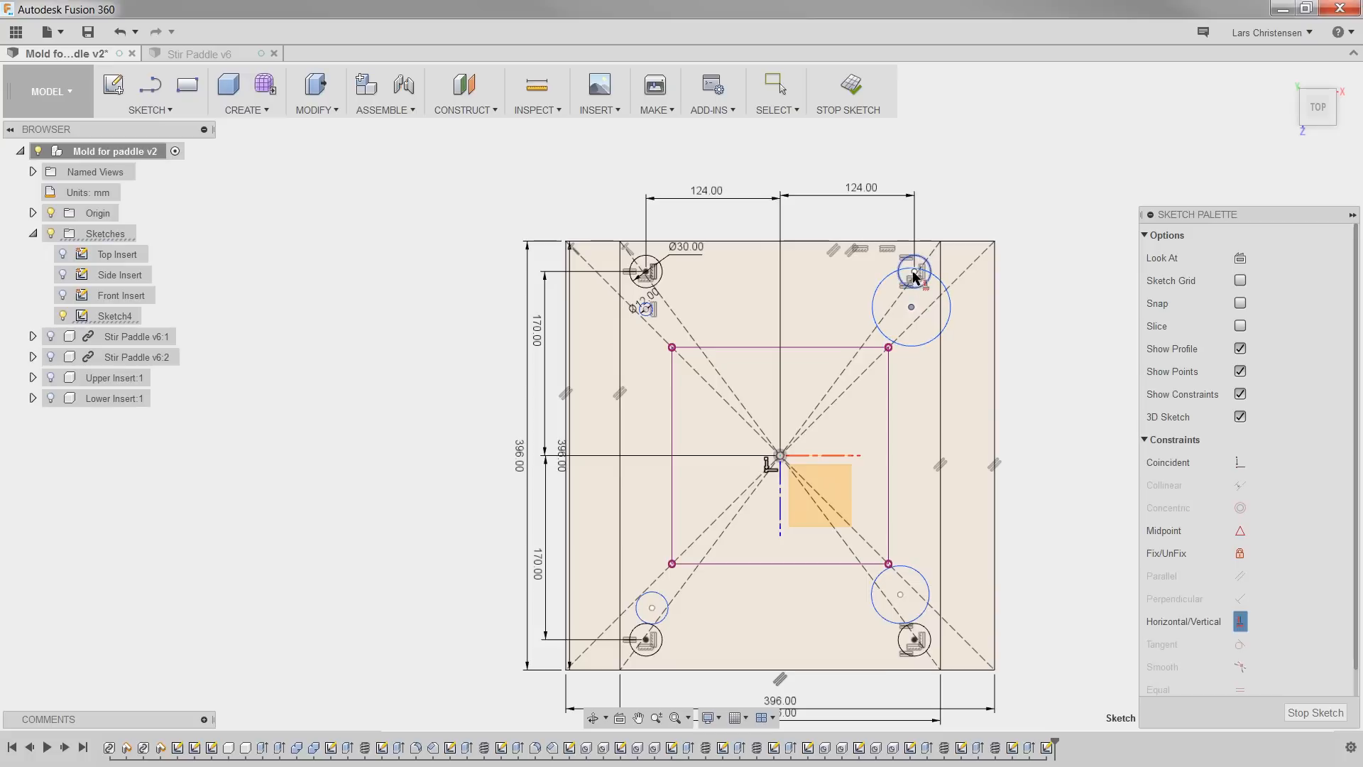
{"action": "left_click", "coordinate": [915, 640]}
{"action": "left_click", "coordinate": [647, 639]}
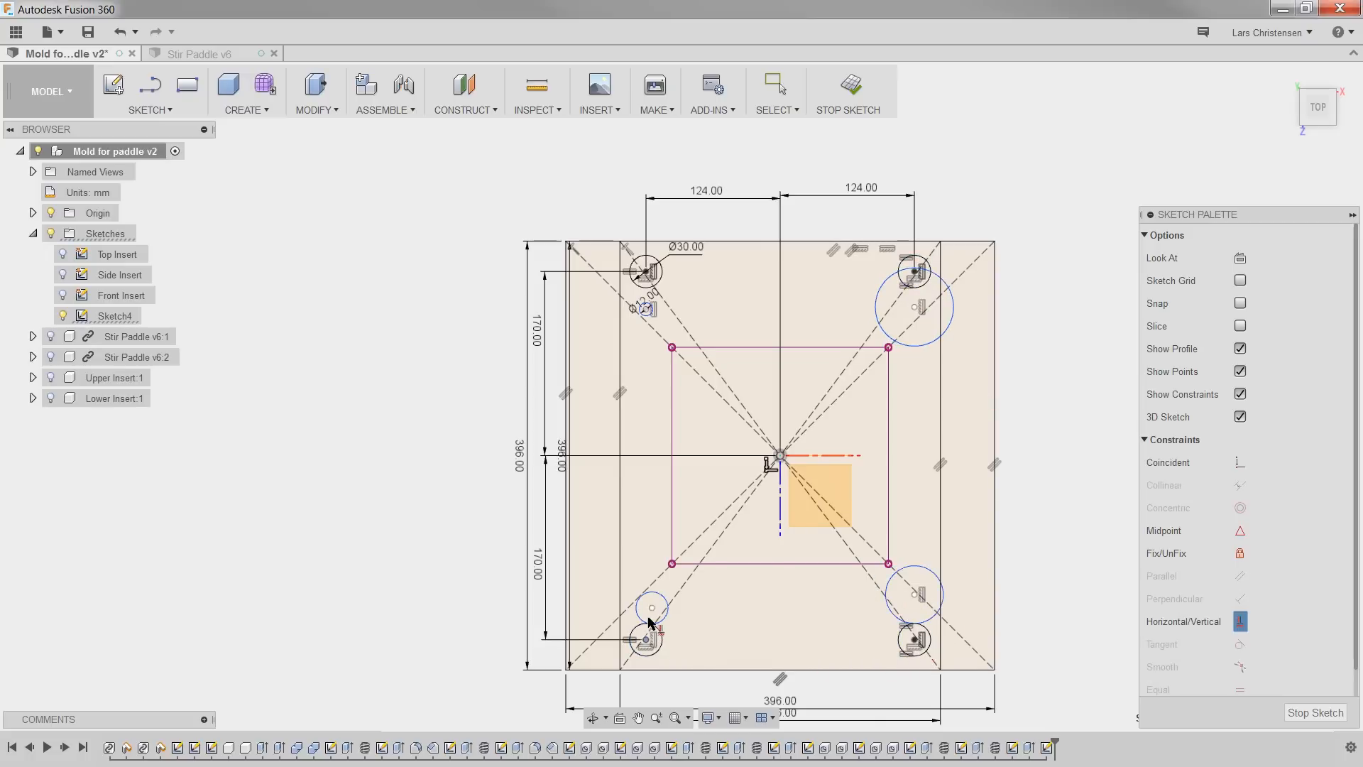
{"action": "left_click", "coordinate": [653, 609]}
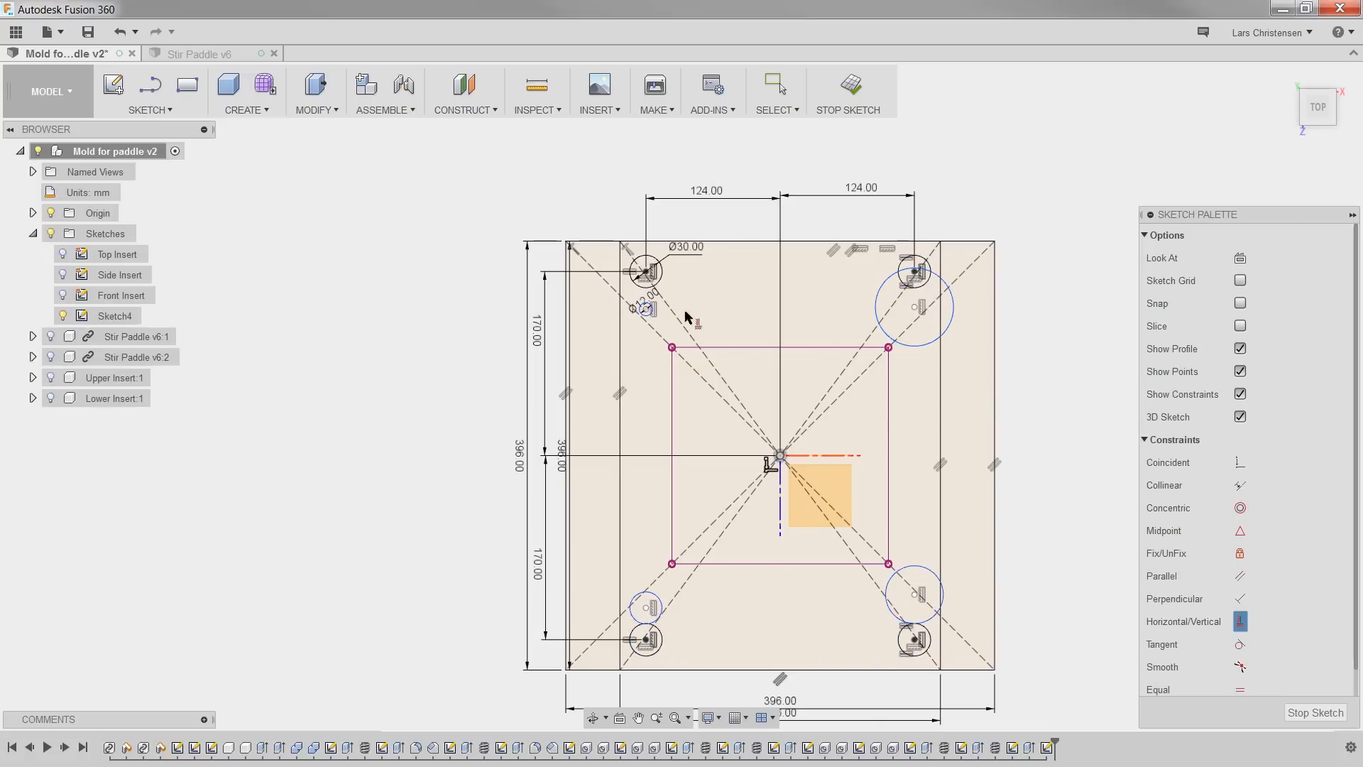
Step: Align the upper pair and the lower pair of small circles' centers horizontally using Horizontal/Vertical constraints
{"action": "left_click", "coordinate": [646, 309]}
{"action": "left_click", "coordinate": [913, 307]}
{"action": "left_click", "coordinate": [913, 594]}
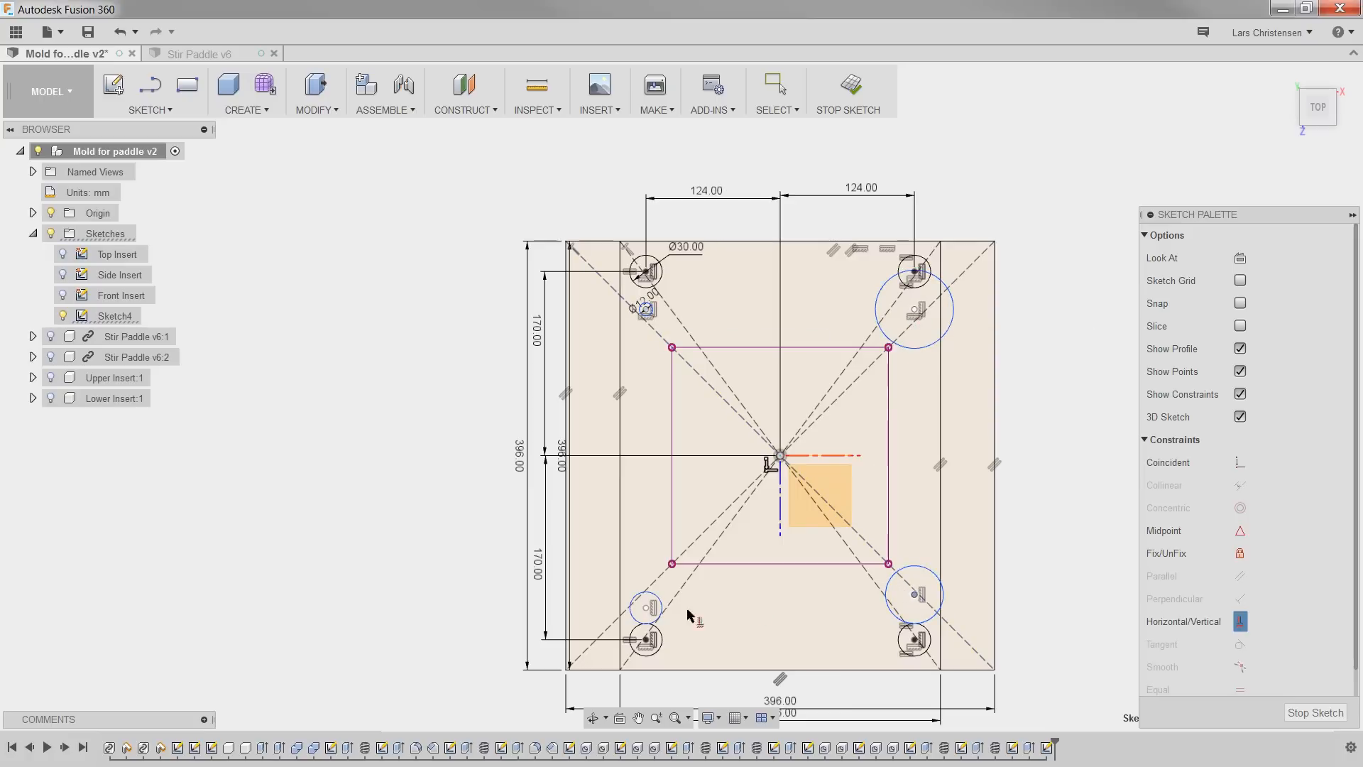
{"action": "right_click", "coordinate": [644, 609]}
{"action": "left_click", "coordinate": [447, 560]}
{"action": "left_click", "coordinate": [646, 608]}
Step: Make the upper-right and lower-right small circles equal in size to the 12 mm circle using the Equal constraint
{"action": "left_click", "coordinate": [1241, 689]}
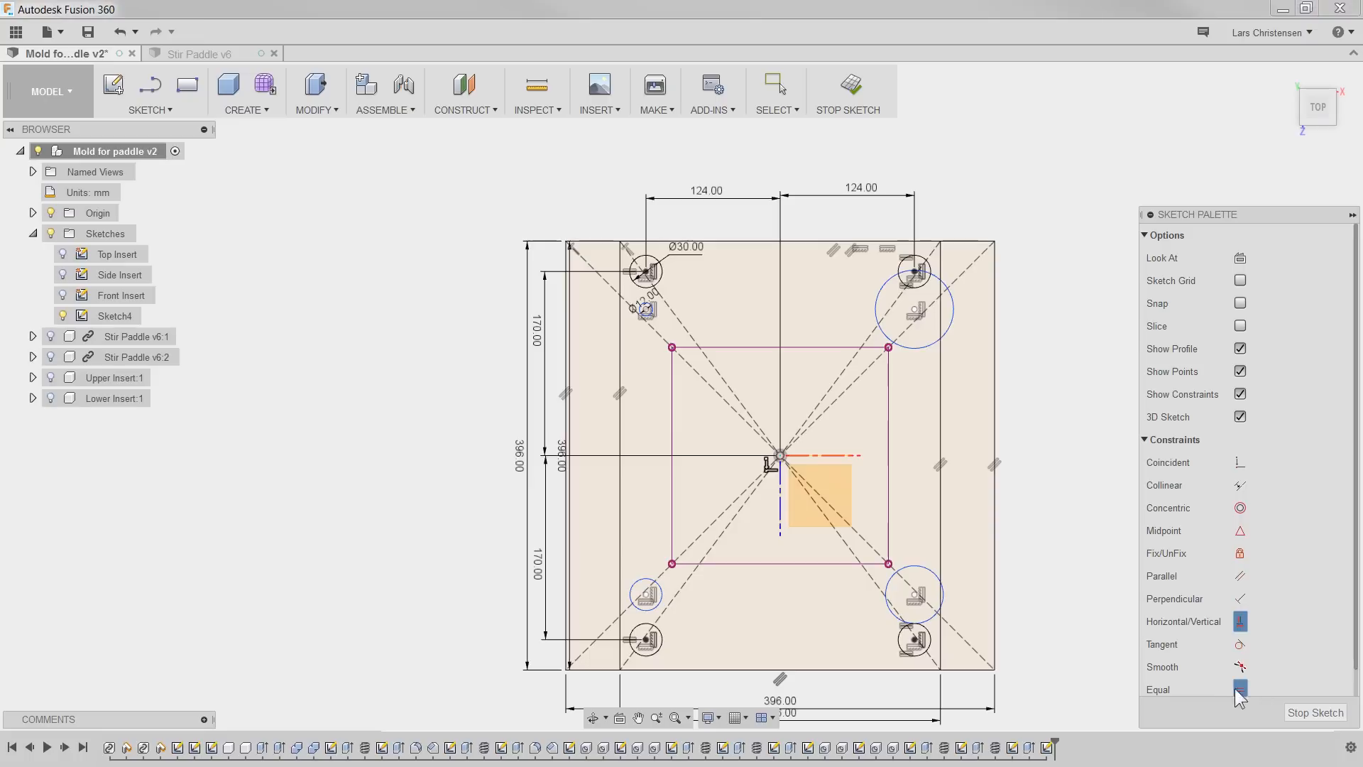
{"action": "left_click", "coordinate": [646, 309]}
{"action": "left_click", "coordinate": [927, 347]}
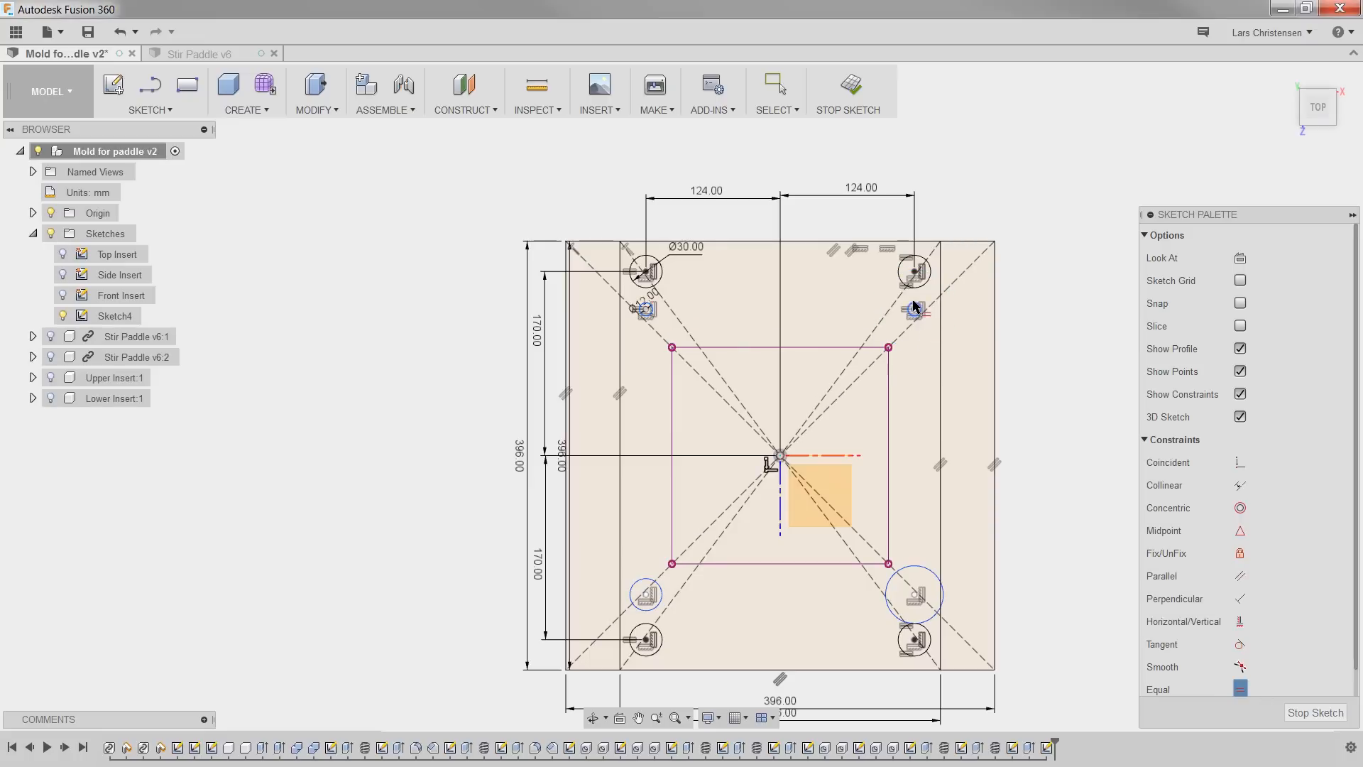
{"action": "left_click", "coordinate": [921, 573]}
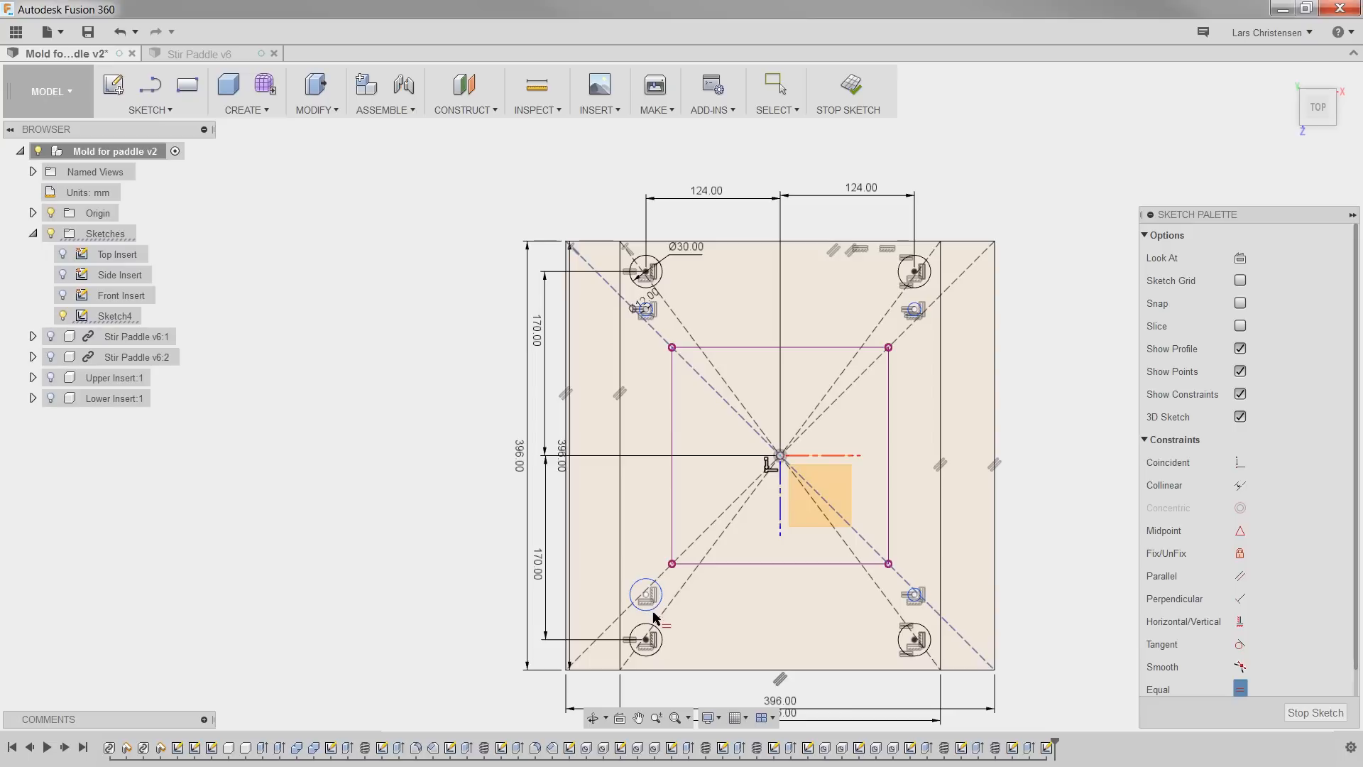
{"action": "left_click", "coordinate": [906, 603]}
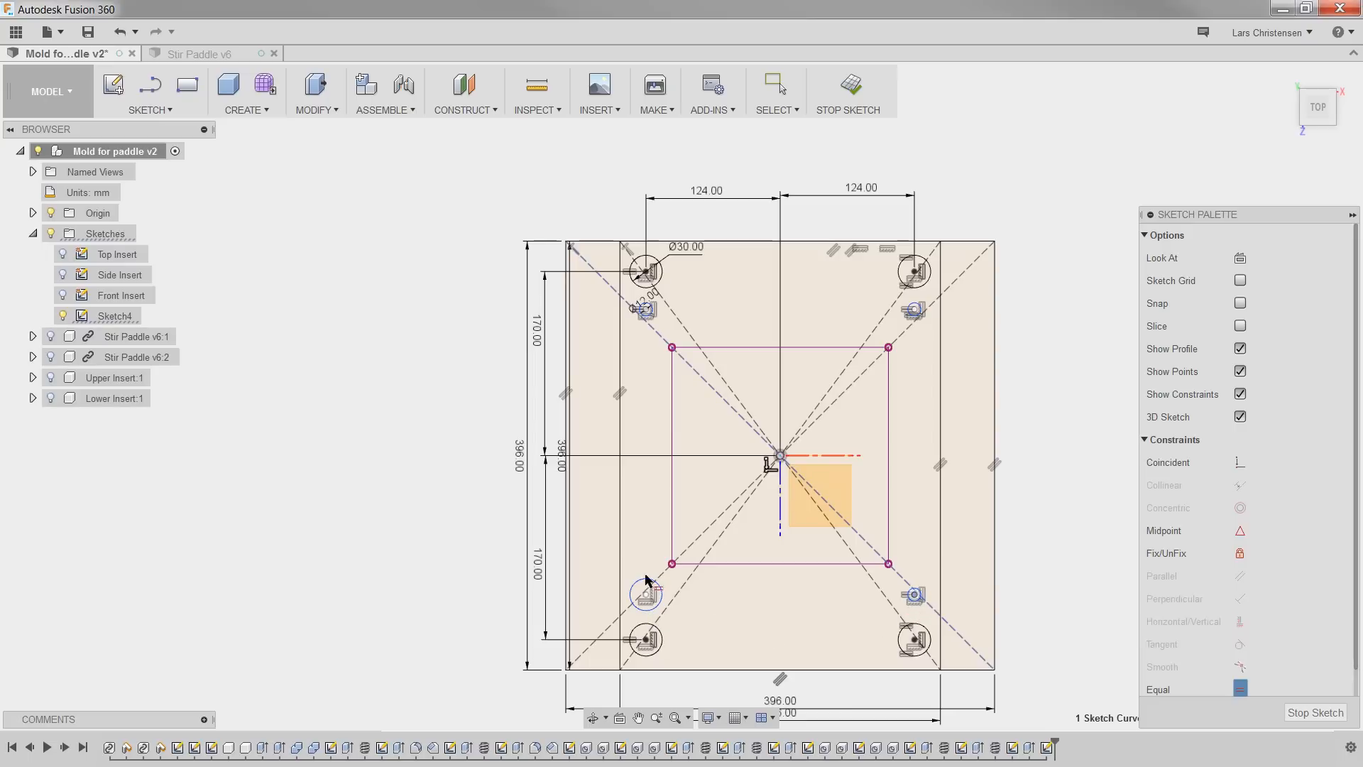
{"action": "scroll", "coordinate": [639, 584], "scroll_direction": "up", "scroll_amount": 3}
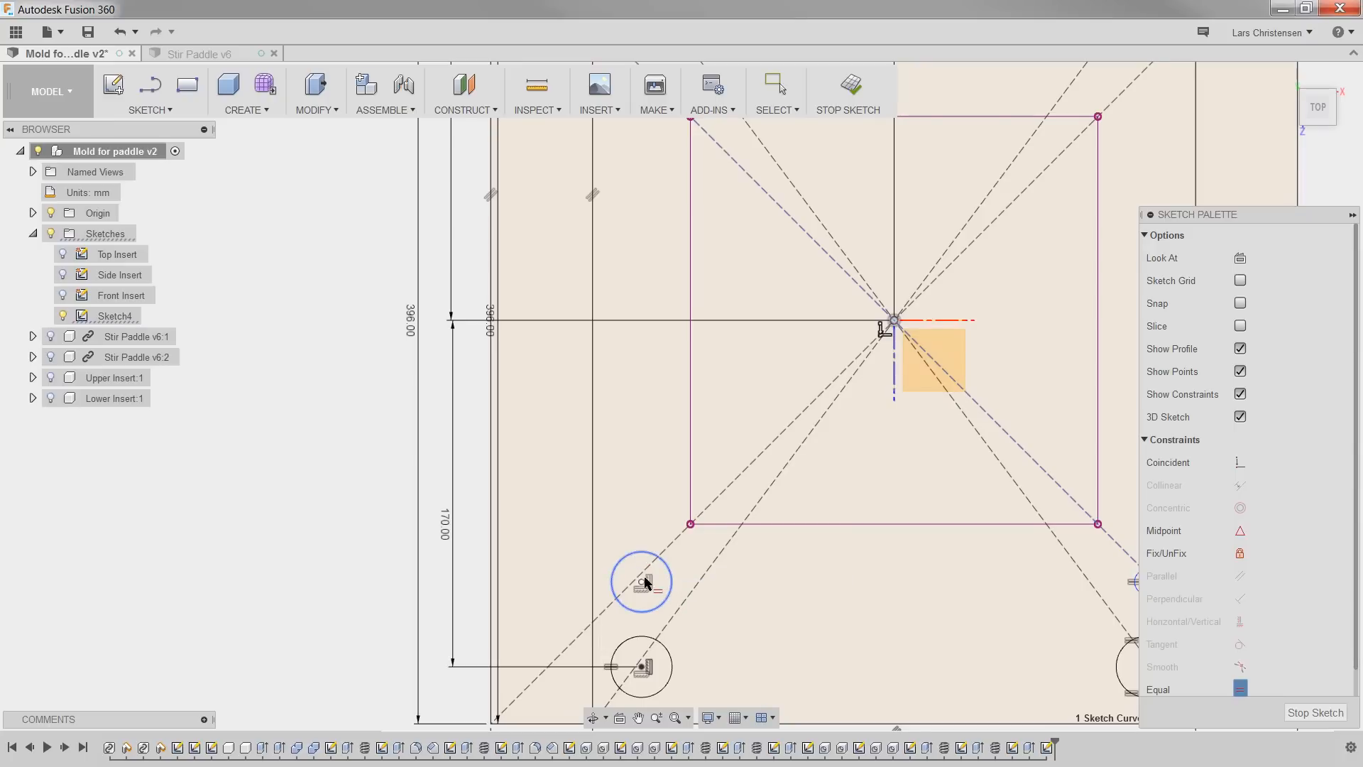
{"action": "scroll", "coordinate": [670, 591], "scroll_direction": "down", "scroll_amount": 4}
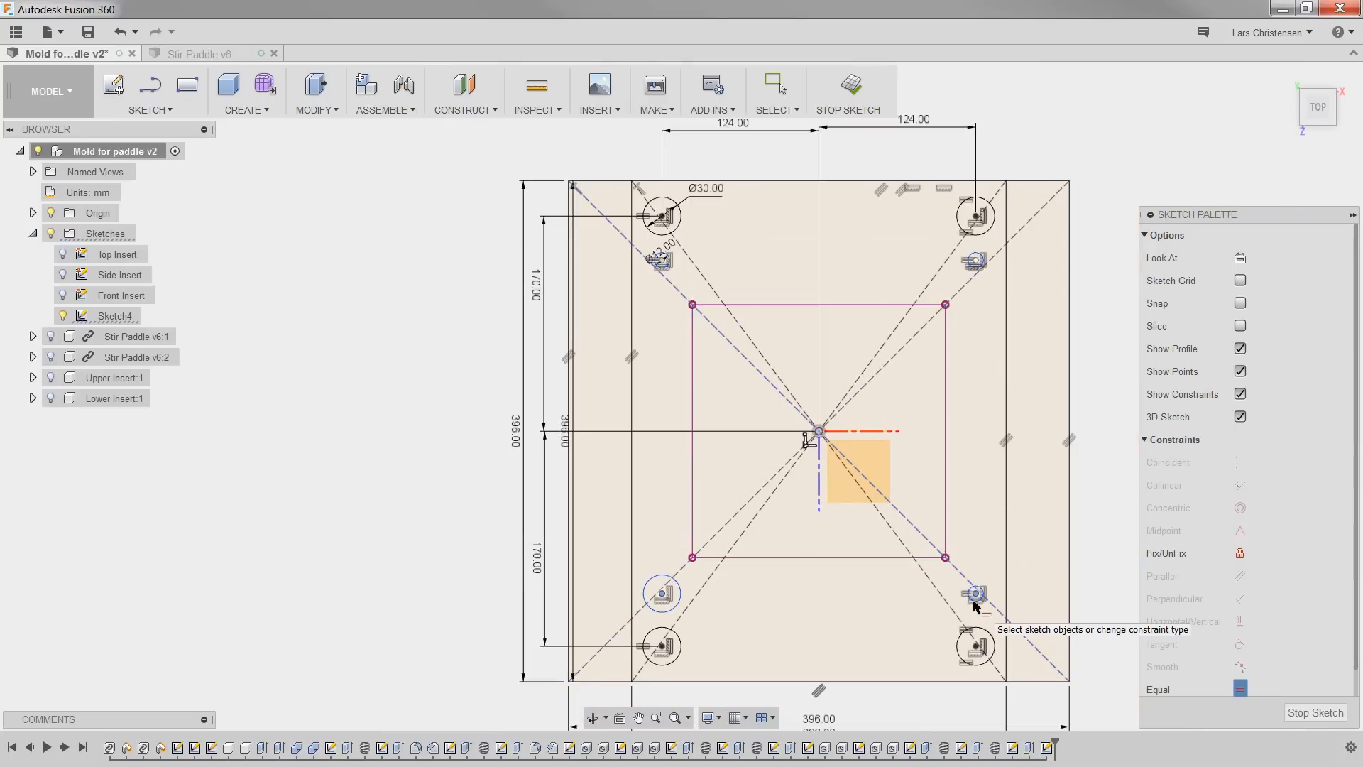
{"action": "scroll", "coordinate": [821, 628], "scroll_direction": "up", "scroll_amount": 3}
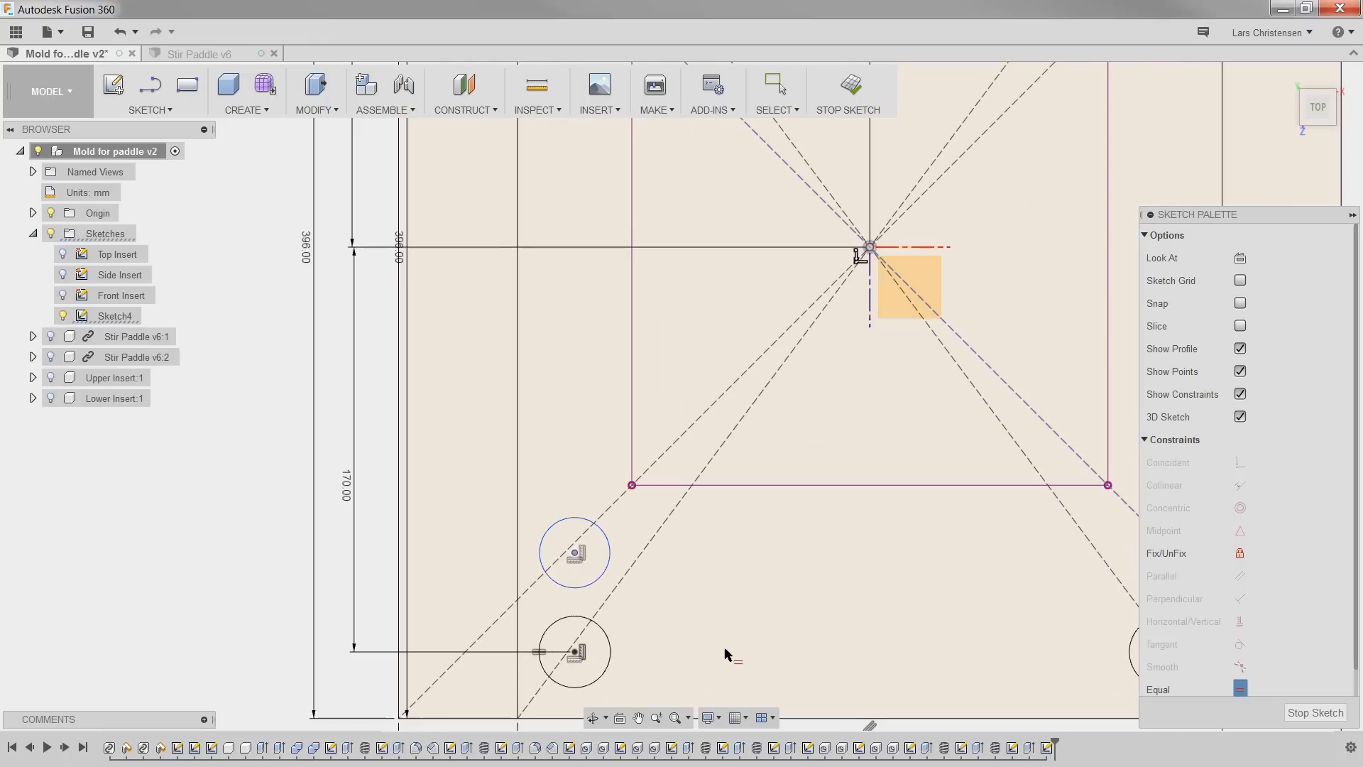
{"action": "key", "text": "Escape"}
Step: Apply an Equal constraint between the lower-left and lower-right small circles
{"action": "left_click", "coordinate": [610, 558]}
{"action": "left_click", "coordinate": [1240, 689]}
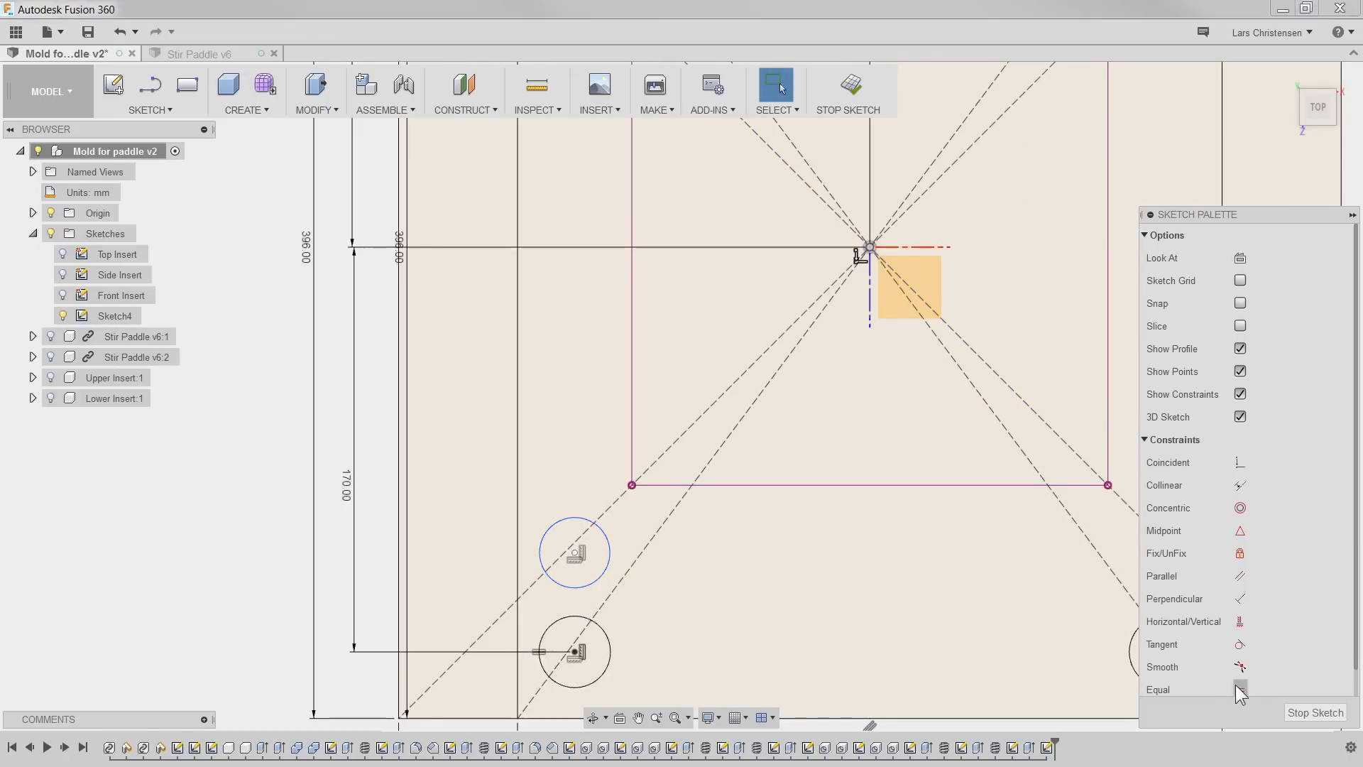
{"action": "scroll", "coordinate": [608, 547], "scroll_direction": "down", "scroll_amount": 3}
{"action": "scroll", "coordinate": [927, 571], "scroll_direction": "up", "scroll_amount": 3}
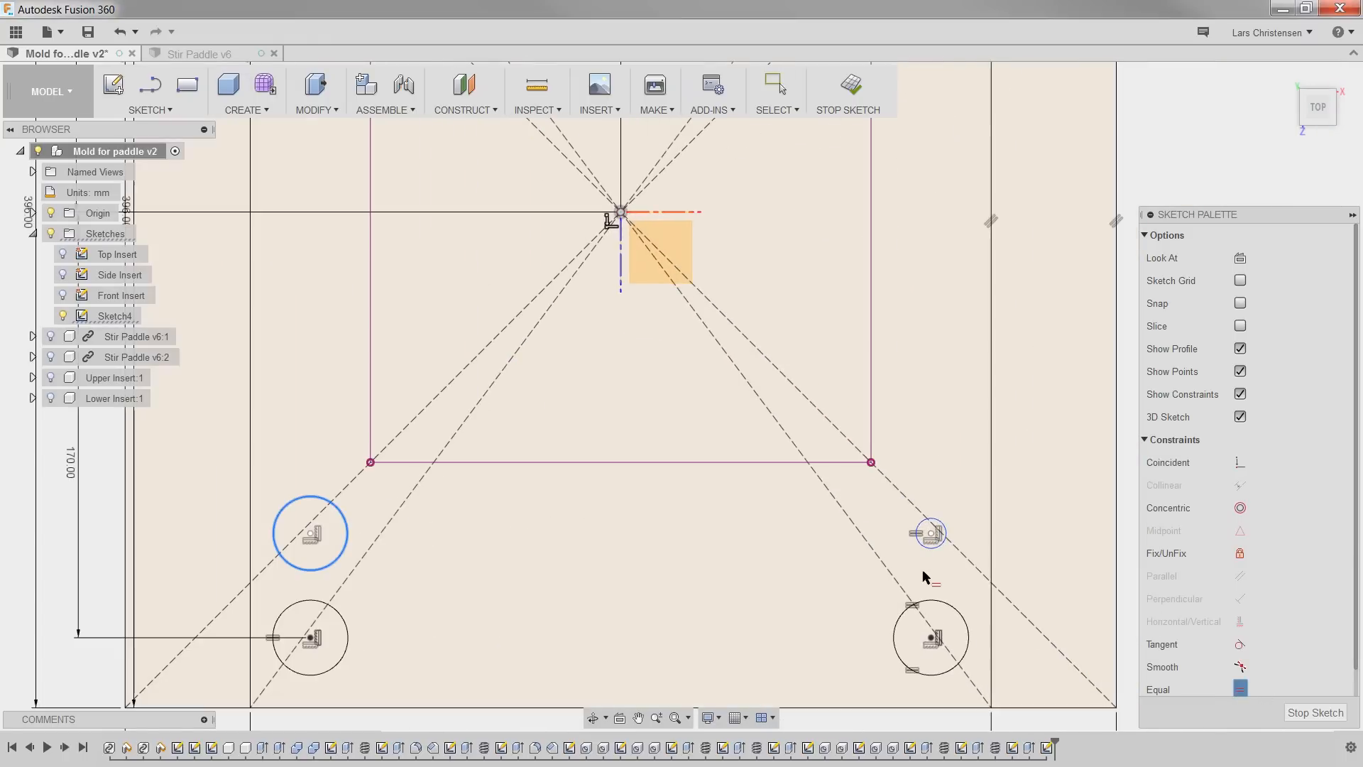
{"action": "left_click", "coordinate": [929, 534]}
{"action": "scroll", "coordinate": [732, 600], "scroll_direction": "down", "scroll_amount": 3}
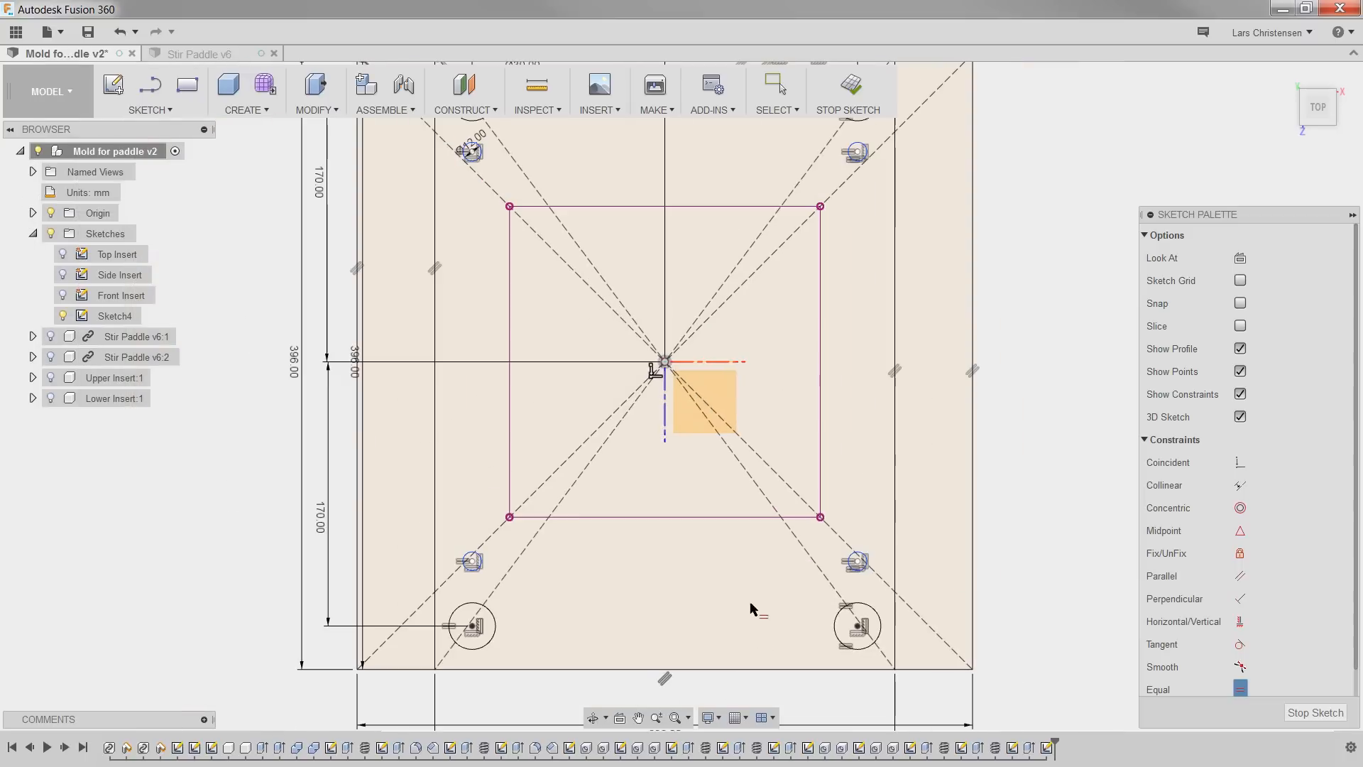
{"action": "scroll", "coordinate": [721, 602], "scroll_direction": "down", "scroll_amount": 2}
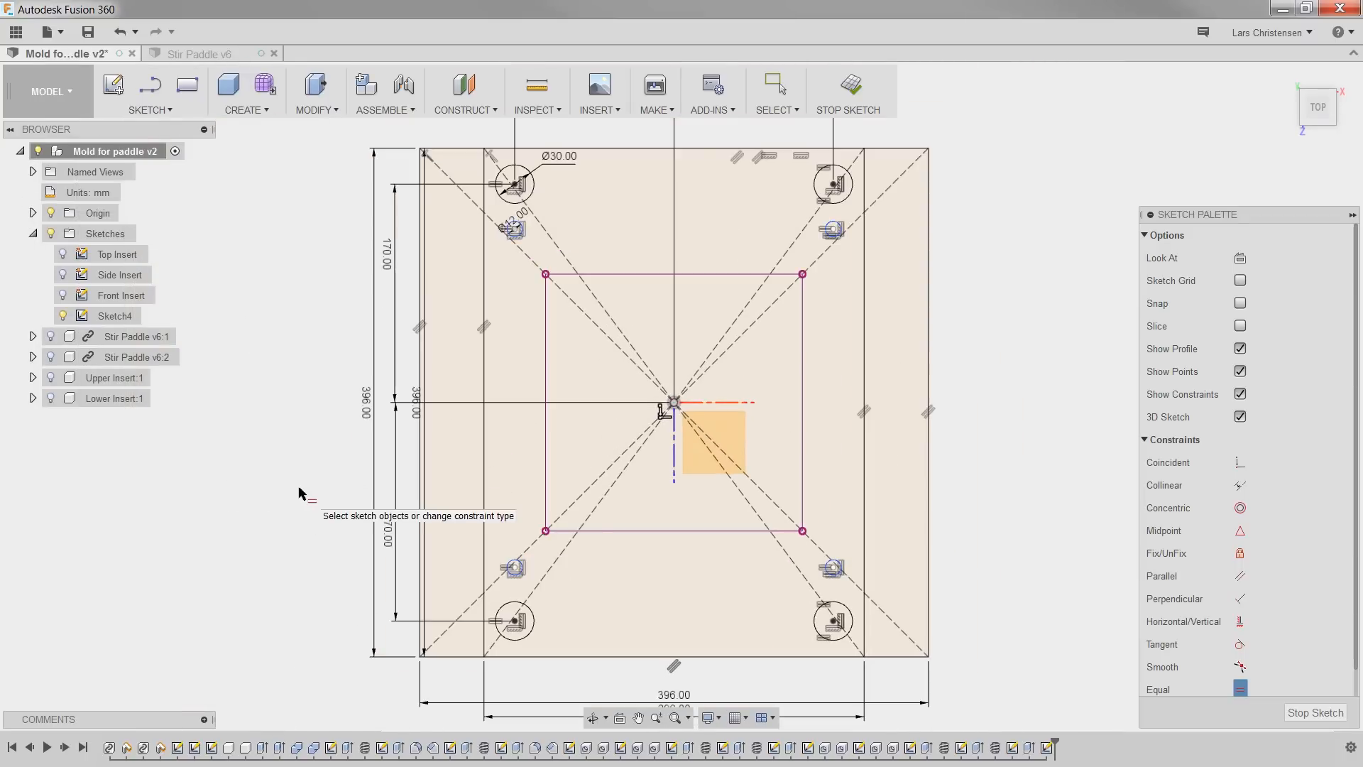
{"action": "key", "text": "Escape"}
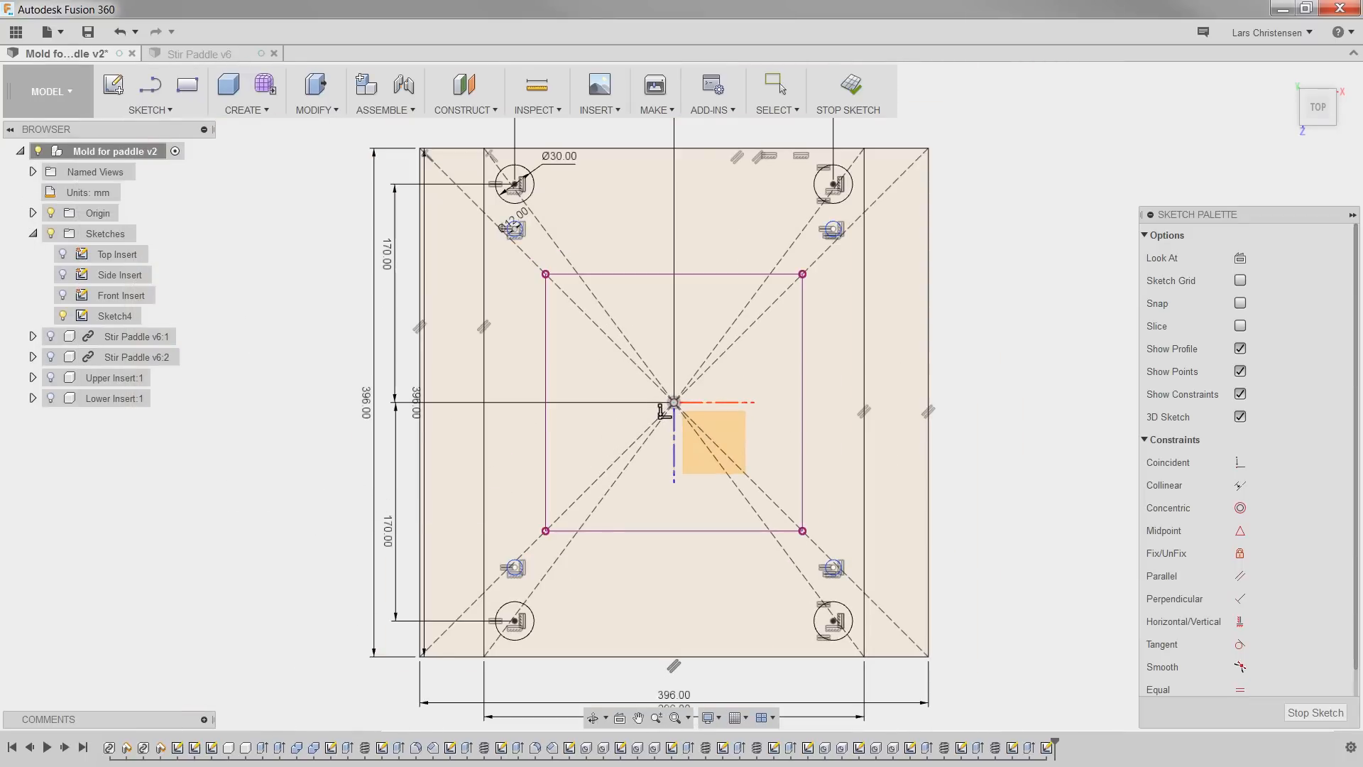
Step: Dimension the vertical distance from the origin to the upper-left 12 mm circle's center as 284/2 mm
{"action": "key", "text": "d"}
{"action": "left_click", "coordinate": [515, 228]}
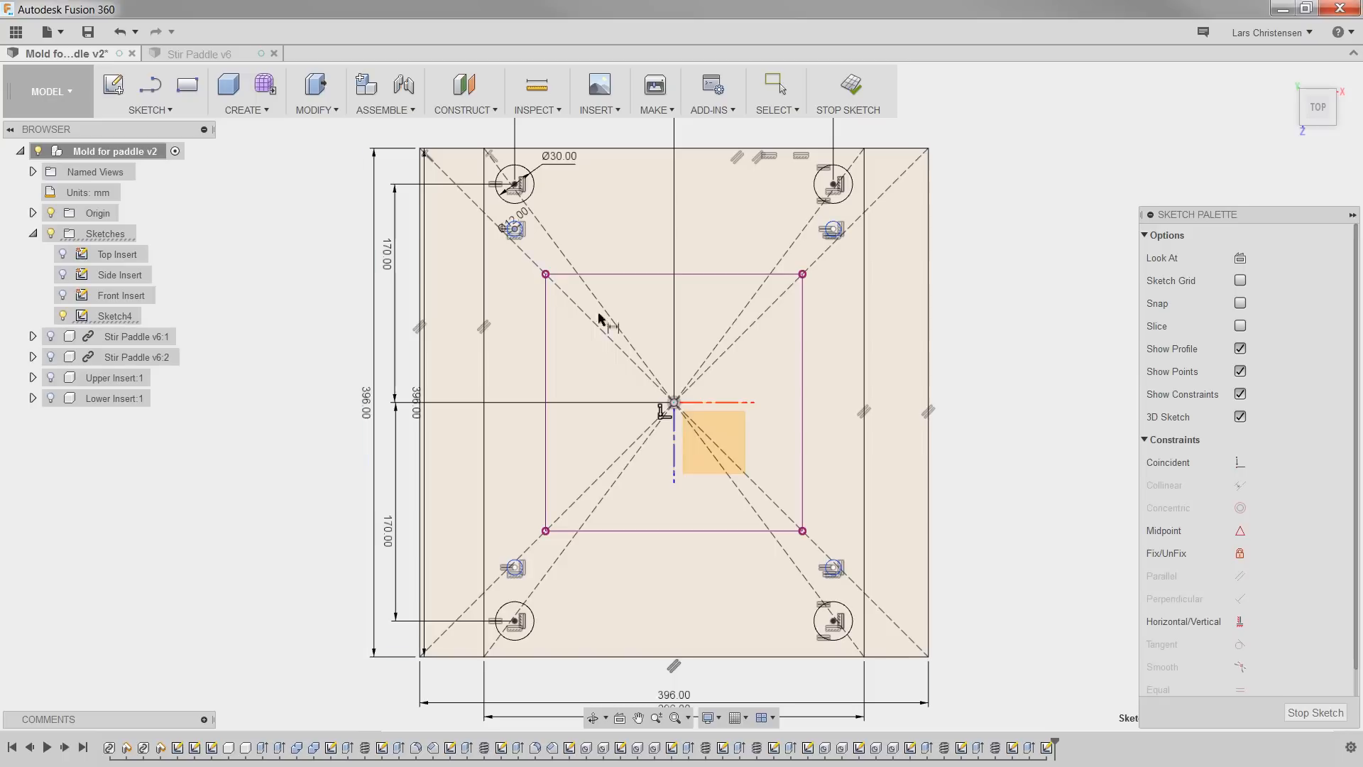
{"action": "left_click", "coordinate": [674, 403]}
{"action": "left_click", "coordinate": [414, 298]}
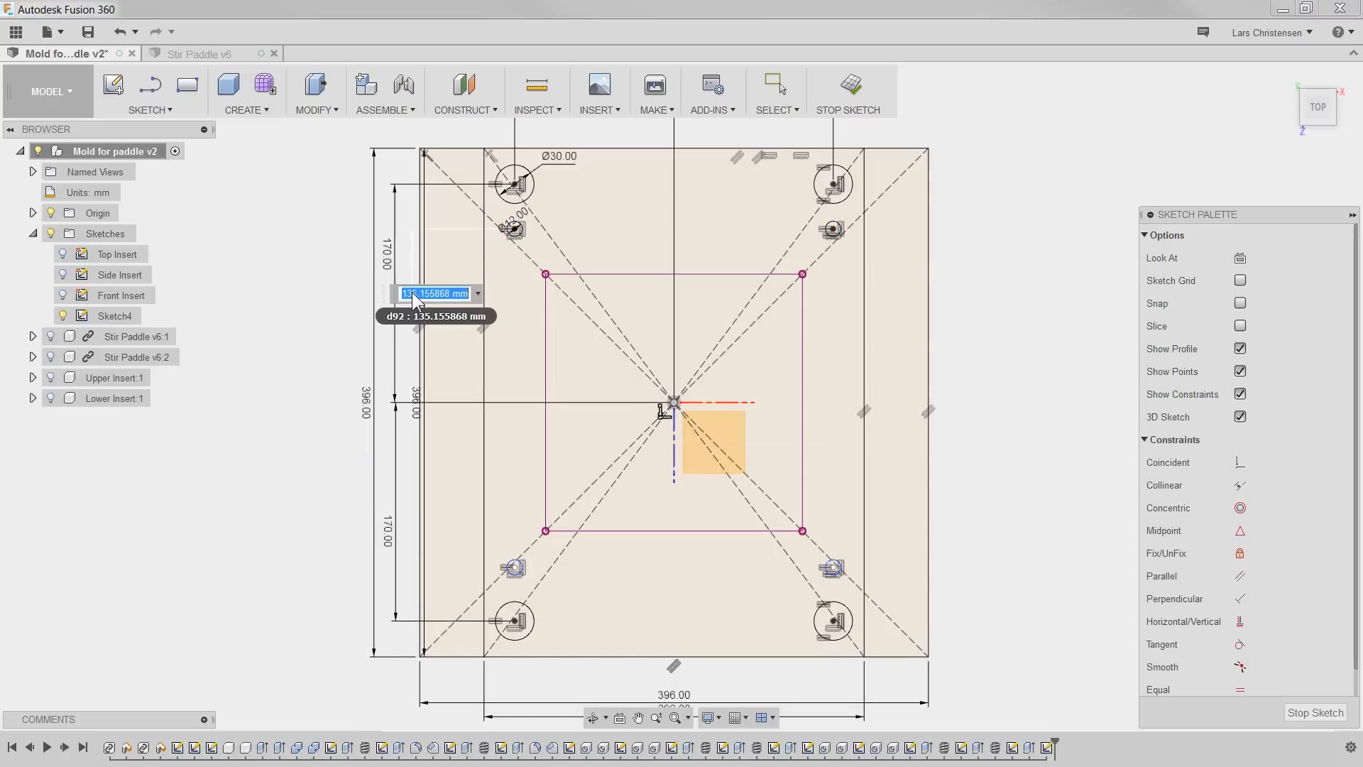
{"action": "type", "text": "284/2"}
{"action": "key", "text": "Return"}
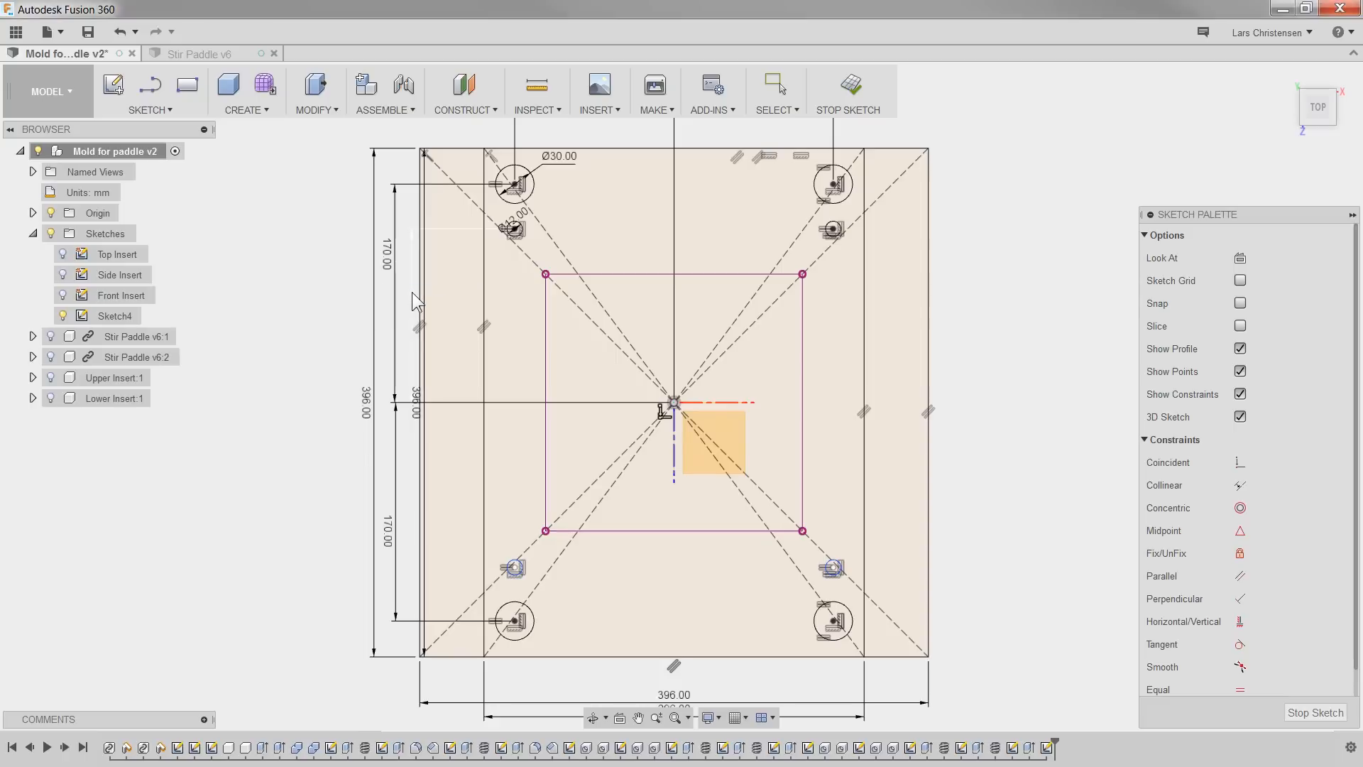
Step: Dimension the vertical distance from the origin to the lower-left 12 mm circle's center as 142 mm
{"action": "left_click", "coordinate": [515, 568]}
{"action": "left_click", "coordinate": [674, 403]}
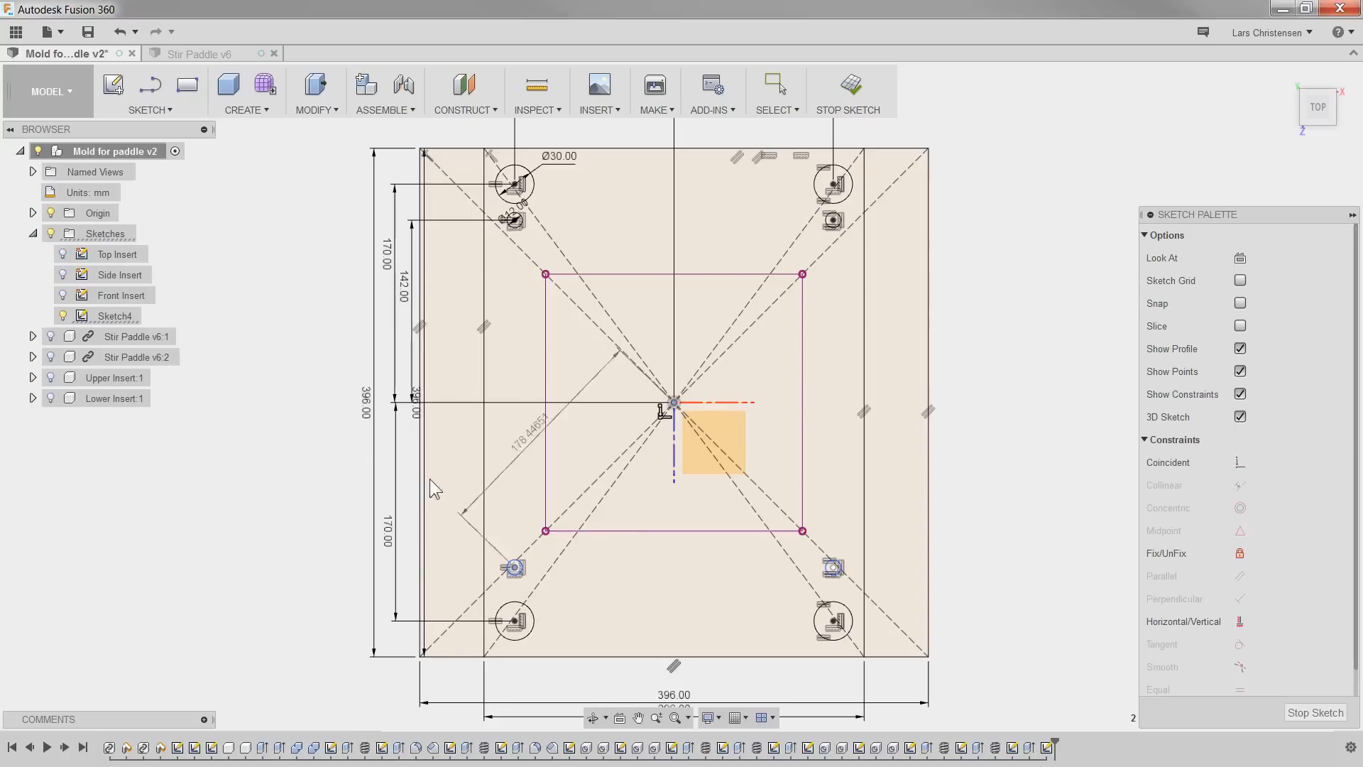
{"action": "left_click", "coordinate": [409, 513]}
{"action": "type", "text": "1"}
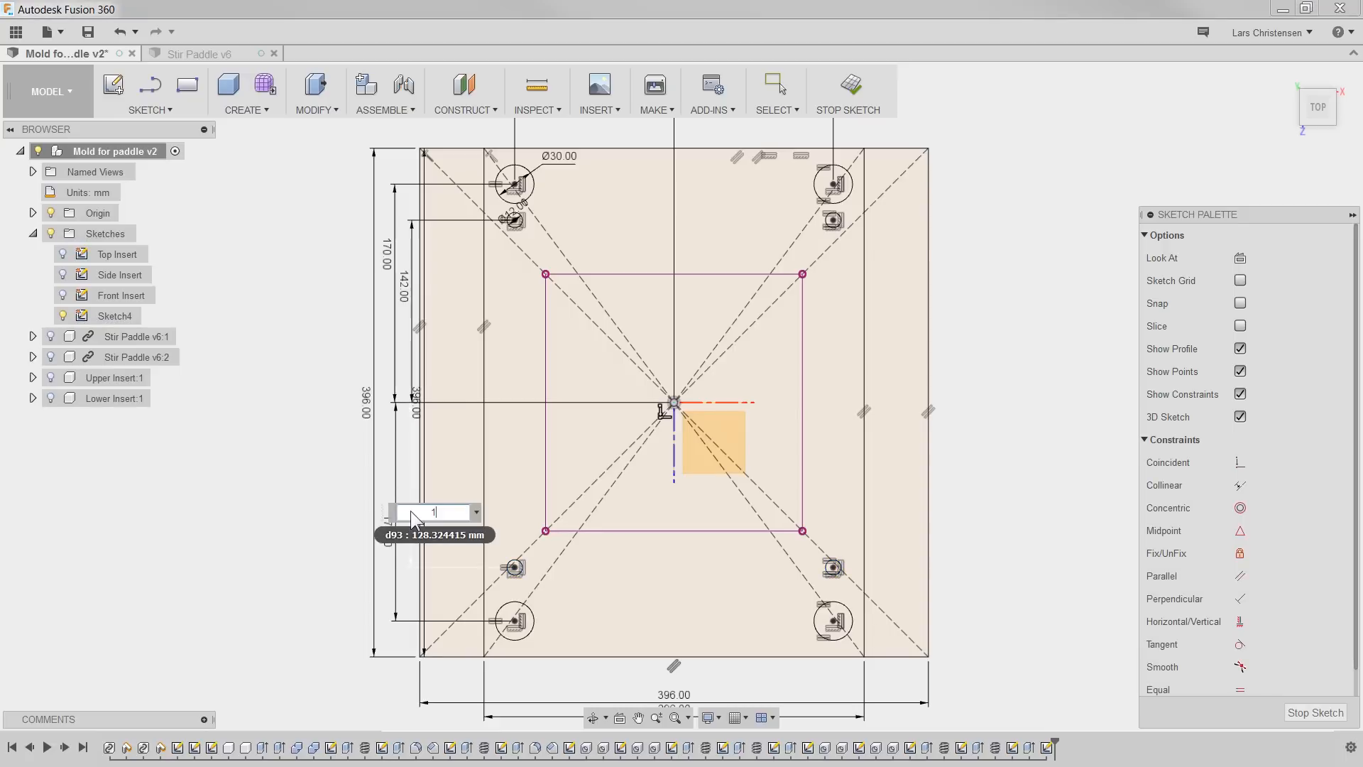
{"action": "type", "text": "42"}
{"action": "key", "text": "Return"}
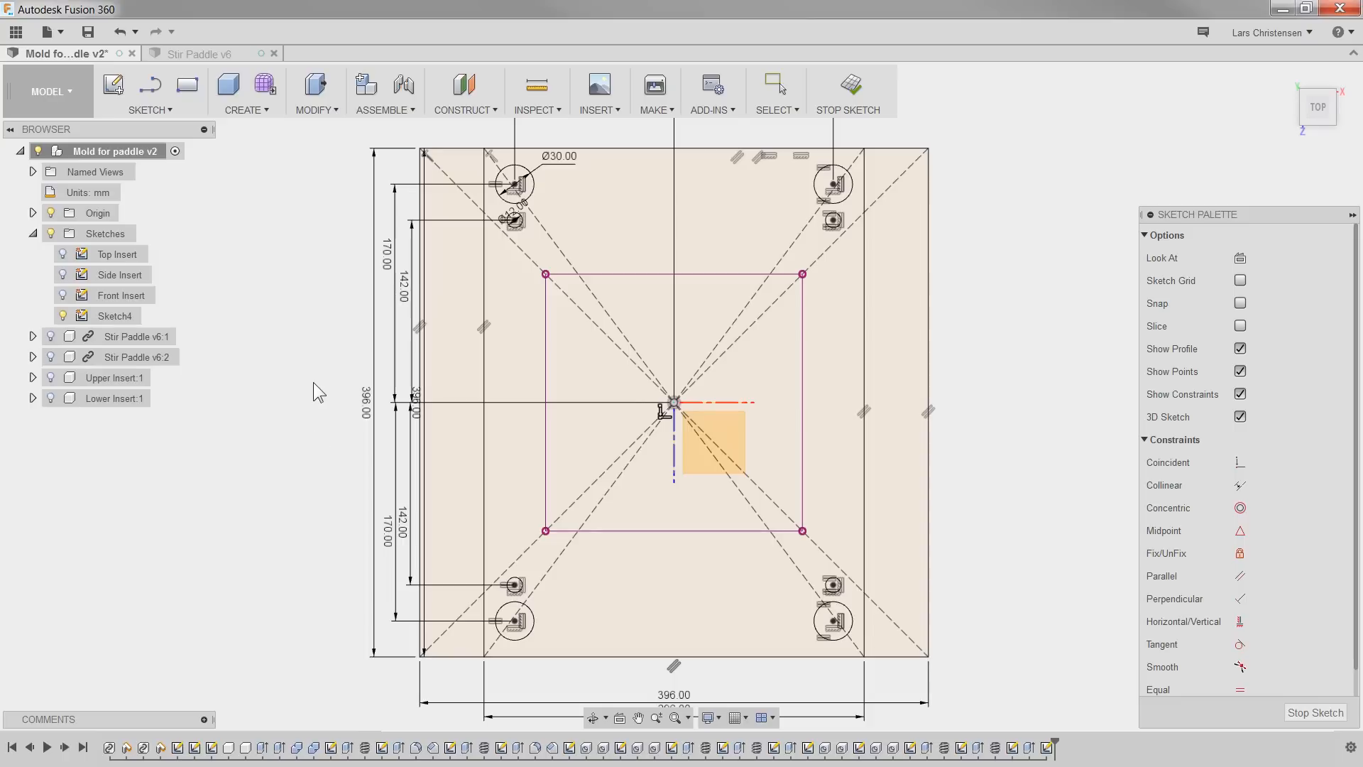
Step: Draw a 50 mm wide, full-height rectangle inward from the upper-left corner of the 296 mm wide rectangle
{"action": "key", "text": "s"}
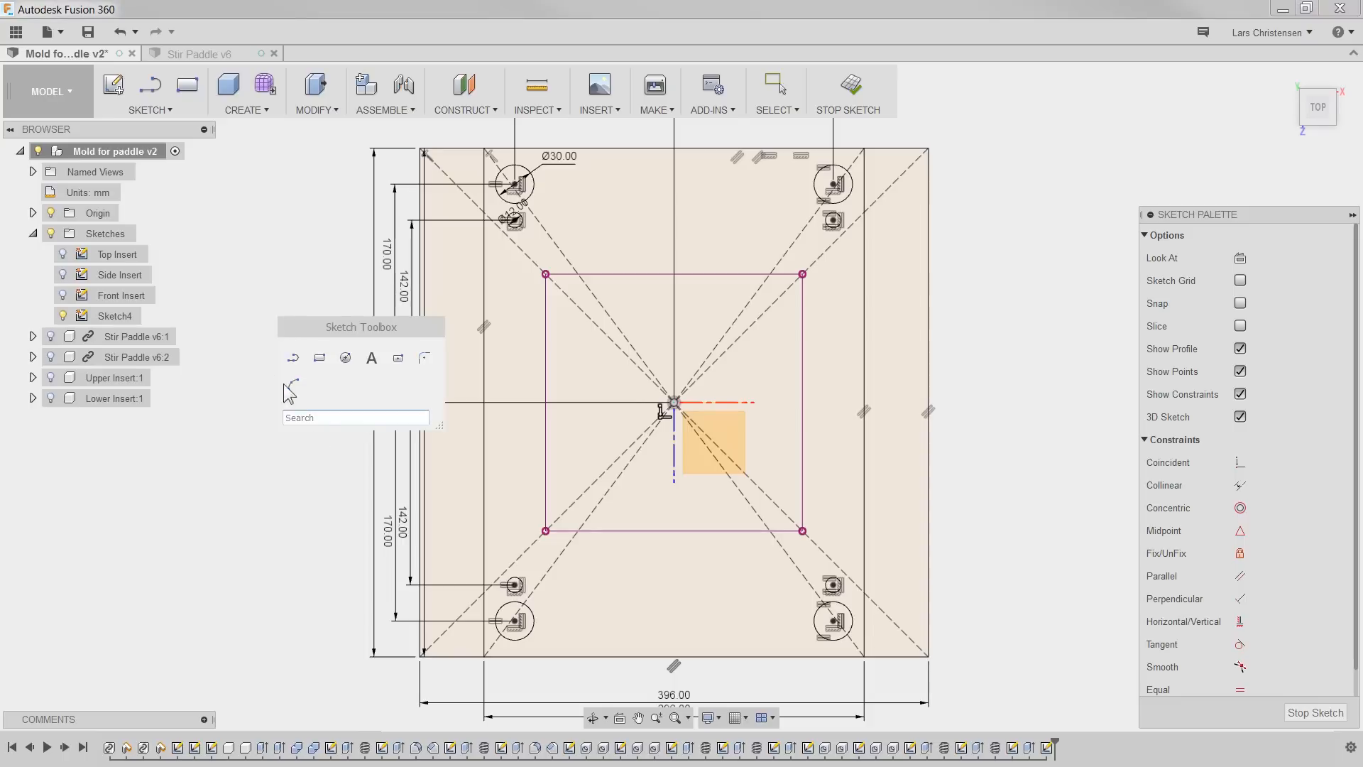
{"action": "left_click", "coordinate": [319, 357]}
{"action": "left_click", "coordinate": [483, 149]}
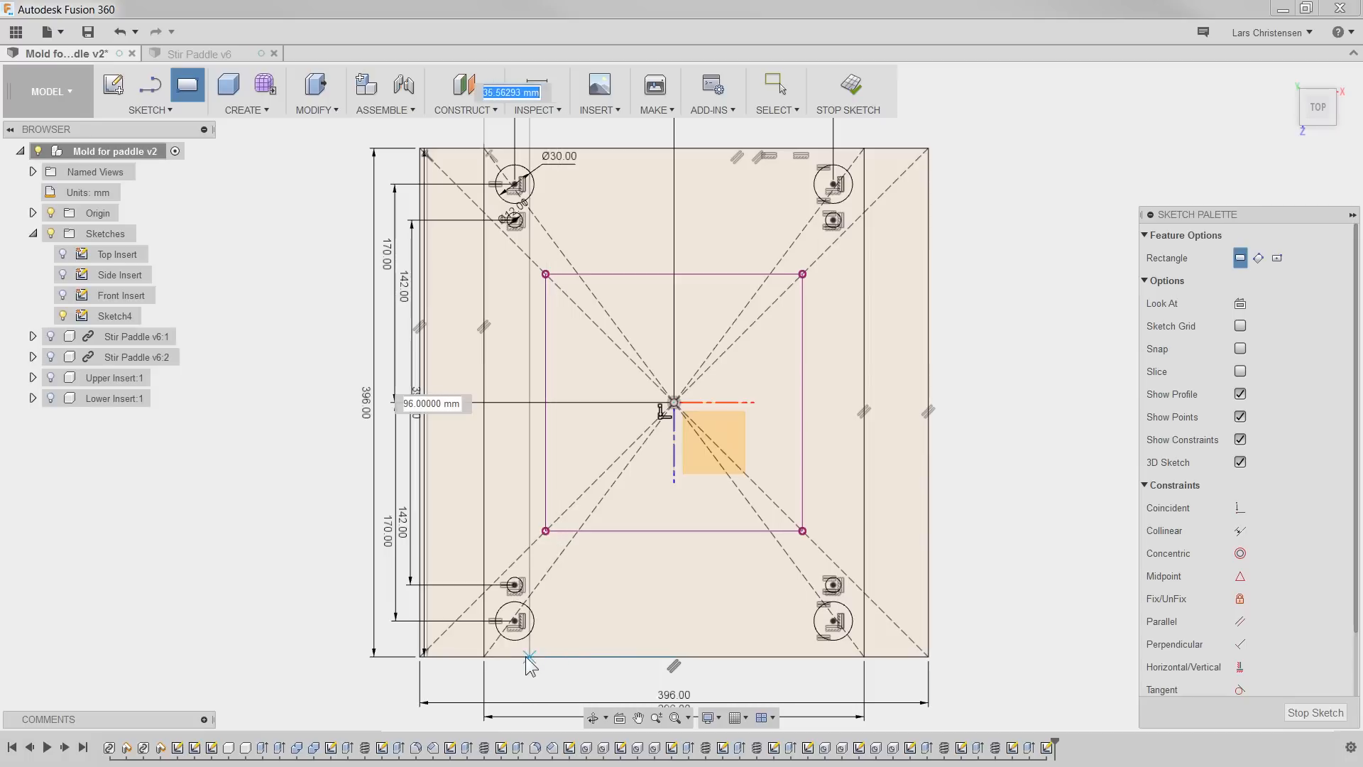
{"action": "type", "text": "50."}
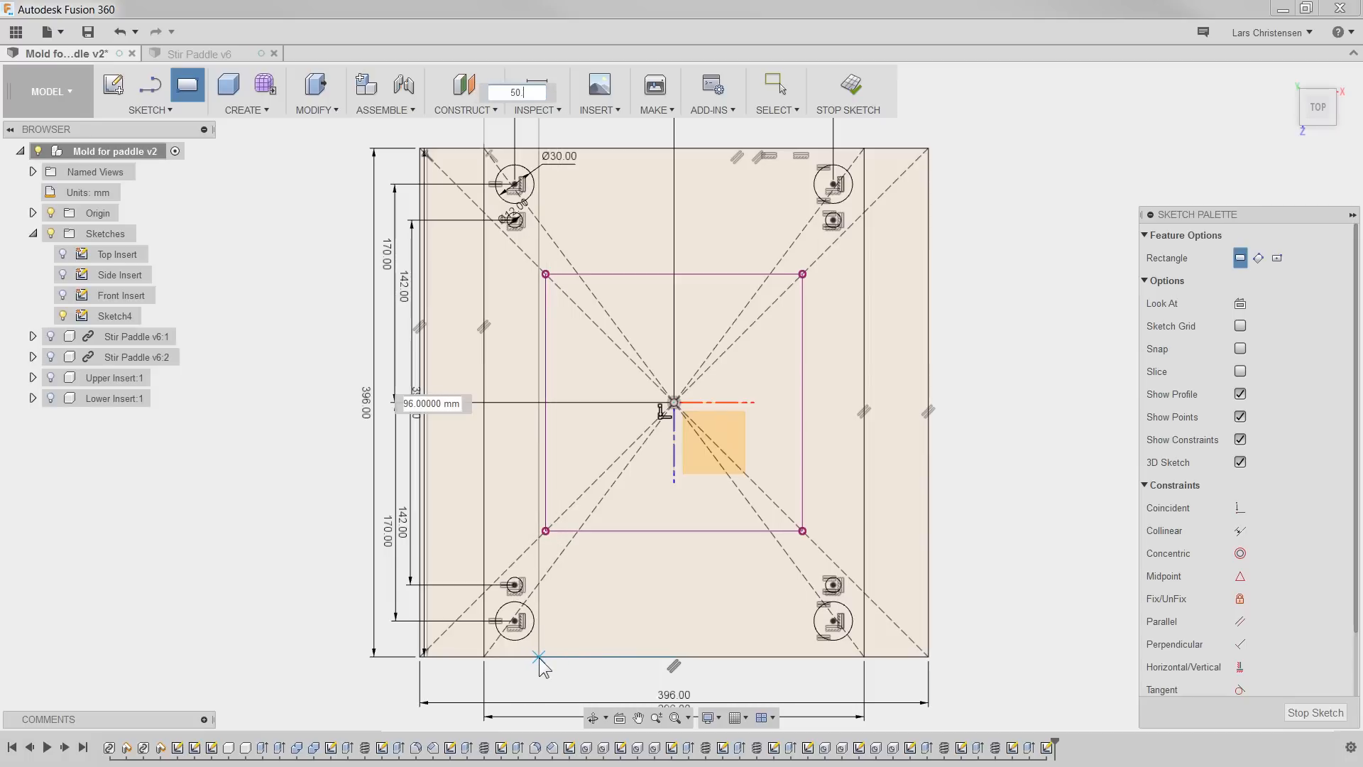
{"action": "key", "text": "Return"}
{"action": "key", "text": "Escape"}
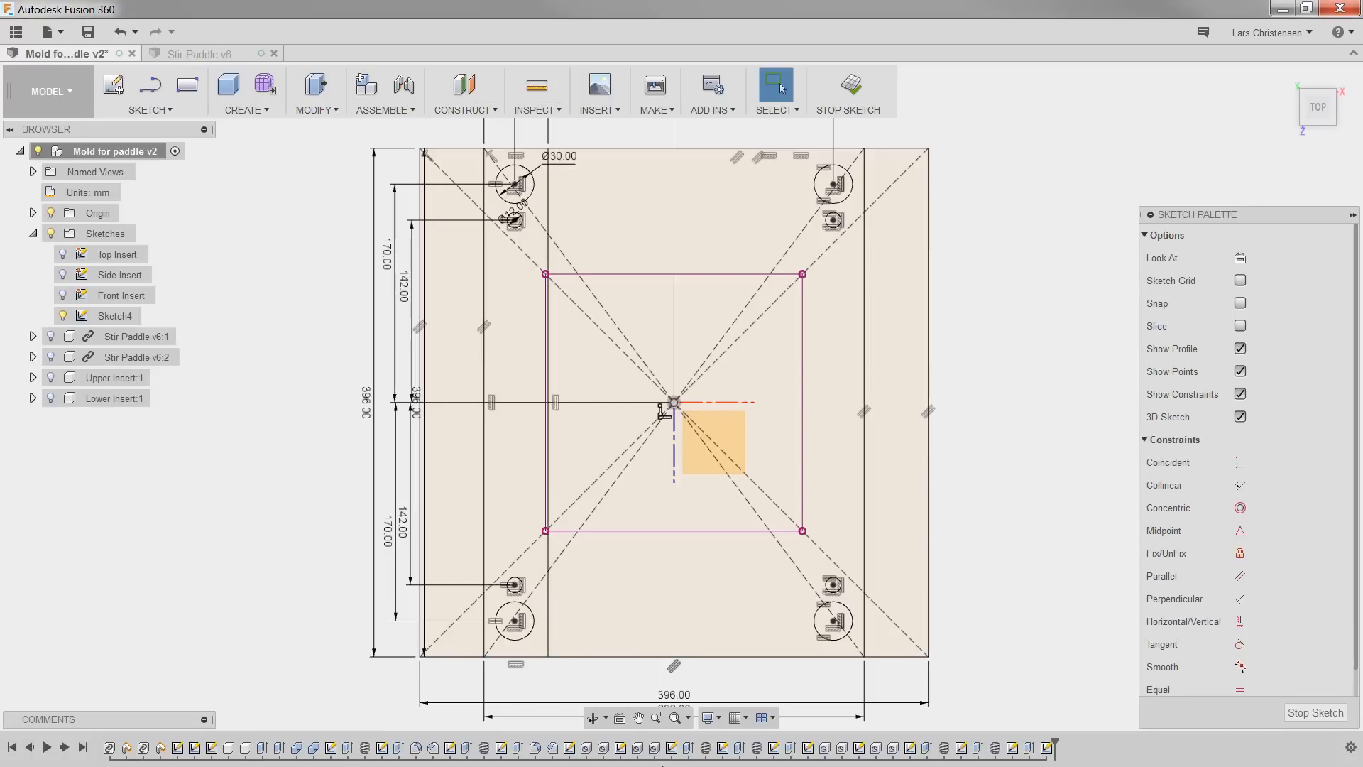
Step: Draw a 50 mm wide, full-height rectangle inward from the upper-right corner of the 296 mm wide rectangle
{"action": "scroll", "coordinate": [585, 656], "scroll_direction": "down", "scroll_amount": 2}
{"action": "scroll", "coordinate": [717, 581], "scroll_direction": "up", "scroll_amount": 2}
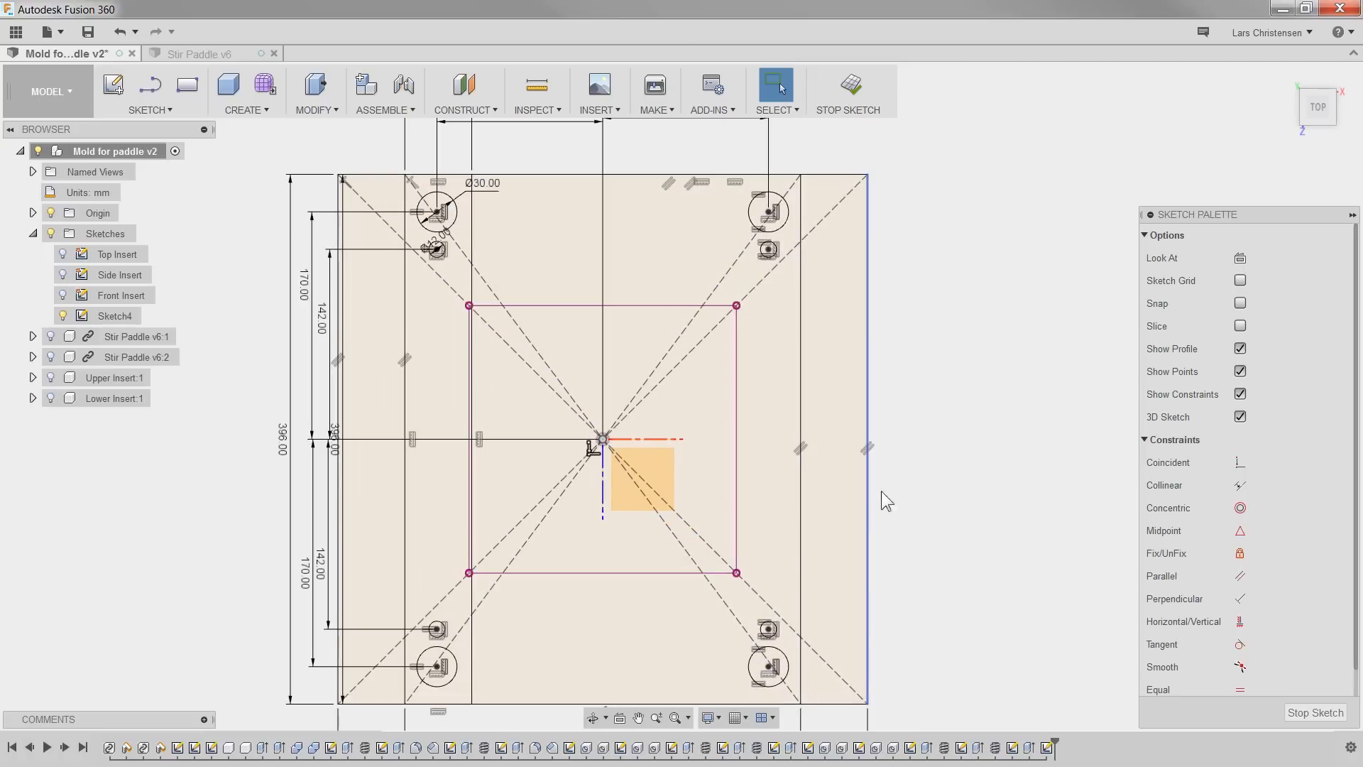
{"action": "key", "text": "s"}
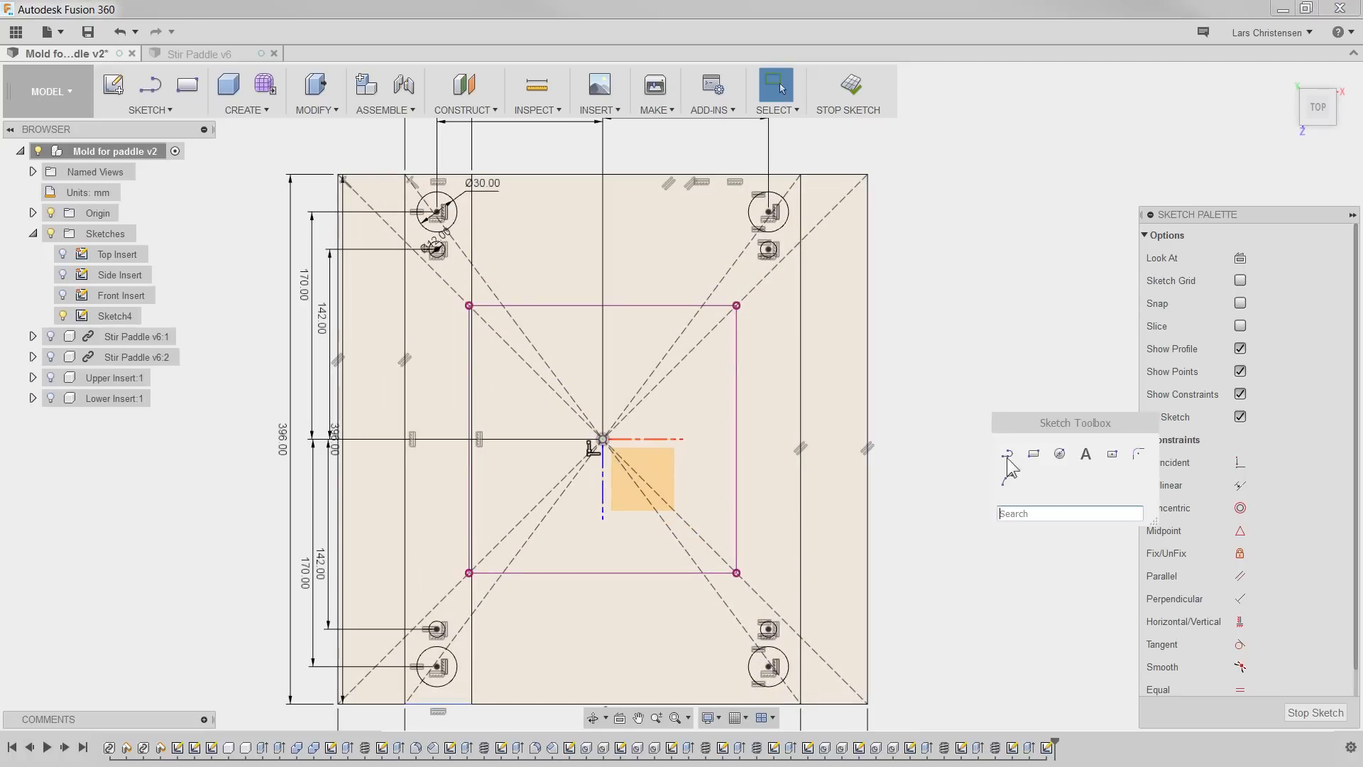
{"action": "left_click", "coordinate": [1035, 459]}
{"action": "left_click", "coordinate": [800, 174]}
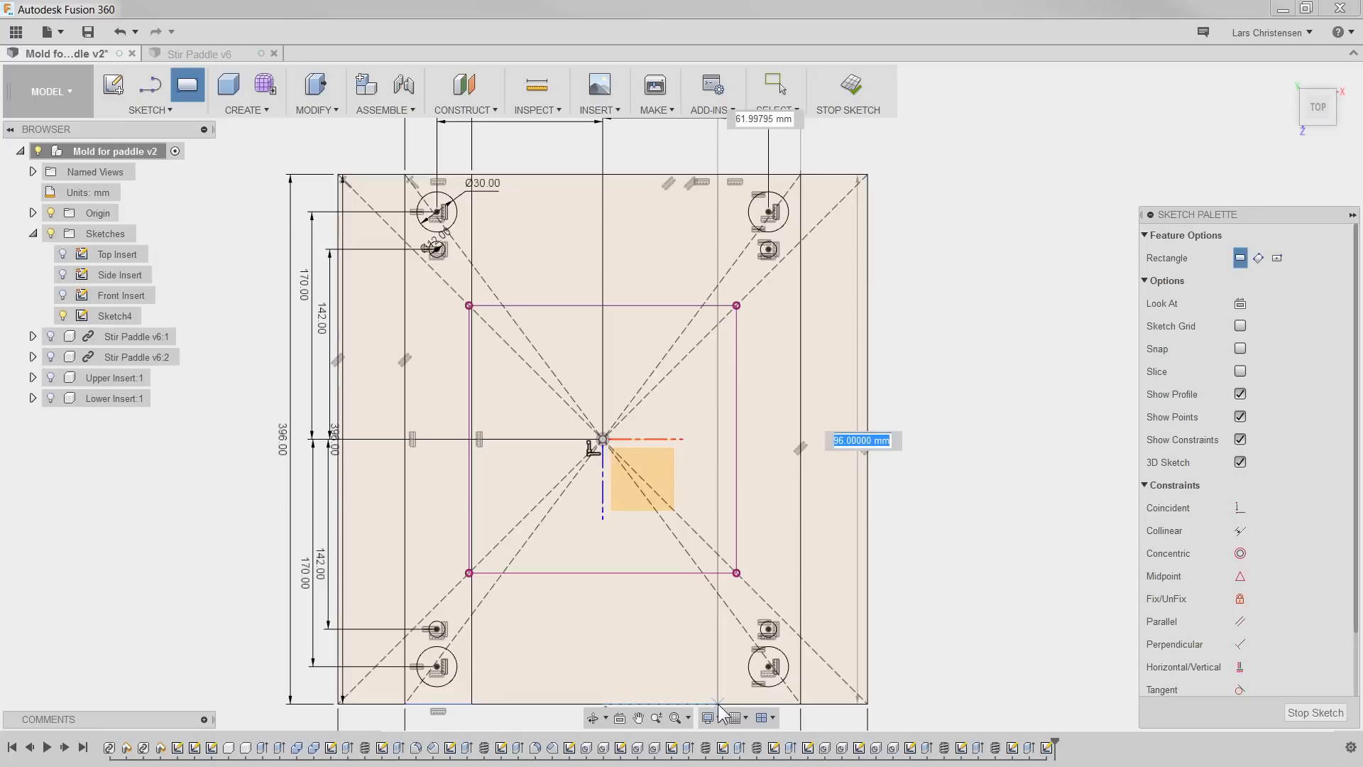
{"action": "key", "text": "Tab"}
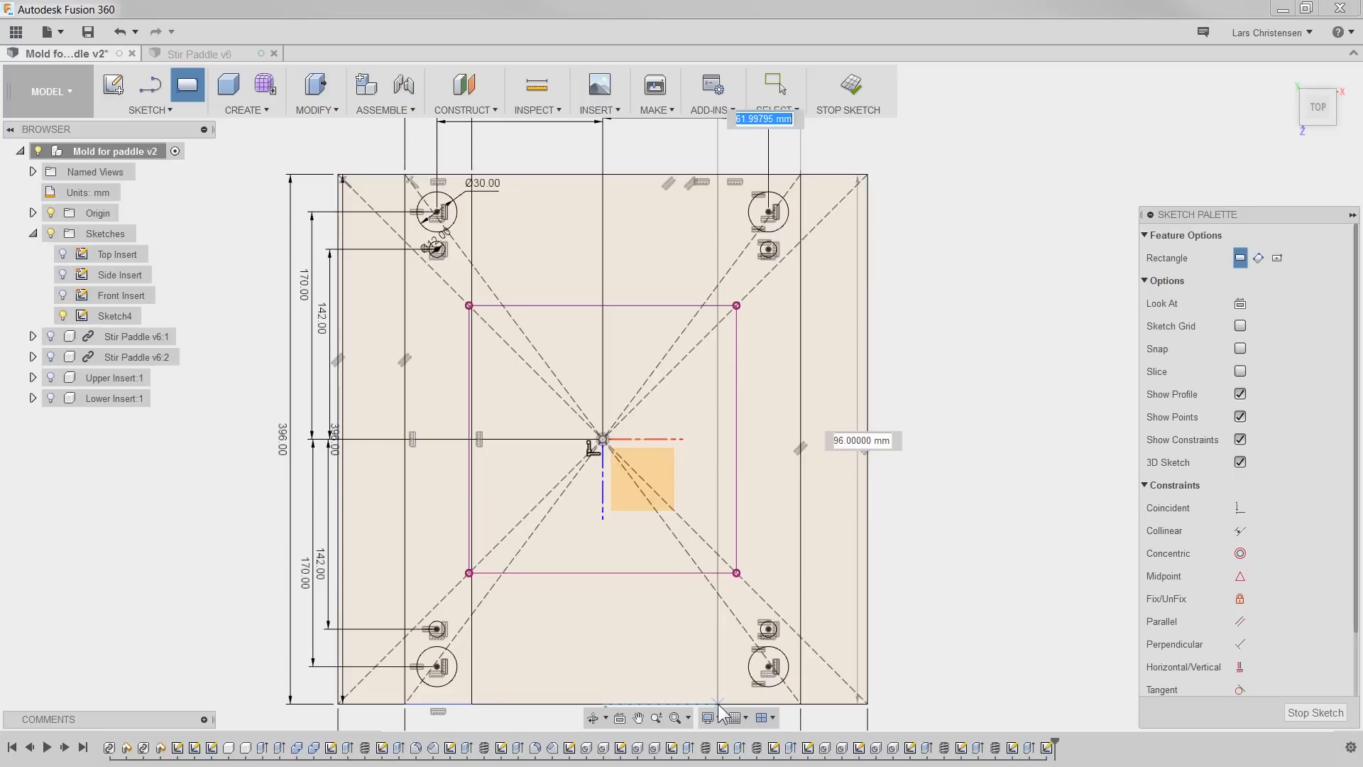
{"action": "type", "text": "50"}
{"action": "key", "text": "Return"}
{"action": "key", "text": "Escape"}
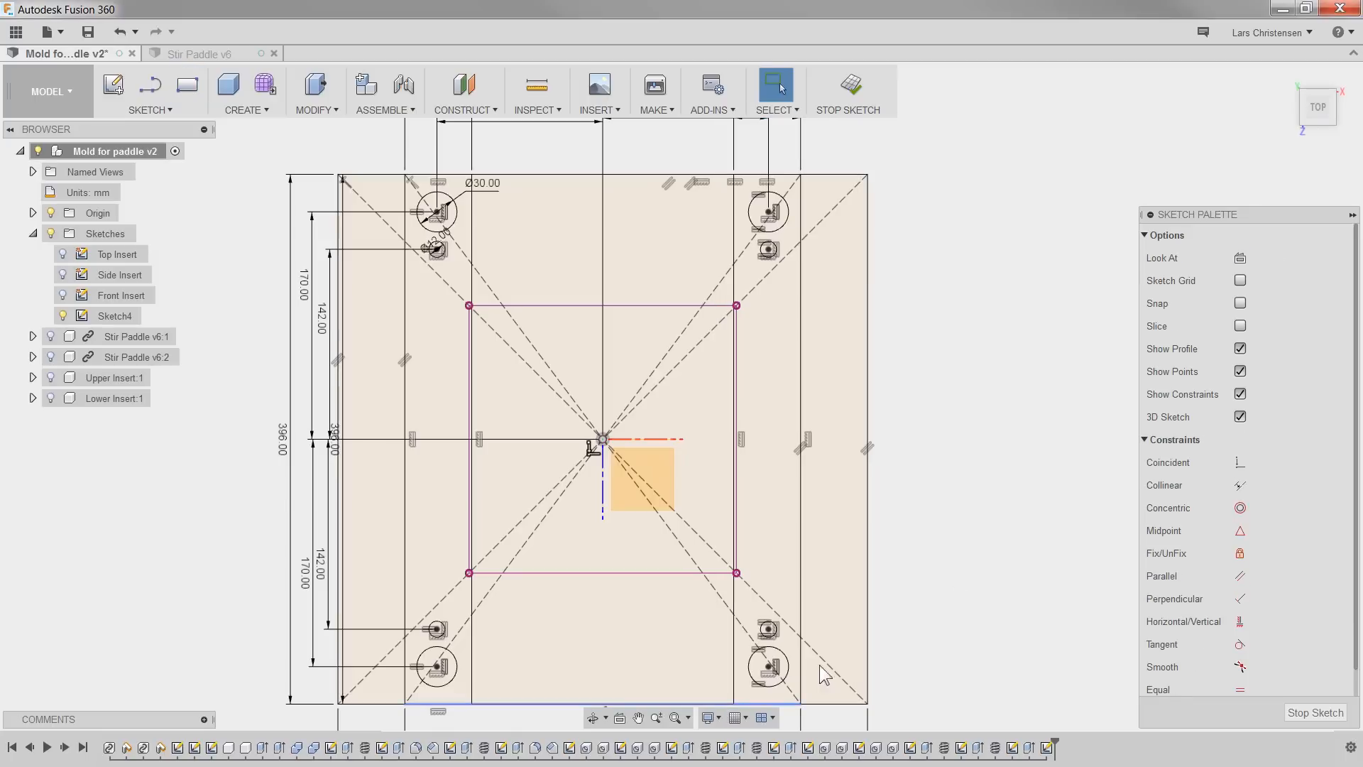
Step: Pull both 50 mm strips' lower edges below the plate outline and constrain them collinear with the plate's bottom edge
{"action": "scroll", "coordinate": [849, 534], "scroll_direction": "down", "scroll_amount": 2}
{"action": "scroll", "coordinate": [700, 647], "scroll_direction": "up", "scroll_amount": 5}
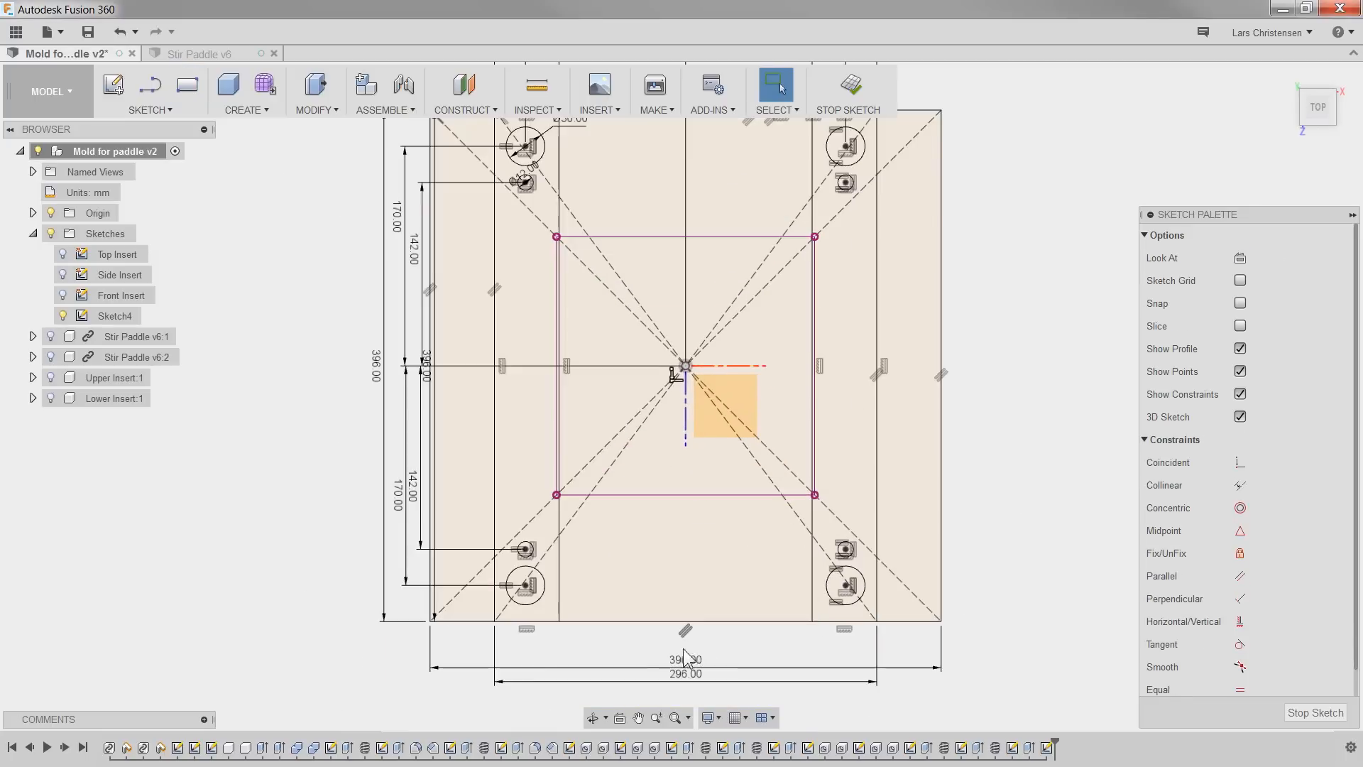
{"action": "left_click_drag", "start_coordinate": [573, 606], "coordinate": [576, 632]}
{"action": "left_click_drag", "start_coordinate": [1060, 604], "coordinate": [1060, 631]}
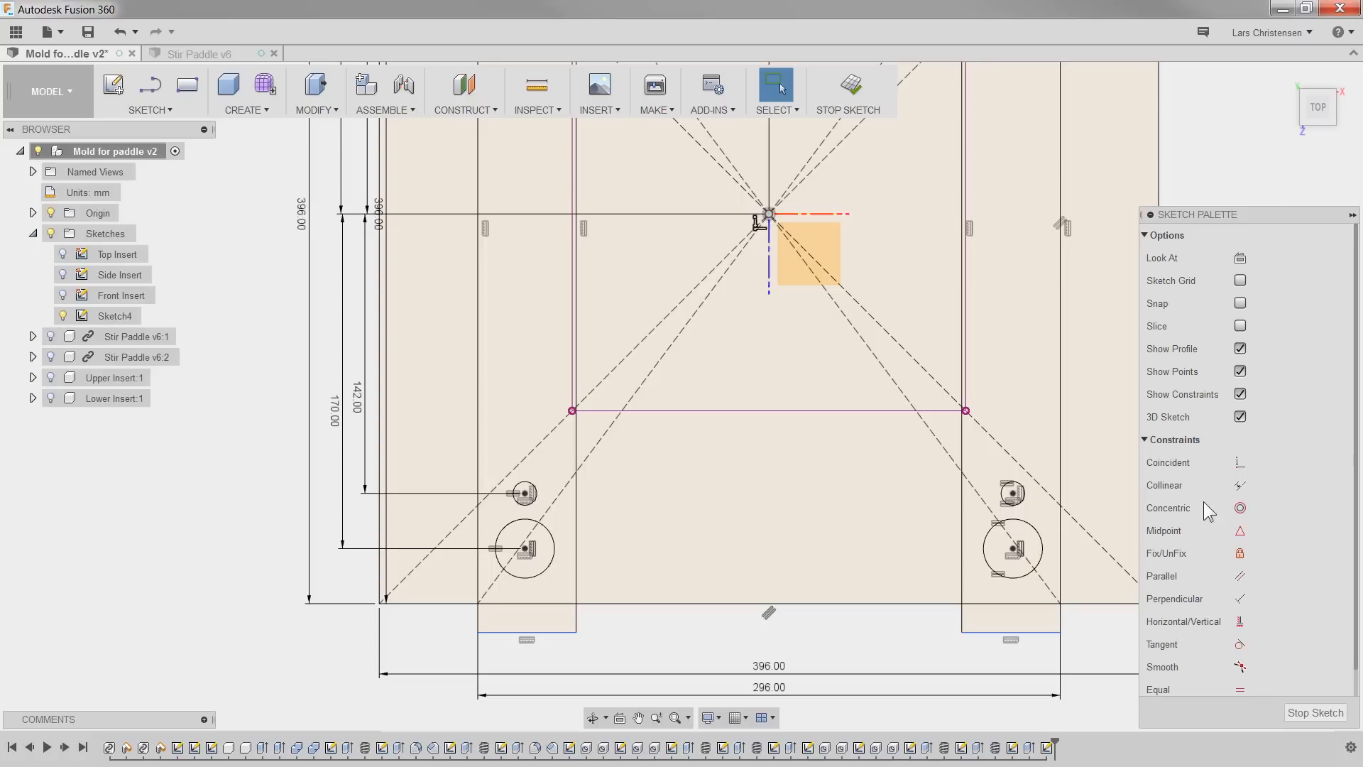
{"action": "left_click", "coordinate": [1240, 485]}
{"action": "left_click", "coordinate": [1019, 632]}
{"action": "left_click", "coordinate": [943, 603]}
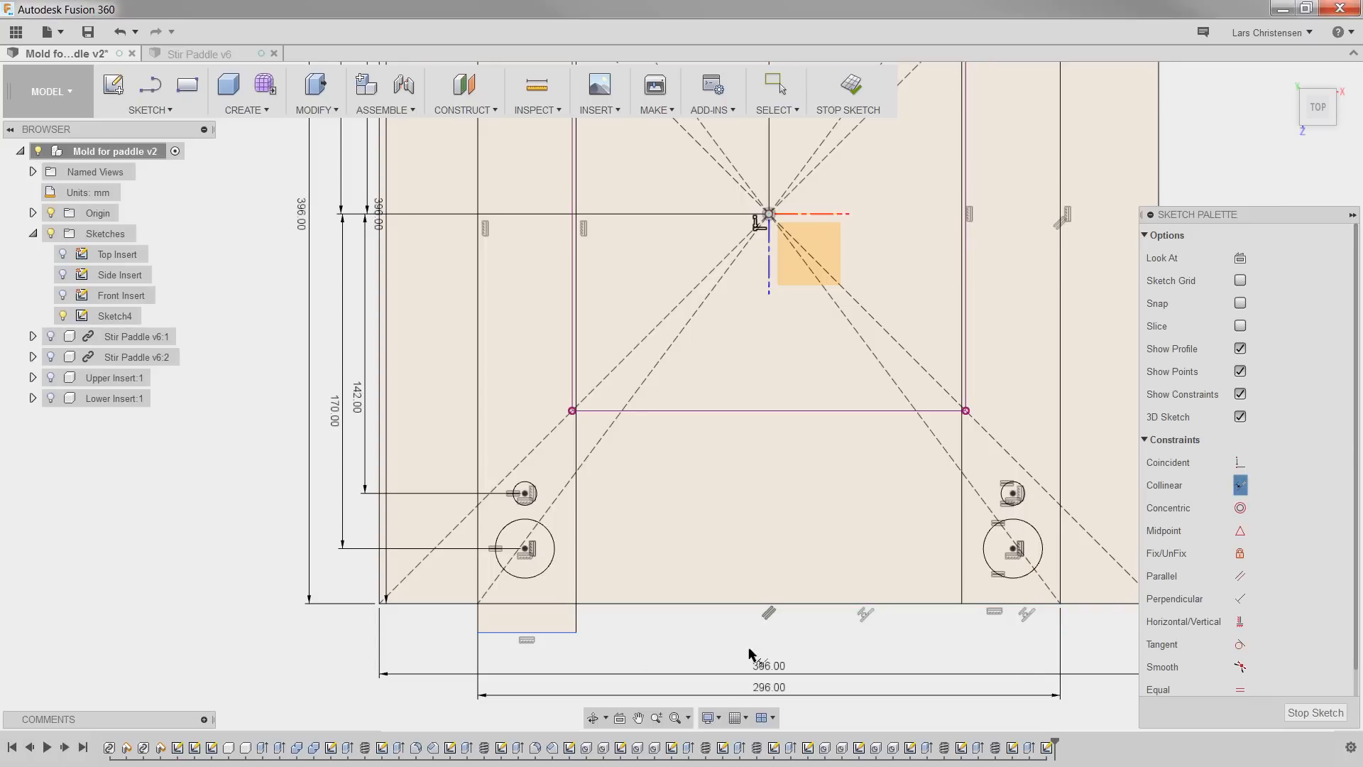
{"action": "left_click", "coordinate": [566, 605]}
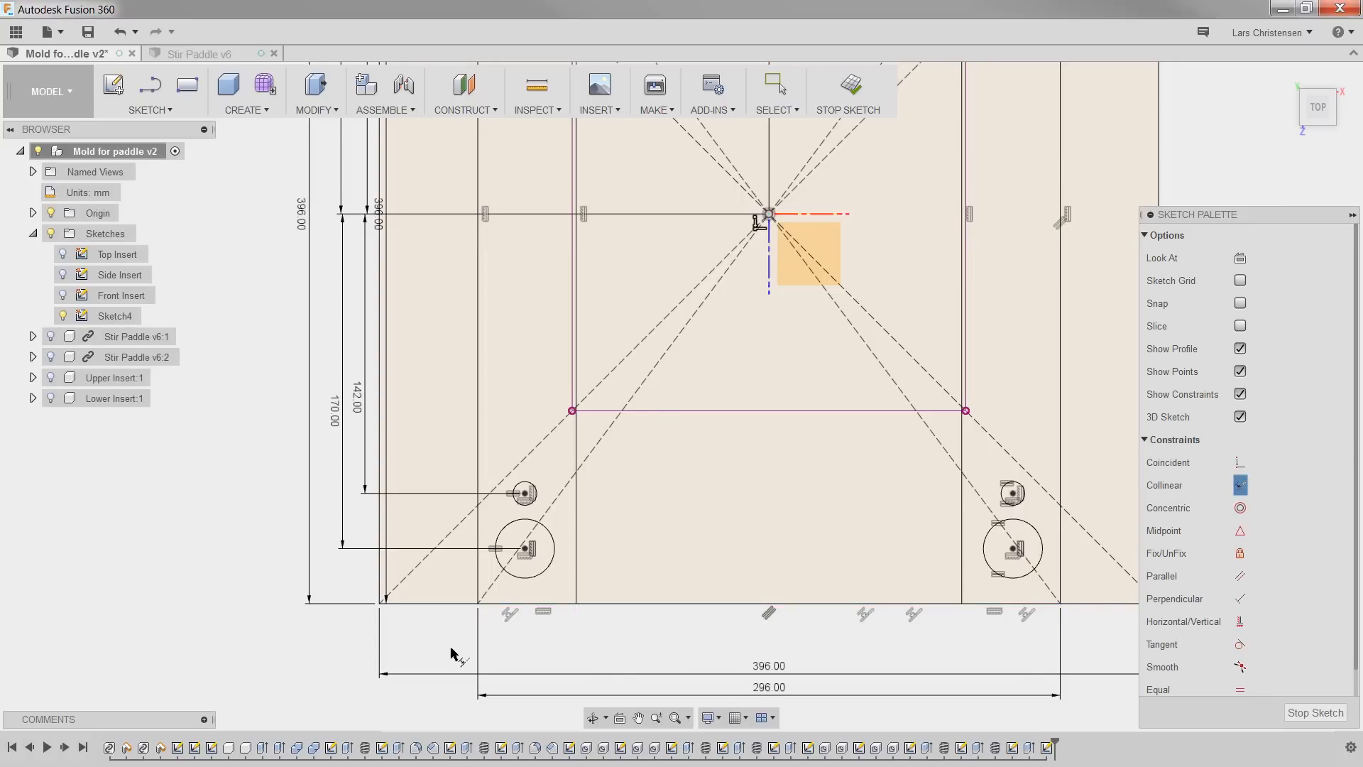
{"action": "scroll", "coordinate": [462, 654], "scroll_direction": "down", "scroll_amount": 3}
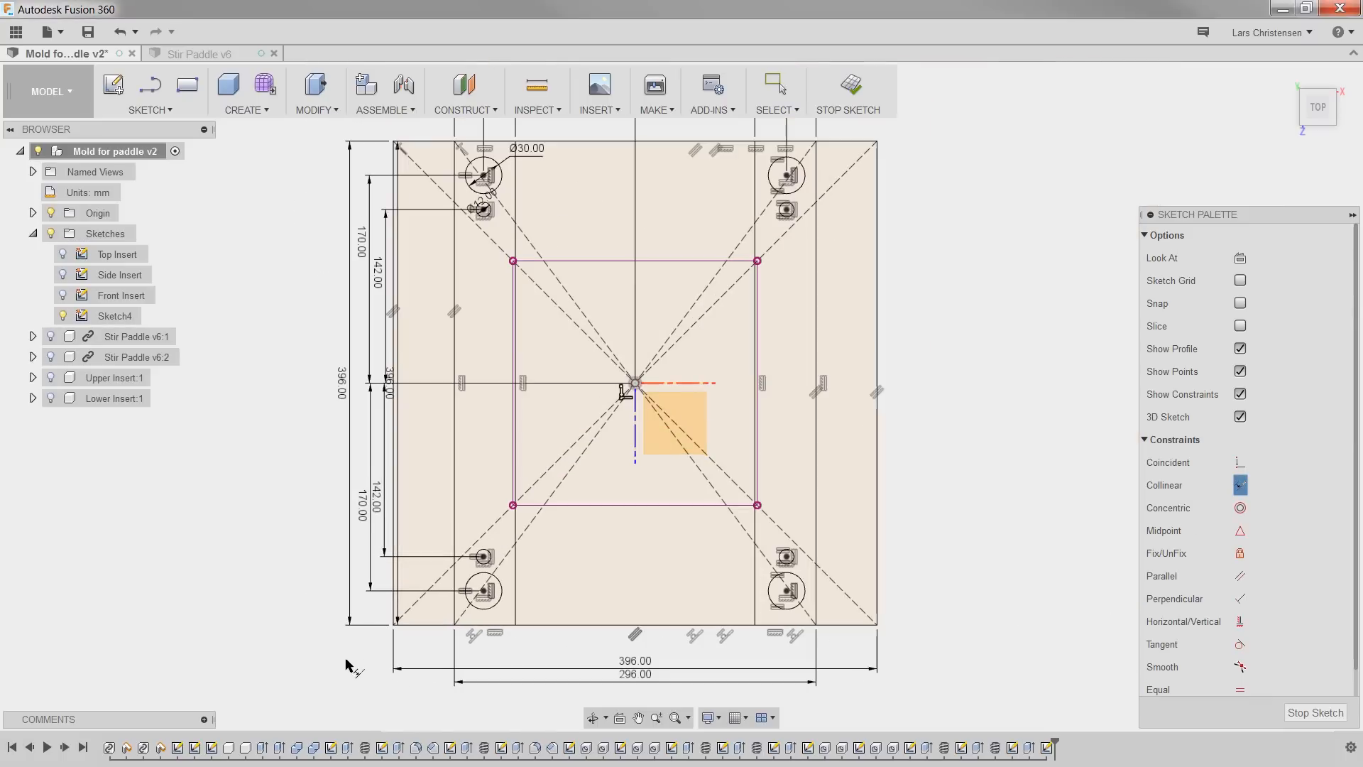
{"action": "scroll", "coordinate": [454, 527], "scroll_direction": "down", "scroll_amount": 1}
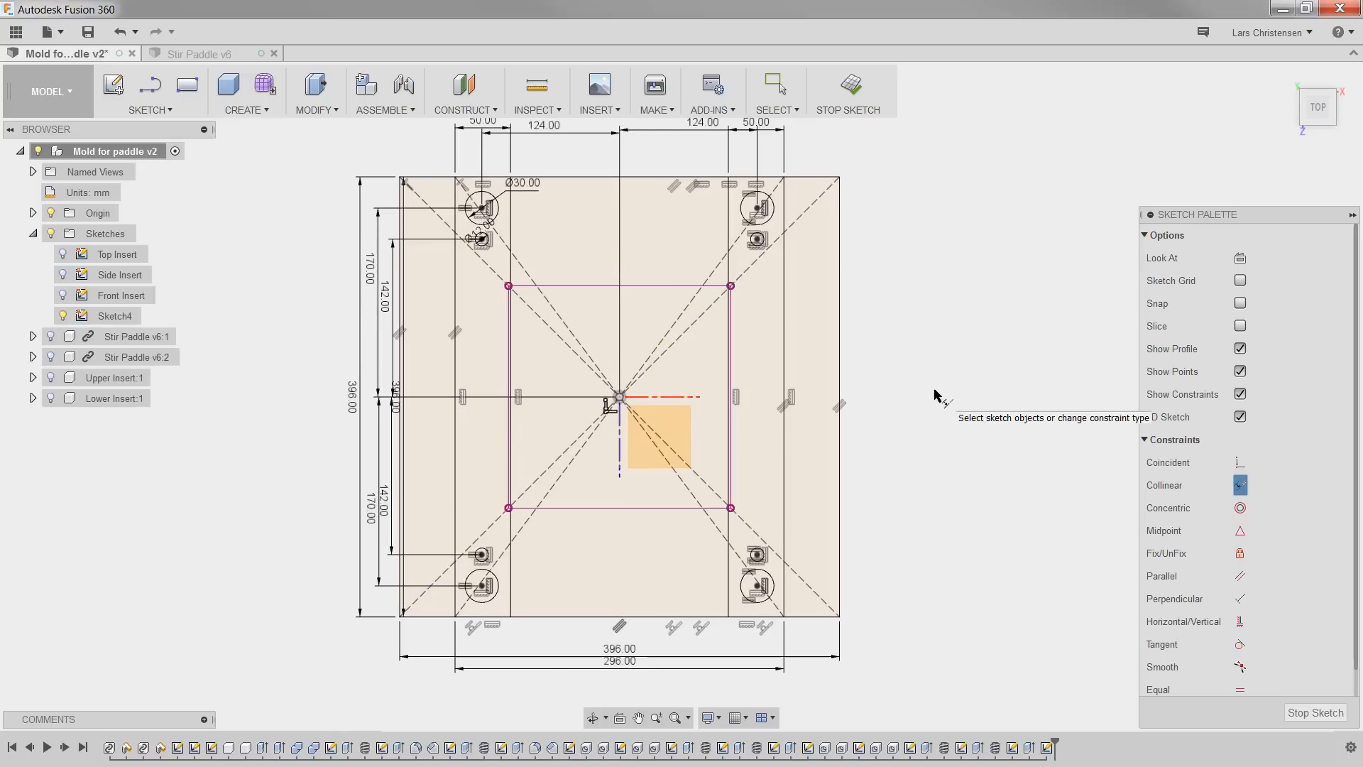
Step: Finish the plate layout sketch and rename it Top Mold/Clamp Layout
{"action": "left_click", "coordinate": [1315, 712]}
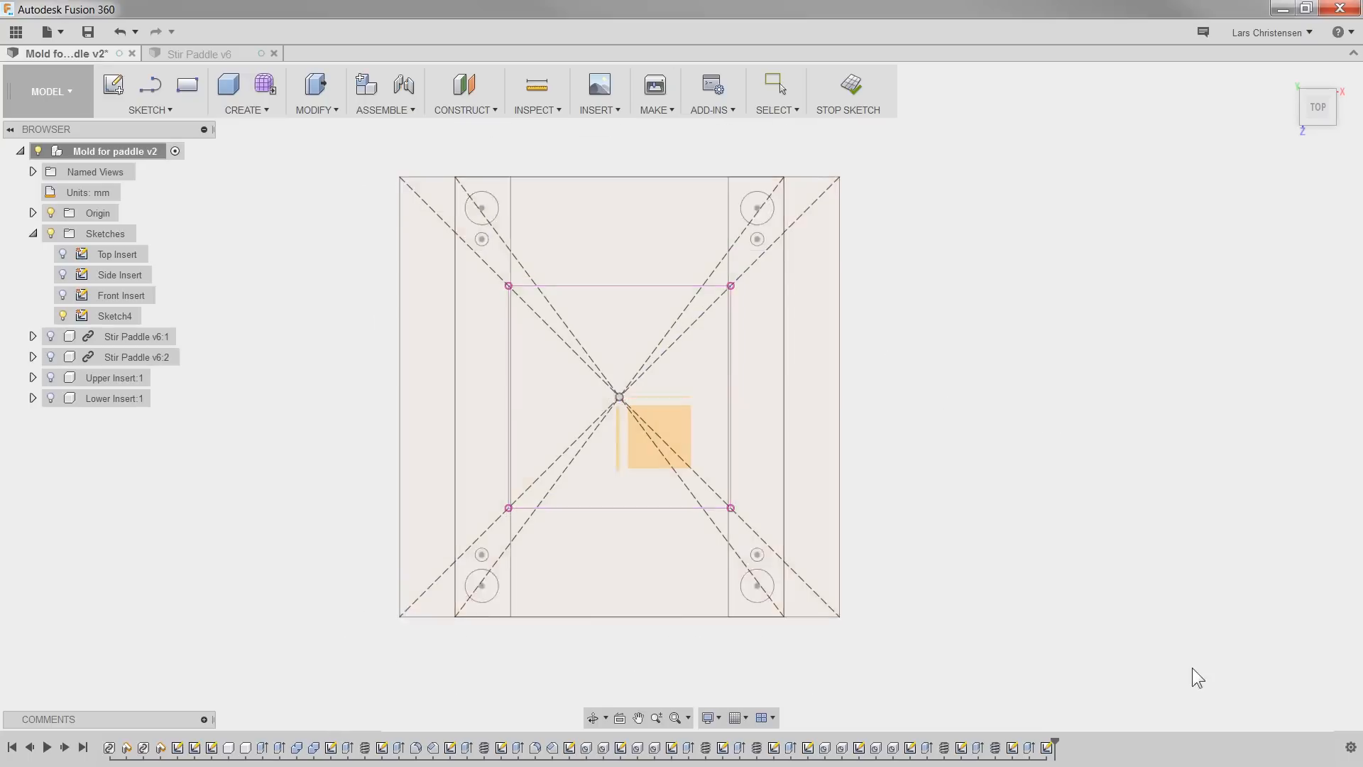
{"action": "left_click", "coordinate": [109, 317]}
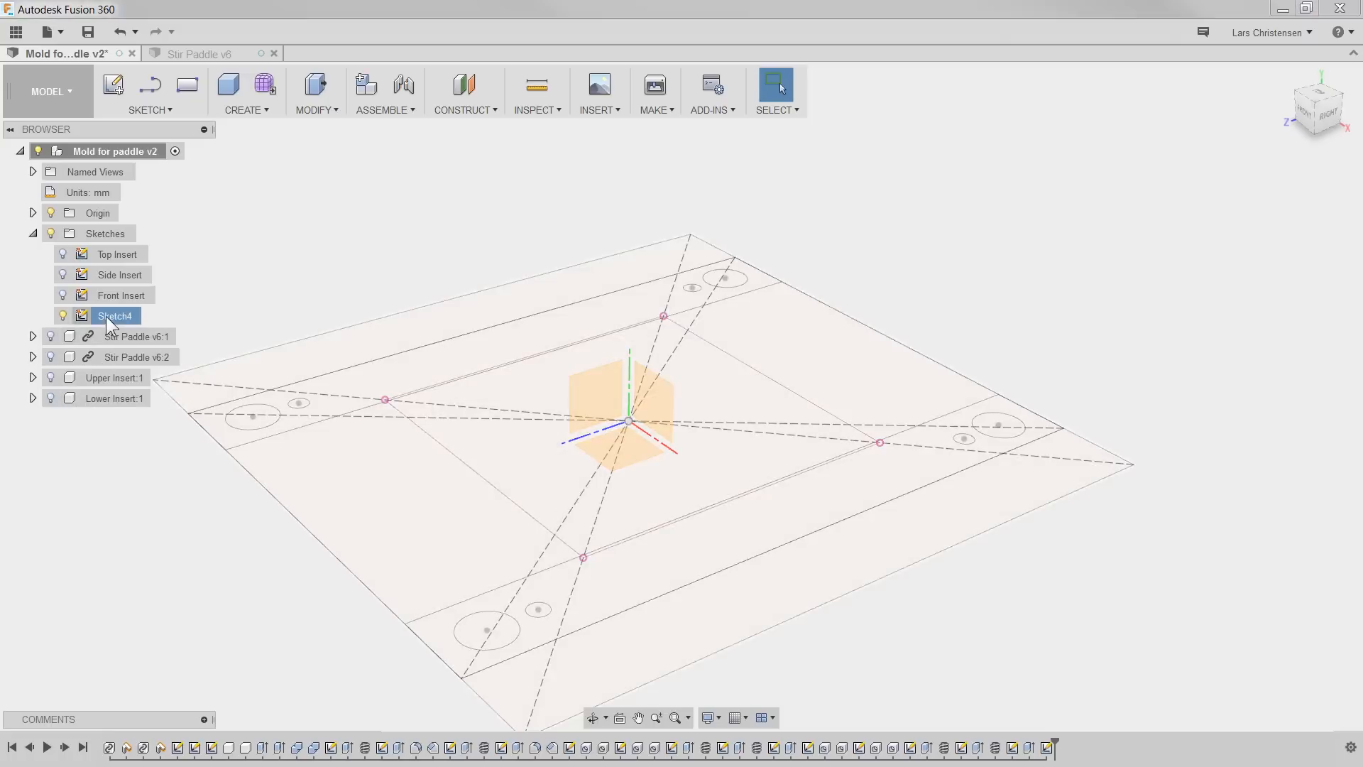
{"action": "left_click", "coordinate": [109, 317]}
{"action": "type", "text": "Top "}
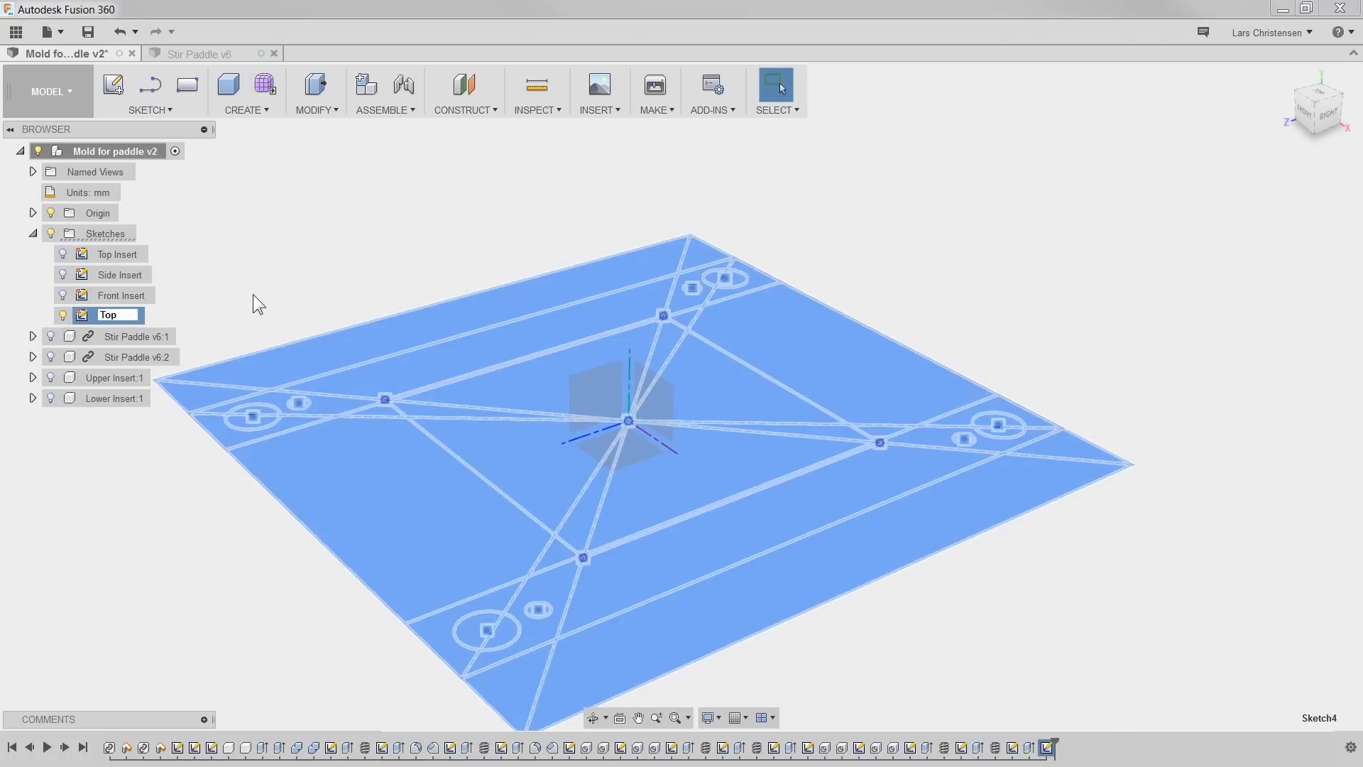
{"action": "type", "text": "Mold/Clamp Layout"}
{"action": "key", "text": "Return"}
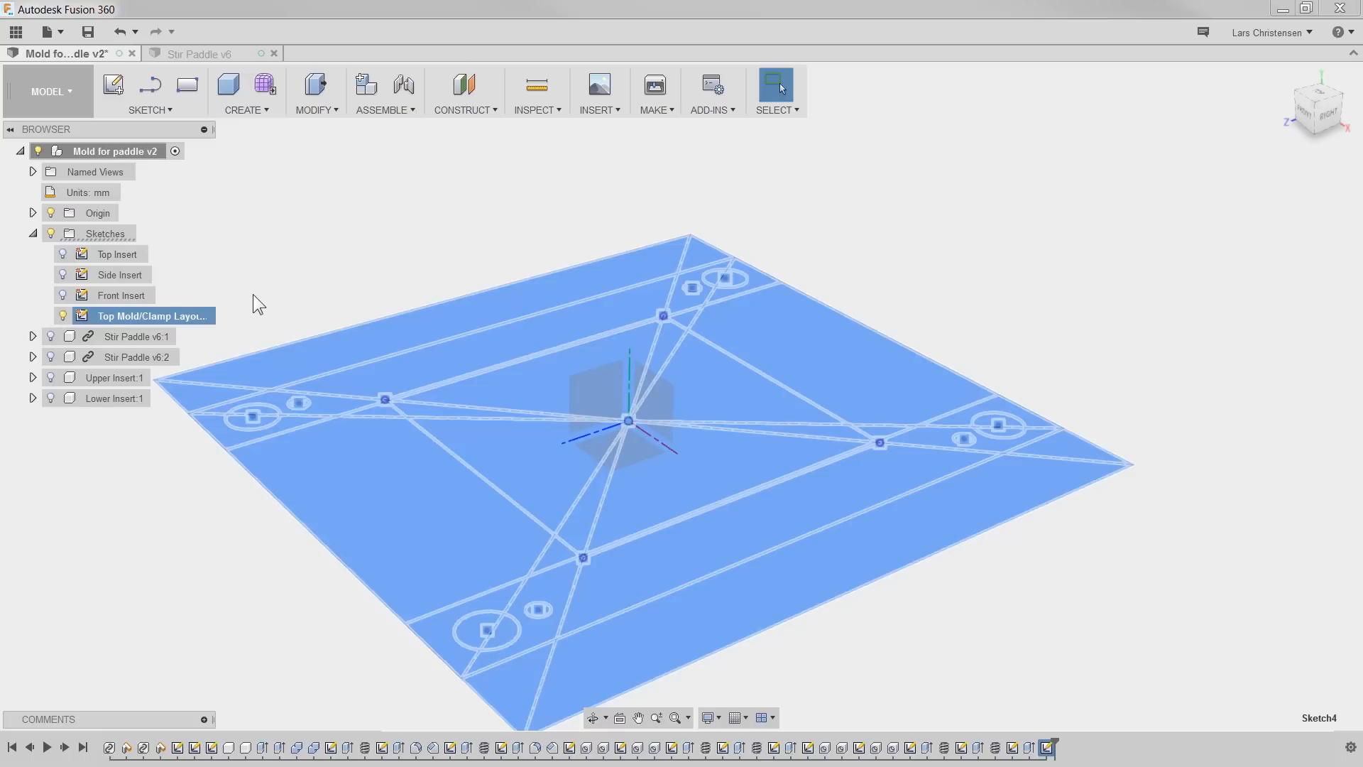
{"action": "scroll", "coordinate": [405, 271], "scroll_direction": "down", "scroll_amount": 3}
{"action": "left_click", "coordinate": [277, 550]}
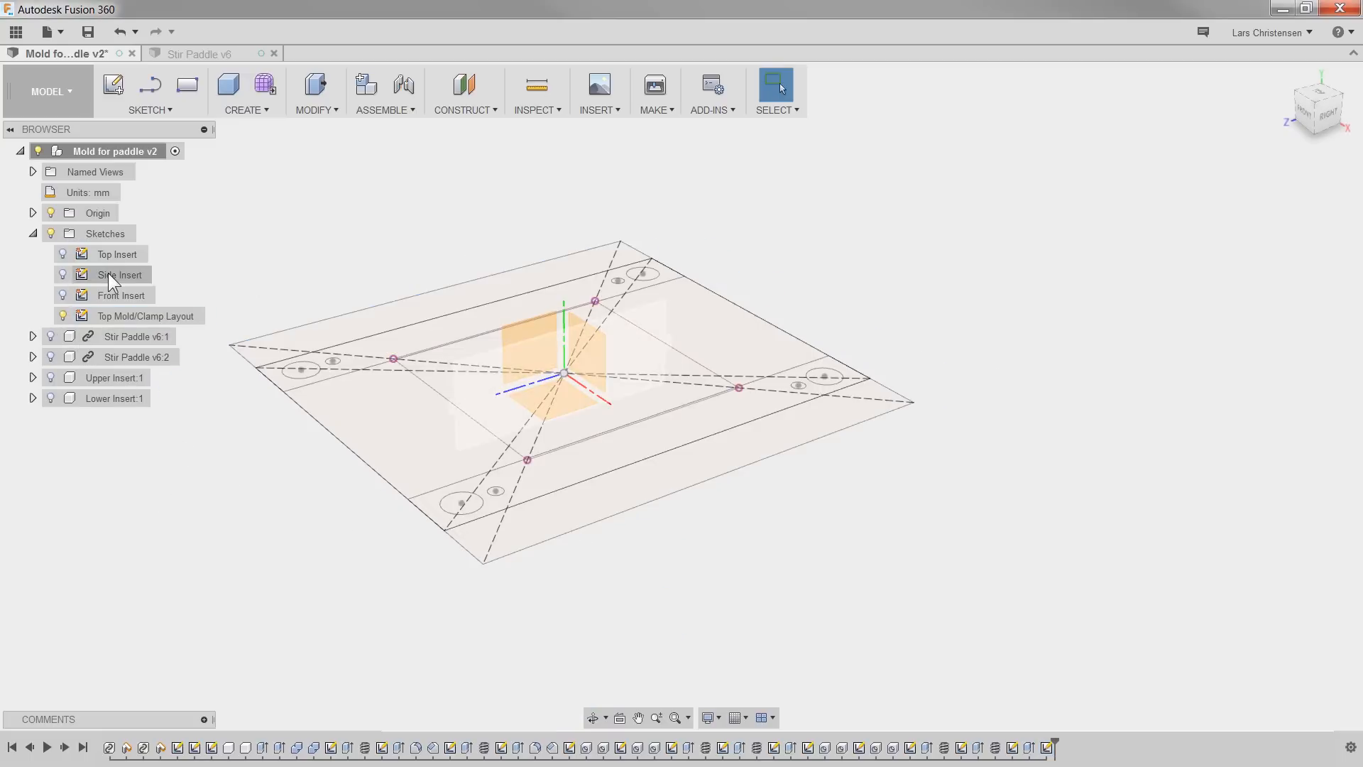
Step: Start a sketch on the YZ plane and draw a center rectangle at the origin, 112 mm high and 396 mm wide
{"action": "right_click", "coordinate": [542, 348]}
{"action": "left_click", "coordinate": [559, 432]}
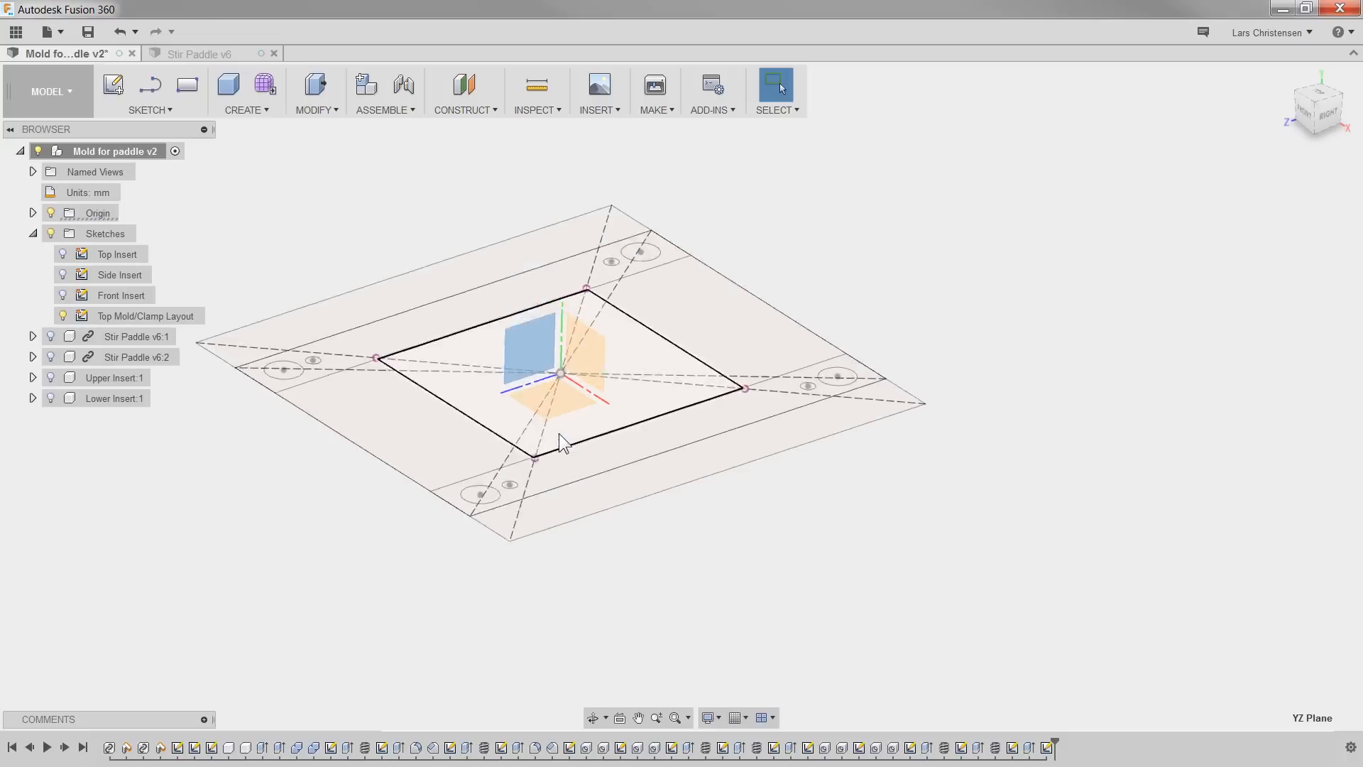
{"action": "scroll", "coordinate": [1029, 474], "scroll_direction": "up", "scroll_amount": 2}
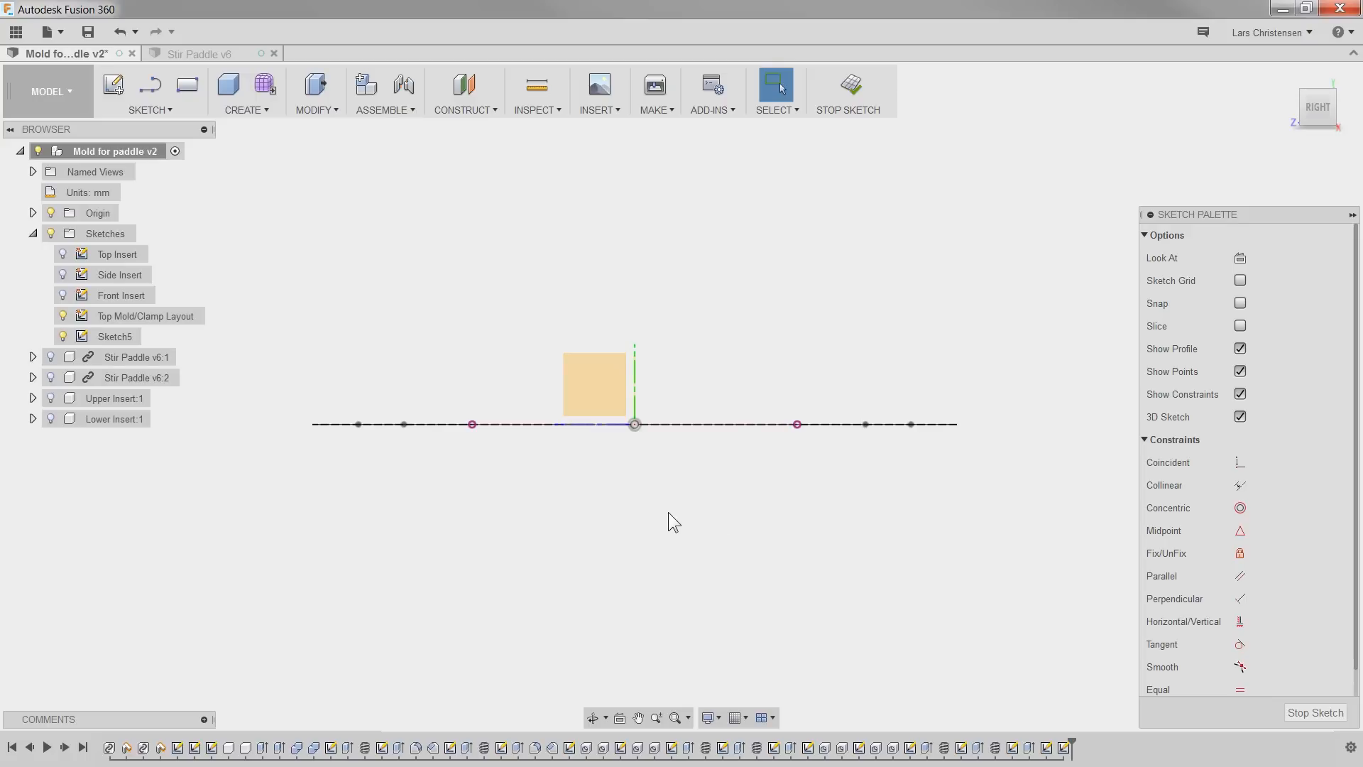
{"action": "key", "text": "s"}
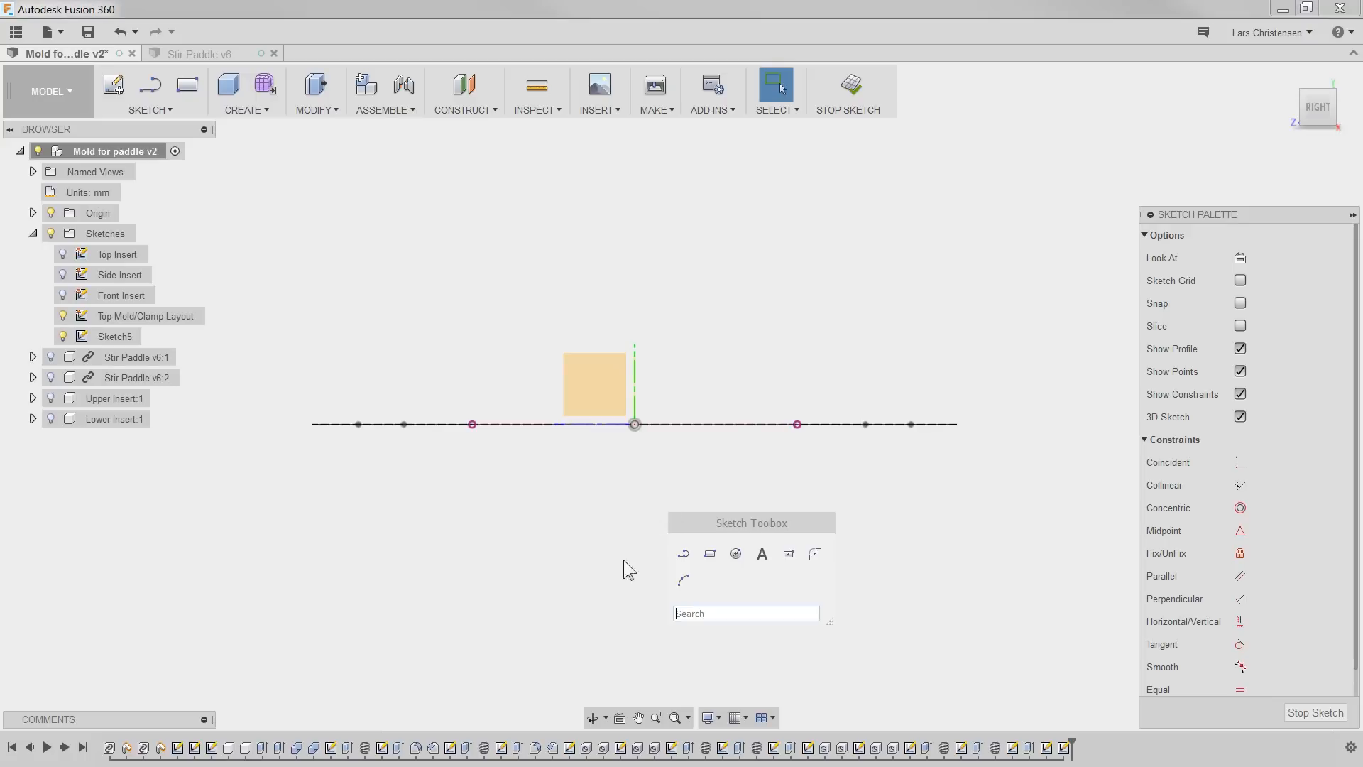
{"action": "left_click", "coordinate": [788, 554]}
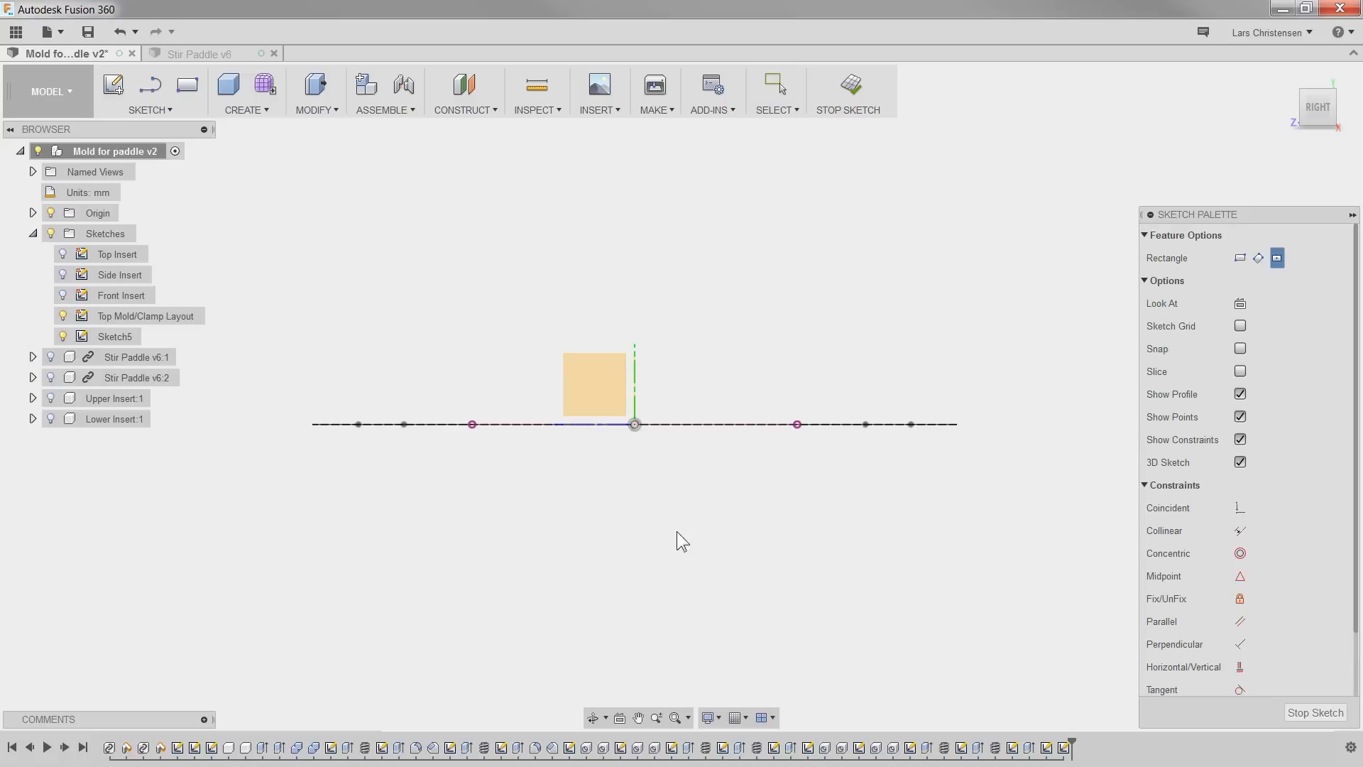
{"action": "left_click", "coordinate": [636, 425]}
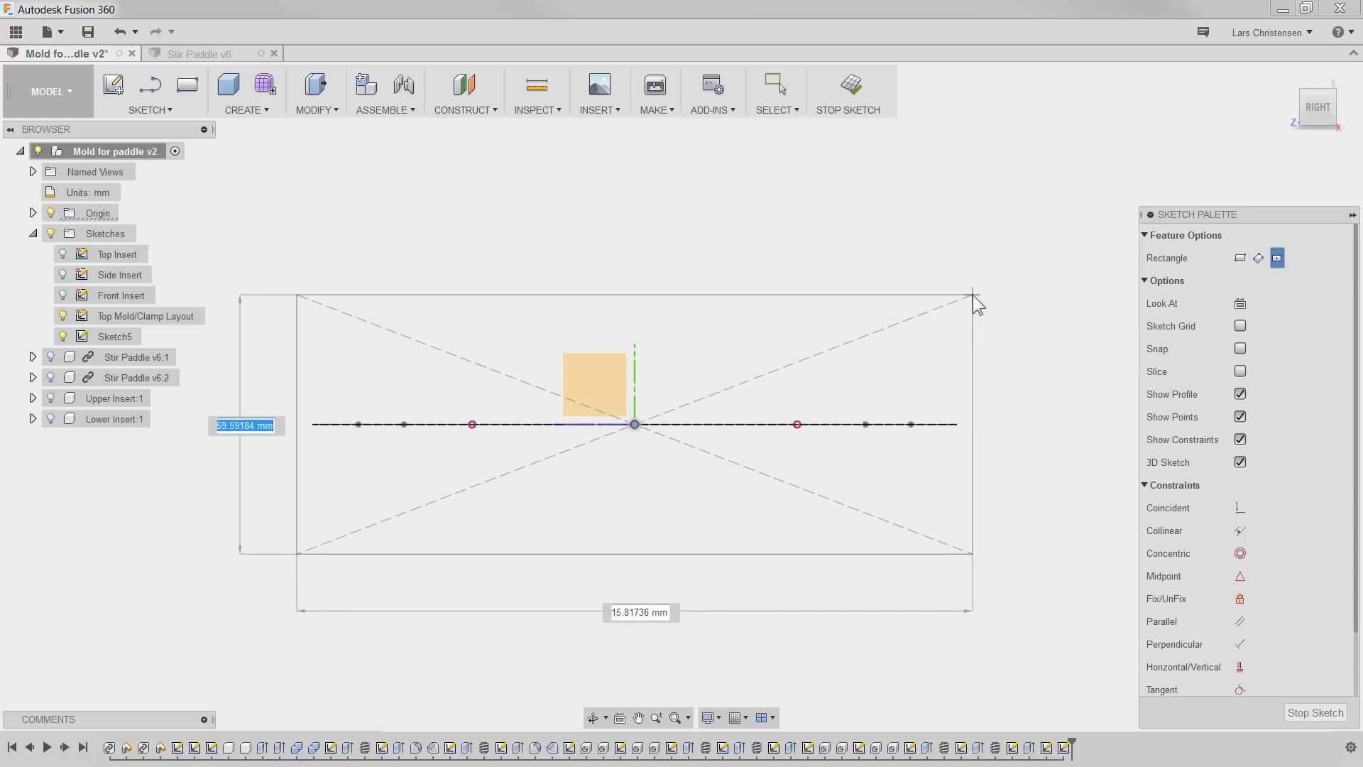
{"action": "type", "text": "112."}
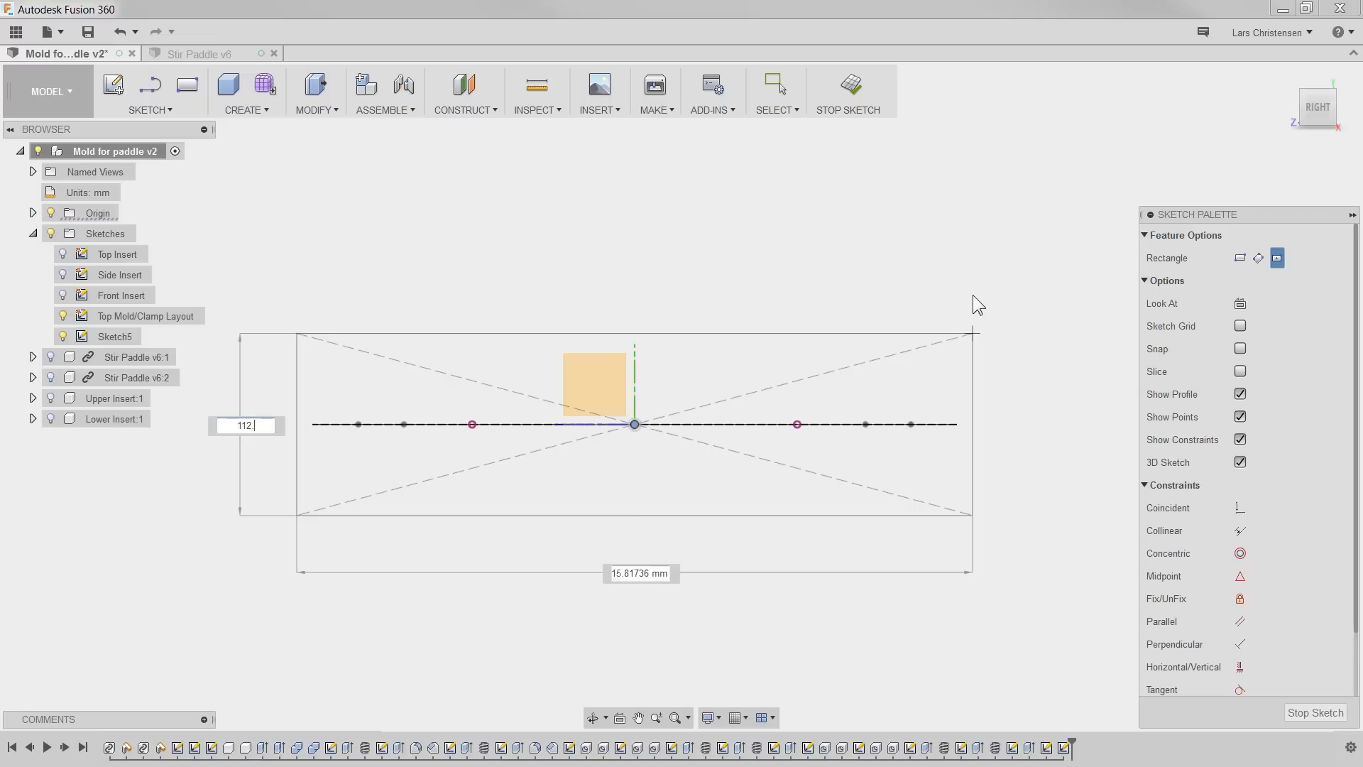
{"action": "key", "text": "Tab"}
{"action": "key", "text": "Tab"}
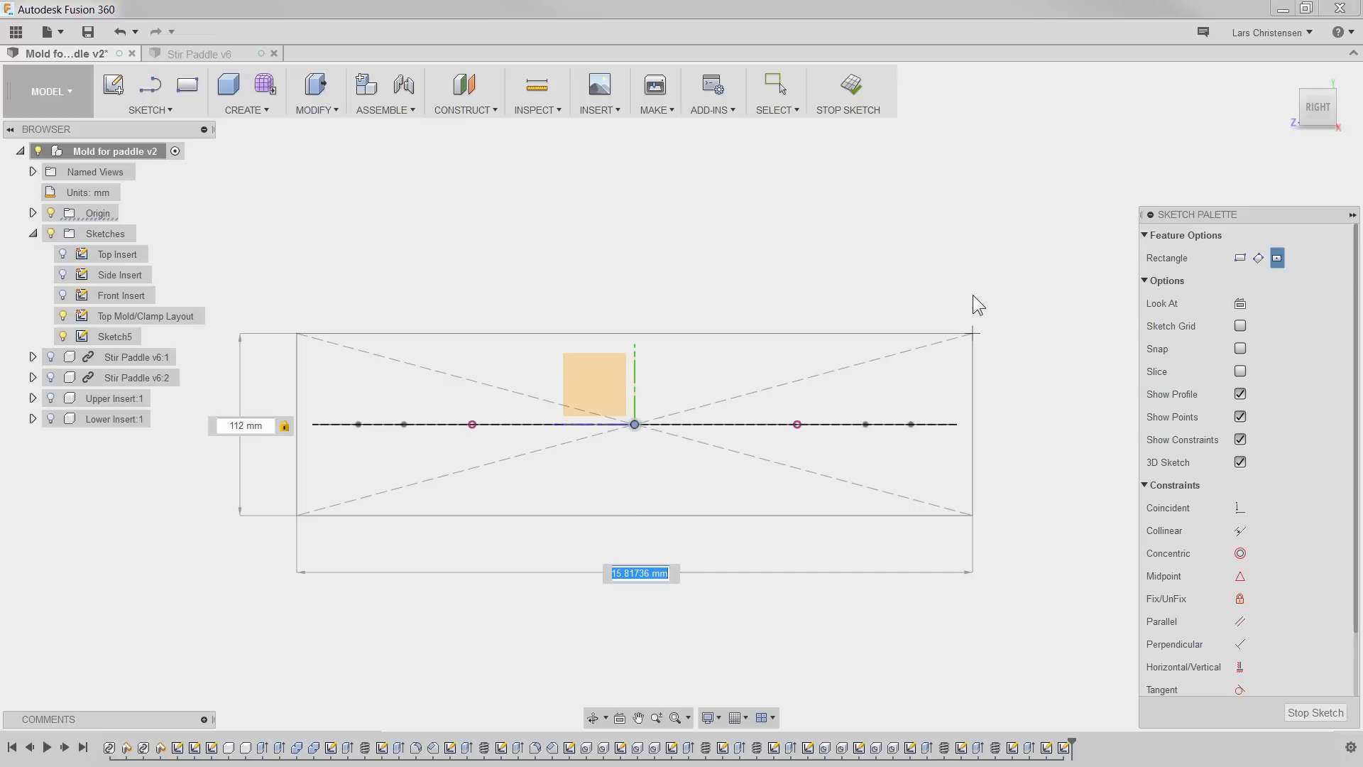
{"action": "type", "text": "396"}
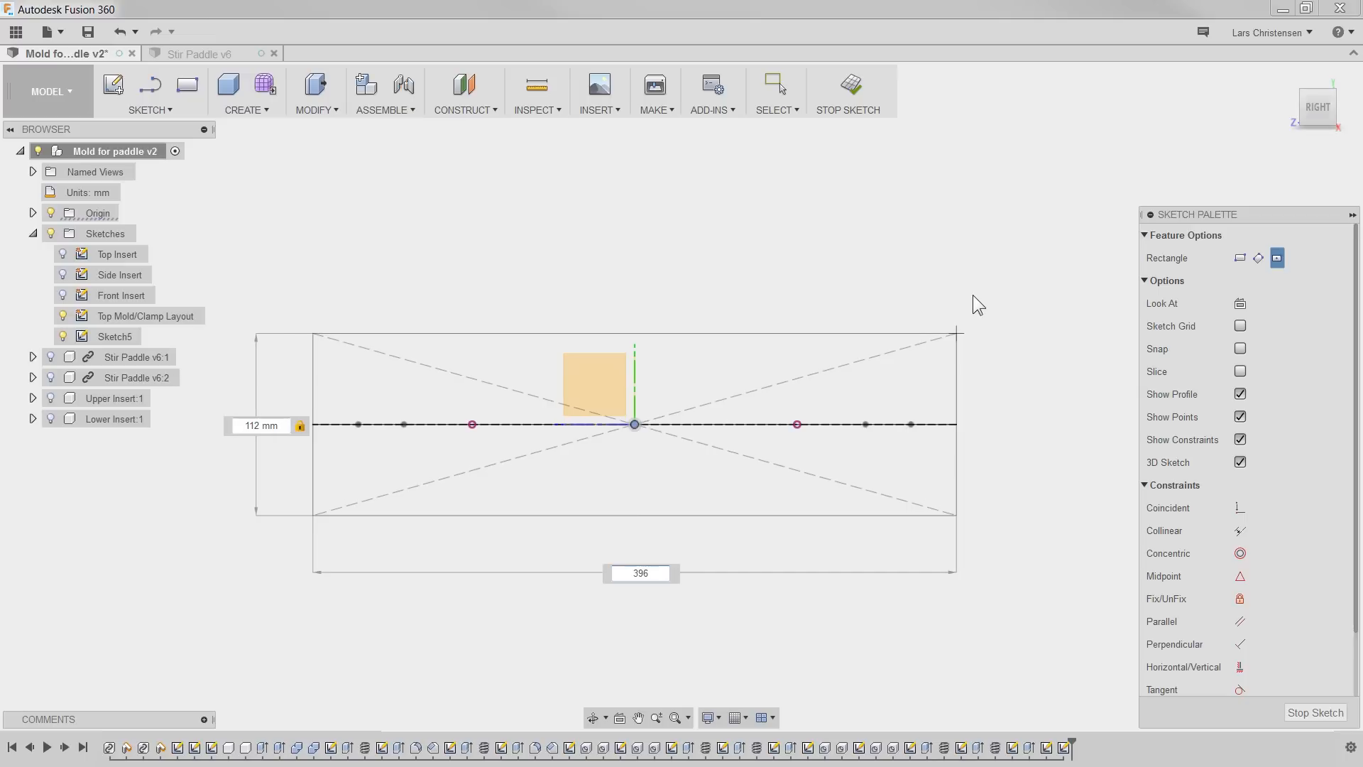
{"action": "key", "text": "Return"}
Step: Draw a horizontal line across the rectangle between the midpoints of its left and right edges
{"action": "key", "text": "l"}
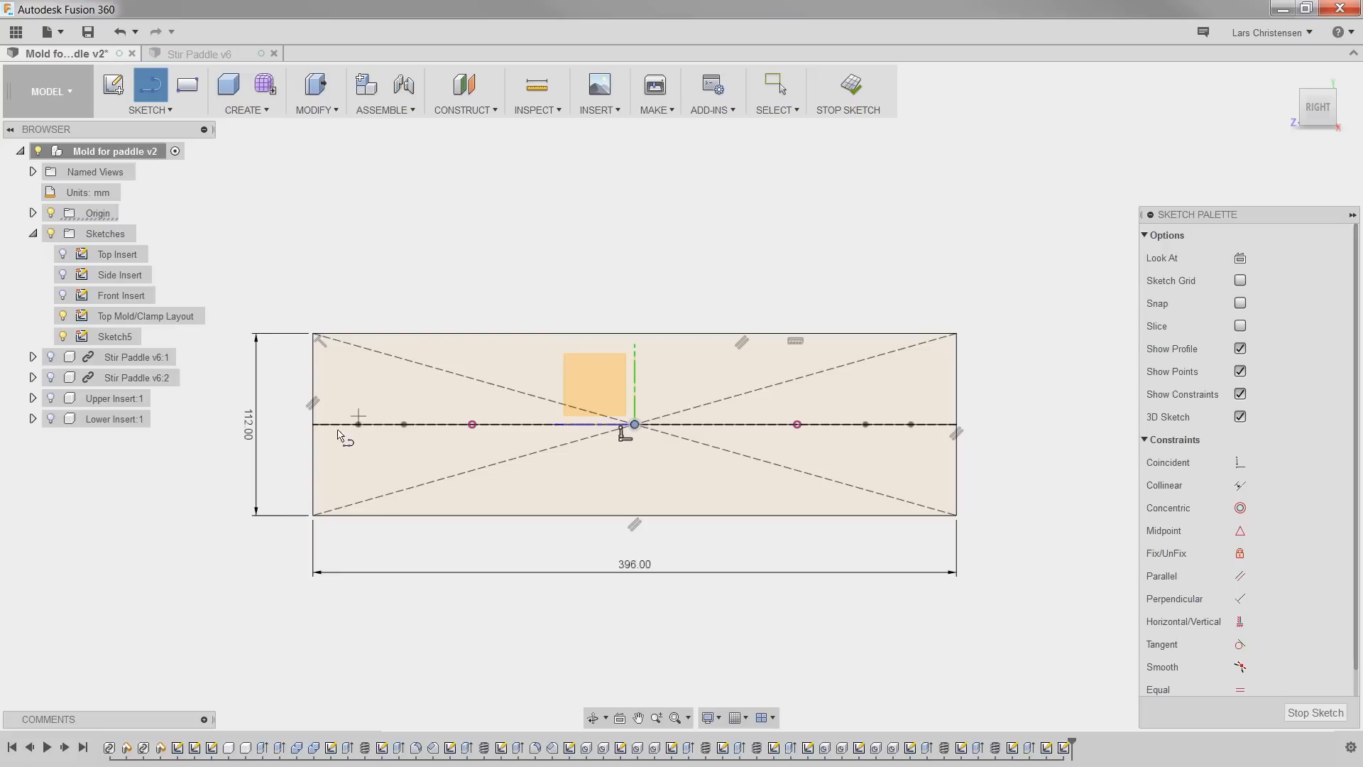
{"action": "left_click", "coordinate": [316, 424]}
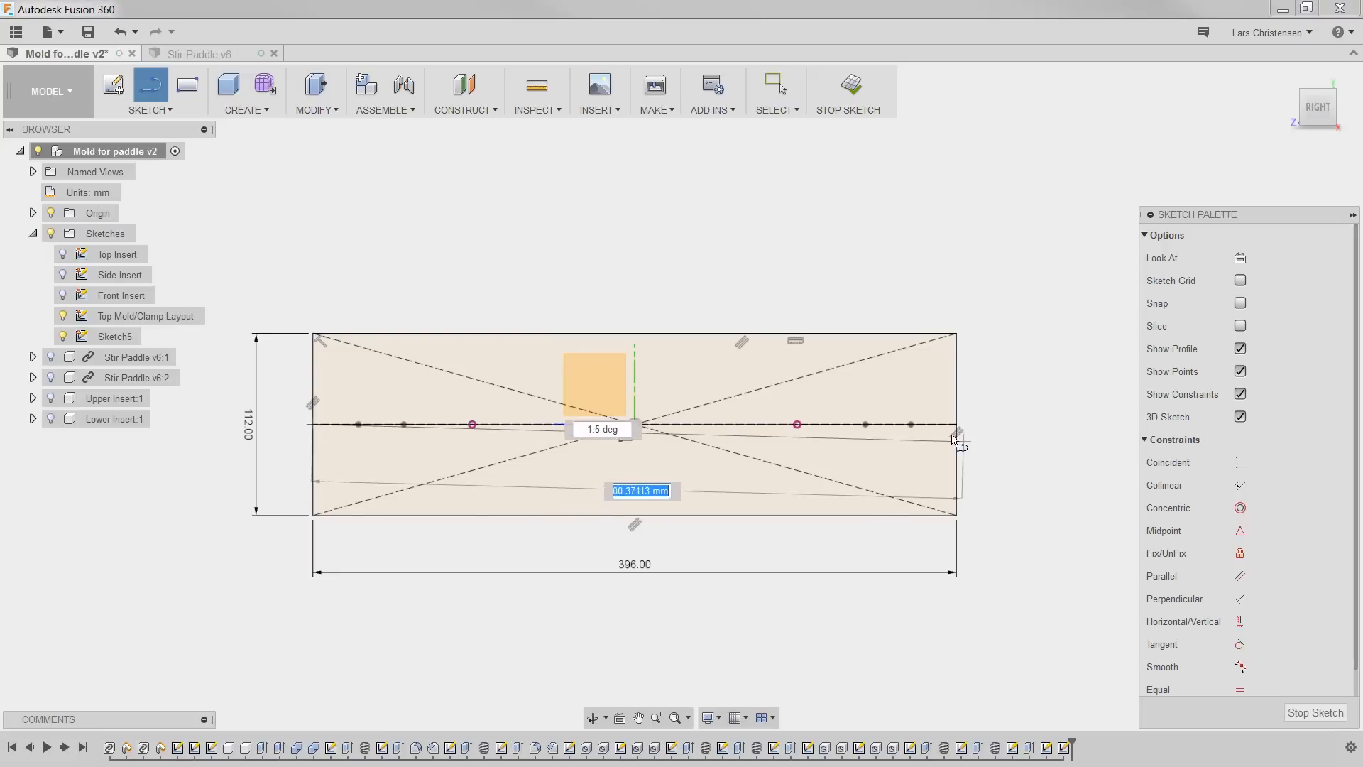
{"action": "left_click", "coordinate": [957, 425]}
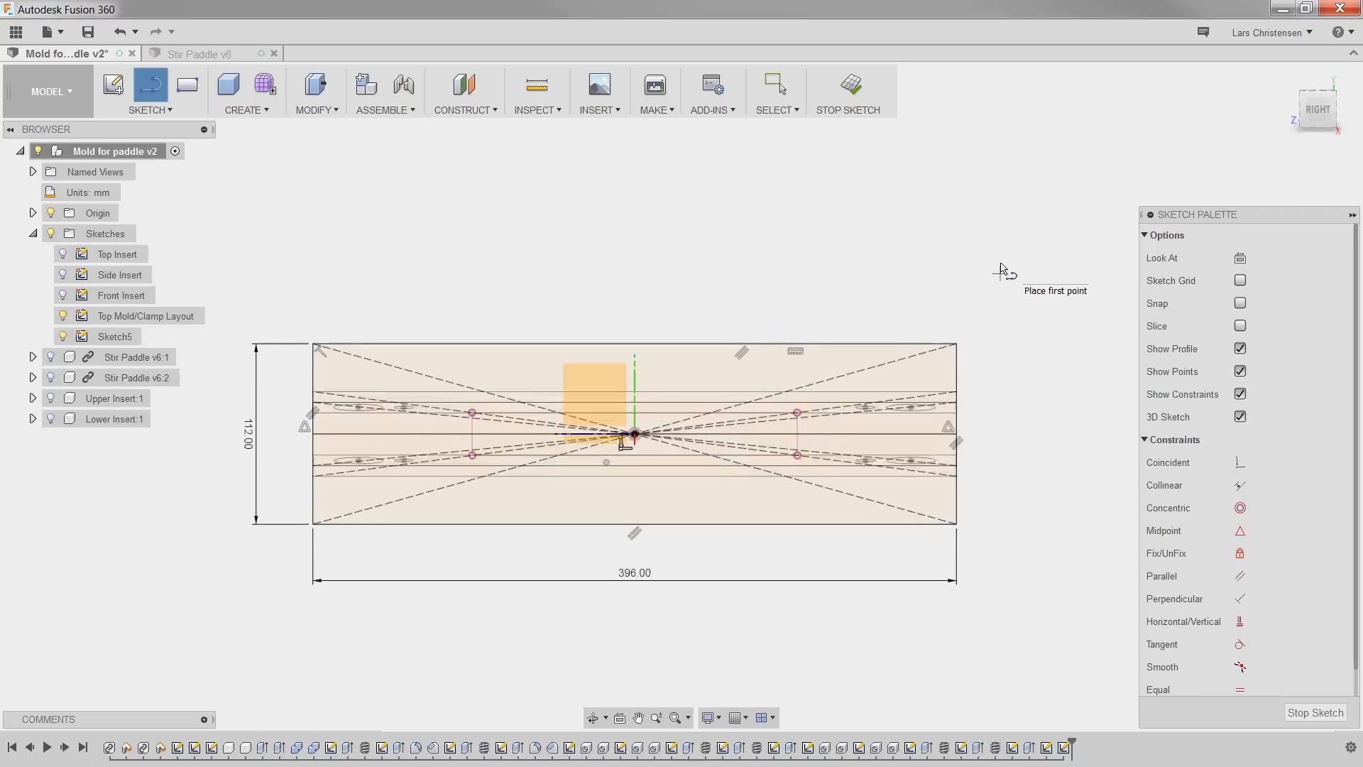
{"action": "left_click", "coordinate": [1318, 122]}
{"action": "key", "text": "Escape"}
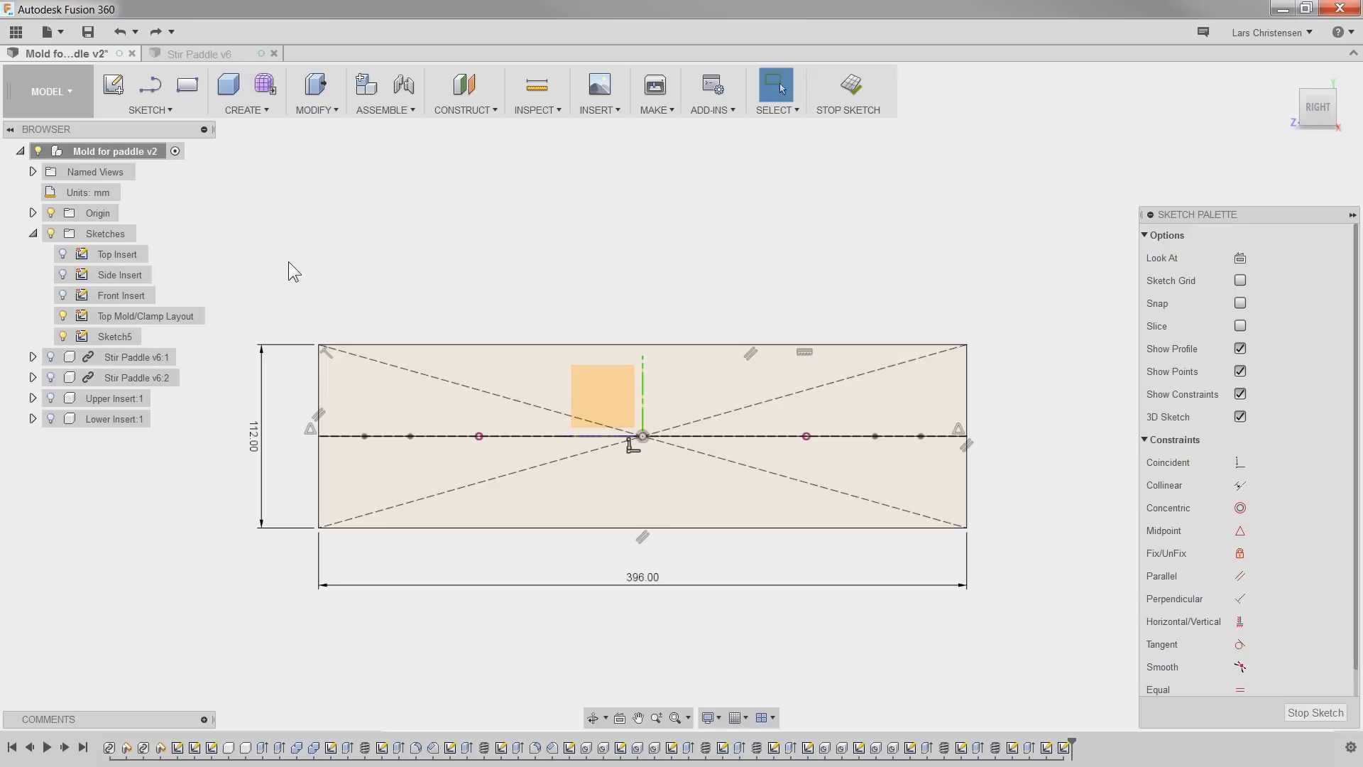
Step: Draw a rectangle upward from the 112 mm rectangle's upper-left corner, extending past its right edge, and dimension its height as 27 mm
{"action": "key", "text": "s"}
{"action": "left_click", "coordinate": [317, 284]}
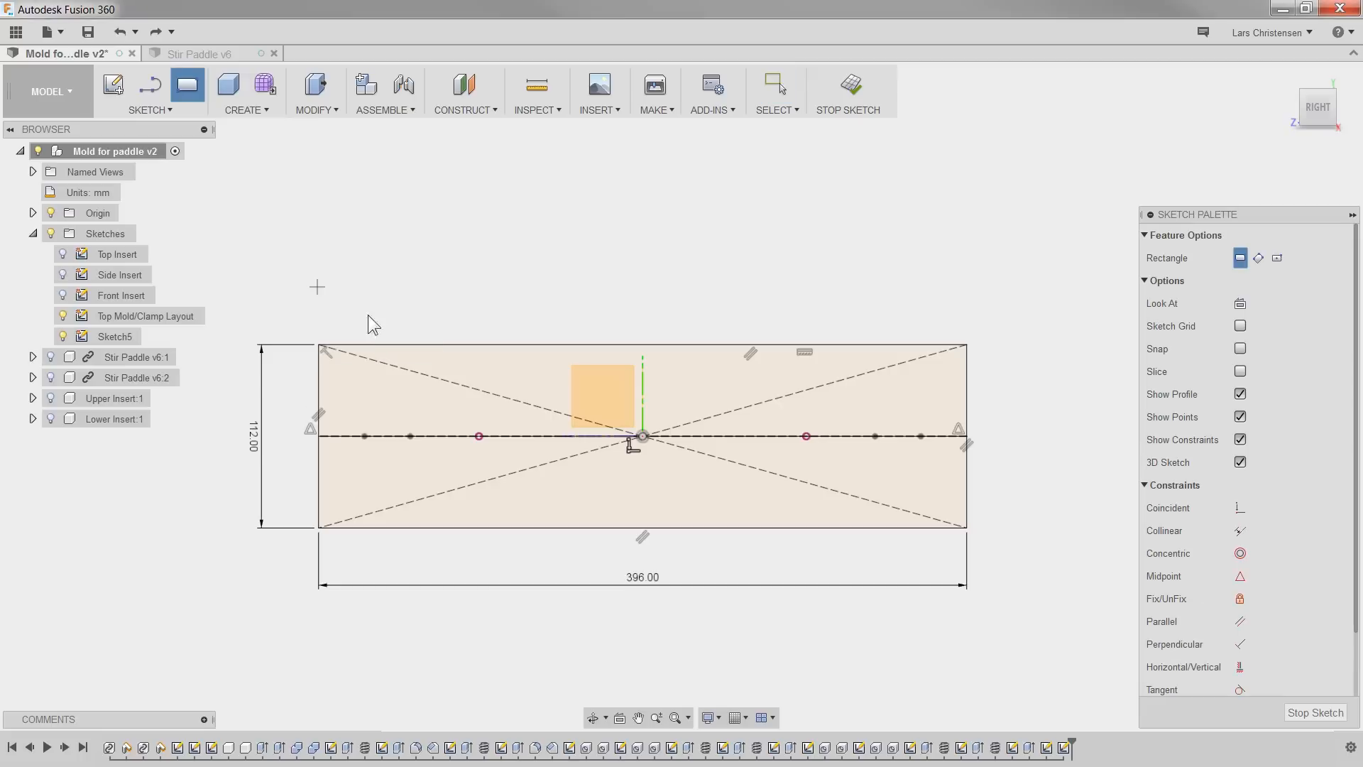
{"action": "left_click", "coordinate": [318, 346]}
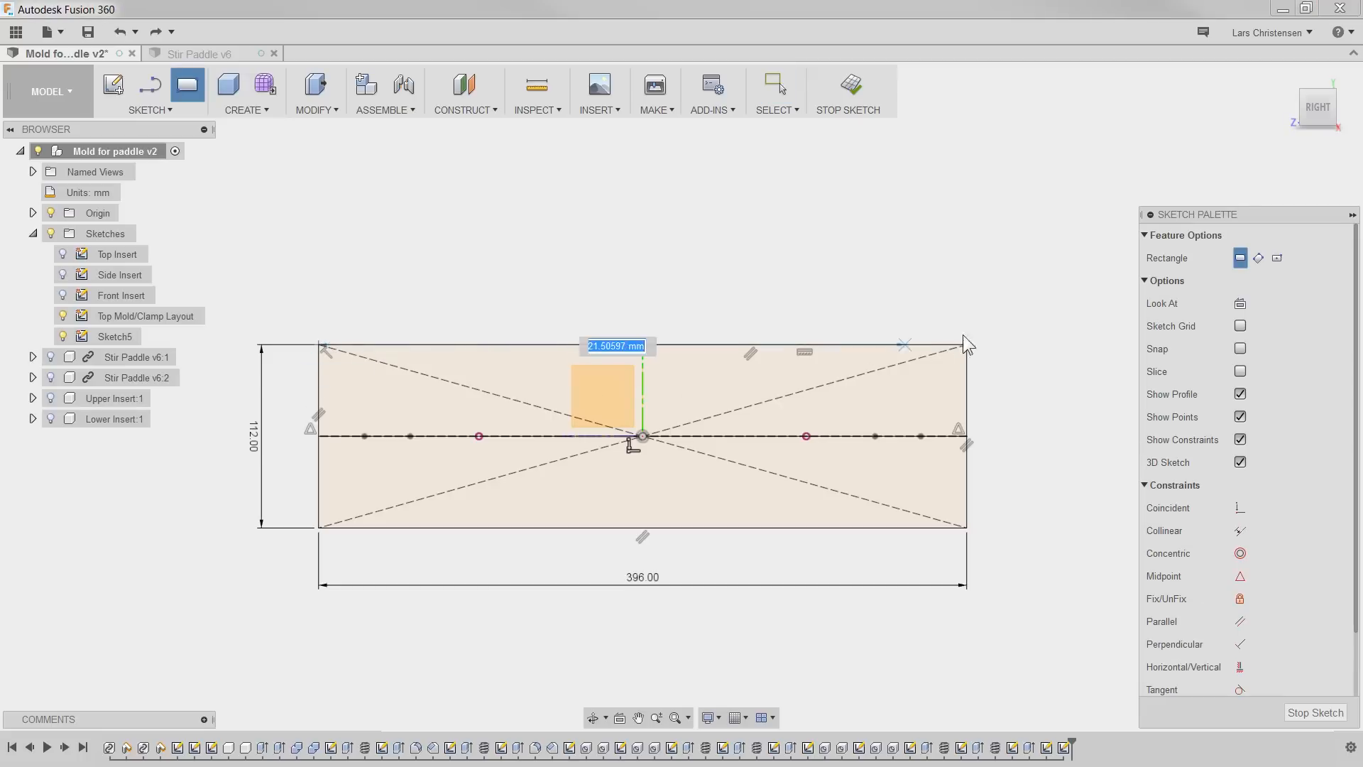
{"action": "left_click", "coordinate": [1033, 249]}
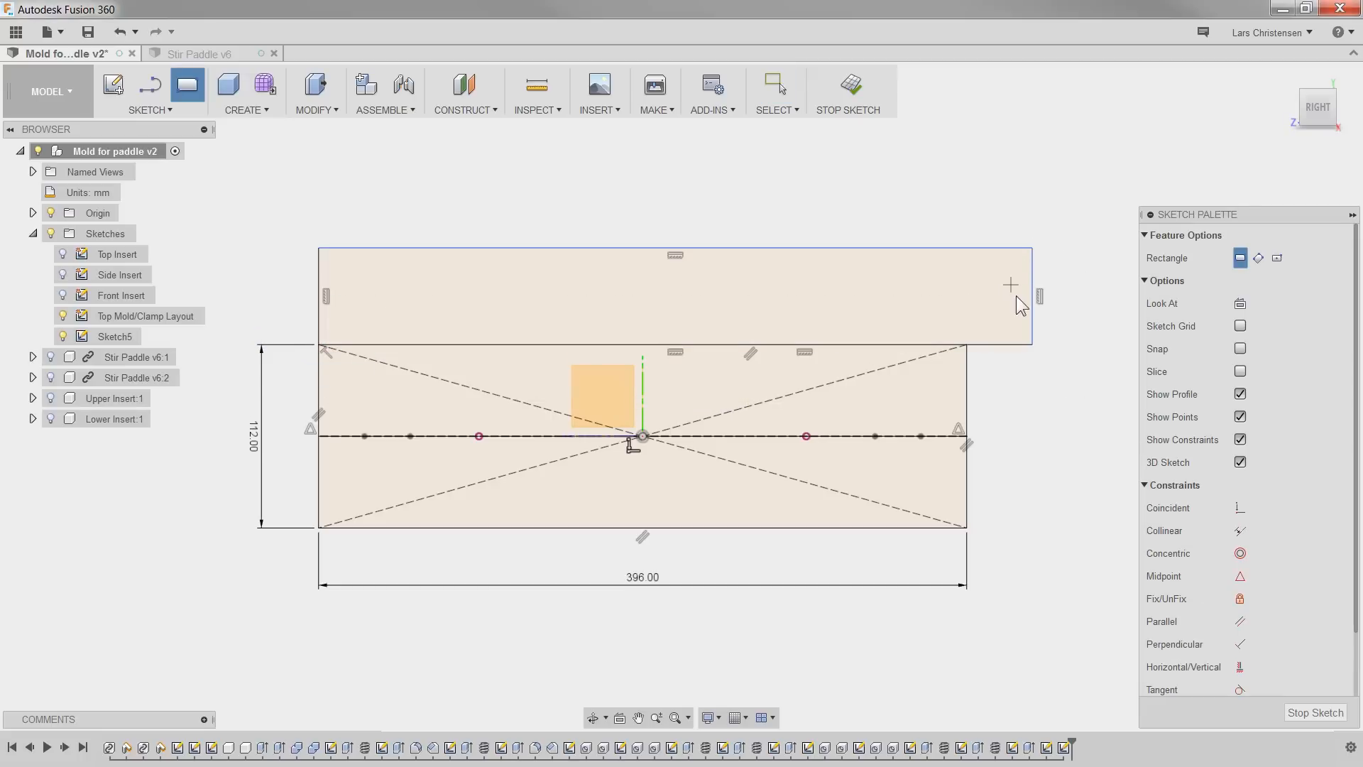
{"action": "key", "text": "d"}
{"action": "left_click", "coordinate": [318, 308]}
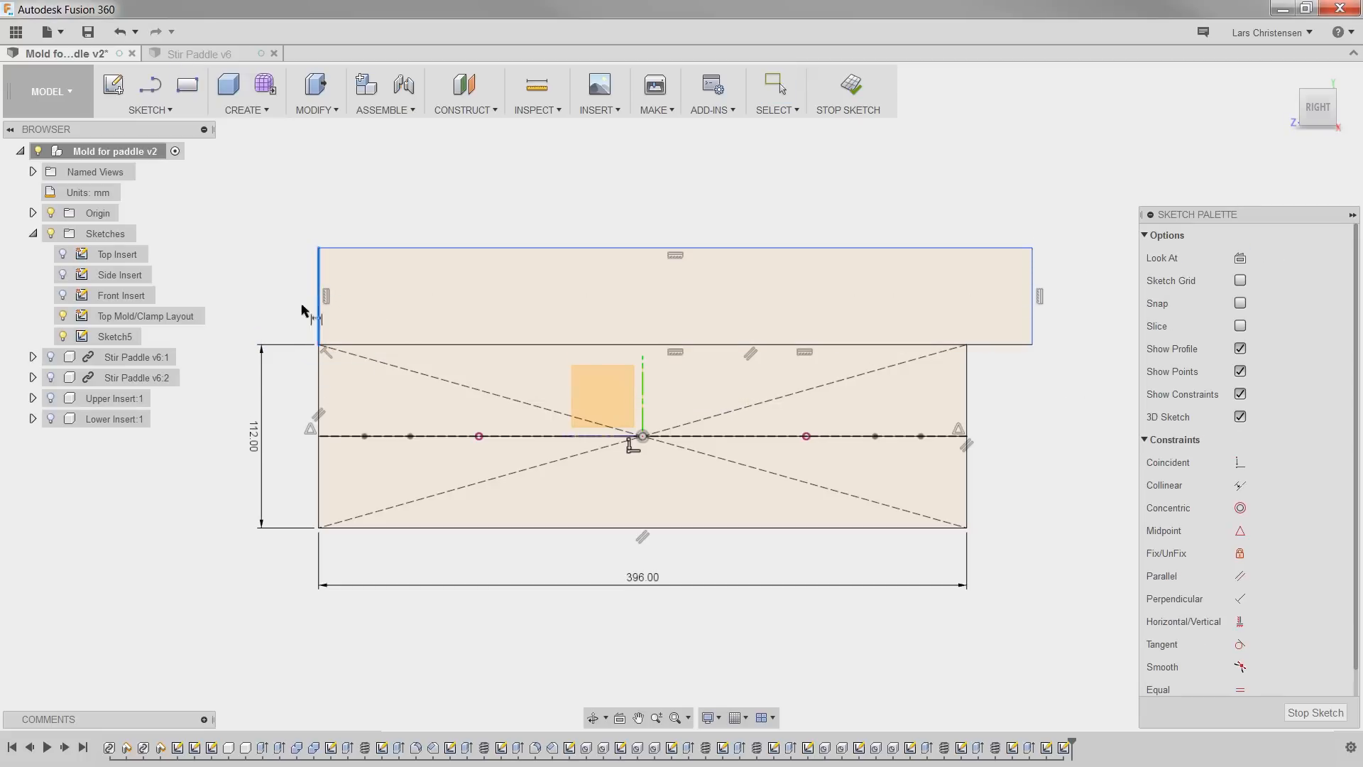
{"action": "left_click", "coordinate": [264, 305]}
{"action": "type", "text": "27"}
{"action": "key", "text": "Return"}
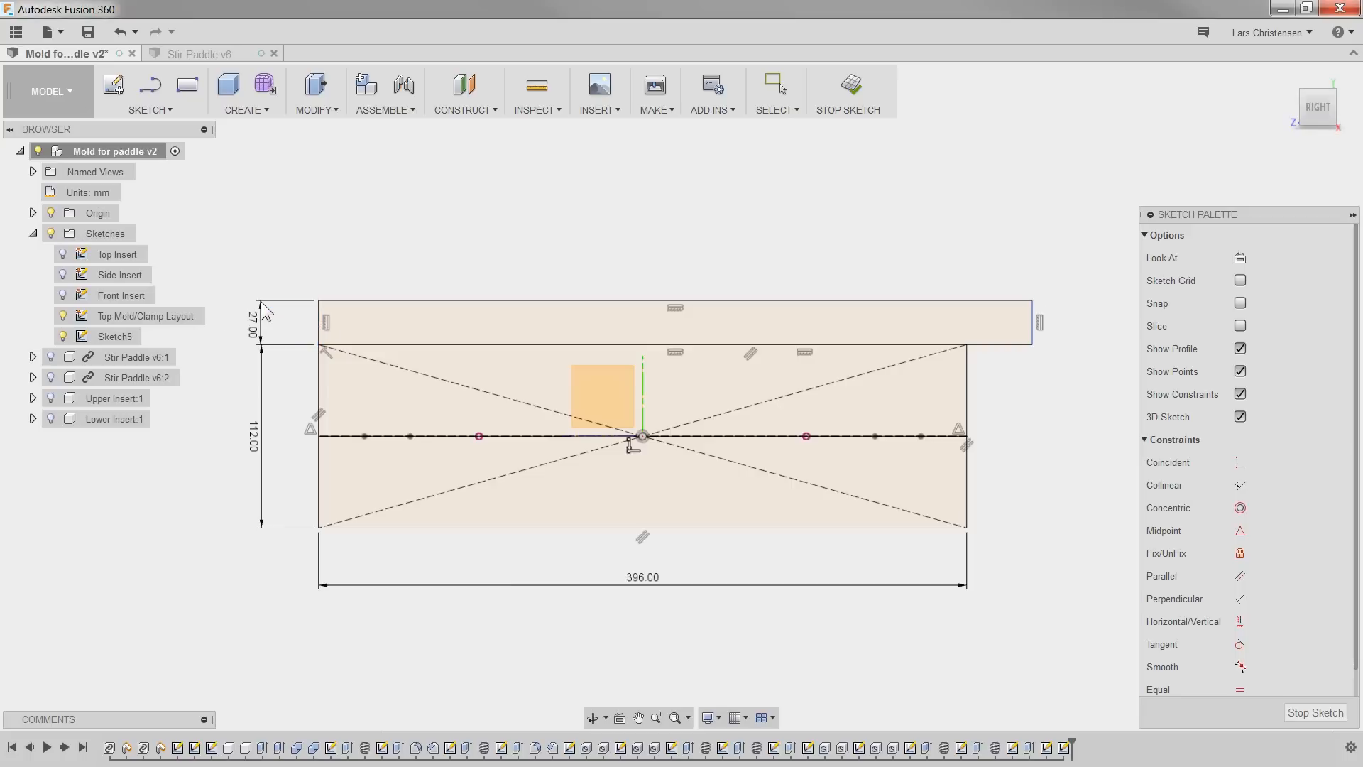
Step: Constrain the 27 mm rectangle's right edge collinear with the right edge of the 112 mm rectangle
{"action": "left_click", "coordinate": [1240, 485]}
{"action": "left_click", "coordinate": [1032, 327]}
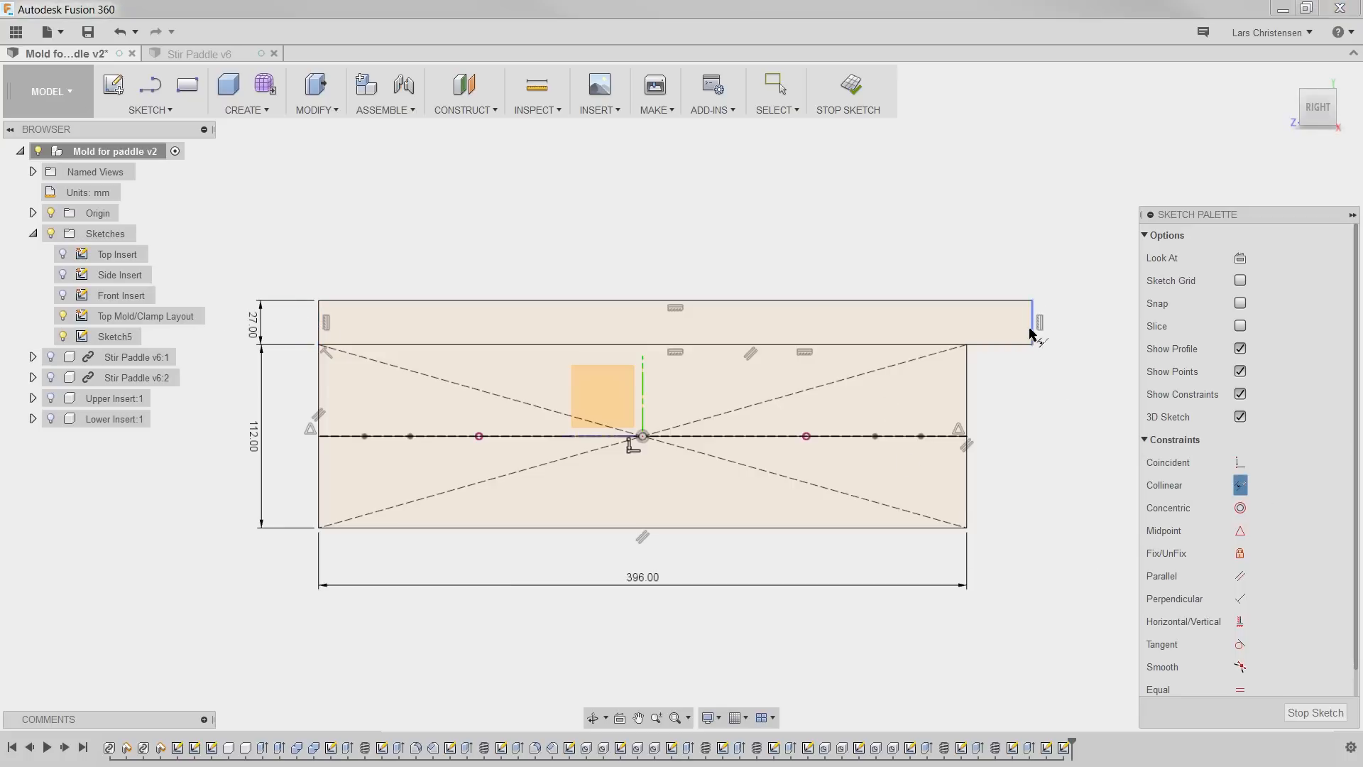
{"action": "left_click", "coordinate": [968, 359]}
Step: Draw a 27 mm high rectangle downward from the 112 mm block's lower-left corner and make its right edge collinear with the block's
{"action": "scroll", "coordinate": [832, 206], "scroll_direction": "down", "scroll_amount": 3}
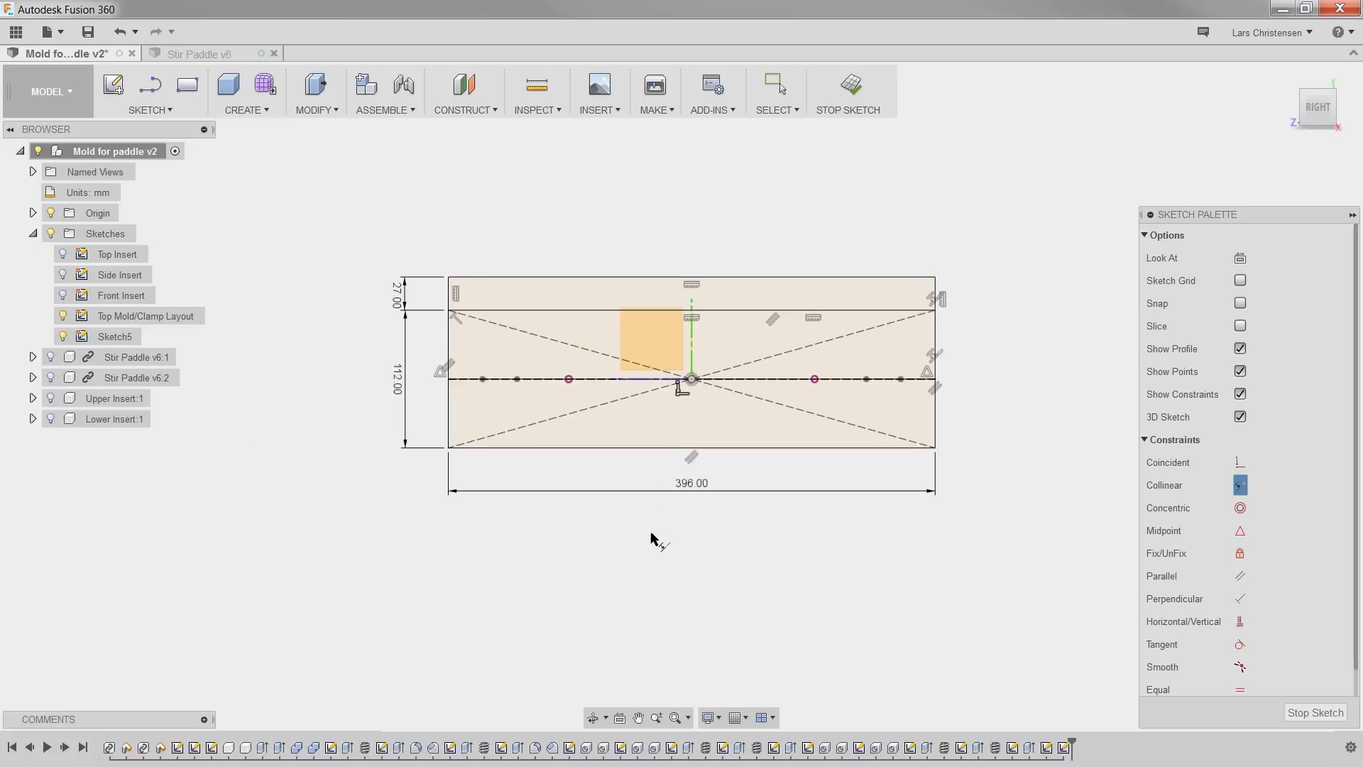
{"action": "scroll", "coordinate": [651, 534], "scroll_direction": "up", "scroll_amount": 2}
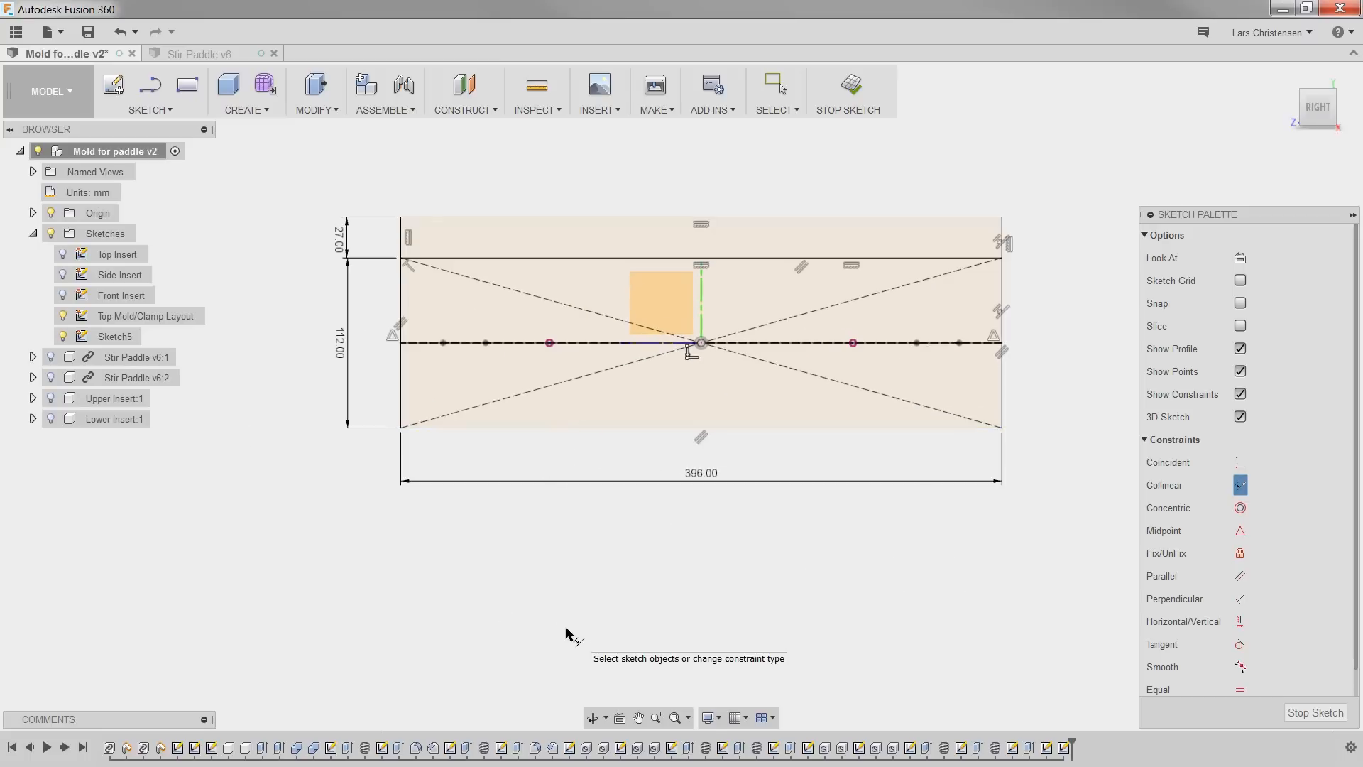
{"action": "key", "text": "s"}
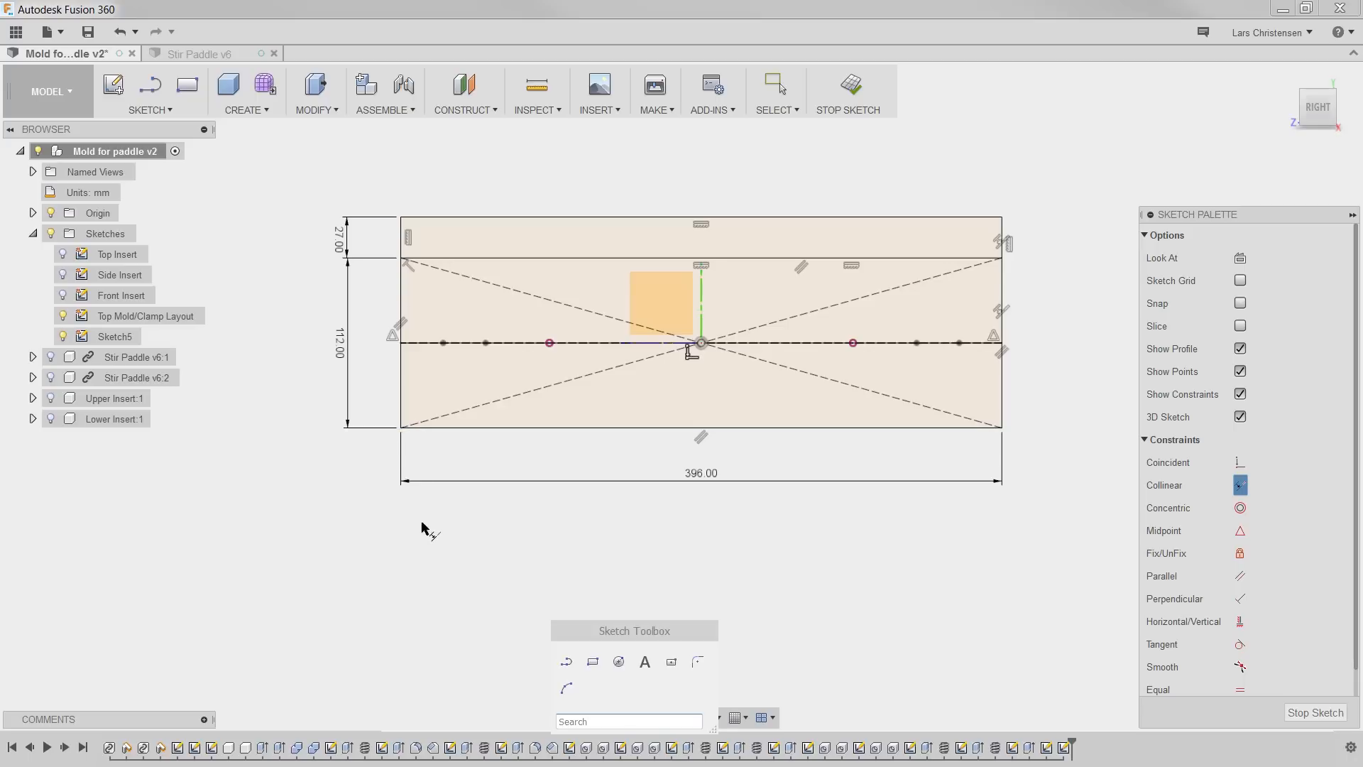
{"action": "left_click", "coordinate": [592, 661]}
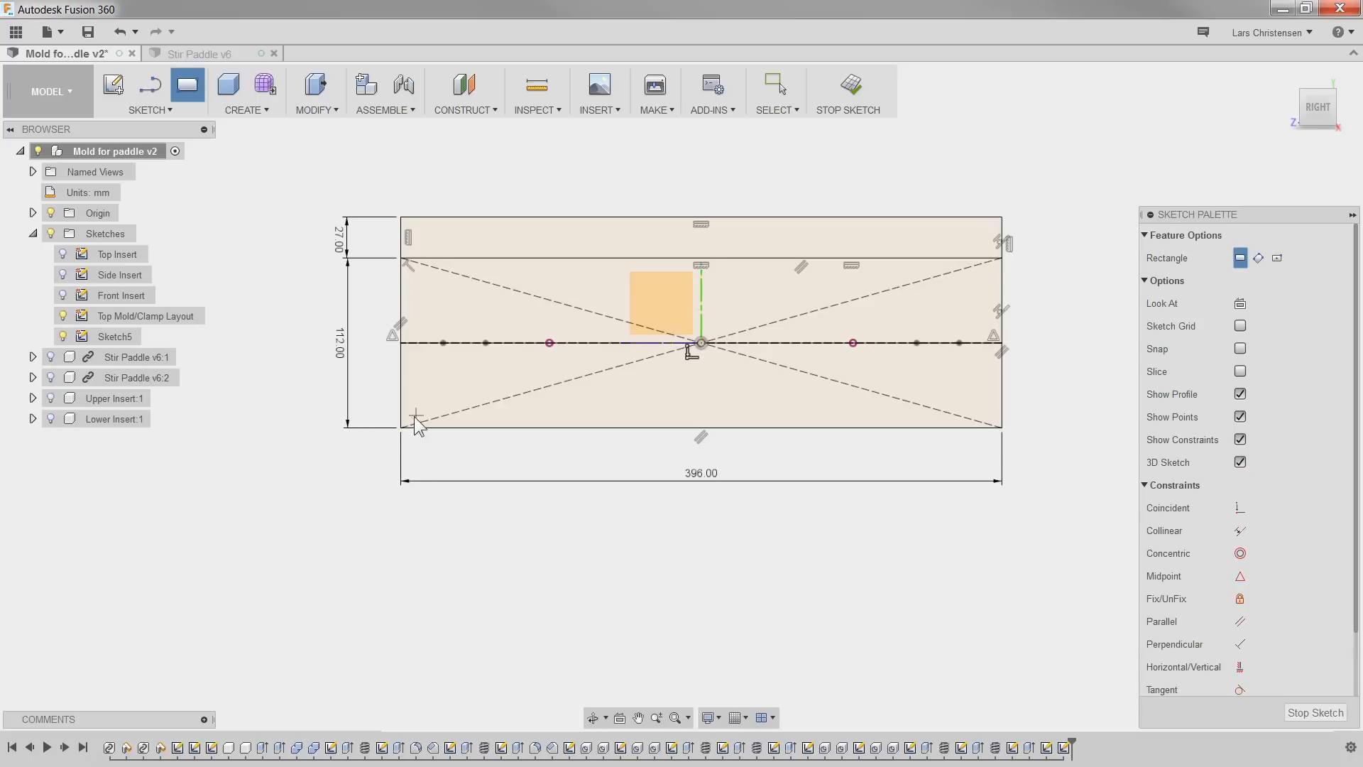
{"action": "left_click", "coordinate": [401, 427]}
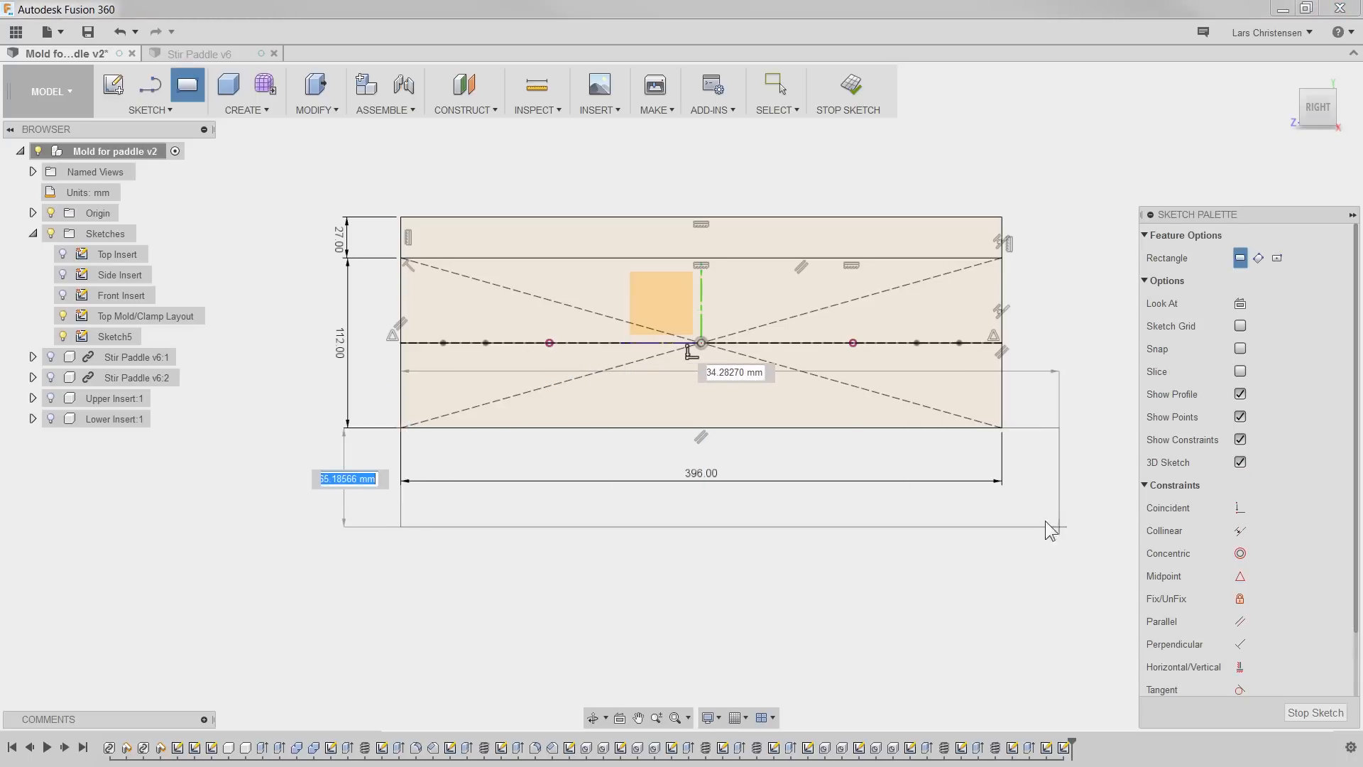
{"action": "type", "text": "2"}
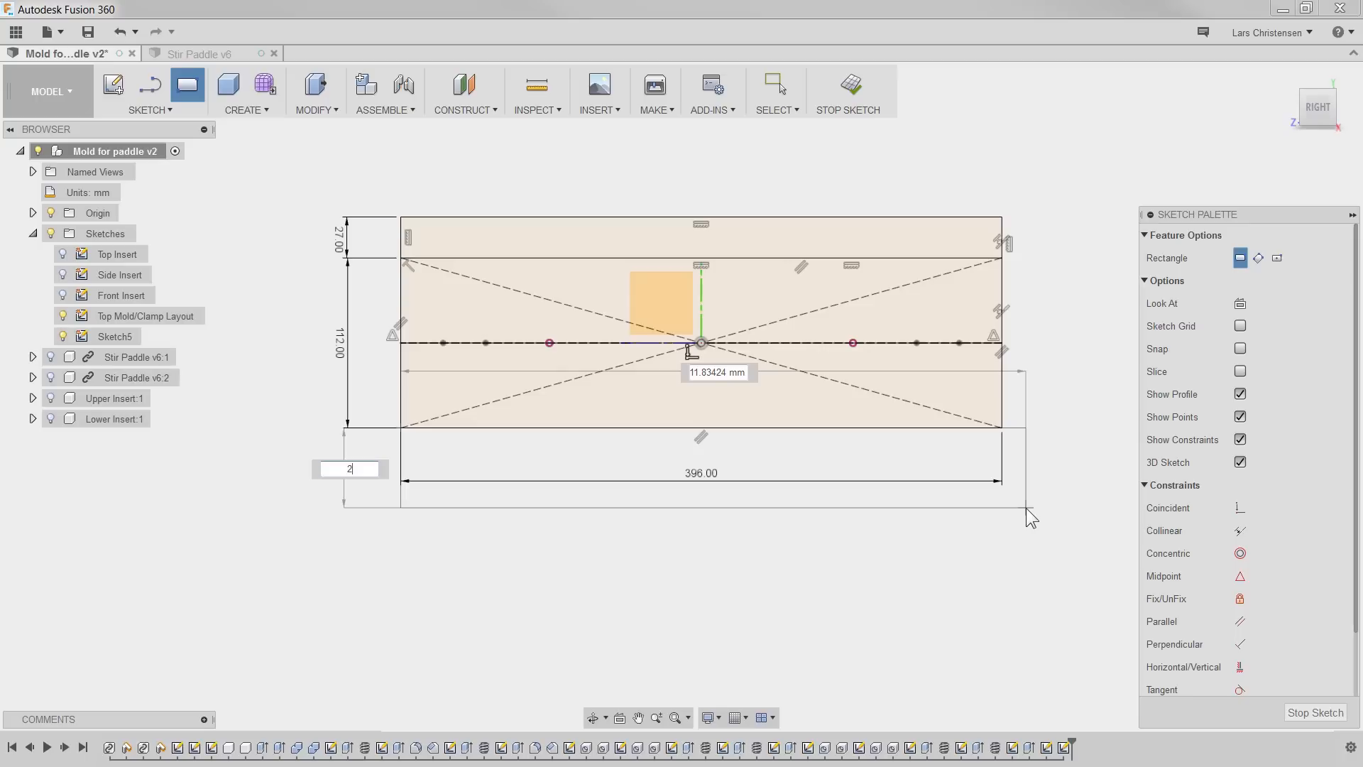
{"action": "type", "text": "7."}
{"action": "key", "text": "Return"}
{"action": "key", "text": "Escape"}
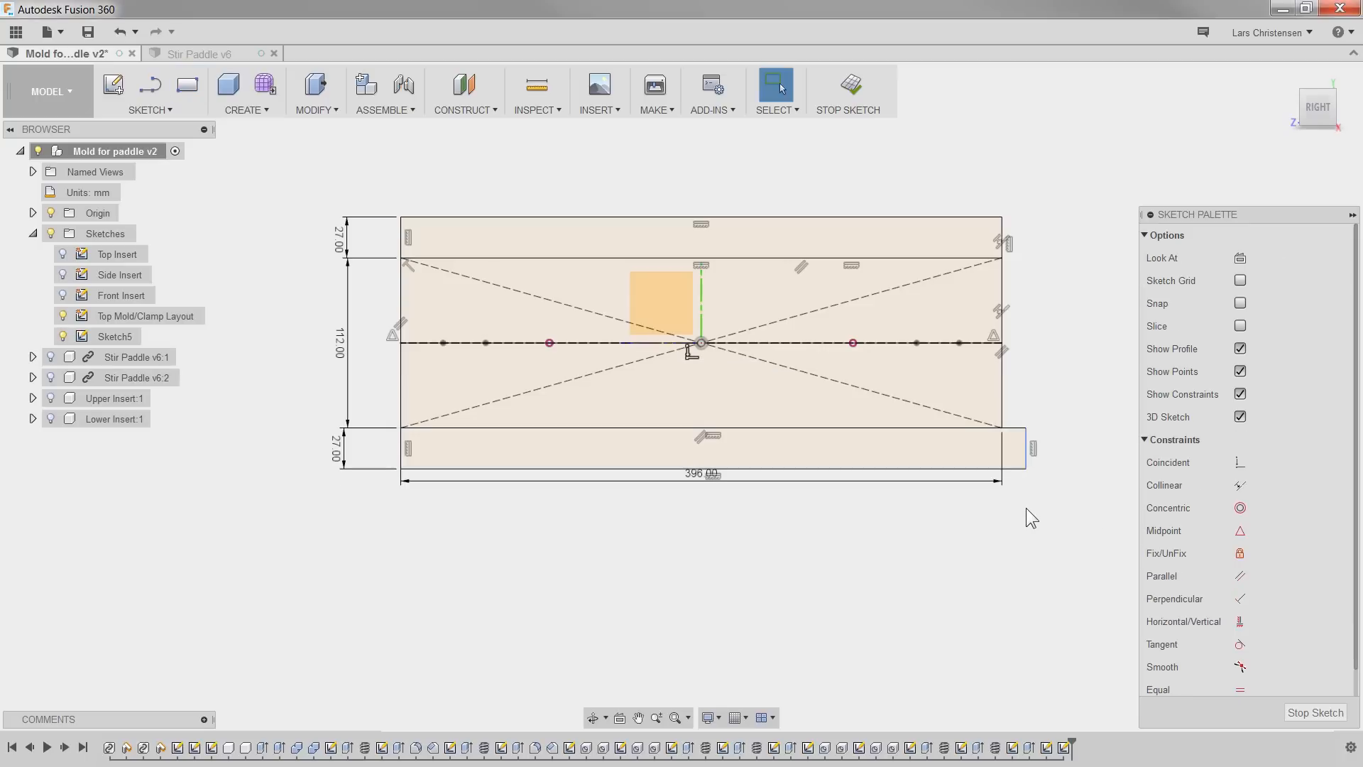
{"action": "left_click", "coordinate": [1026, 442]}
{"action": "left_click", "coordinate": [1002, 420]}
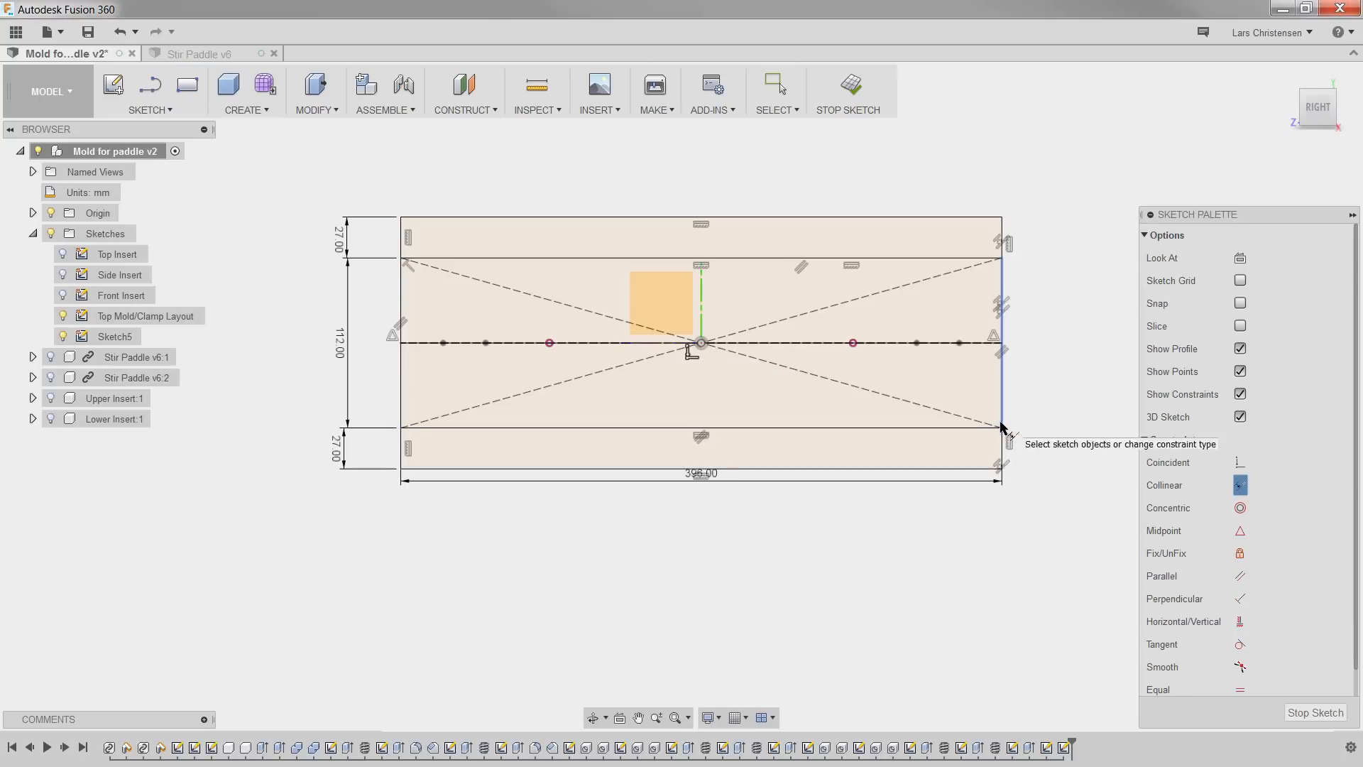
Step: Draw a 56 mm high rectangle downward from the lower 27 mm plate's bottom-left corner, extending past its right edge
{"action": "key", "text": "s"}
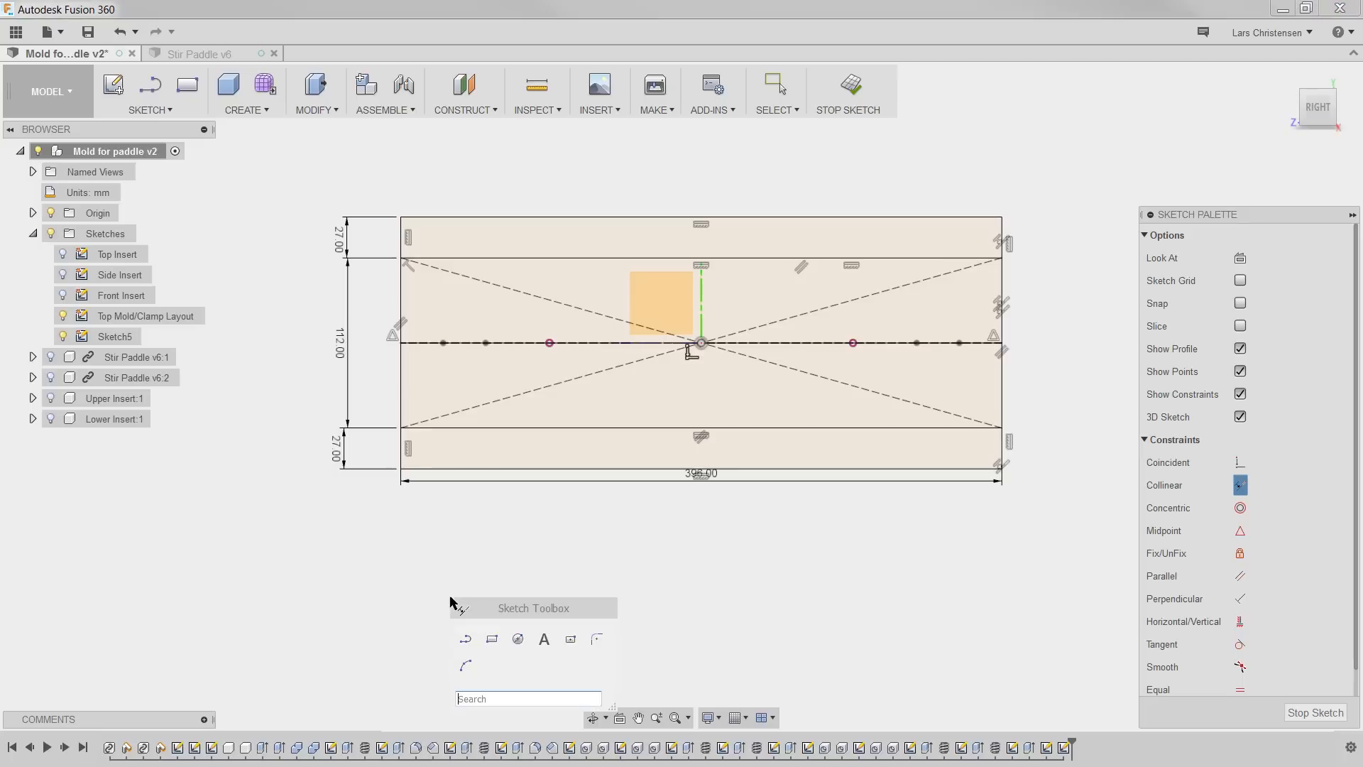
{"action": "left_click", "coordinate": [492, 648]}
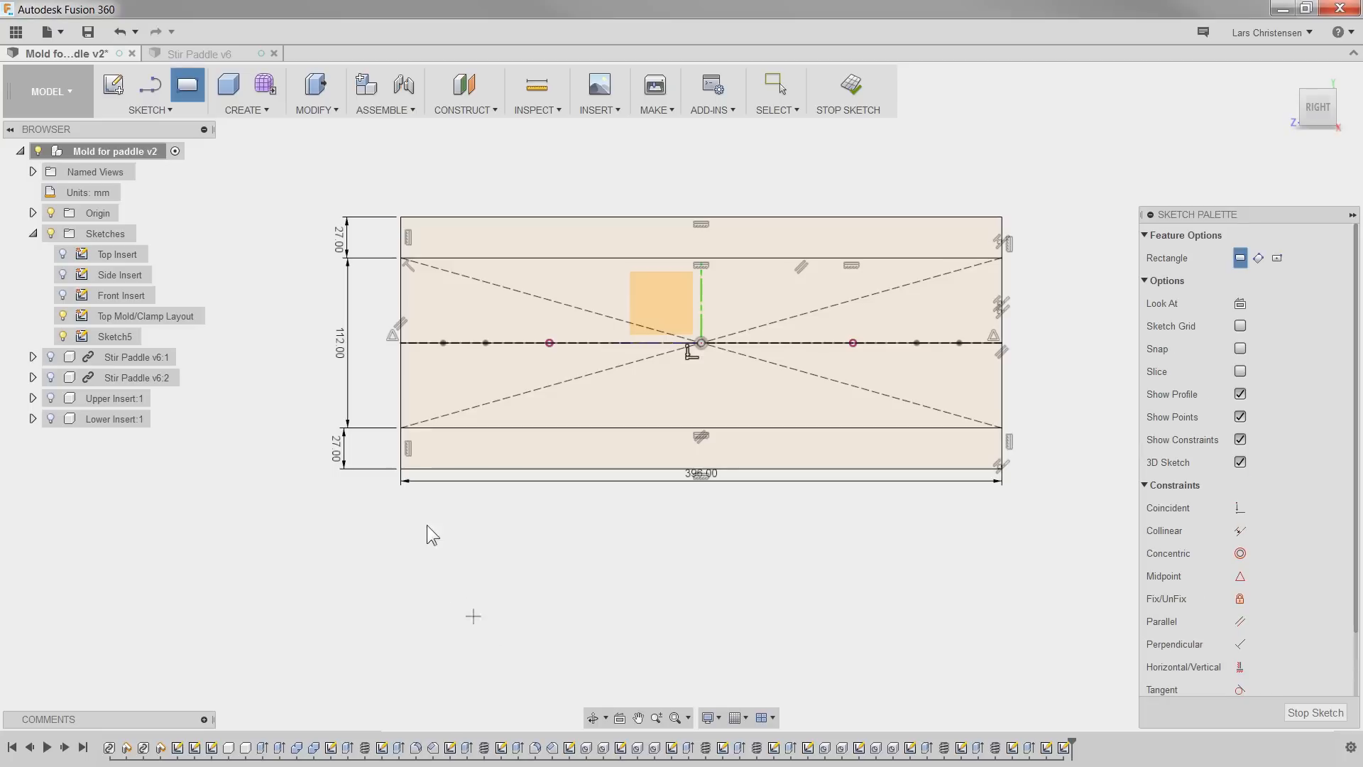
{"action": "left_click", "coordinate": [401, 469]}
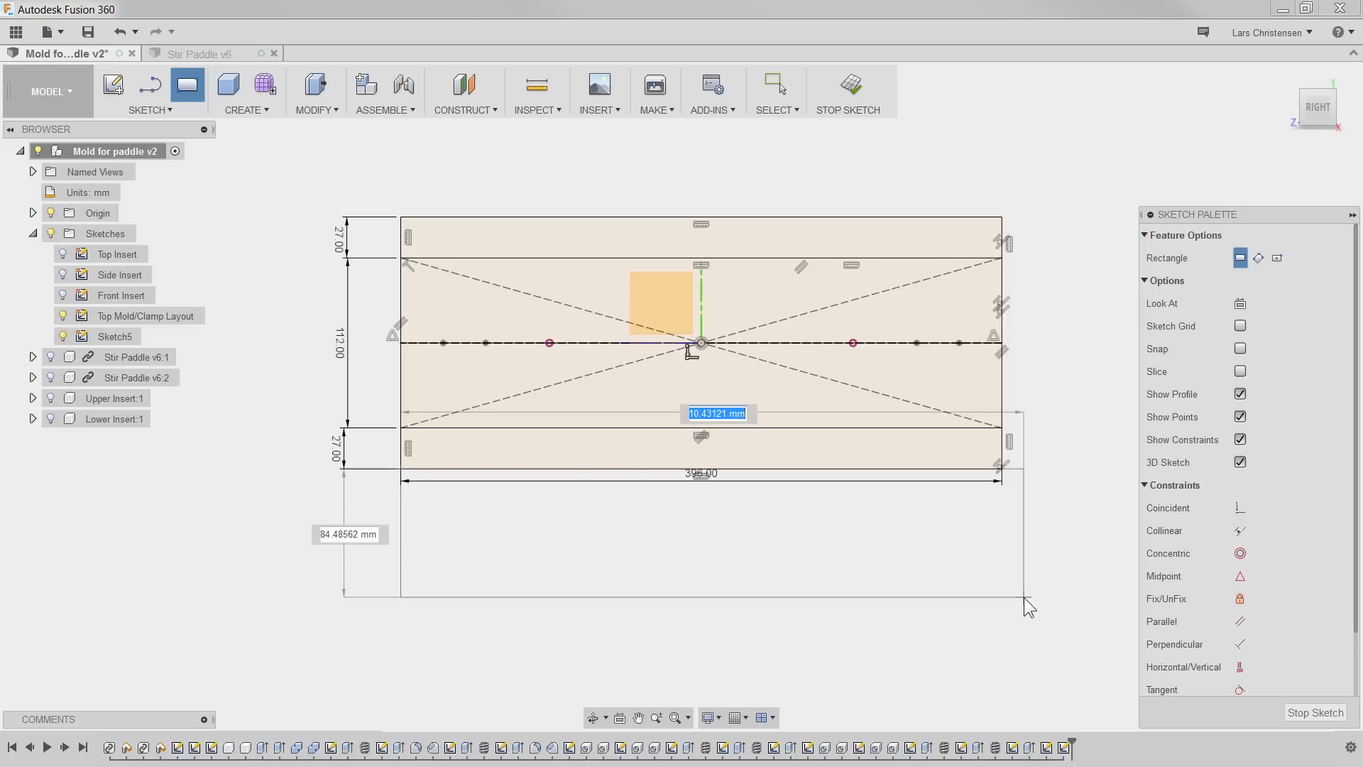
{"action": "key", "text": "Tab"}
{"action": "type", "text": "56"}
{"action": "key", "text": "Return"}
{"action": "key", "text": "Escape"}
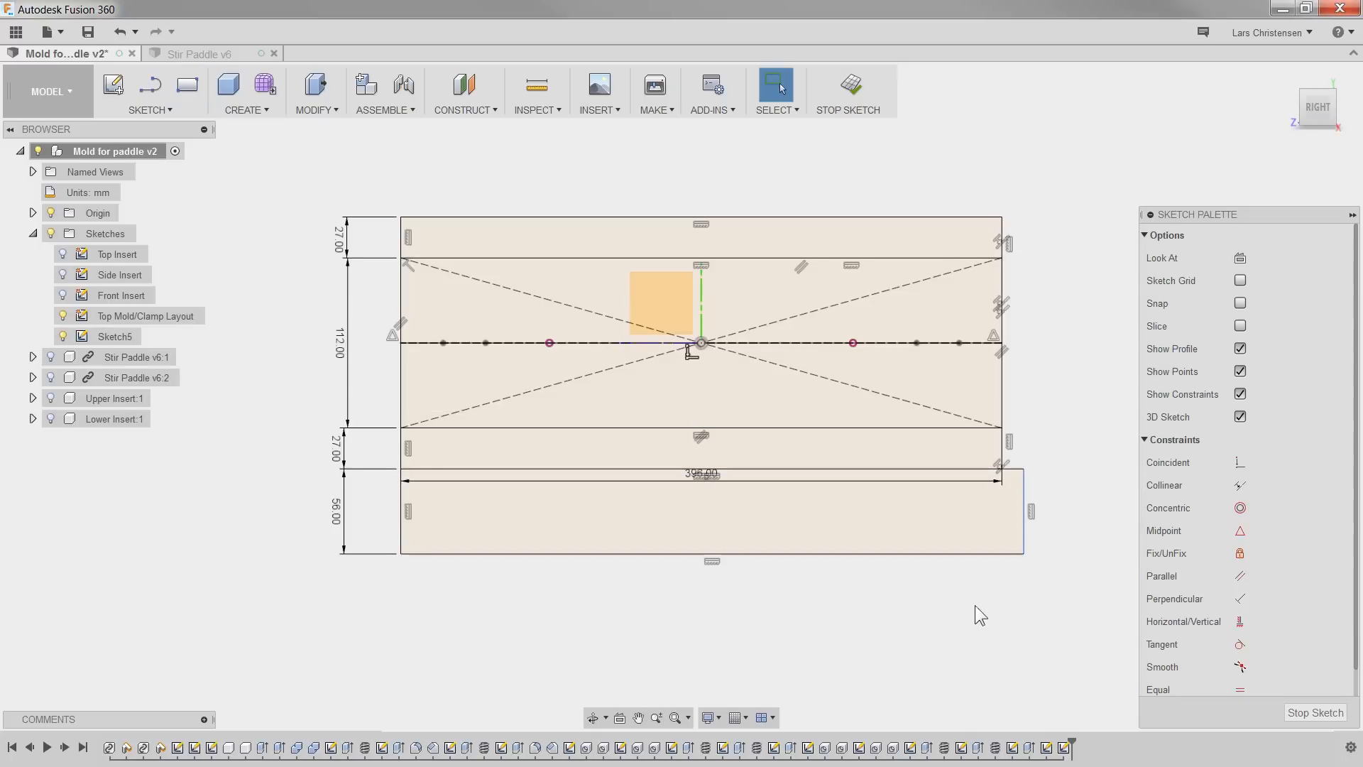
Step: Constrain the 56 mm rectangle's right edge collinear with the right edge of the plate above it
{"action": "left_click", "coordinate": [1240, 485]}
{"action": "left_click", "coordinate": [1023, 525]}
{"action": "left_click", "coordinate": [1003, 449]}
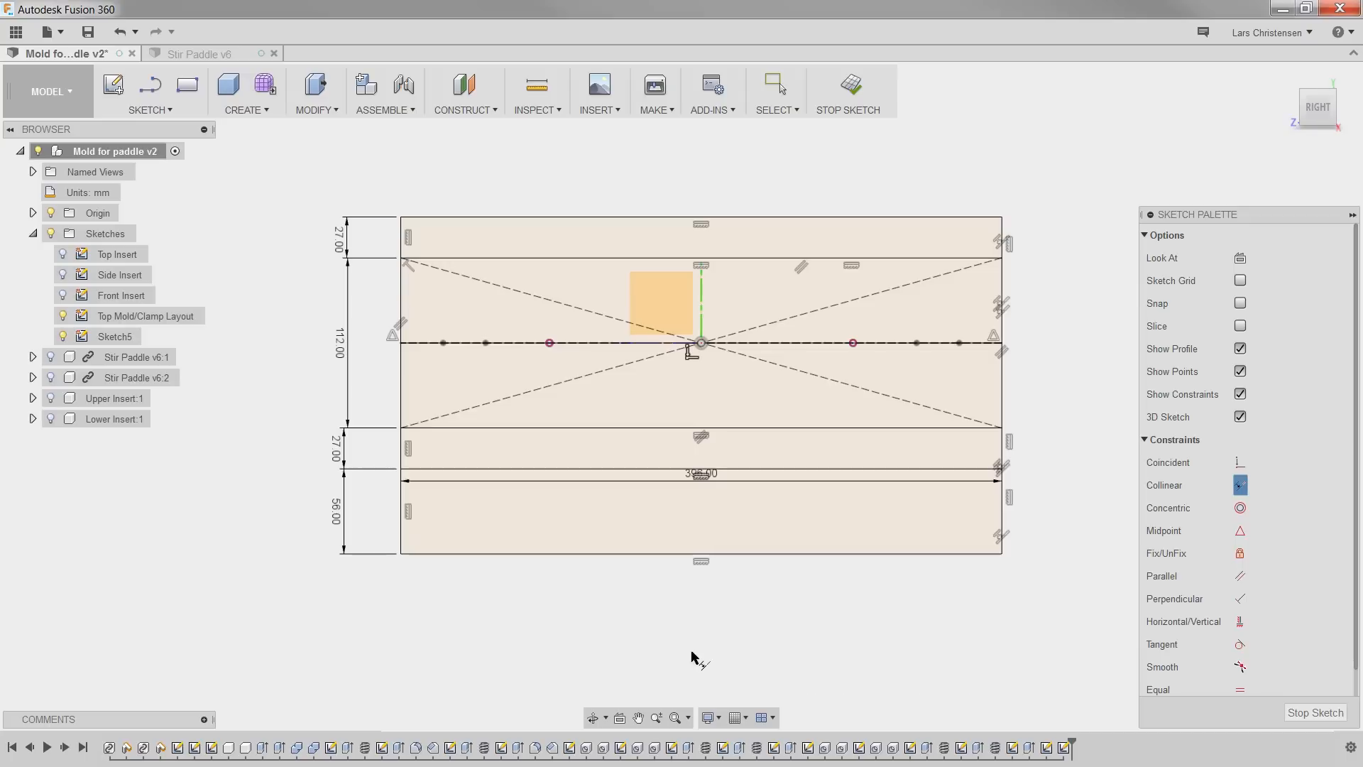
Step: Draw a rectangle downward from the 56 mm rectangle's lower-left corner, extending past its right edge, and dimension its height as 27 mm
{"action": "key", "text": "s"}
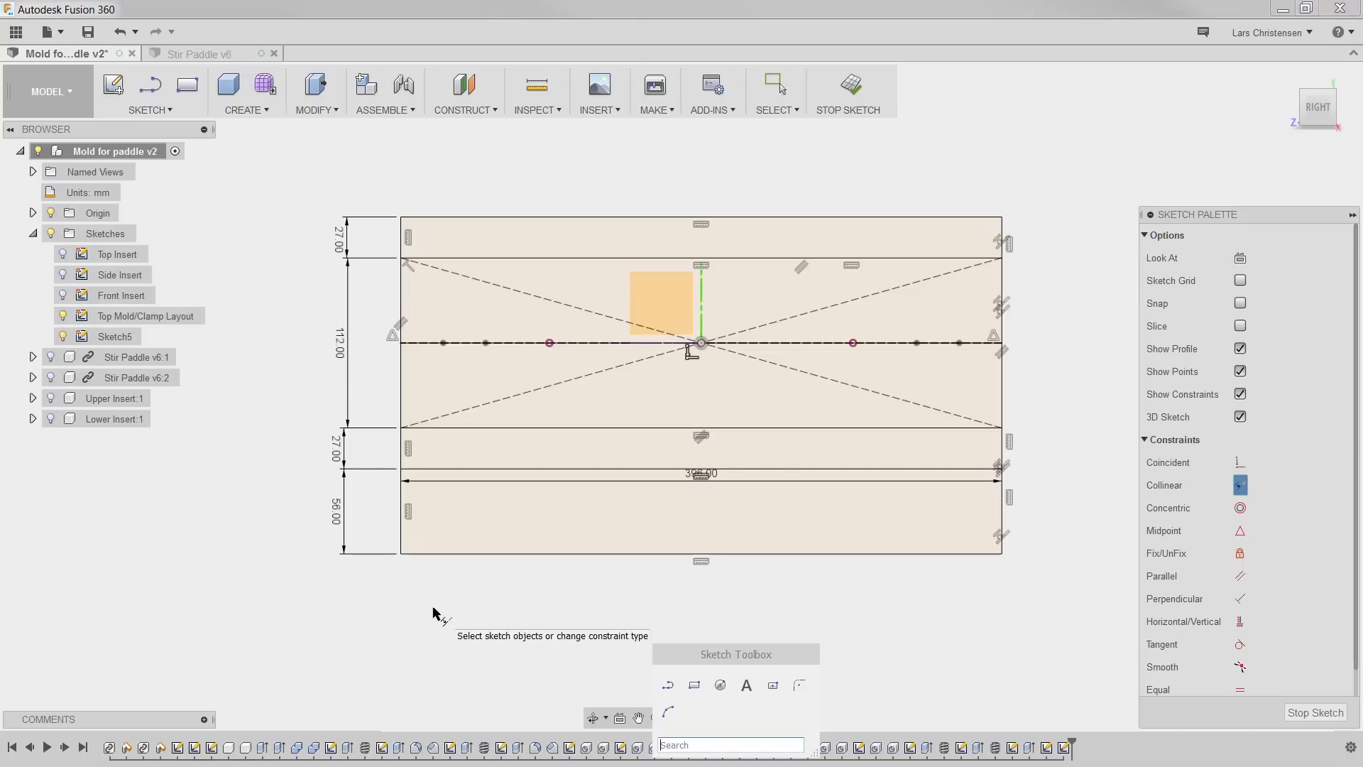
{"action": "left_click", "coordinate": [722, 693]}
{"action": "key", "text": "r"}
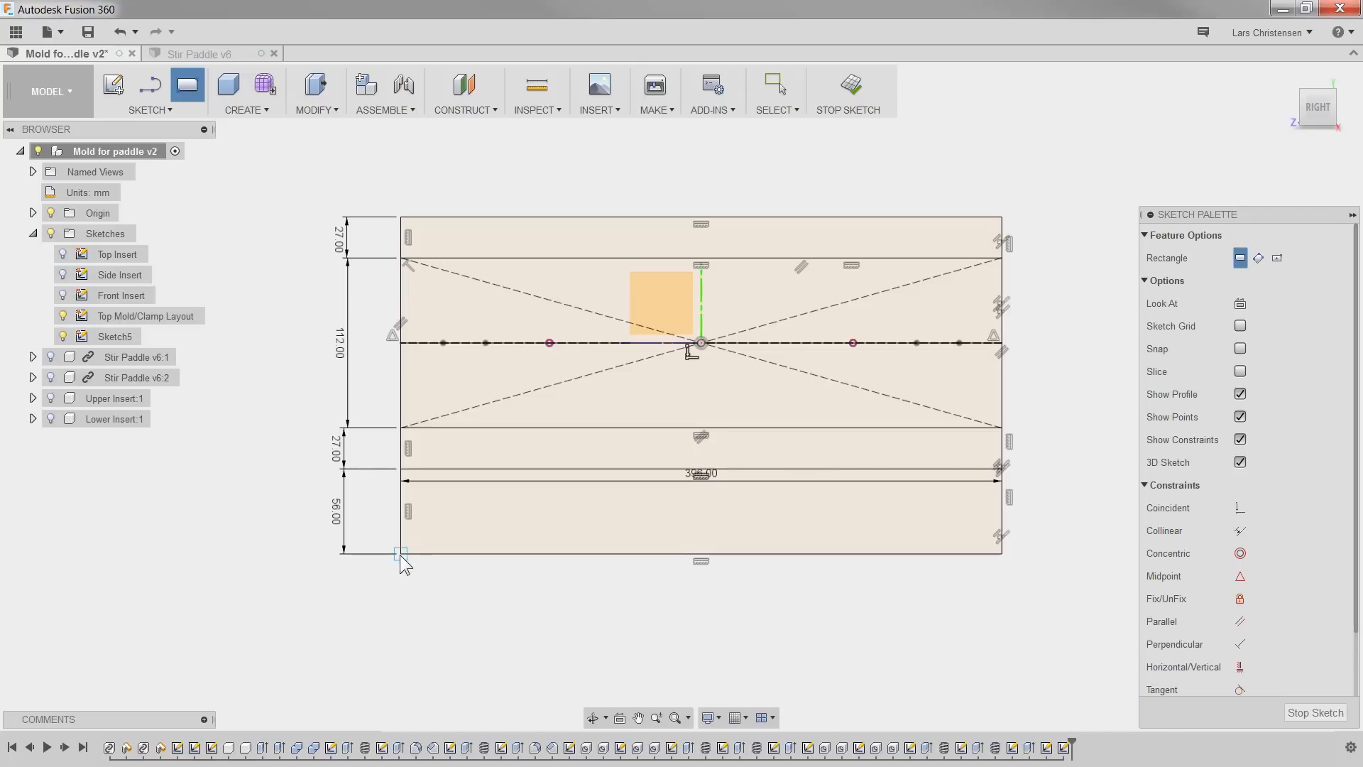
{"action": "left_click", "coordinate": [401, 554]}
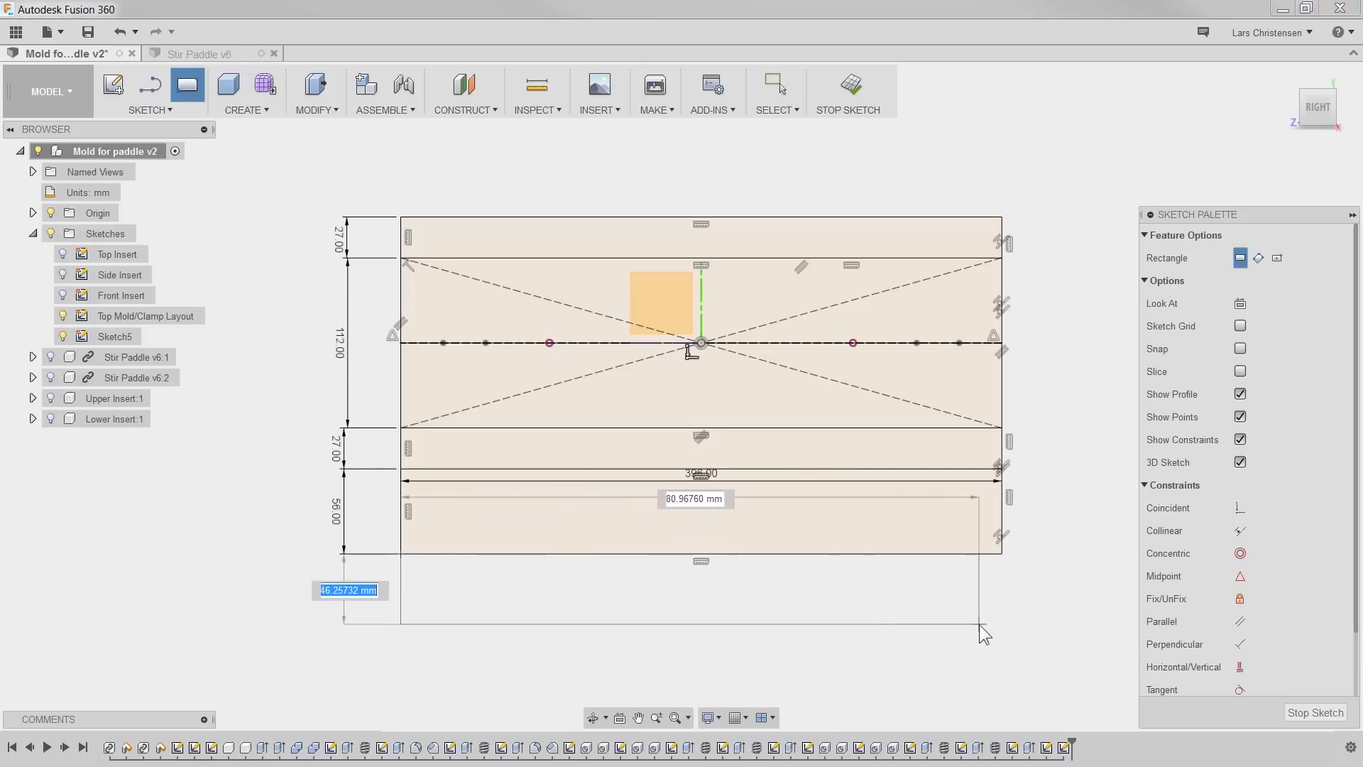
{"action": "left_click", "coordinate": [1058, 625]}
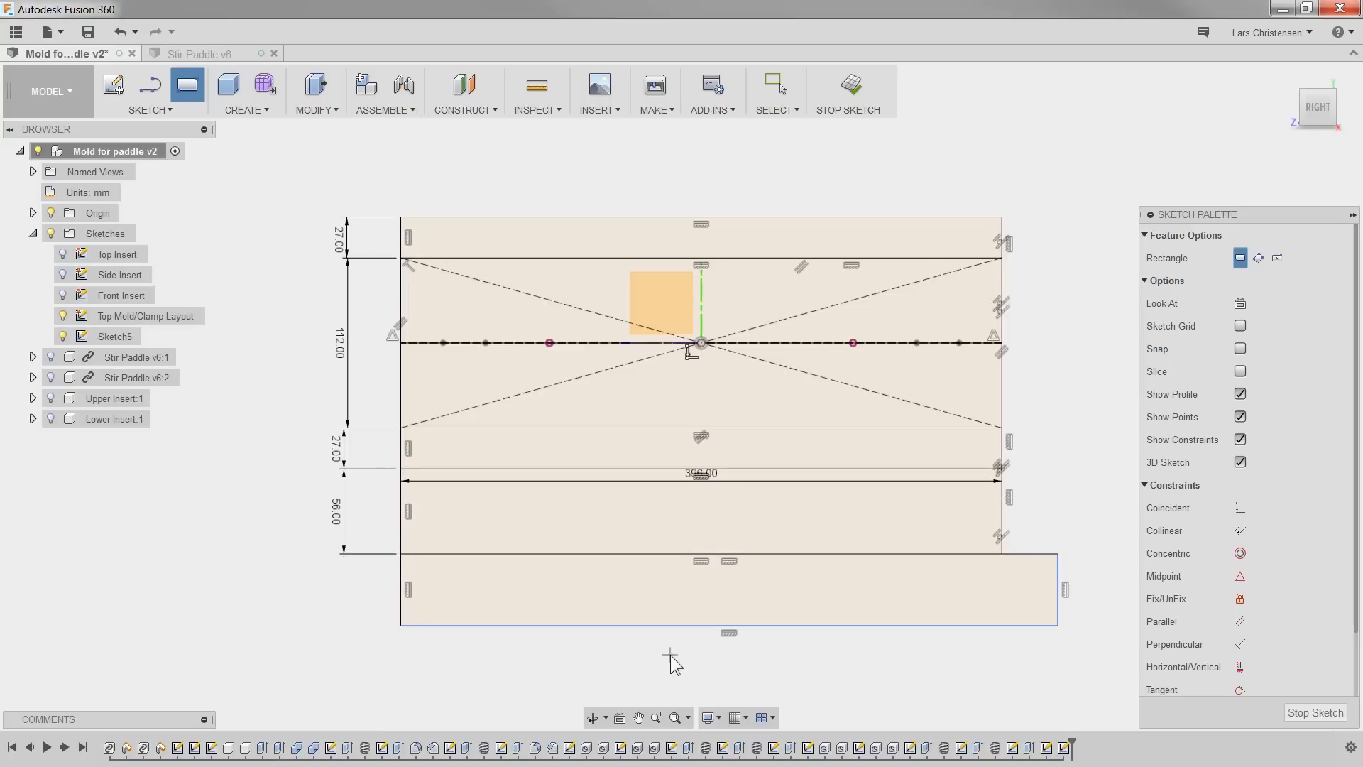
{"action": "key", "text": "d"}
{"action": "left_click", "coordinate": [402, 596]}
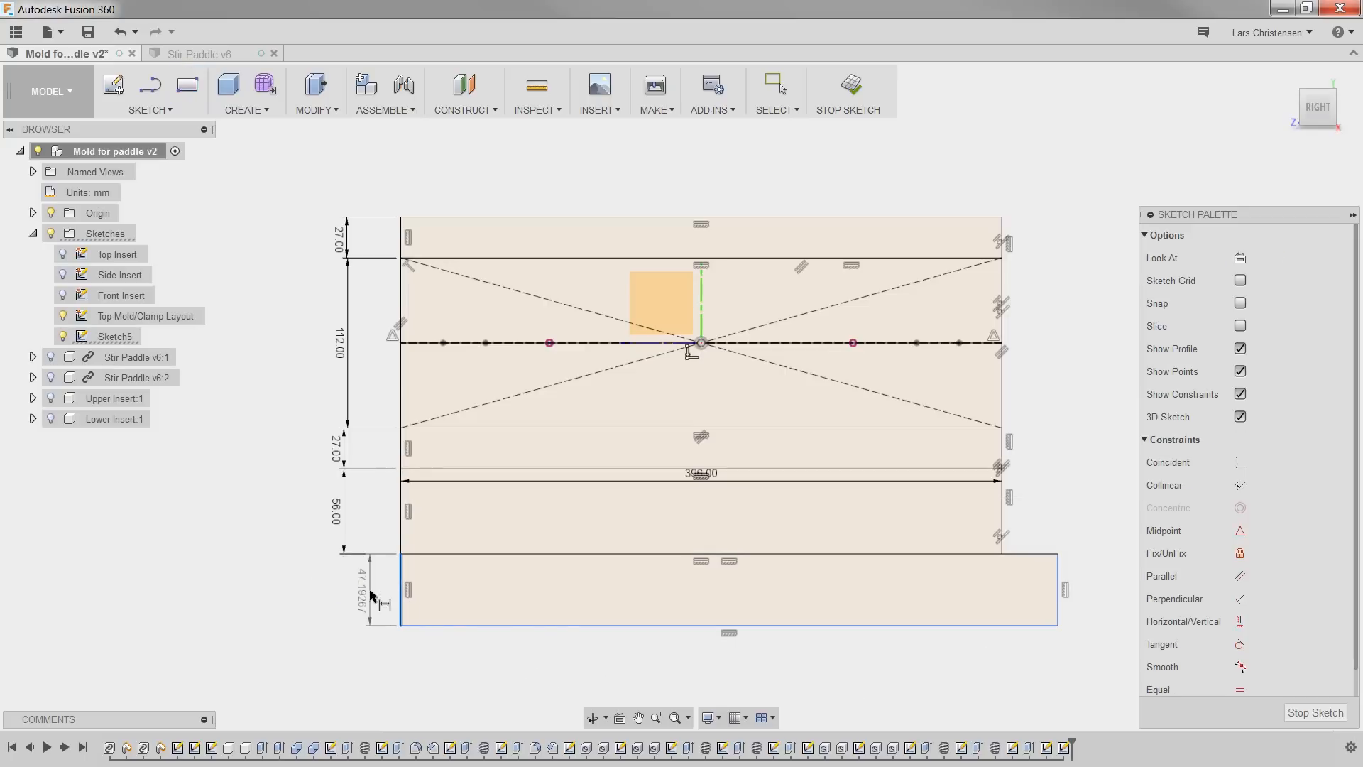
{"action": "left_click", "coordinate": [371, 599]}
{"action": "type", "text": "27"}
{"action": "key", "text": "Return"}
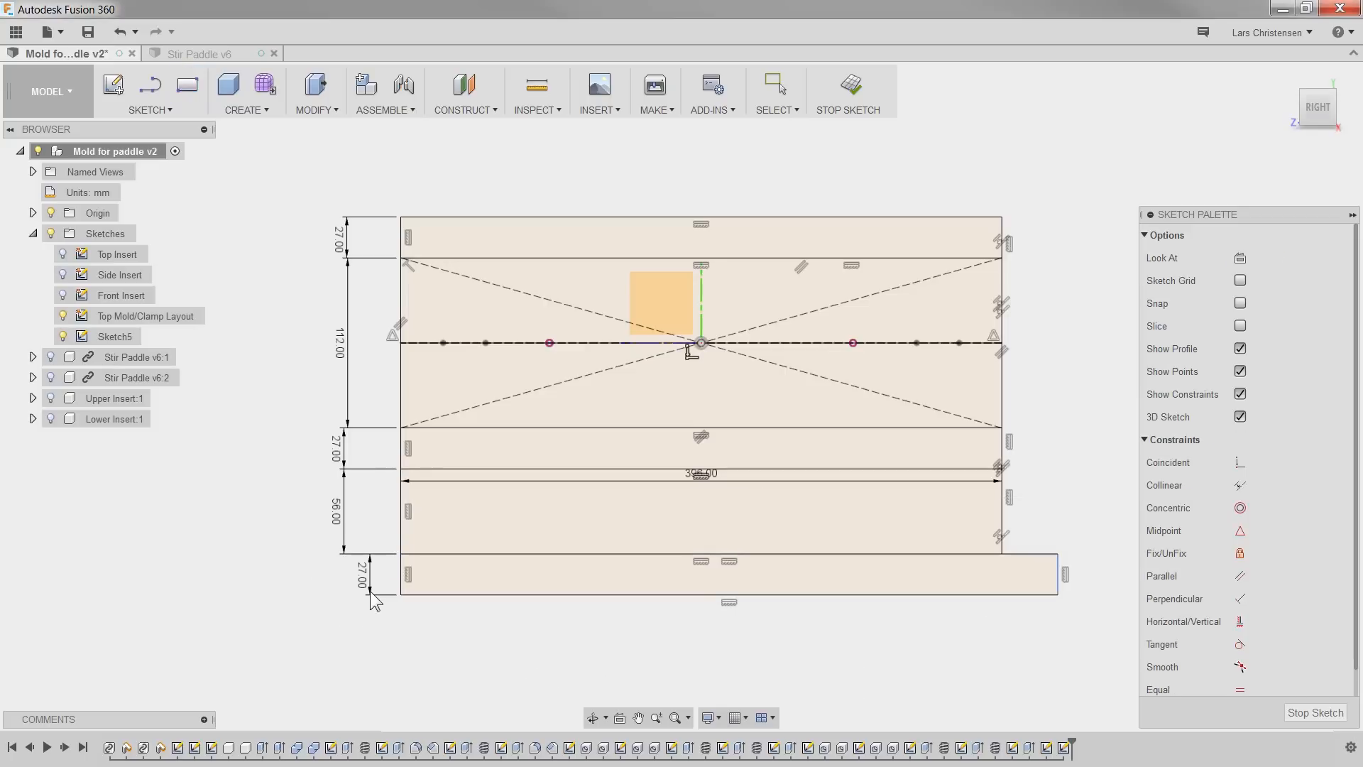
Step: Constrain the bottom 27 mm rectangle's right edge collinear with the 56 mm rectangle's right edge
{"action": "left_click", "coordinate": [1239, 486]}
{"action": "left_click", "coordinate": [1058, 568]}
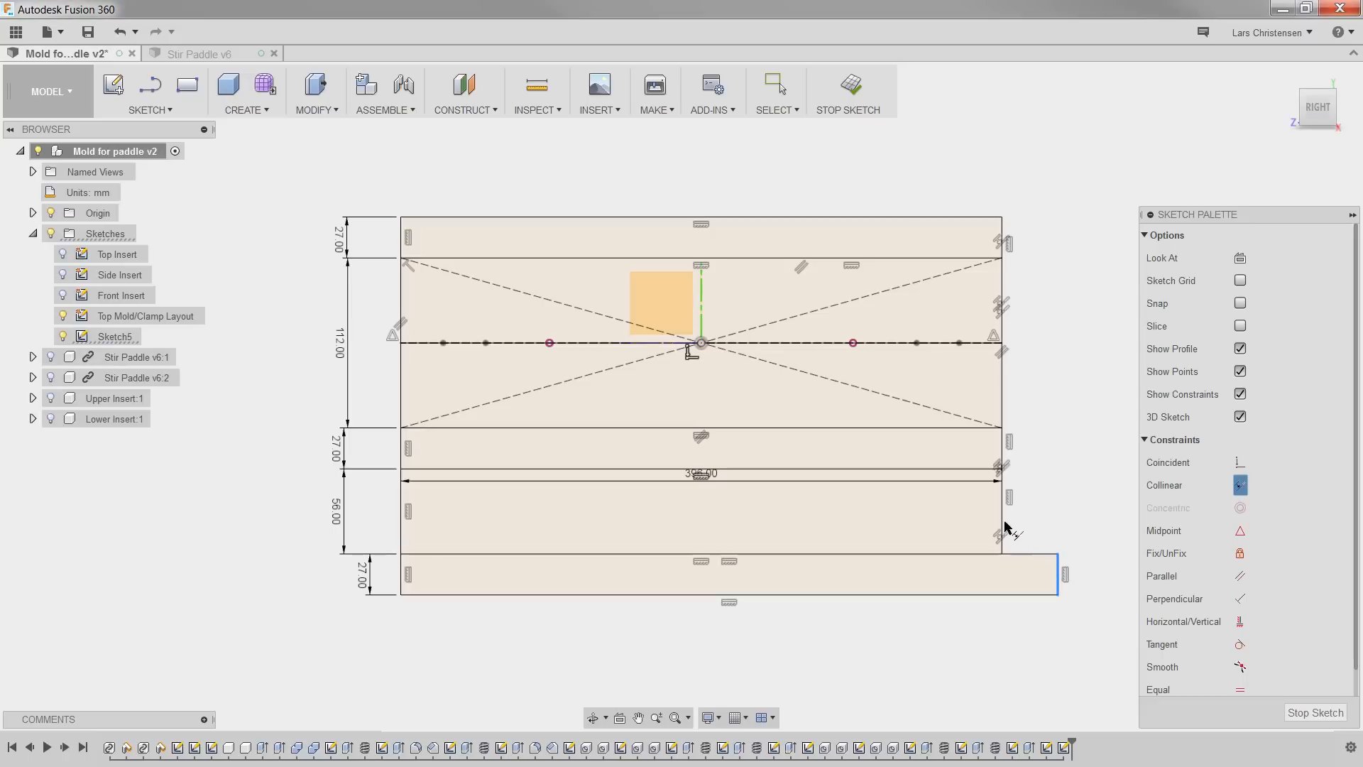
{"action": "left_click", "coordinate": [1003, 526]}
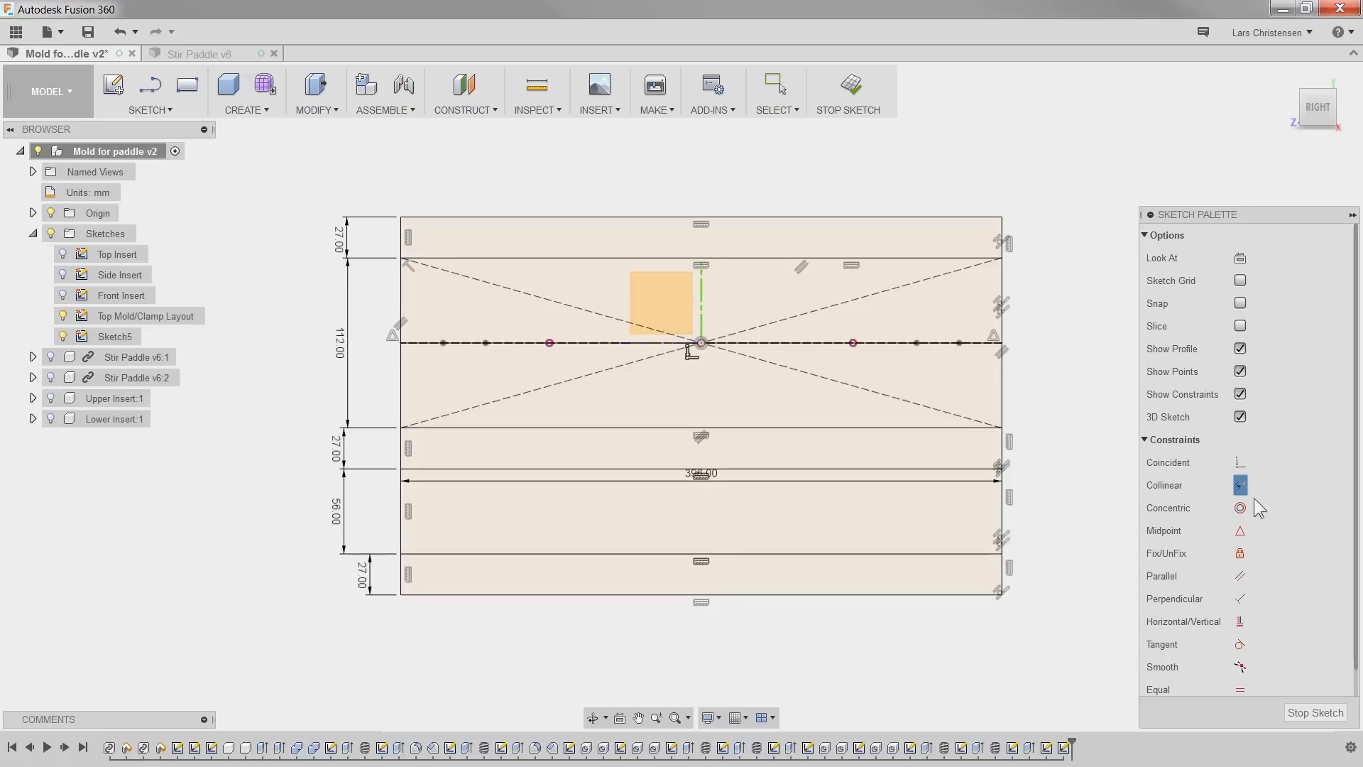
Step: Show the Upper Insert and Lower Insert components and finish the side layout sketch
{"action": "left_click", "coordinate": [50, 398]}
{"action": "left_click", "coordinate": [50, 418]}
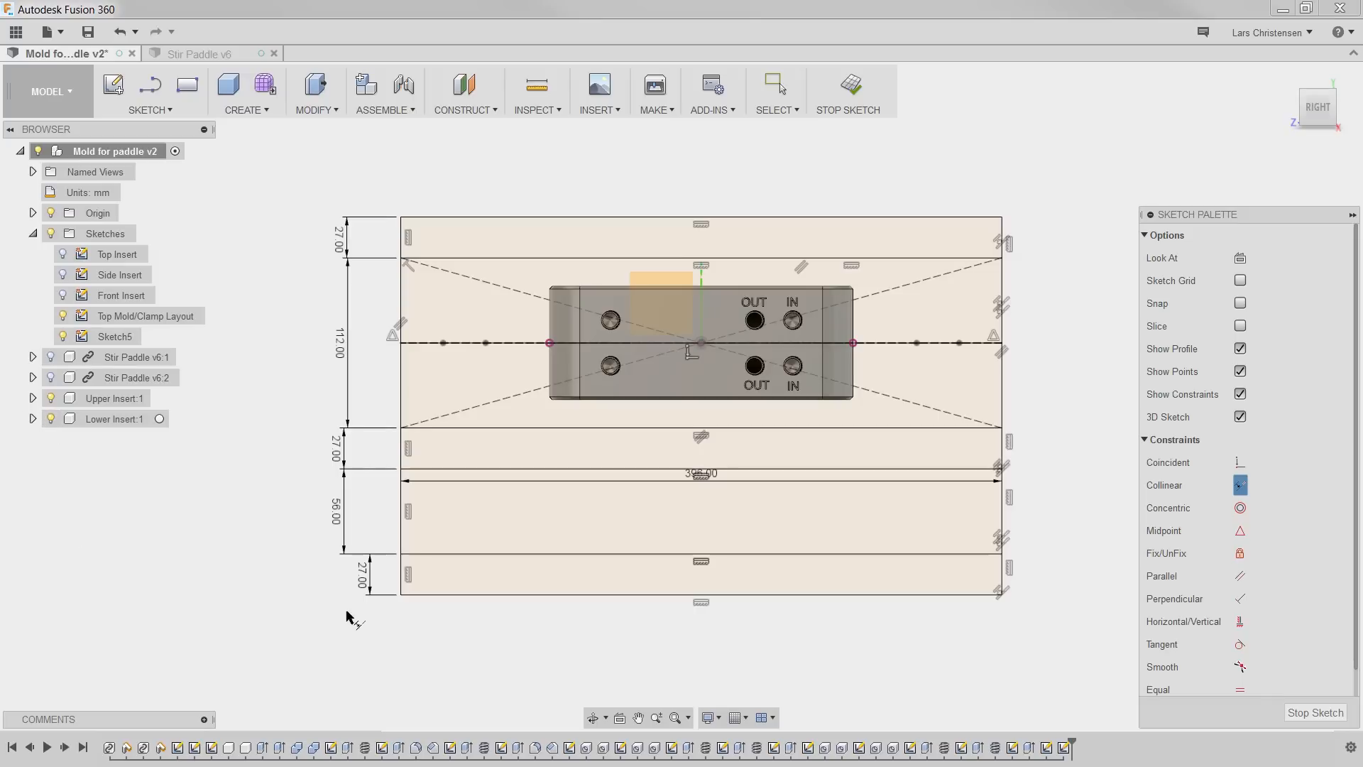
{"action": "left_click", "coordinate": [1337, 718]}
{"action": "left_click", "coordinate": [117, 338]}
{"action": "double_click", "coordinate": [117, 338]}
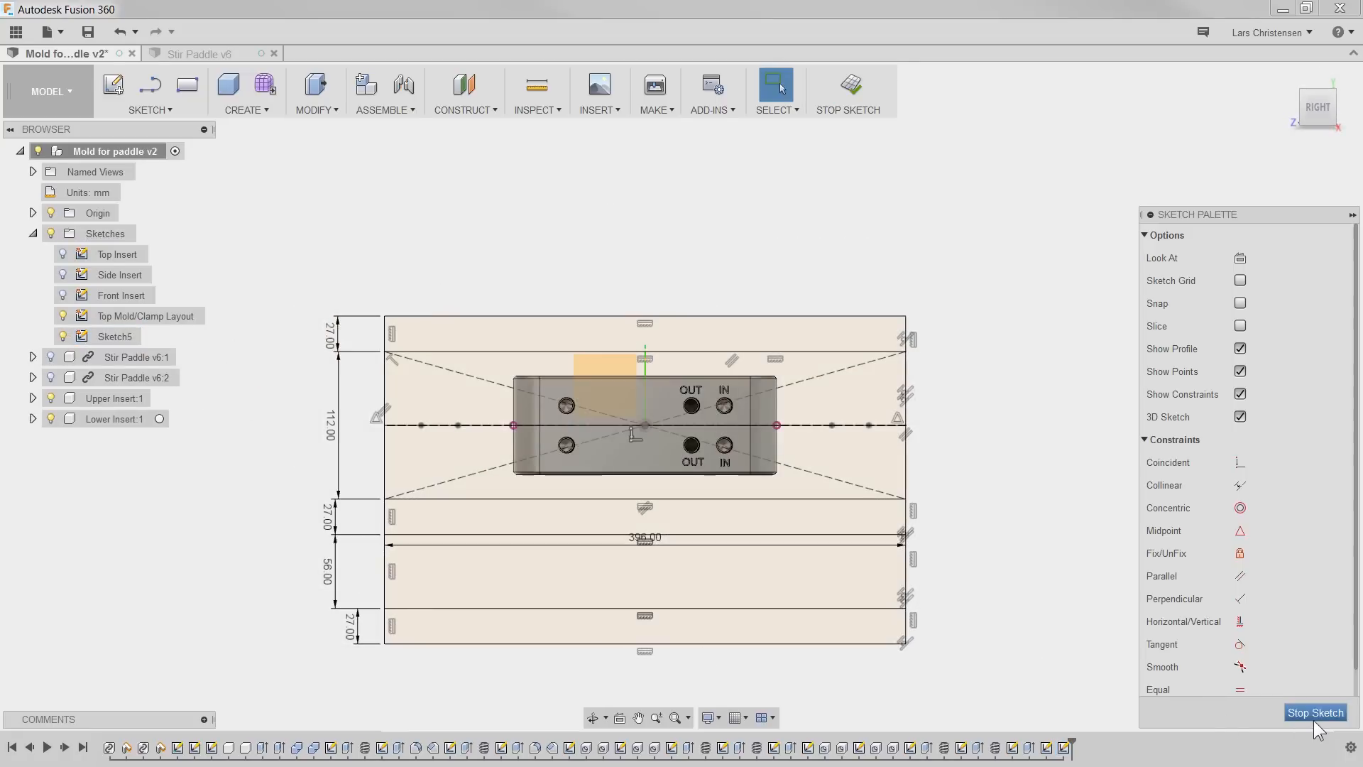
{"action": "left_click", "coordinate": [1314, 718]}
Step: Rename the finished YZ-plane sketch as Side Mold/Clamp Layout and hide both the top and side layout sketches
{"action": "left_click", "coordinate": [112, 338]}
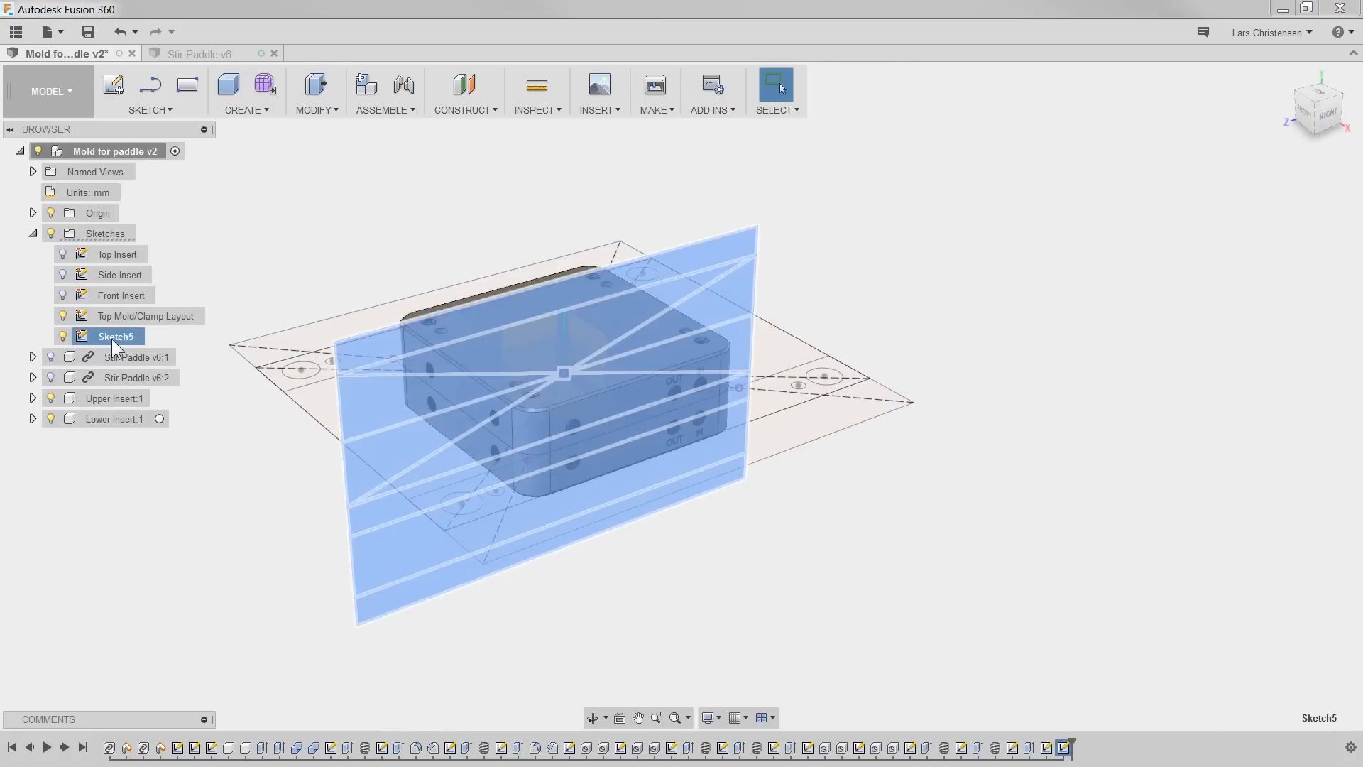
{"action": "left_click", "coordinate": [112, 338]}
{"action": "type", "text": "Sti"}
{"action": "key", "text": "Return"}
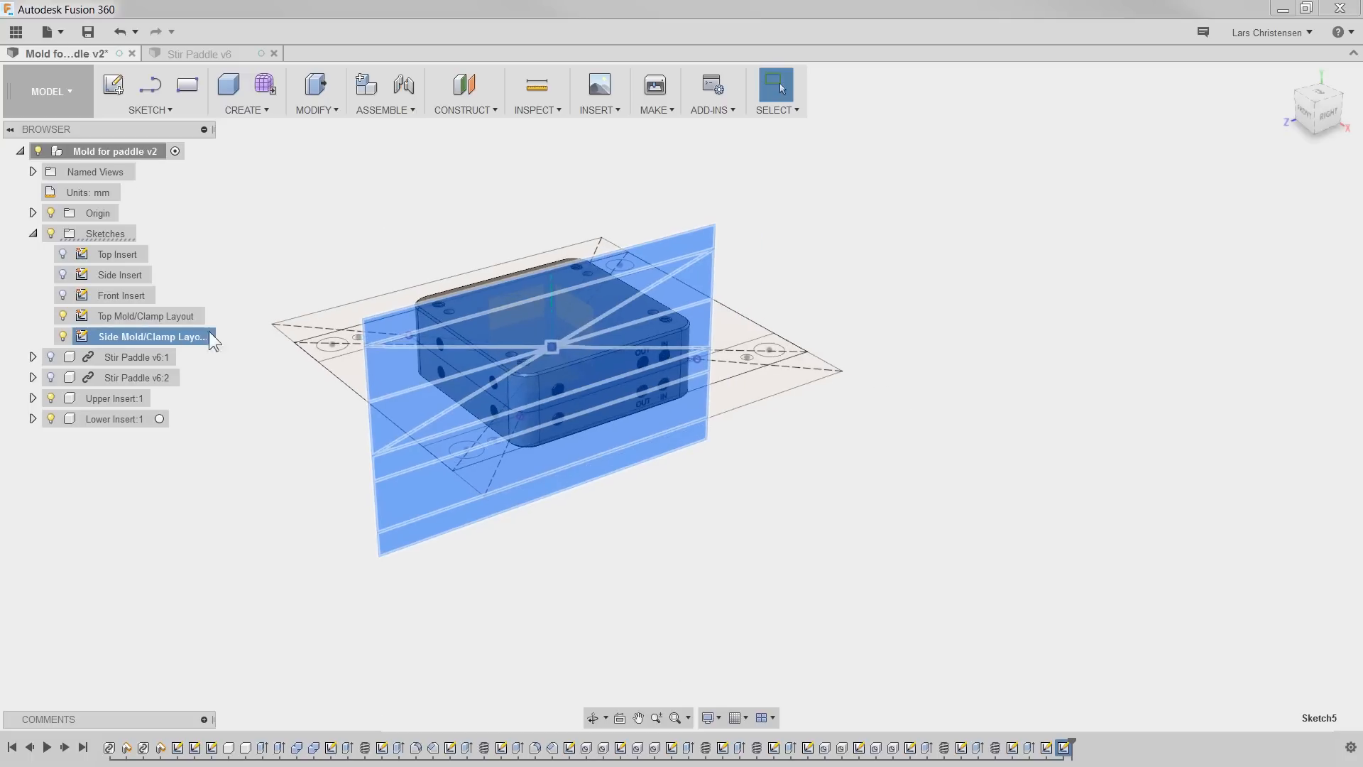
{"action": "left_click", "coordinate": [61, 320], "text": "ctrl"}
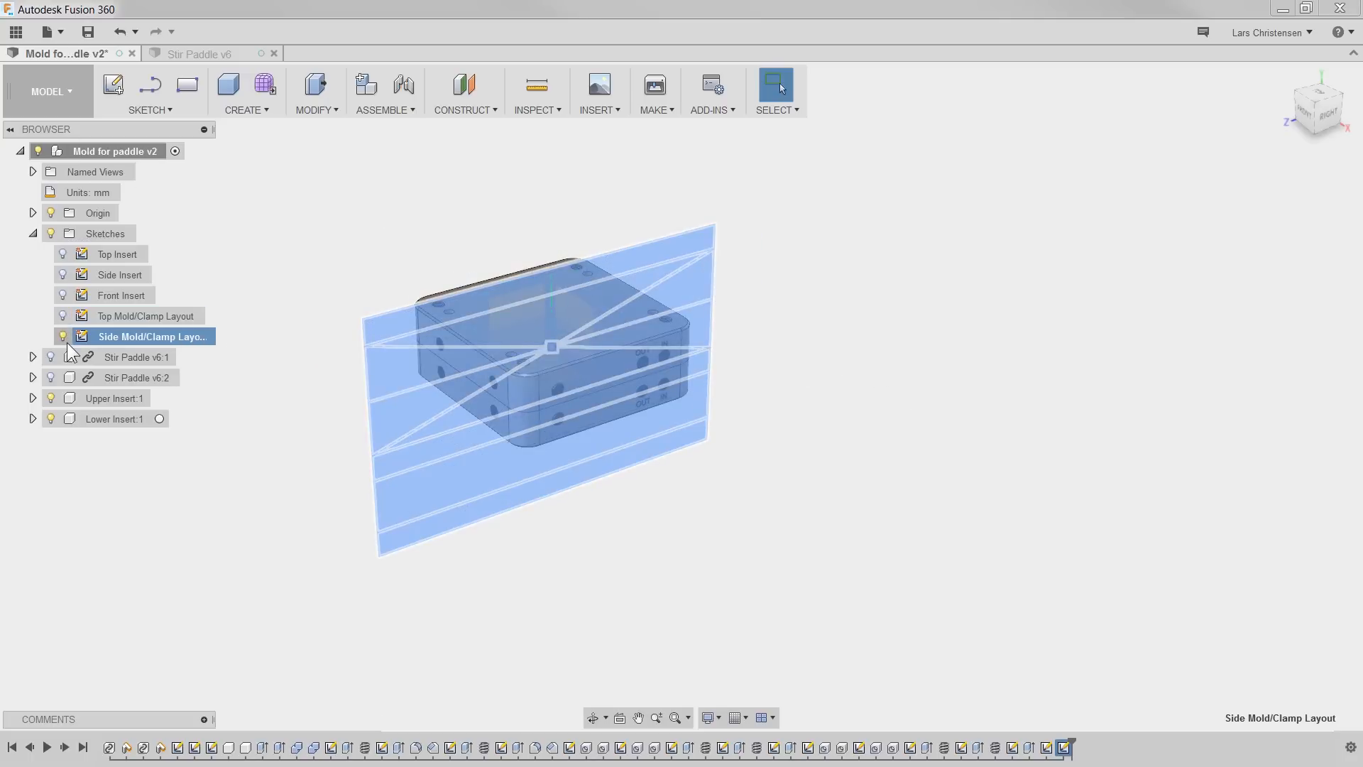
{"action": "left_click", "coordinate": [301, 540]}
Step: Start a sketch on the XY plane and draw a center rectangle at the origin, 112 mm high and 296 mm wide
{"action": "scroll", "coordinate": [411, 452], "scroll_direction": "up", "scroll_amount": 2}
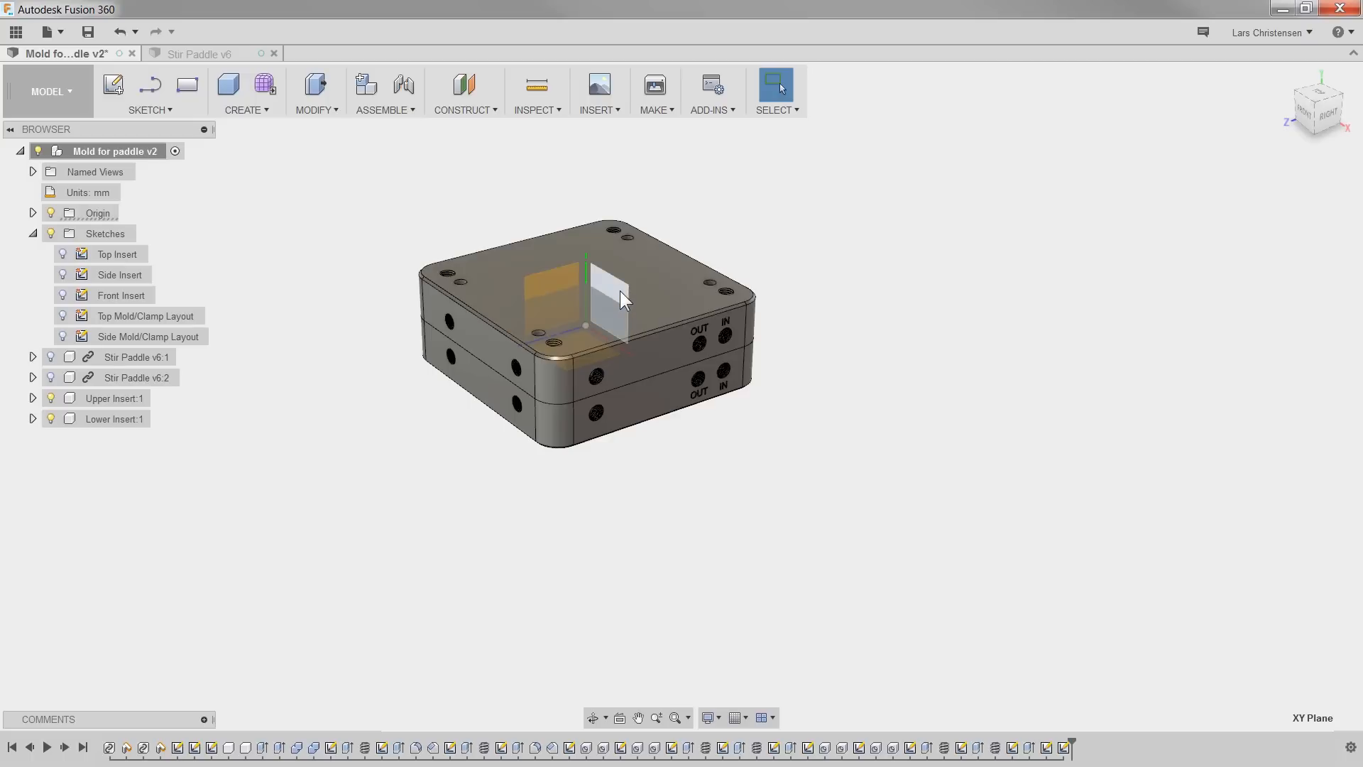
{"action": "right_click", "coordinate": [622, 299]}
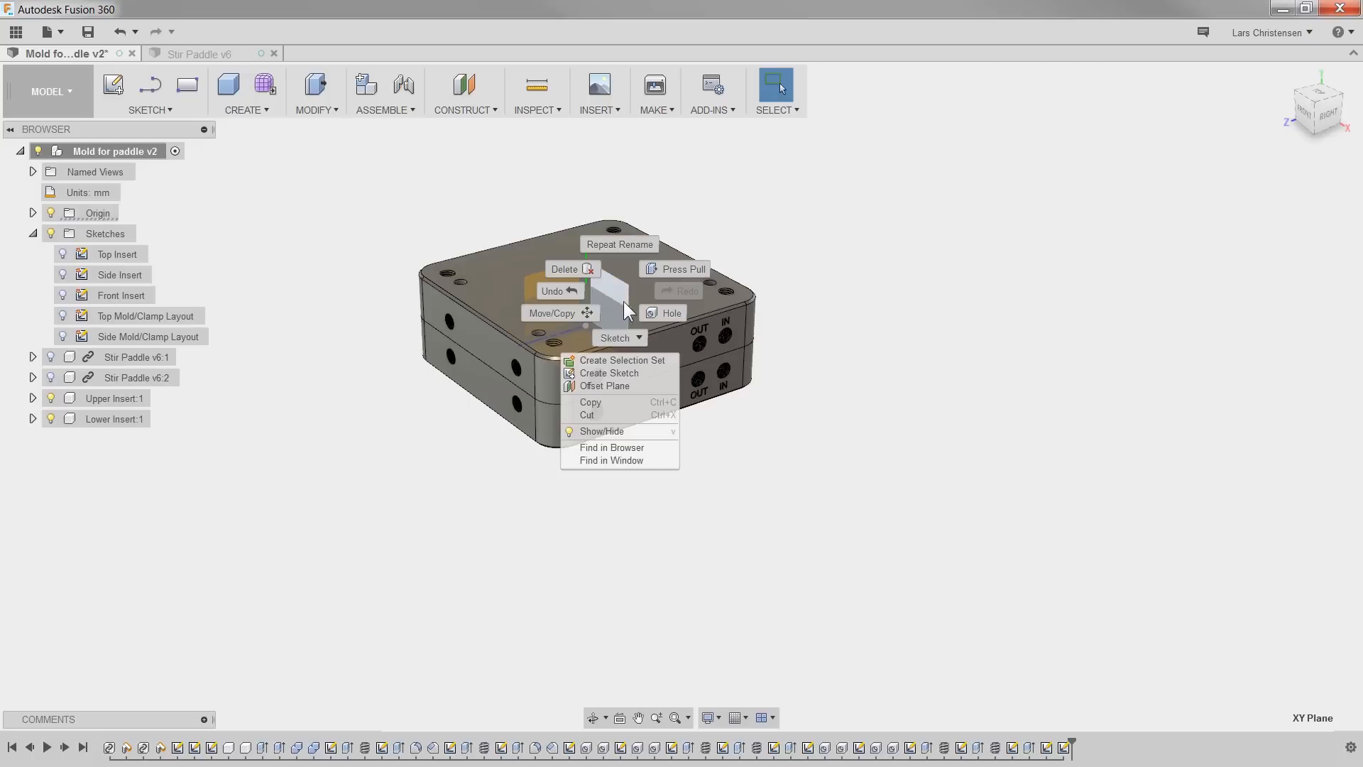
{"action": "left_click", "coordinate": [629, 374]}
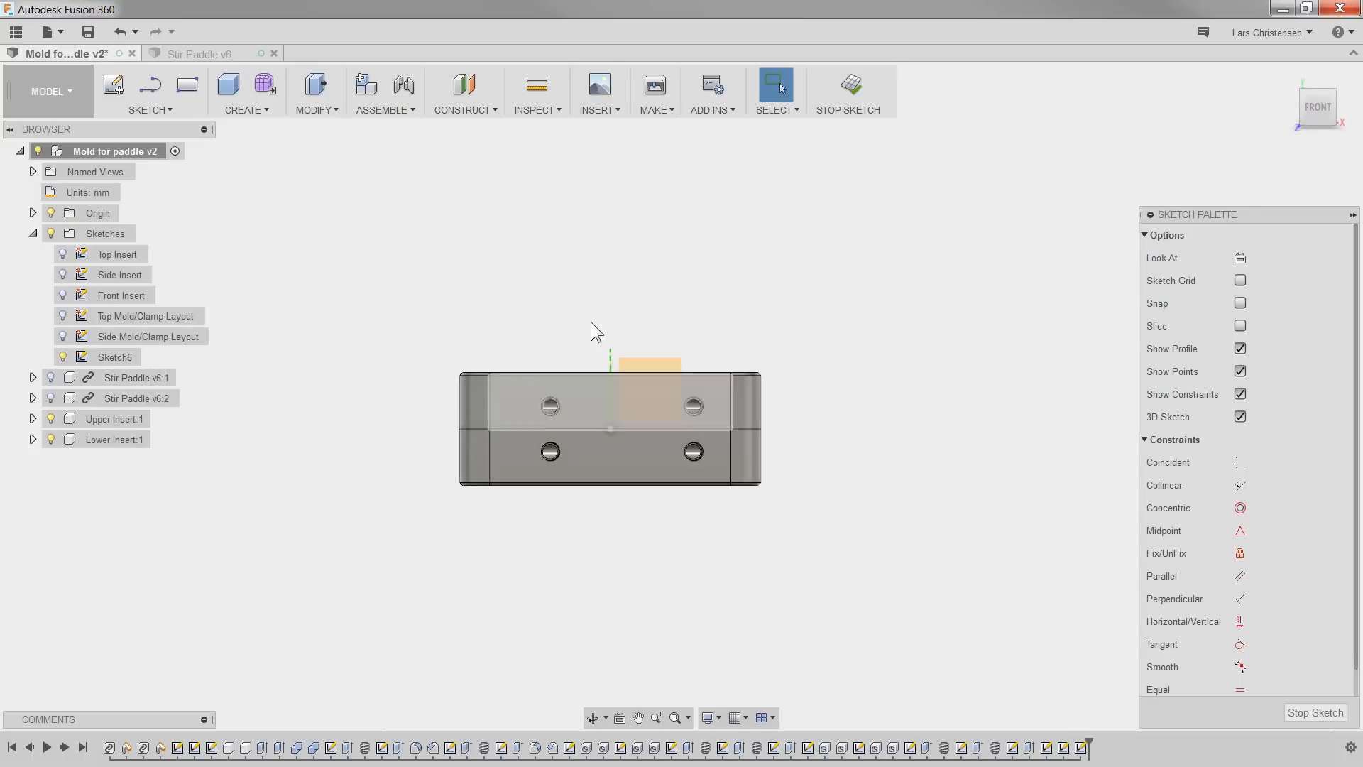
{"action": "scroll", "coordinate": [610, 526], "scroll_direction": "up", "scroll_amount": 2}
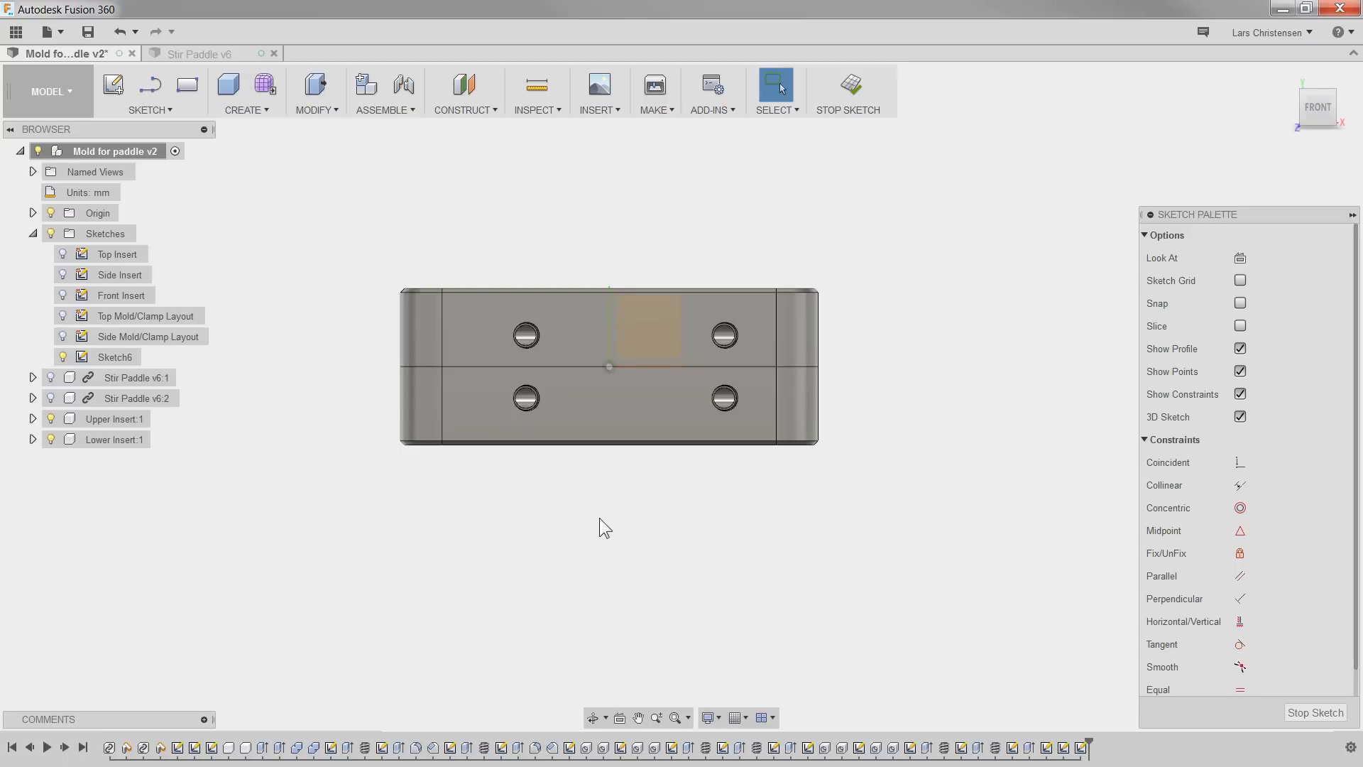
{"action": "key", "text": "s"}
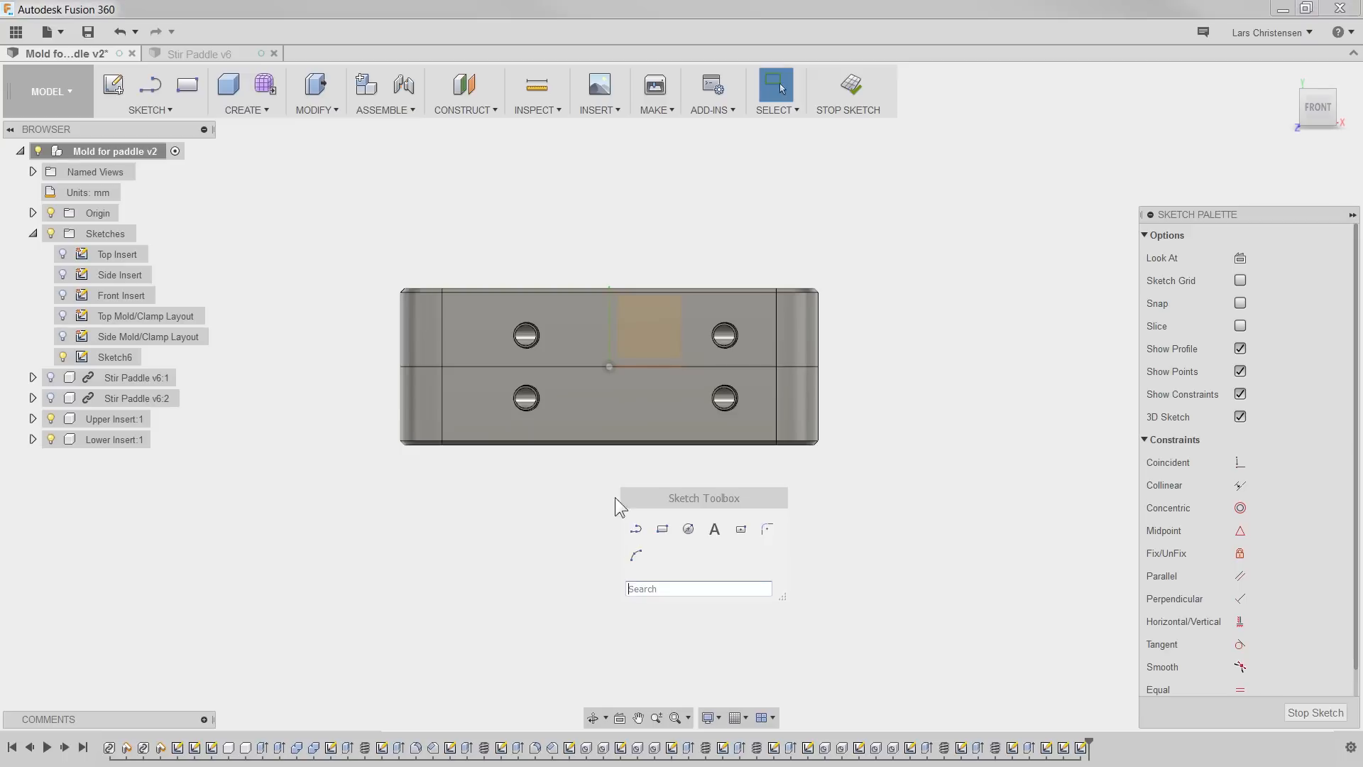
{"action": "left_click", "coordinate": [739, 531]}
{"action": "left_click", "coordinate": [609, 367]}
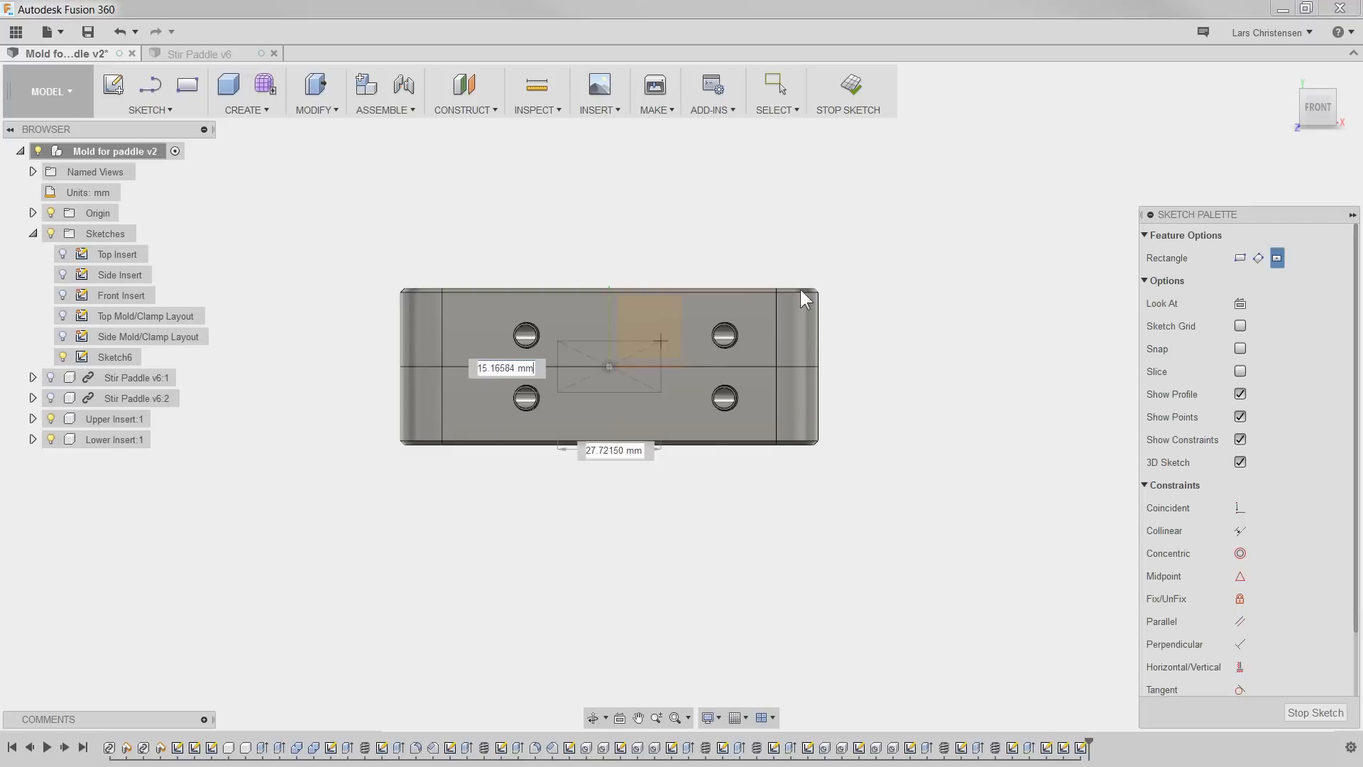
{"action": "type", "text": "112"}
{"action": "key", "text": "Tab"}
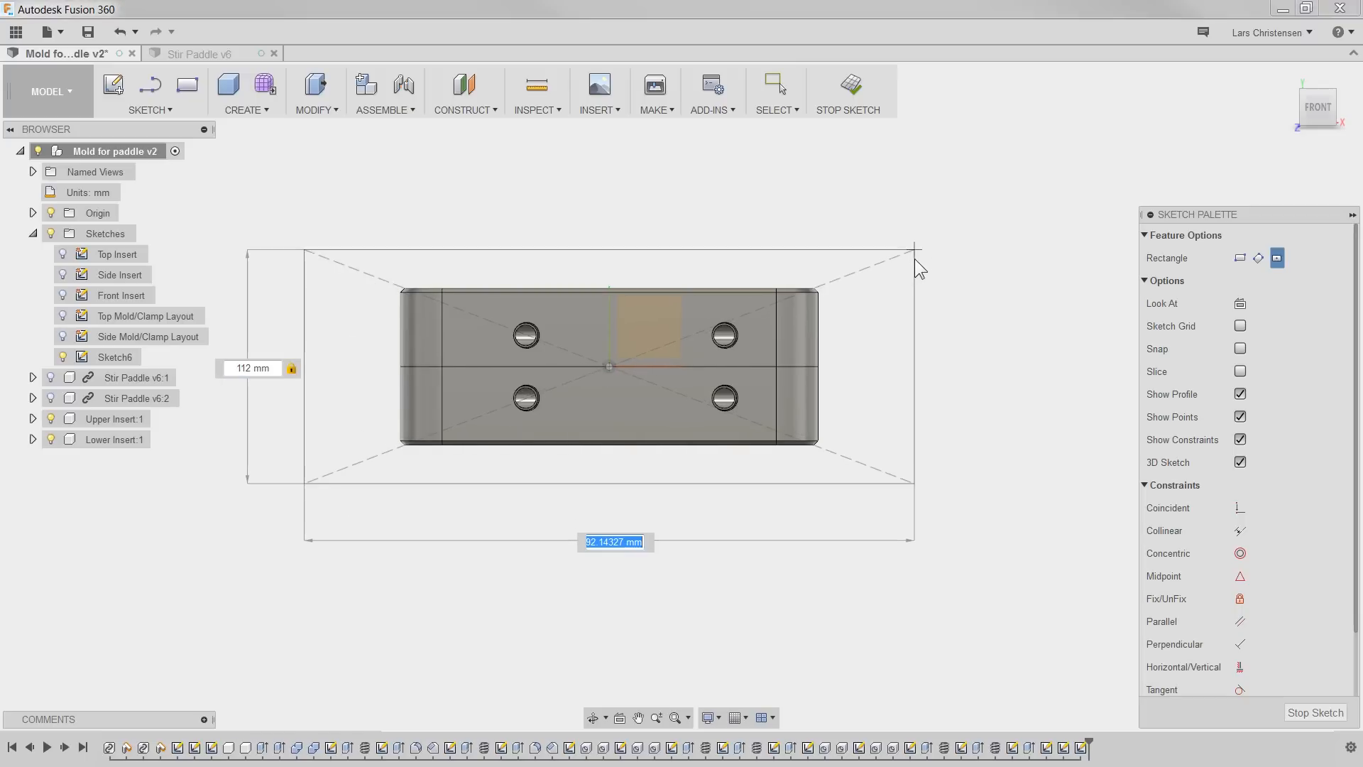
{"action": "type", "text": "296"}
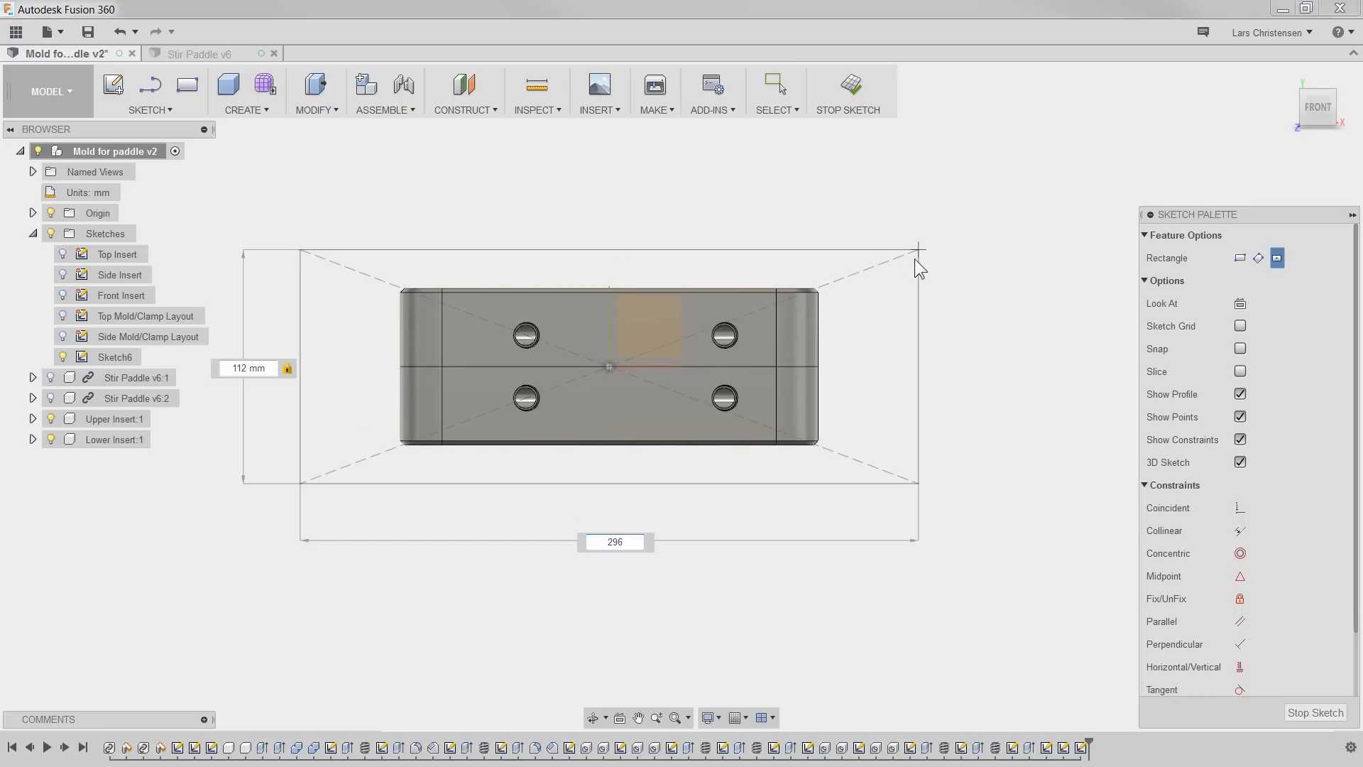
{"action": "key", "text": "Return"}
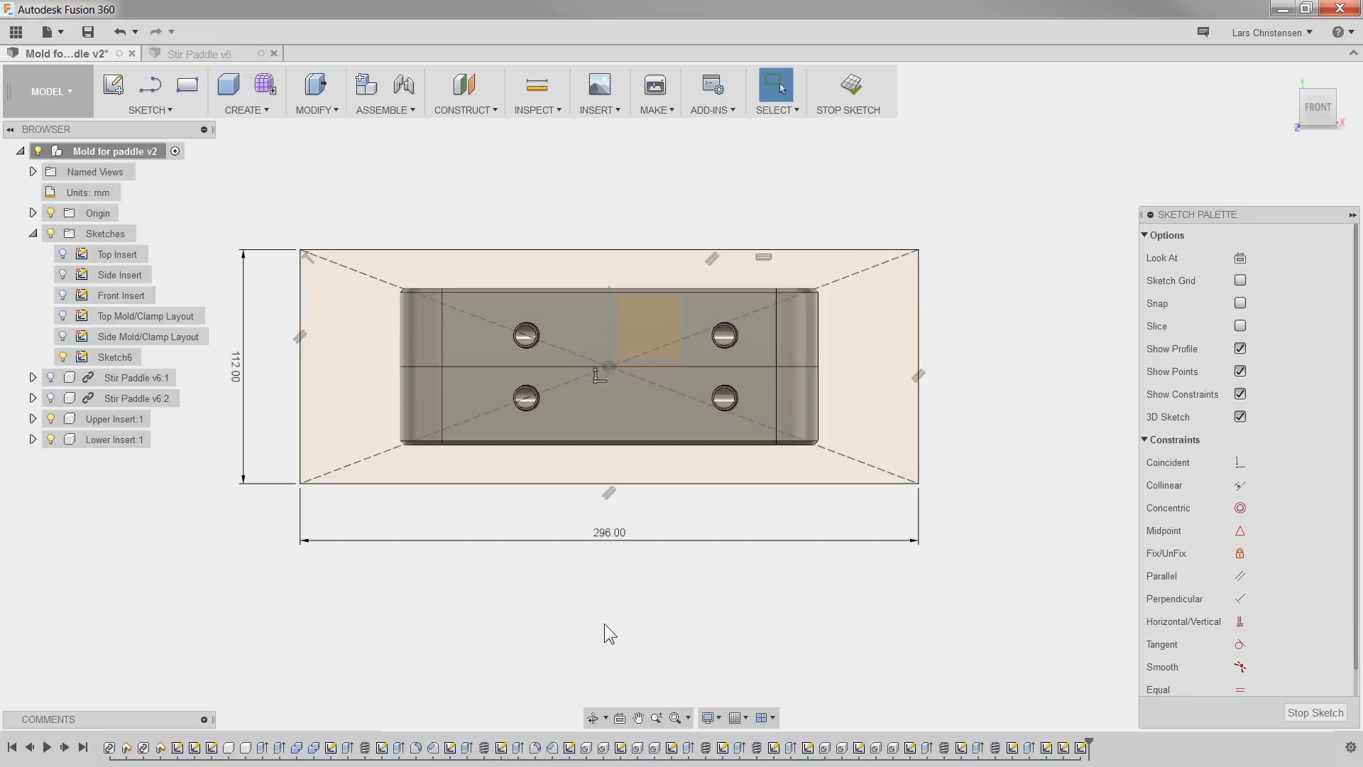
Step: Draw a horizontal line across the 296 x 112 mm block between the midpoints of its left and right edges
{"action": "key", "text": "l"}
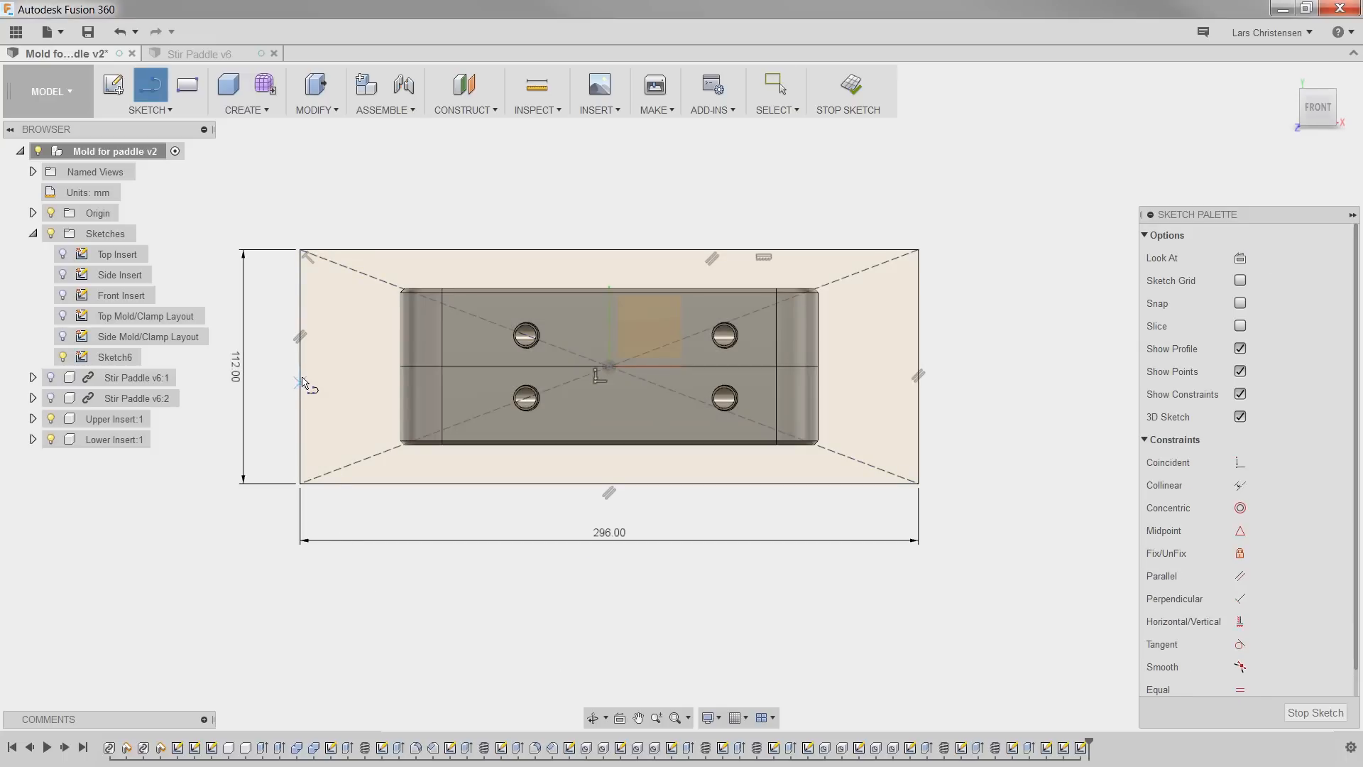
{"action": "left_click", "coordinate": [300, 367]}
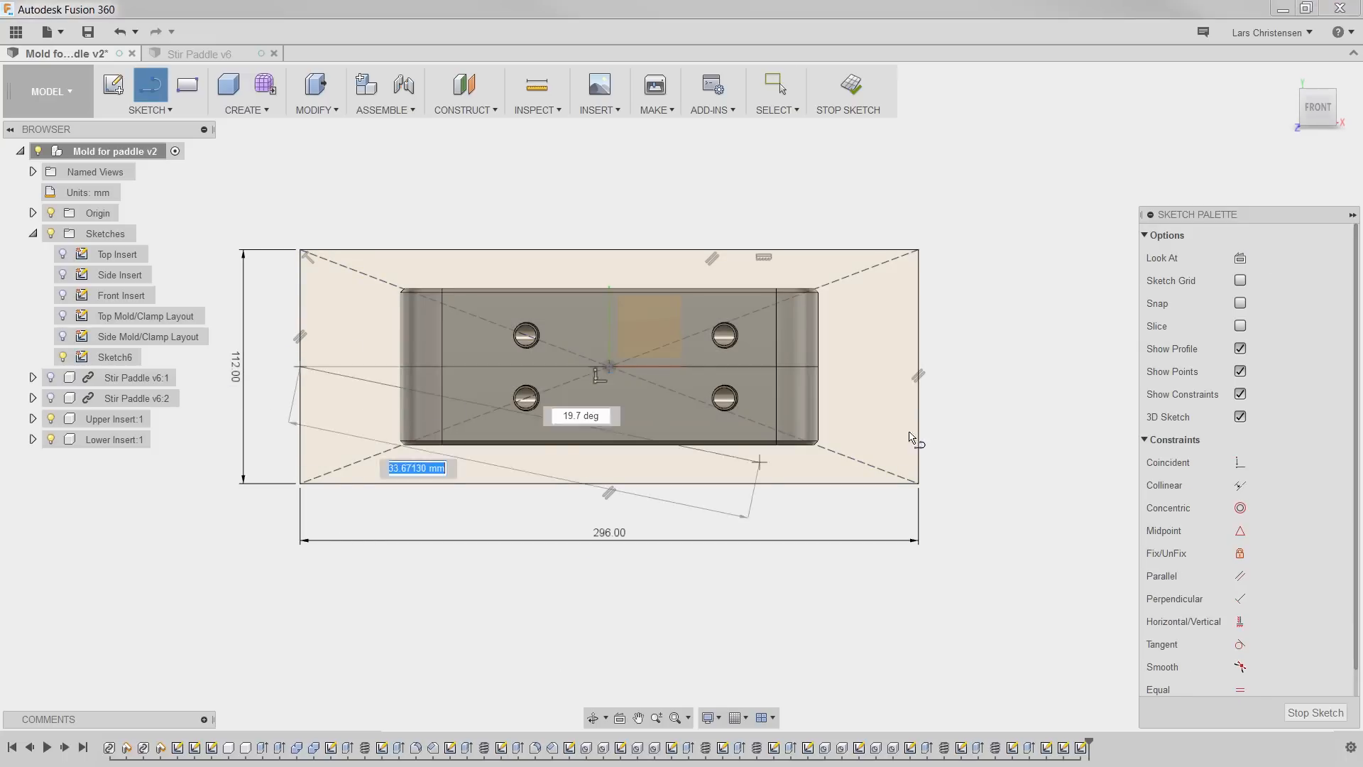
{"action": "double_click", "coordinate": [918, 366]}
{"action": "scroll", "coordinate": [1059, 429], "scroll_direction": "down", "scroll_amount": 2}
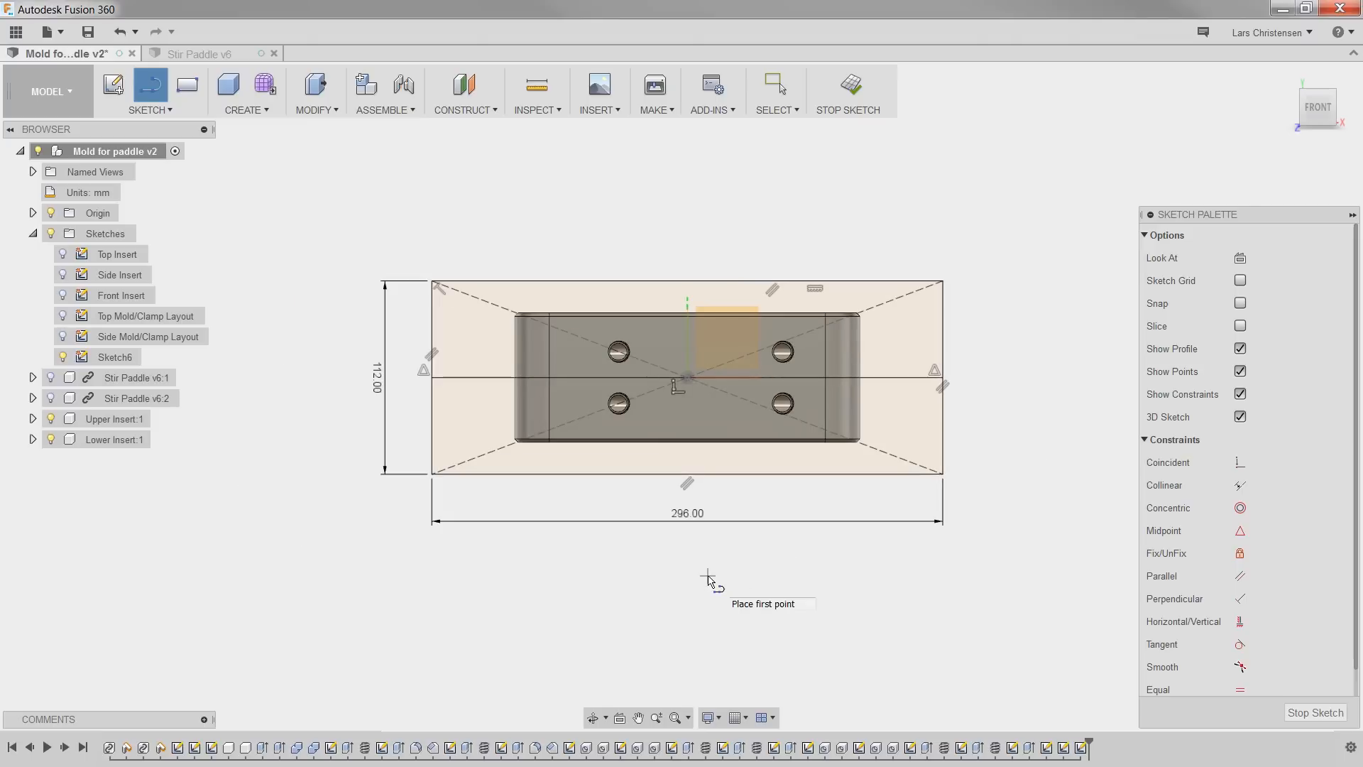
Step: Sketch a long two-point rectangle about 401 mm wide just above the block, overhanging it on both sides
{"action": "key", "text": "s"}
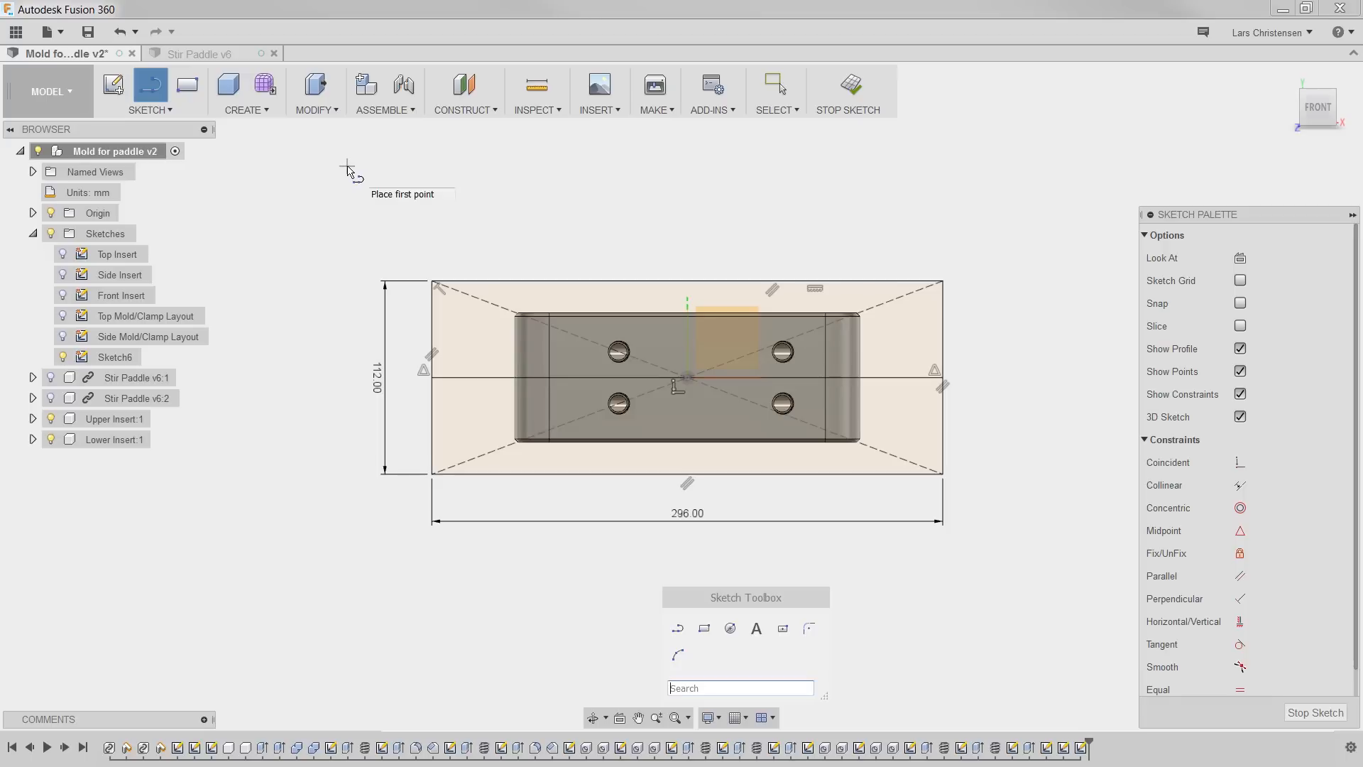
{"action": "left_click", "coordinate": [704, 628]}
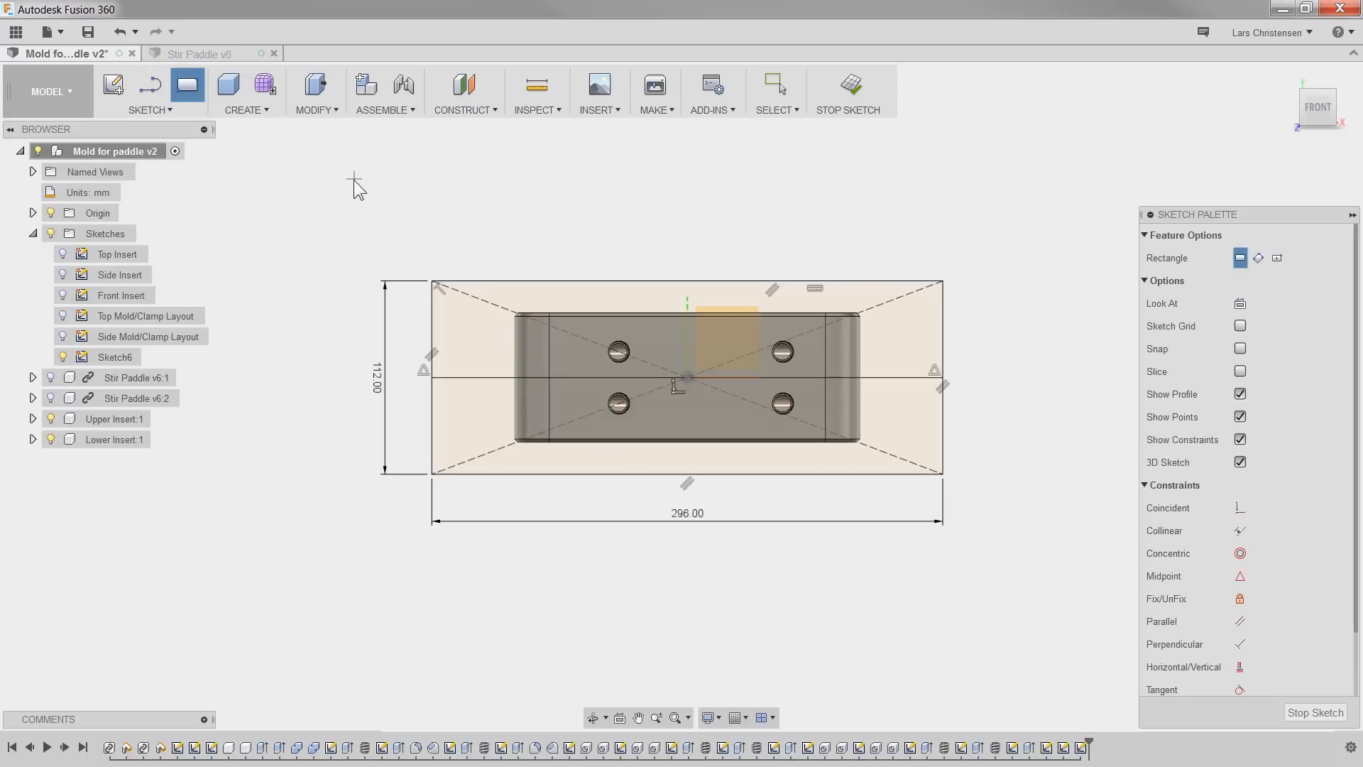
{"action": "left_click", "coordinate": [353, 179]}
{"action": "left_click", "coordinate": [1046, 242]}
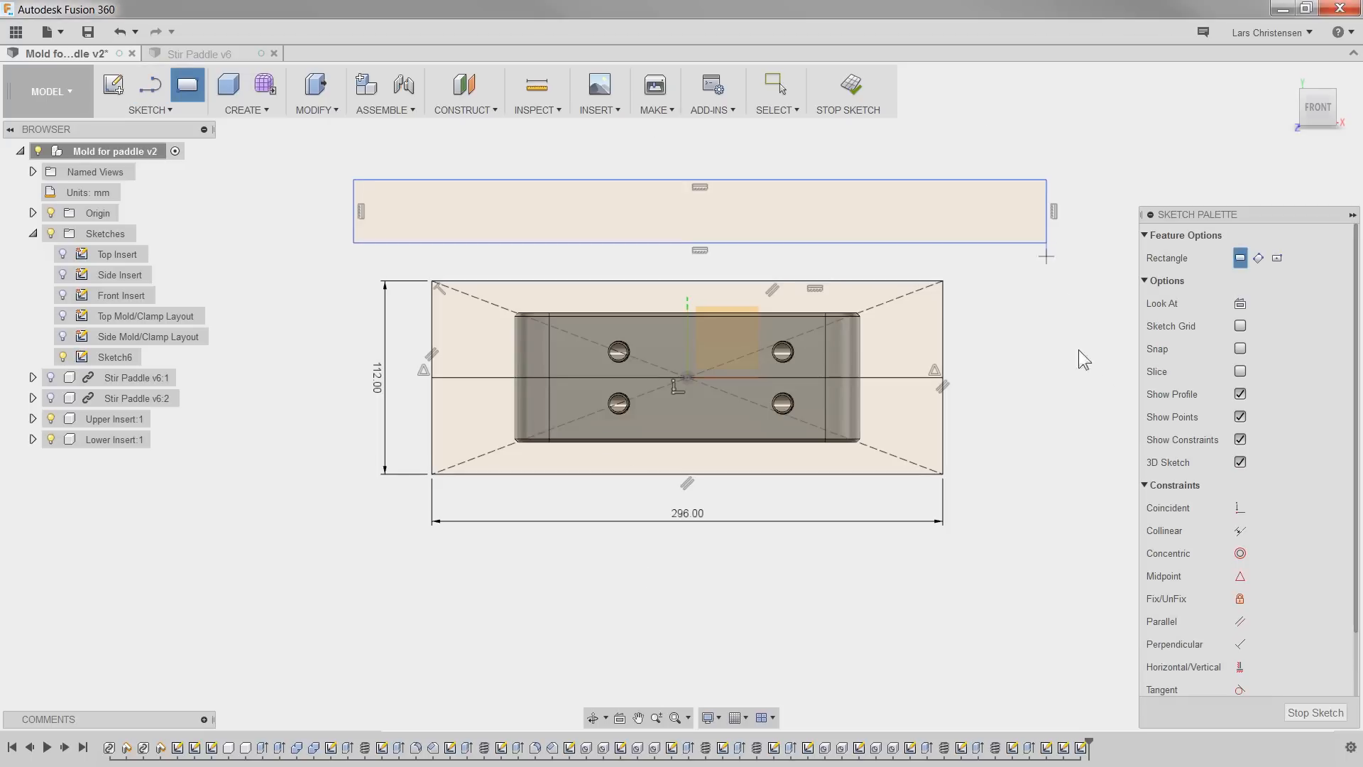
Step: Dimension the upper rectangle to 396 mm wide and 27 mm high
{"action": "key", "text": "d"}
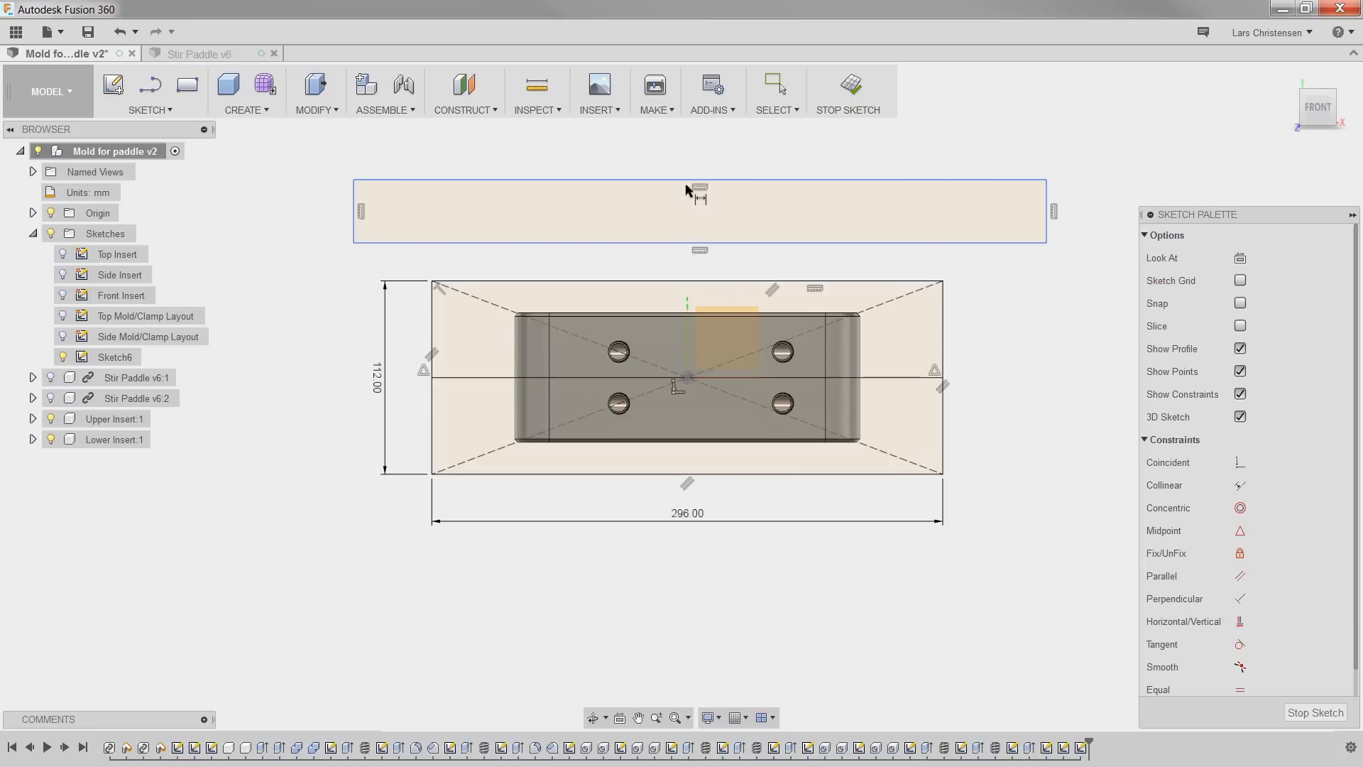
{"action": "left_click", "coordinate": [707, 180]}
{"action": "left_click", "coordinate": [707, 153]}
{"action": "type", "text": "396"}
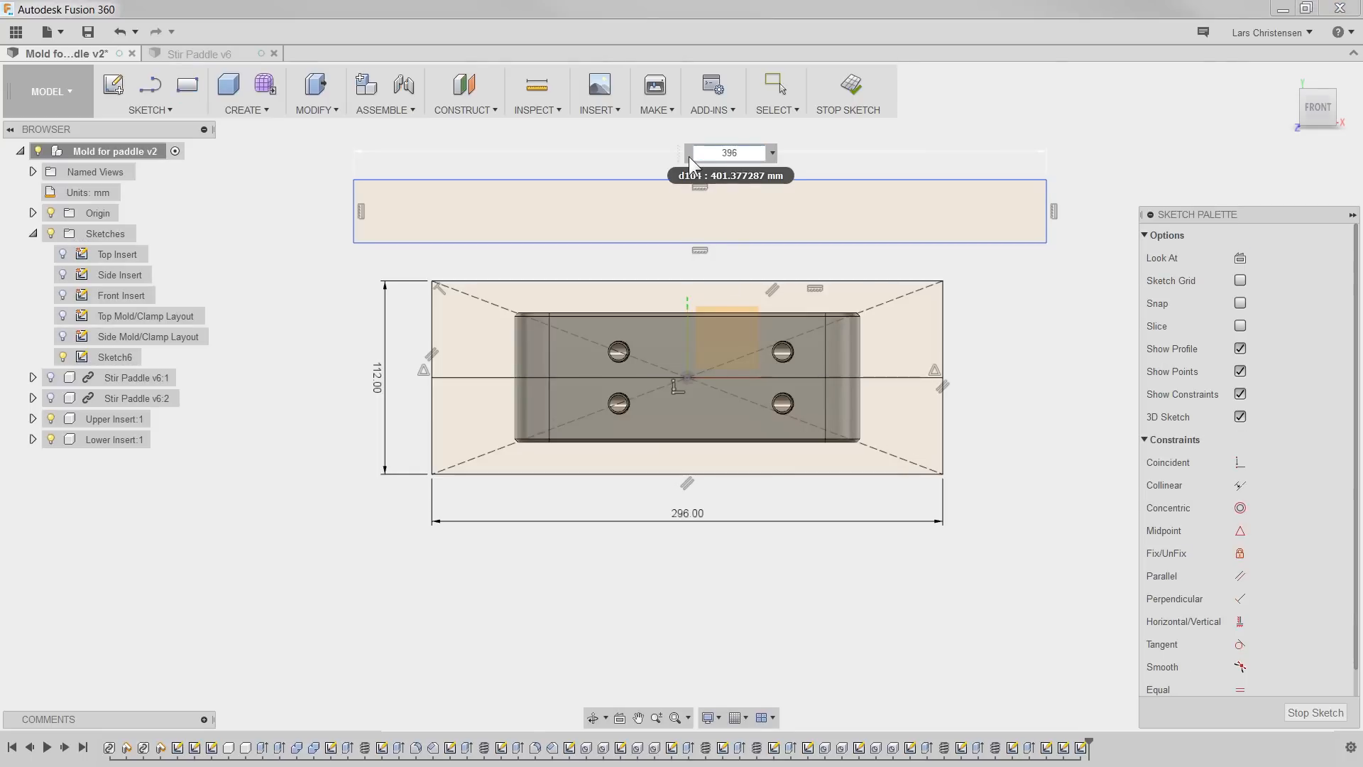
{"action": "key", "text": "Return"}
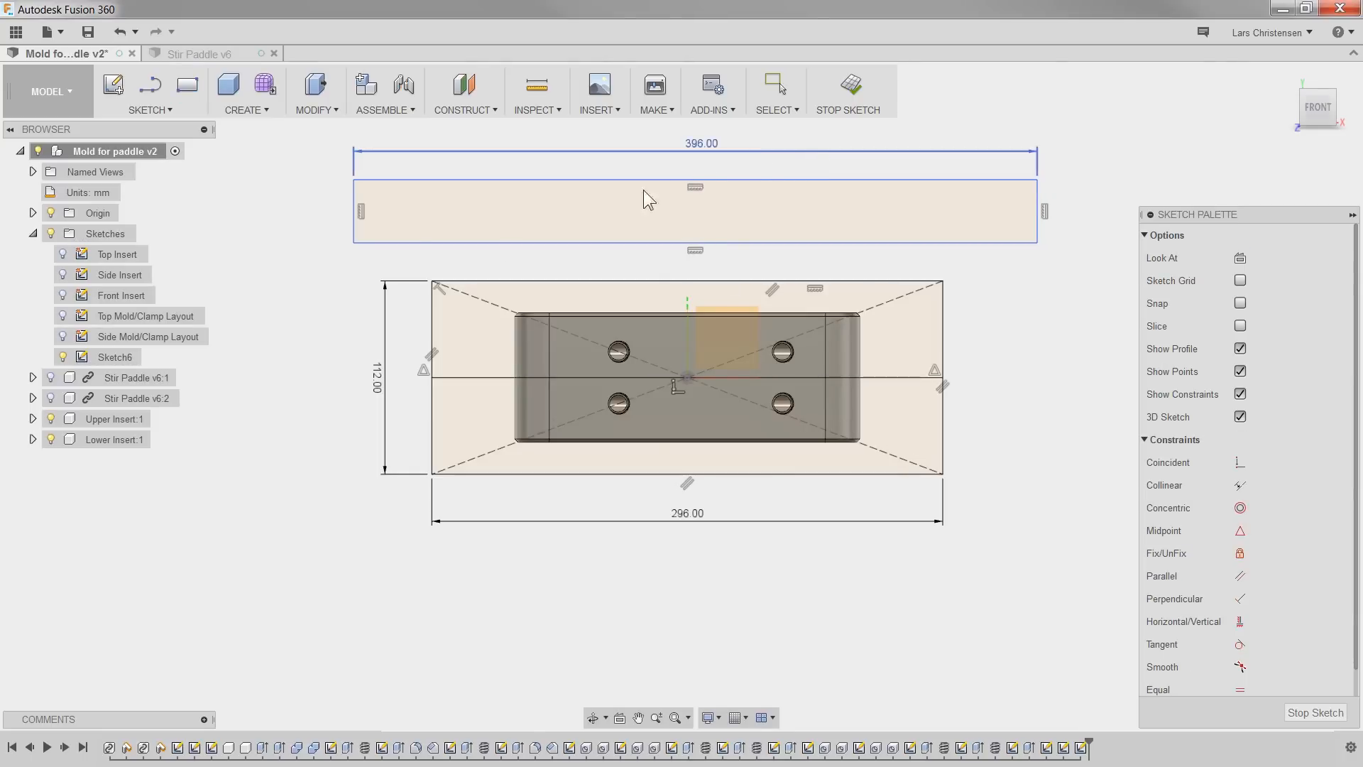
{"action": "left_click", "coordinate": [355, 200]}
{"action": "left_click", "coordinate": [315, 207]}
{"action": "type", "text": "27"}
{"action": "key", "text": "Return"}
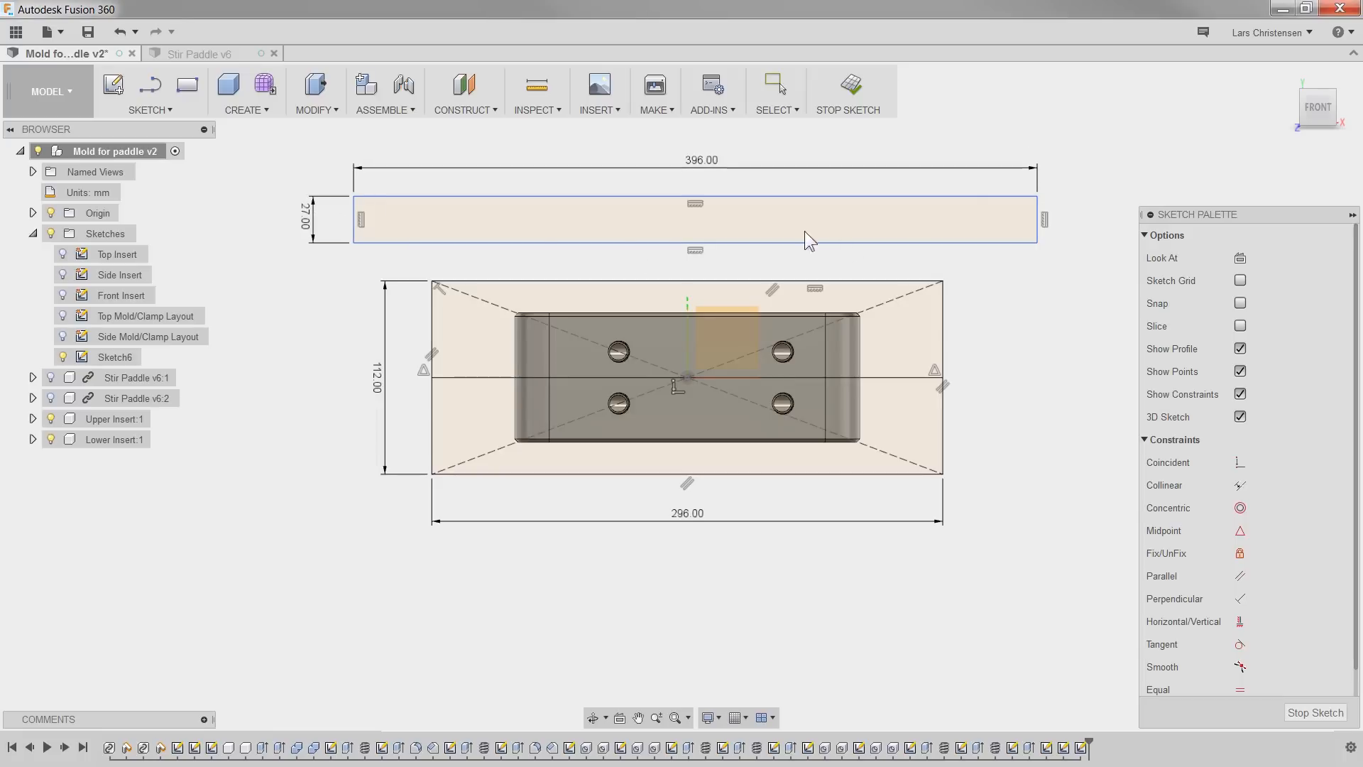
Step: Centre the upper rectangle on the block with a Midpoint constraint between its bottom edge and the block's top edge
{"action": "scroll", "coordinate": [1075, 301], "scroll_direction": "up", "scroll_amount": 1}
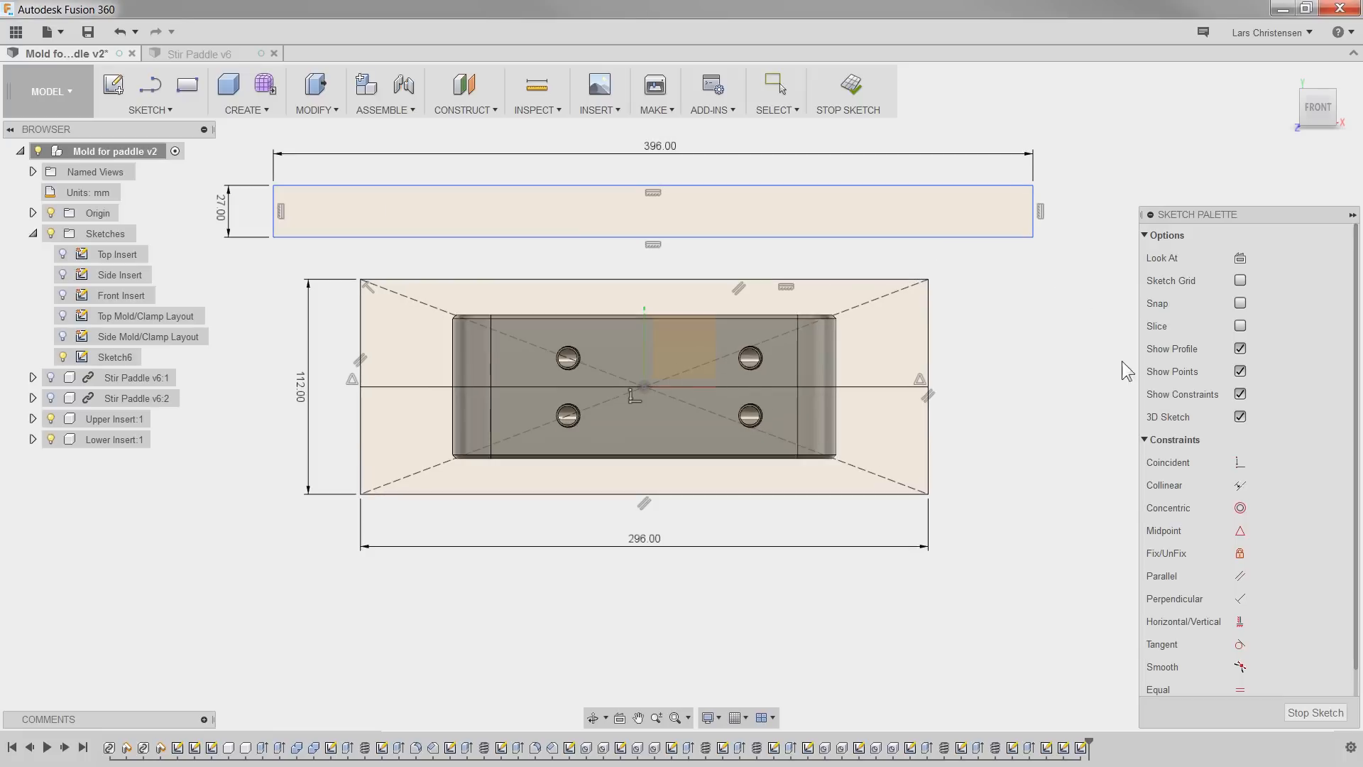
{"action": "left_click", "coordinate": [1240, 485]}
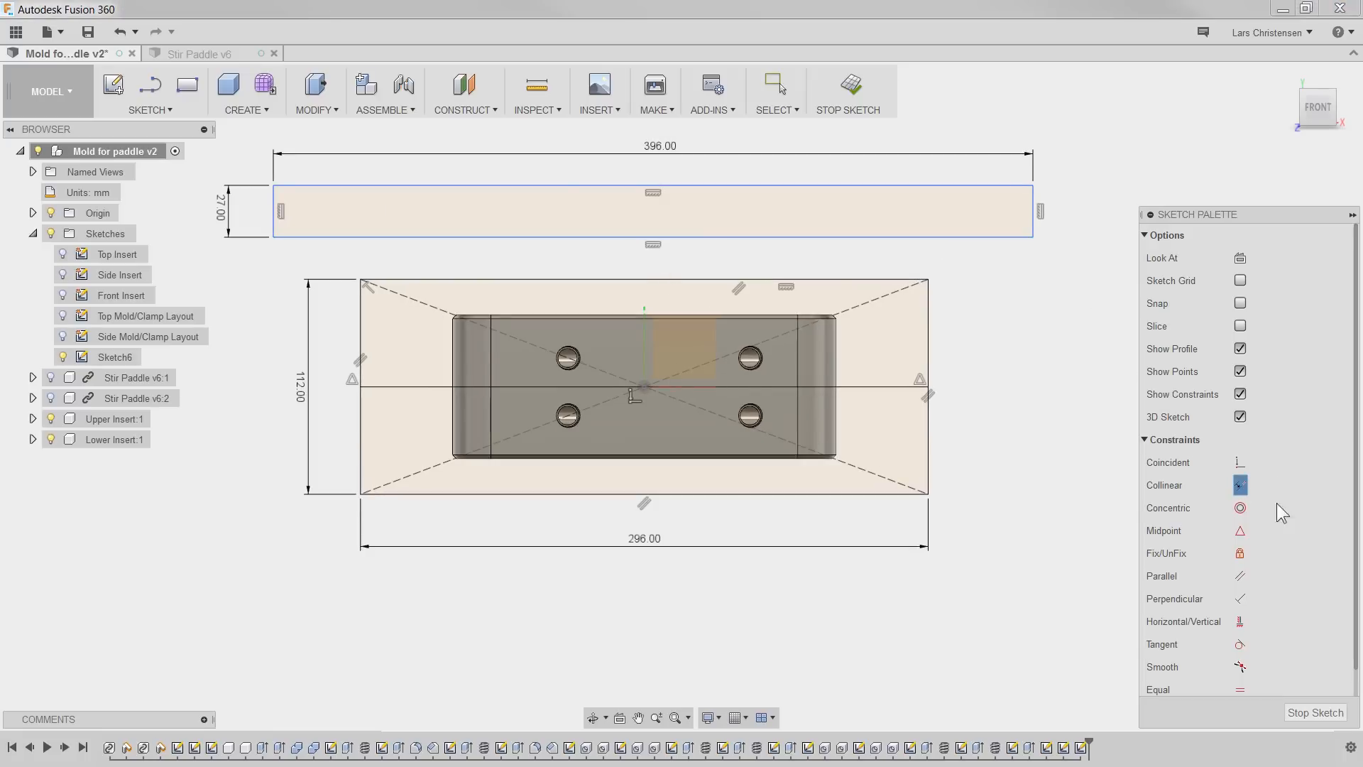
{"action": "left_click", "coordinate": [1240, 531]}
{"action": "left_click", "coordinate": [652, 238]}
{"action": "left_click", "coordinate": [628, 282]}
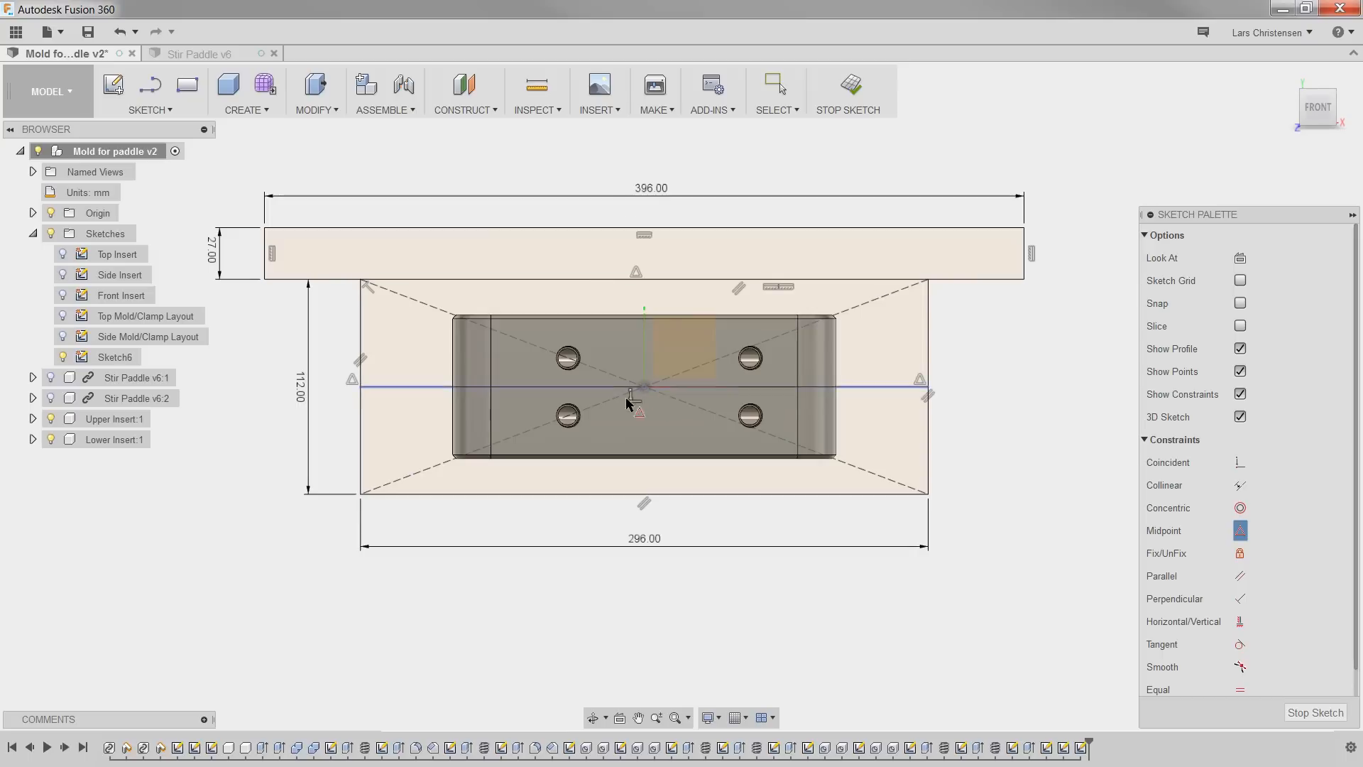
Step: Sketch a rectangle about 44 mm high beneath the block, starting at its lower-left corner and running slightly past its right edge
{"action": "scroll", "coordinate": [512, 612], "scroll_direction": "up", "scroll_amount": 2}
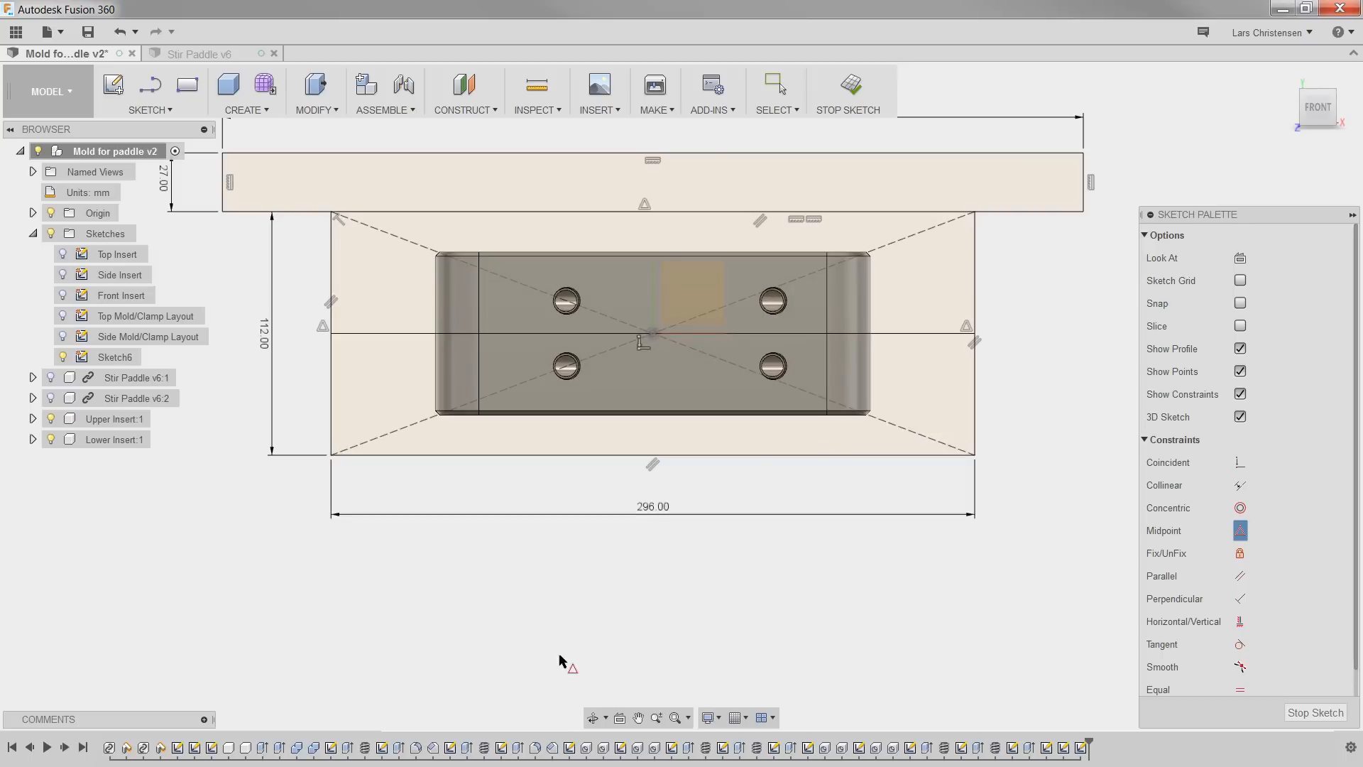
{"action": "key", "text": "s"}
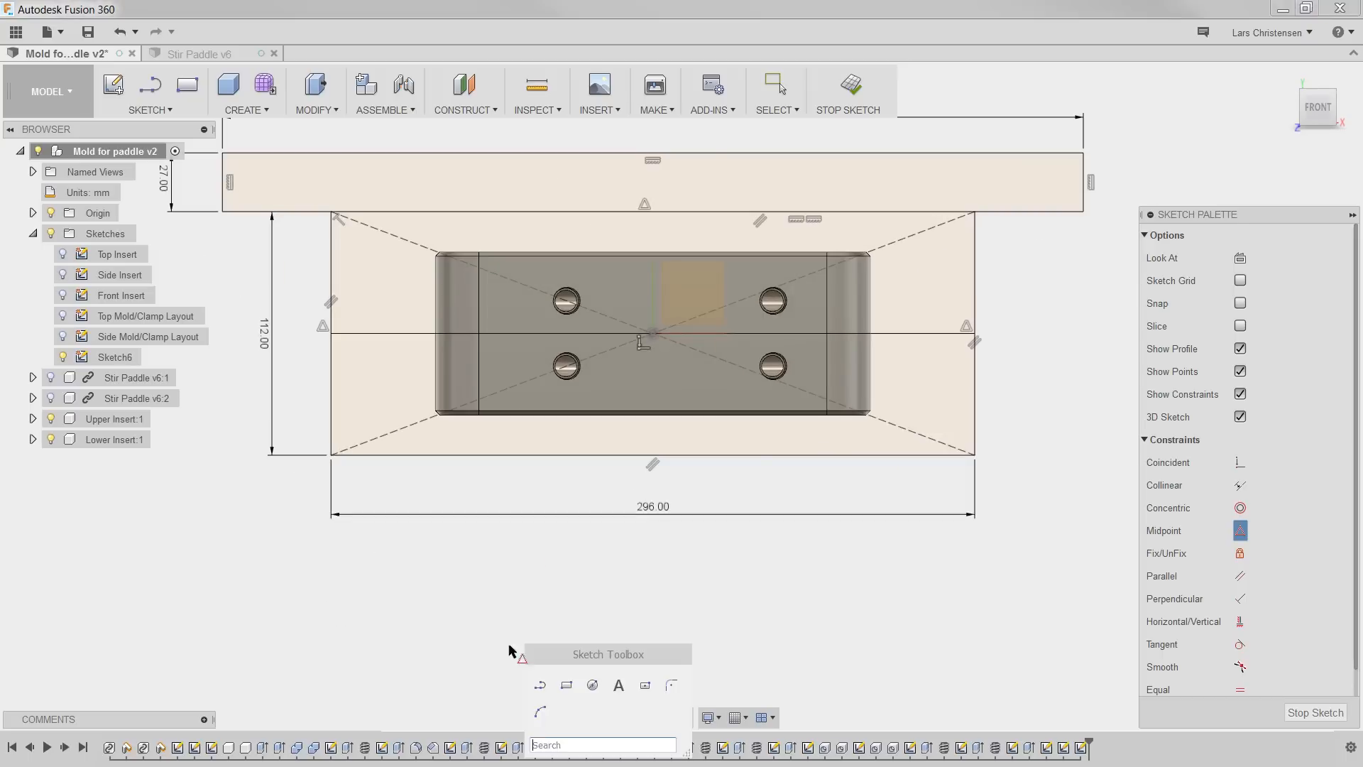
{"action": "left_click", "coordinate": [566, 684]}
{"action": "left_click", "coordinate": [331, 454]}
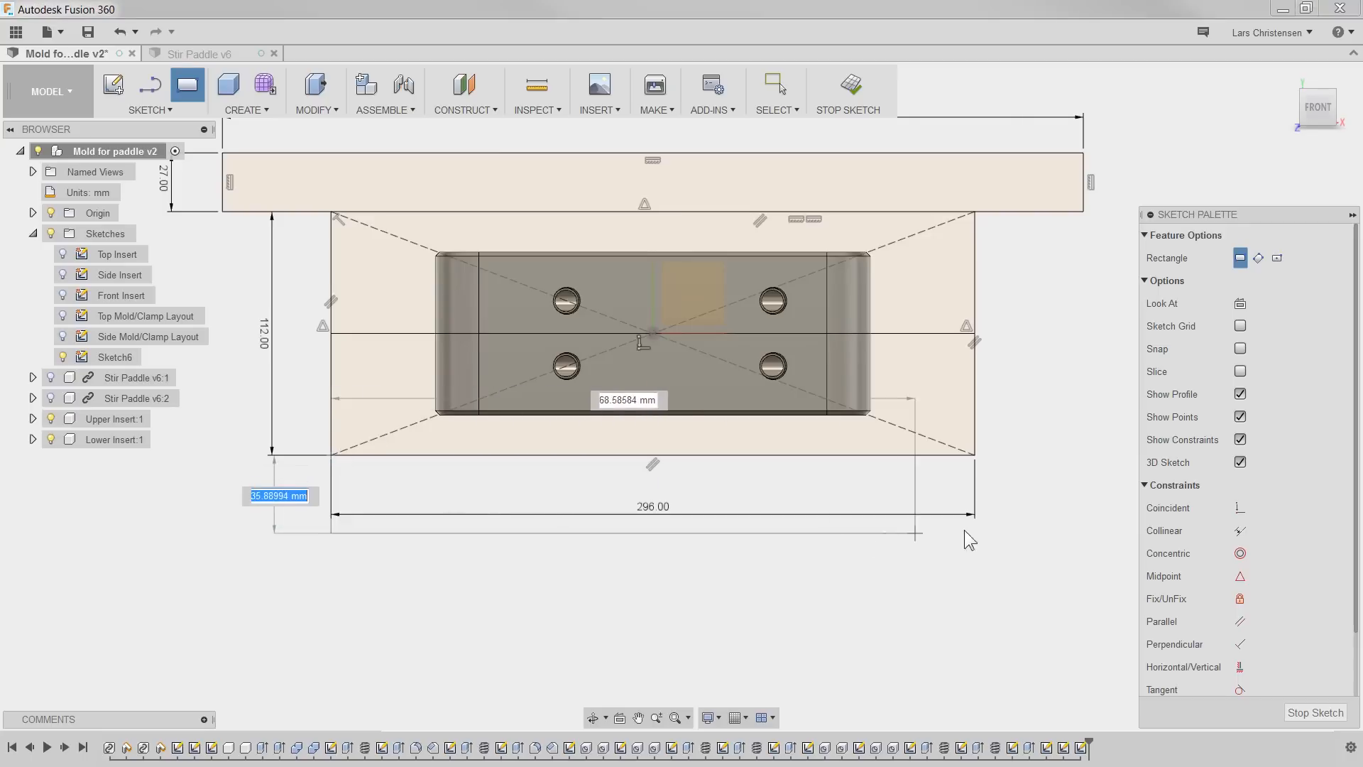
{"action": "left_click", "coordinate": [993, 550]}
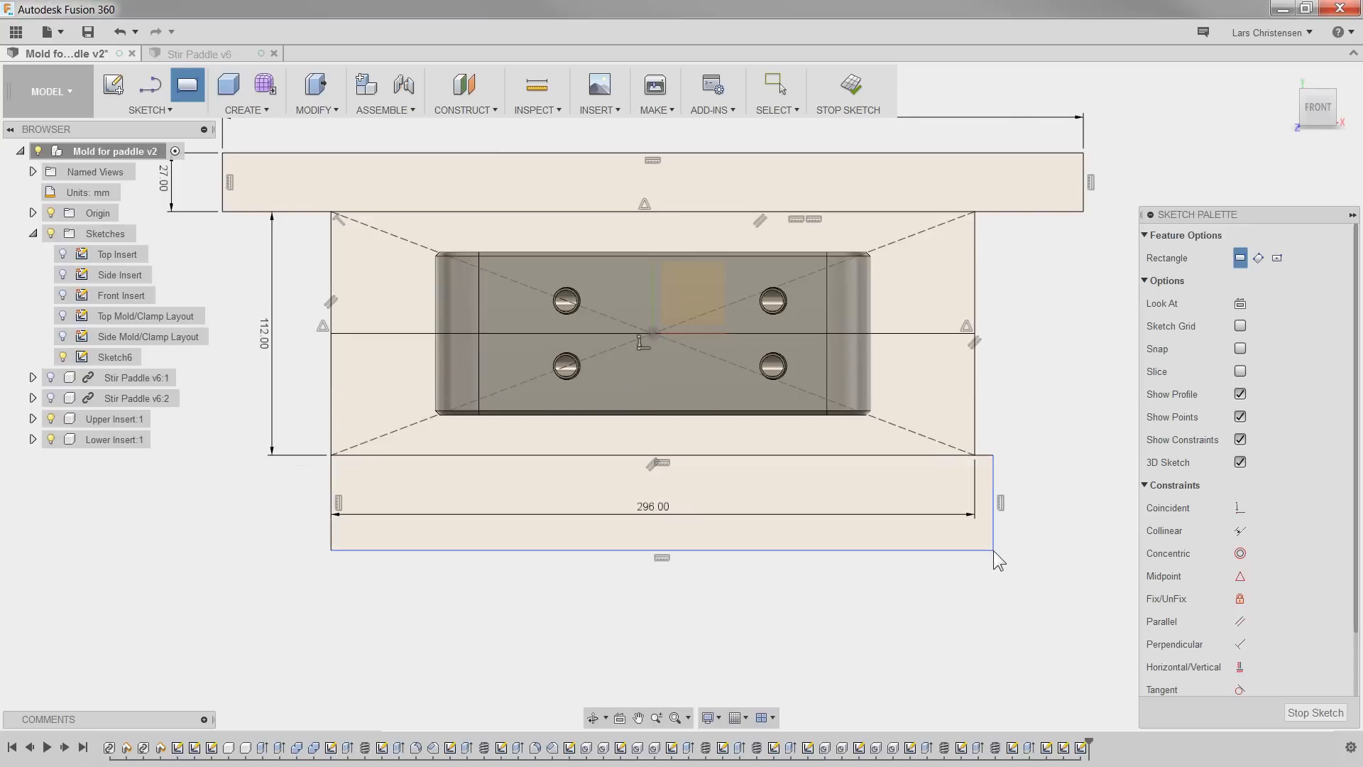
Step: Set the height of the rectangle beneath the block to 27 mm
{"action": "key", "text": "d"}
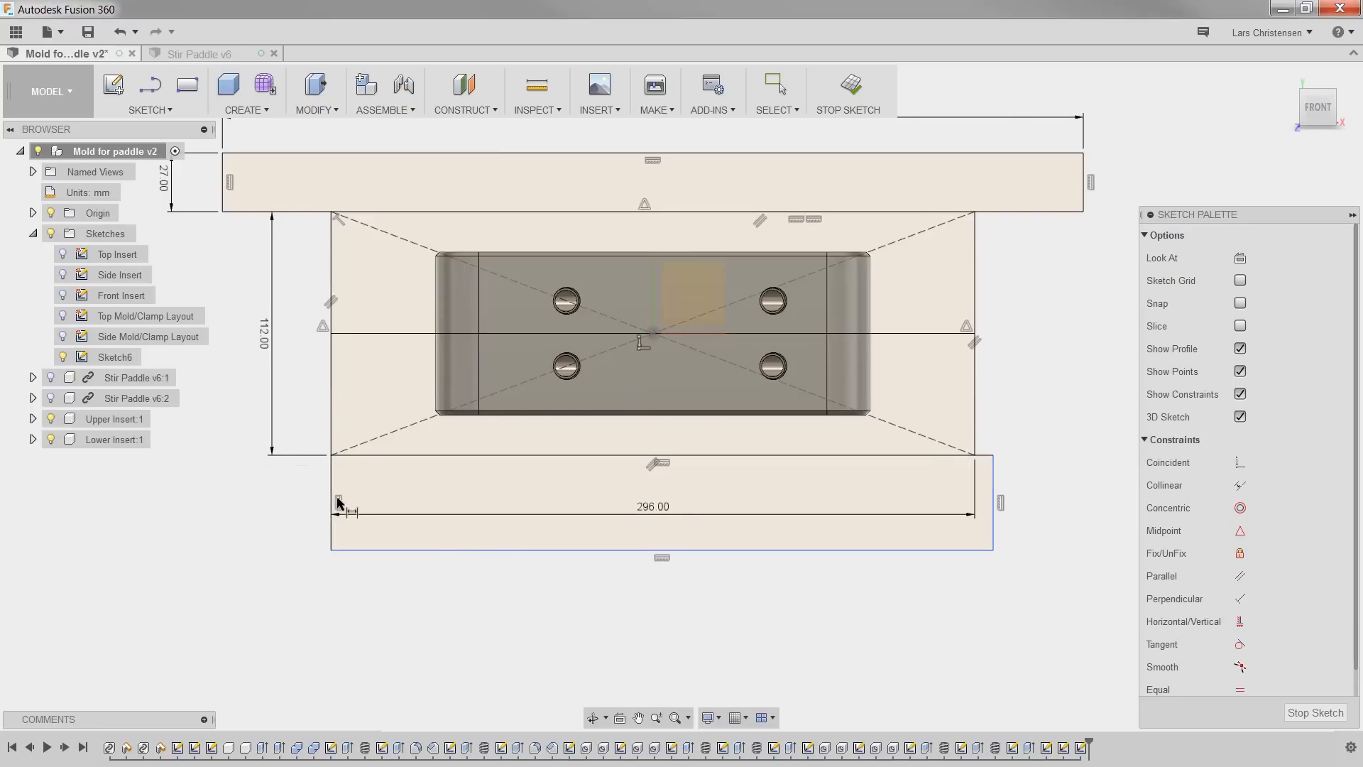
{"action": "left_click", "coordinate": [329, 501]}
{"action": "left_click", "coordinate": [268, 500]}
{"action": "type", "text": "27"}
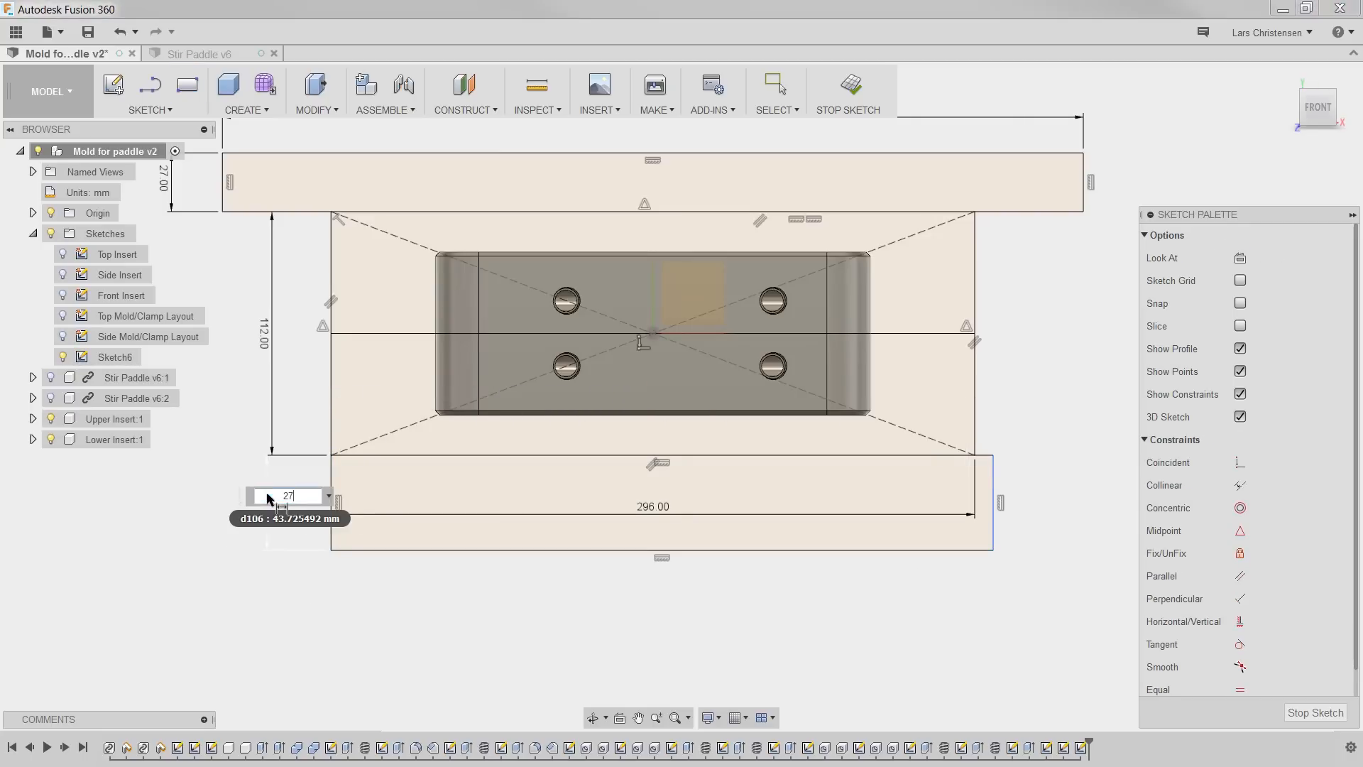
{"action": "key", "text": "Return"}
Step: Constrain the lower rectangle's right edge collinear with the block's right edge
{"action": "left_click", "coordinate": [1239, 485]}
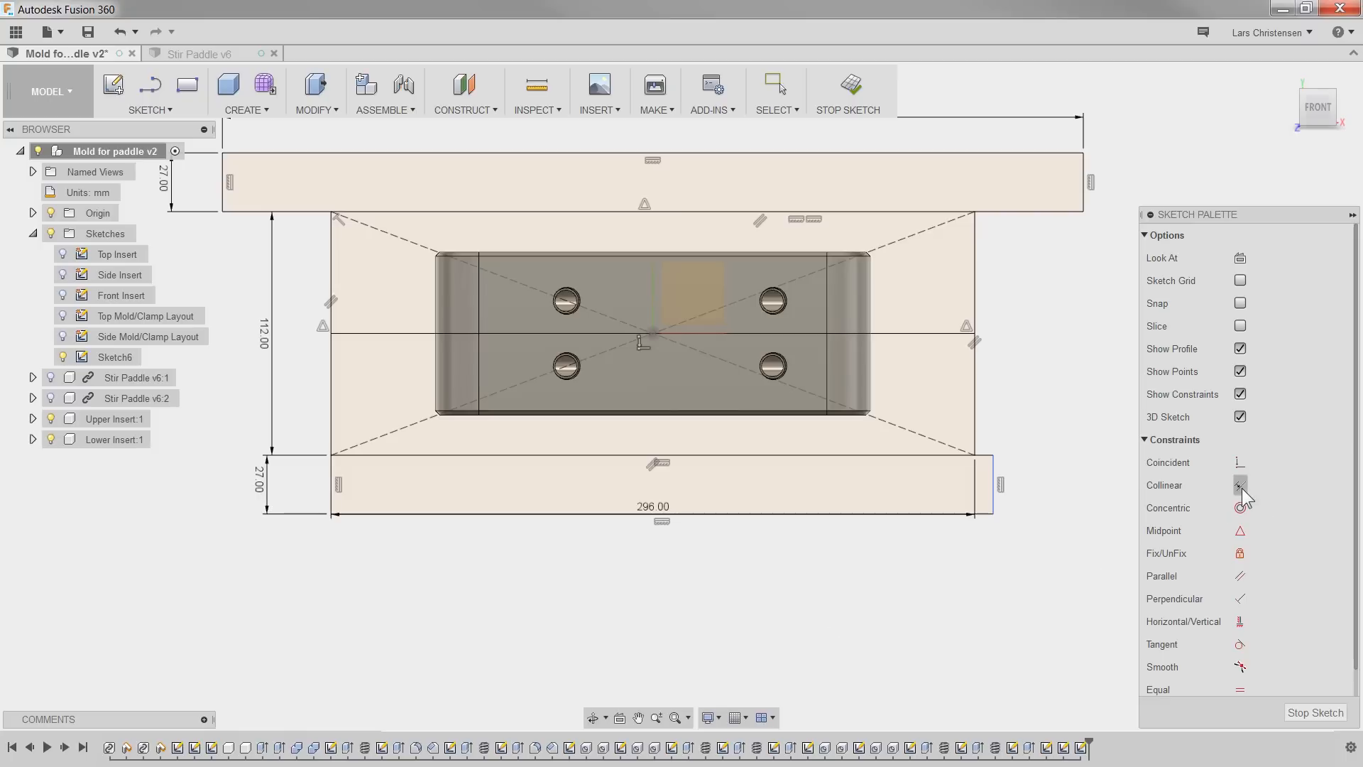
{"action": "left_click", "coordinate": [993, 490]}
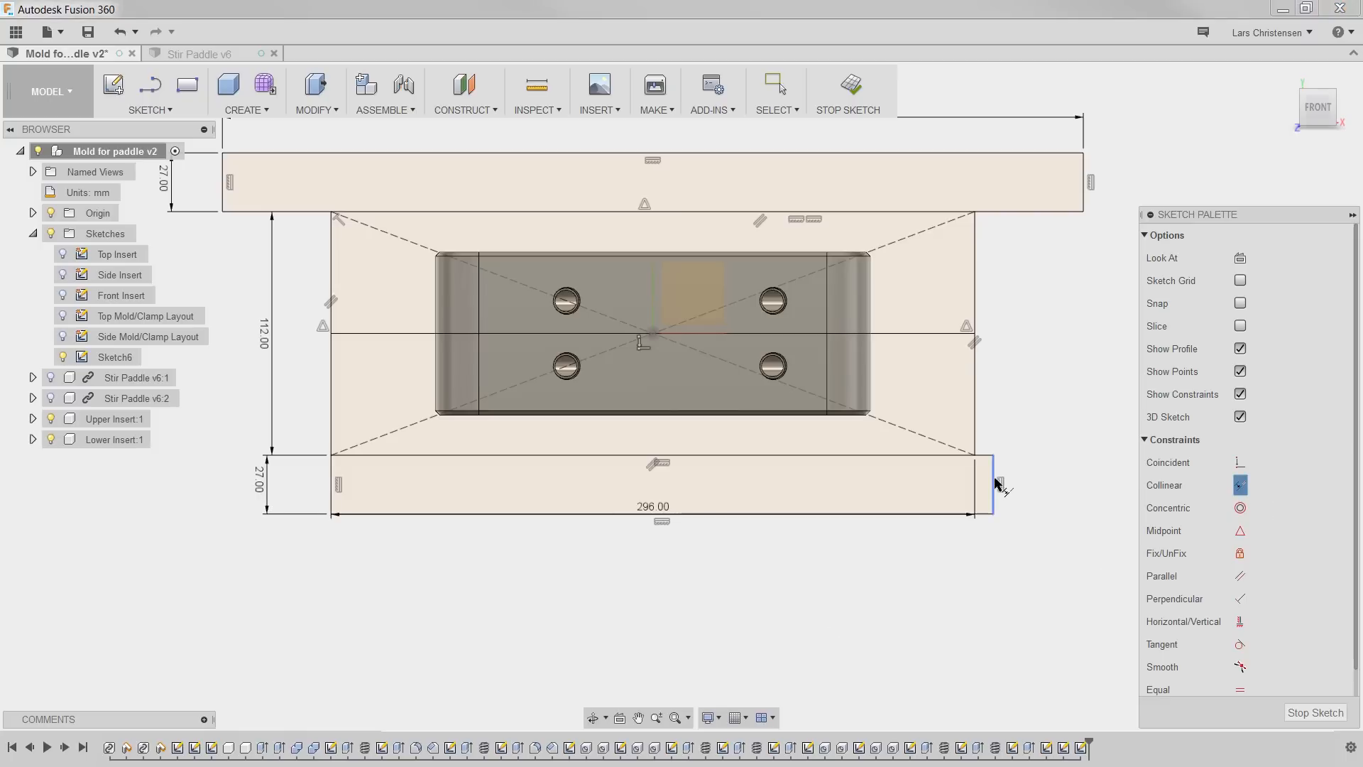
{"action": "left_click", "coordinate": [976, 426]}
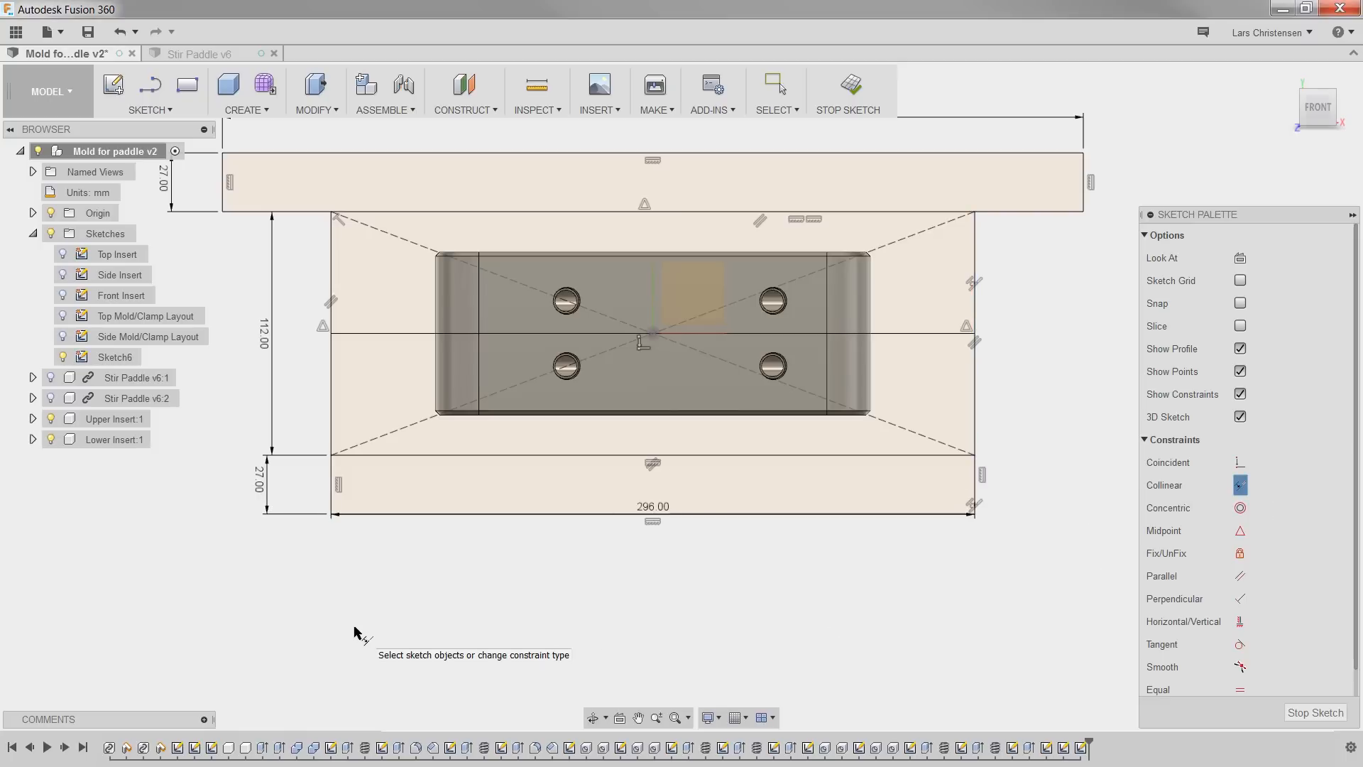
Step: Draw a leg rectangle 50 mm wide and 56 mm high downward from the lower 27 mm rectangle's bottom-left corner
{"action": "key", "text": "s"}
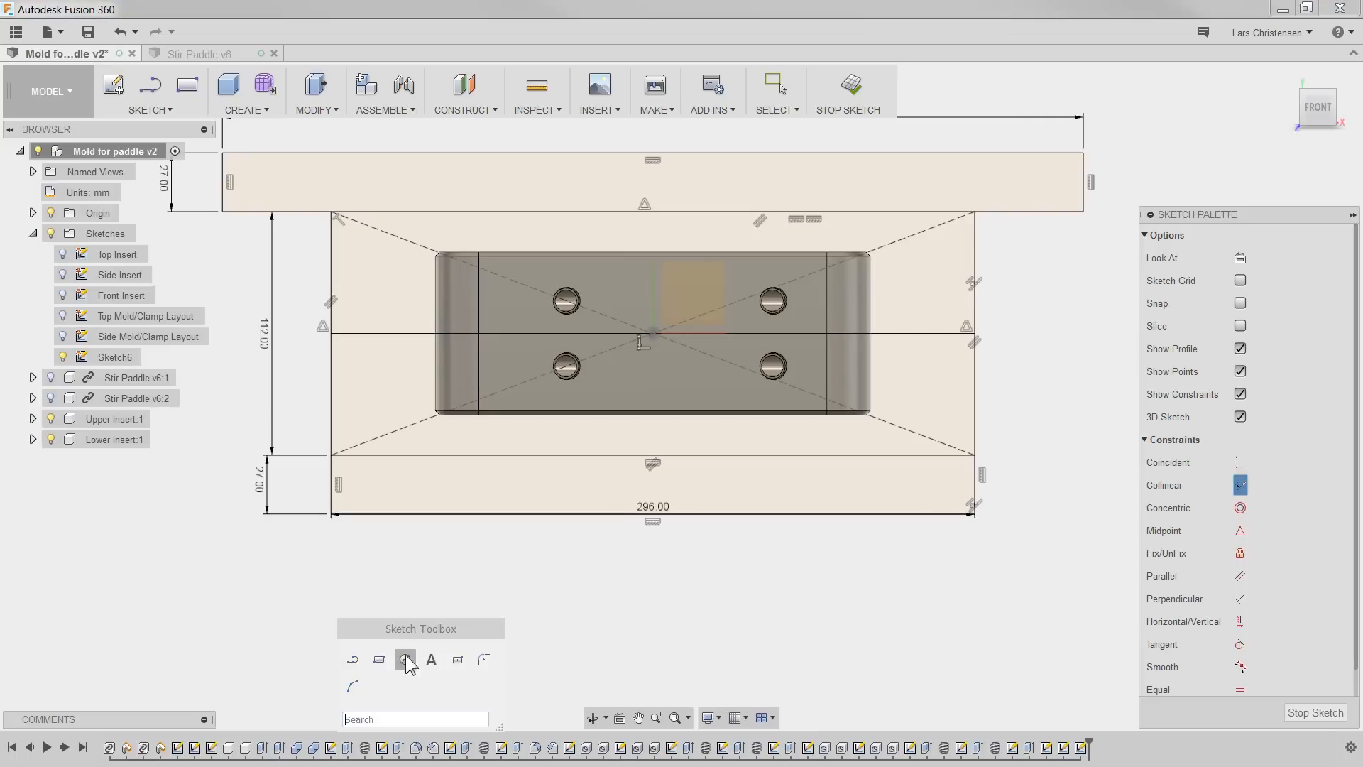
{"action": "left_click", "coordinate": [383, 662]}
{"action": "left_click", "coordinate": [330, 514]}
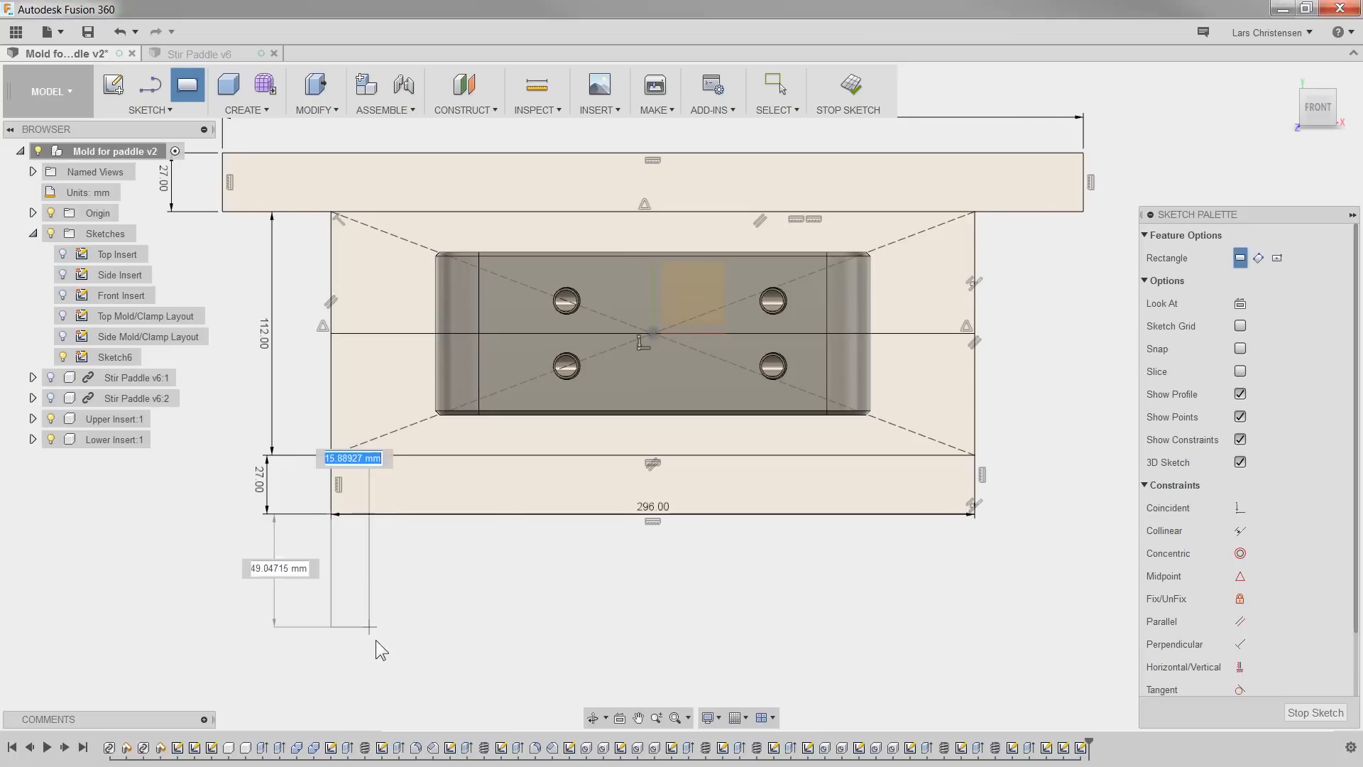
{"action": "type", "text": "50."}
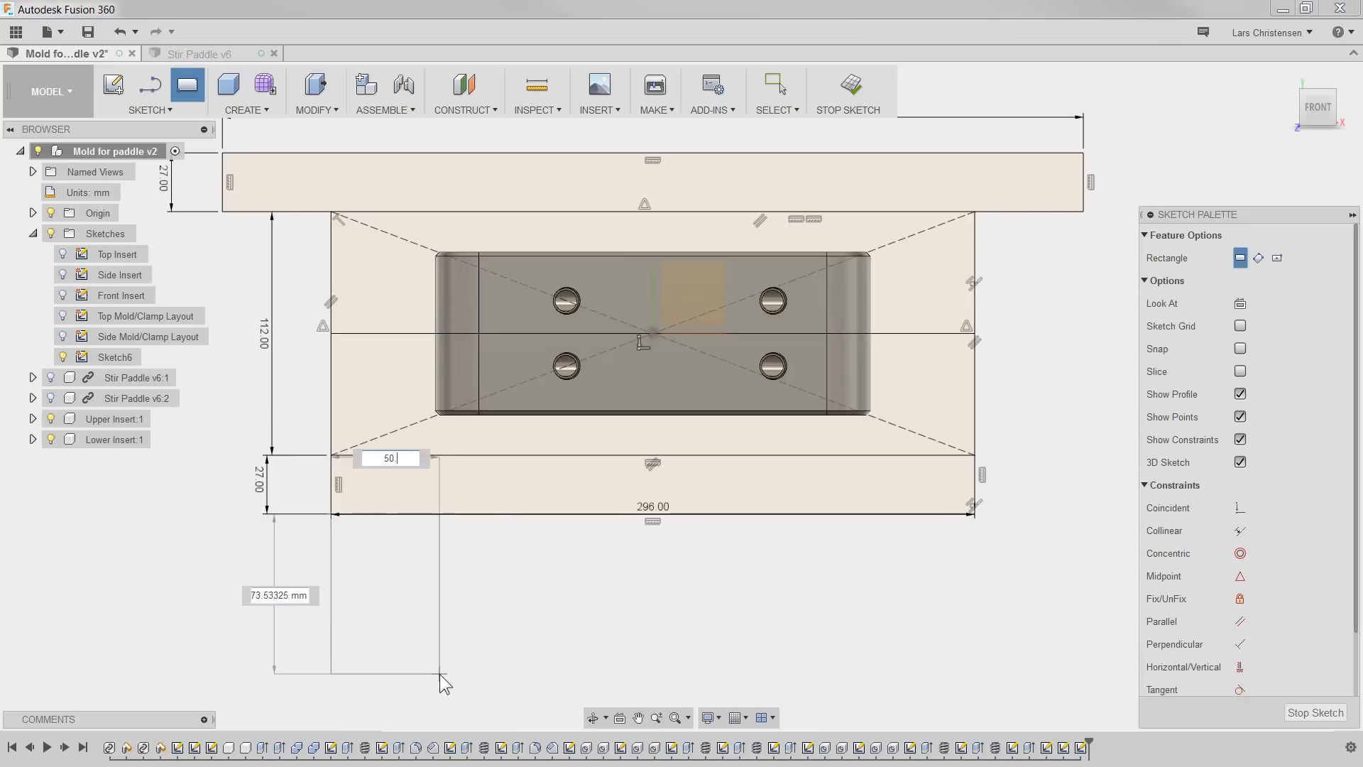
{"action": "key", "text": "Tab"}
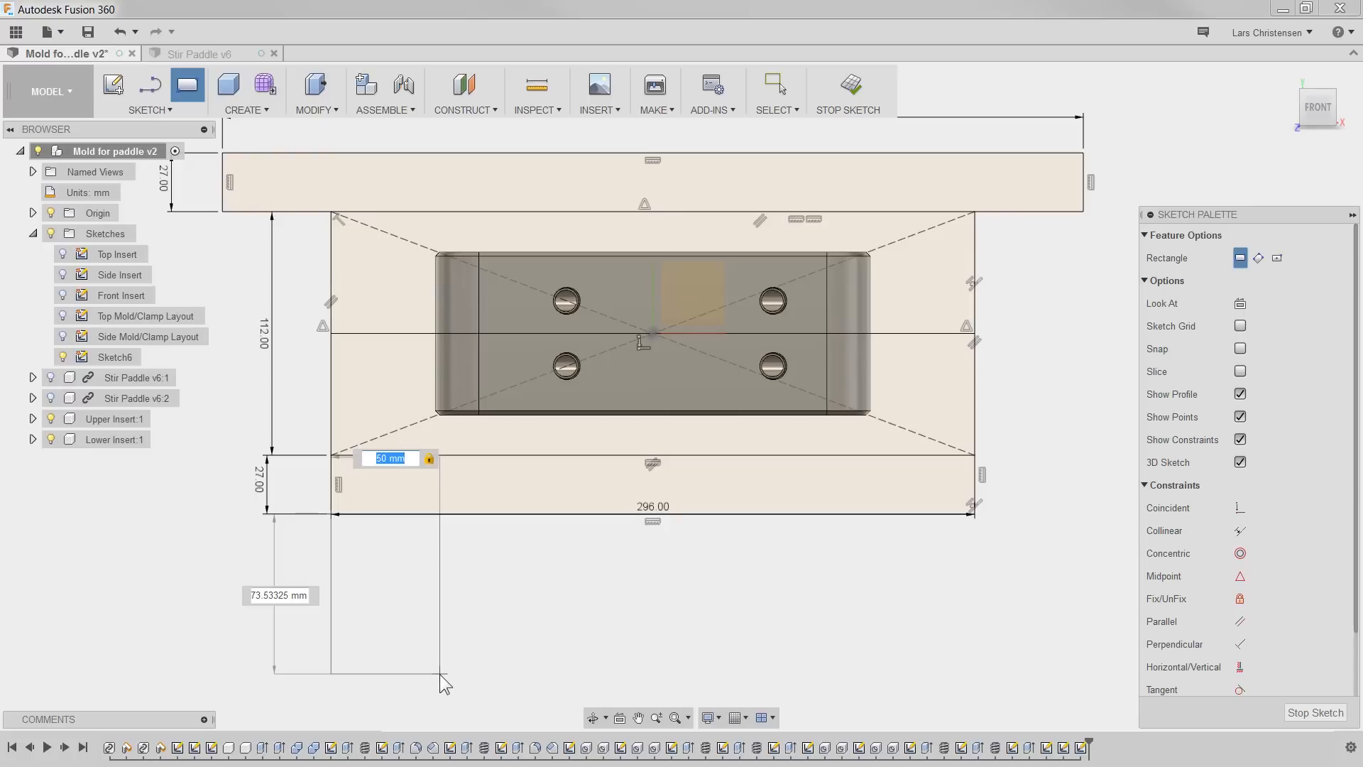
{"action": "key", "text": "Tab"}
{"action": "type", "text": "56"}
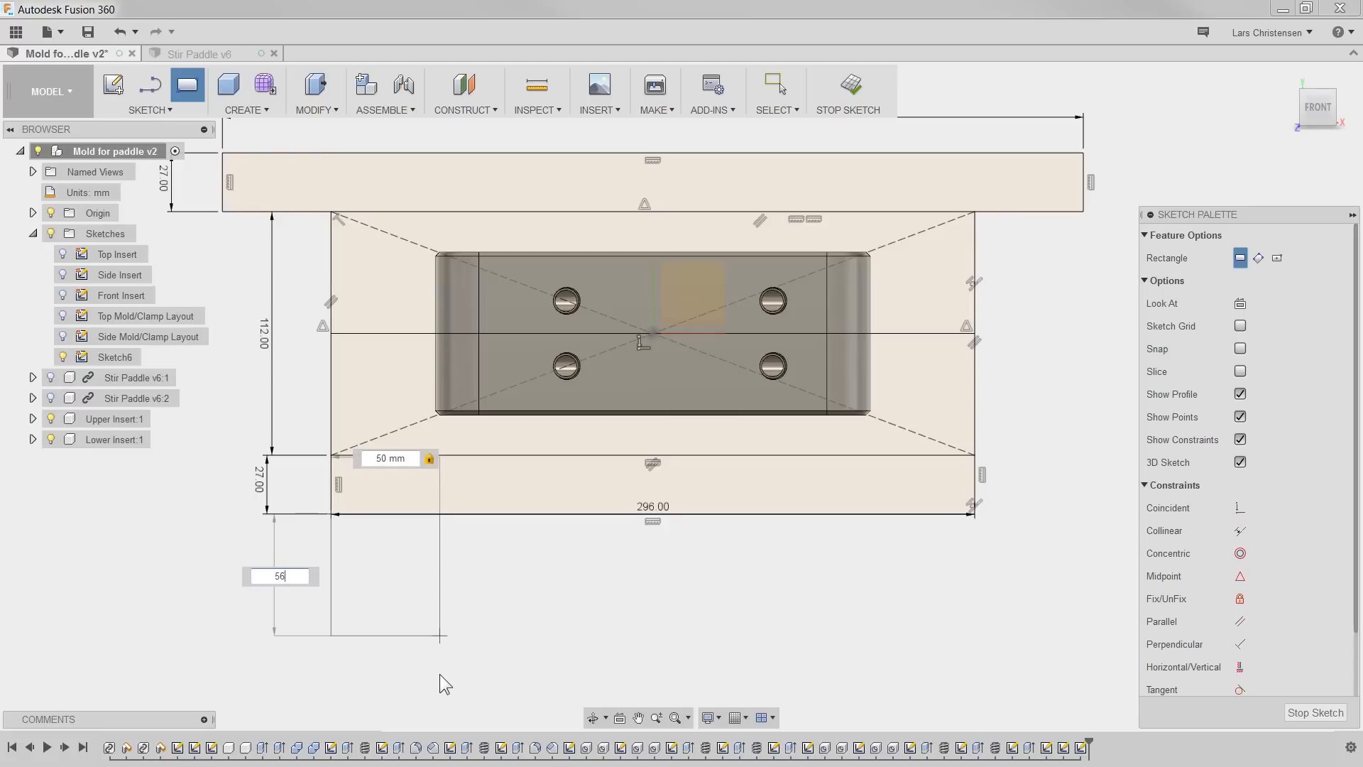
{"action": "key", "text": "Return"}
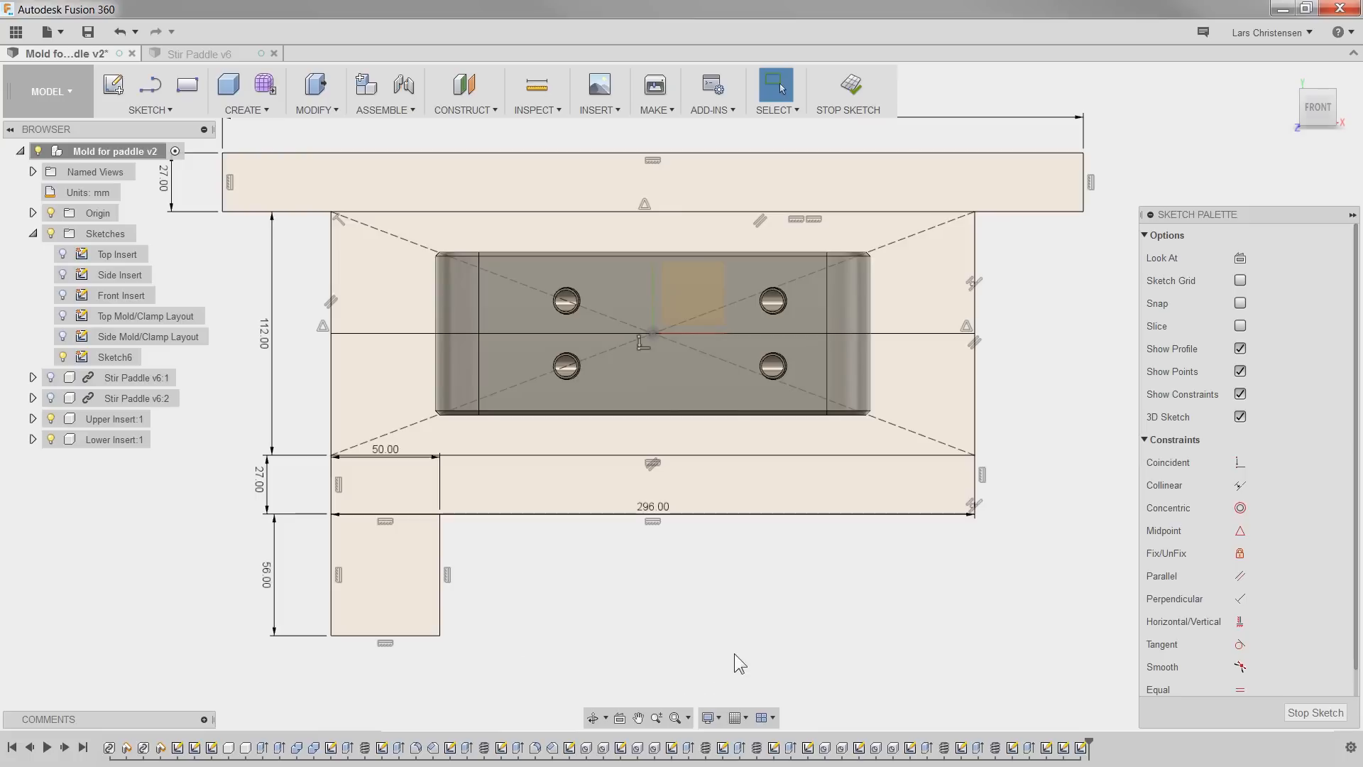
Step: Draw a matching 50 mm wide, 56 mm high leg rectangle downward from the lower 27 mm rectangle's bottom-right corner
{"action": "key", "text": "s"}
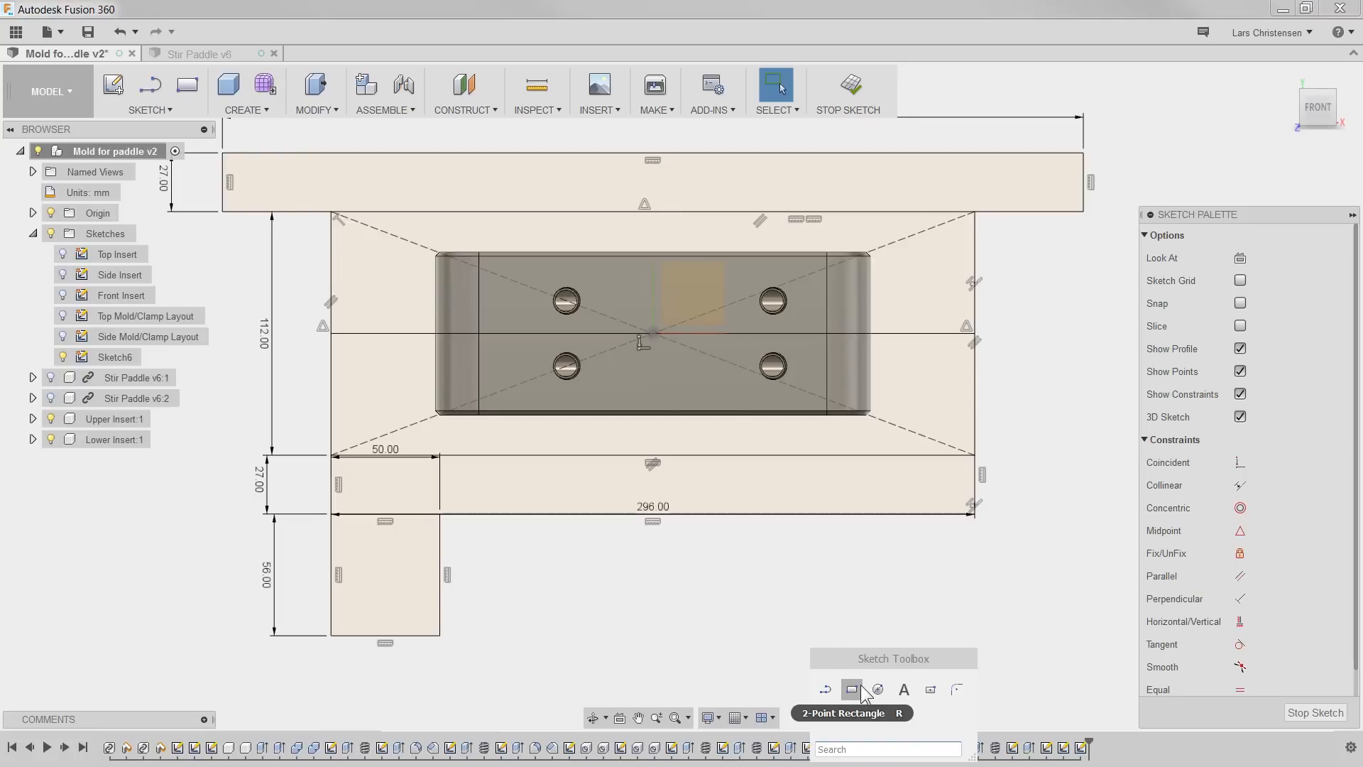
{"action": "left_click", "coordinate": [858, 688]}
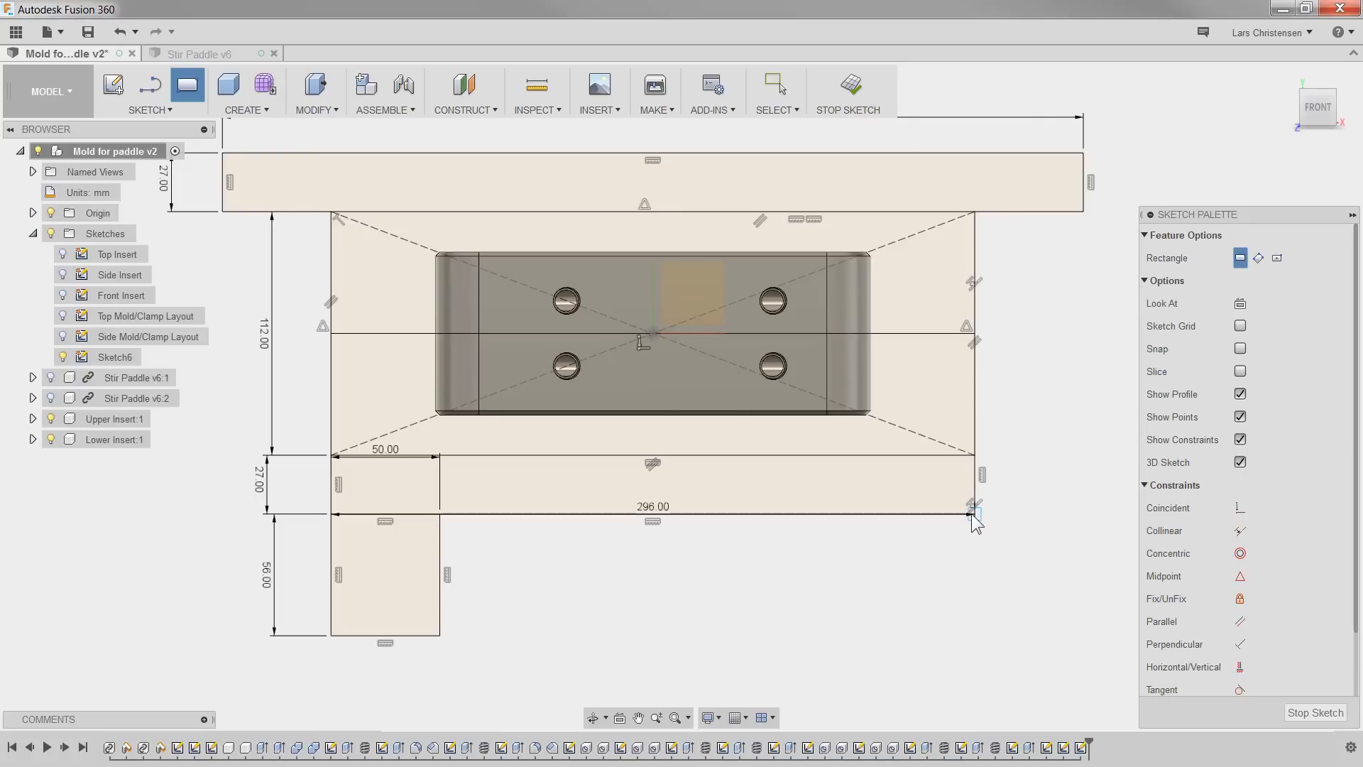
{"action": "left_click", "coordinate": [974, 514]}
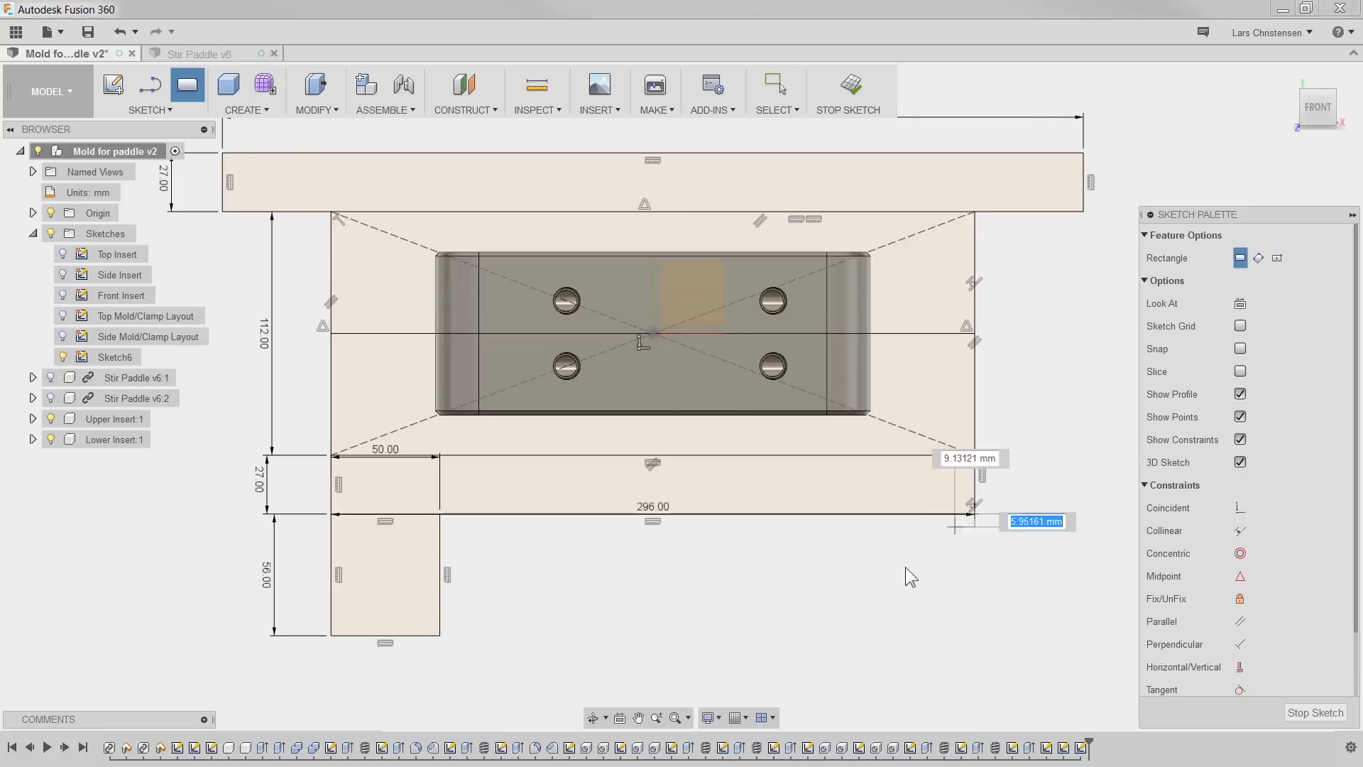
{"action": "type", "text": "56"}
{"action": "key", "text": "Tab"}
{"action": "type", "text": "50"}
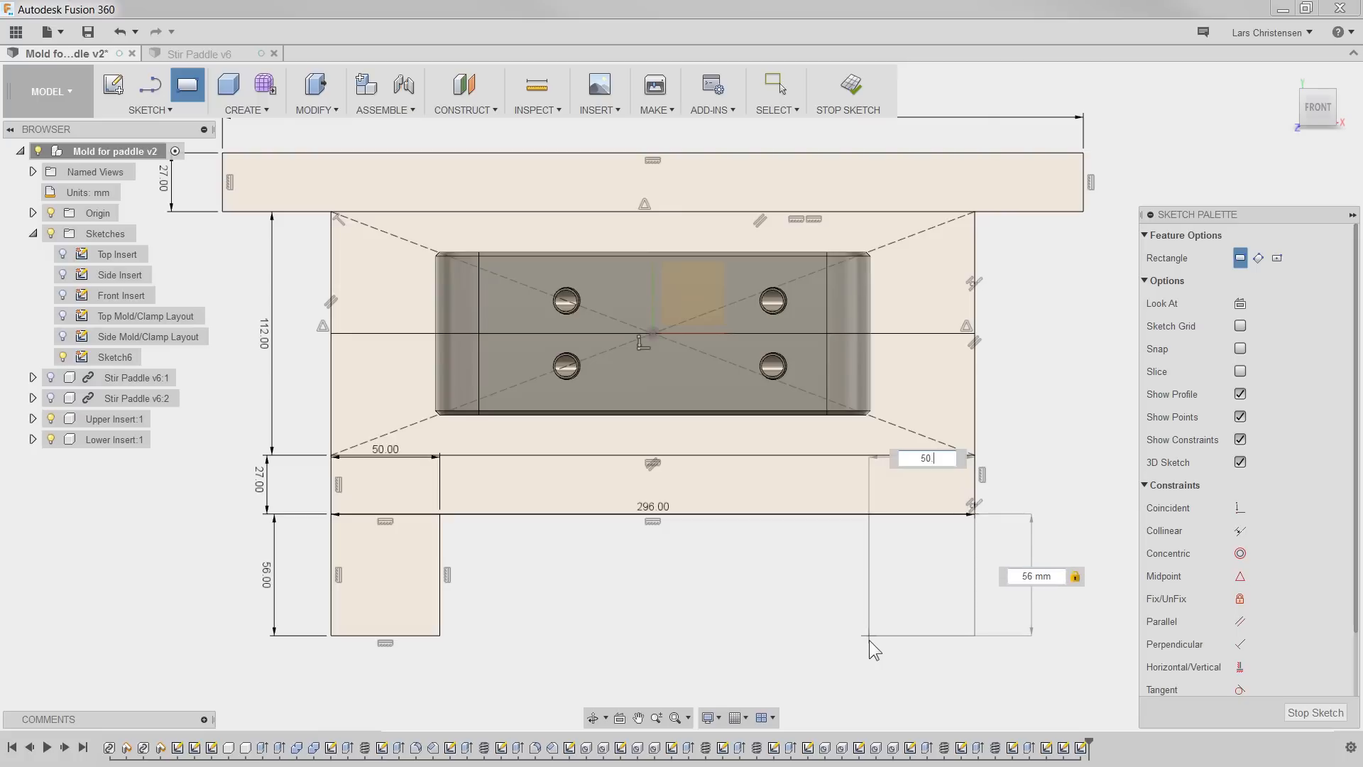
{"action": "key", "text": "Return"}
{"action": "scroll", "coordinate": [685, 658], "scroll_direction": "down", "scroll_amount": 3}
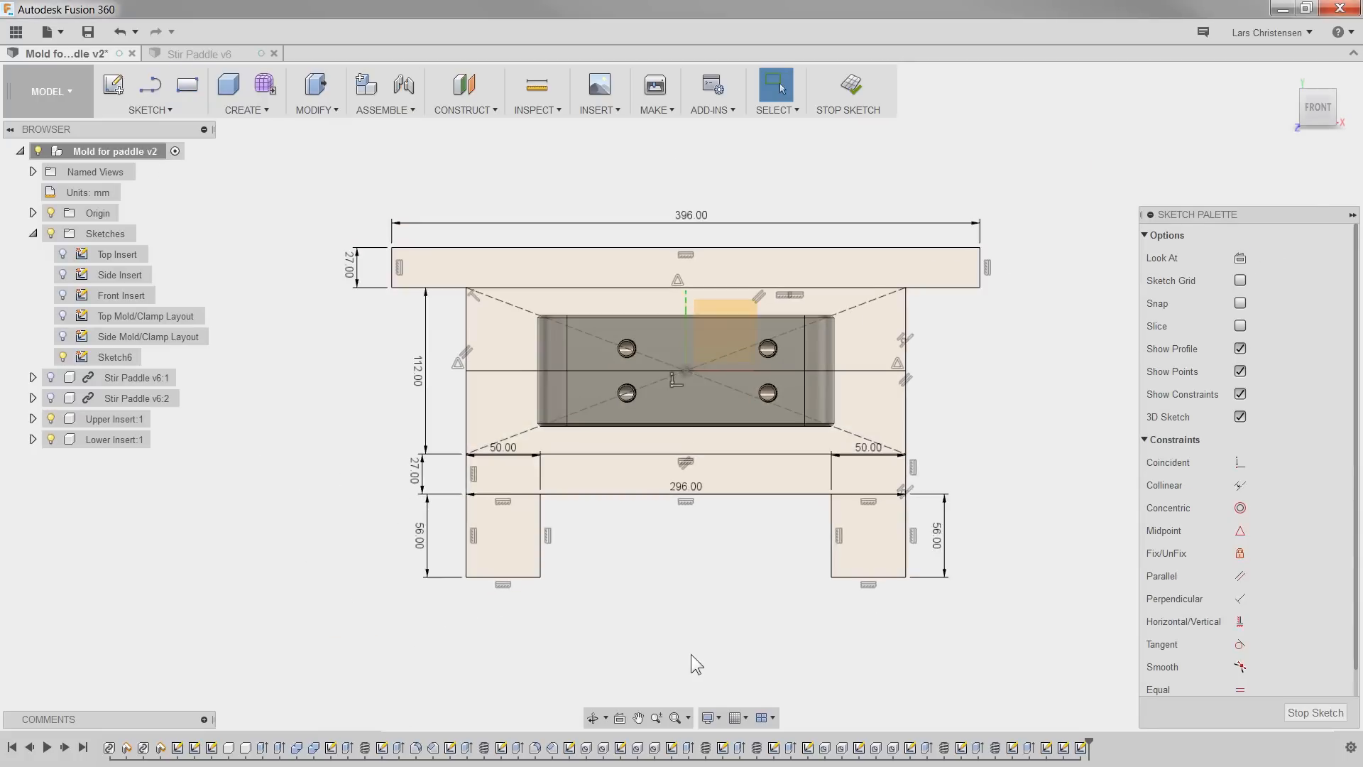
Step: Draw a separate base plate rectangle 396 mm wide and 27 mm high below the two legs
{"action": "scroll", "coordinate": [695, 638], "scroll_direction": "up", "scroll_amount": 5}
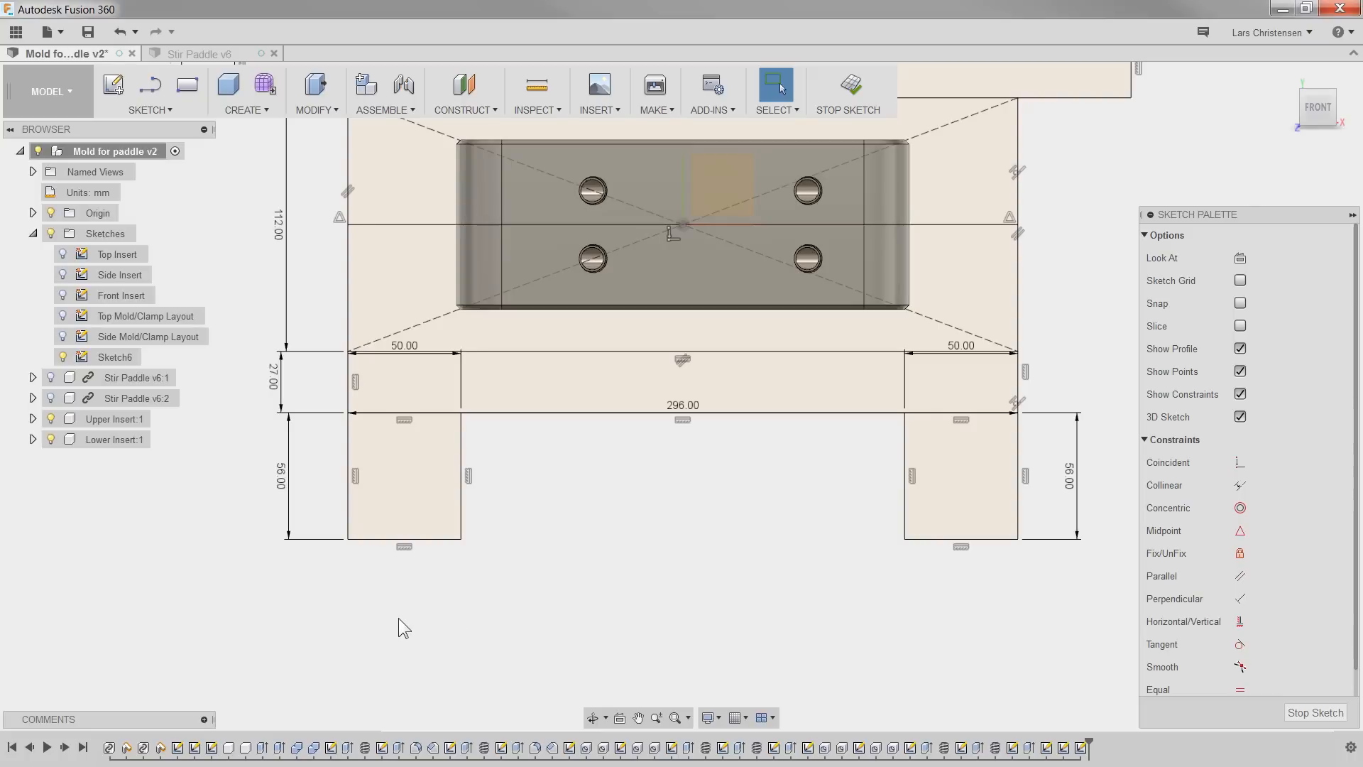
{"action": "key", "text": "s"}
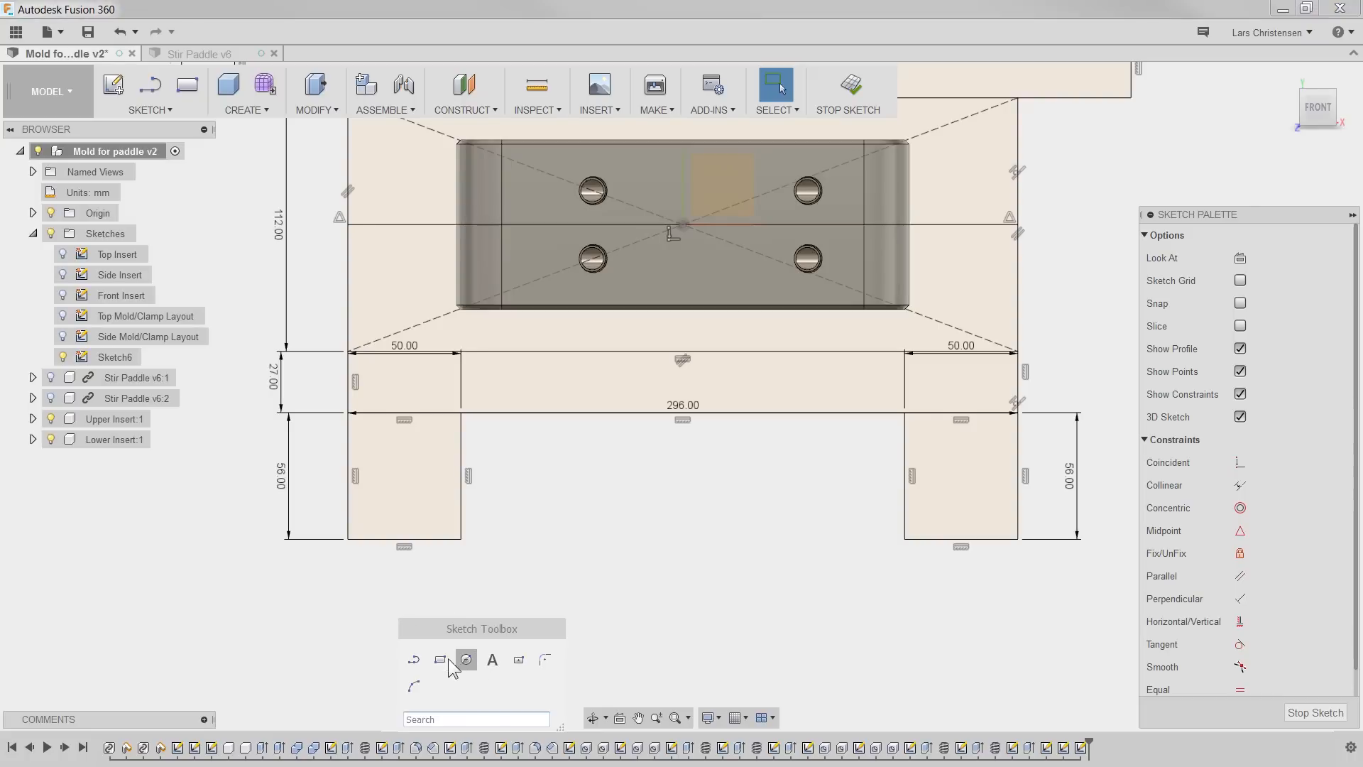
{"action": "left_click", "coordinate": [444, 661]}
{"action": "left_click", "coordinate": [305, 638]}
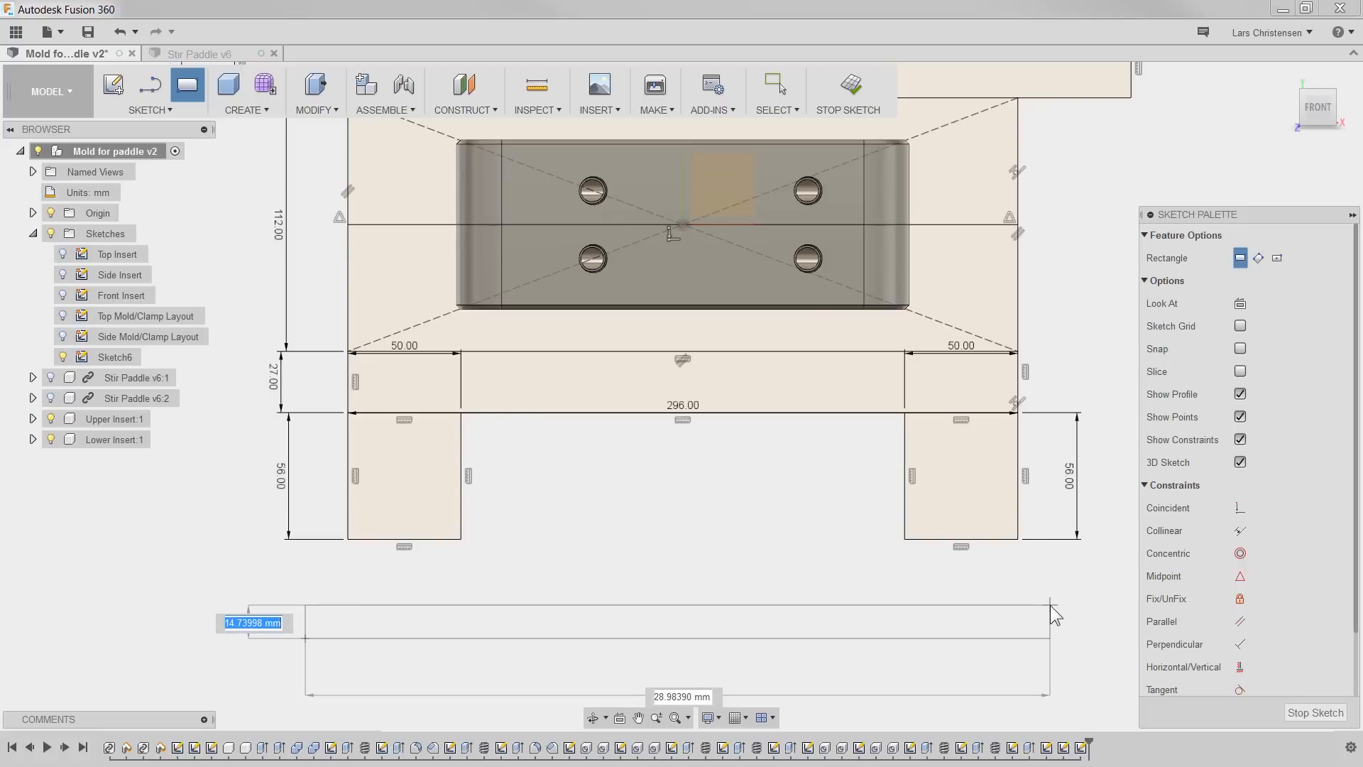
{"action": "type", "text": "27"}
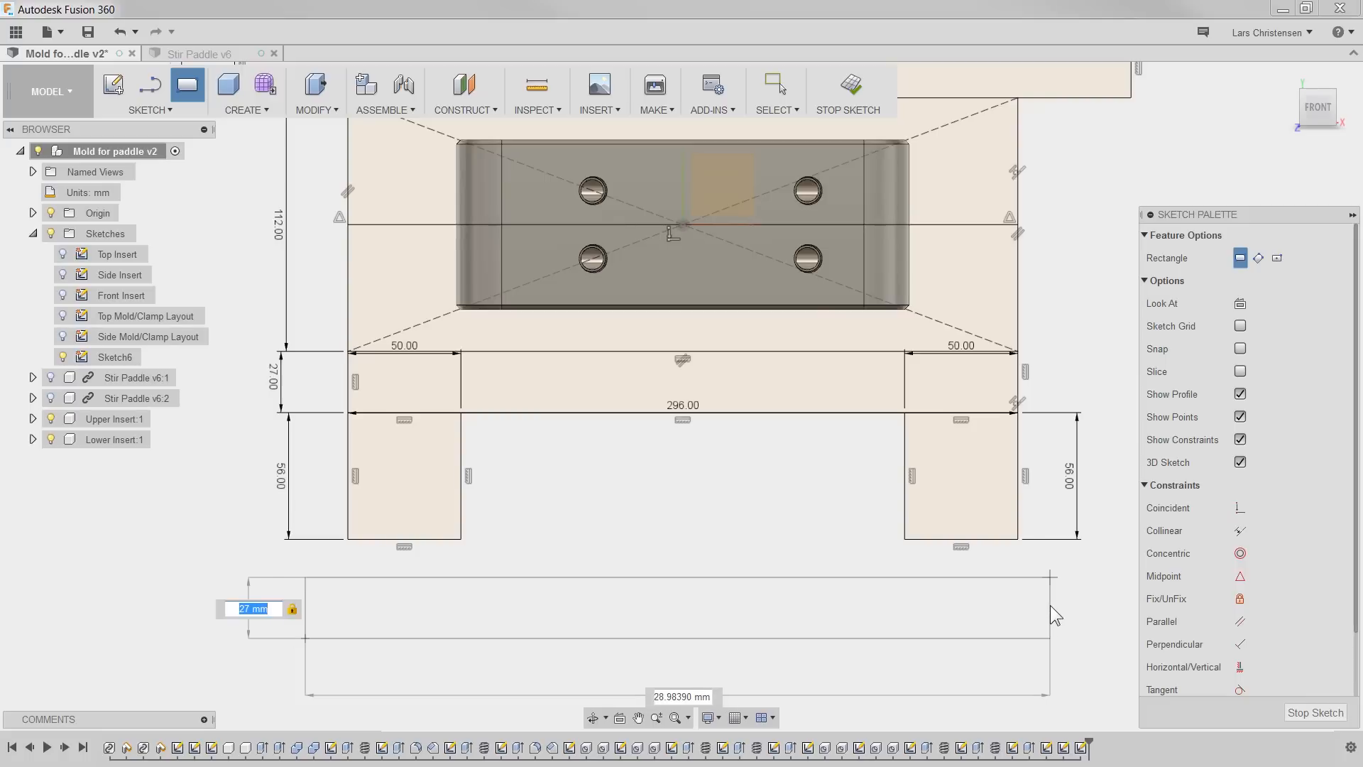
{"action": "key", "text": "Tab"}
{"action": "type", "text": "396"}
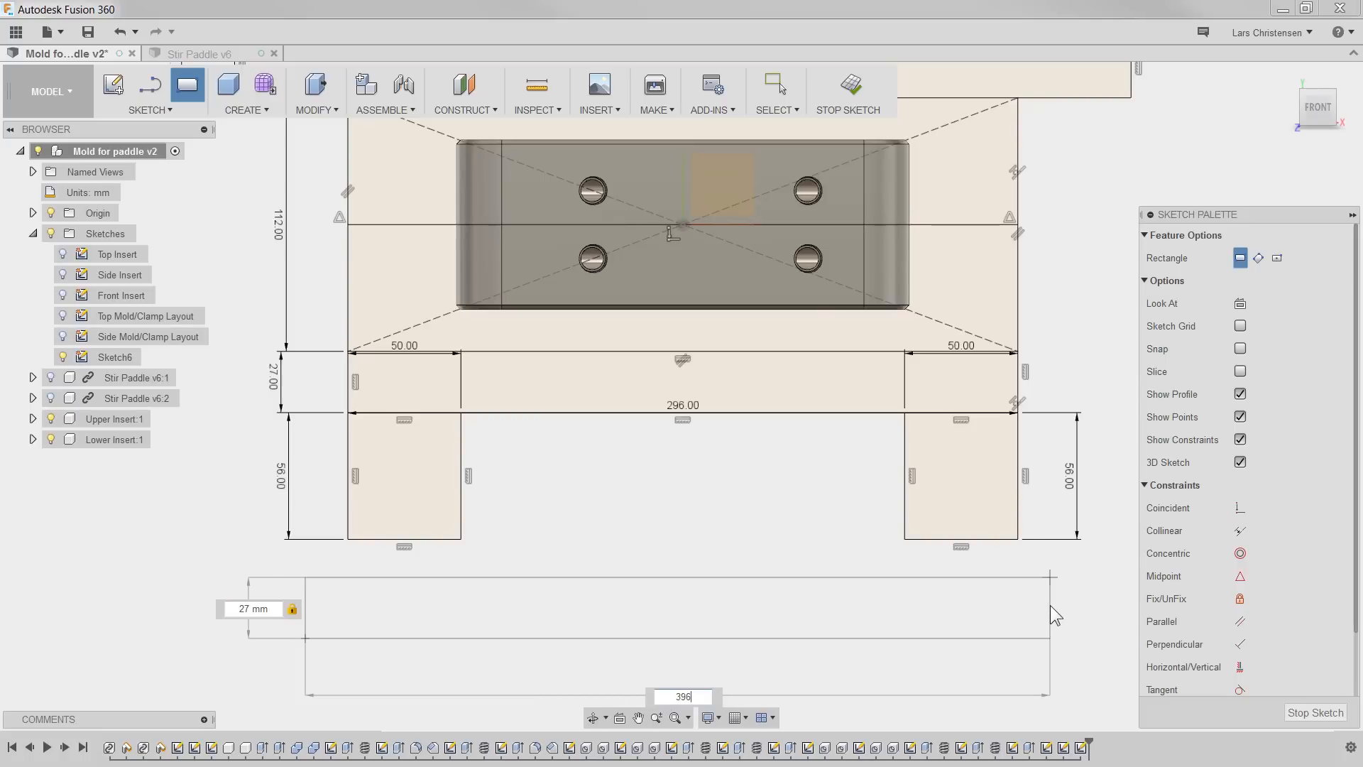
{"action": "key", "text": "Return"}
{"action": "scroll", "coordinate": [446, 549], "scroll_direction": "down", "scroll_amount": 4}
{"action": "scroll", "coordinate": [663, 675], "scroll_direction": "up", "scroll_amount": 1}
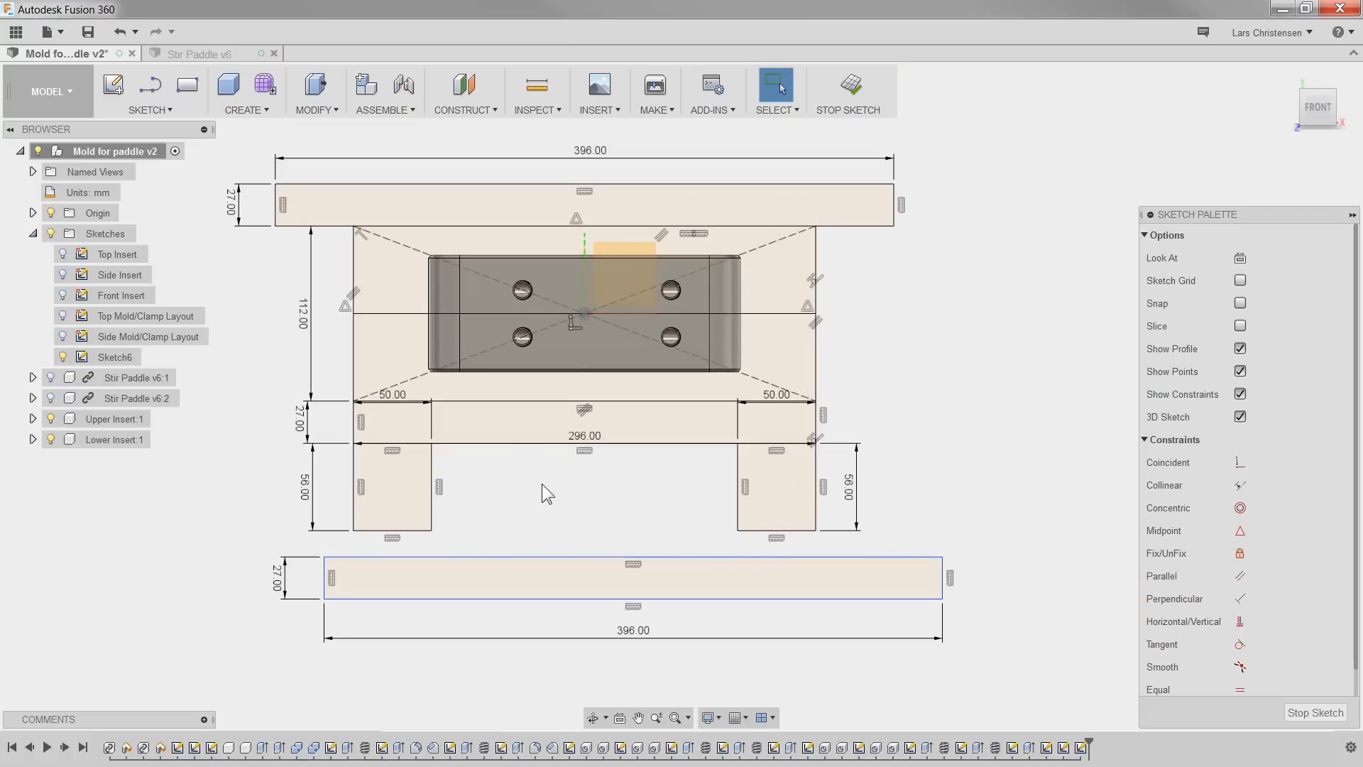
Step: Draw a vertical line from the block's center down between the legs and convert it to construction geometry
{"action": "key", "text": "l"}
{"action": "left_click", "coordinate": [584, 315]}
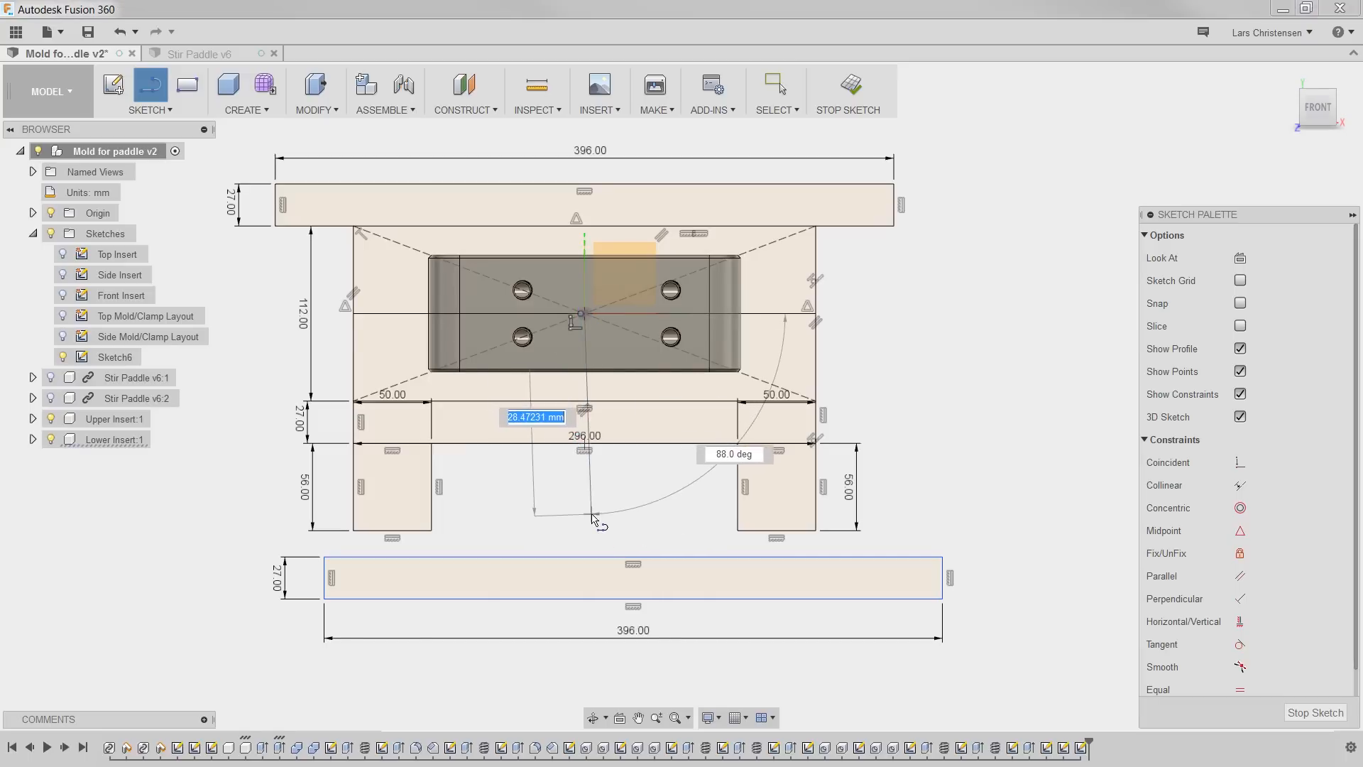
{"action": "left_click", "coordinate": [583, 513]}
{"action": "key", "text": "Escape"}
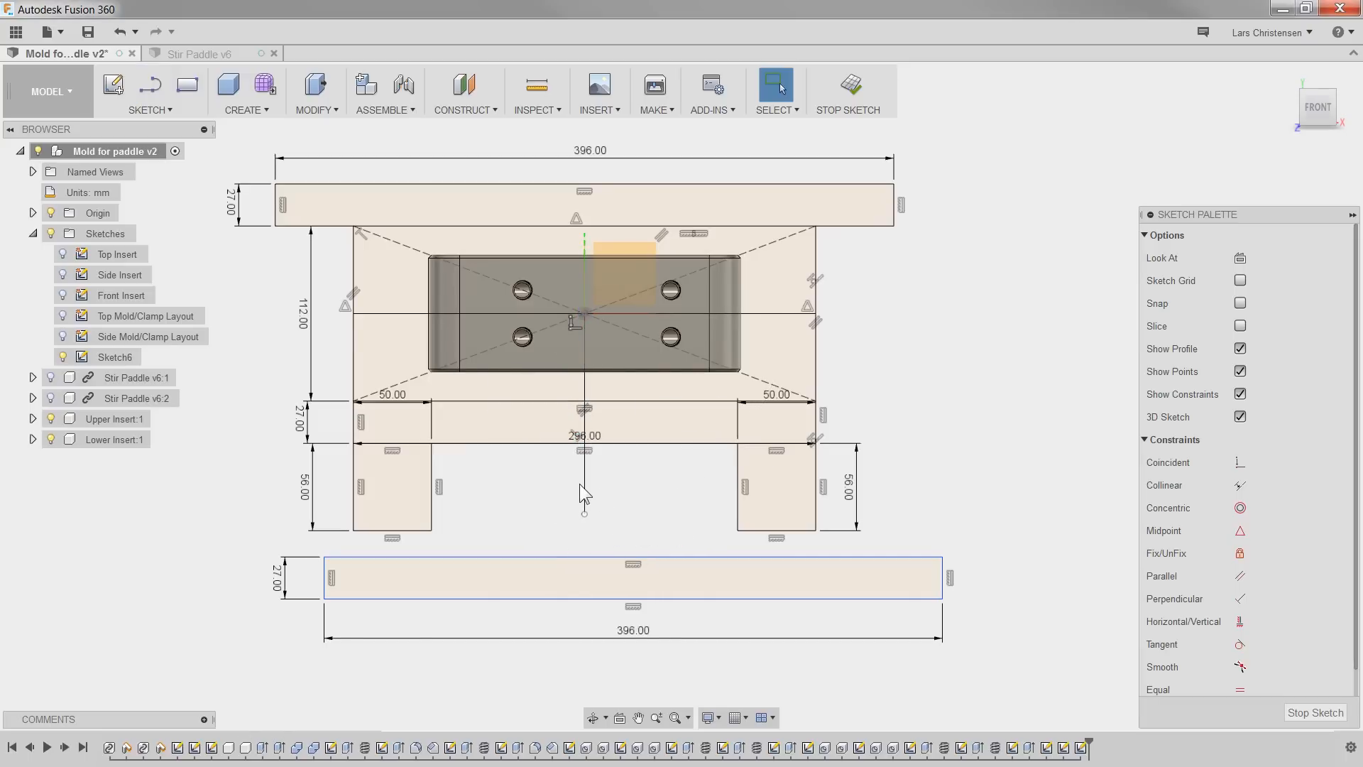
{"action": "left_click", "coordinate": [585, 488]}
{"action": "key", "text": "x"}
Step: Constrain the base plate's two upper corners symmetric about the vertical construction centerline
{"action": "scroll", "coordinate": [1339, 643], "scroll_direction": "down", "scroll_amount": 1}
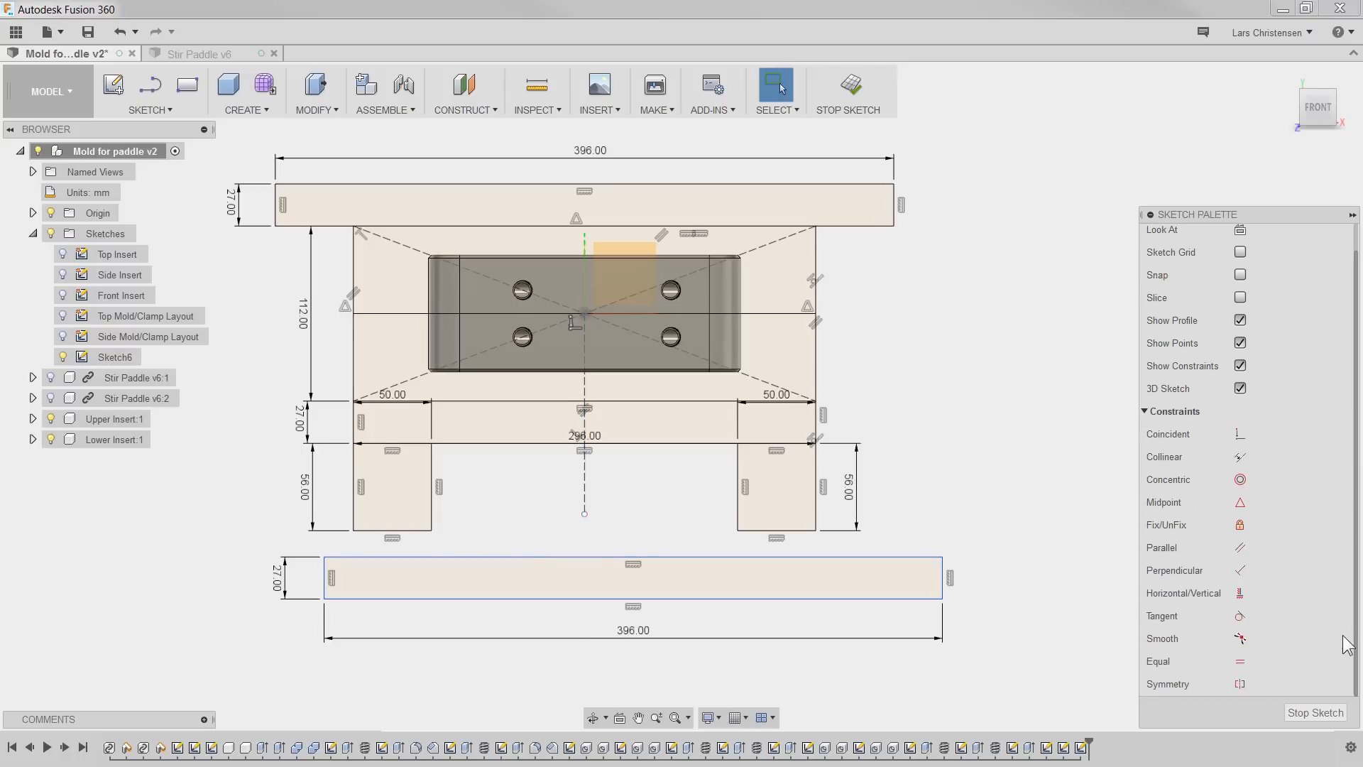
{"action": "left_click", "coordinate": [1240, 684]}
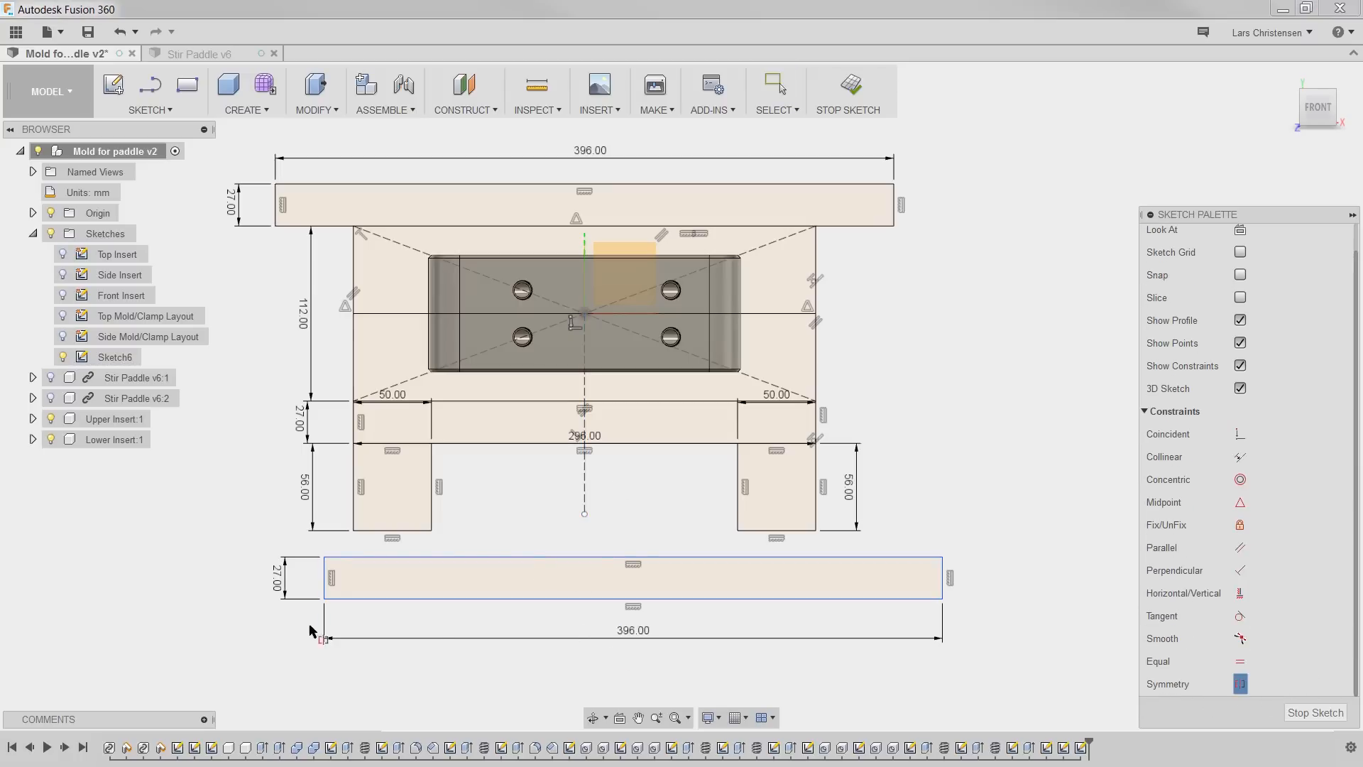
{"action": "left_click", "coordinate": [325, 557]}
{"action": "left_click", "coordinate": [943, 557]}
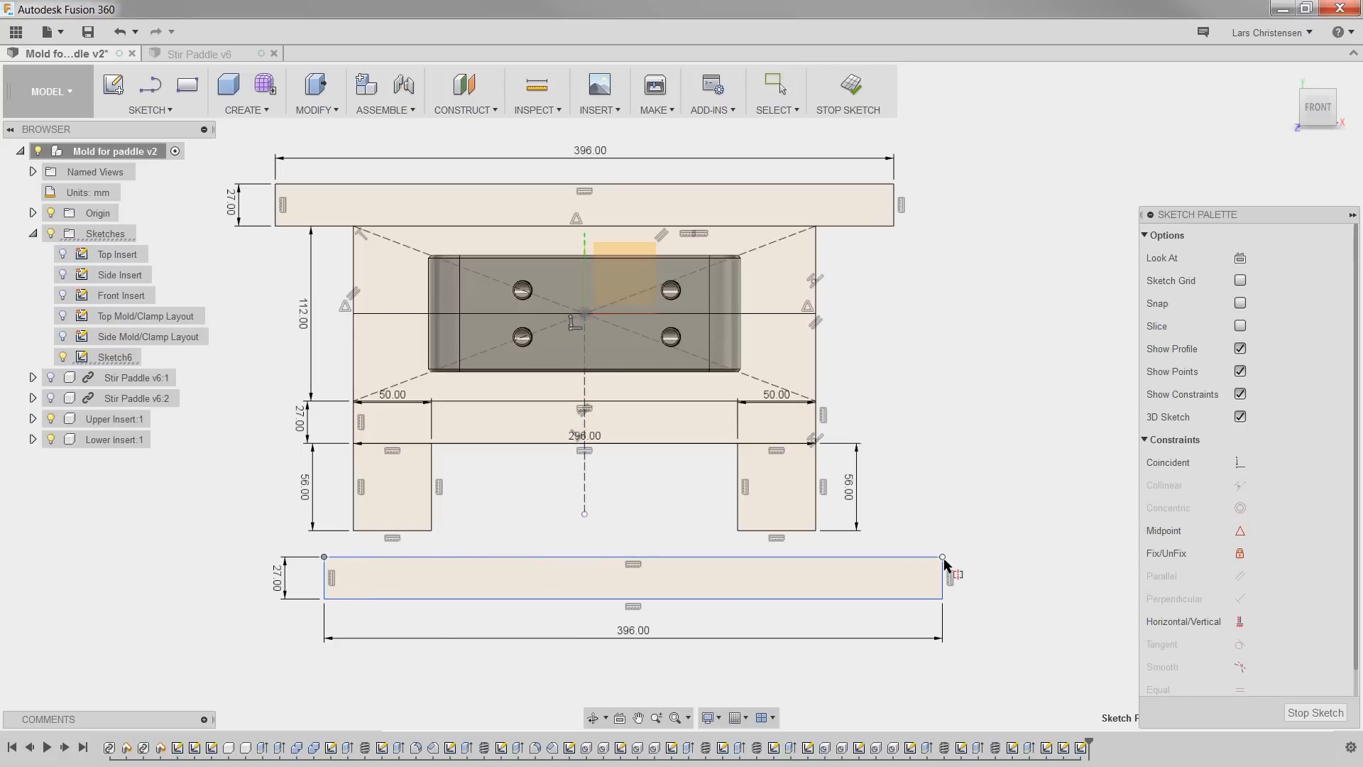
{"action": "left_click", "coordinate": [583, 491]}
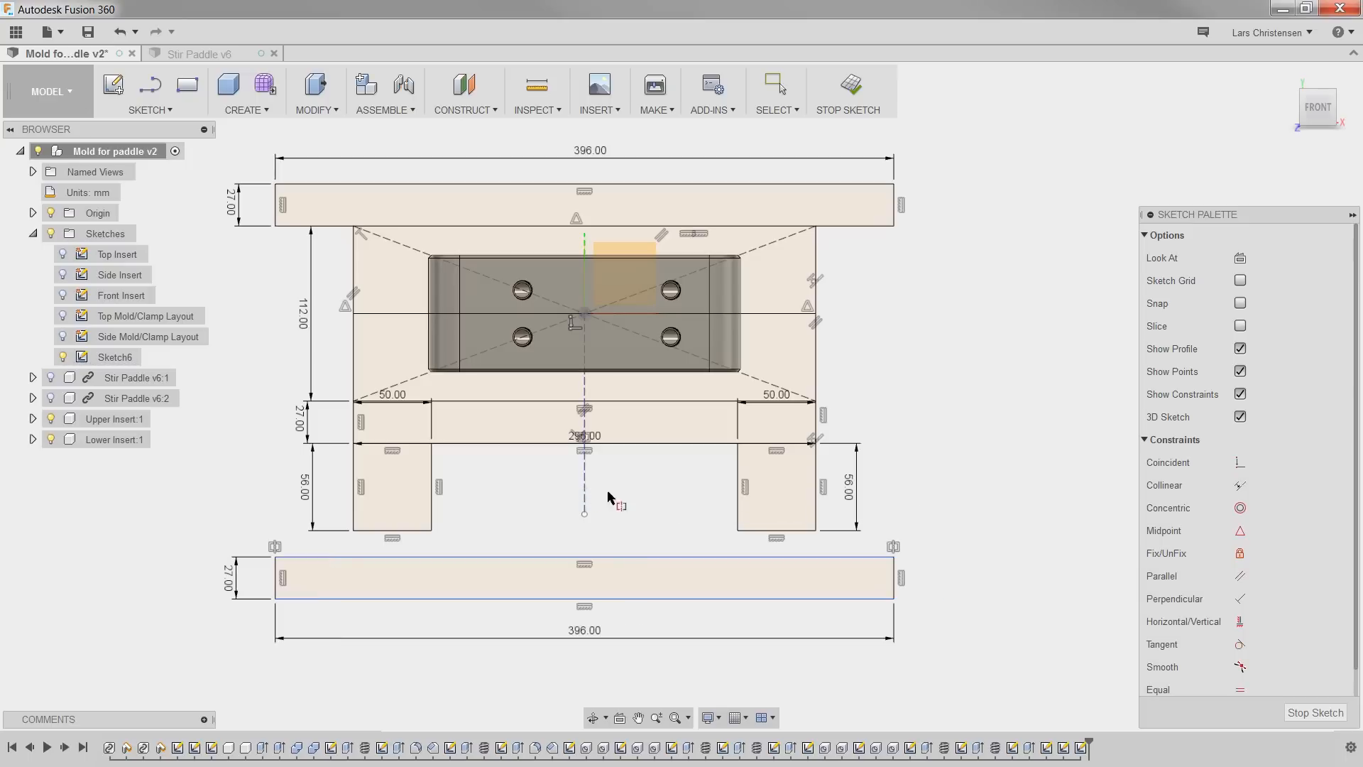
Step: Constrain the base plate's top edge collinear with the bottom edge of the right leg
{"action": "left_click", "coordinate": [1240, 485]}
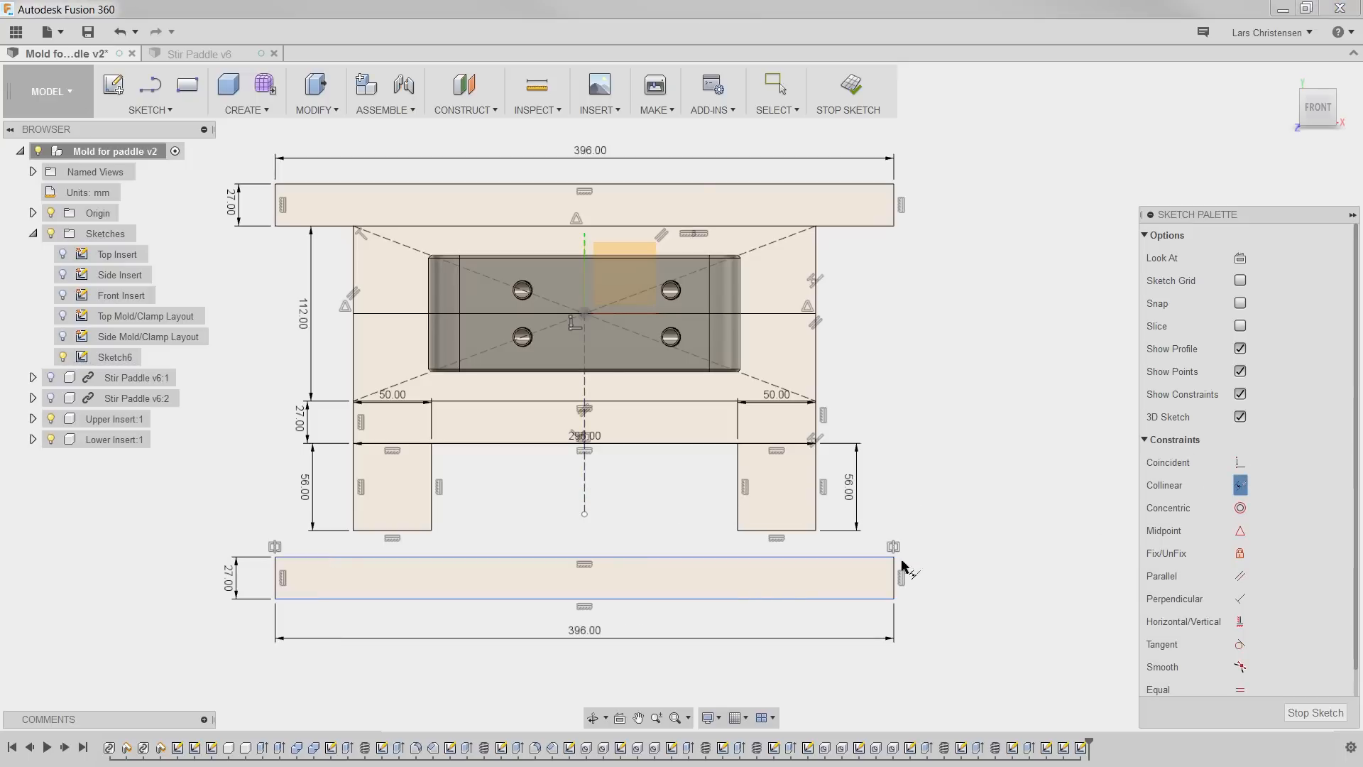
{"action": "left_click", "coordinate": [781, 559]}
{"action": "left_click", "coordinate": [776, 531]}
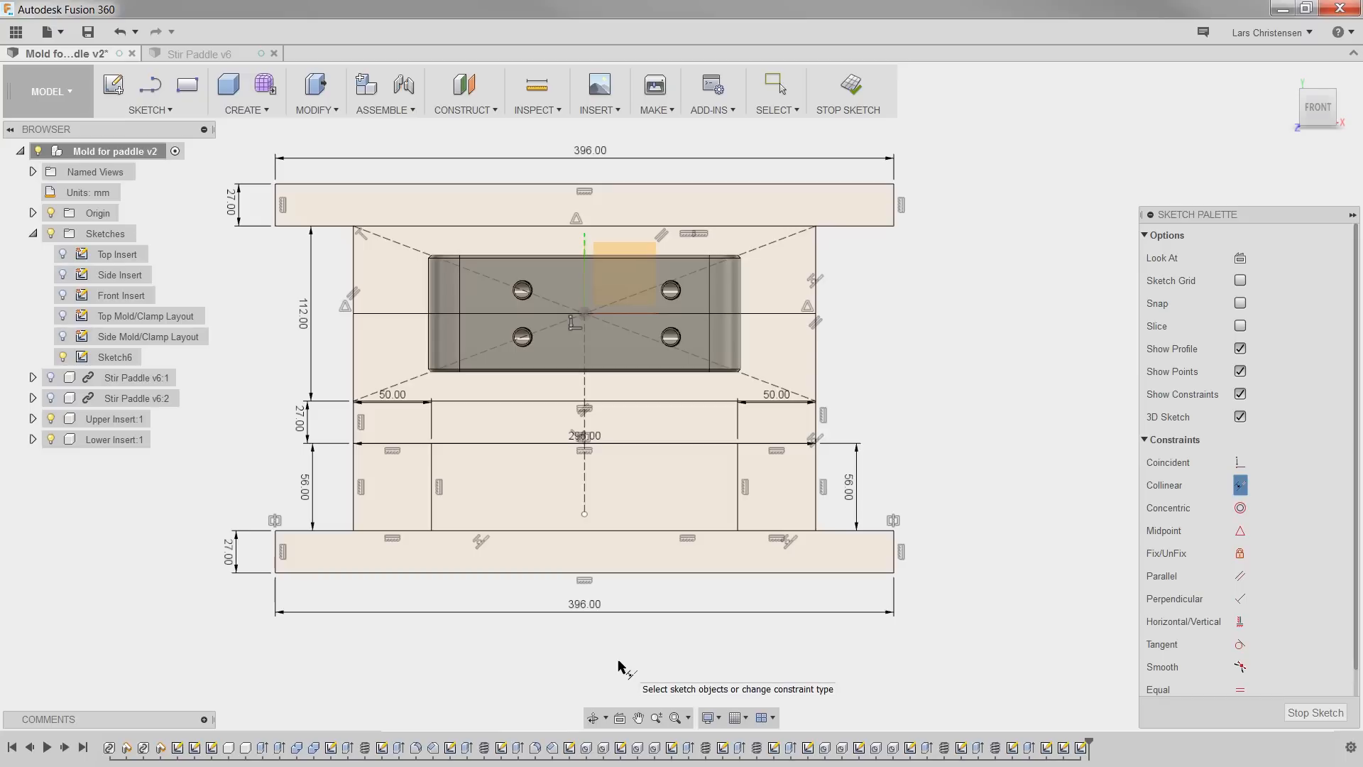
Step: Draw a rectangle 186 mm wide and 14 mm high between the legs, just above the base plate
{"action": "scroll", "coordinate": [477, 652], "scroll_direction": "up", "scroll_amount": 2}
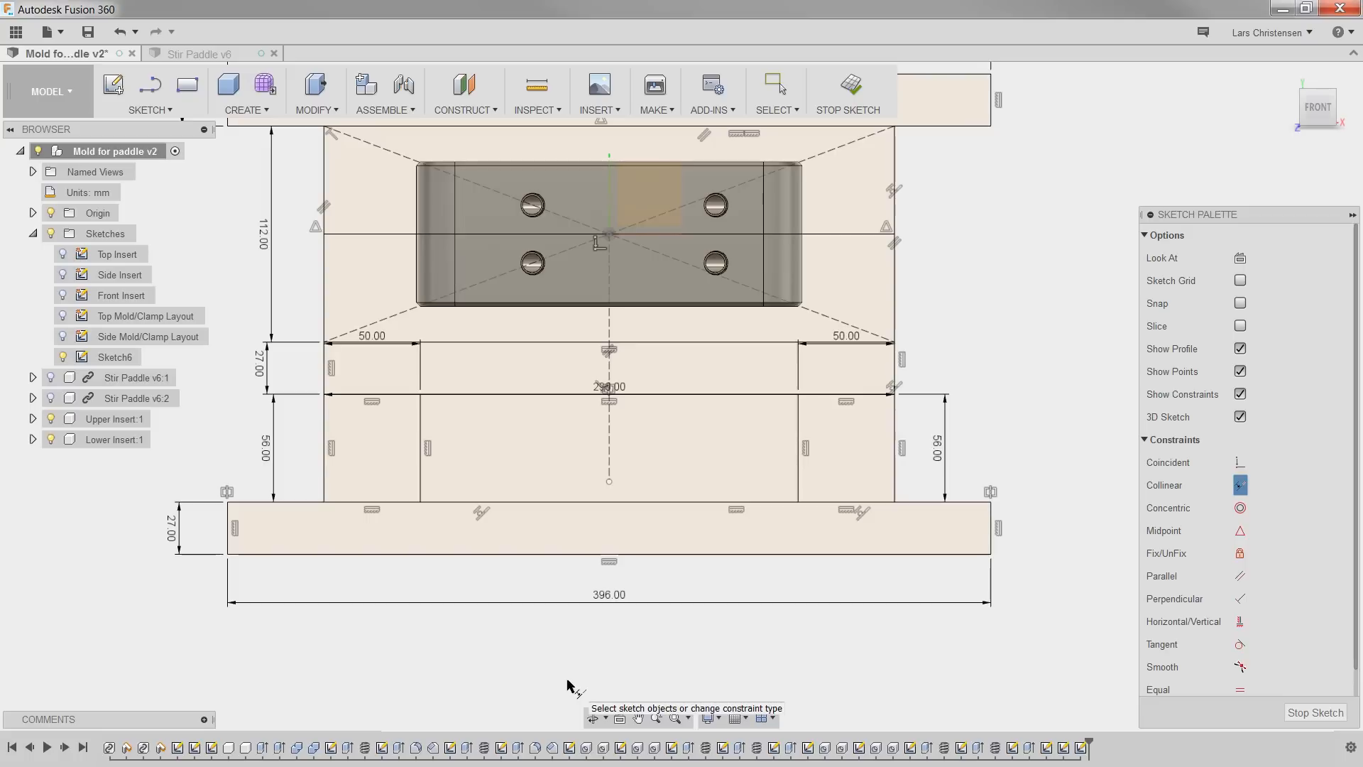
{"action": "key", "text": "s"}
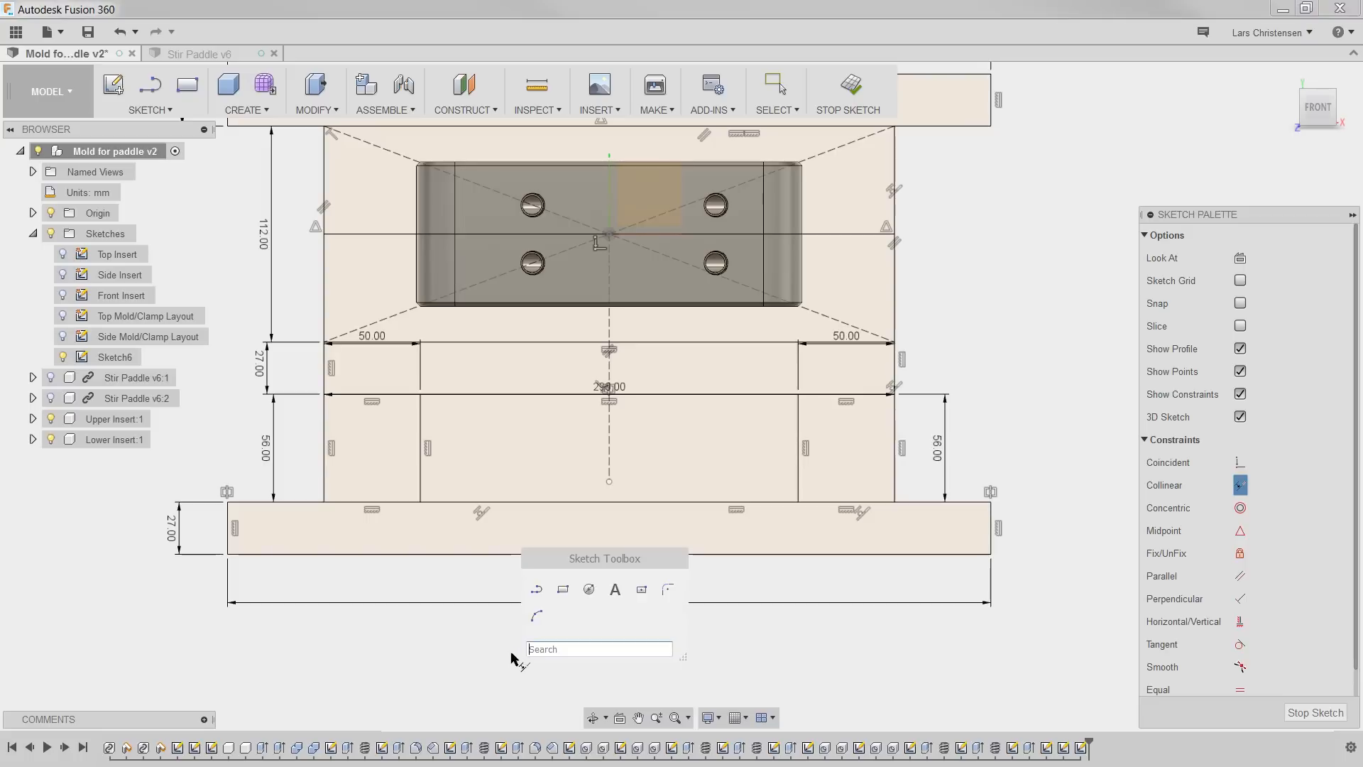
{"action": "left_click", "coordinate": [563, 590]}
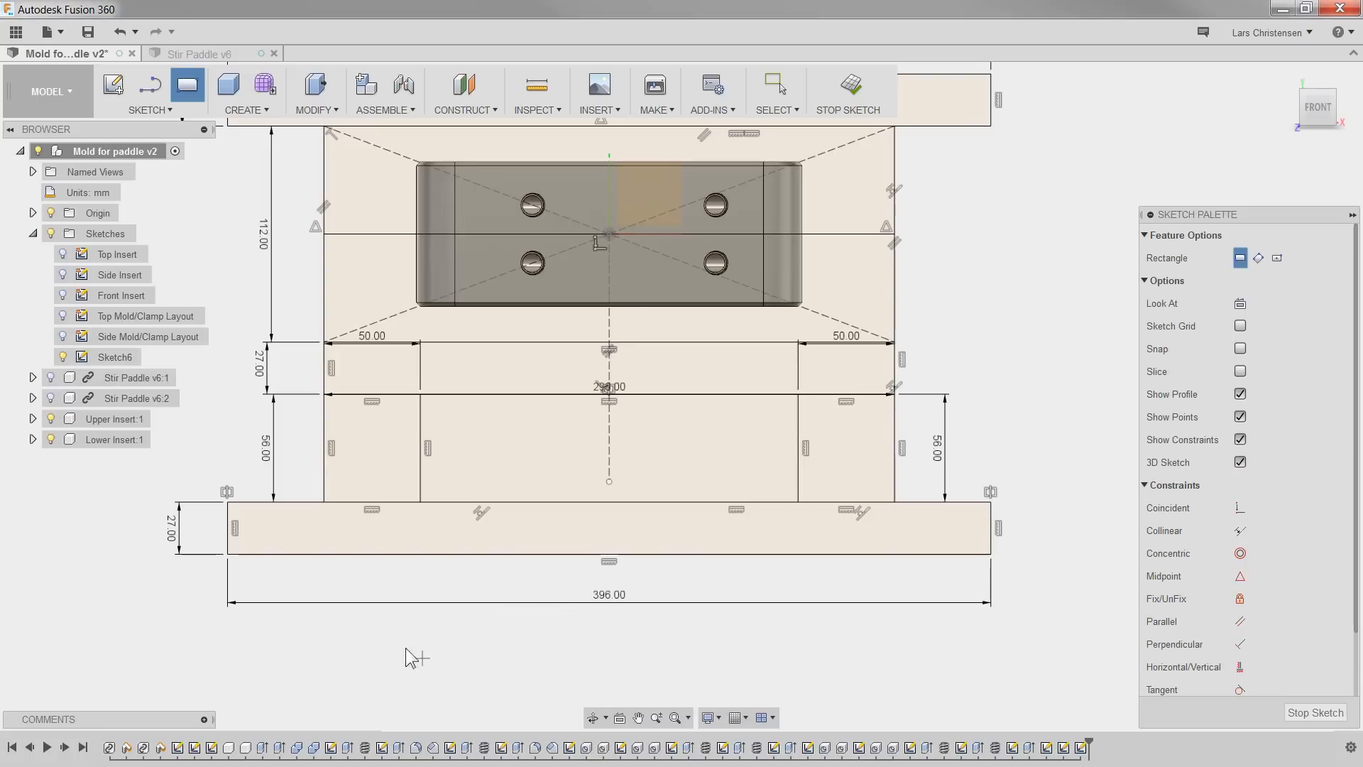
{"action": "left_click", "coordinate": [447, 490]}
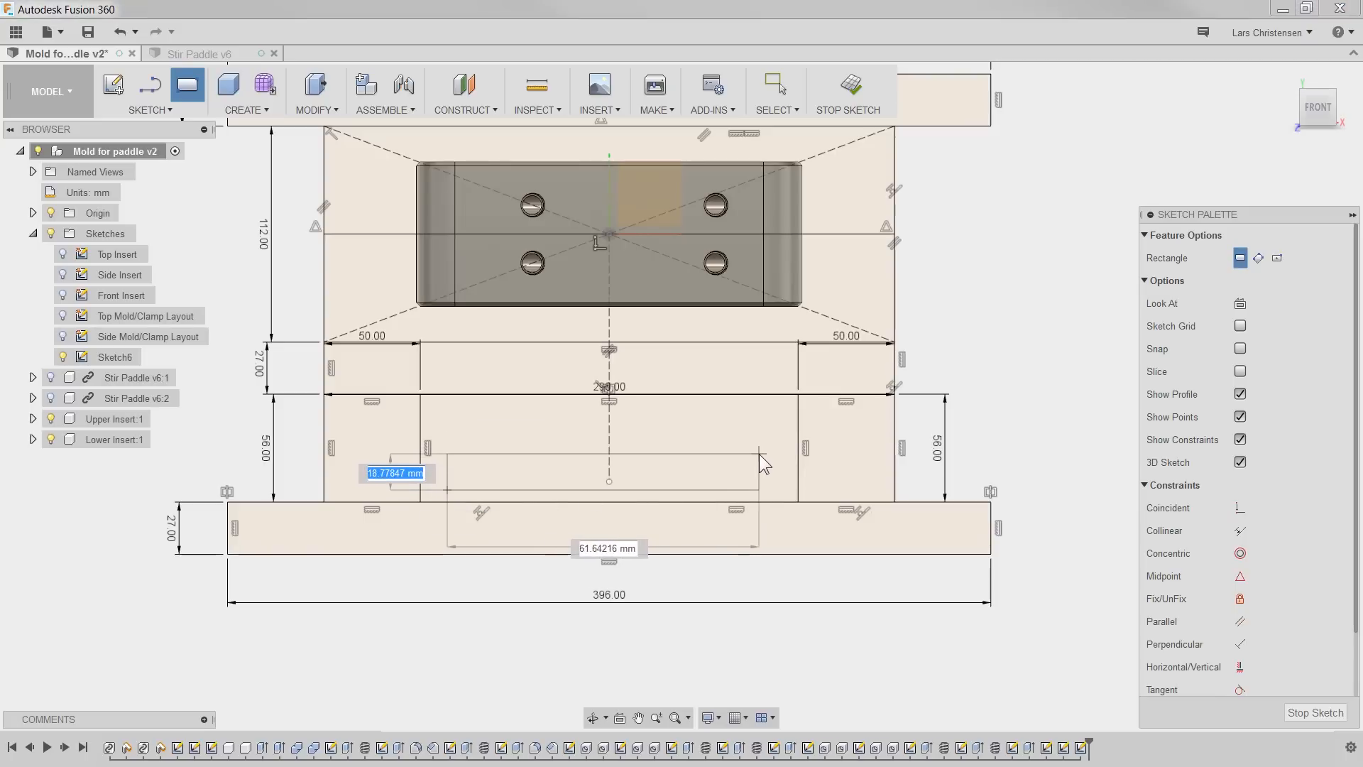
{"action": "type", "text": "14."}
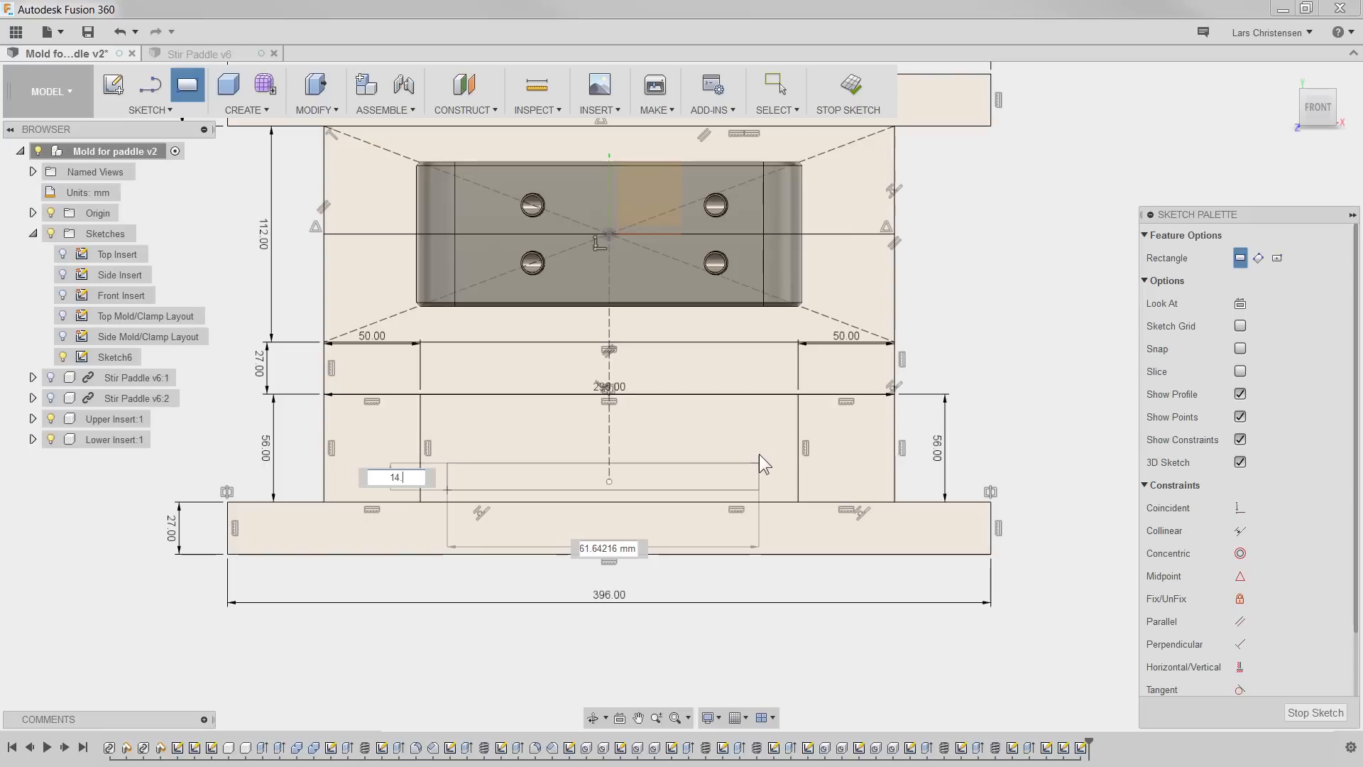
{"action": "key", "text": "Tab"}
{"action": "key", "text": "Tab"}
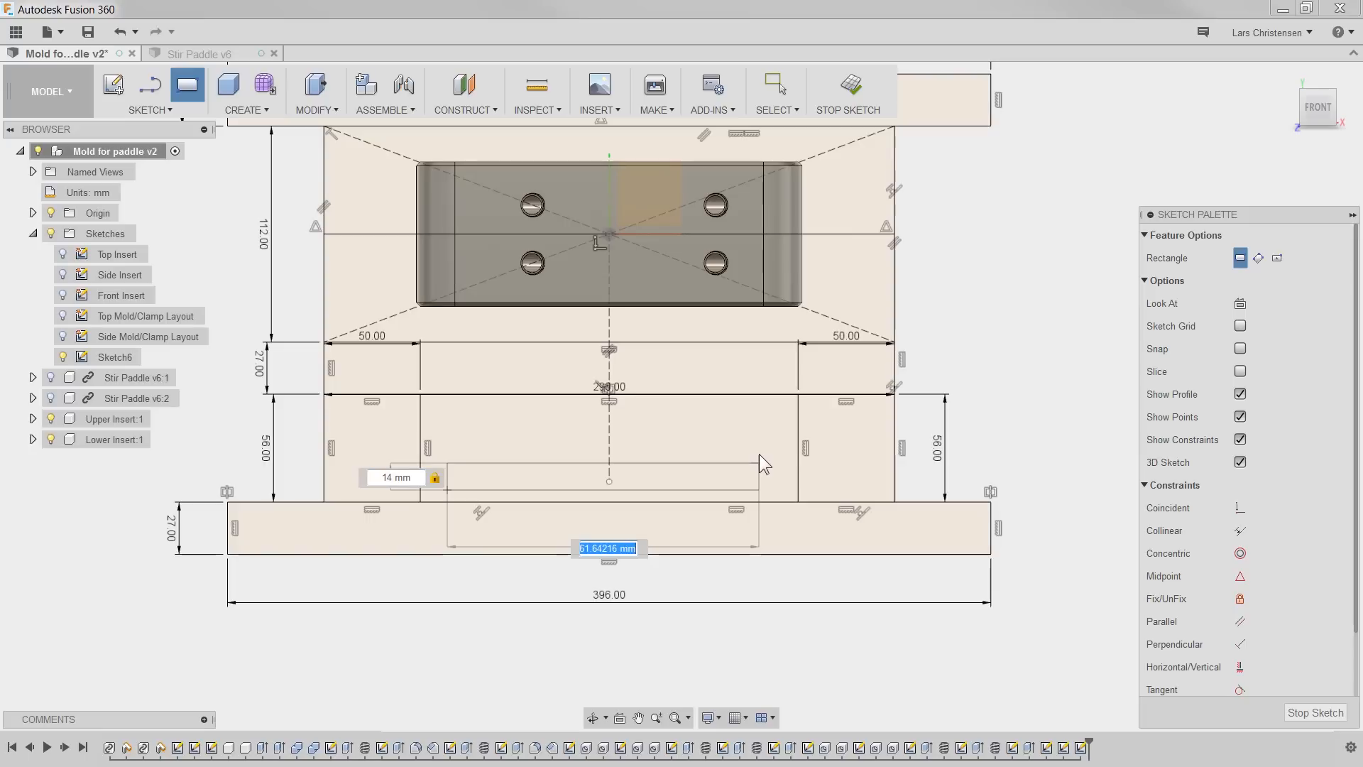
{"action": "type", "text": "1"}
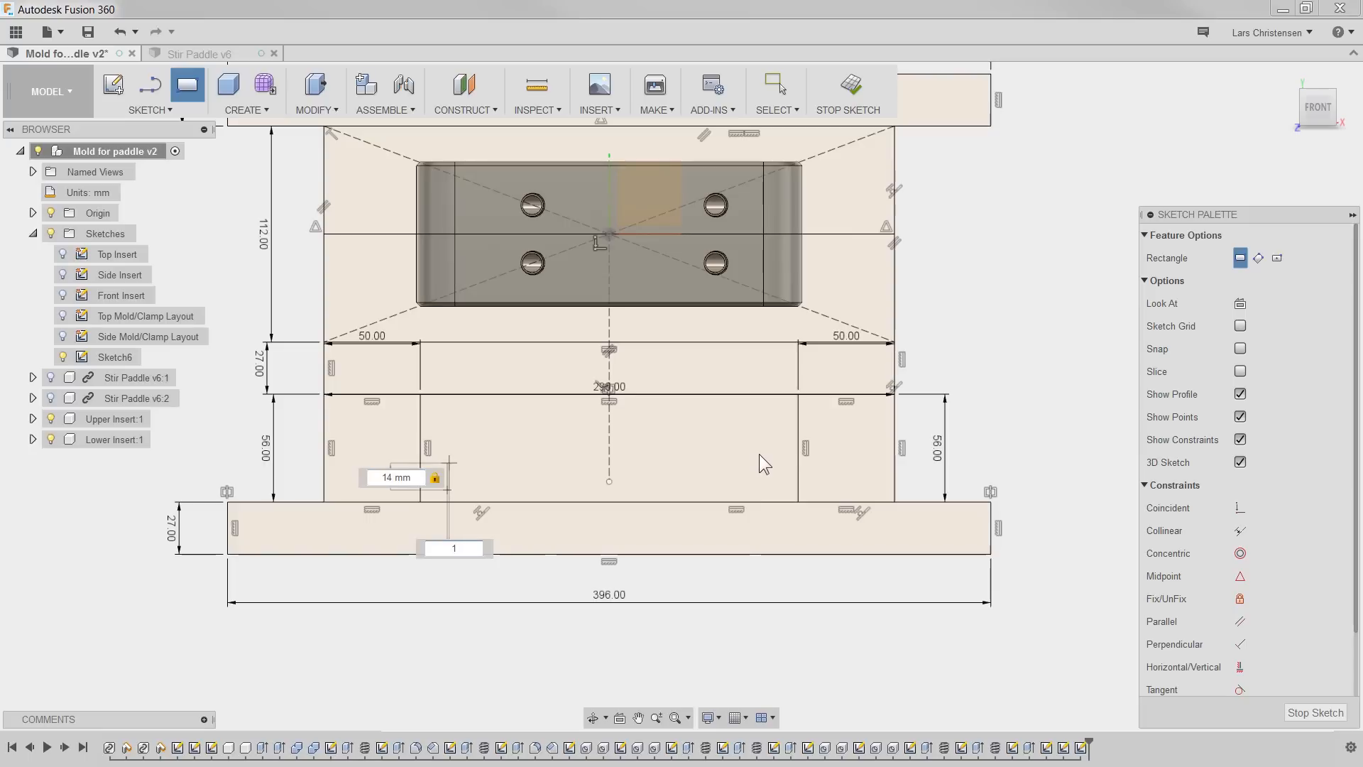
{"action": "type", "text": "86"}
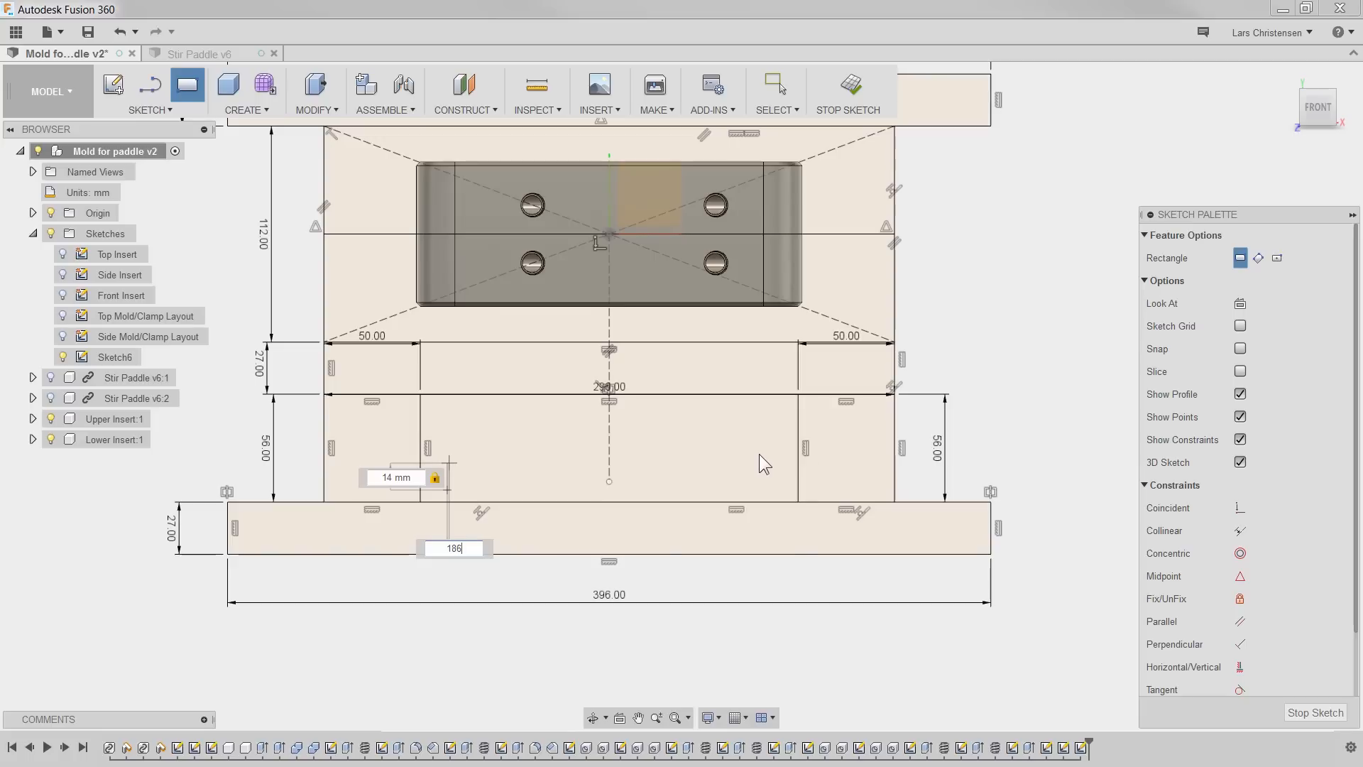
{"action": "key", "text": "Return"}
{"action": "key", "text": "Escape"}
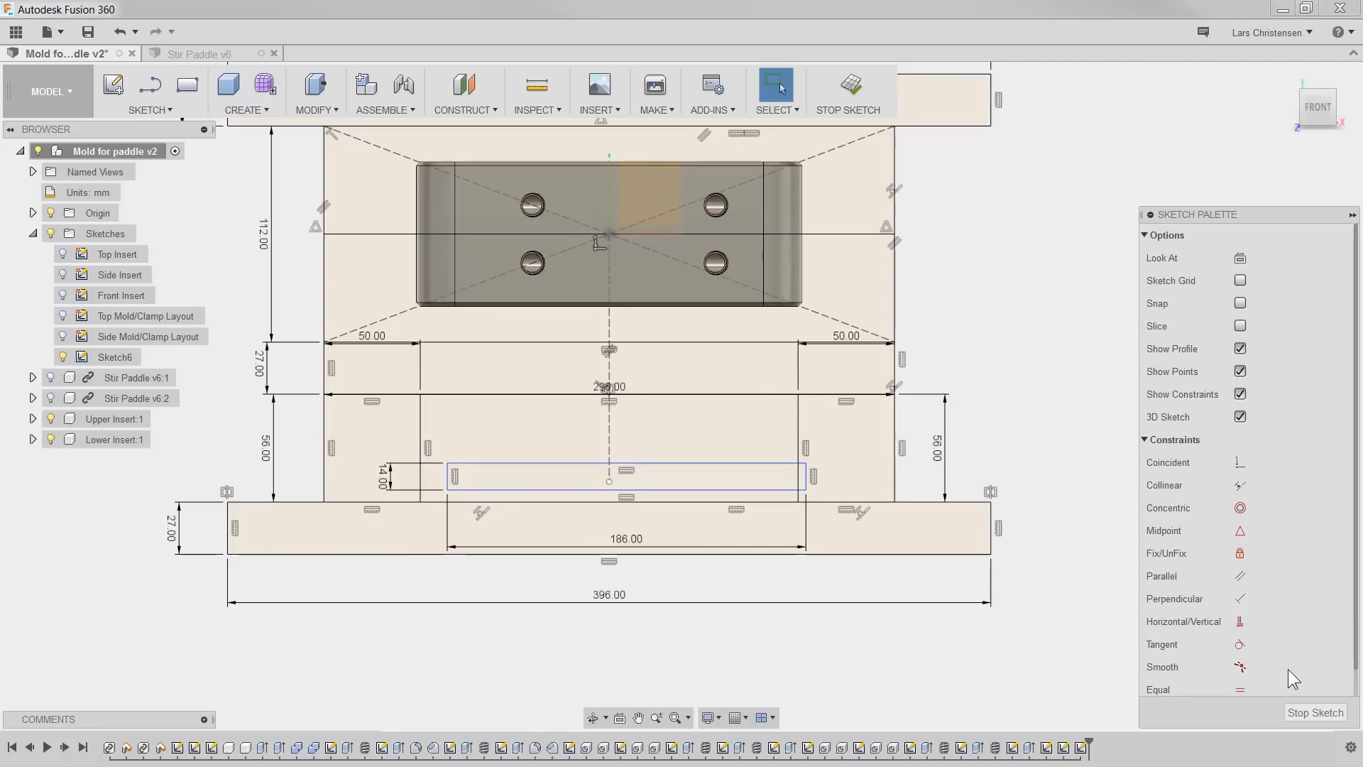
Step: Constrain the 186 mm rectangle's upper corners symmetric about the vertical centerline
{"action": "scroll", "coordinate": [1287, 669], "scroll_direction": "down", "scroll_amount": 1}
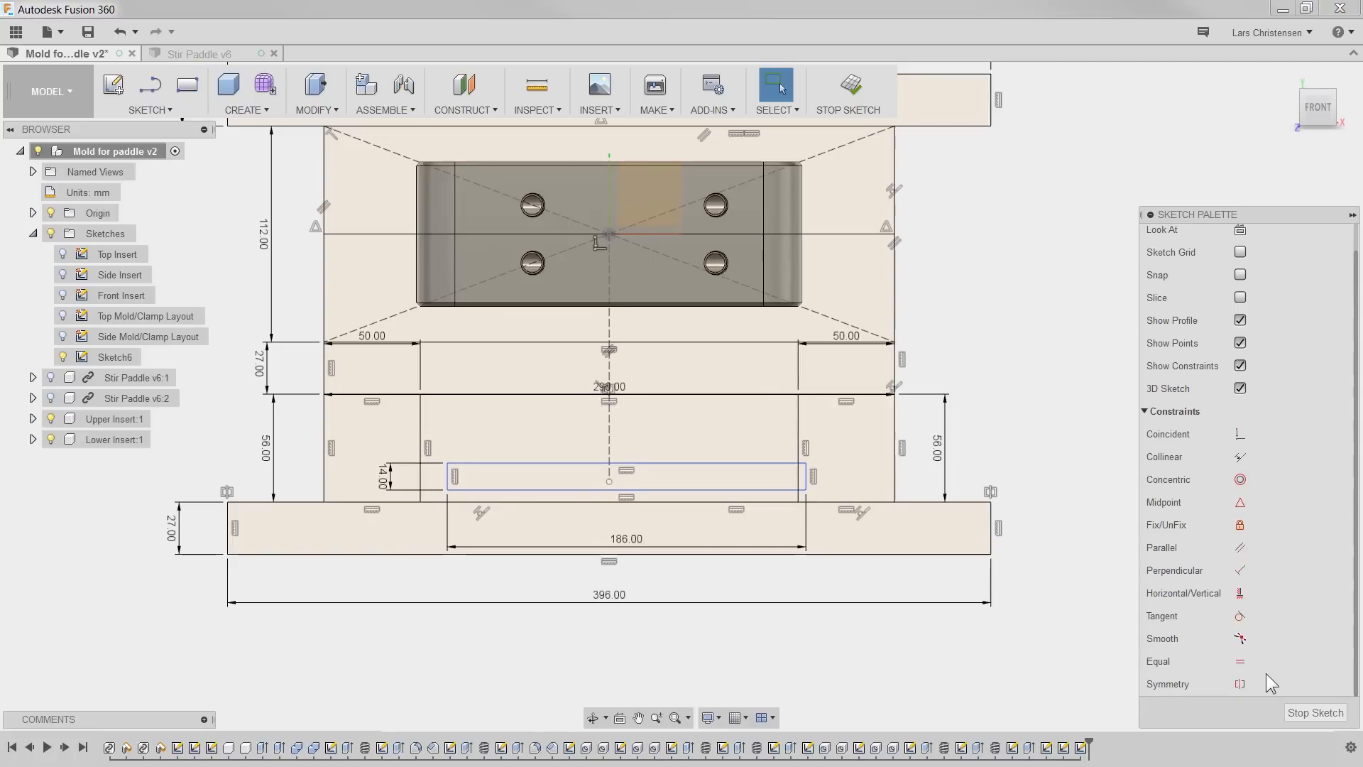
{"action": "left_click", "coordinate": [447, 463]}
{"action": "left_click", "coordinate": [805, 463], "text": "shift"}
{"action": "left_click", "coordinate": [609, 445]}
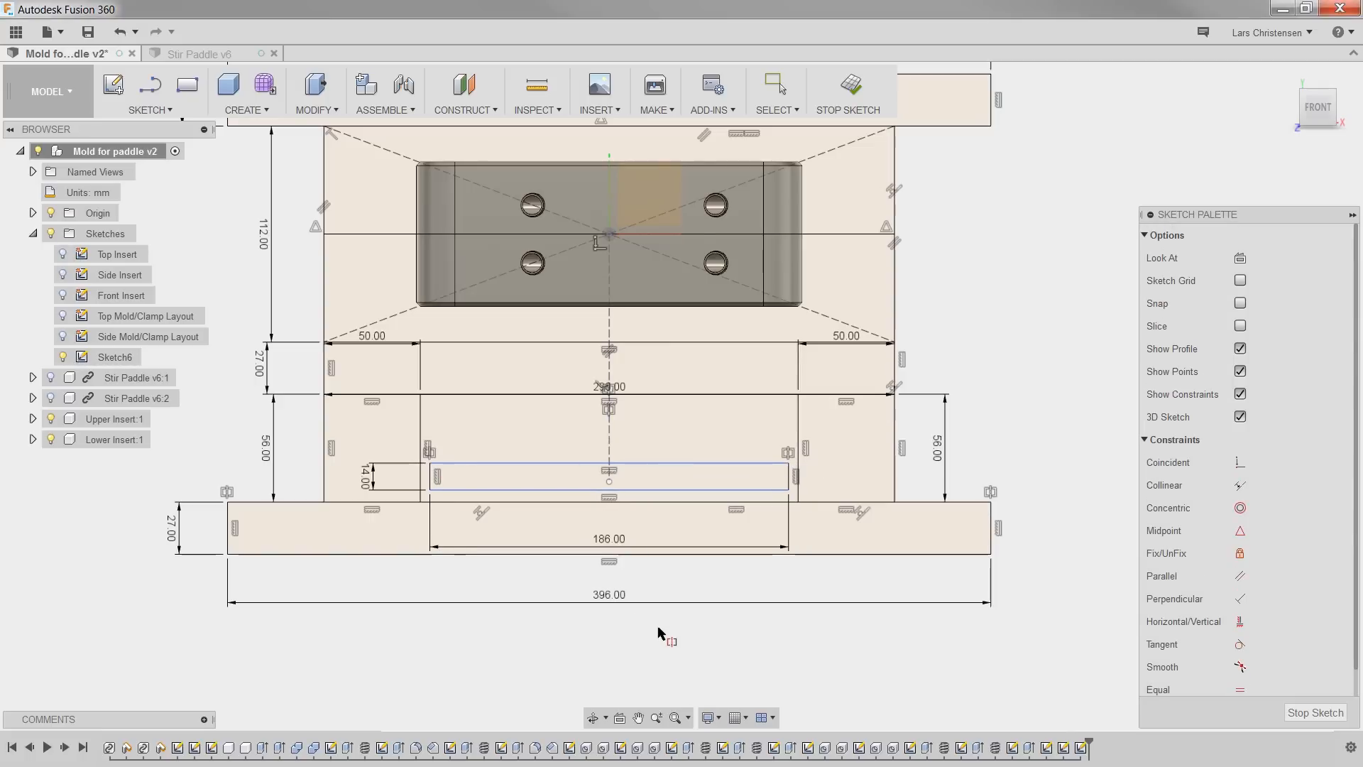
Step: Dimension the gap between the base plate's top edge and the 186 mm rectangle's bottom edge as 5 mm
{"action": "scroll", "coordinate": [547, 602], "scroll_direction": "up", "scroll_amount": 3}
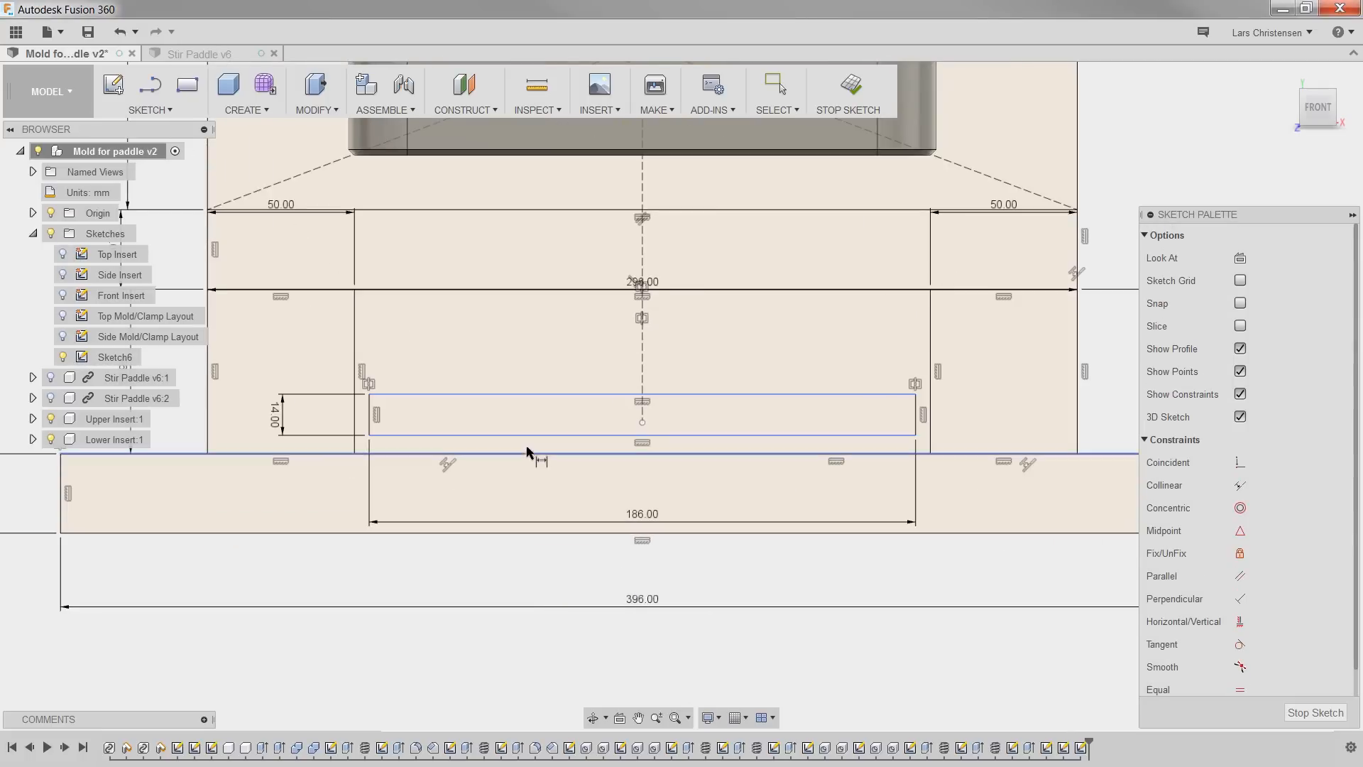
{"action": "left_click", "coordinate": [524, 454]}
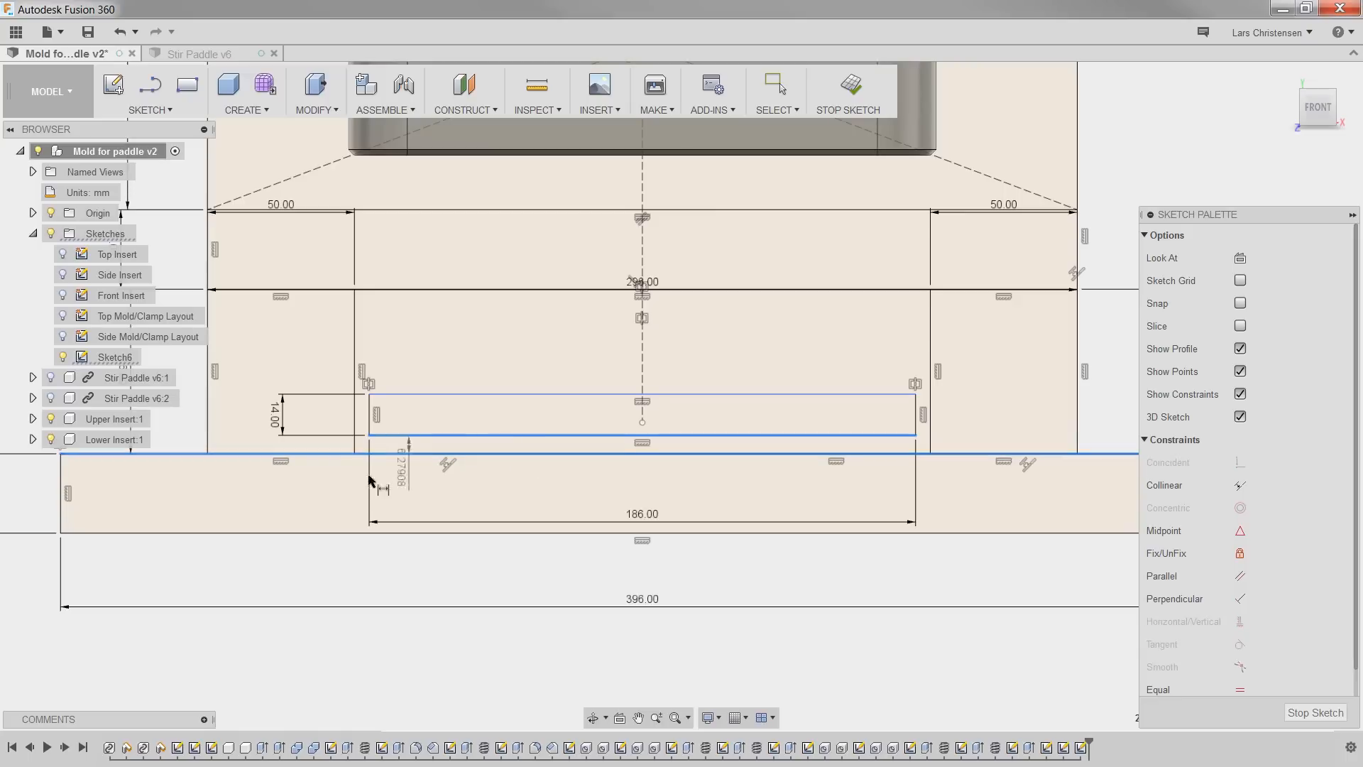
{"action": "left_click", "coordinate": [533, 501]}
{"action": "type", "text": "5"}
{"action": "key", "text": "Return"}
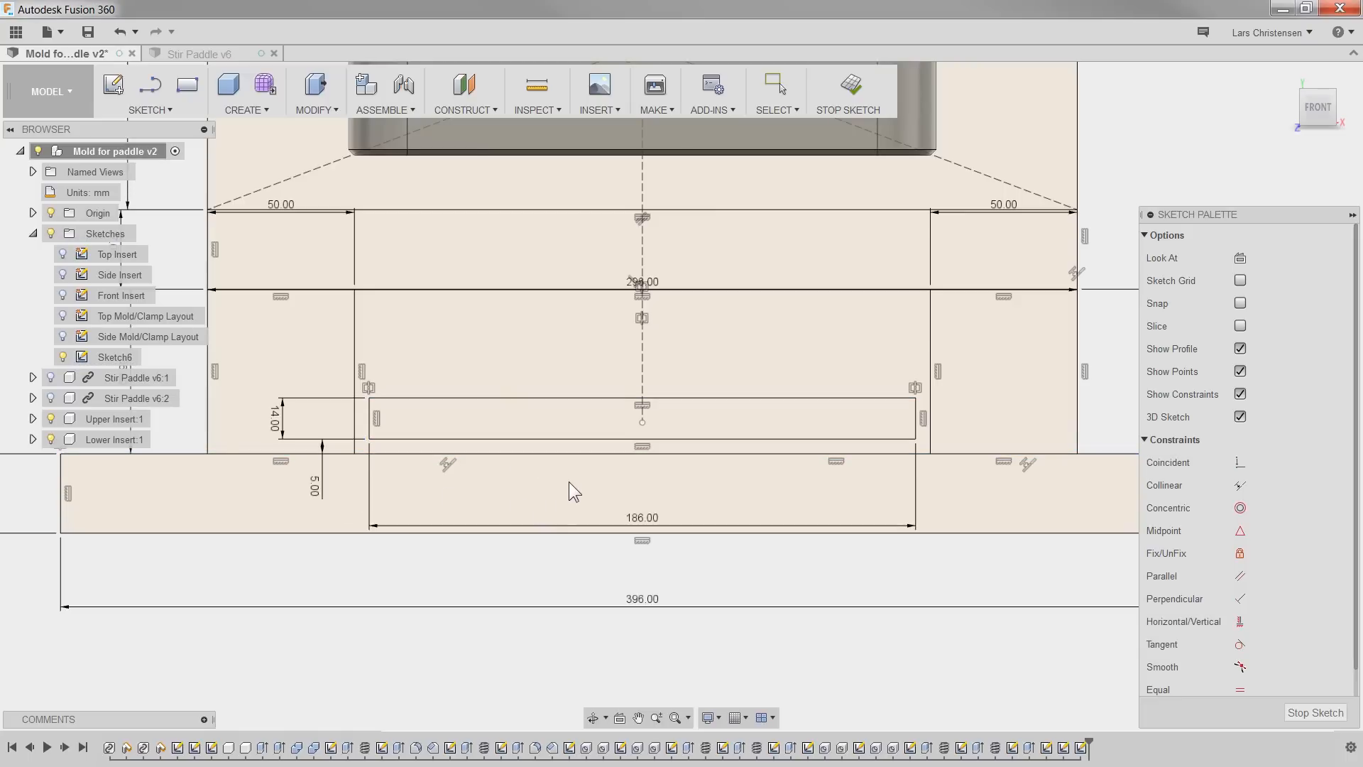
Step: Draw a 12 mm high rectangle upward from the top-left corner of the 14 mm rectangle
{"action": "key", "text": "s"}
{"action": "left_click", "coordinate": [598, 524]}
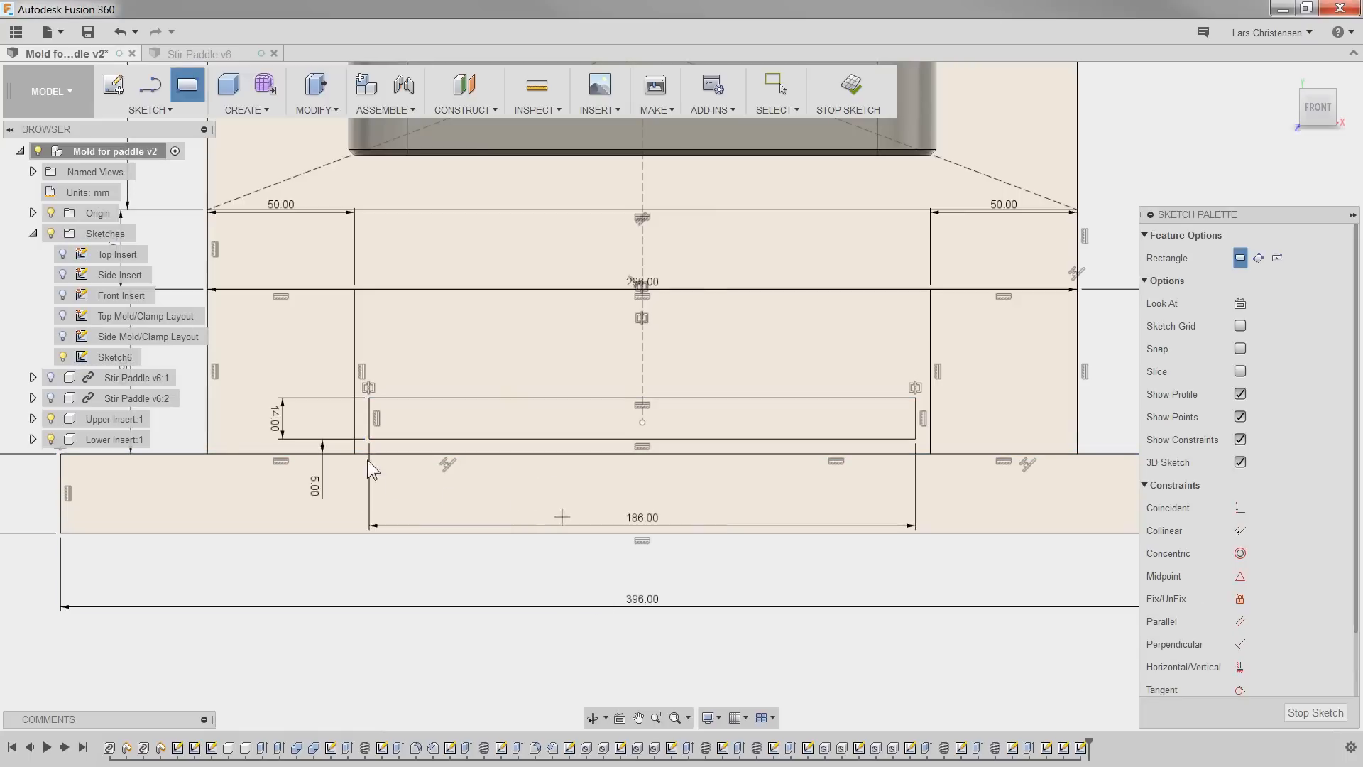
{"action": "left_click", "coordinate": [369, 398]}
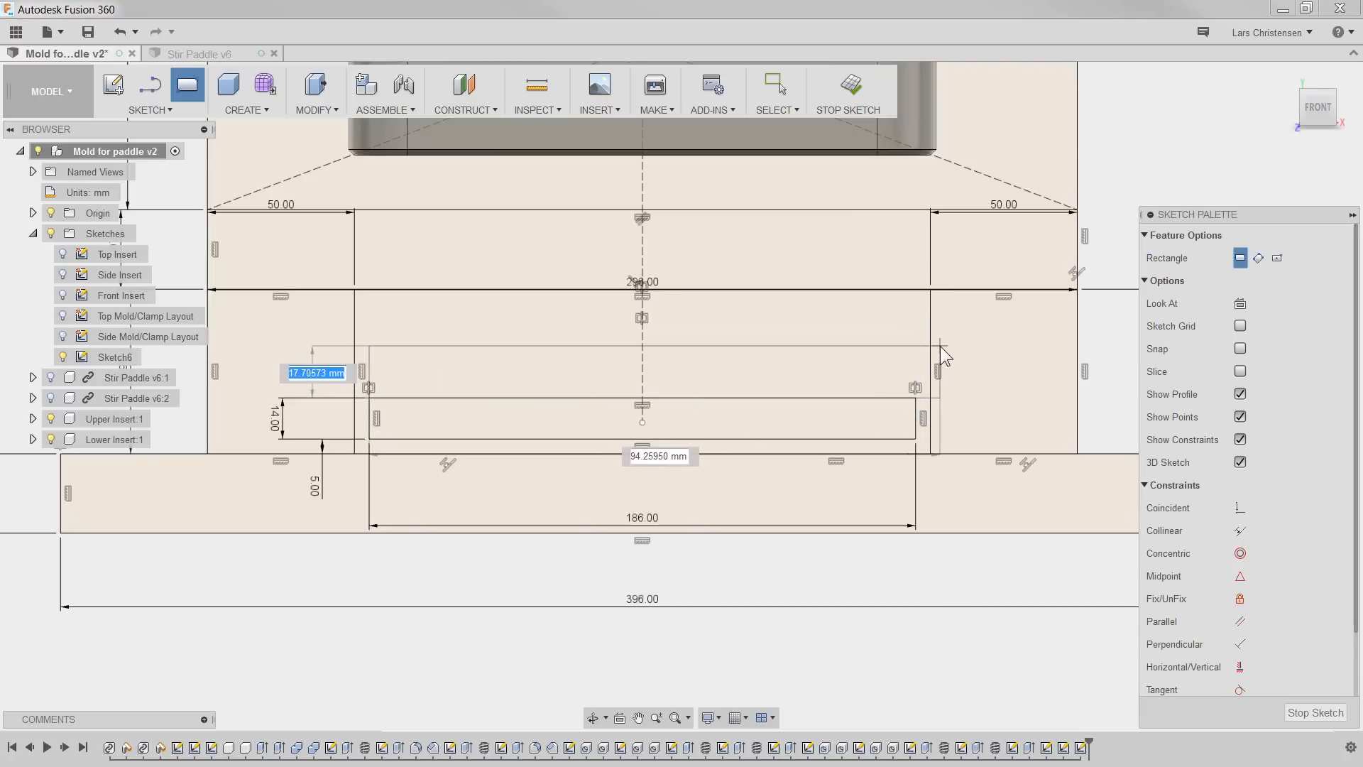
{"action": "type", "text": "12"}
{"action": "key", "text": "Return"}
{"action": "key", "text": "Escape"}
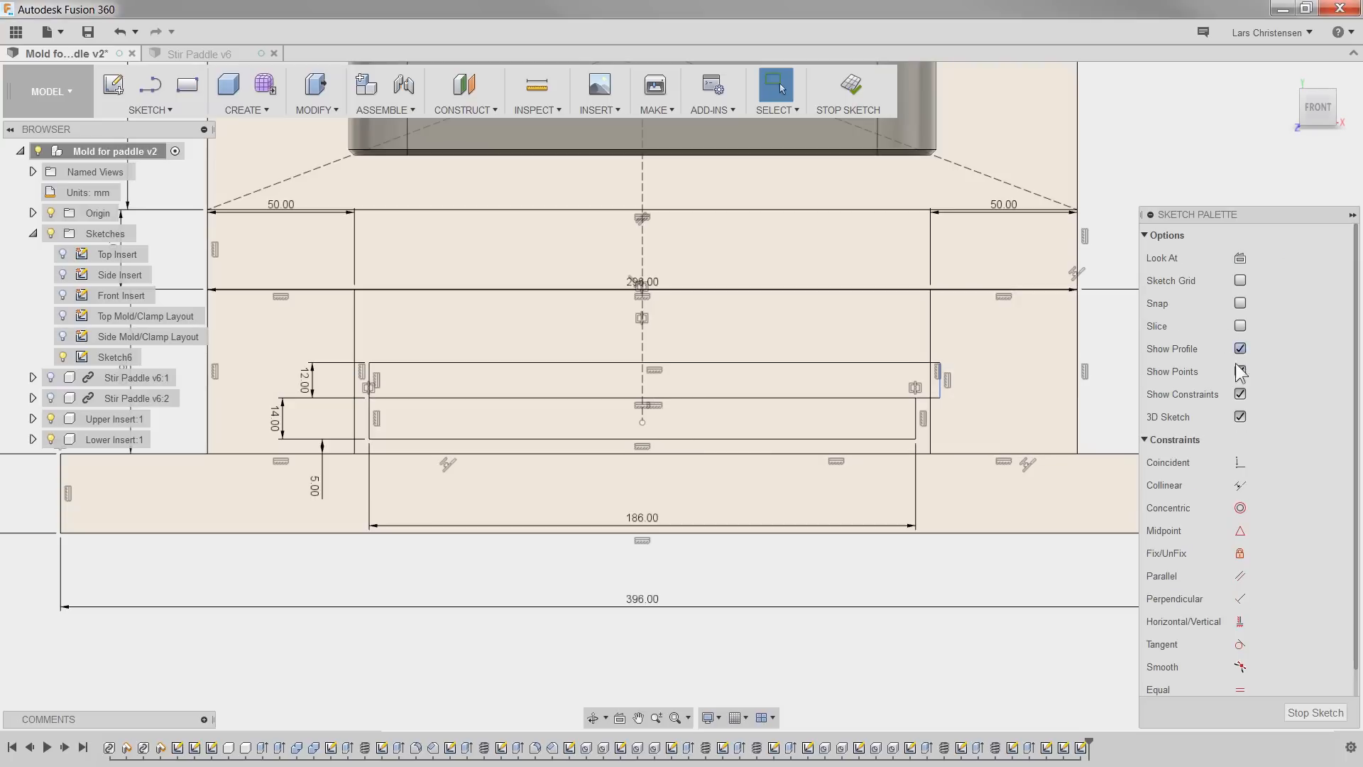
Step: Constrain the 12 mm rectangle's right edge collinear with the right edge of the 14 mm rectangle below it
{"action": "left_click", "coordinate": [1239, 485]}
{"action": "left_click", "coordinate": [940, 380]}
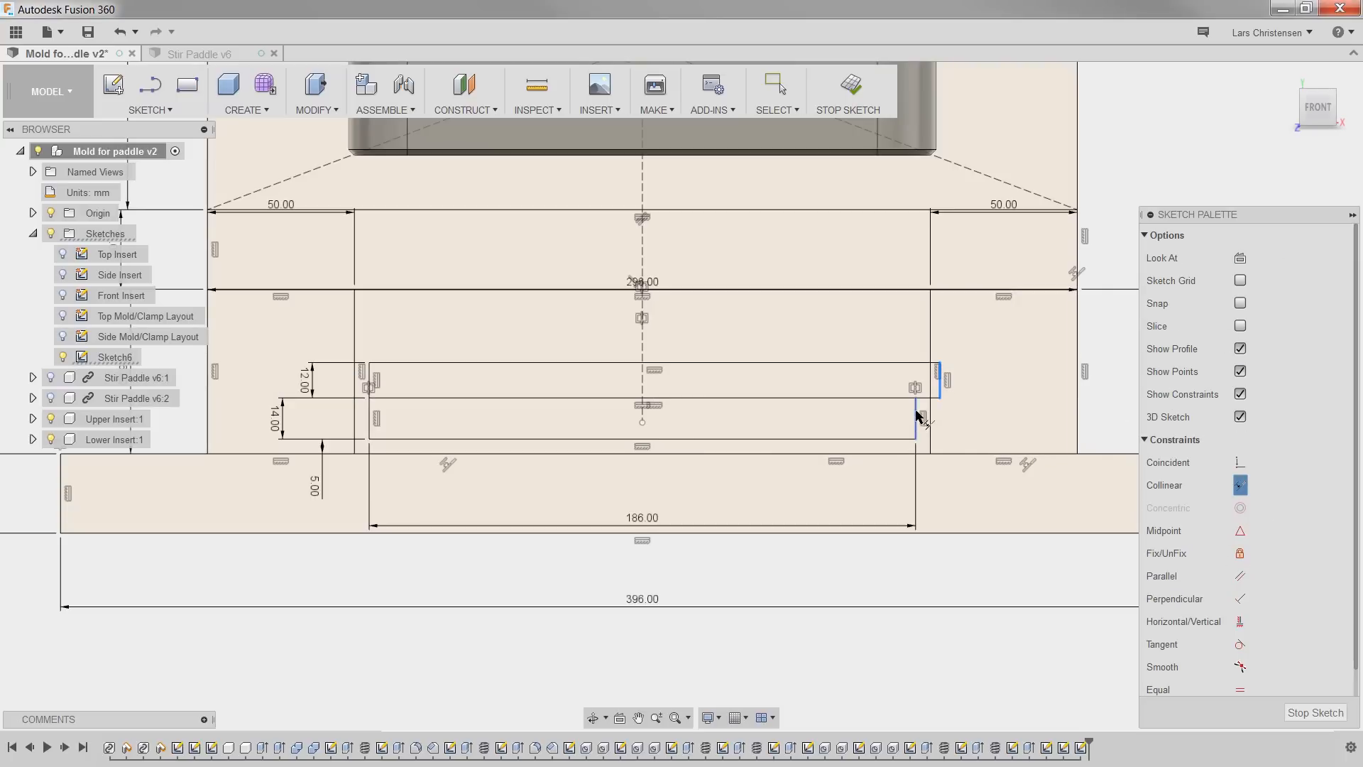
{"action": "left_click", "coordinate": [916, 416]}
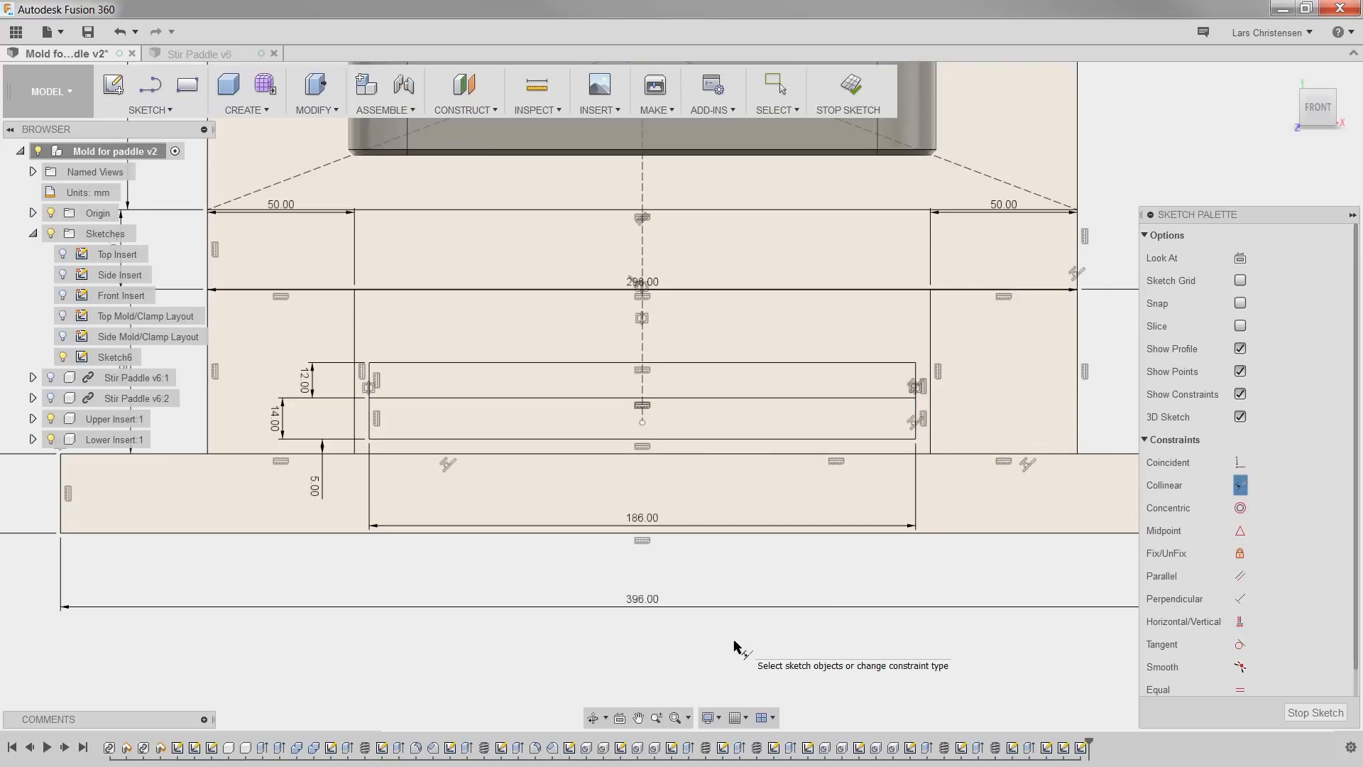
{"action": "scroll", "coordinate": [738, 652], "scroll_direction": "down", "scroll_amount": 3}
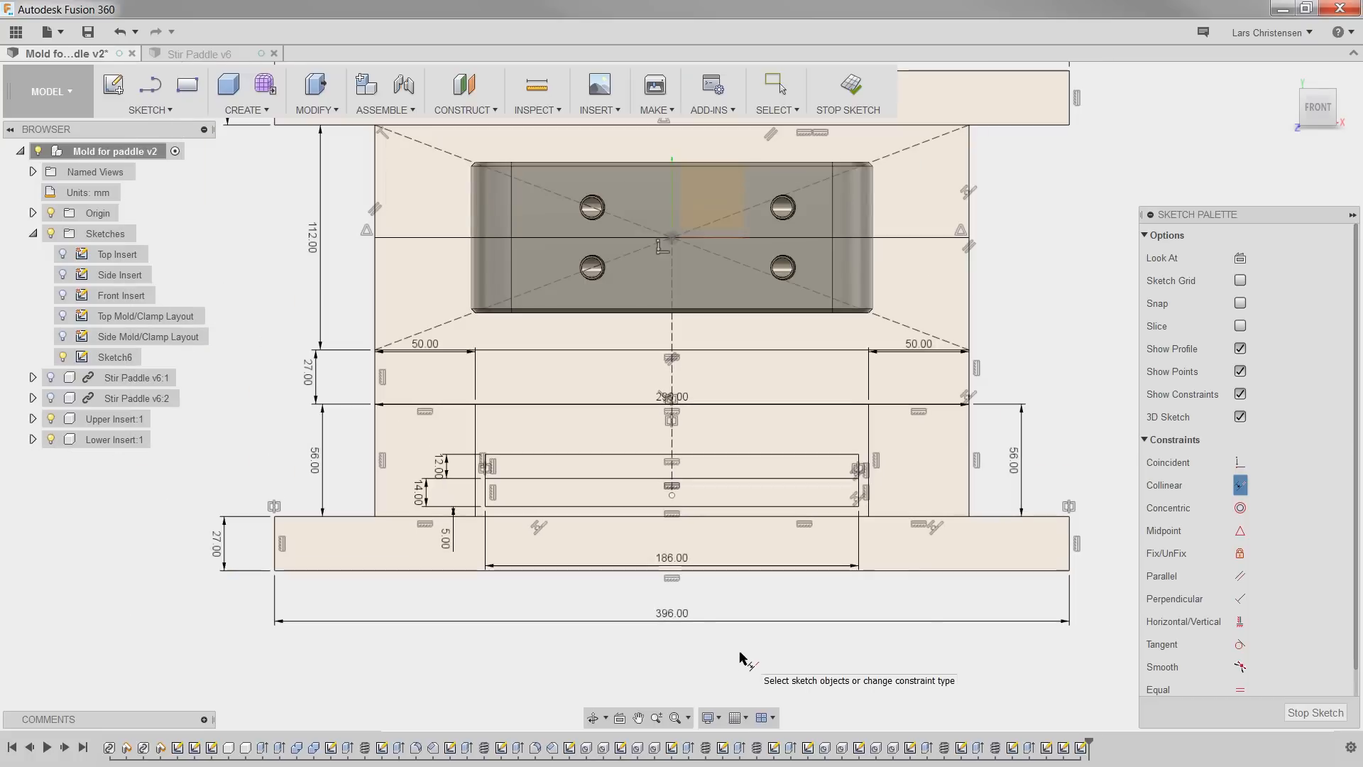
{"action": "scroll", "coordinate": [740, 654], "scroll_direction": "down", "scroll_amount": 1}
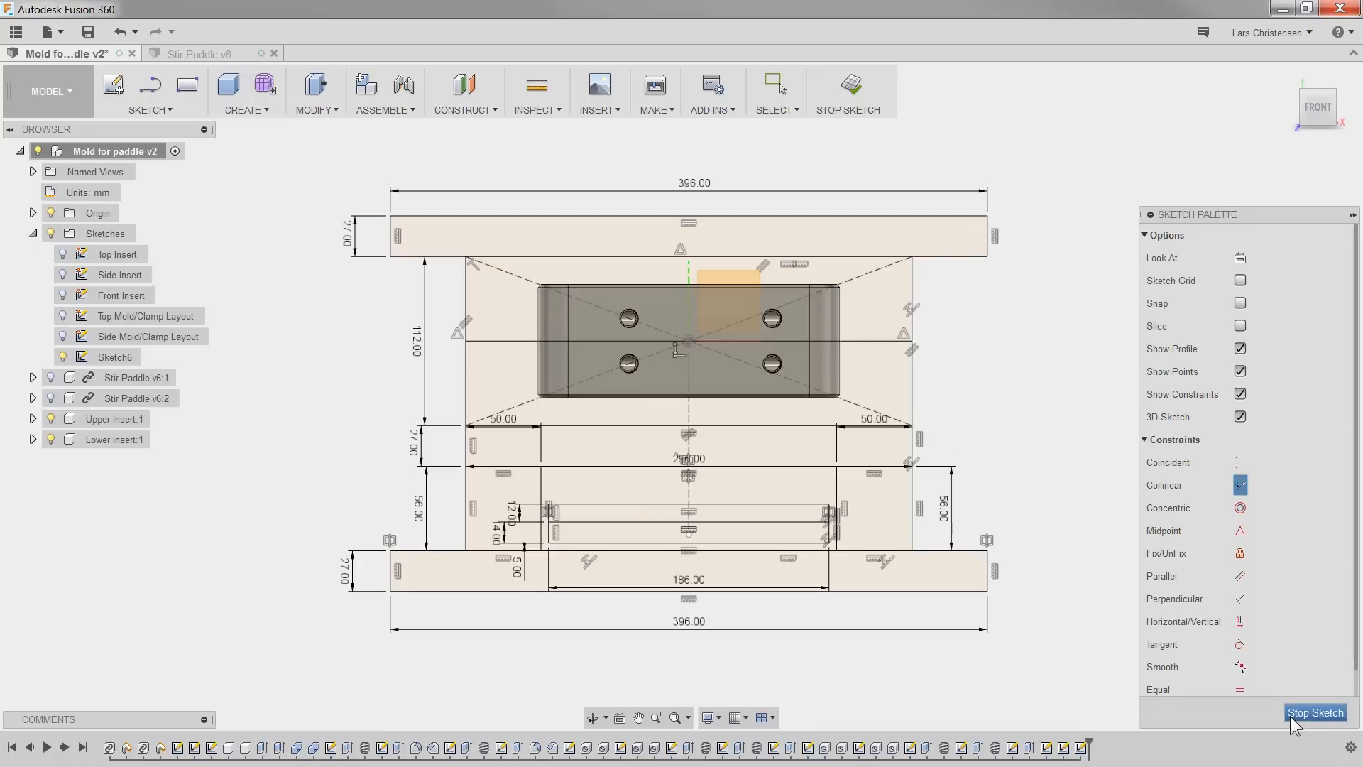
Step: Finish the front layout sketch and rename it "Front Mold/Clamp Layout"
{"action": "left_click", "coordinate": [1315, 712]}
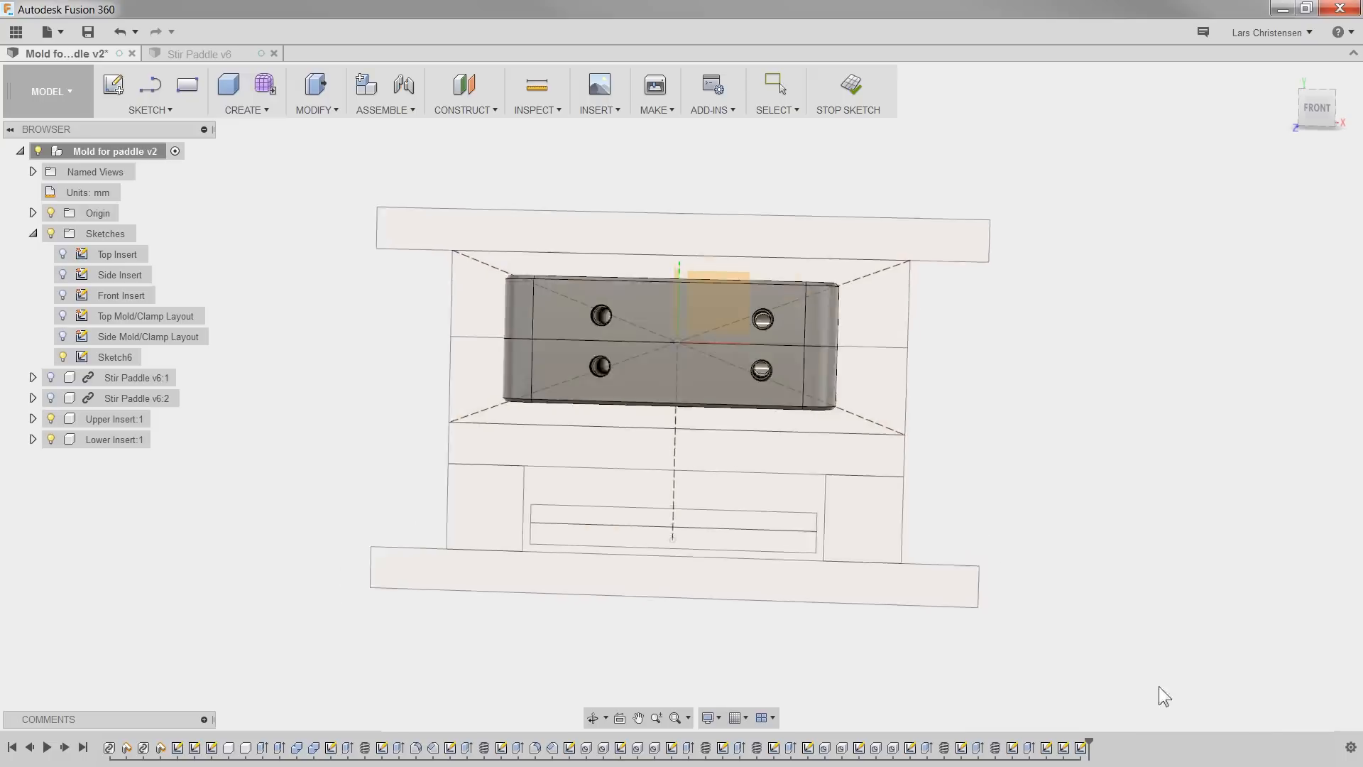
{"action": "left_click", "coordinate": [118, 359]}
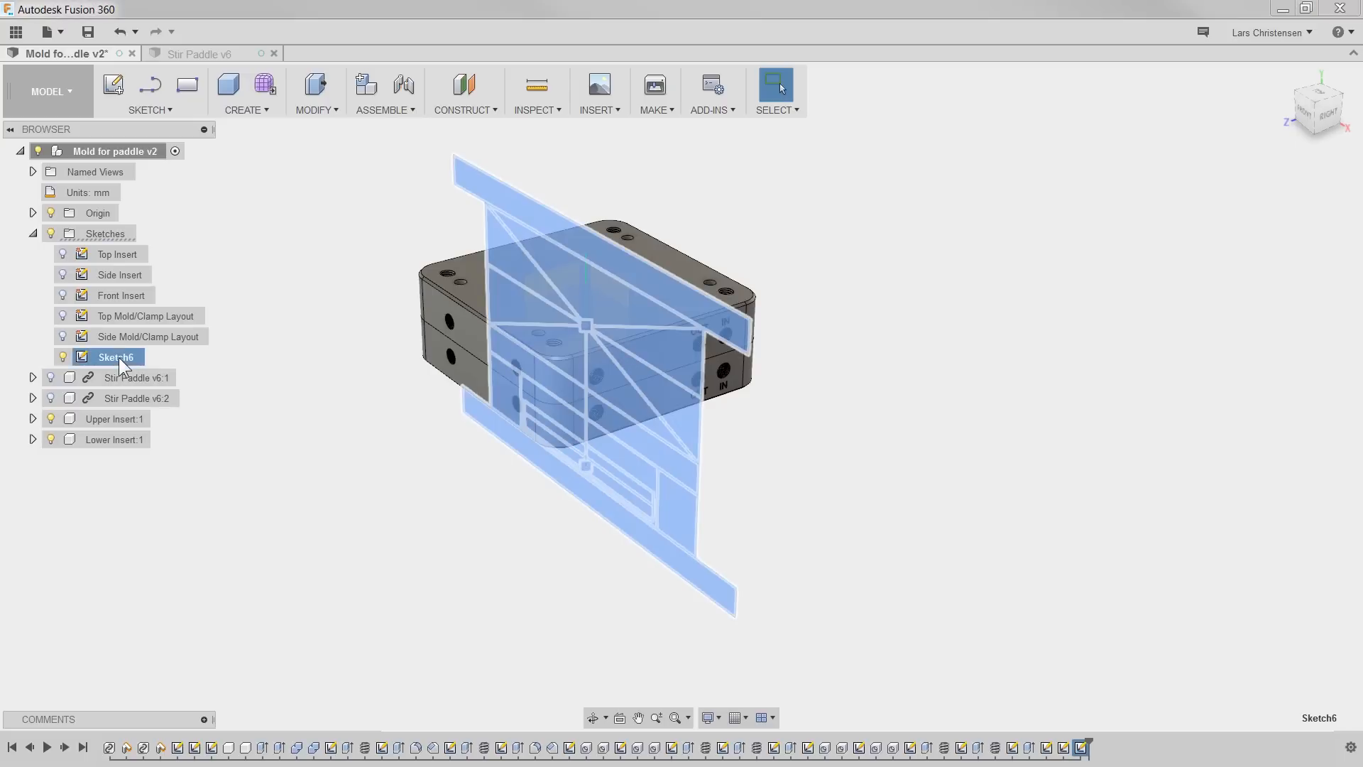
{"action": "left_click", "coordinate": [117, 356]}
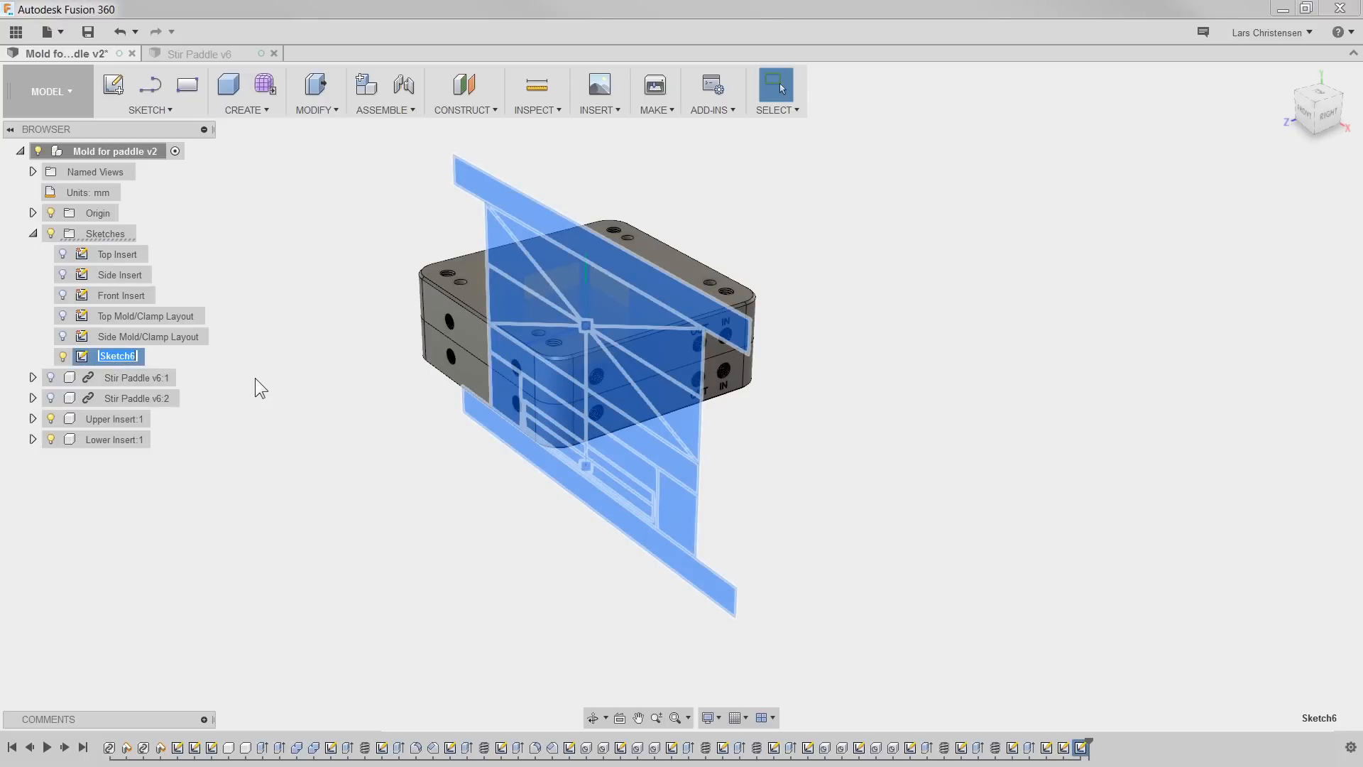
{"action": "type", "text": "Front Mold/Clamp Layout"}
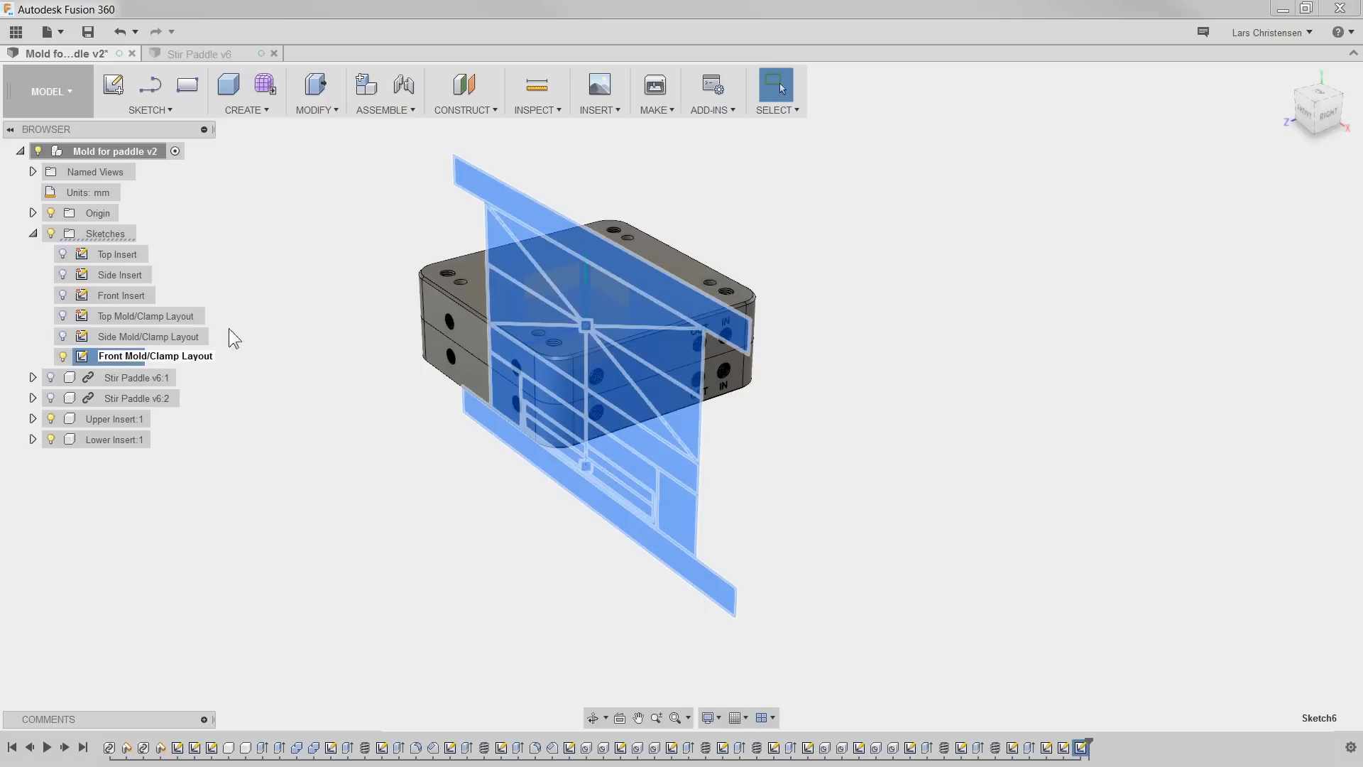
{"action": "key", "text": "Return"}
{"action": "left_click", "coordinate": [369, 476]}
Step: Show the side and top mold/clamp layout sketches together with the front layout
{"action": "left_click", "coordinate": [62, 336]}
{"action": "left_click", "coordinate": [62, 316]}
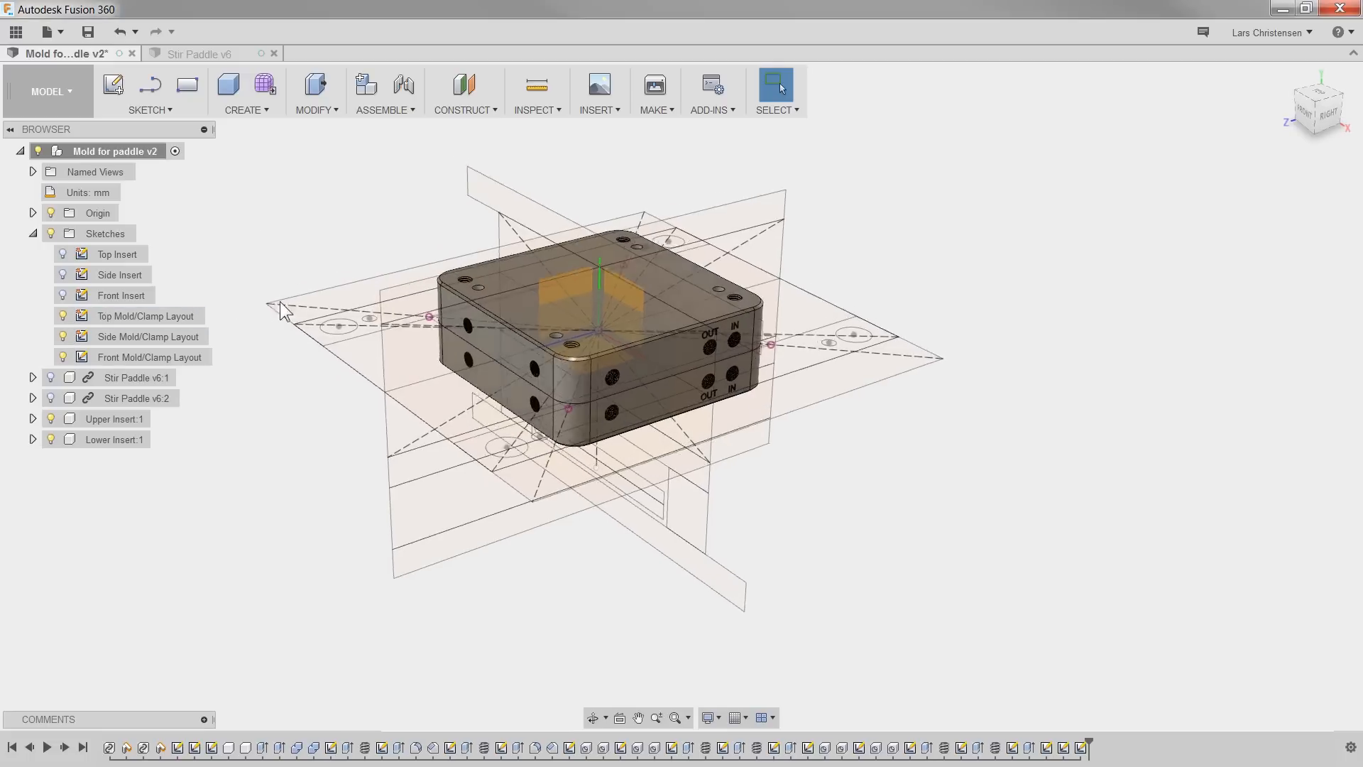
{"action": "middle_click_drag", "start_coordinate": [281, 303], "coordinate": [164, 470], "text": "shift"}
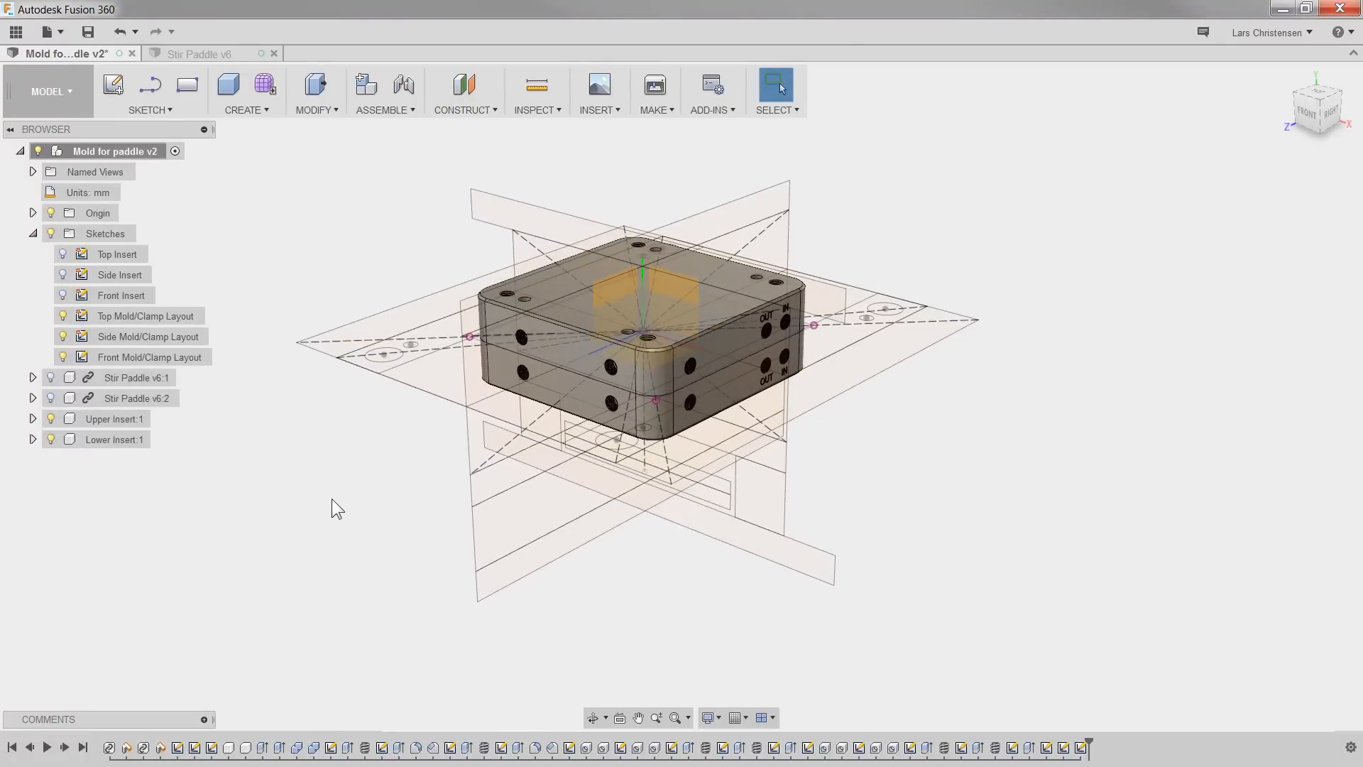
Step: Save the design with the version description "Created Layout Sketches"
{"action": "left_click", "coordinate": [91, 32]}
{"action": "left_click_drag", "start_coordinate": [711, 382], "coordinate": [626, 382]}
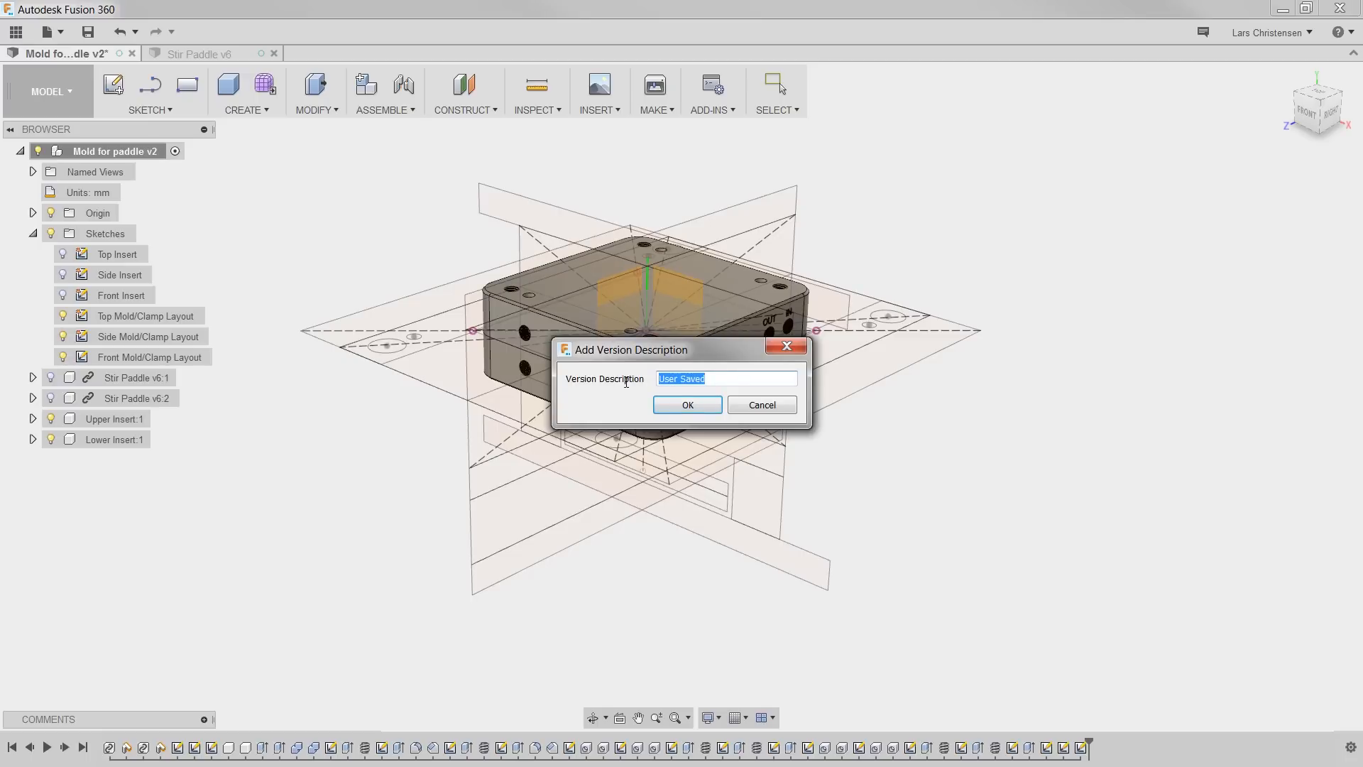
{"action": "type", "text": "Created Layout Sketches"}
{"action": "left_click", "coordinate": [688, 404]}
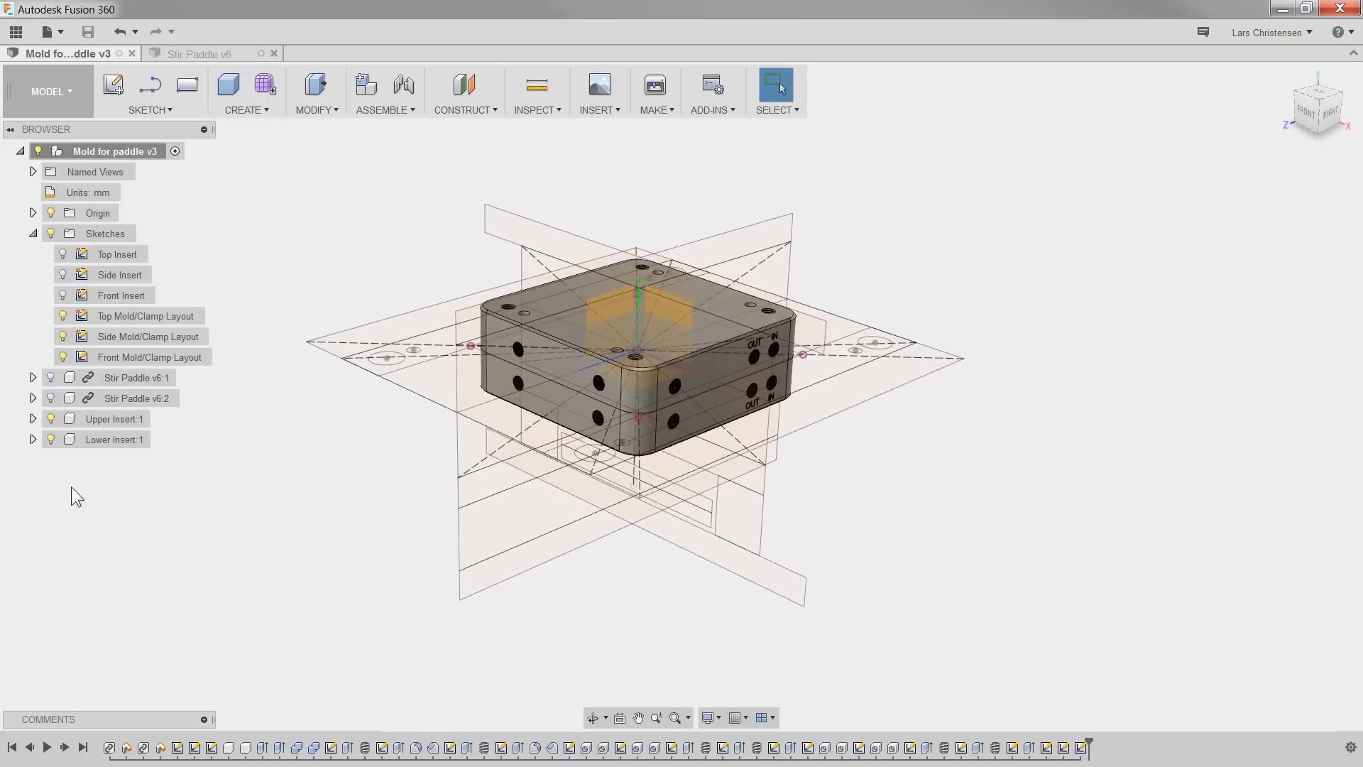
Step: Hide the upper and lower inserts and the top and front mold/clamp layouts, leaving only the side layout shown
{"action": "left_click", "coordinate": [50, 418]}
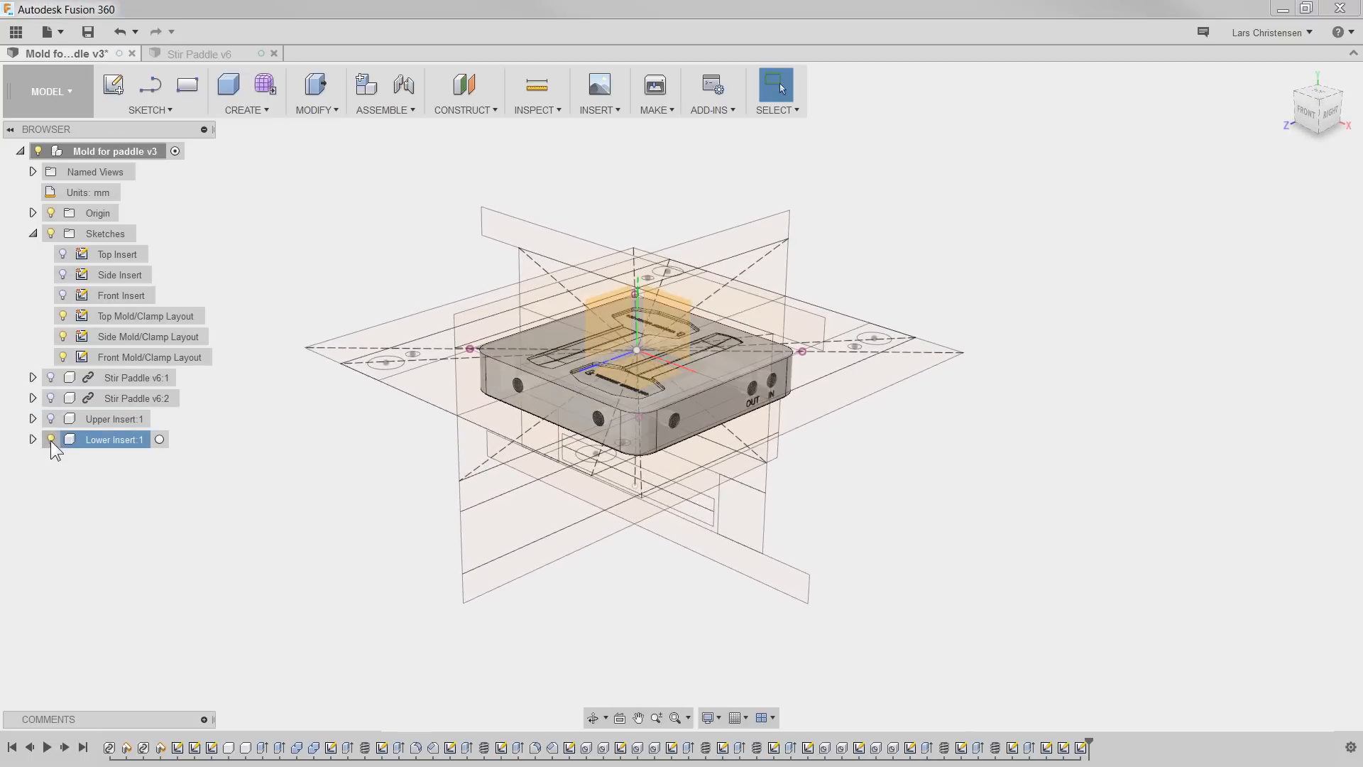
{"action": "left_click", "coordinate": [50, 439]}
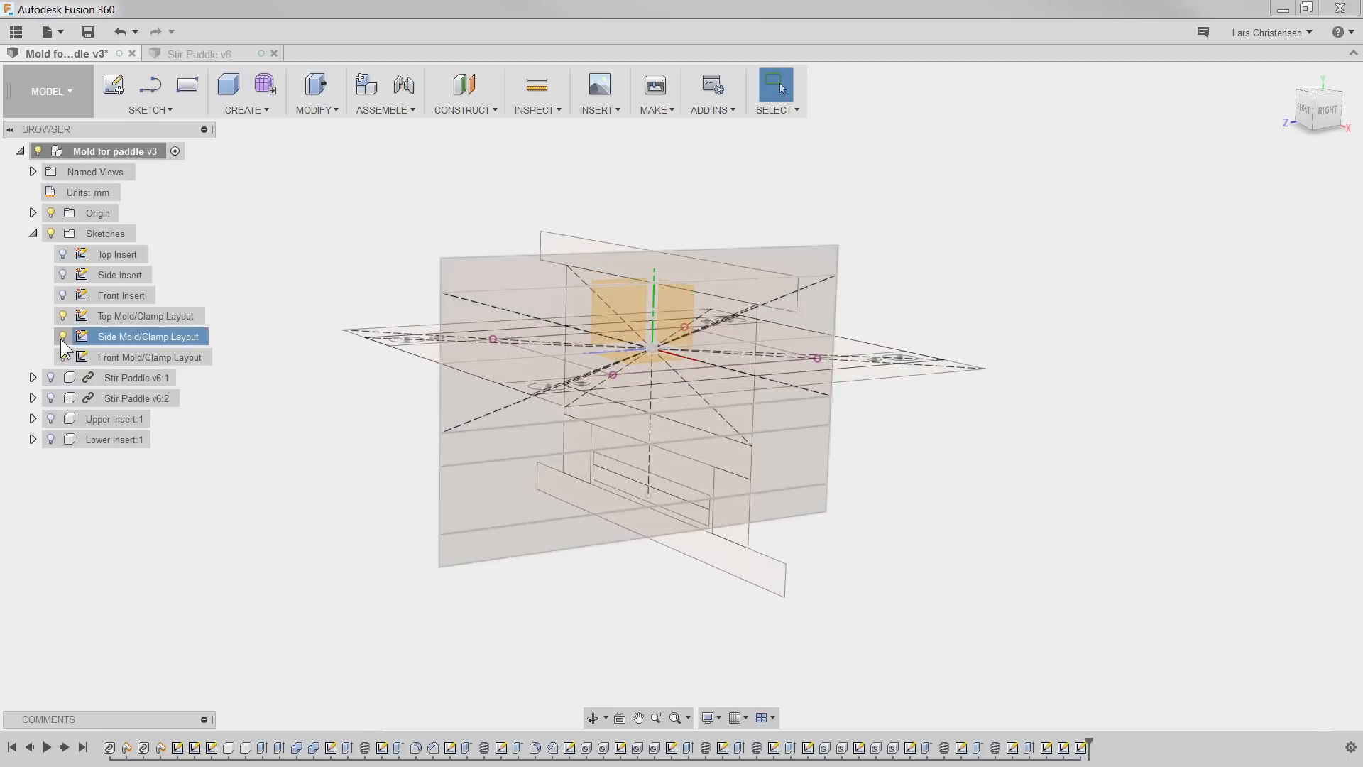
{"action": "left_click", "coordinate": [62, 316]}
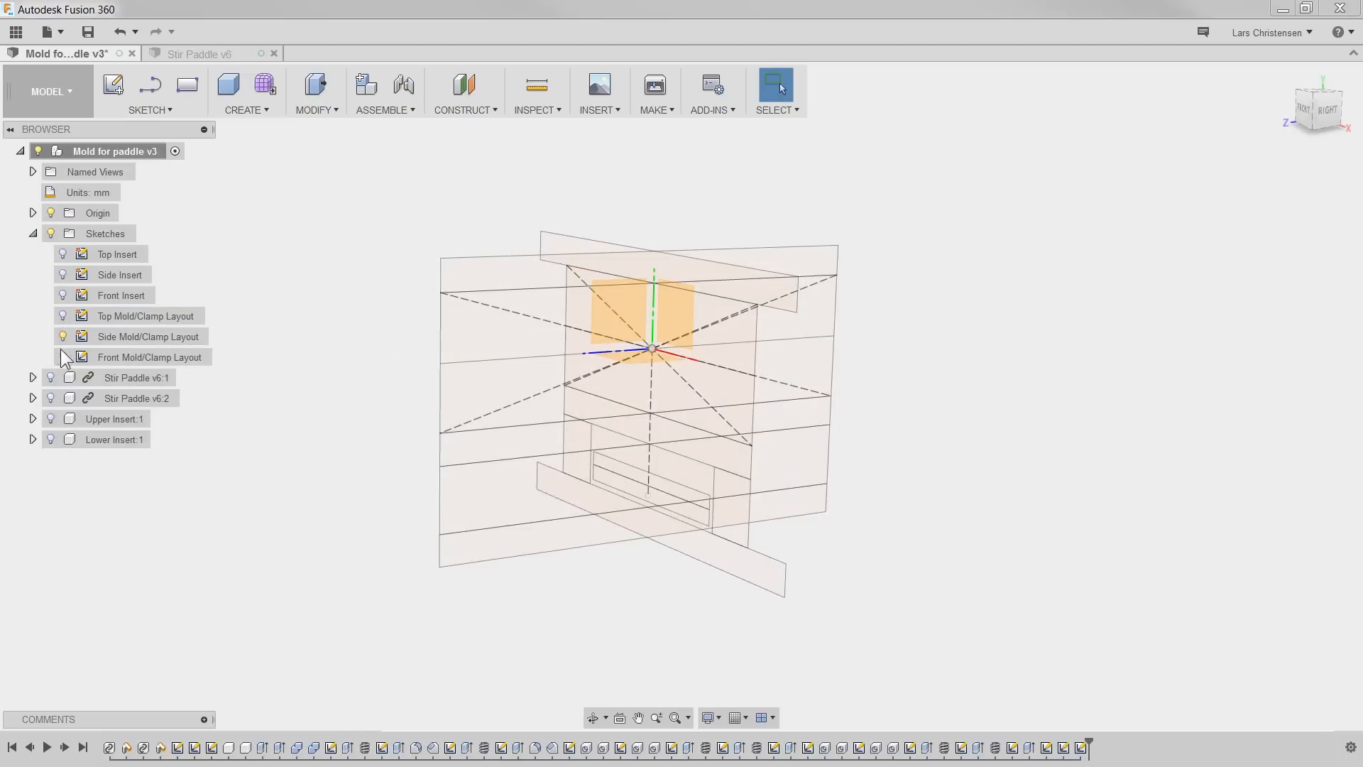
{"action": "left_click", "coordinate": [62, 357]}
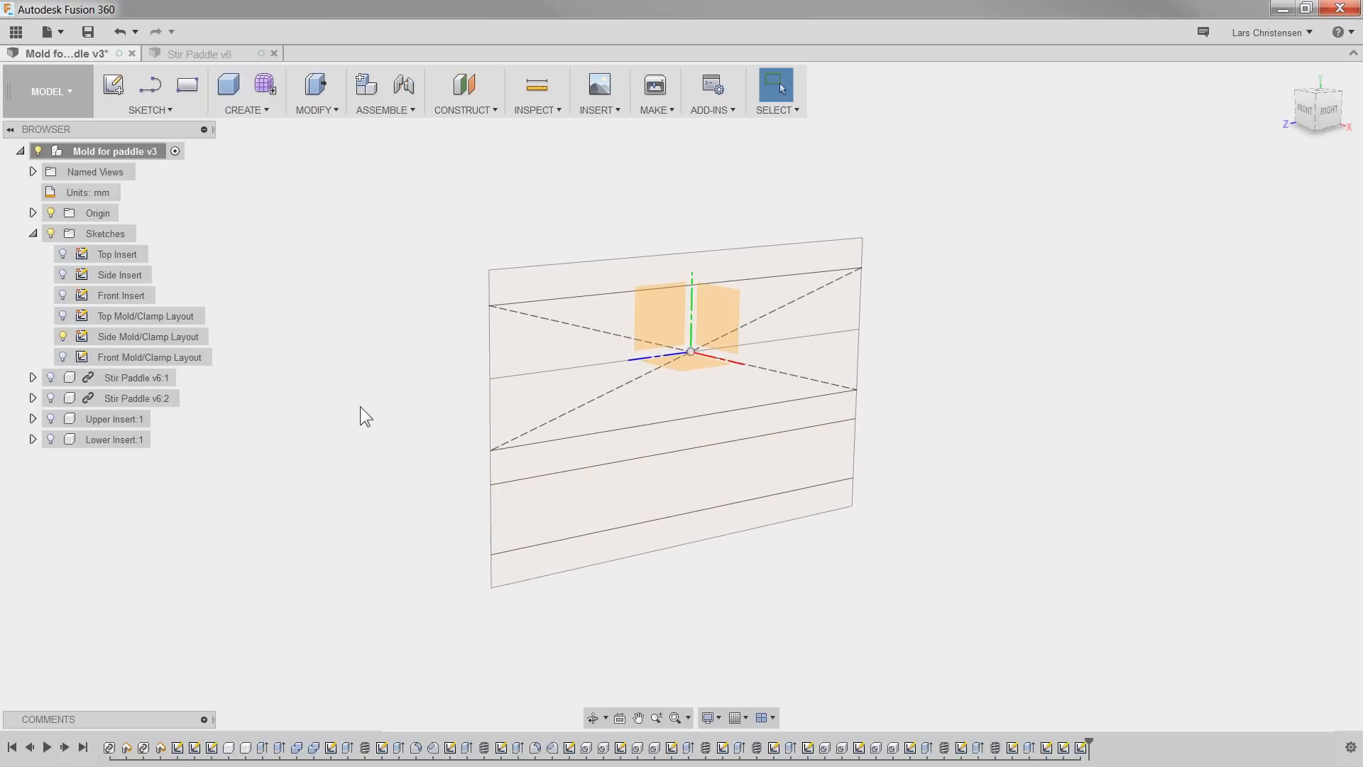
Step: Create a new component under the root assembly and name it "Upper Mold Plate"
{"action": "right_click", "coordinate": [115, 152]}
{"action": "left_click", "coordinate": [147, 159]}
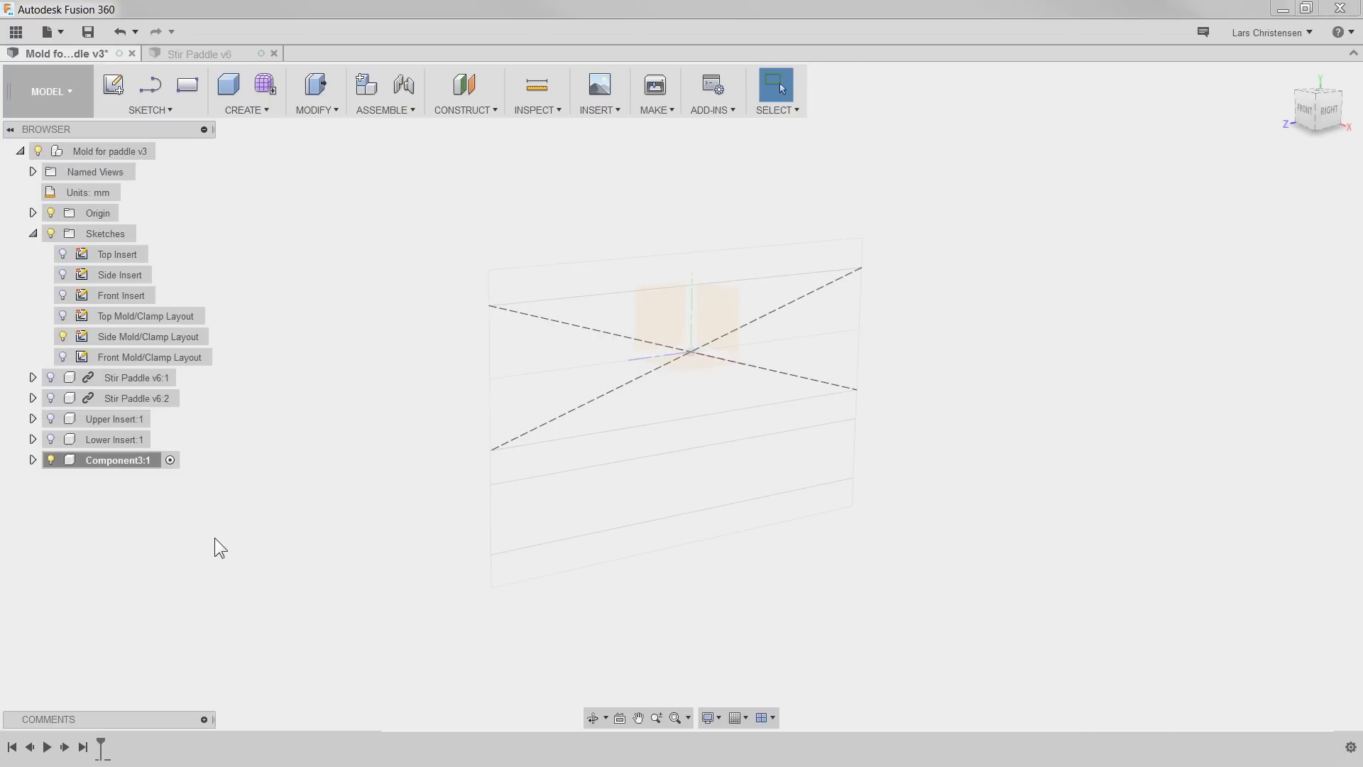
{"action": "left_click", "coordinate": [112, 460]}
{"action": "left_click", "coordinate": [108, 462]}
{"action": "type", "text": "PLlate"}
{"action": "key", "text": "Return"}
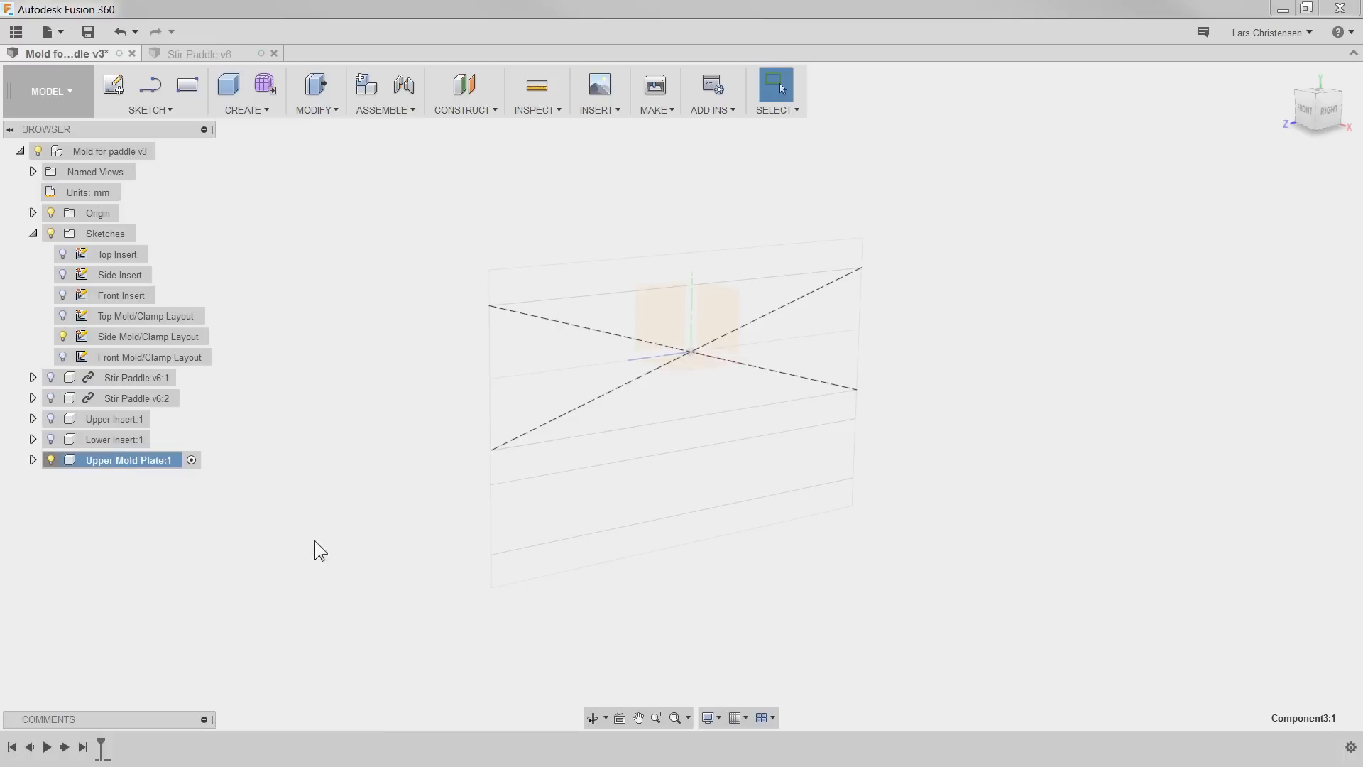
Step: Extrude the side layout's profile just above the origin symmetrically as a new body, 296 mm whole length
{"action": "key", "text": "e"}
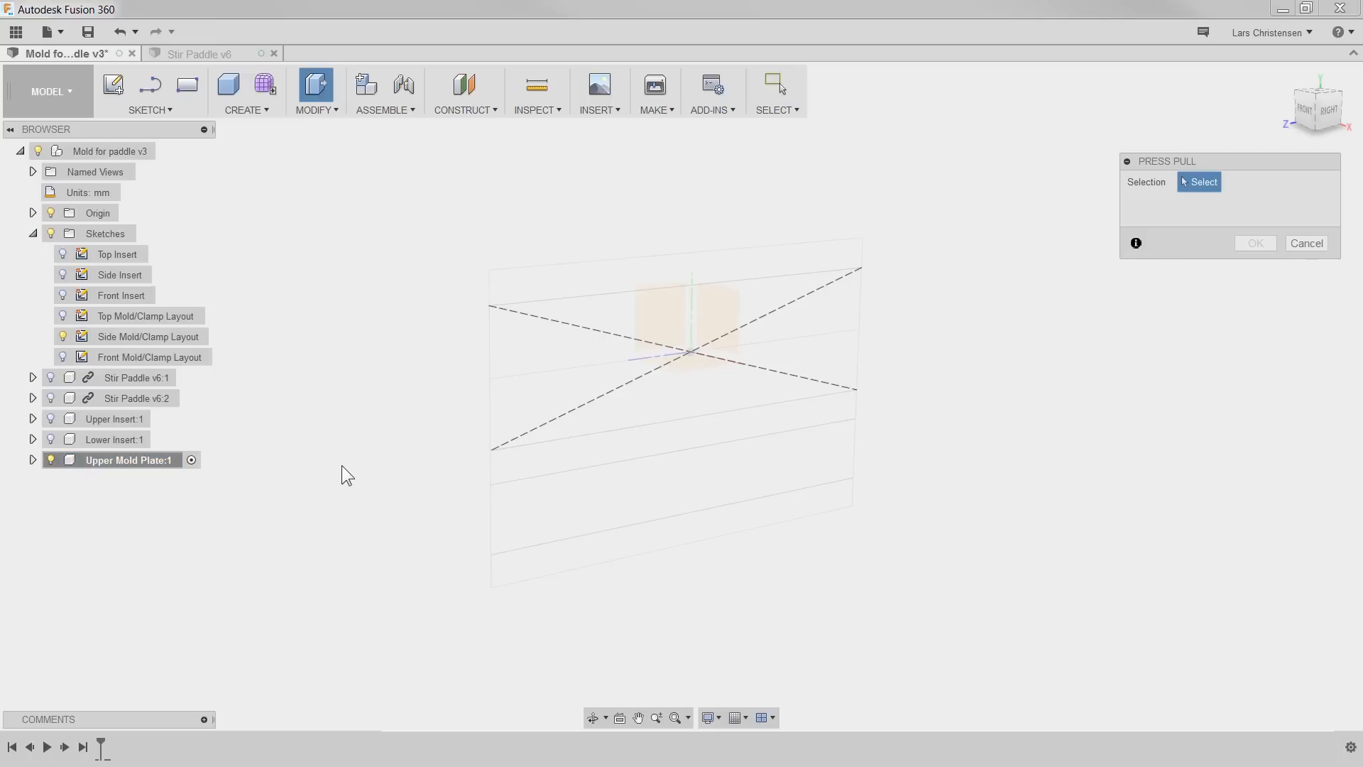
{"action": "left_click", "coordinate": [527, 345]}
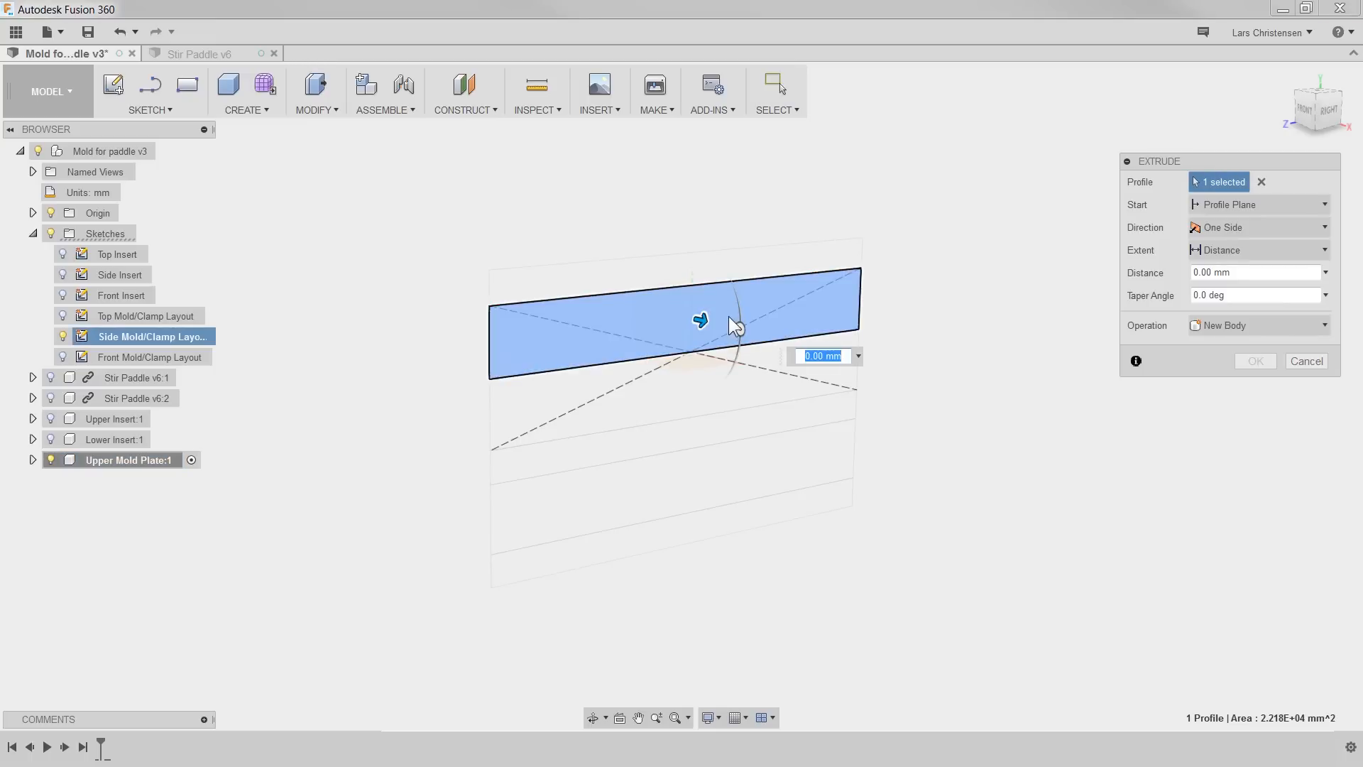
{"action": "left_click_drag", "start_coordinate": [700, 320], "coordinate": [777, 339]}
{"action": "left_click", "coordinate": [1260, 226]}
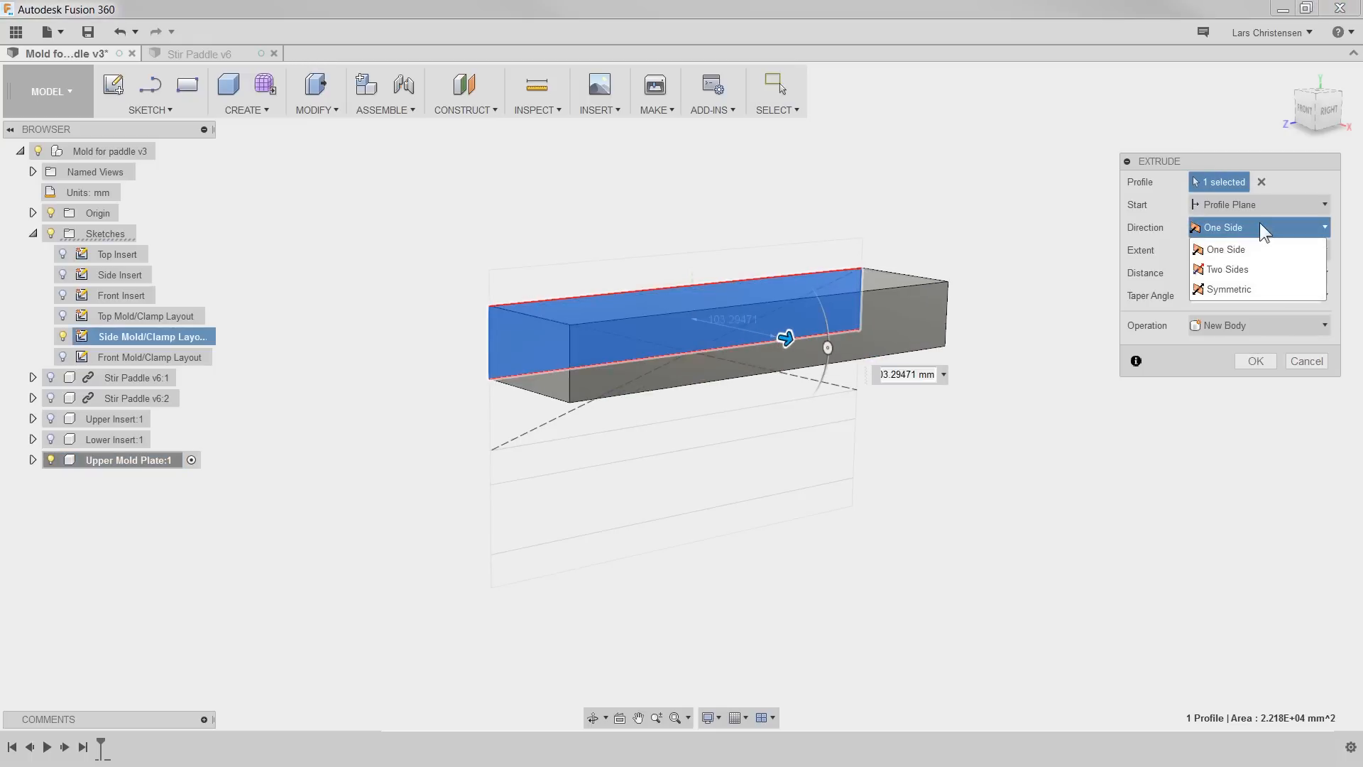
{"action": "left_click", "coordinate": [1256, 269]}
{"action": "left_click", "coordinate": [1262, 226]}
{"action": "left_click", "coordinate": [1266, 278]}
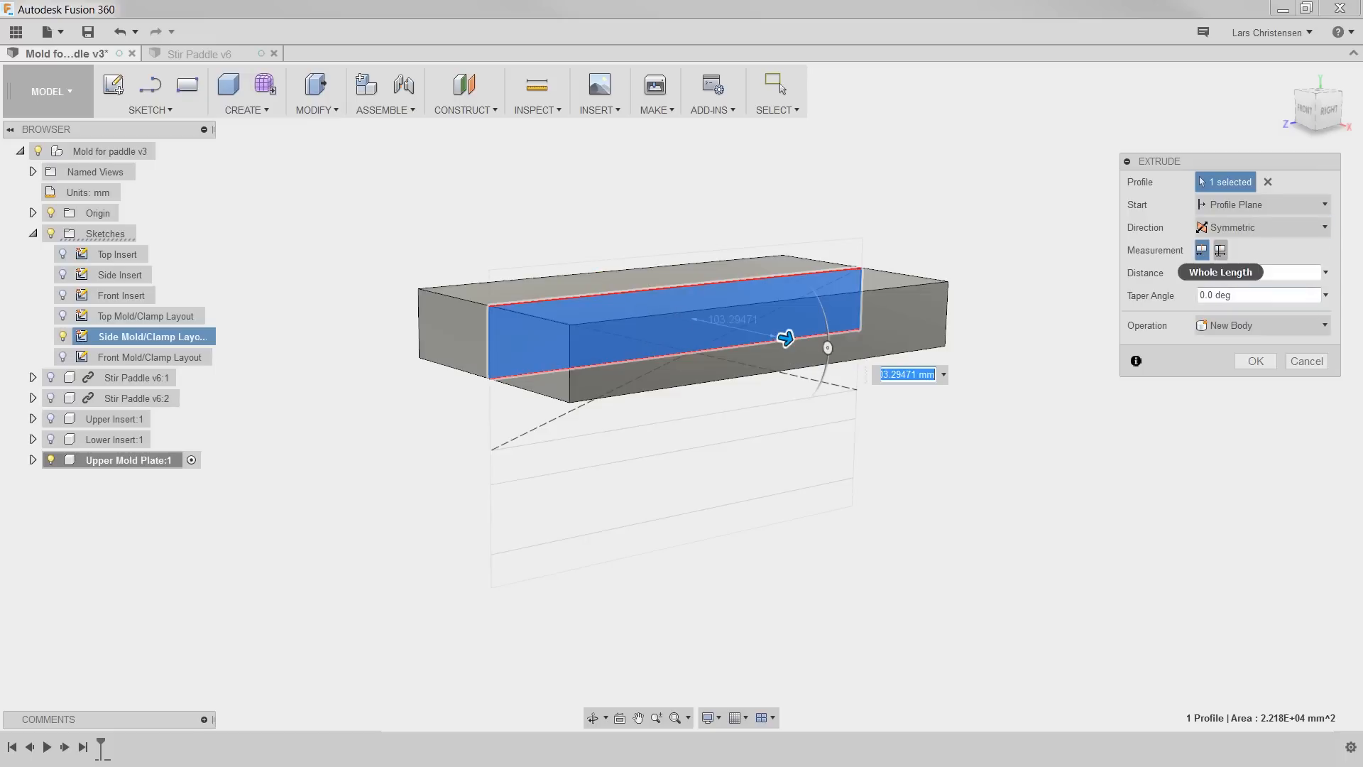
{"action": "left_click", "coordinate": [1220, 250]}
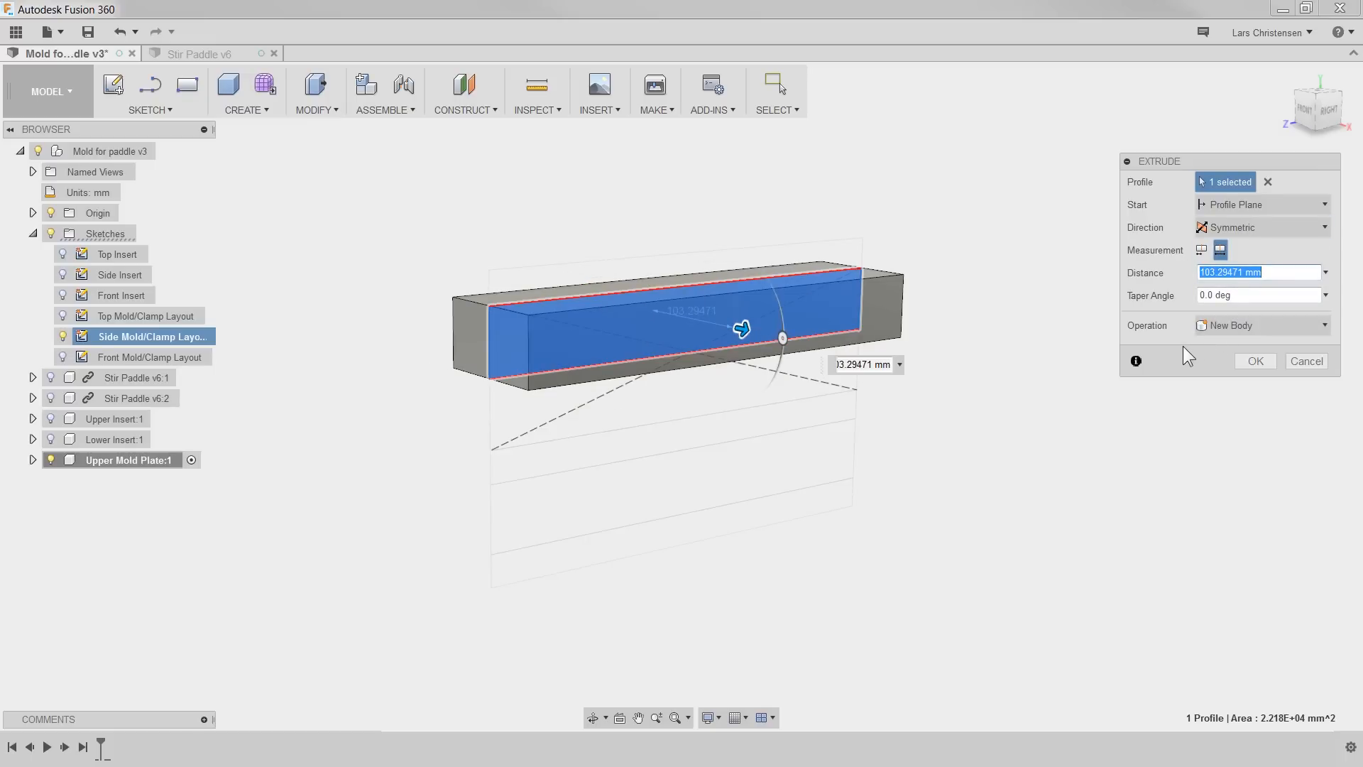
{"action": "type", "text": "296"}
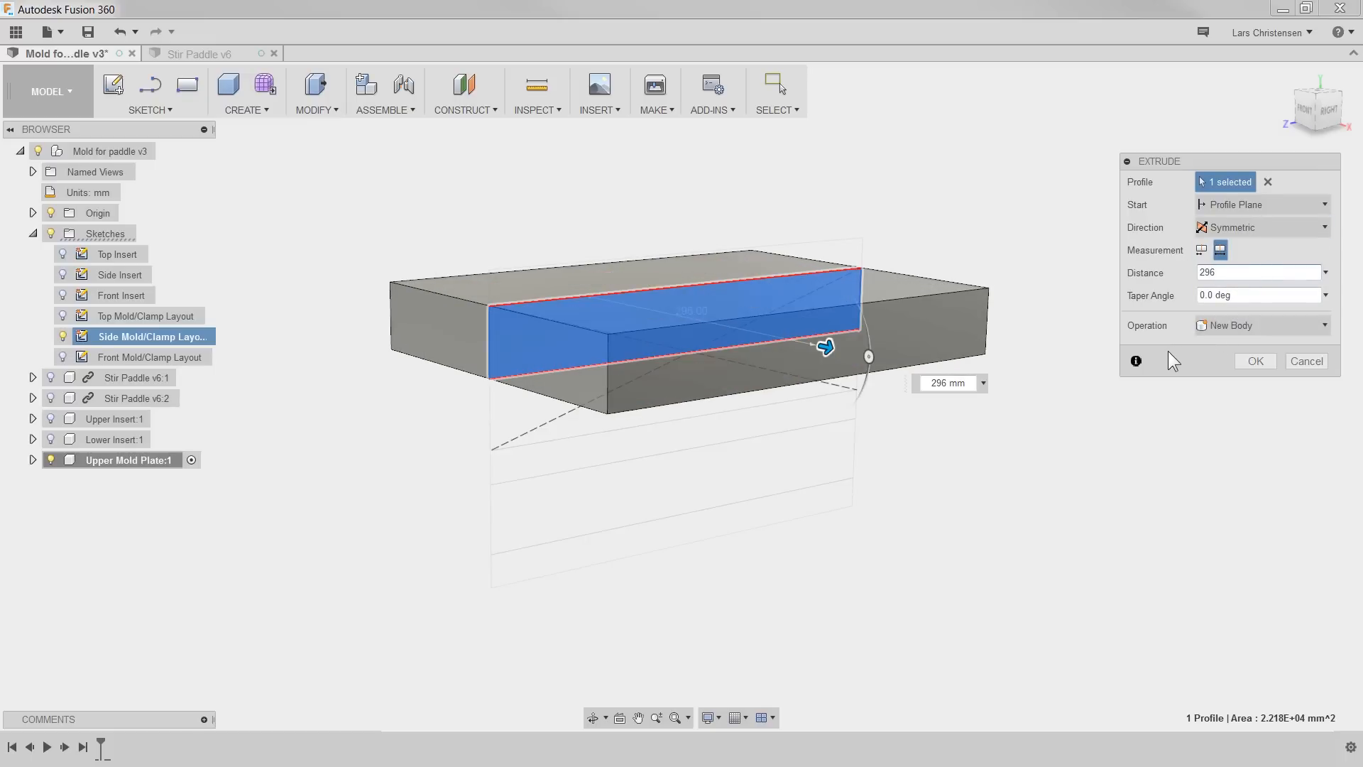
{"action": "key", "text": "Return"}
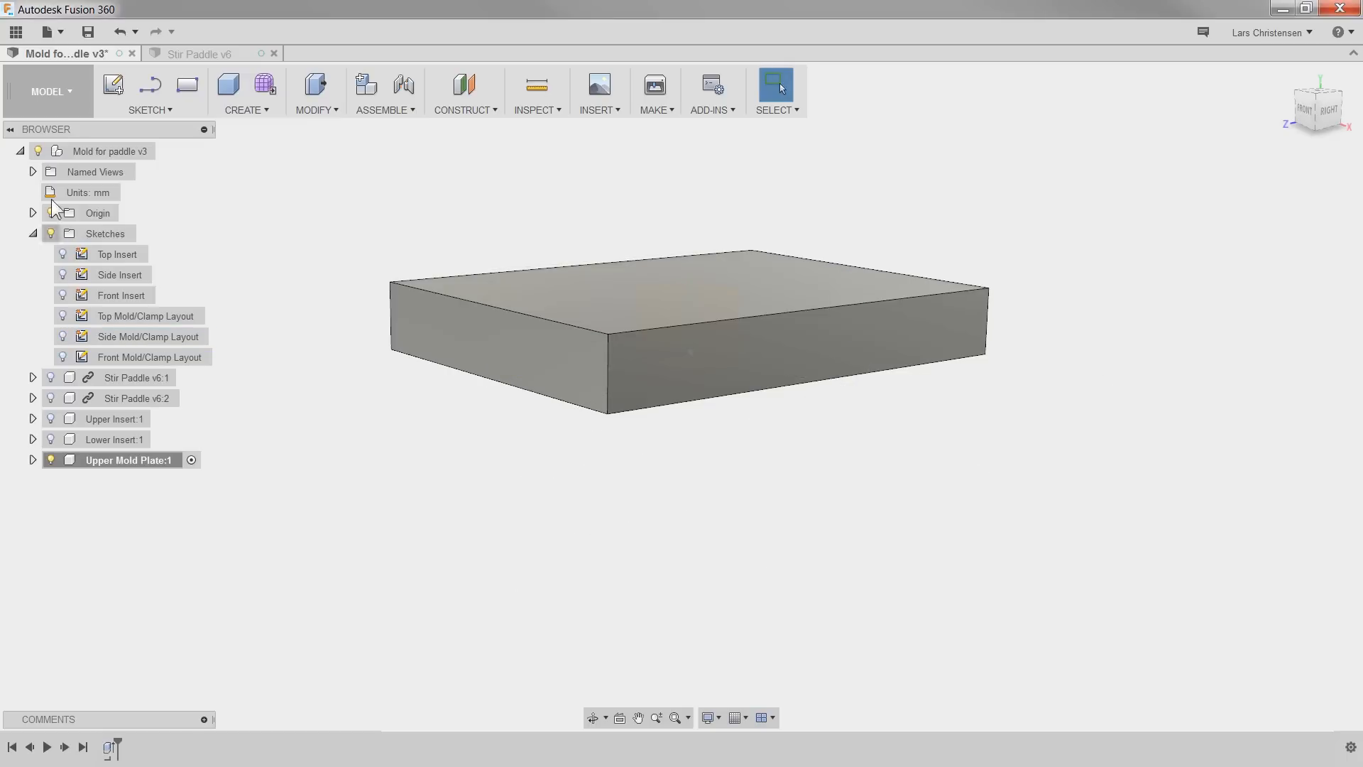
Step: Create a new component under the root assembly and name it "Lower Mold Plate"
{"action": "right_click", "coordinate": [88, 152]}
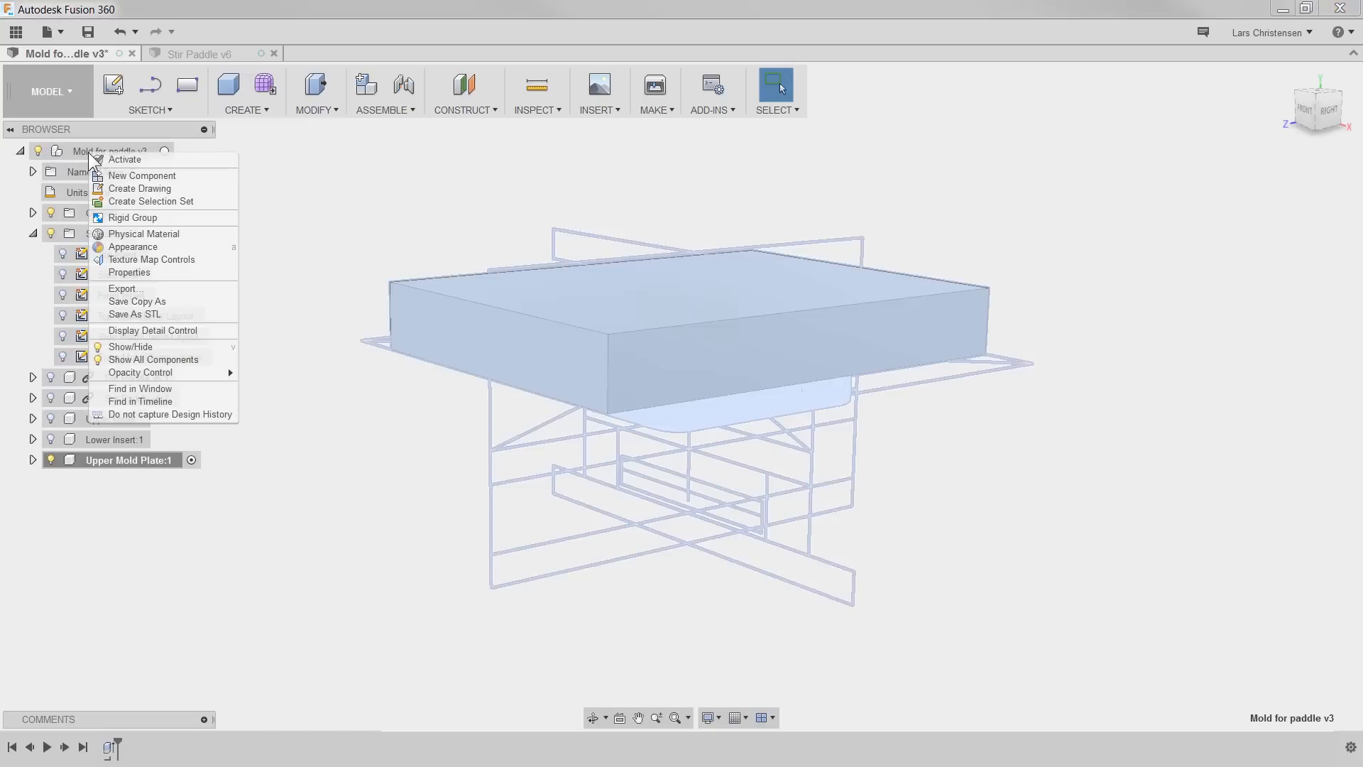
{"action": "left_click", "coordinate": [131, 176]}
{"action": "left_click", "coordinate": [113, 484]}
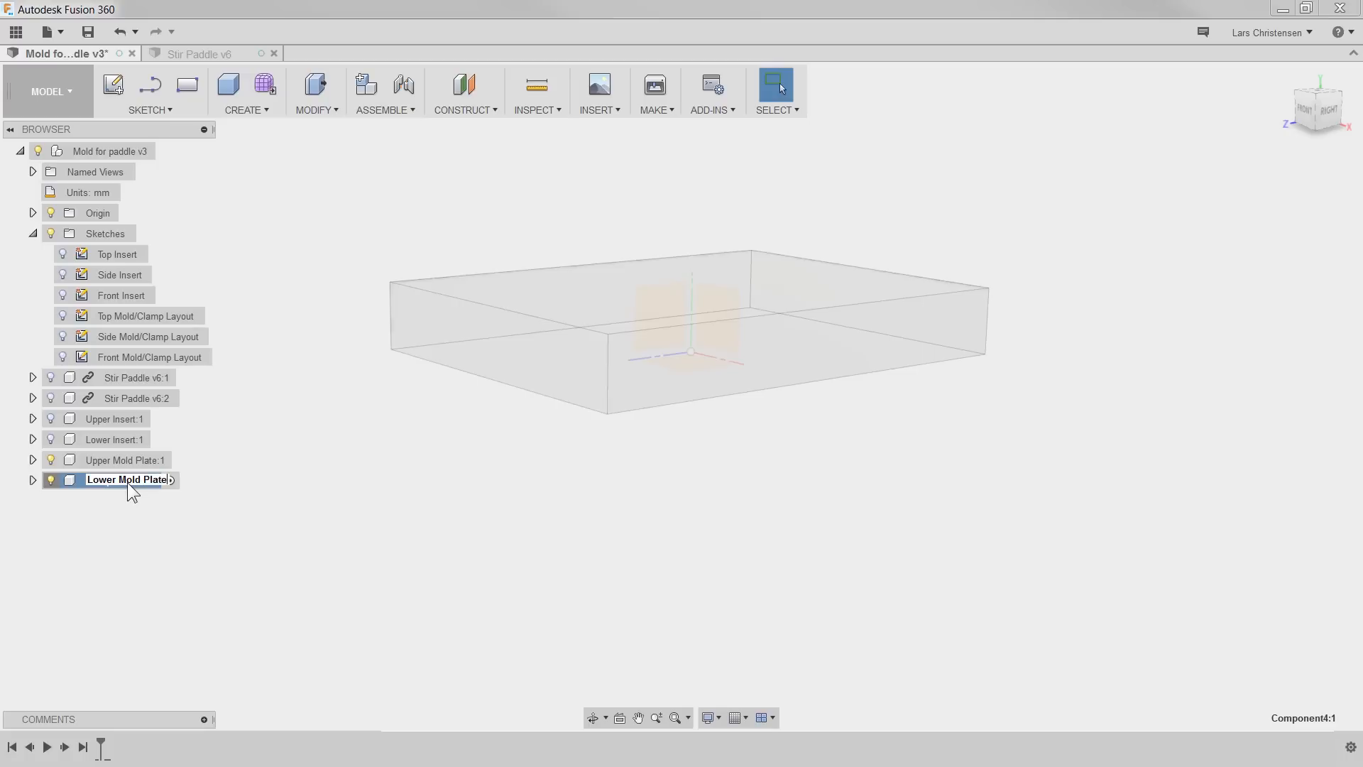
{"action": "key", "text": "Return"}
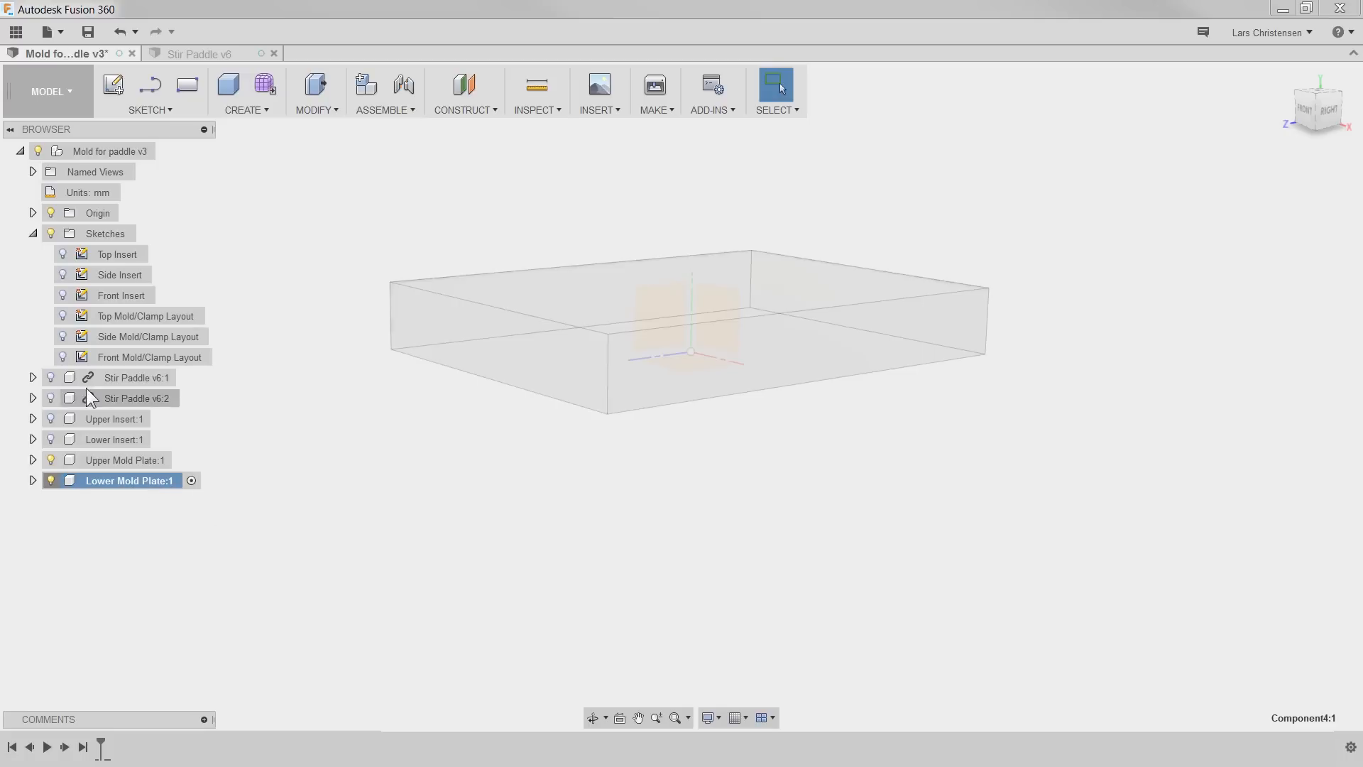
Step: Show the side mold/clamp layout and extrude its profile just below the origin symmetrically to a 296 mm whole length
{"action": "left_click", "coordinate": [61, 336]}
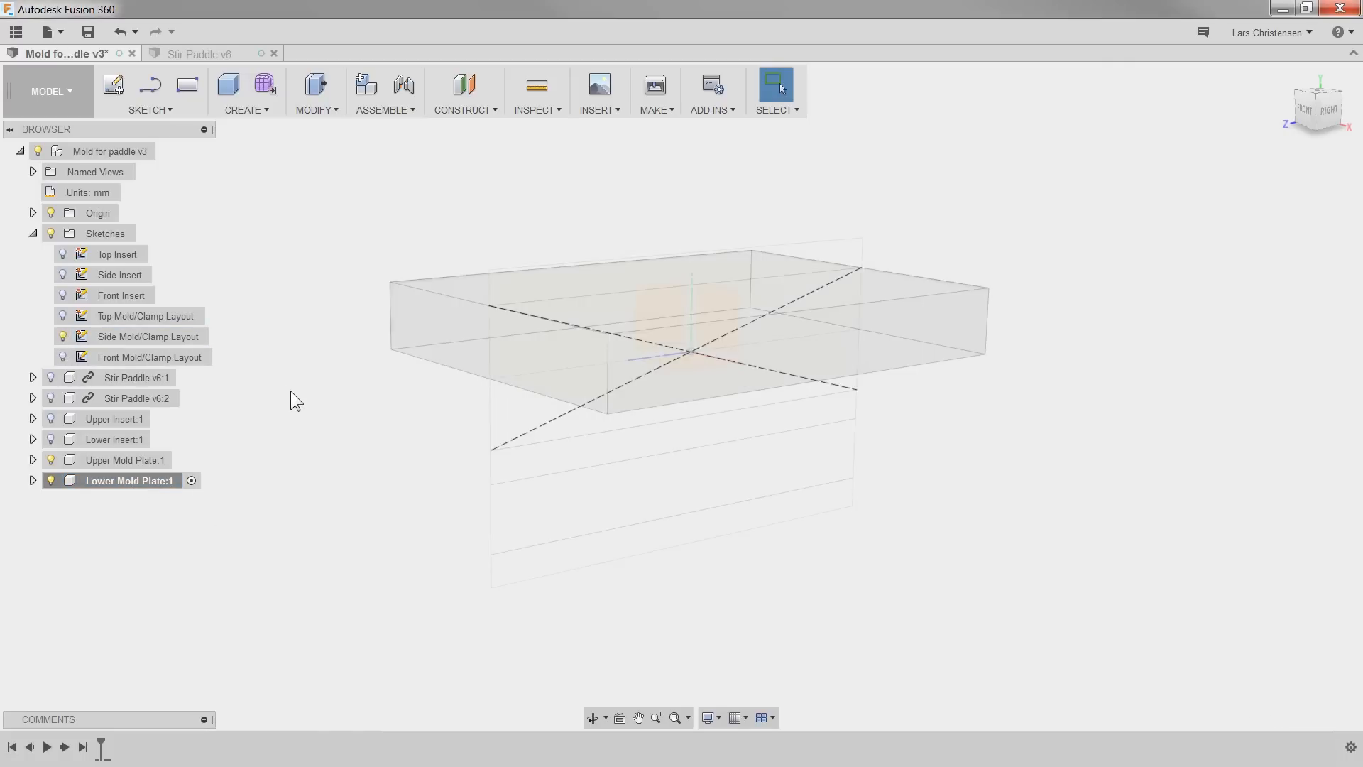
{"action": "key", "text": "q"}
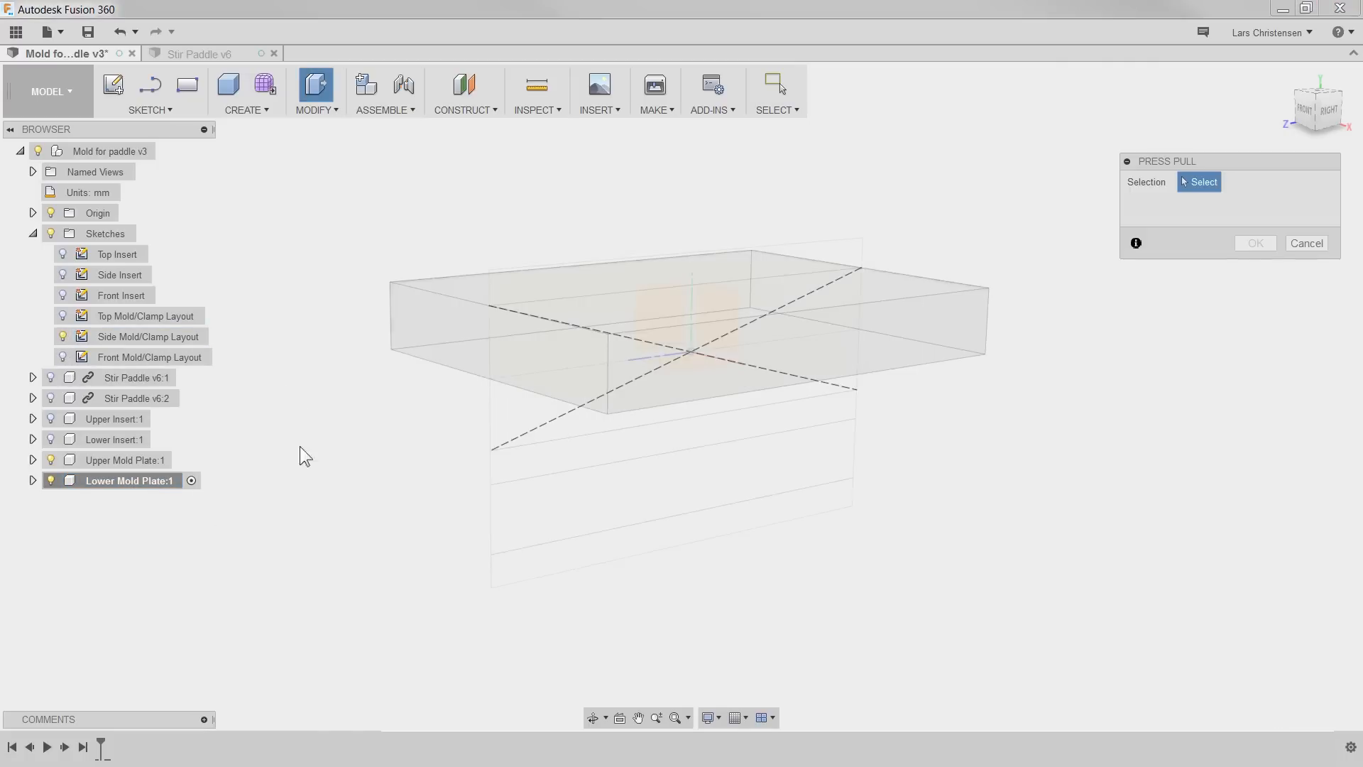
{"action": "left_click", "coordinate": [517, 416]}
{"action": "left_click_drag", "start_coordinate": [701, 389], "coordinate": [718, 391]}
{"action": "left_click", "coordinate": [1257, 227]}
{"action": "left_click", "coordinate": [1261, 286]}
{"action": "left_click_drag", "start_coordinate": [1262, 272], "coordinate": [1178, 275]}
{"action": "type", "text": "296"}
{"action": "key", "text": "Return"}
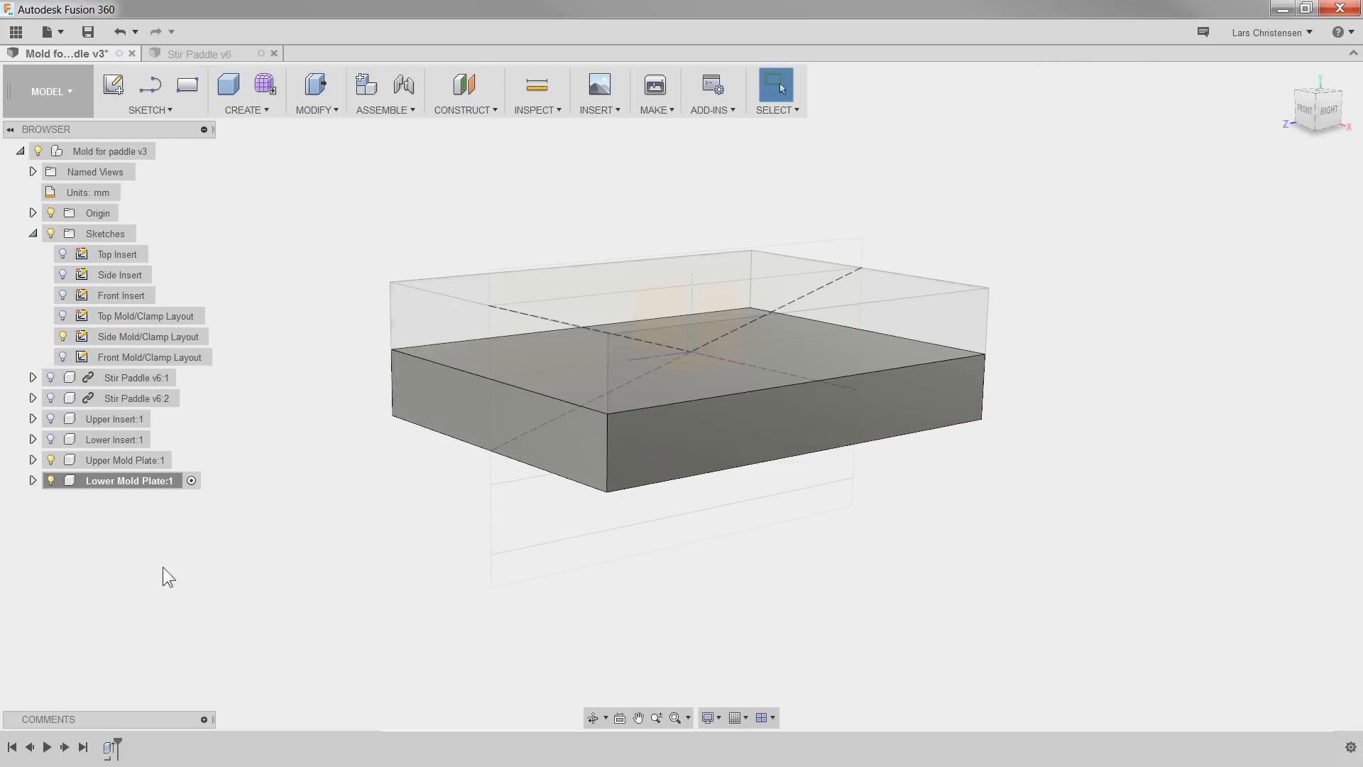
Step: Create a new component under the root assembly and name it "Upper Clamping Plate"
{"action": "right_click", "coordinate": [100, 151]}
{"action": "left_click", "coordinate": [193, 240]}
{"action": "double_click", "coordinate": [125, 500]}
{"action": "type", "text": "Upper Clamping Plate"}
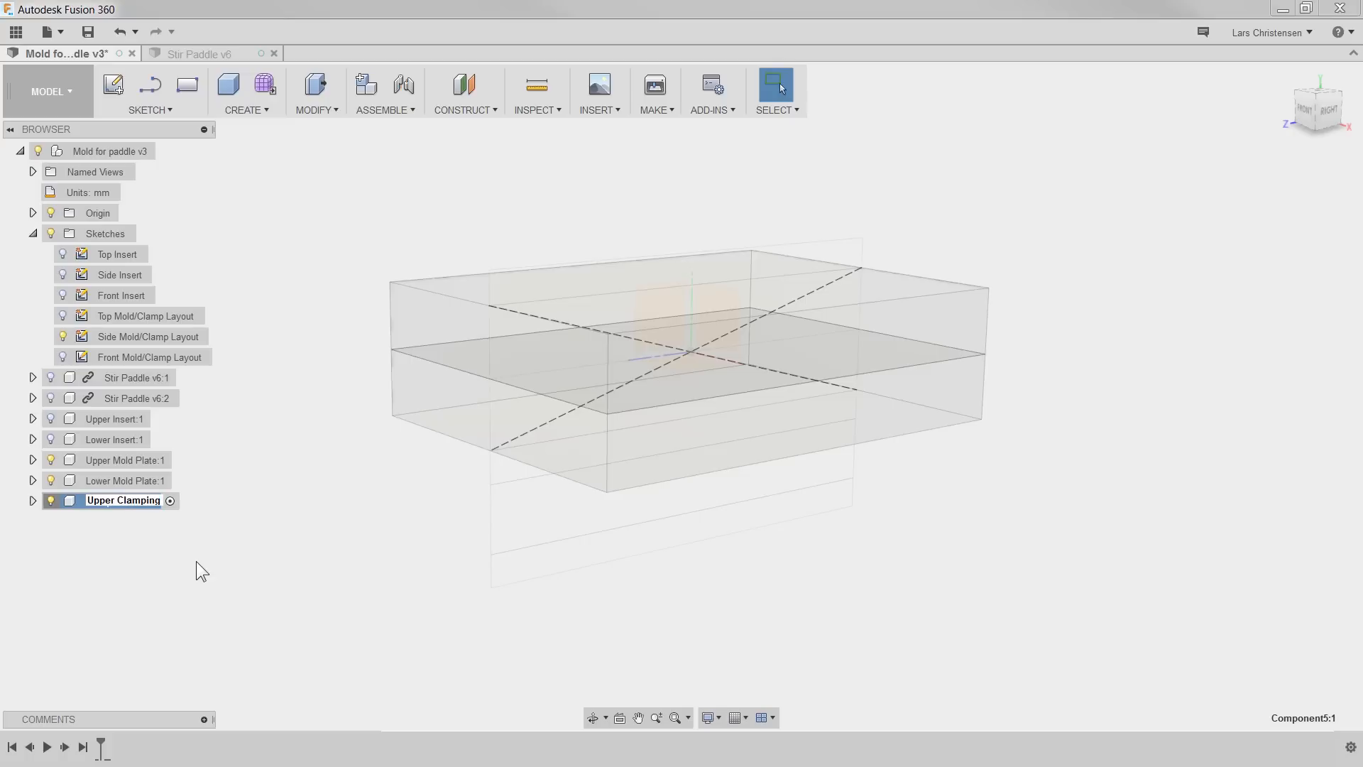
{"action": "key", "text": "Return"}
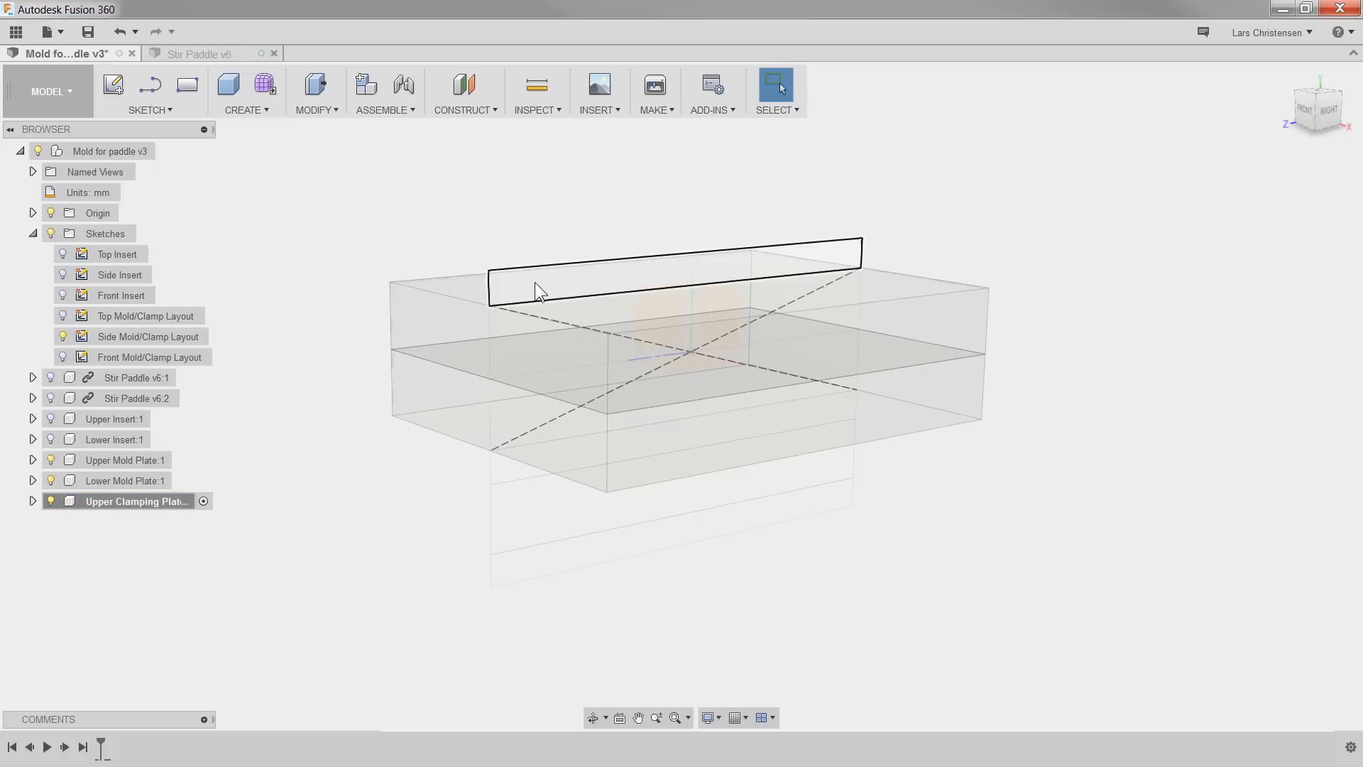
Step: Extrude the side layout's topmost strip symmetrically with whole-length measurement, making the clamping plate wider than the mold plates
{"action": "left_click", "coordinate": [535, 282]}
{"action": "key", "text": "e"}
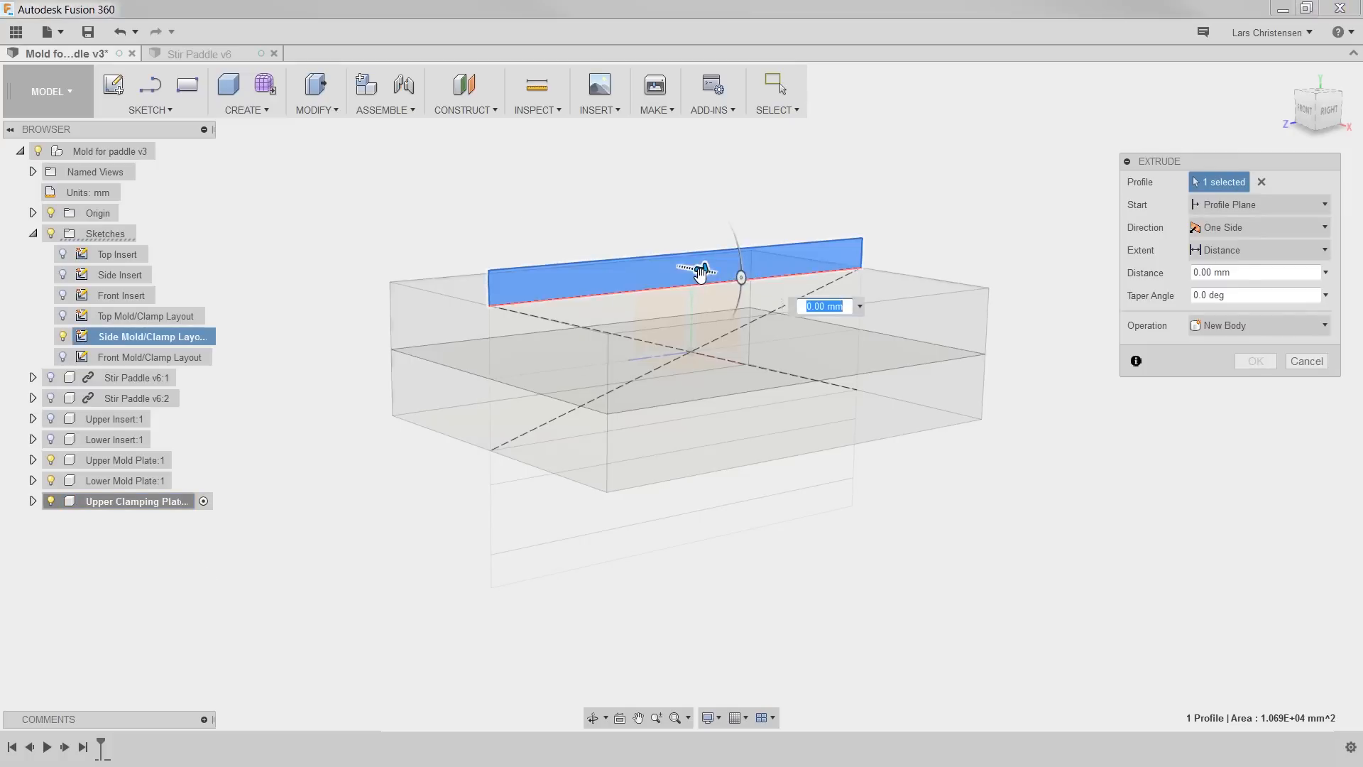
{"action": "left_click", "coordinate": [1259, 229]}
{"action": "left_click", "coordinate": [1244, 296]}
{"action": "left_click", "coordinate": [1218, 250]}
{"action": "left_click", "coordinate": [1249, 273]}
{"action": "key", "text": "Return"}
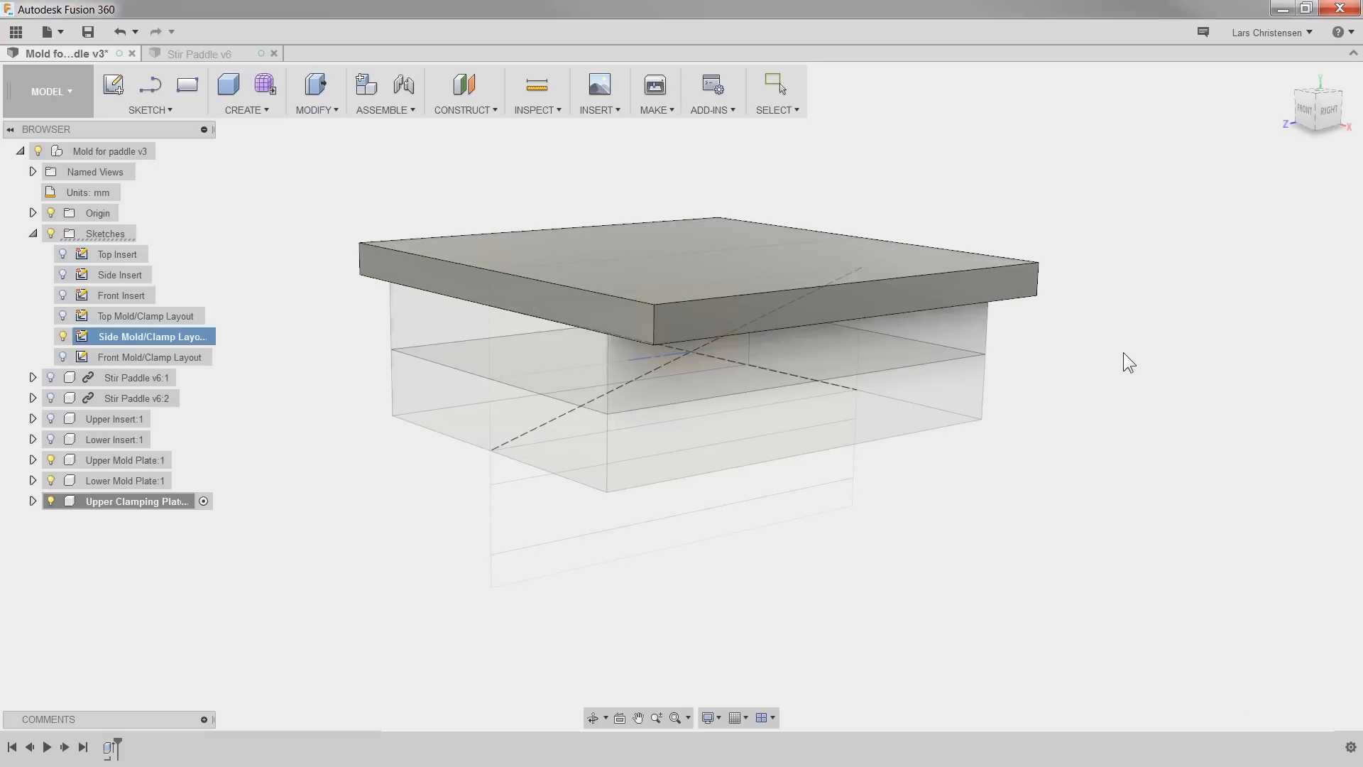
Step: Create a new component under the root assembly and name it "Lower Spacing Plate"
{"action": "right_click", "coordinate": [95, 155]}
{"action": "left_click", "coordinate": [145, 180]}
{"action": "left_click", "coordinate": [122, 523]}
{"action": "type", "text": "Lower Spacing Plate"}
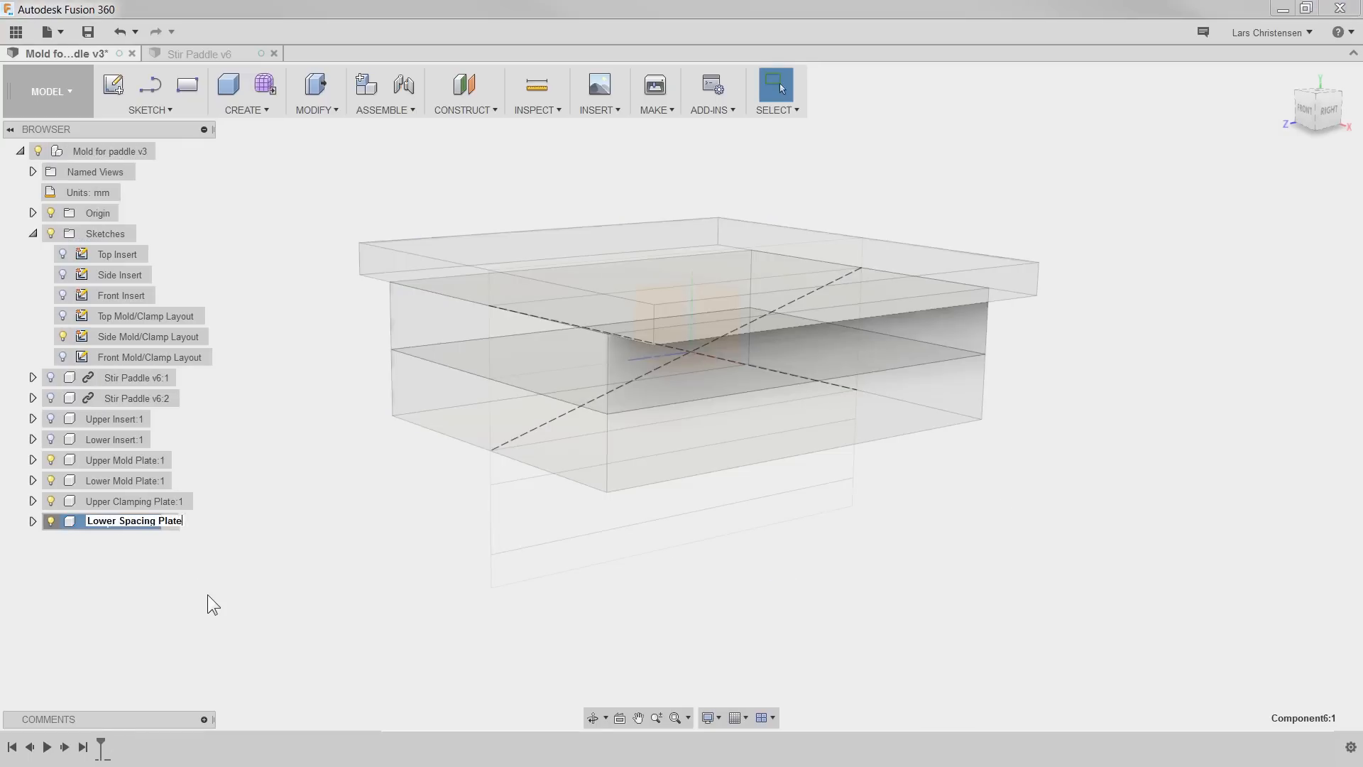
{"action": "key", "text": "Return"}
Step: Extrude the side layout's thin strip directly beneath the lower mold plate symmetrically, 296 mm whole length
{"action": "key", "text": "q"}
{"action": "left_click", "coordinate": [710, 436]}
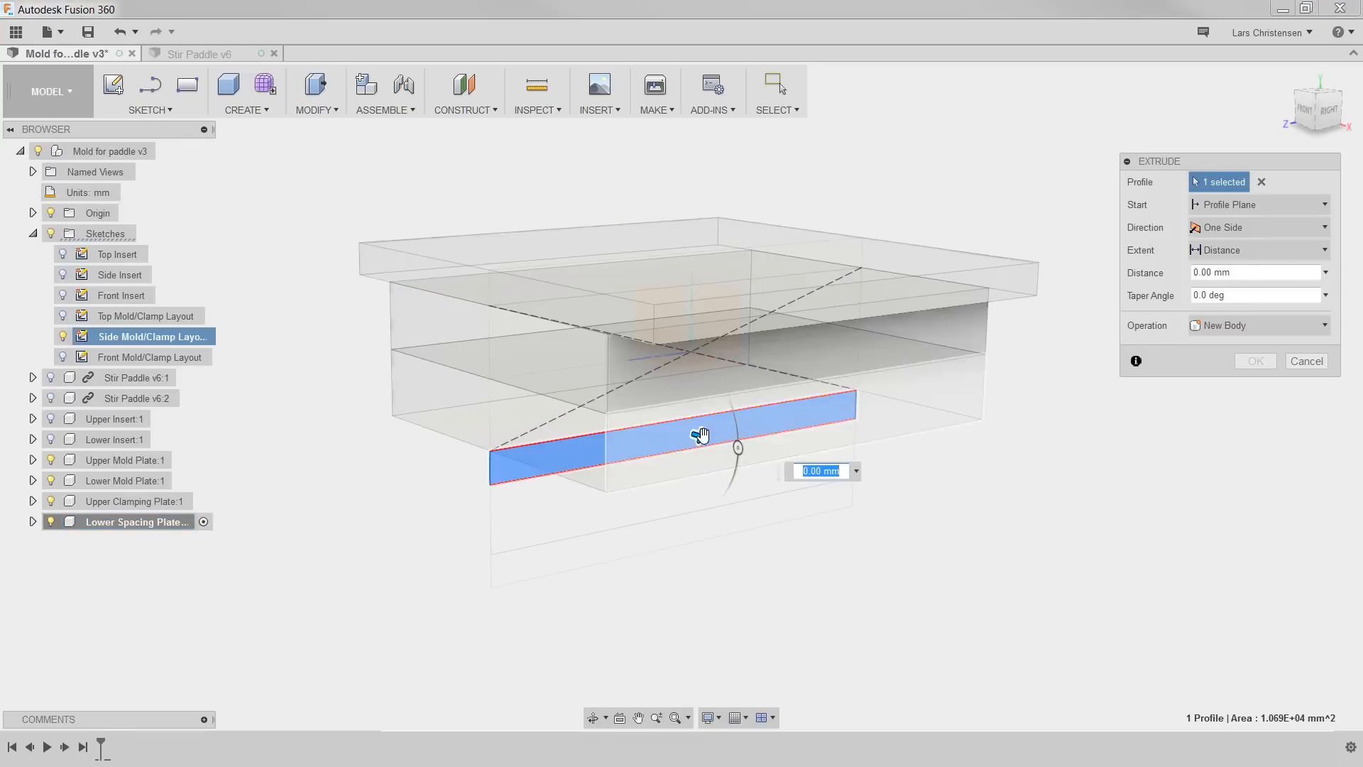
{"action": "left_click", "coordinate": [1251, 256]}
{"action": "left_click", "coordinate": [1266, 247]}
{"action": "left_click", "coordinate": [1267, 229]}
{"action": "left_click", "coordinate": [1273, 292]}
{"action": "left_click", "coordinate": [1220, 250]}
{"action": "left_click", "coordinate": [1272, 271]}
{"action": "type", "text": "296"}
{"action": "key", "text": "Return"}
Step: Show the front mold/clamp layout sketch below the lower spacing plate
{"action": "mouse_move", "coordinate": [338, 546]}
{"action": "middle_mouse_down", "text": "shift"}
{"action": "mouse_move", "coordinate": [387, 578]}
{"action": "mouse_move", "coordinate": [436, 540]}
{"action": "middle_mouse_up", "text": "shift"}
{"action": "left_click", "coordinate": [62, 357]}
{"action": "middle_click_drag", "start_coordinate": [319, 529], "coordinate": [307, 564], "text": "shift"}
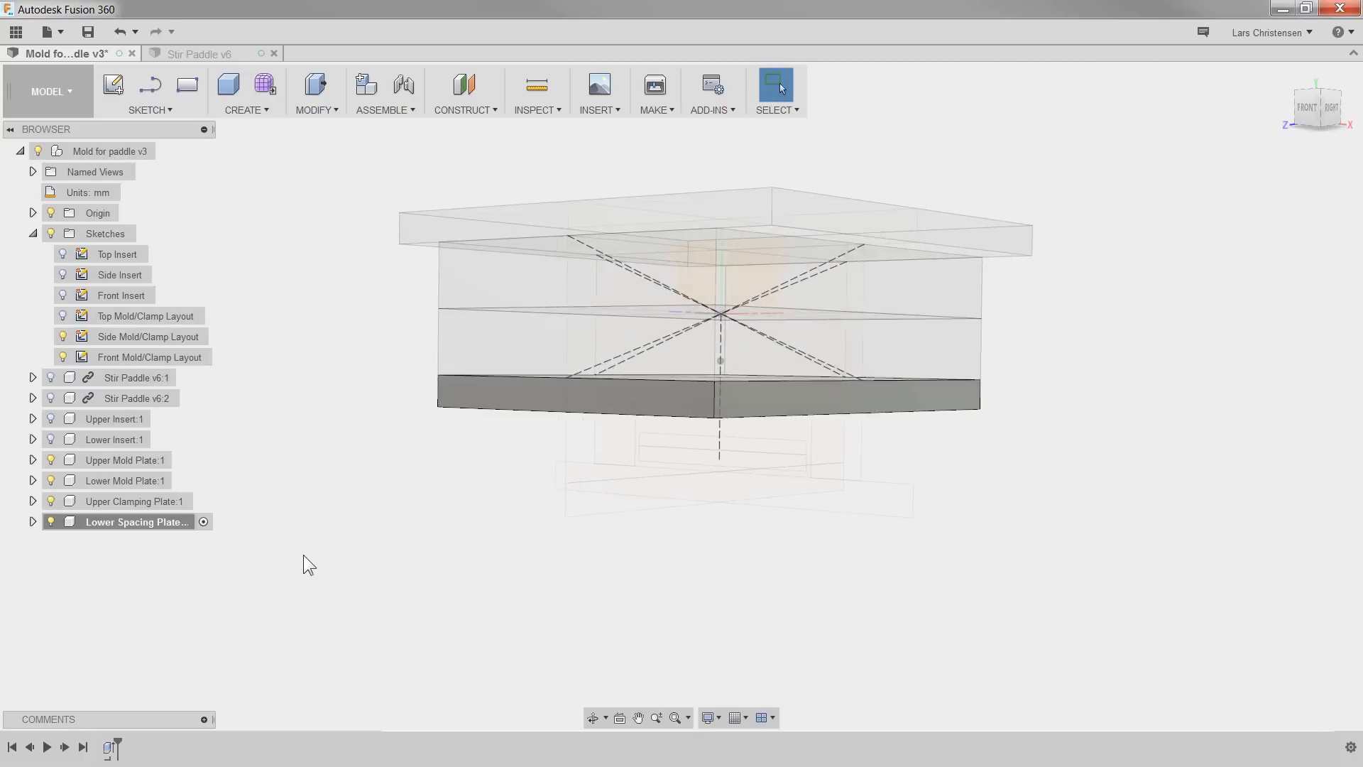
Step: Create a root-level component named "Right Spacer" and extrude the front layout's right spacer rectangle symmetrically, 396 mm whole length
{"action": "right_click", "coordinate": [89, 151]}
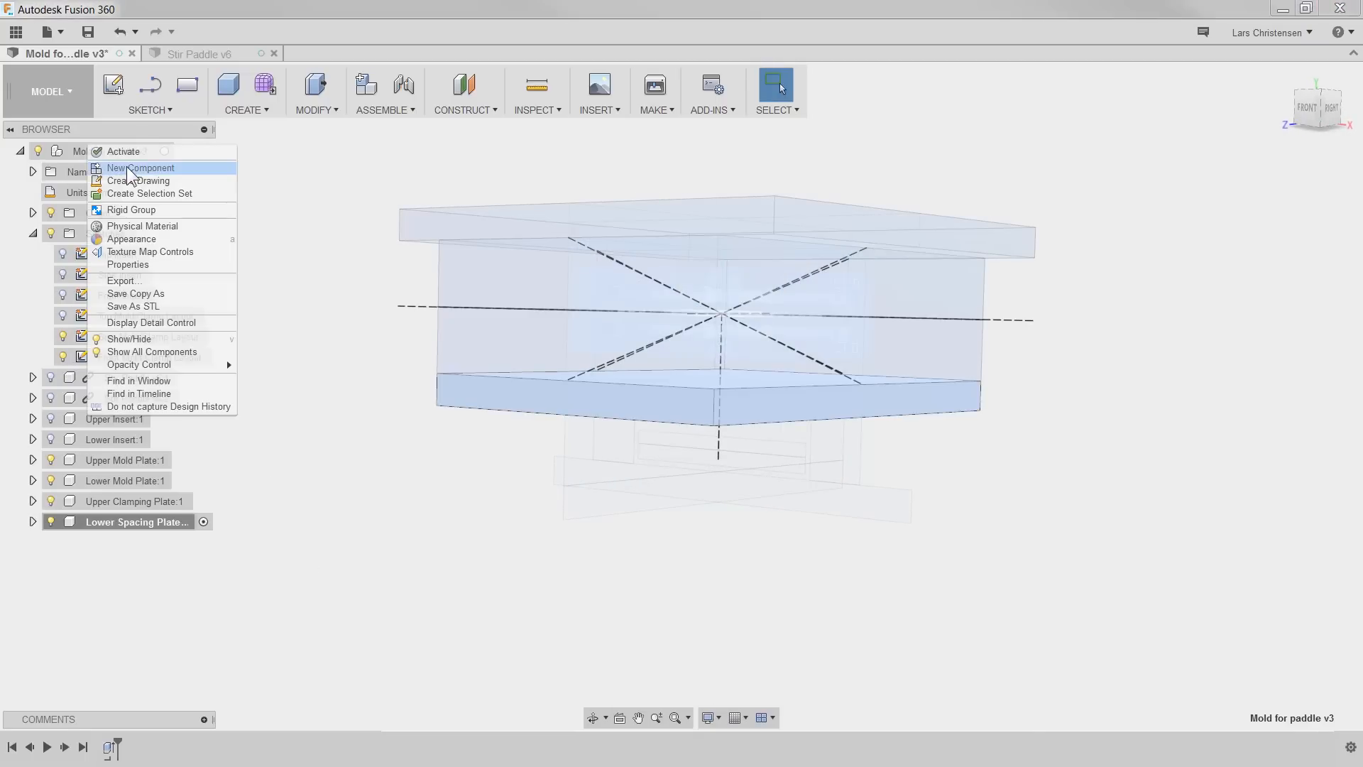
{"action": "left_click", "coordinate": [127, 169]}
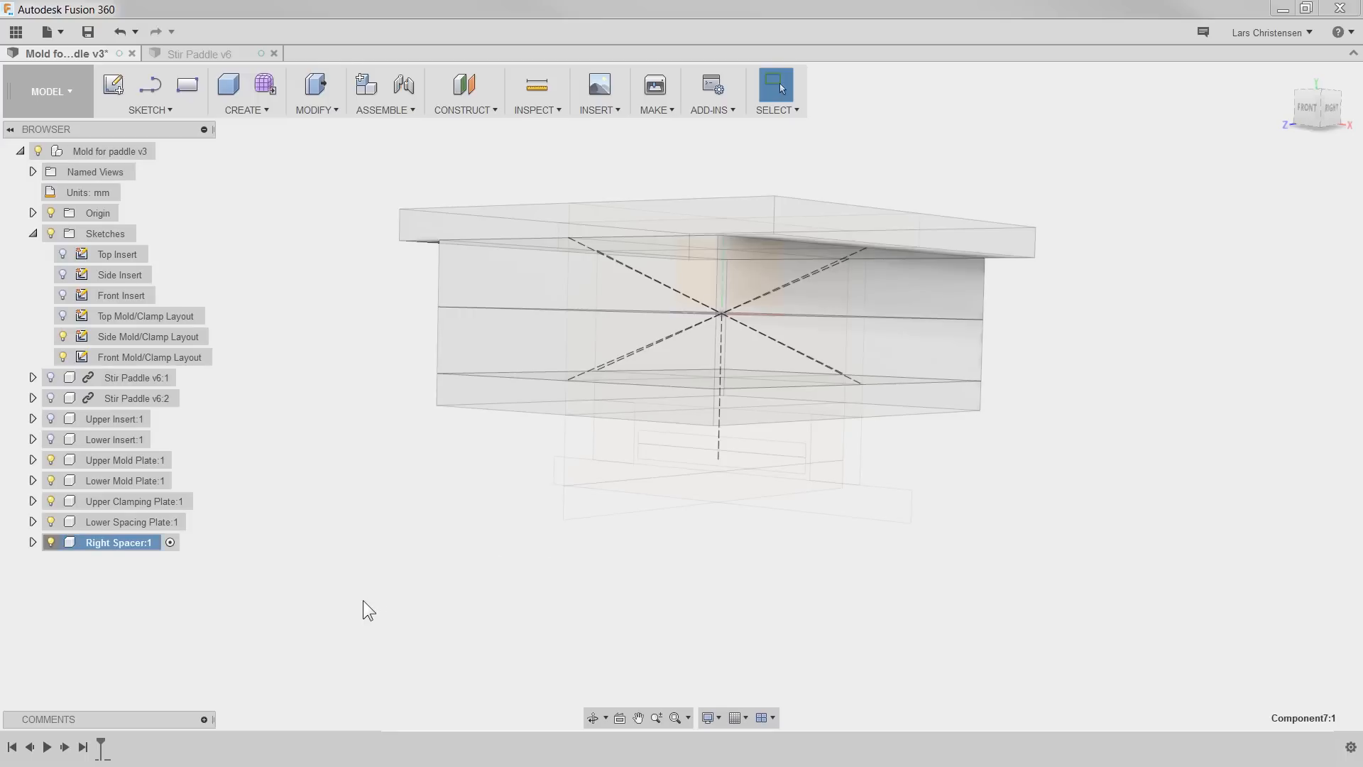
{"action": "key", "text": "q"}
{"action": "middle_click_drag", "start_coordinate": [930, 641], "coordinate": [802, 539], "text": "shift"}
{"action": "left_click", "coordinate": [824, 463]}
{"action": "left_click_drag", "start_coordinate": [805, 451], "coordinate": [766, 462]}
{"action": "left_click", "coordinate": [1258, 227]}
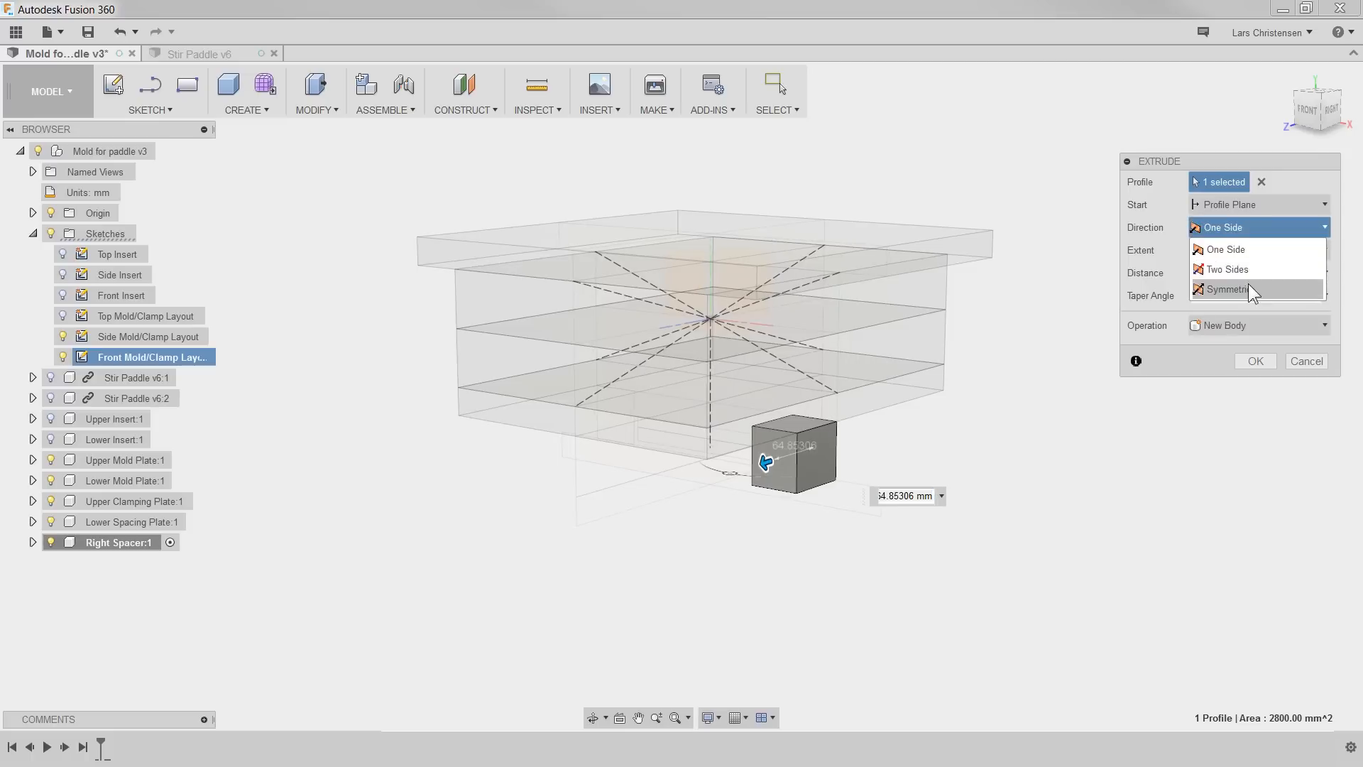
{"action": "left_click", "coordinate": [1248, 285]}
{"action": "left_click", "coordinate": [1221, 249]}
{"action": "left_click_drag", "start_coordinate": [1195, 272], "coordinate": [1275, 272]}
{"action": "type", "text": "396"}
{"action": "key", "text": "Return"}
Step: Create another component under the root assembly and name it "Left Spacer"
{"action": "right_click", "coordinate": [110, 151]}
{"action": "left_click", "coordinate": [151, 186]}
{"action": "double_click", "coordinate": [121, 563]}
{"action": "type", "text": "Left Spacer"}
{"action": "key", "text": "Return"}
Step: Show the front layout sketch and extrude its left spacer rectangle symmetrically with whole-length measurement, matching the right spacer's length
{"action": "middle_click_drag", "start_coordinate": [540, 607], "coordinate": [603, 643], "text": "shift"}
{"action": "left_click", "coordinate": [62, 358]}
{"action": "left_click", "coordinate": [605, 448]}
{"action": "key", "text": "e"}
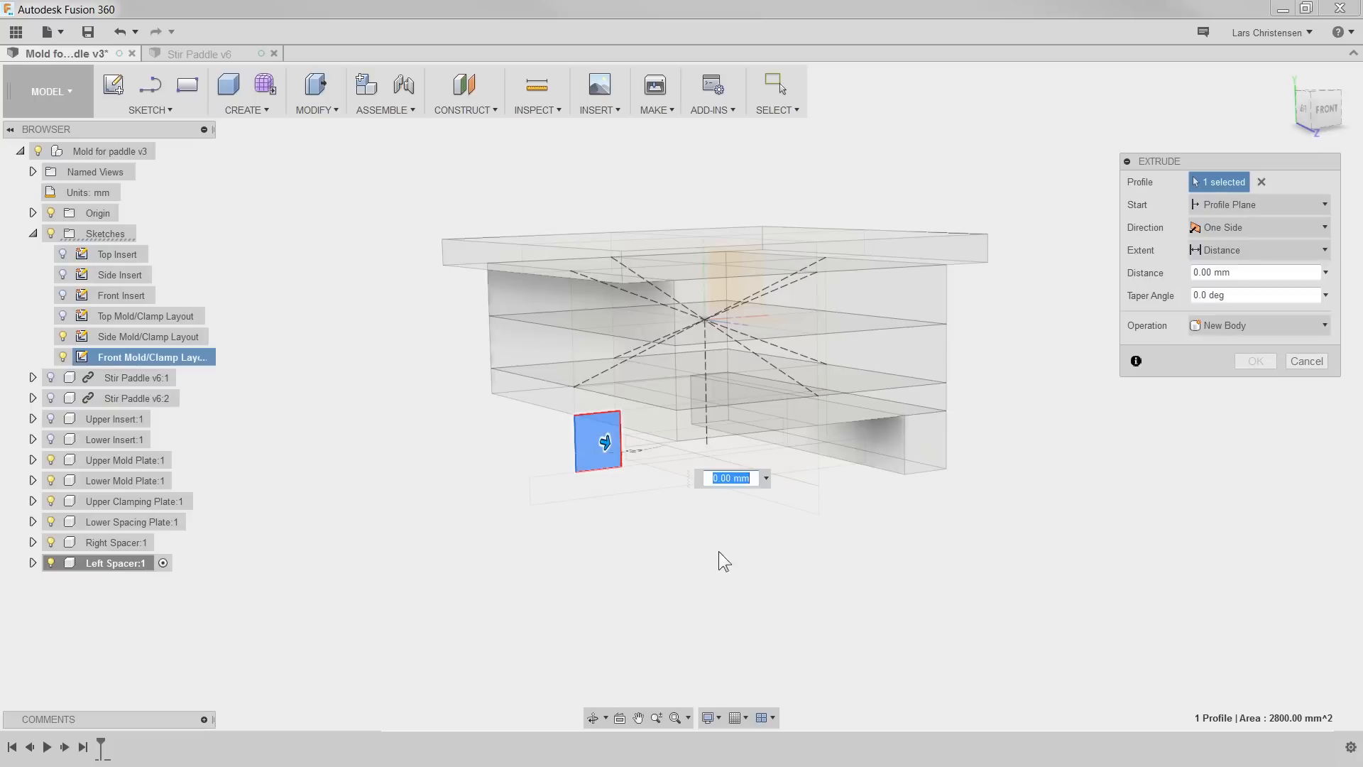
{"action": "left_click", "coordinate": [1232, 233]}
{"action": "left_click", "coordinate": [1235, 294]}
{"action": "left_click", "coordinate": [1219, 250]}
{"action": "left_click_drag", "start_coordinate": [1267, 274], "coordinate": [1198, 277]}
{"action": "type", "text": "100"}
{"action": "left_click", "coordinate": [1255, 361]}
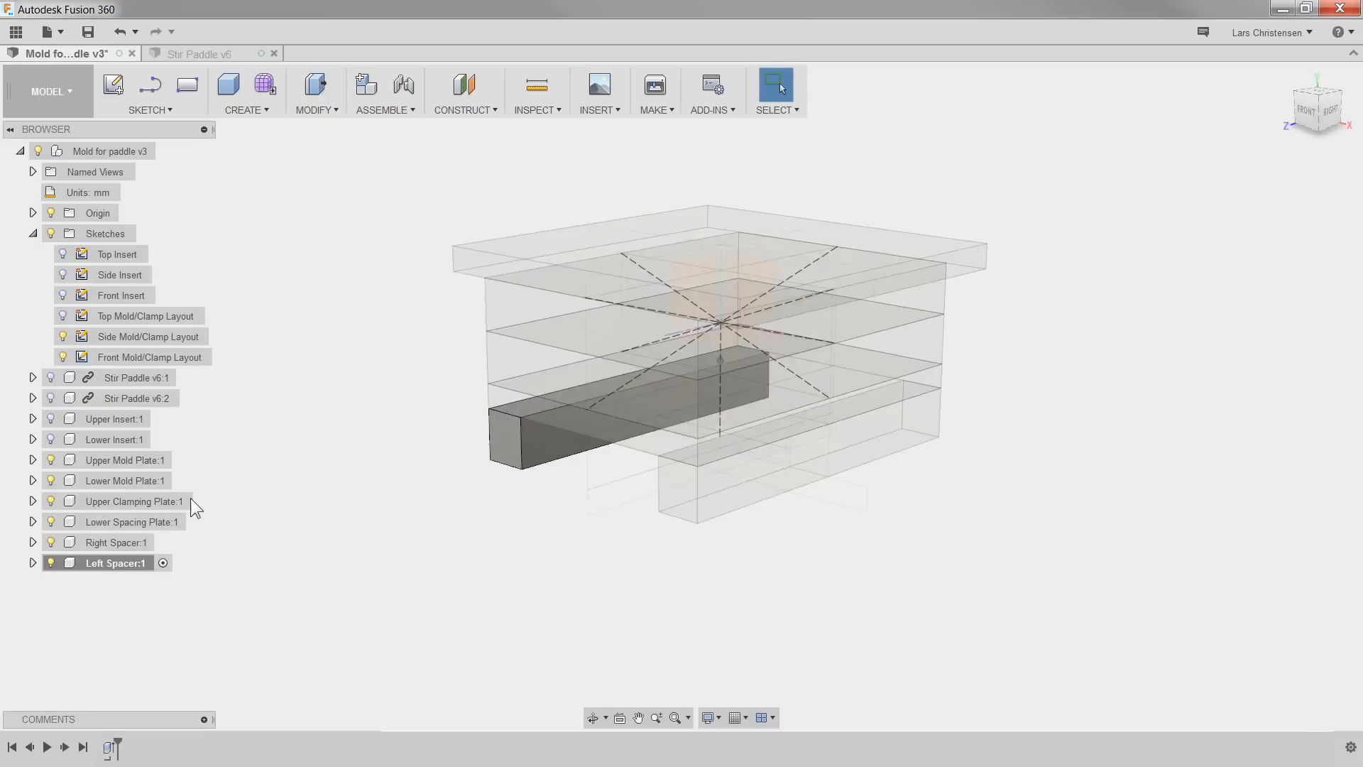
Step: Hide the front layout sketch and create a component named "Lower Clamping plate" under the root assembly
{"action": "left_click", "coordinate": [63, 357]}
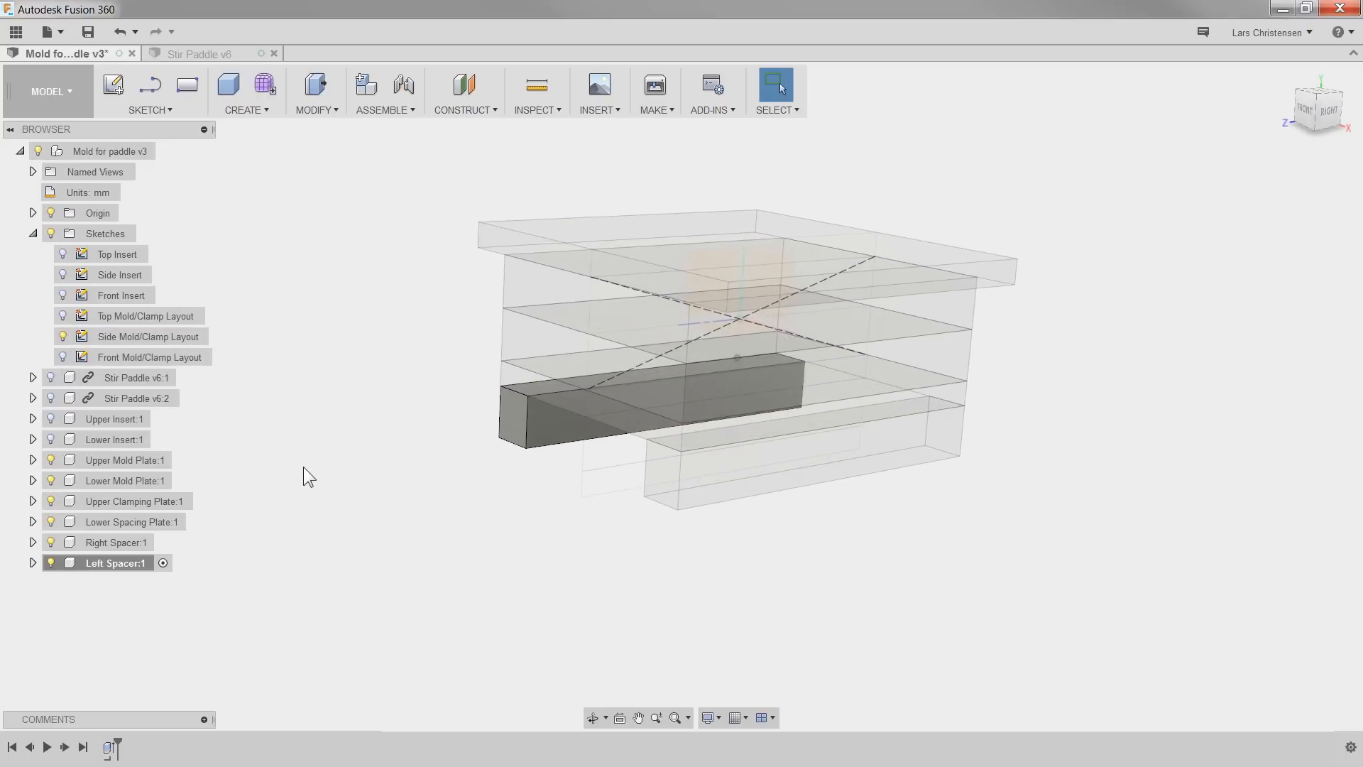
{"action": "right_click", "coordinate": [117, 151]}
{"action": "left_click", "coordinate": [150, 173]}
{"action": "double_click", "coordinate": [106, 583]}
{"action": "type", "text": "Lower Clamping plate"}
{"action": "key", "text": "Return"}
Step: Extrude the side layout's bottommost strip symmetrically with whole-length measurement, making the lower clamping plate as wide as the upper one
{"action": "key", "text": "e"}
{"action": "left_click", "coordinate": [643, 475]}
{"action": "left_click", "coordinate": [1299, 227]}
{"action": "left_click", "coordinate": [1250, 287]}
{"action": "left_click", "coordinate": [1222, 248]}
{"action": "left_click", "coordinate": [1299, 271]}
{"action": "type", "text": "150"}
{"action": "key", "text": "Return"}
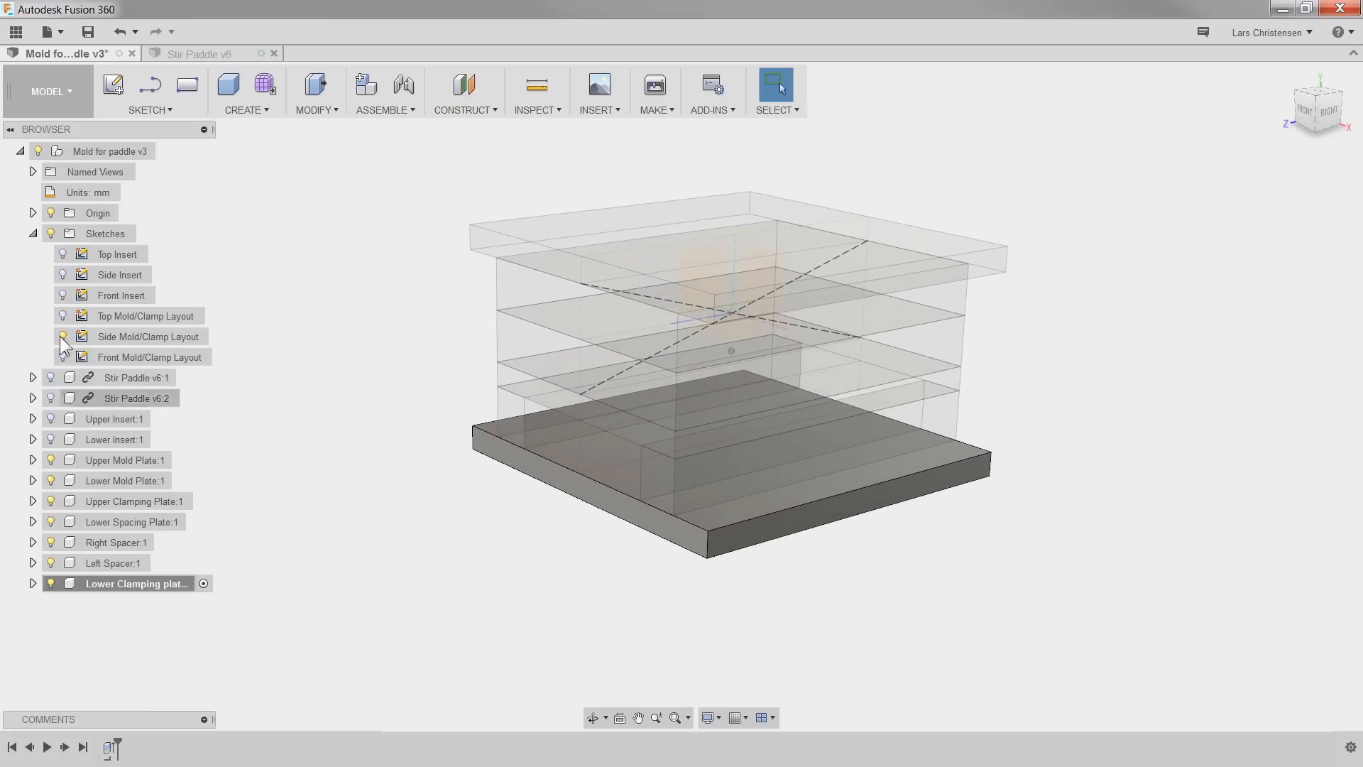
Step: Activate the root assembly, hide the side mold/clamp layout sketch and show the top one
{"action": "left_click", "coordinate": [174, 151]}
{"action": "middle_click_drag", "start_coordinate": [292, 253], "coordinate": [440, 579], "text": "shift"}
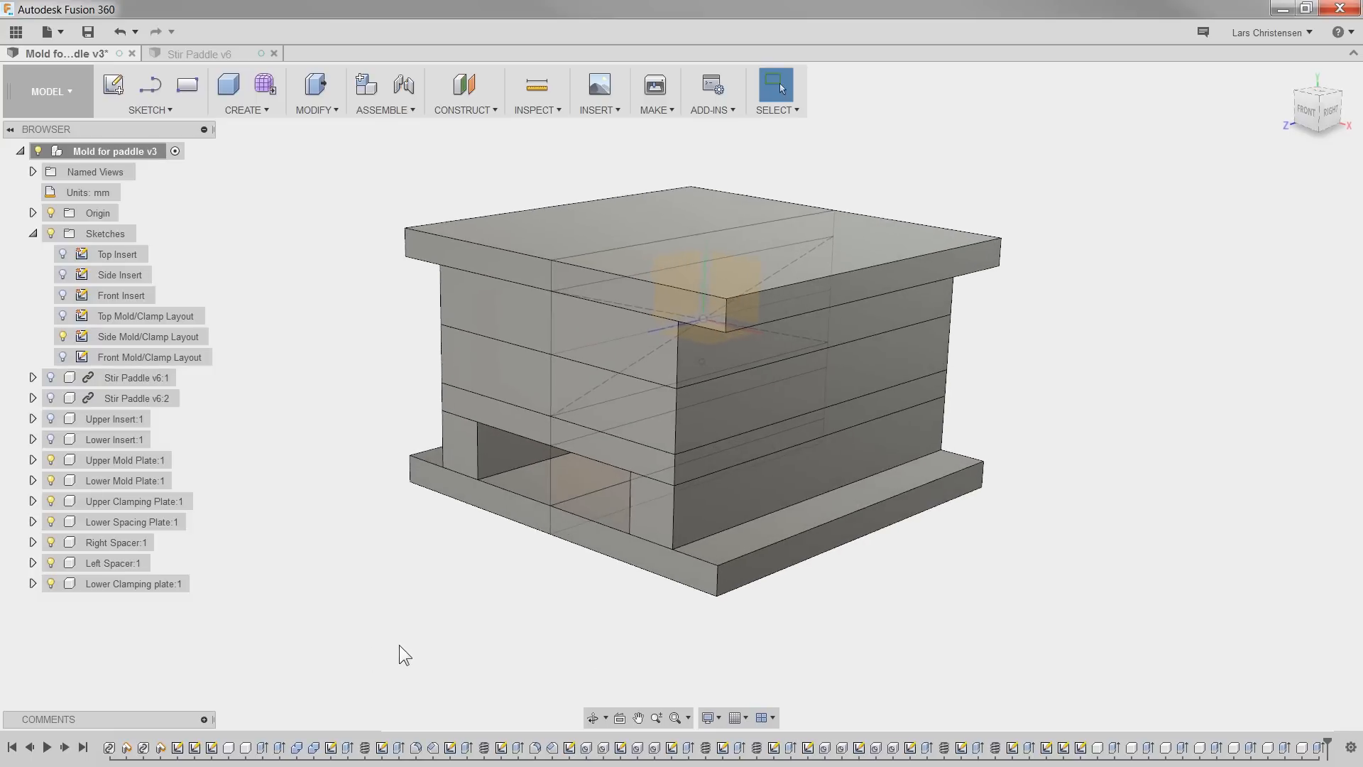
{"action": "left_click", "coordinate": [62, 335]}
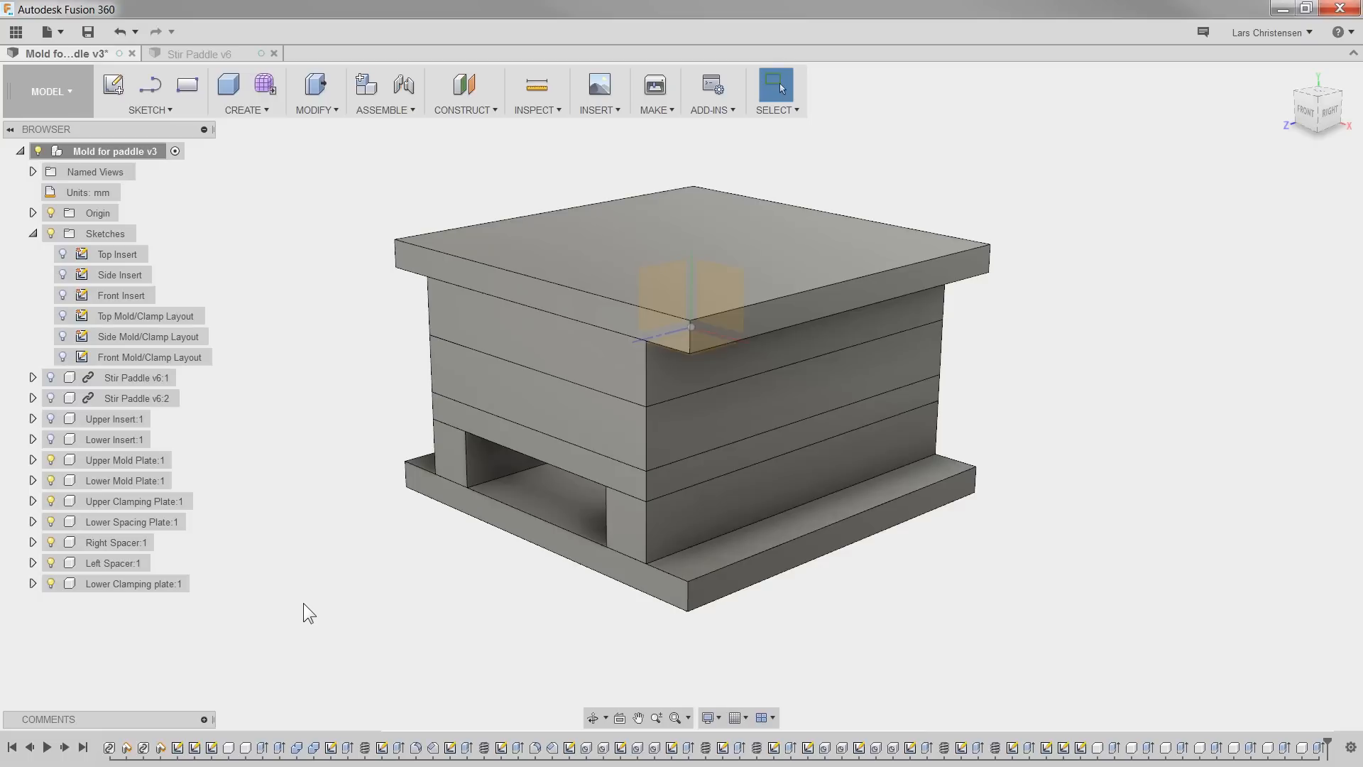
{"action": "left_click", "coordinate": [62, 316]}
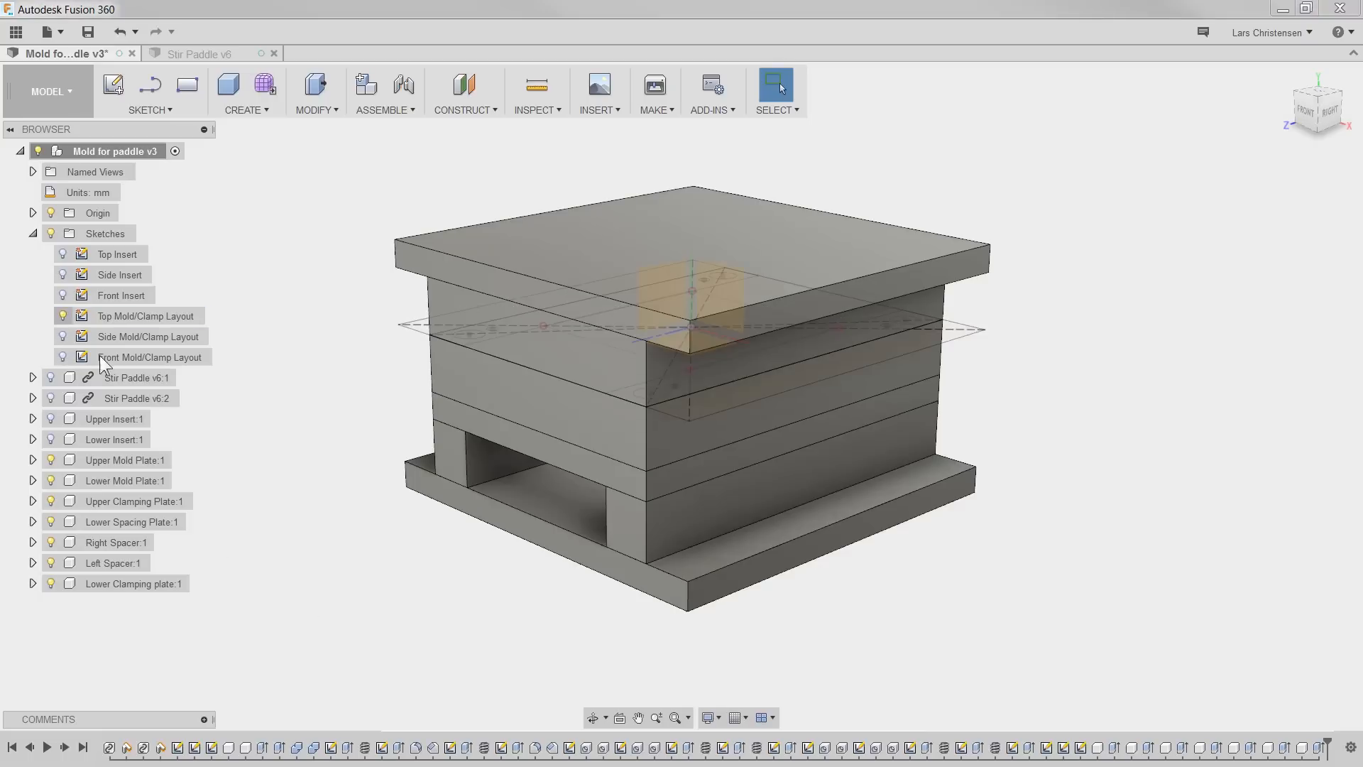
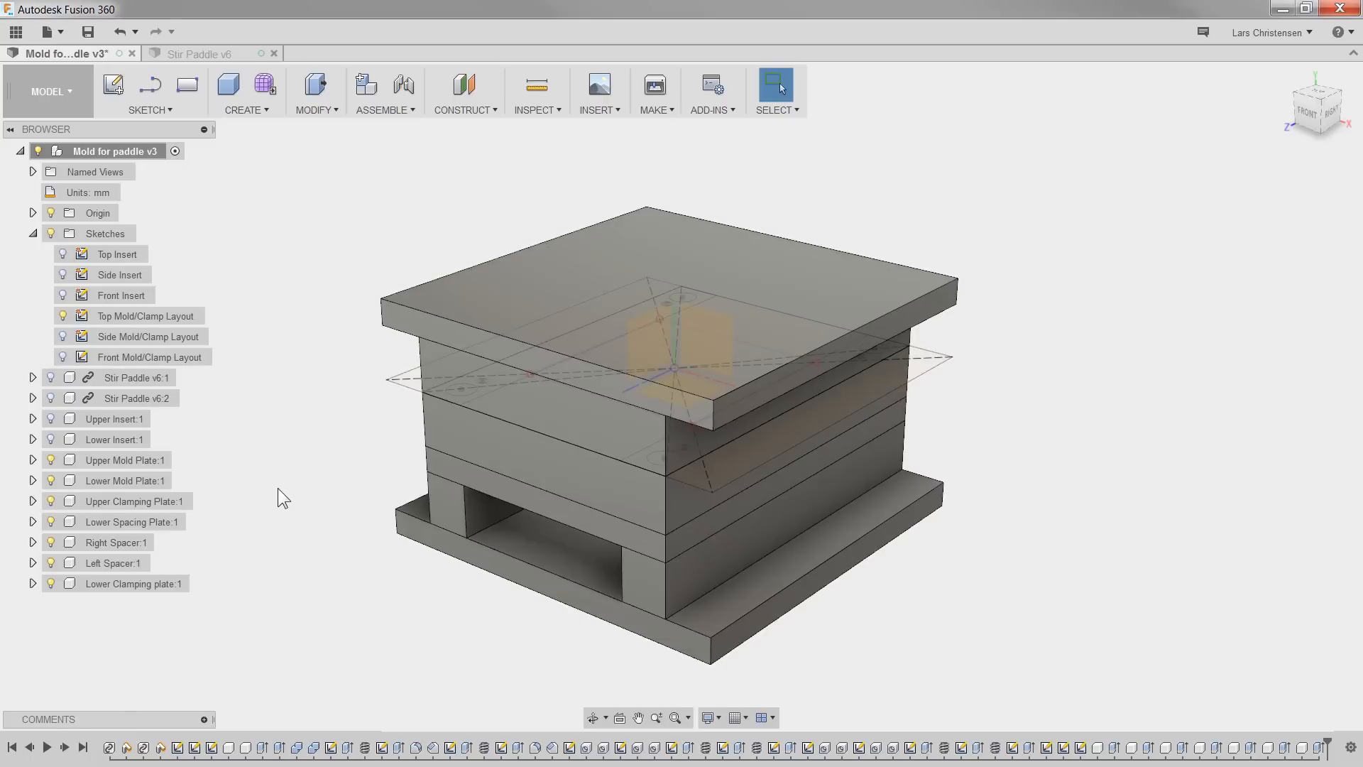
Step: Start Press Pull and hide all seven plate and spacer components so only the top layout sketch is displayed
{"action": "key", "text": "q"}
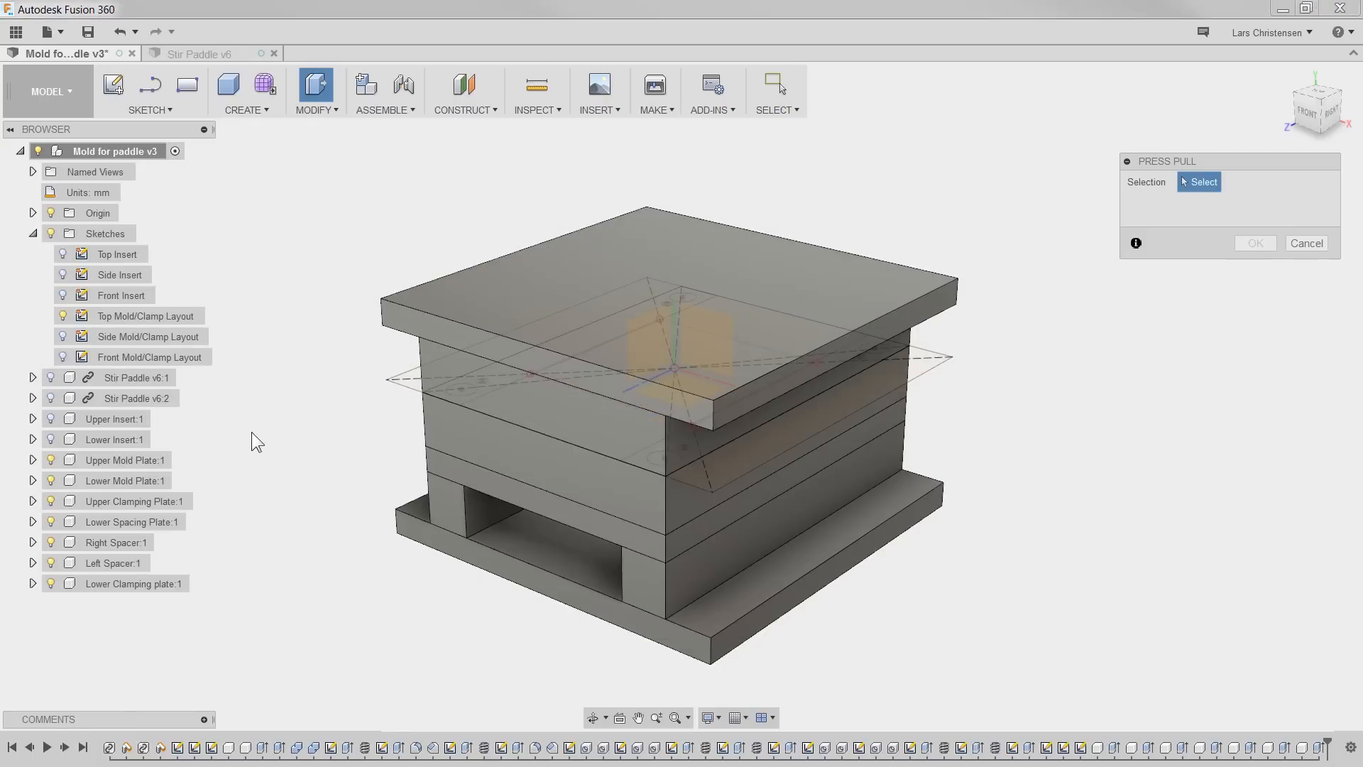
{"action": "left_click", "coordinate": [50, 460]}
{"action": "left_click", "coordinate": [50, 481]}
{"action": "left_click", "coordinate": [50, 501]}
{"action": "left_click", "coordinate": [51, 521]}
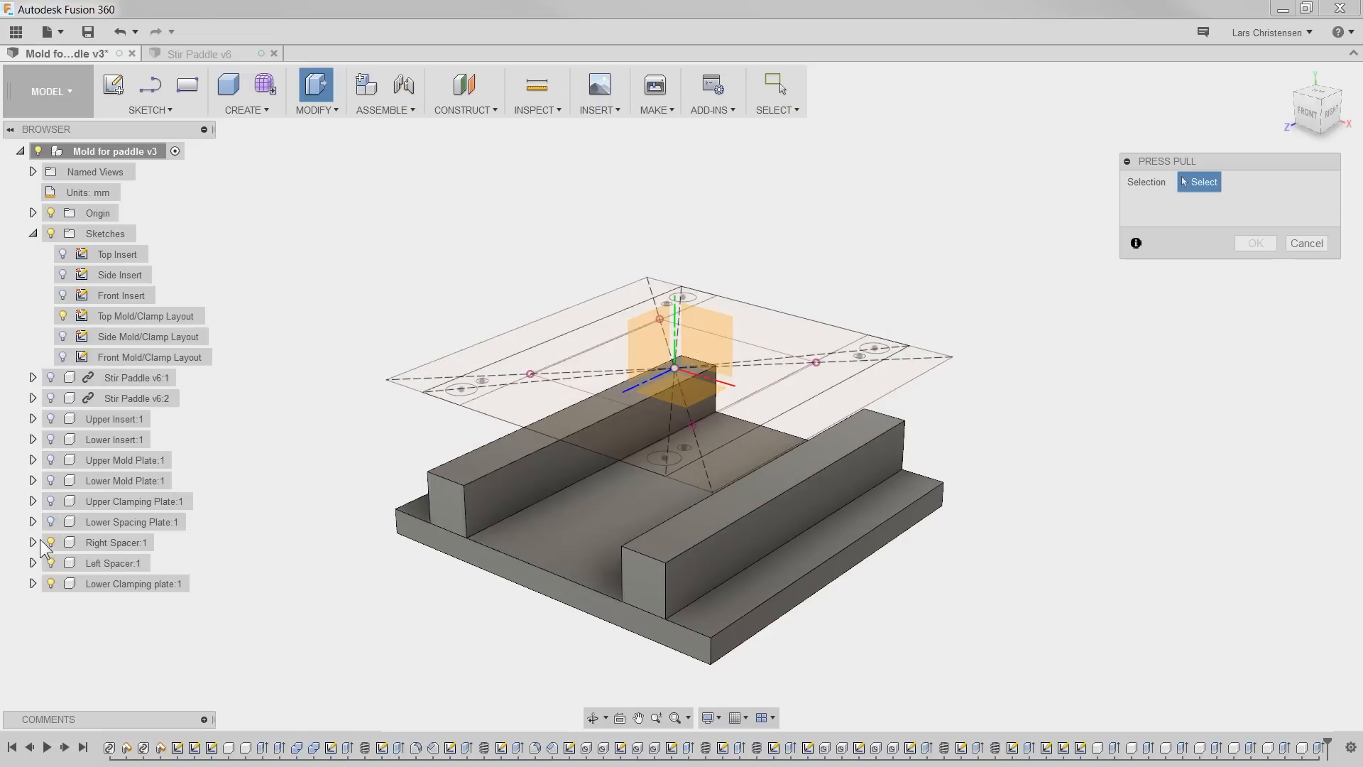
{"action": "left_click", "coordinate": [51, 542]}
{"action": "left_click", "coordinate": [51, 563]}
{"action": "left_click", "coordinate": [51, 584]}
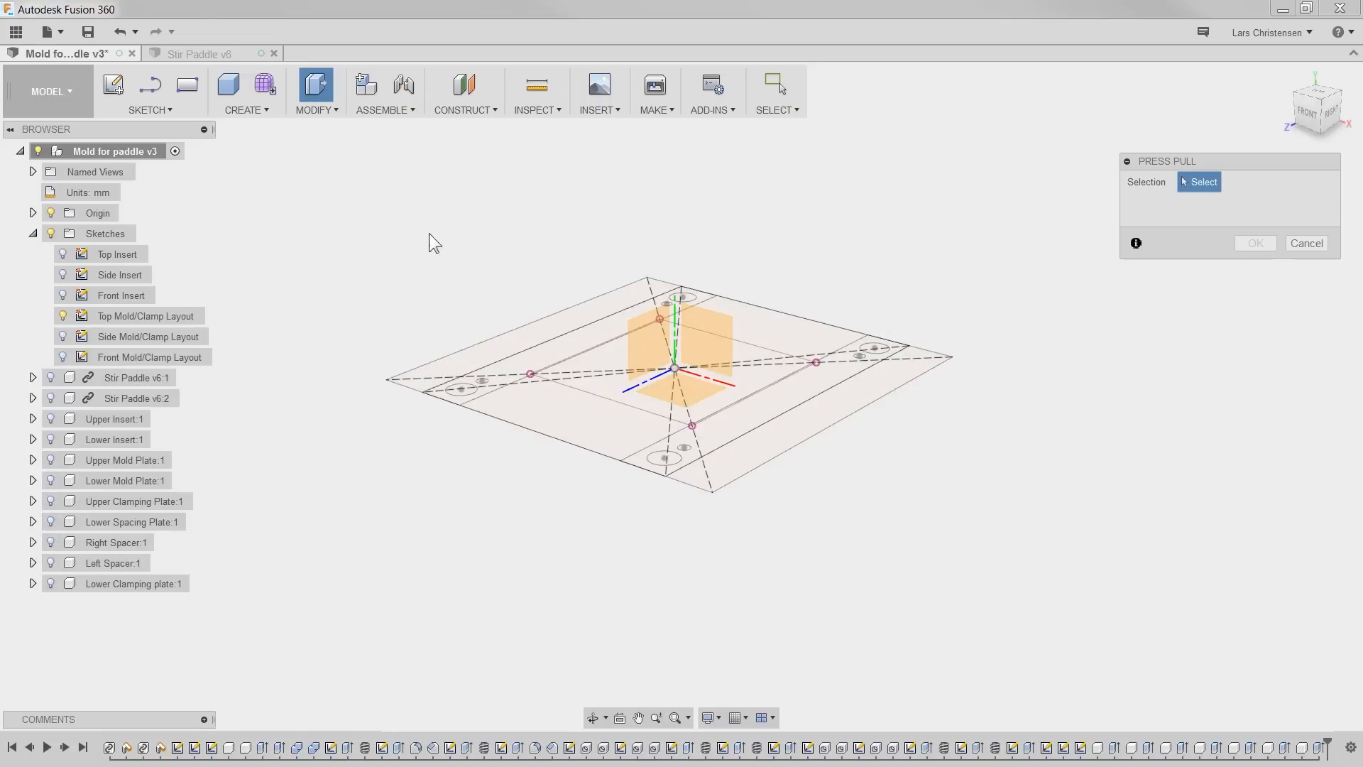
Step: Select the four large corner circles of the top layout and extrude them upward about 89 mm
{"action": "scroll", "coordinate": [1043, 186], "scroll_direction": "up", "scroll_amount": 2}
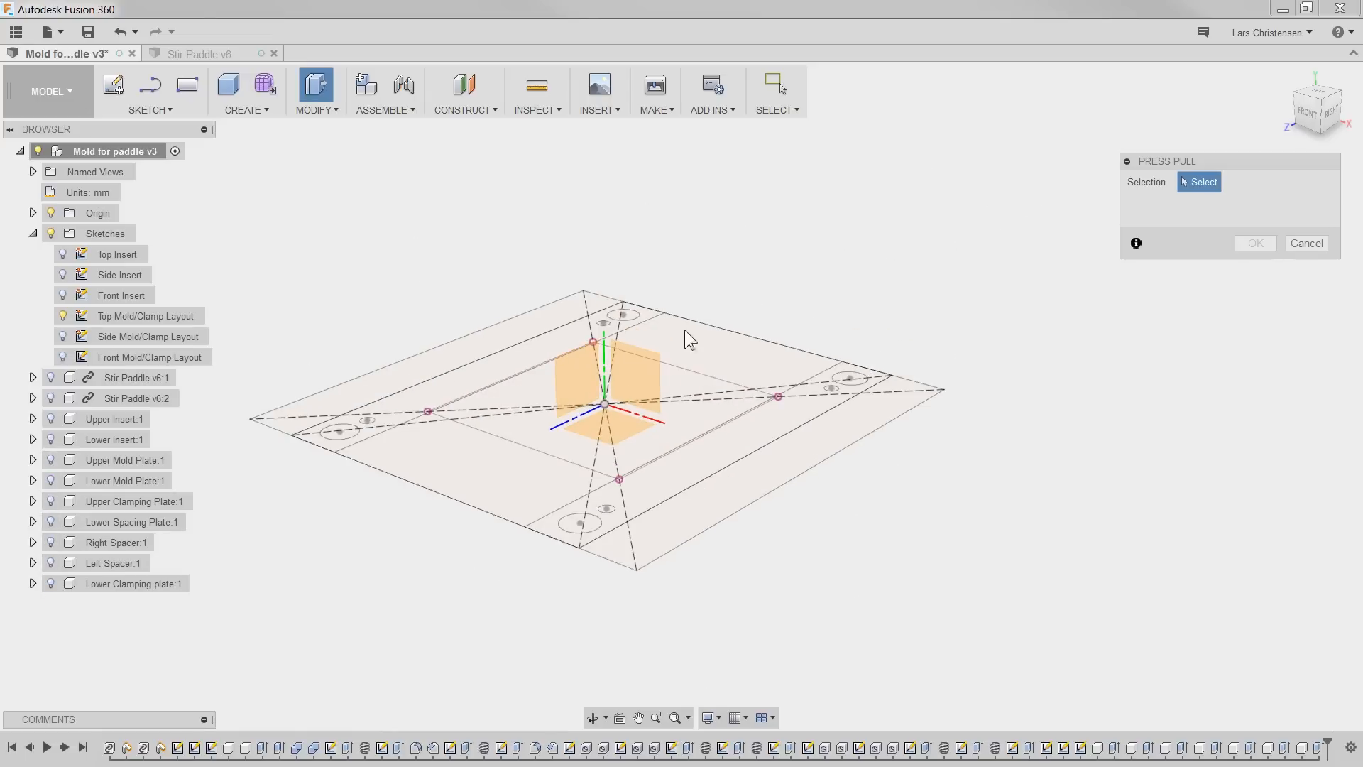
{"action": "left_click", "coordinate": [619, 318]}
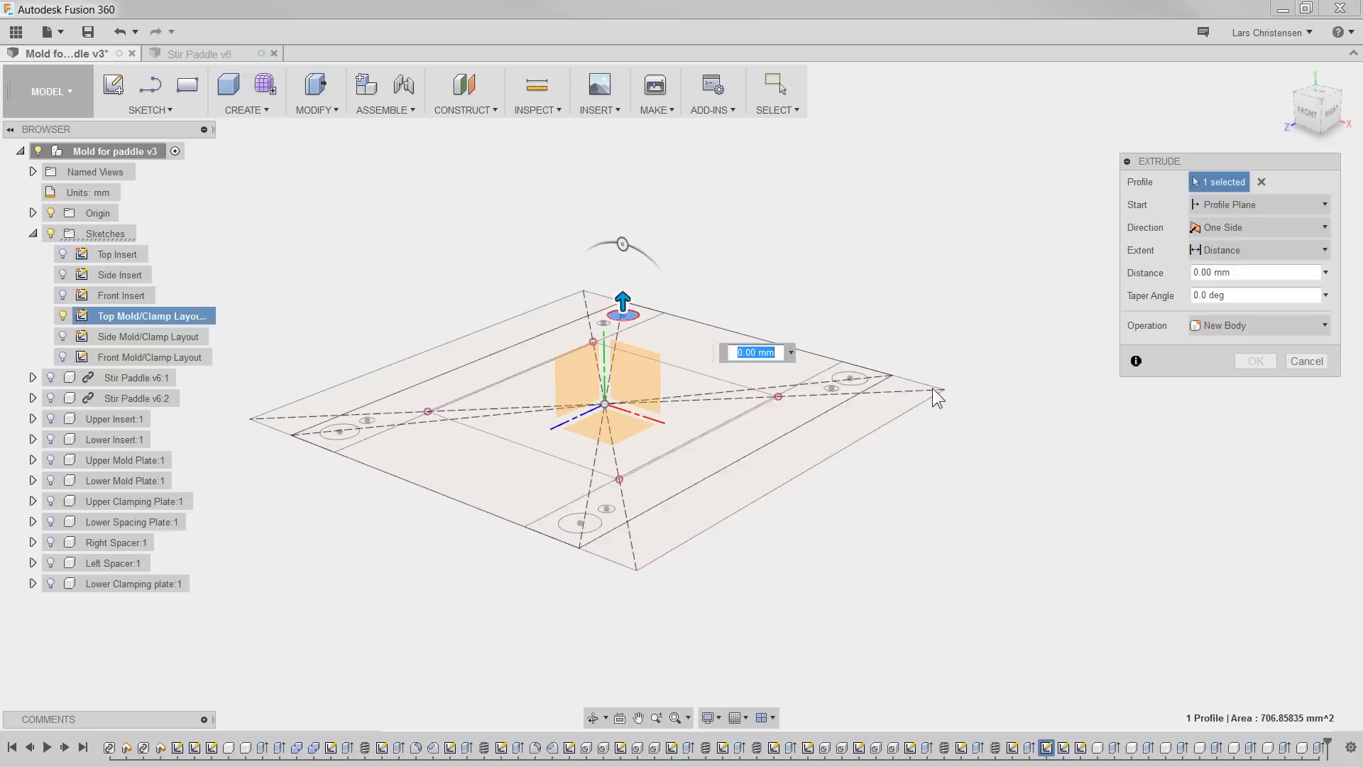
{"action": "left_click", "coordinate": [855, 382]}
{"action": "left_click", "coordinate": [579, 523]}
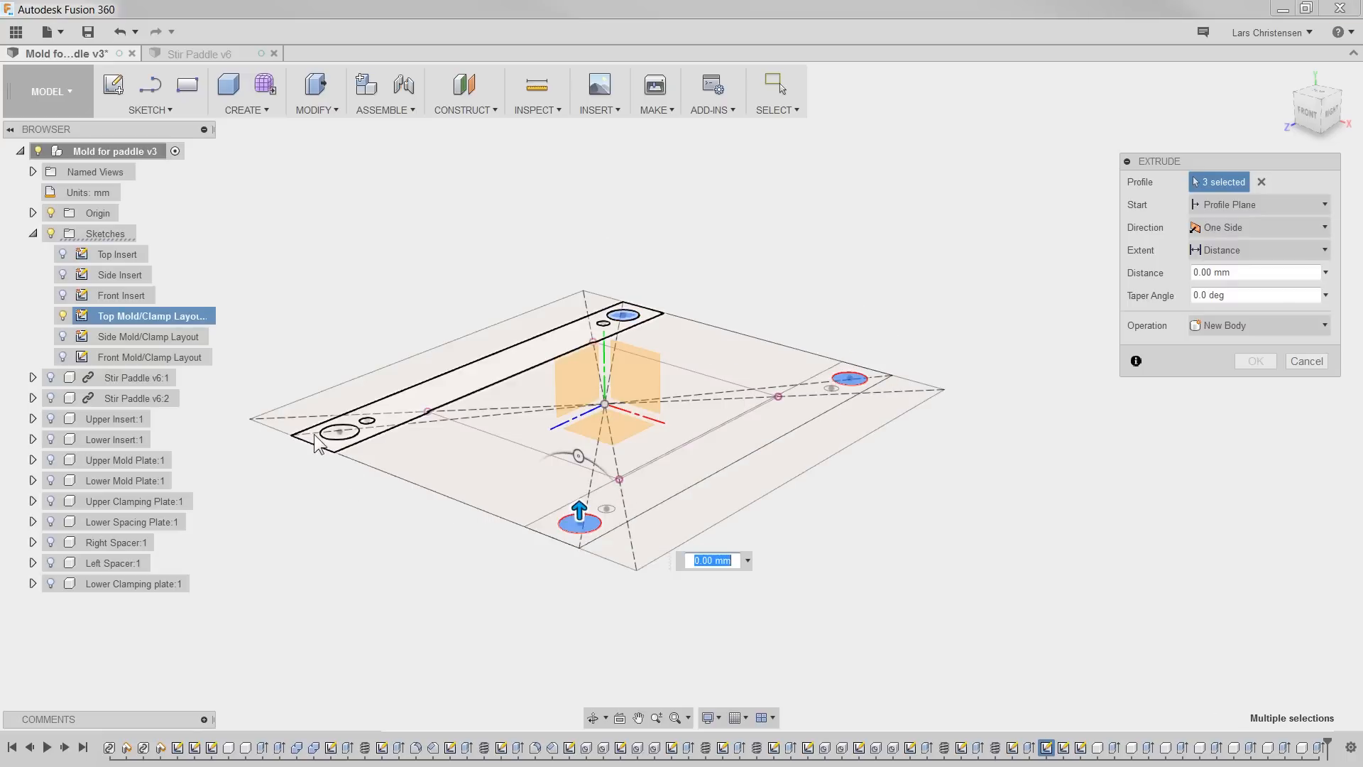
{"action": "left_click", "coordinate": [337, 434]}
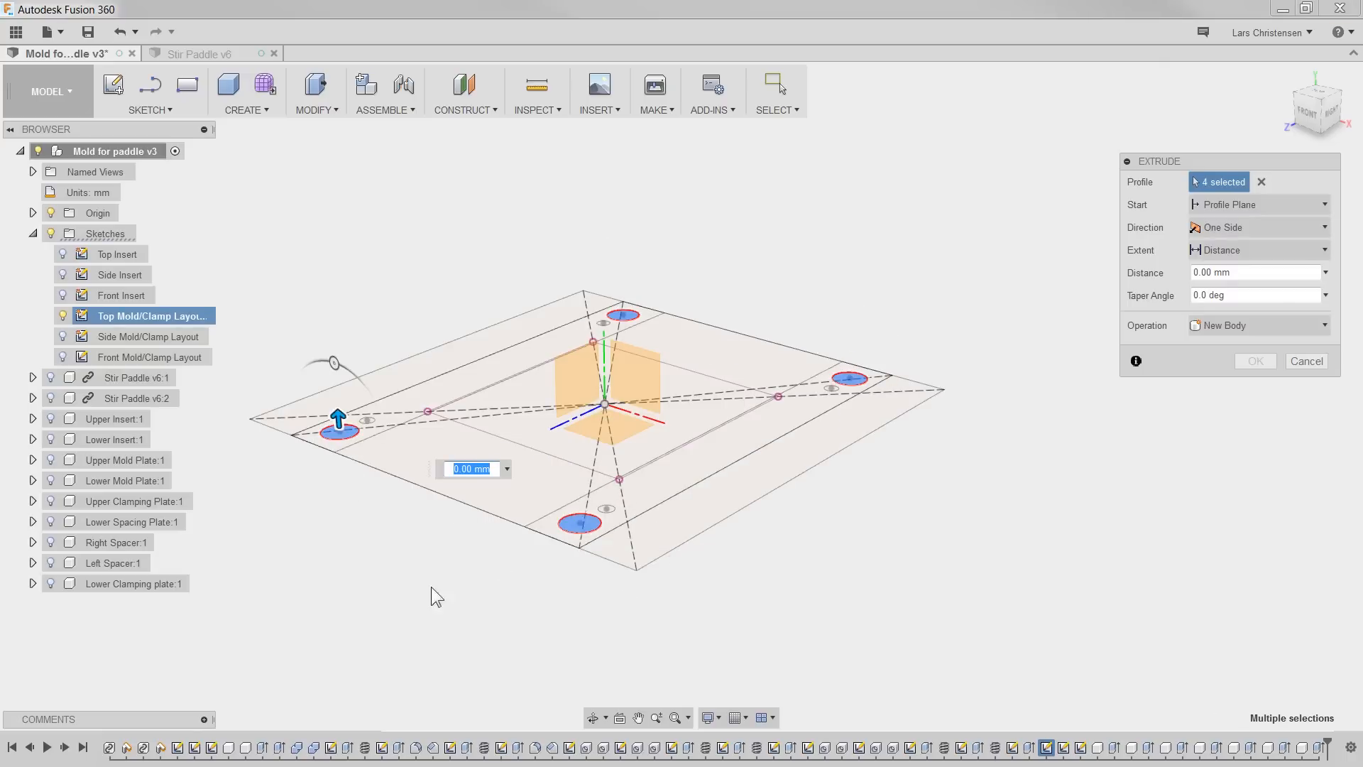
{"action": "middle_click_drag", "start_coordinate": [389, 566], "coordinate": [362, 471], "text": "shift"}
{"action": "left_click_drag", "start_coordinate": [365, 408], "coordinate": [361, 305]}
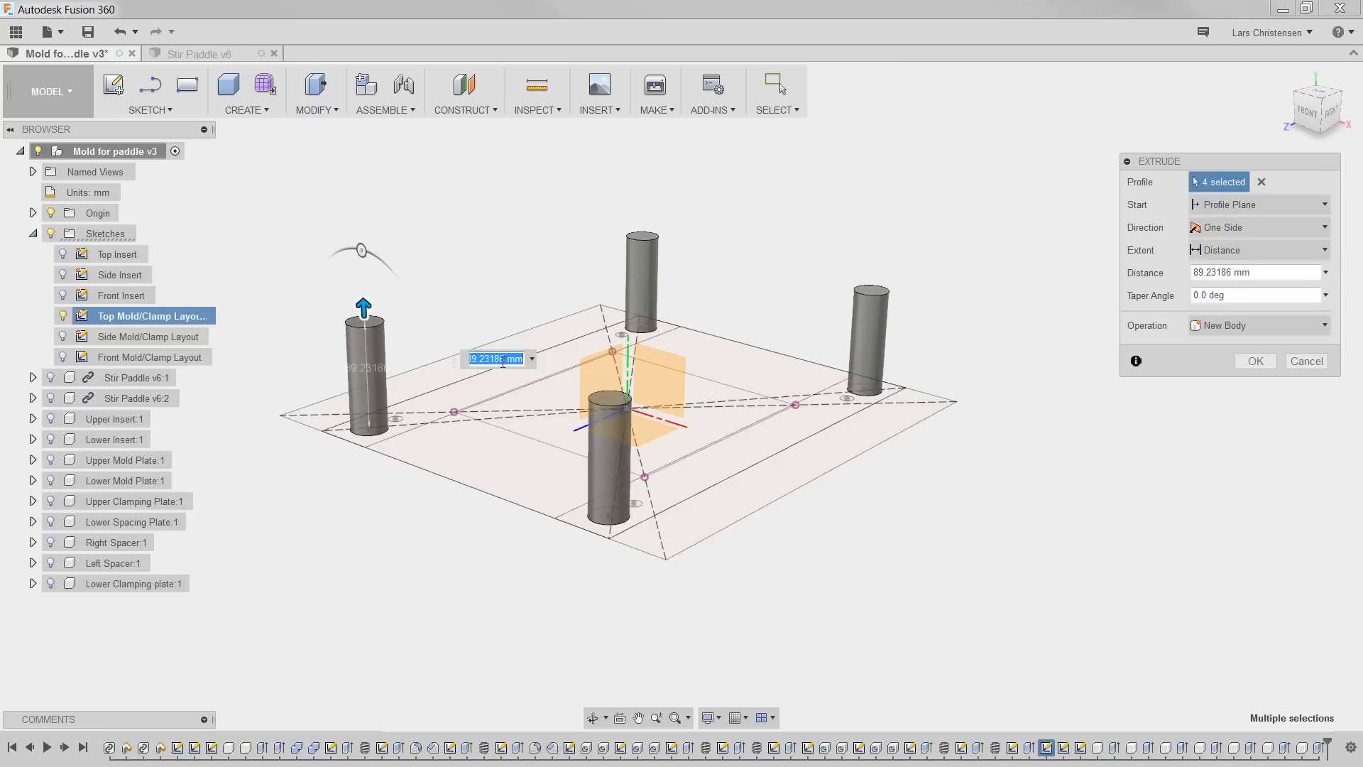
Step: Change the corner circles' extrusion to a two-sided cut with the extent set to All on both sides
{"action": "left_click", "coordinate": [1242, 325]}
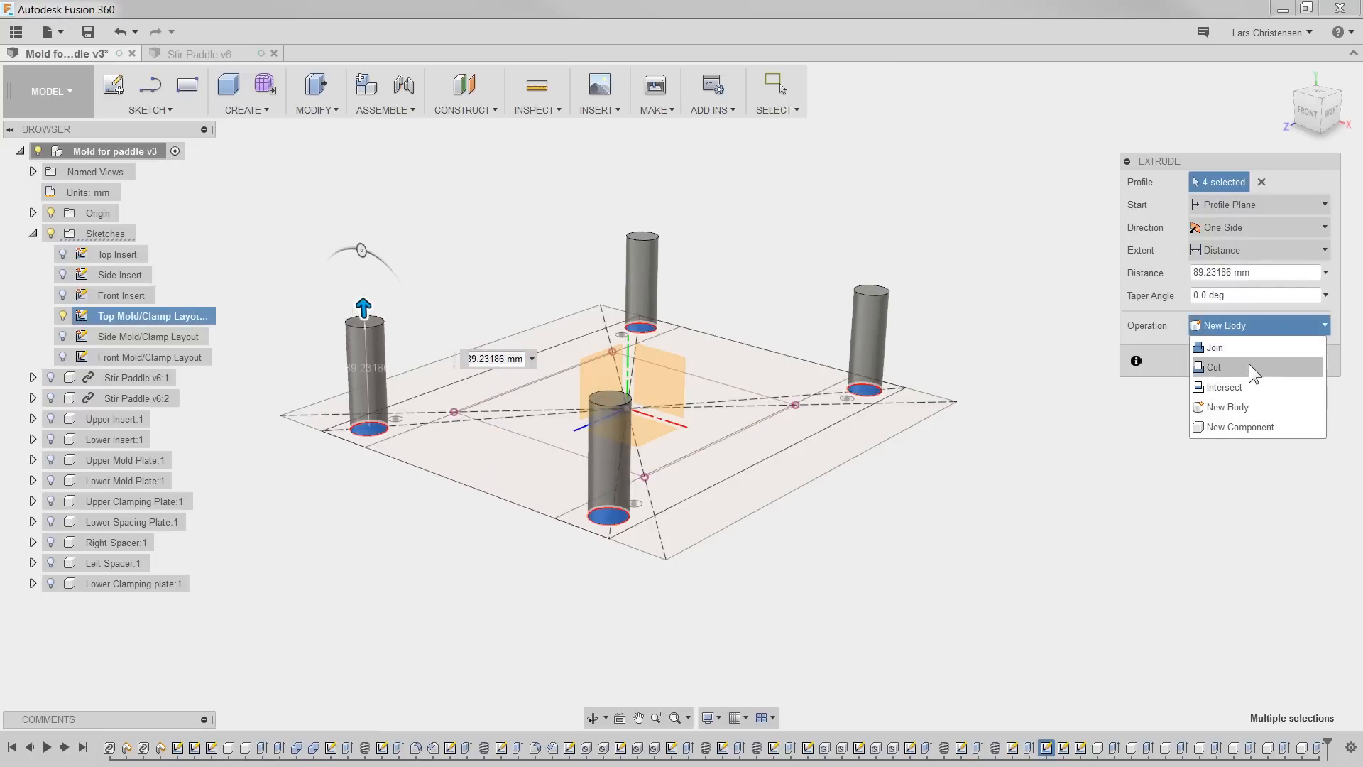
{"action": "left_click", "coordinate": [1250, 363]}
{"action": "left_click", "coordinate": [1230, 250]}
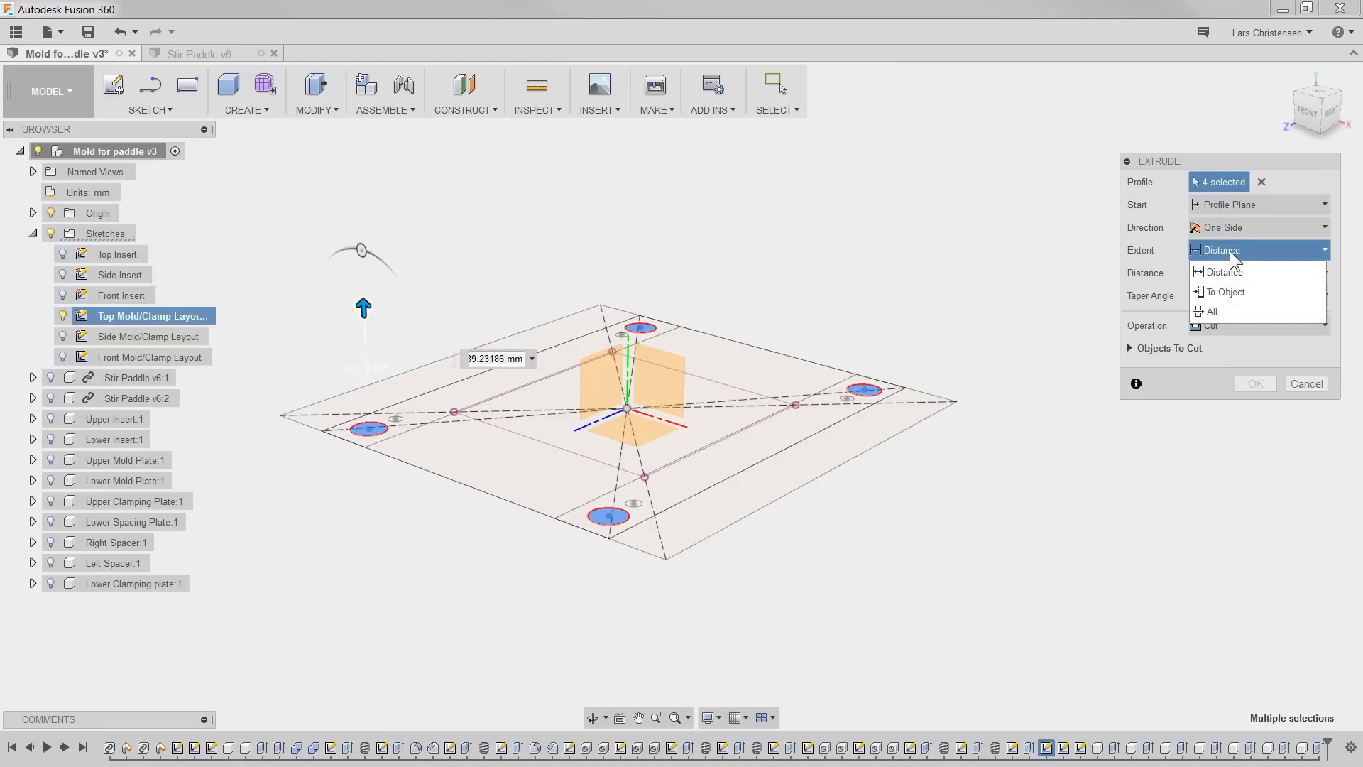
{"action": "left_click", "coordinate": [1233, 309]}
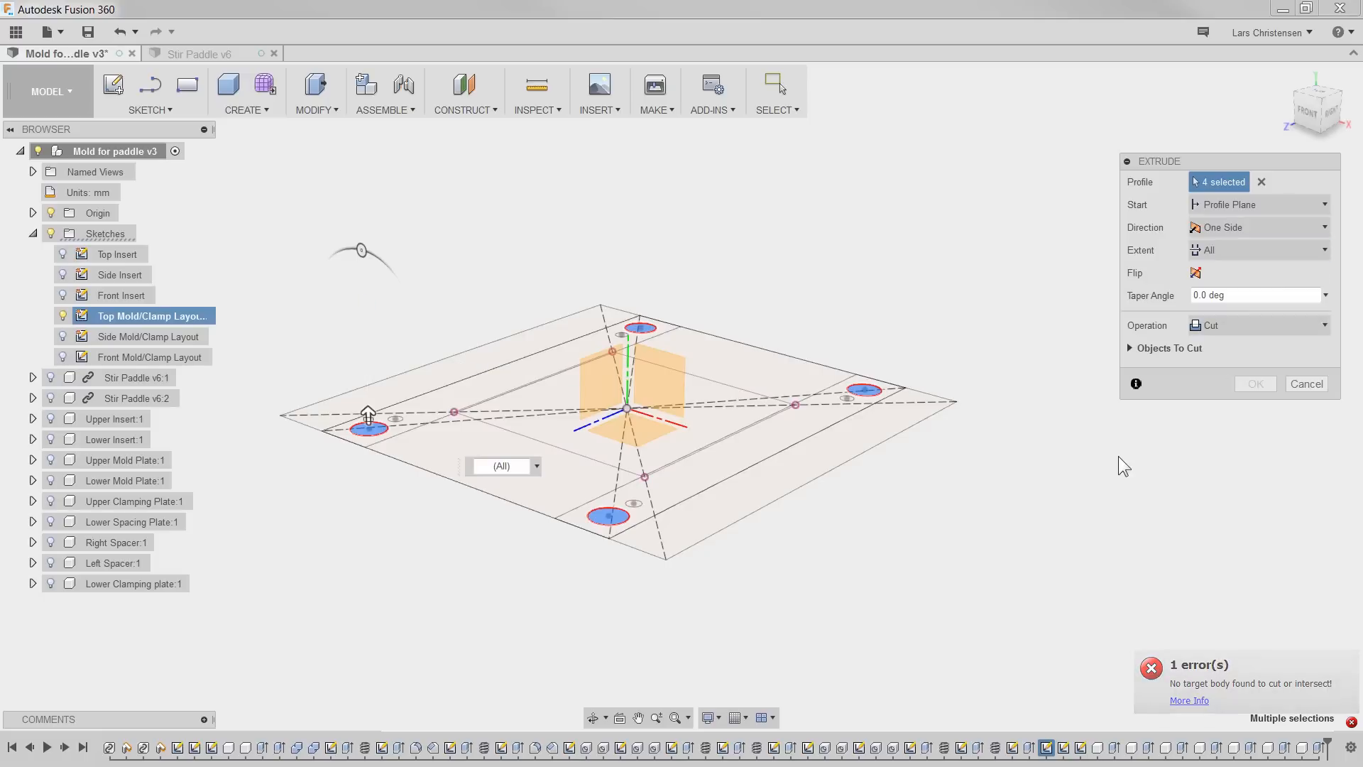
{"action": "left_click", "coordinate": [1234, 228]}
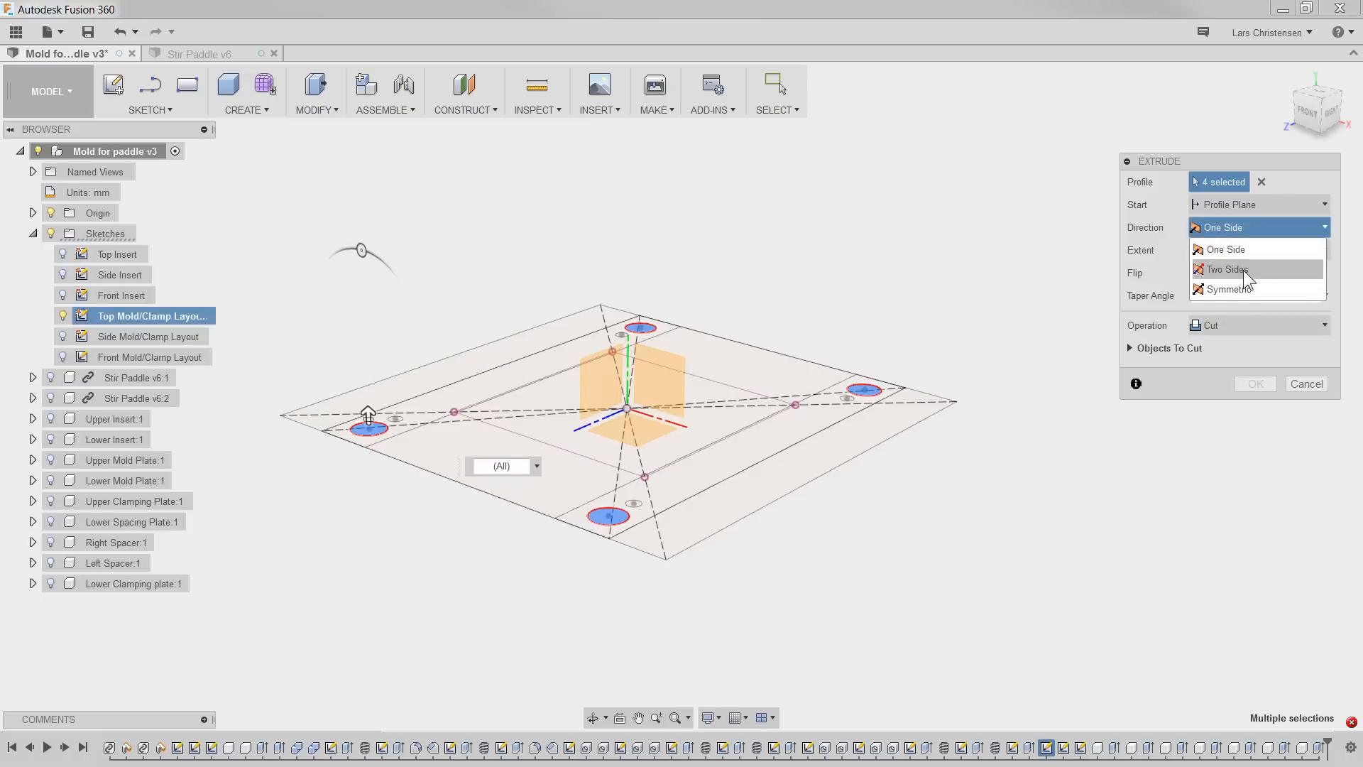
{"action": "left_click", "coordinate": [1243, 270]}
{"action": "left_click", "coordinate": [1215, 340]}
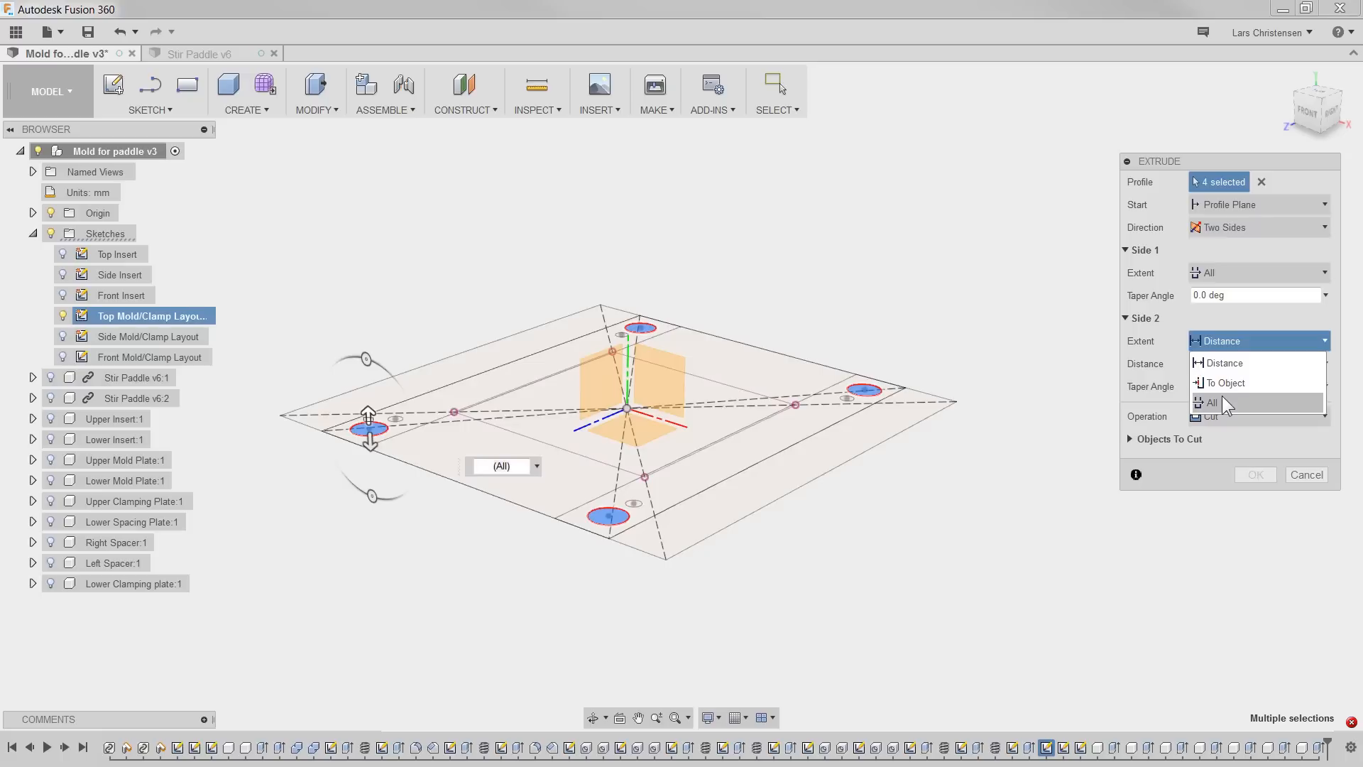
{"action": "left_click", "coordinate": [1211, 403]}
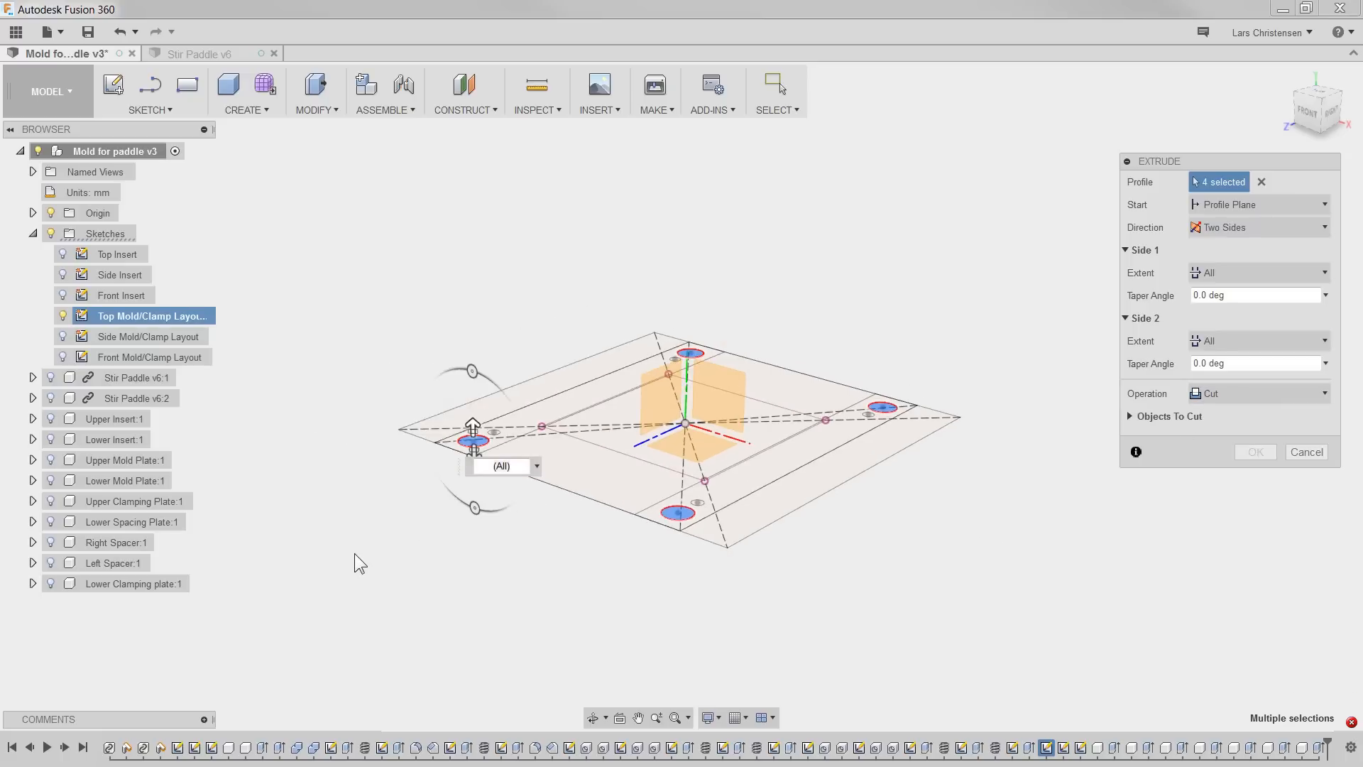
Step: Show the clamping plates, both spacers, the spacing plate and both mold plates again as targets for the cut
{"action": "left_click", "coordinate": [51, 582]}
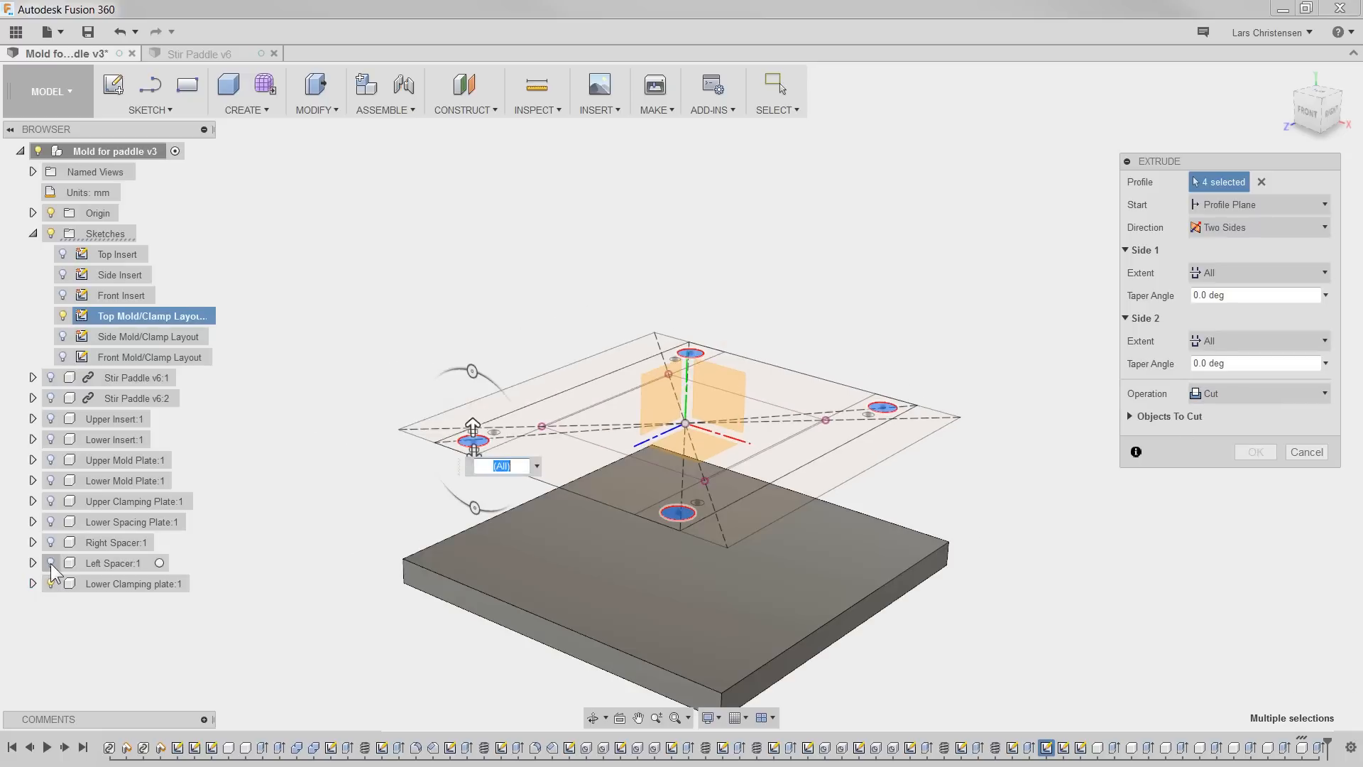
{"action": "left_click", "coordinate": [50, 563]}
{"action": "left_click", "coordinate": [50, 541]}
{"action": "left_click", "coordinate": [50, 521]}
{"action": "left_click", "coordinate": [51, 500]}
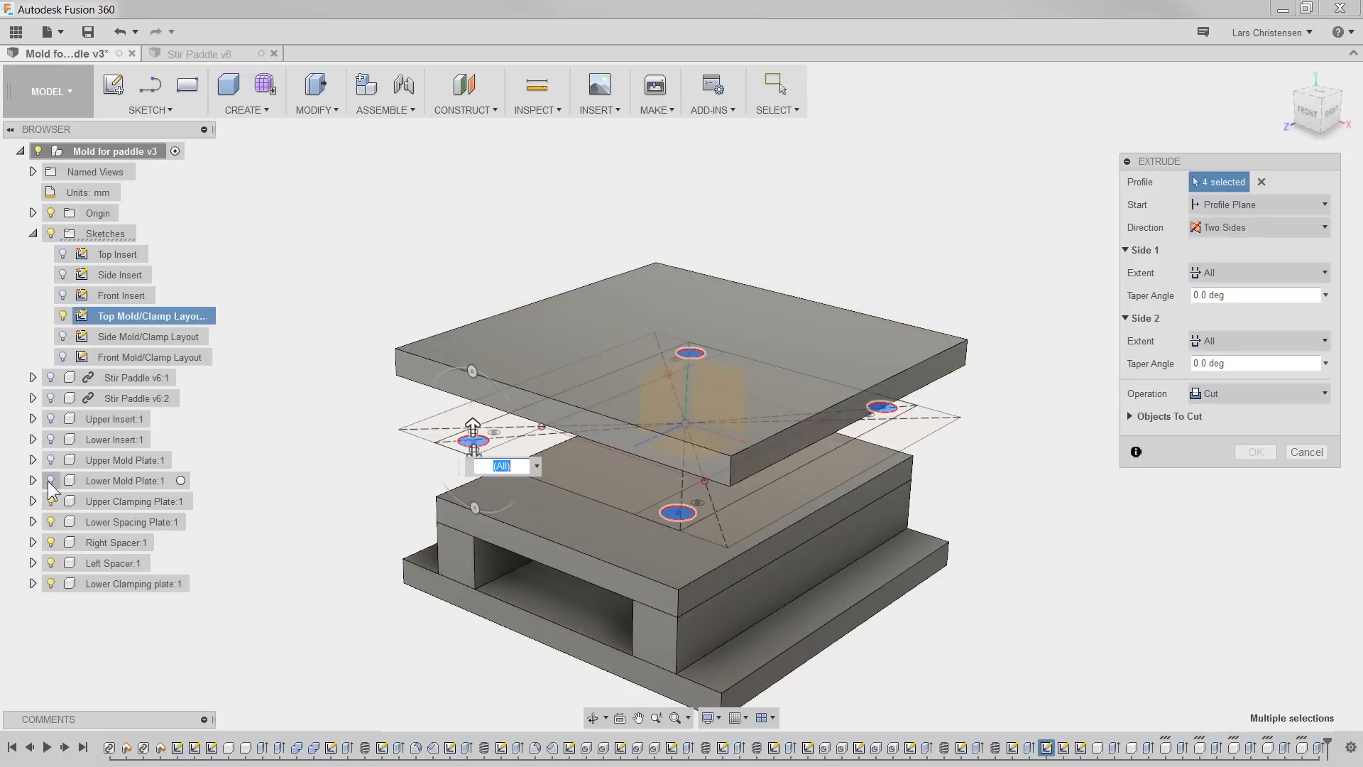
{"action": "left_click", "coordinate": [50, 480]}
{"action": "left_click", "coordinate": [51, 459]}
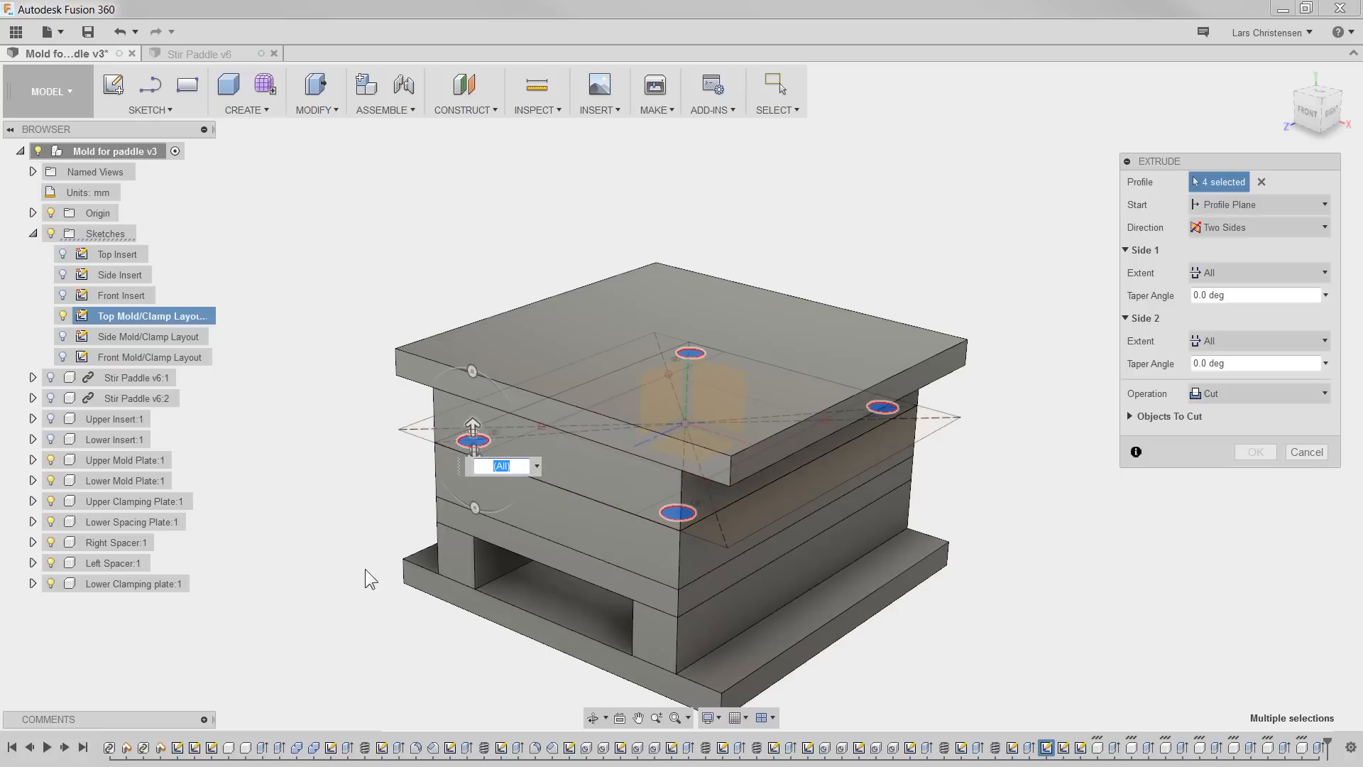
Step: Cut the four corner holes through the whole plate stack, with the extent set to All in both directions
{"action": "left_click_drag", "start_coordinate": [473, 424], "coordinate": [473, 283]}
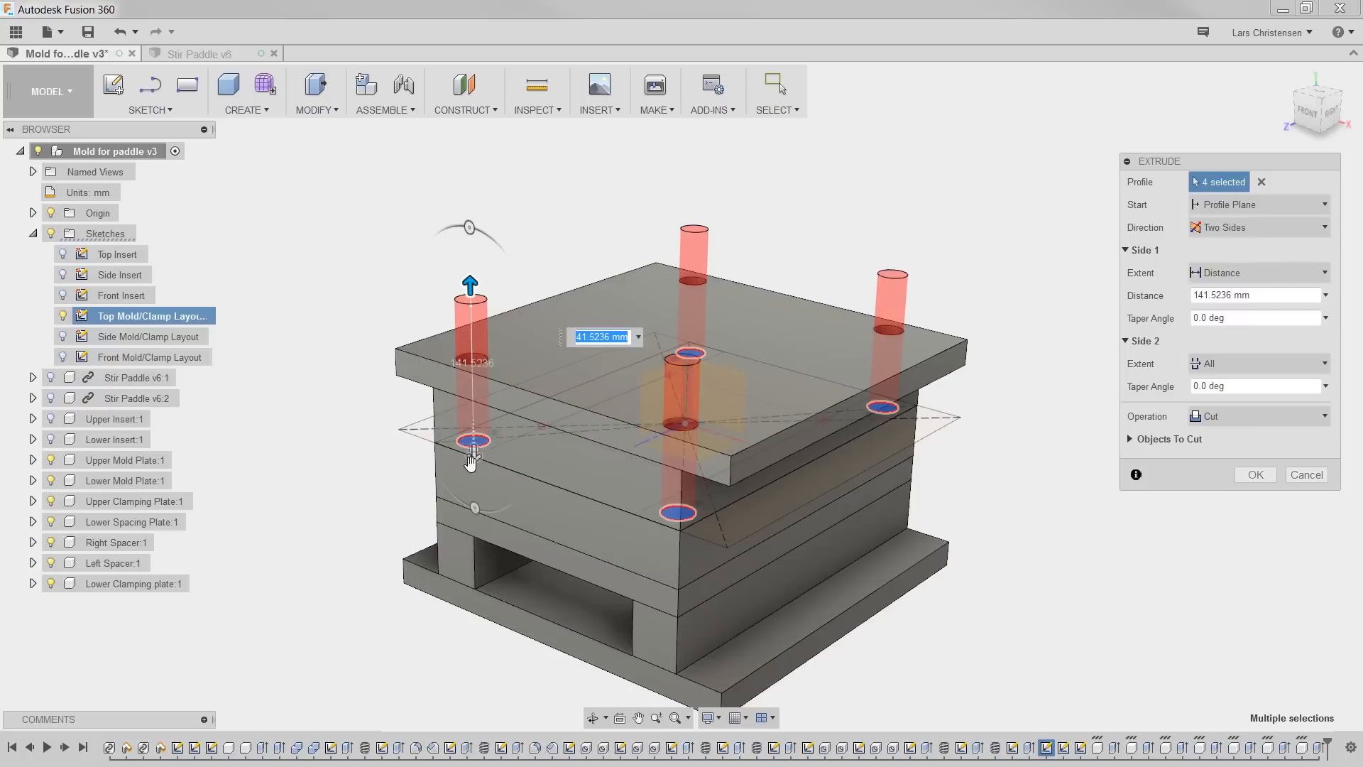
{"action": "left_click_drag", "start_coordinate": [470, 458], "coordinate": [476, 537]}
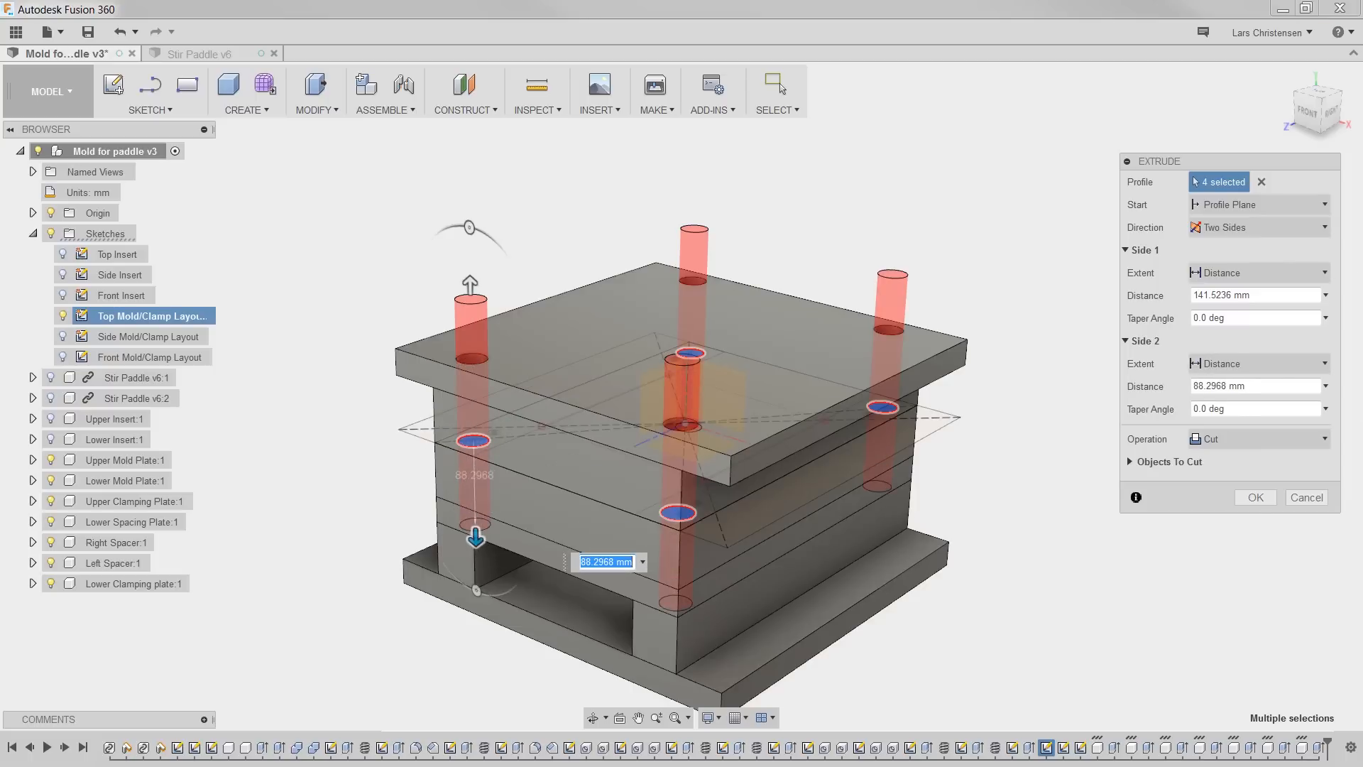
{"action": "left_click", "coordinate": [1240, 273]}
{"action": "left_click", "coordinate": [1239, 332]}
{"action": "left_click", "coordinate": [1242, 342]}
{"action": "left_click", "coordinate": [1241, 401]}
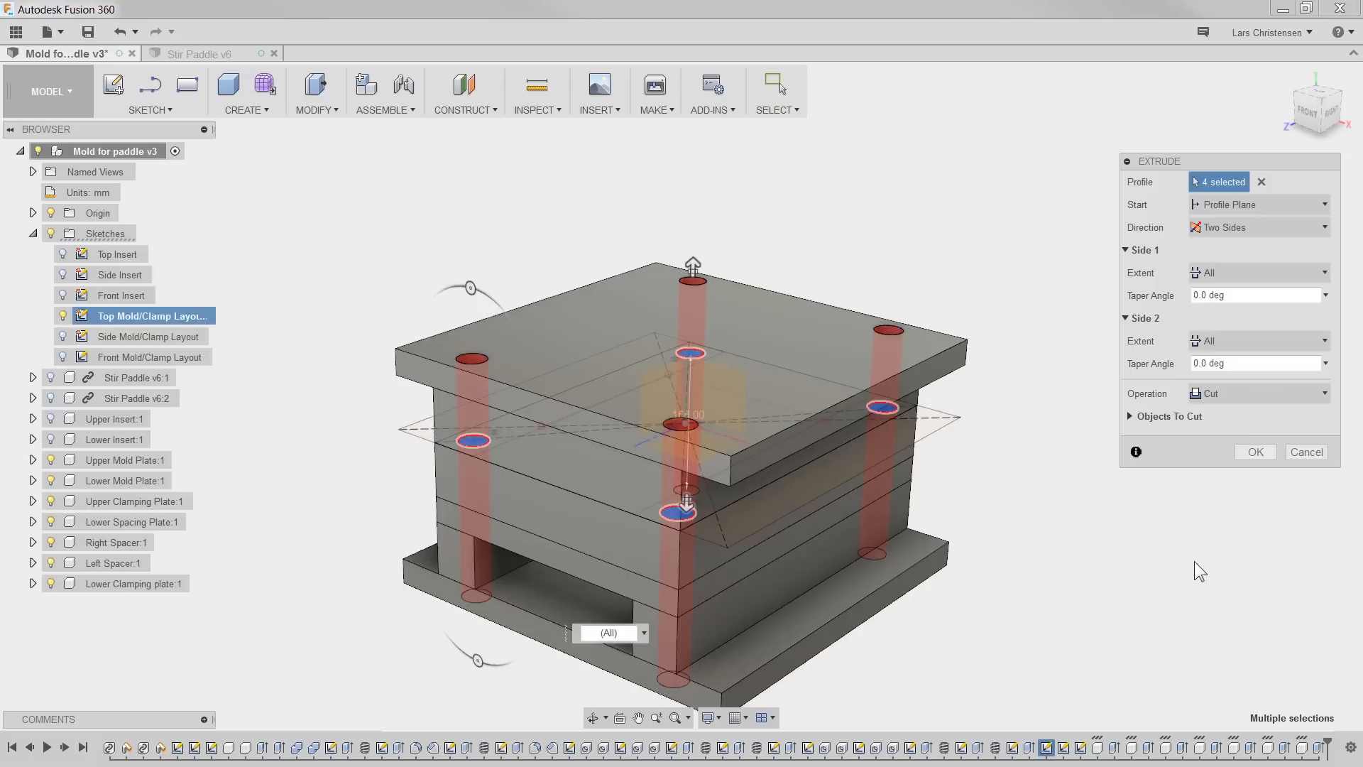
{"action": "left_click", "coordinate": [1254, 452]}
{"action": "middle_click_drag", "start_coordinate": [370, 357], "coordinate": [360, 563], "text": "shift"}
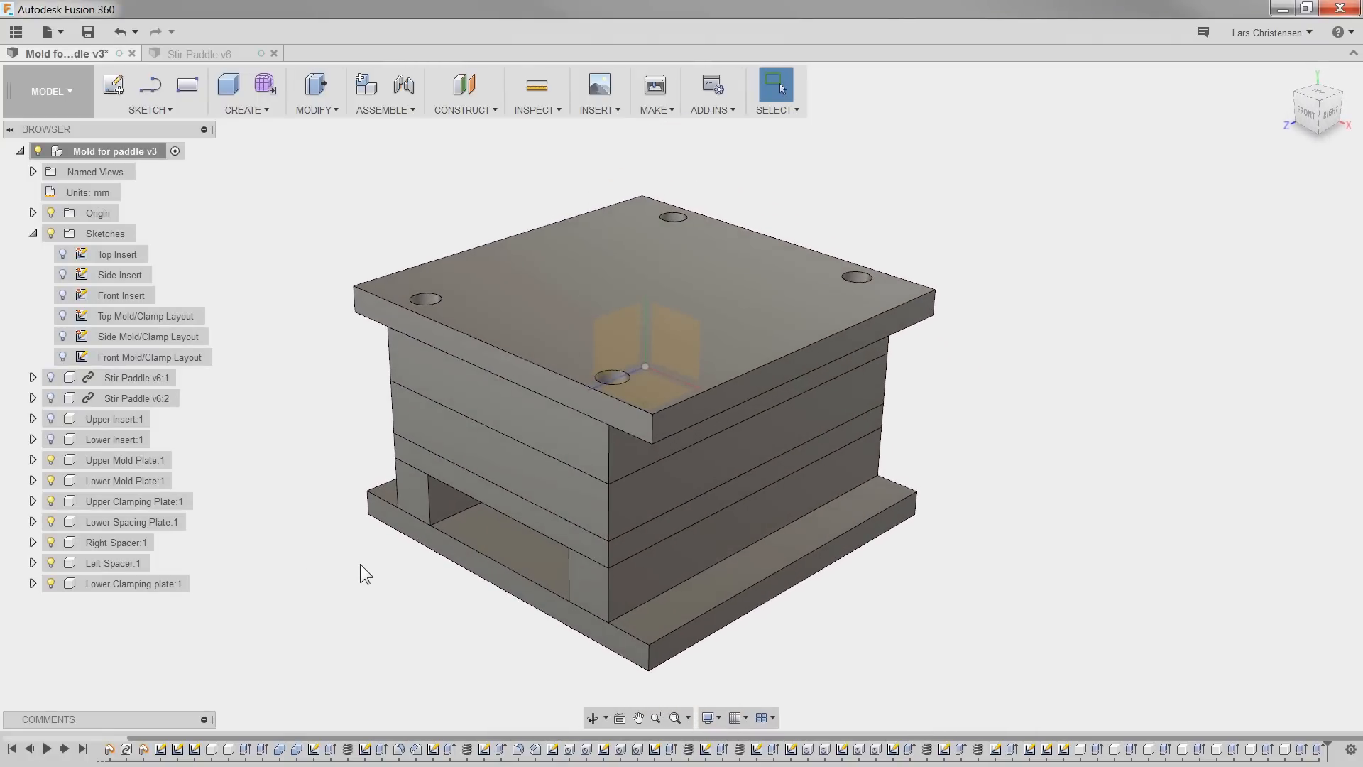
Step: Activate the lower clamping plate, left spacer and right spacer in turn to check the corner-hole cut in each component's history
{"action": "left_click", "coordinate": [177, 583]}
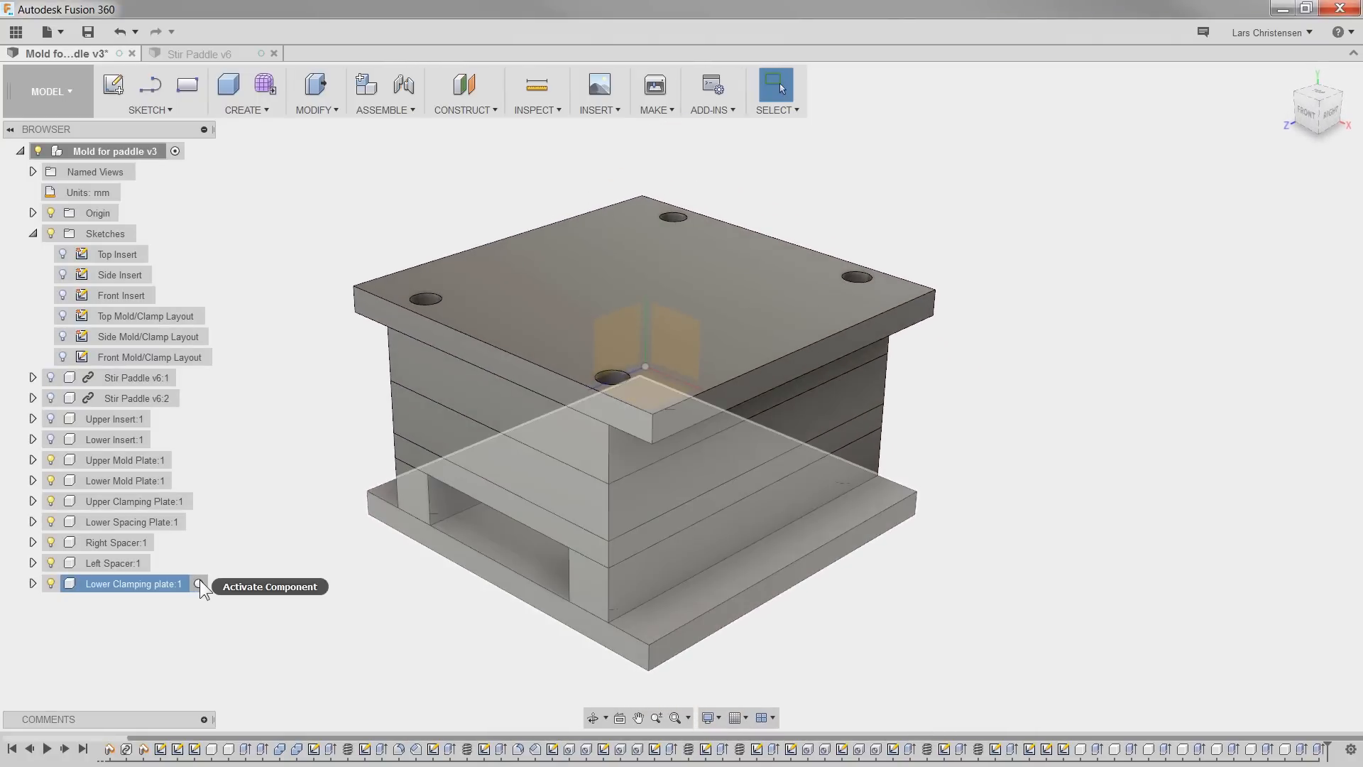
{"action": "left_click", "coordinate": [199, 583]}
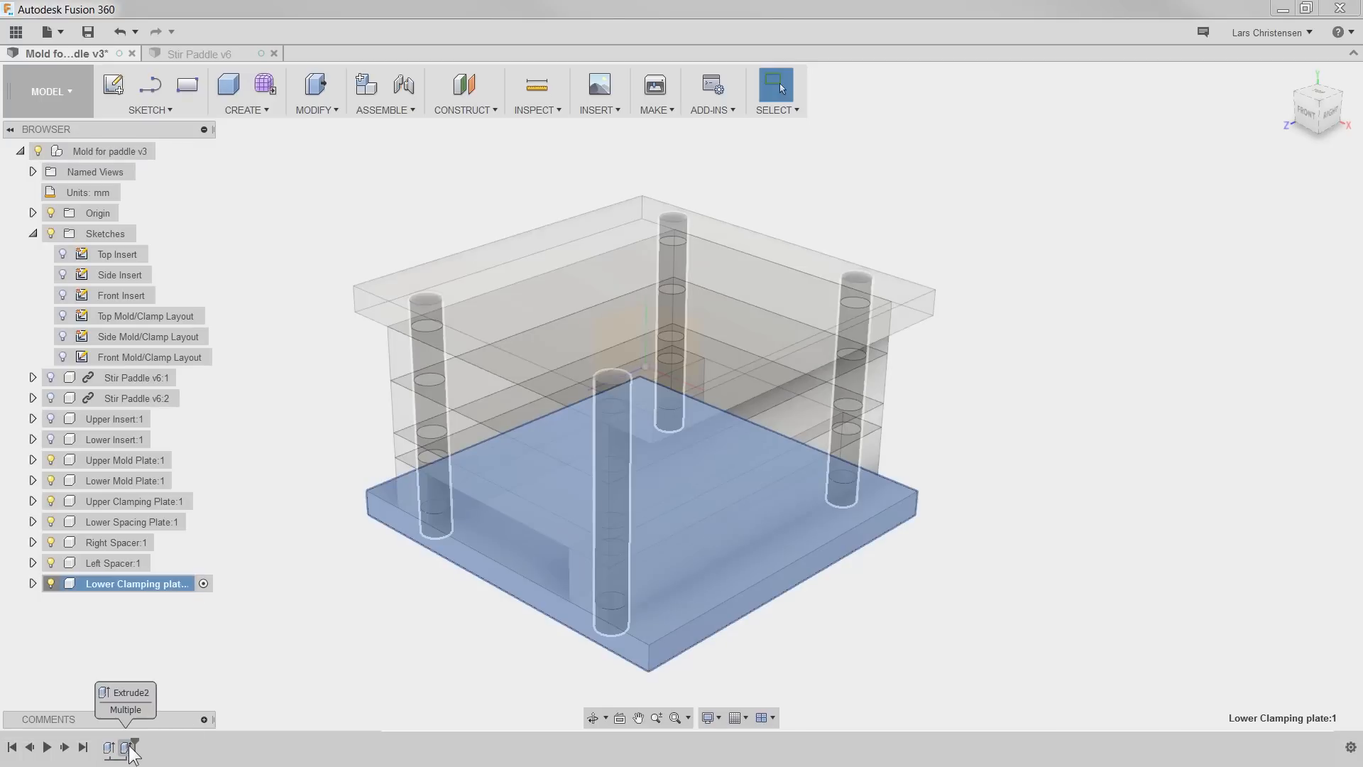
{"action": "left_click", "coordinate": [117, 564]}
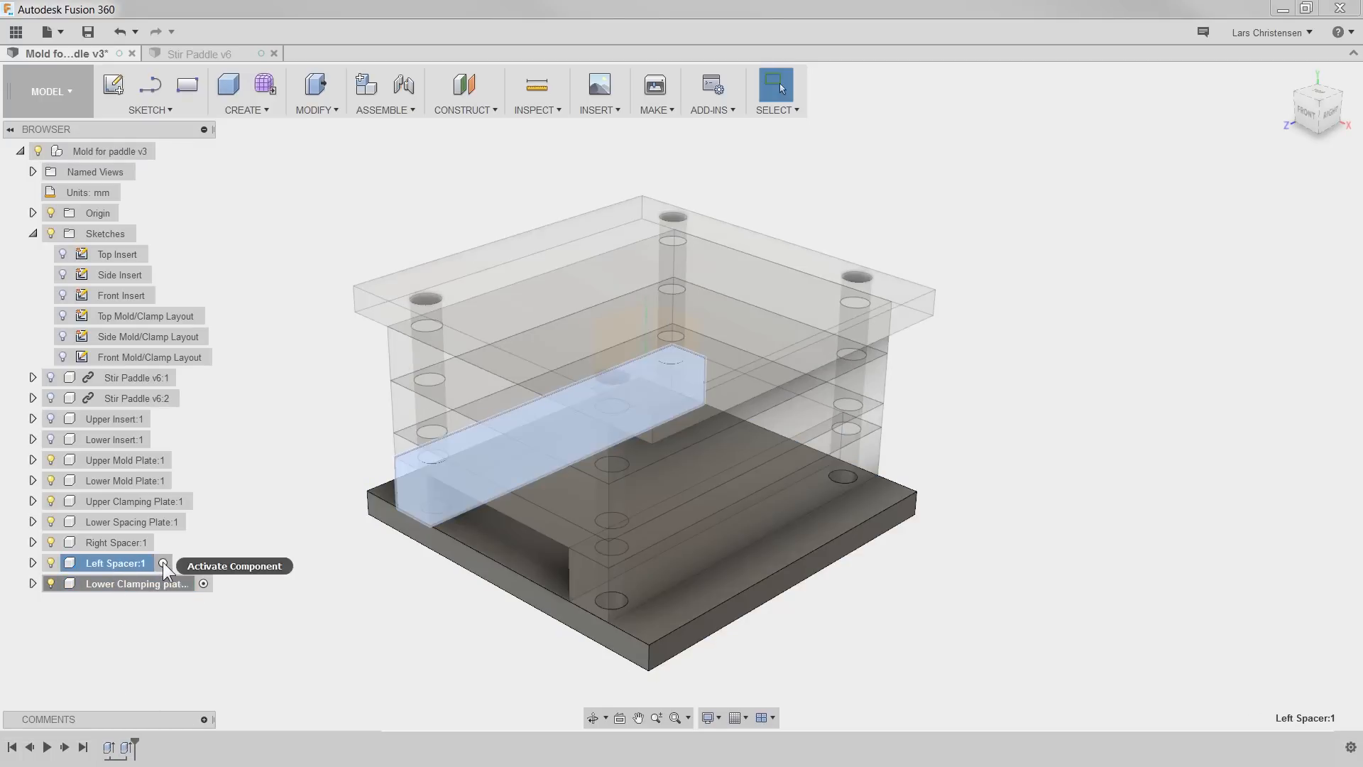
{"action": "left_click", "coordinate": [163, 562]}
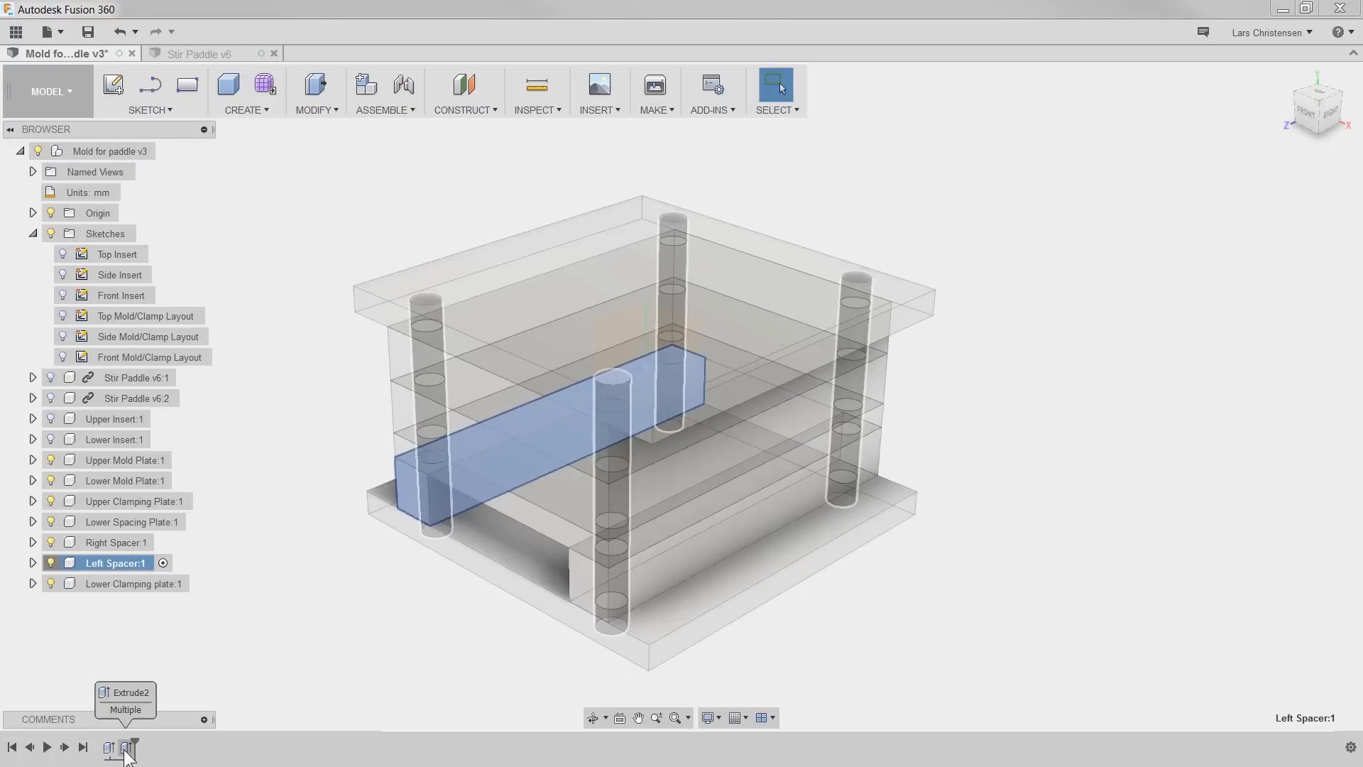
{"action": "left_click", "coordinate": [142, 542]}
{"action": "left_click", "coordinate": [169, 542]}
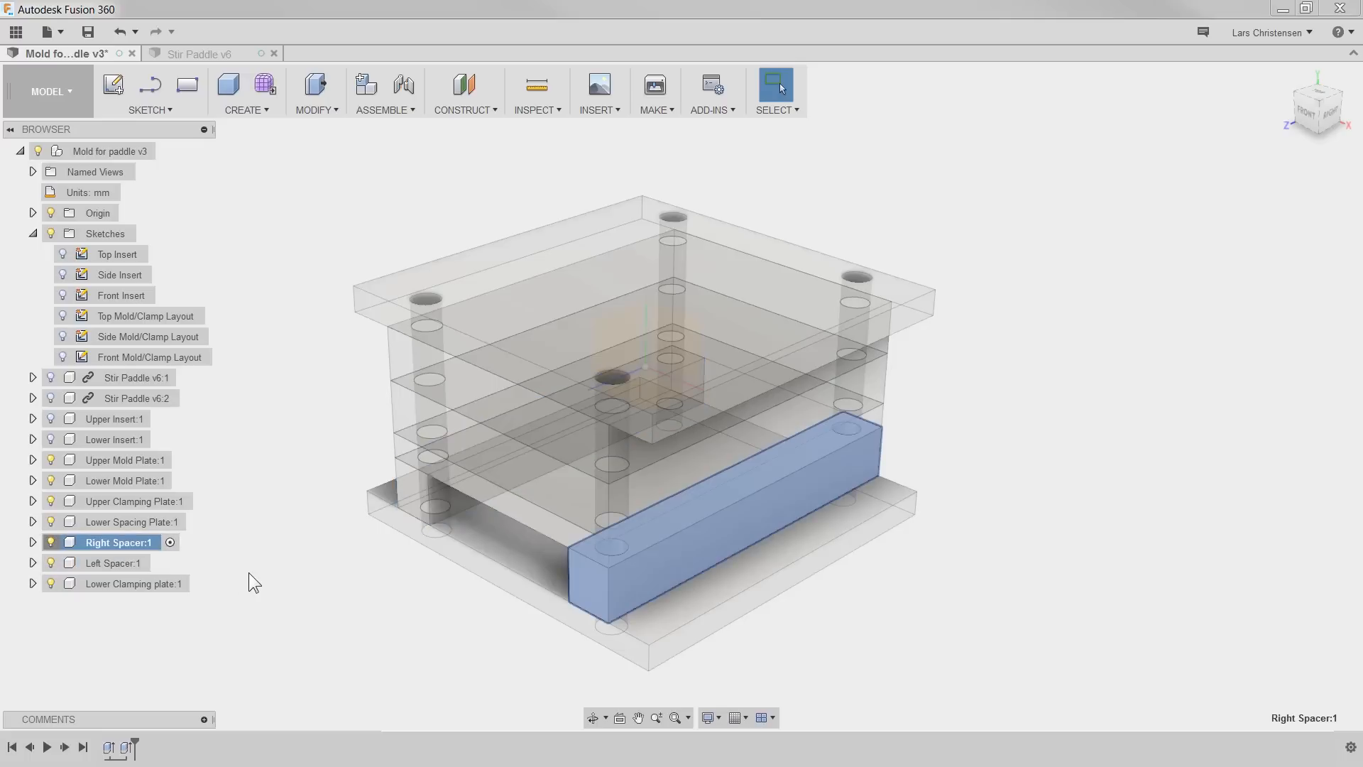
{"action": "left_click", "coordinate": [254, 582]}
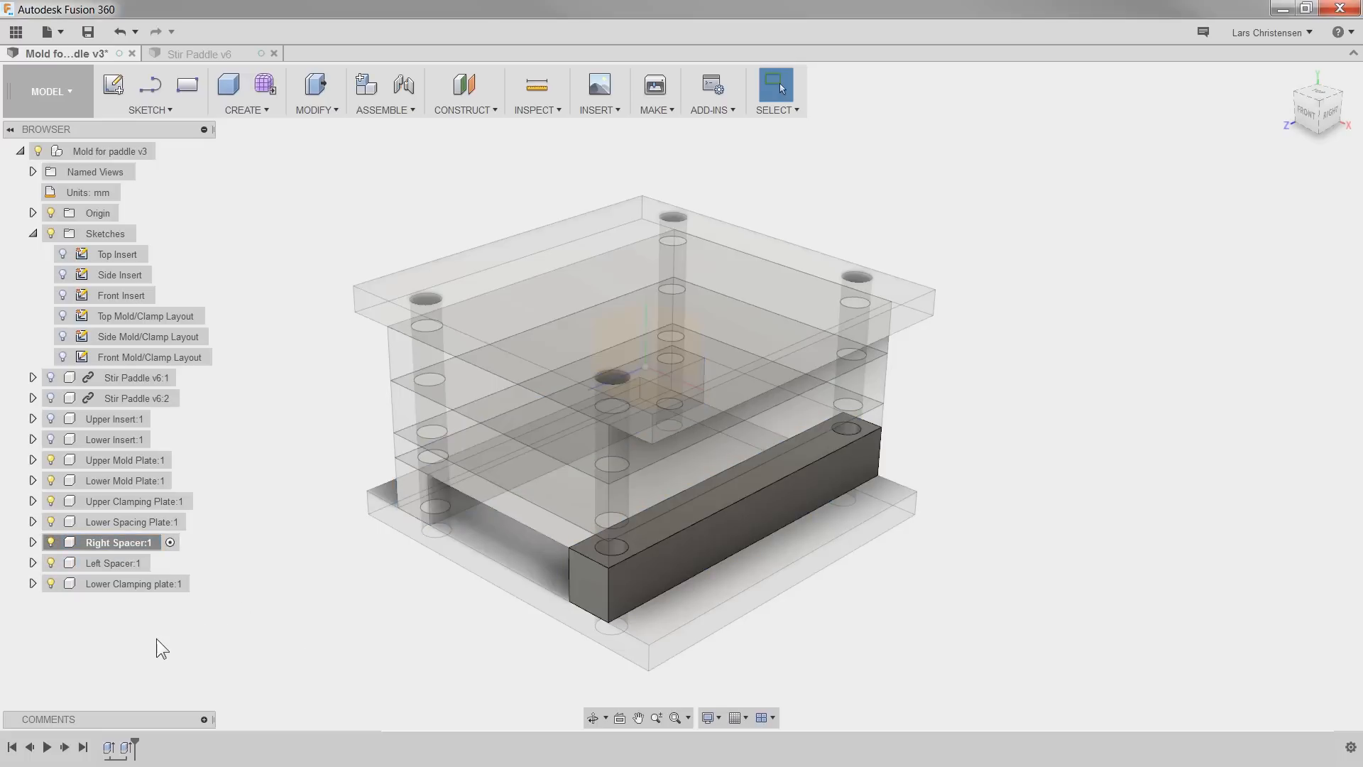
Step: Hide the lower mold plate, clamping plates, spacing plate and both spacers, leaving the upper mold plate visible, and activate it
{"action": "left_click", "coordinate": [51, 480]}
{"action": "left_click", "coordinate": [50, 501]}
{"action": "left_click", "coordinate": [51, 522]}
{"action": "left_click", "coordinate": [50, 543]}
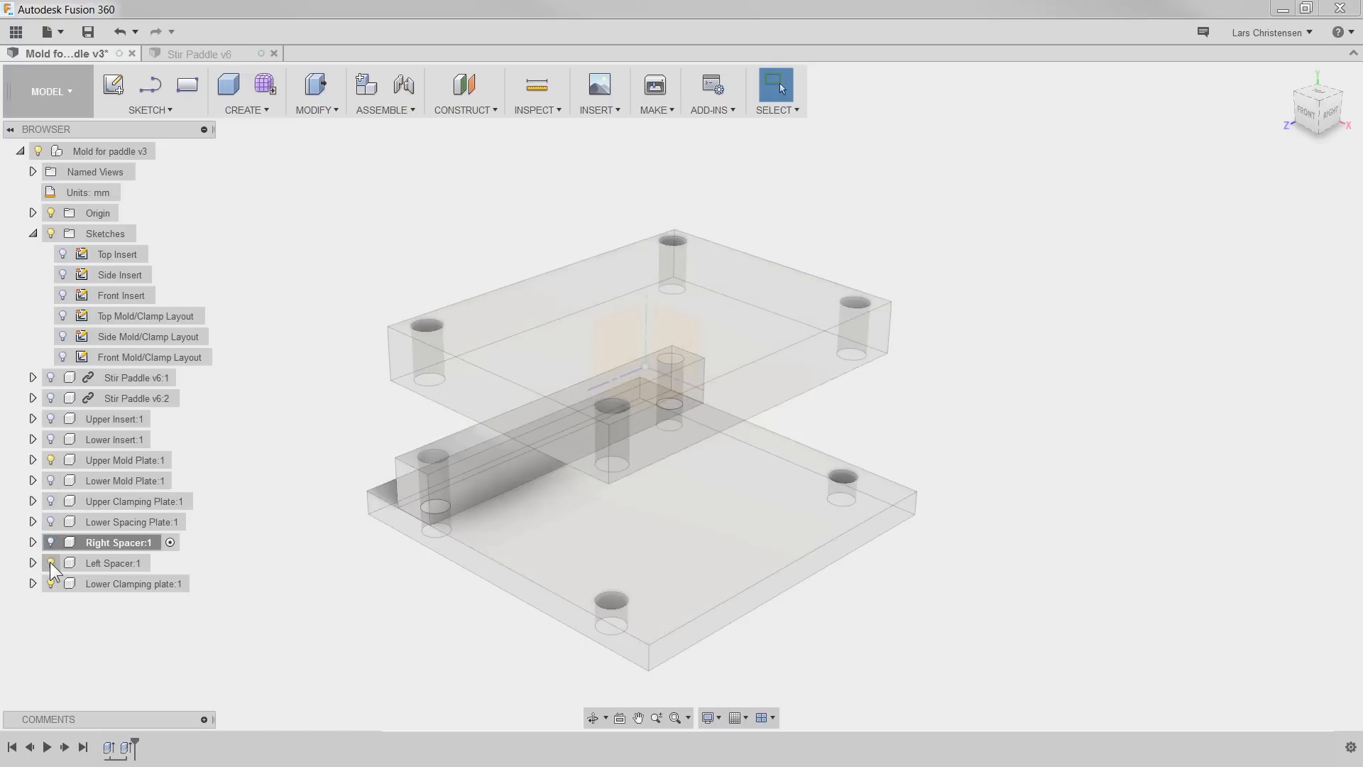
{"action": "left_click", "coordinate": [50, 563]}
{"action": "left_click", "coordinate": [50, 584]}
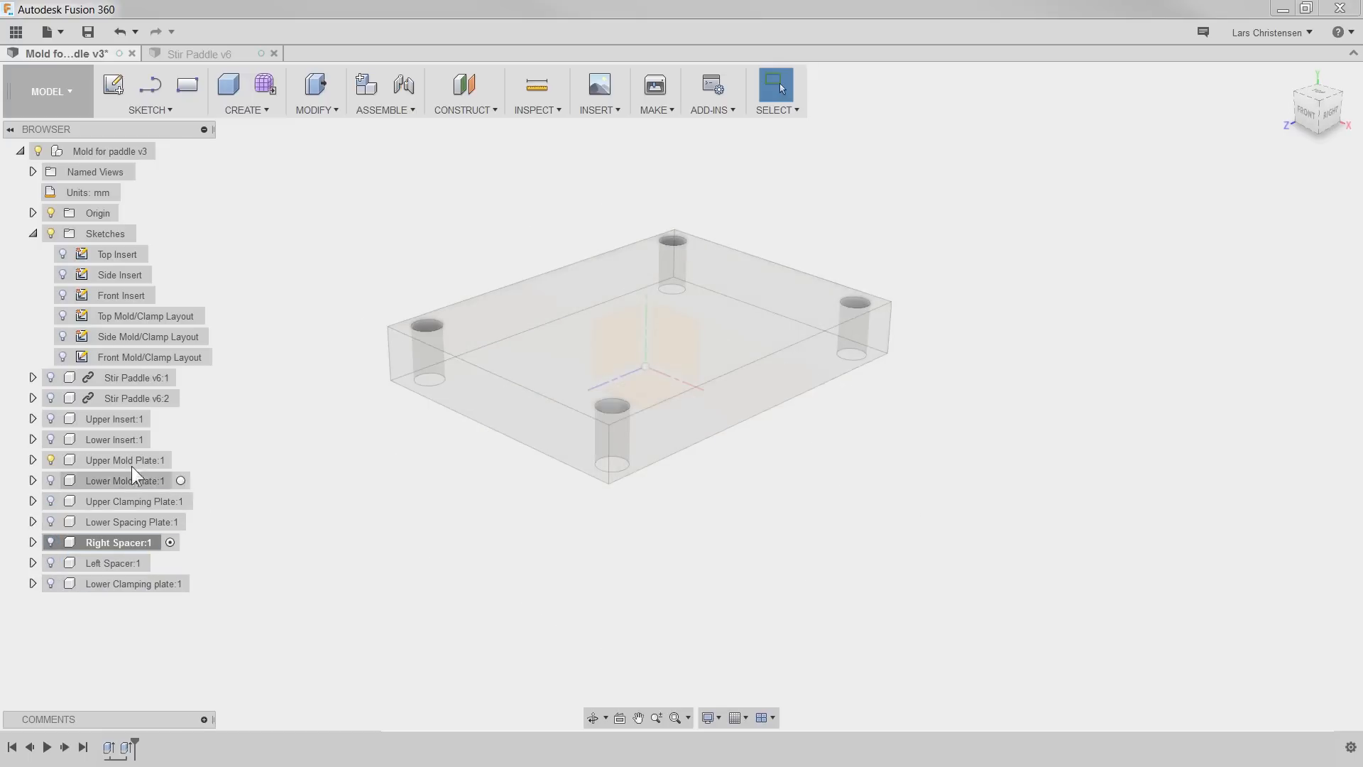
{"action": "left_click", "coordinate": [191, 460]}
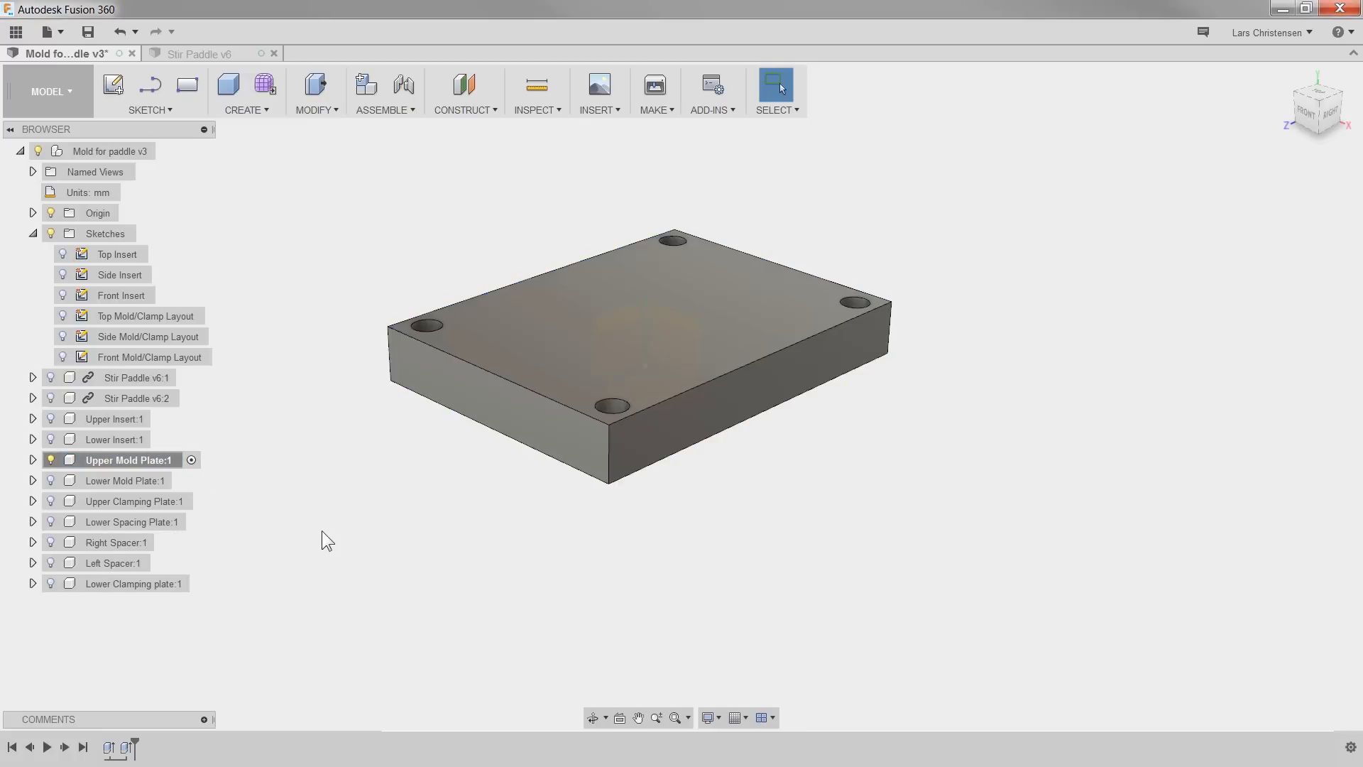
Step: Show the Top Mold/Clamp Layout sketch and start a new sketch on the upper mold plate's top face
{"action": "left_click", "coordinate": [63, 316]}
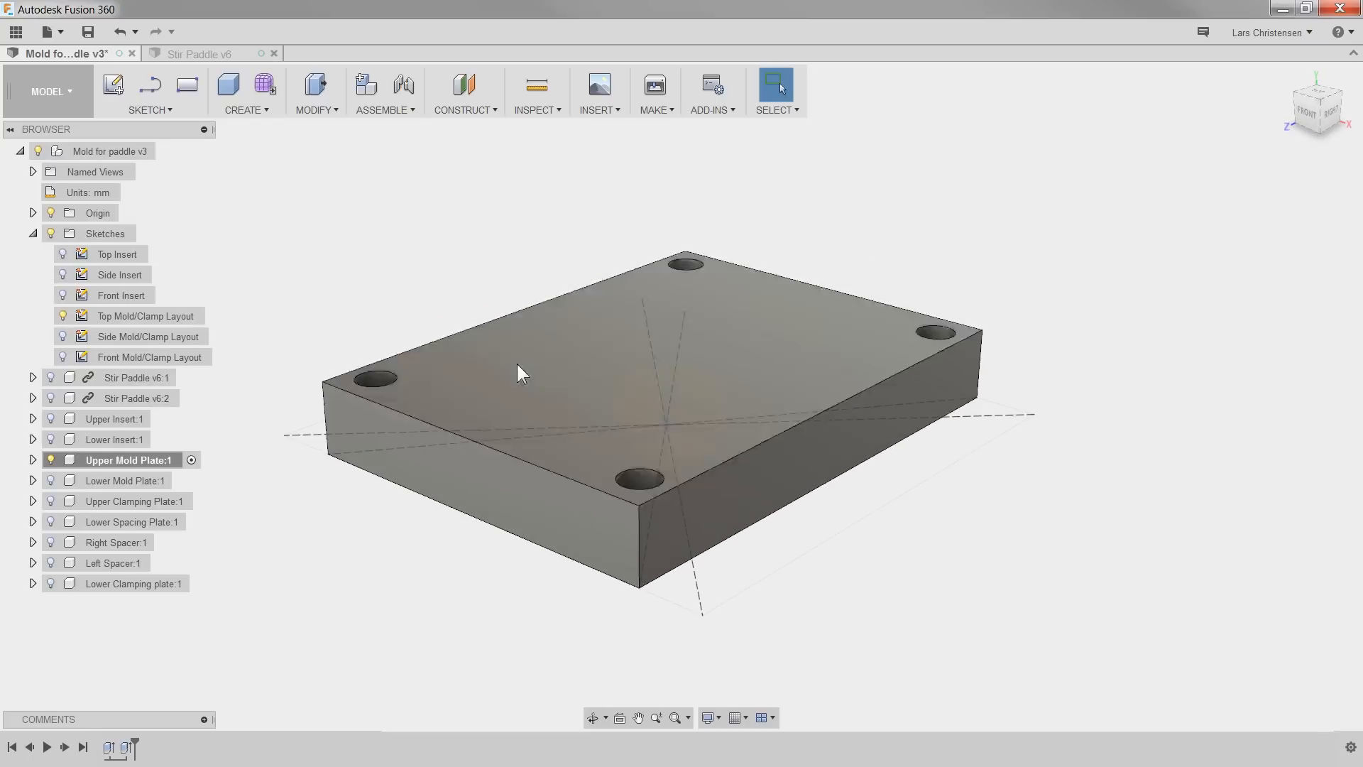
{"action": "right_click", "coordinate": [497, 381]}
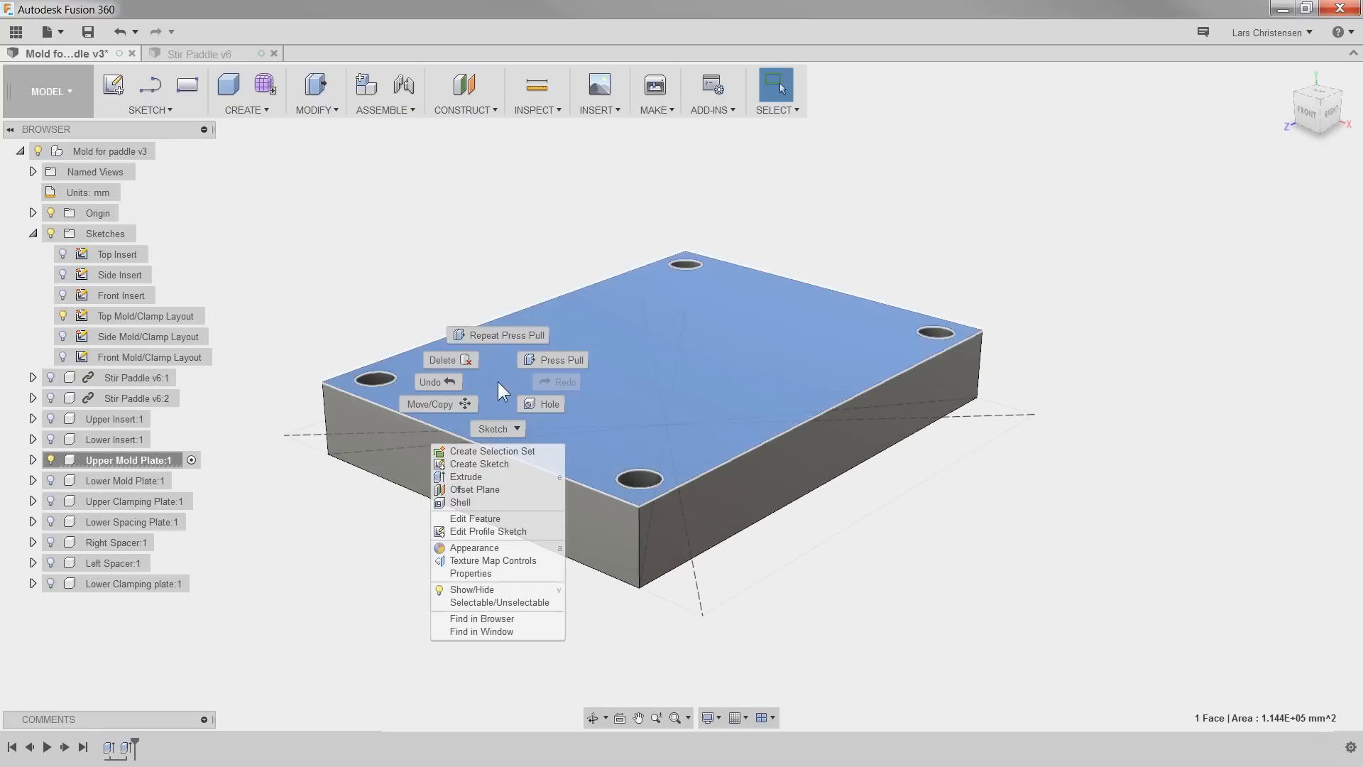
{"action": "left_click", "coordinate": [496, 464]}
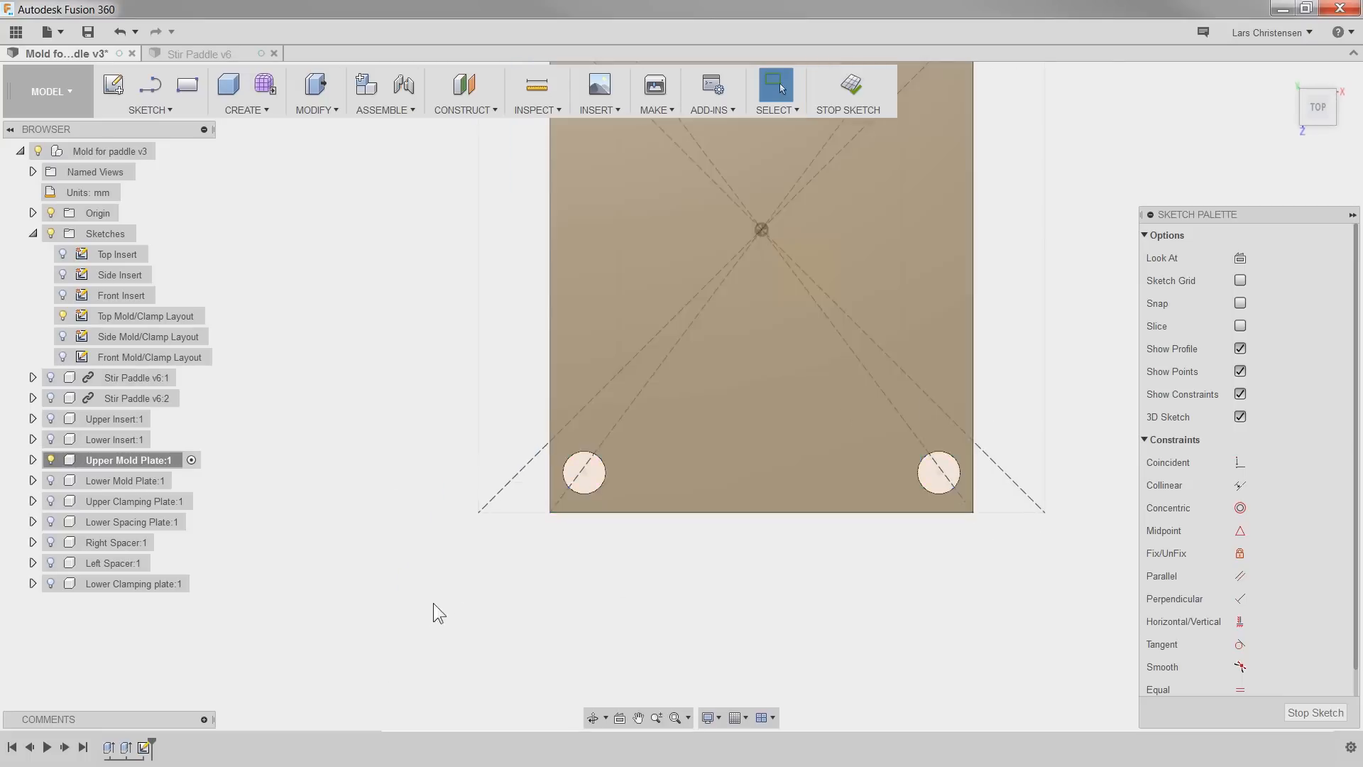
Step: Project the layout's four small circles beside the corner holes into the new sketch on the upper mold plate
{"action": "key", "text": "p"}
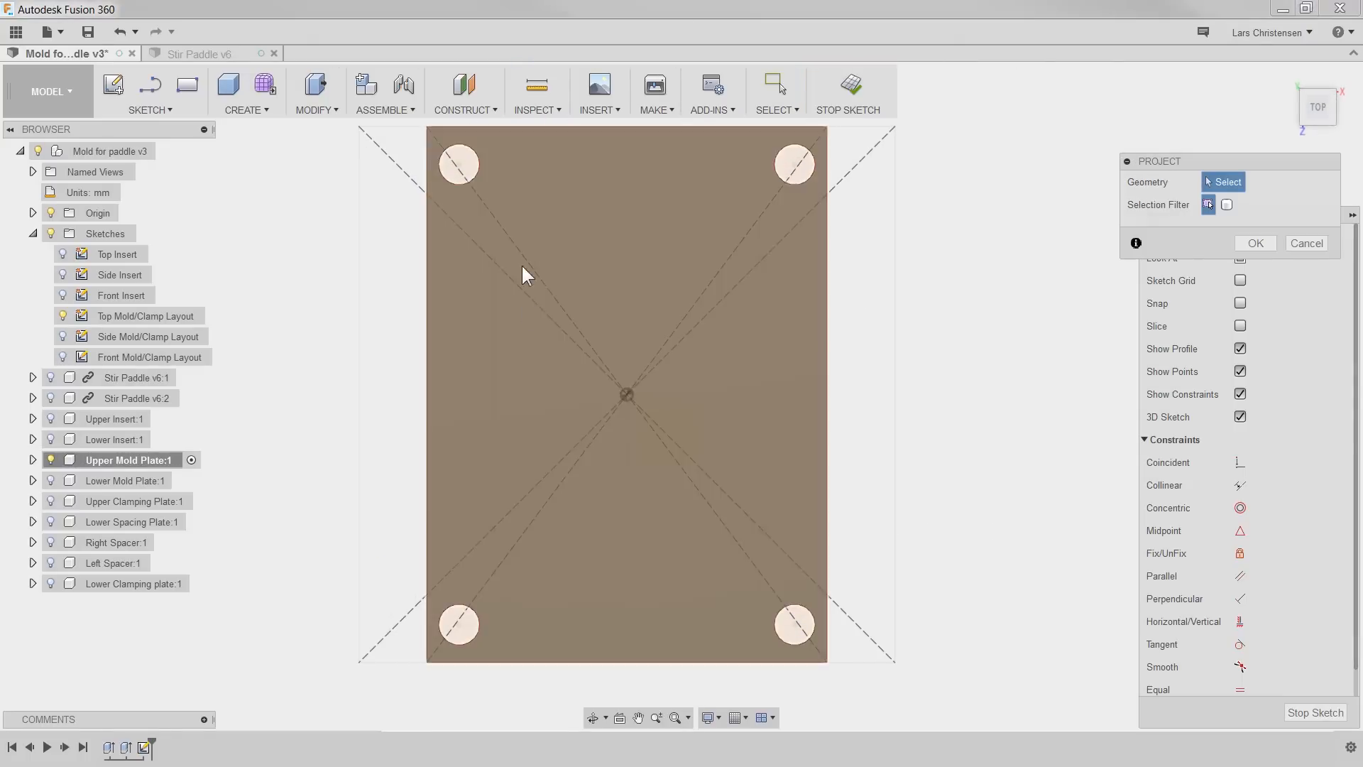
{"action": "left_click", "coordinate": [460, 204]}
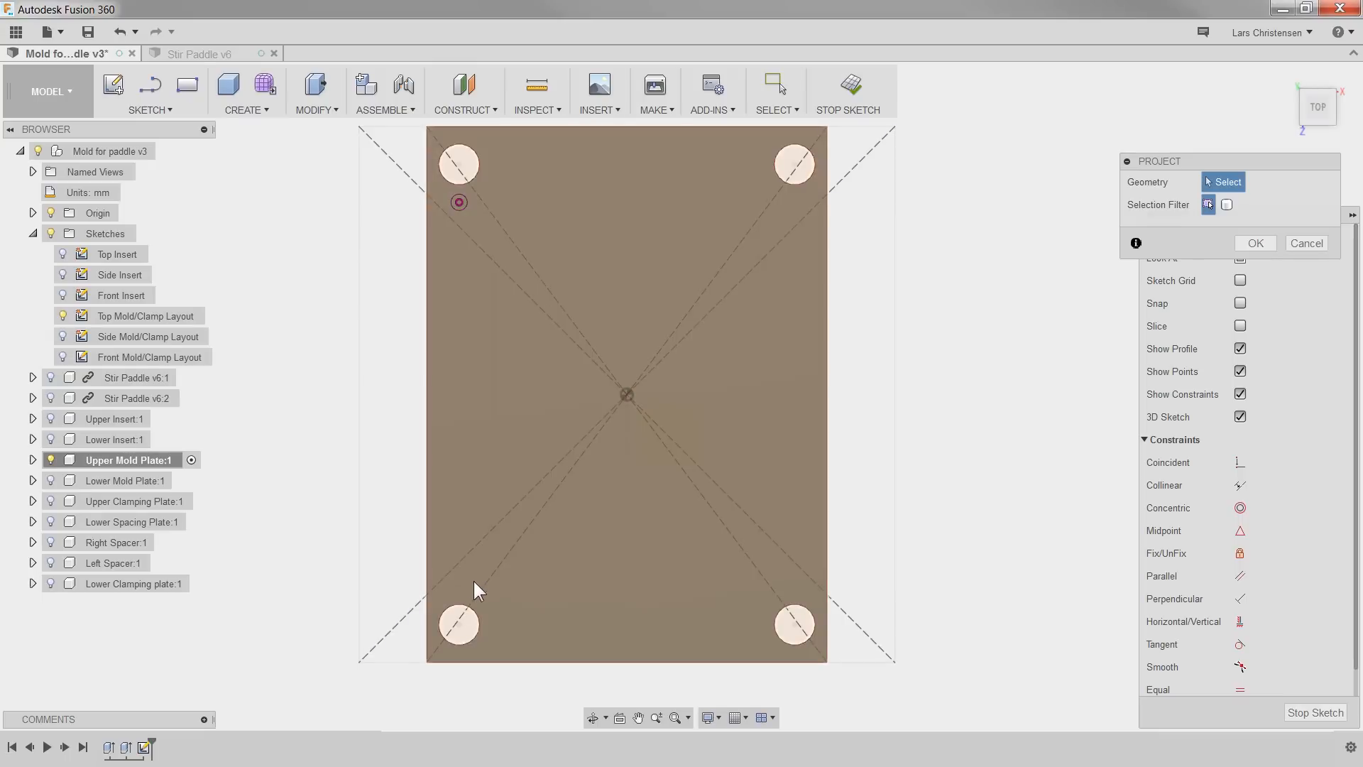
{"action": "left_click", "coordinate": [462, 586]}
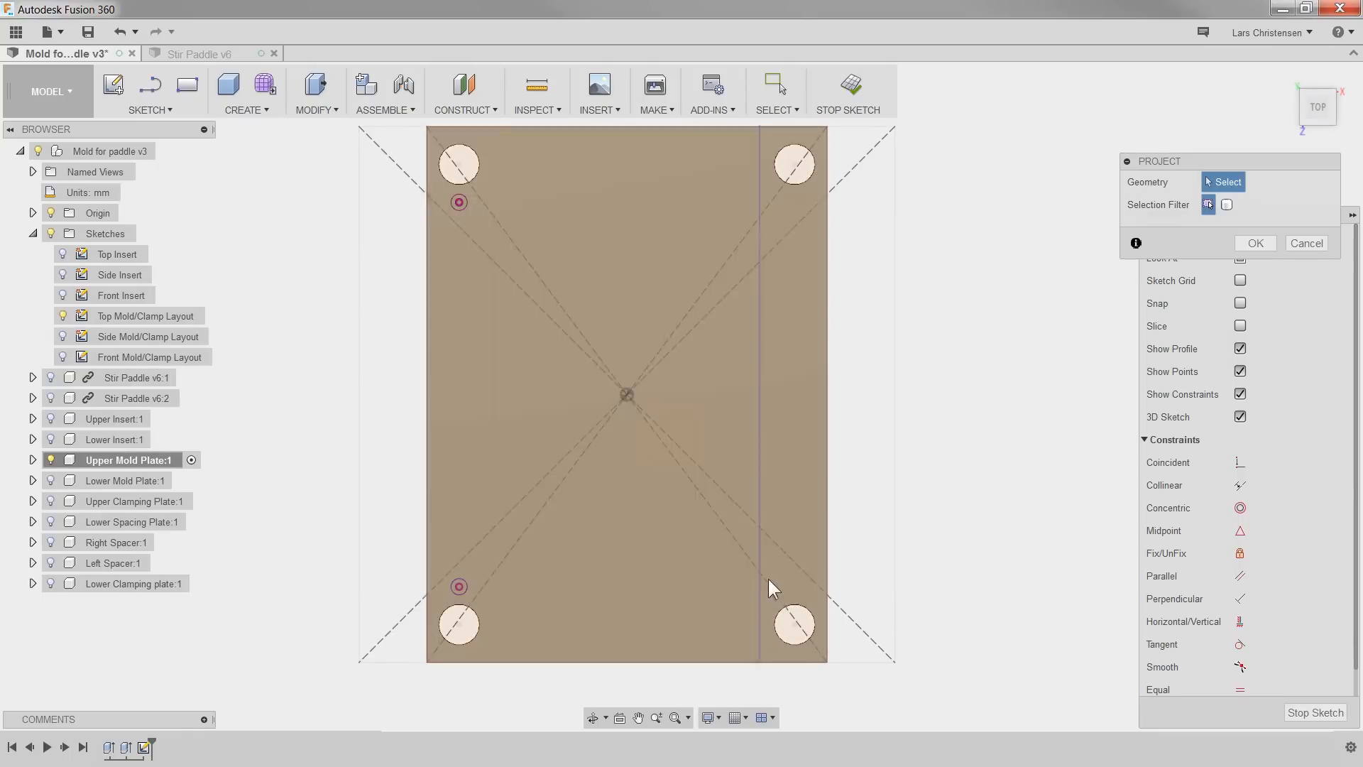
{"action": "left_click", "coordinate": [793, 585]}
{"action": "left_click", "coordinate": [791, 204]}
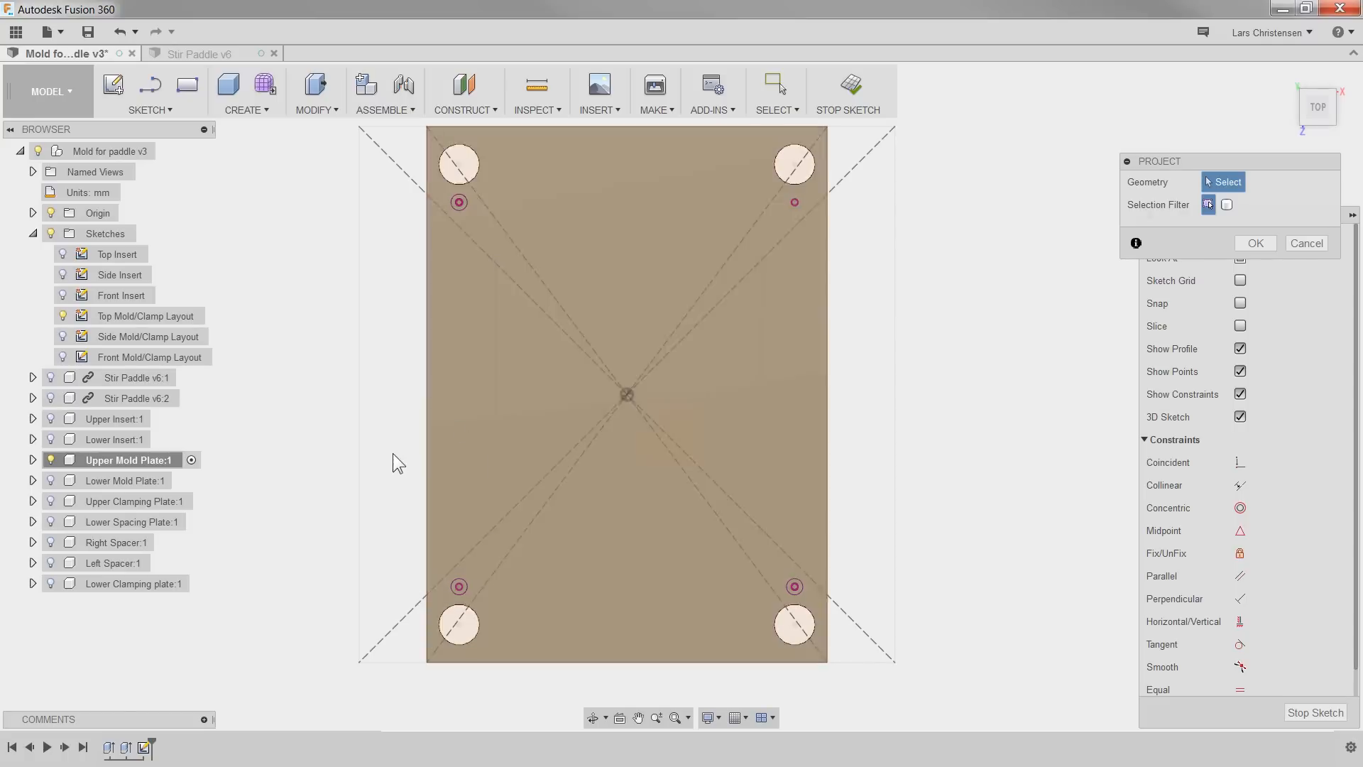
{"action": "left_click", "coordinate": [803, 198]}
{"action": "middle_click_drag", "start_coordinate": [931, 540], "coordinate": [926, 581], "text": "shift"}
{"action": "key", "text": "Return"}
Step: Cut the four small inner circle profiles into the upper mold plate with a distance of -30 mm
{"action": "key", "text": "q"}
{"action": "scroll", "coordinate": [561, 507], "scroll_direction": "up", "scroll_amount": 3}
{"action": "left_click", "coordinate": [589, 500]}
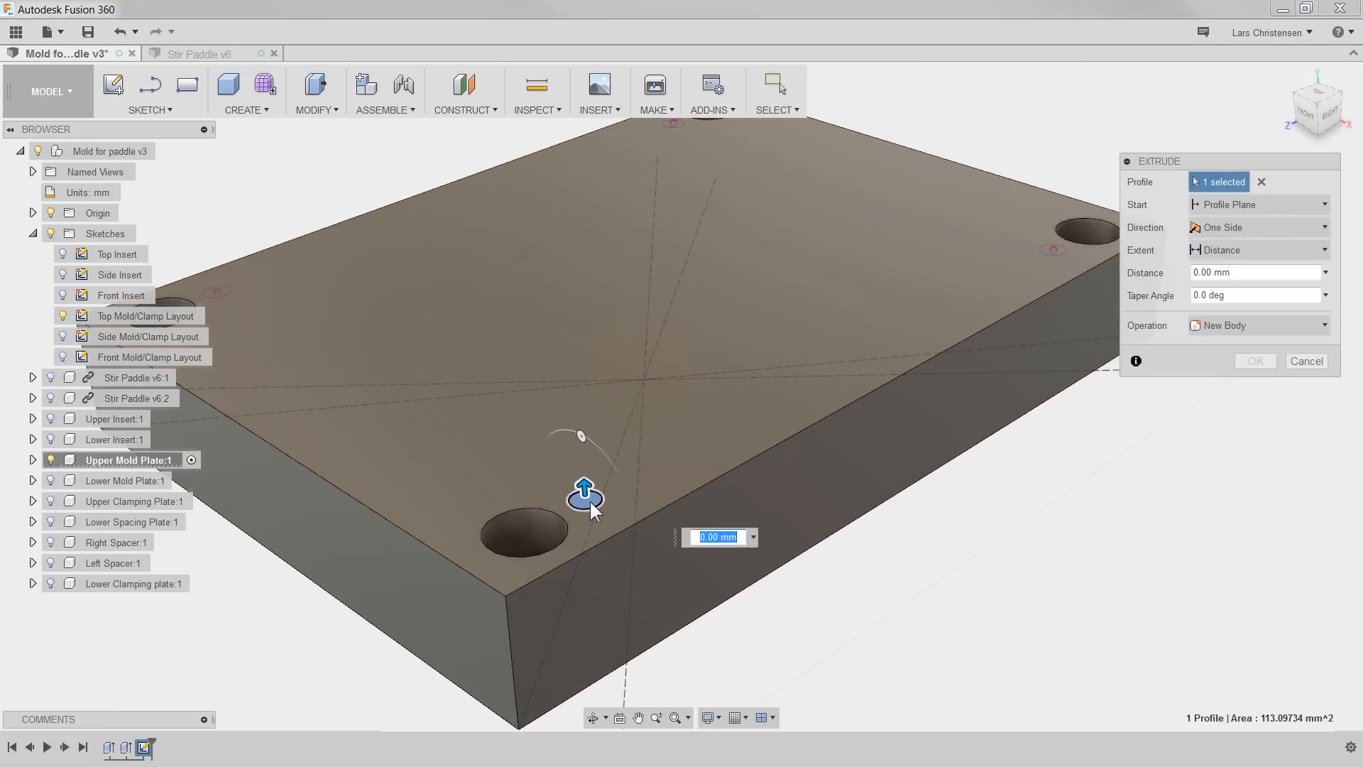
{"action": "scroll", "coordinate": [578, 489], "scroll_direction": "down", "scroll_amount": 5}
{"action": "left_click", "coordinate": [355, 357]}
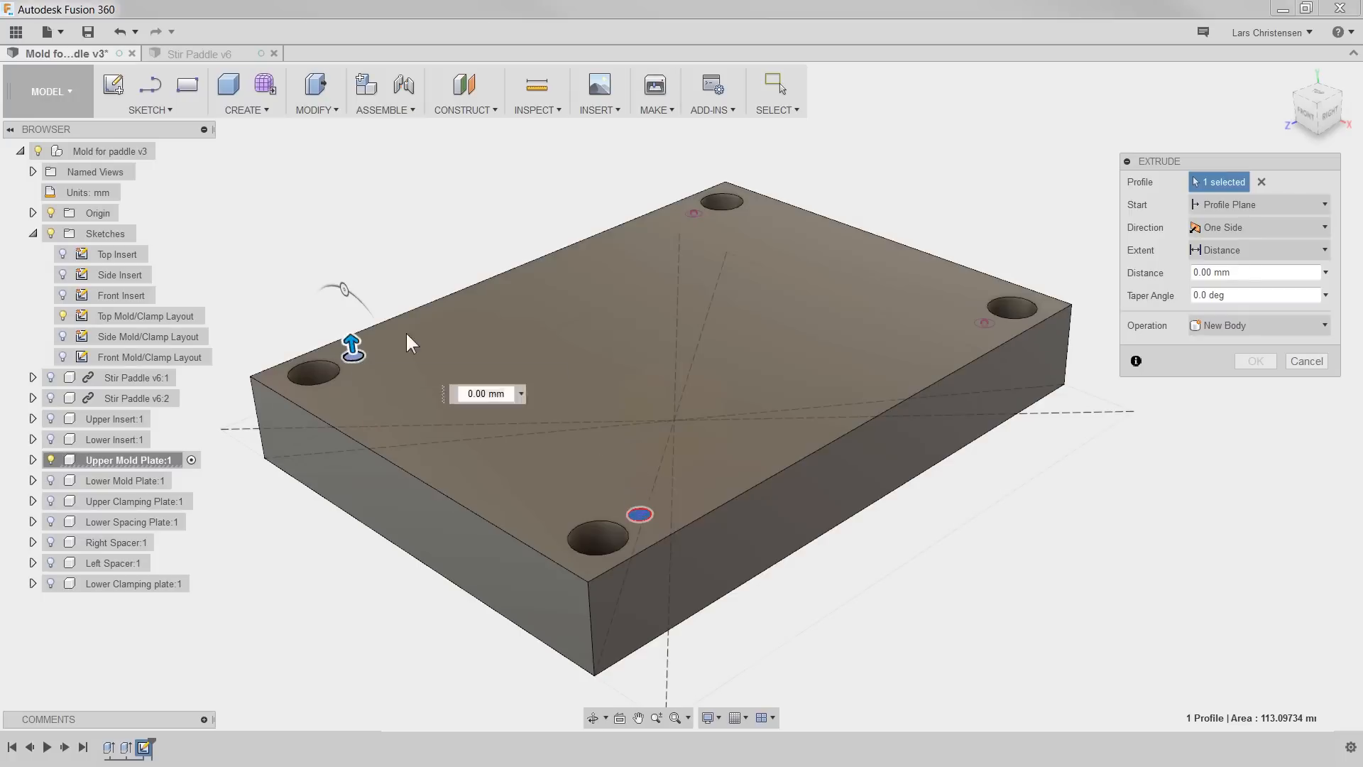
{"action": "left_click", "coordinate": [695, 213]}
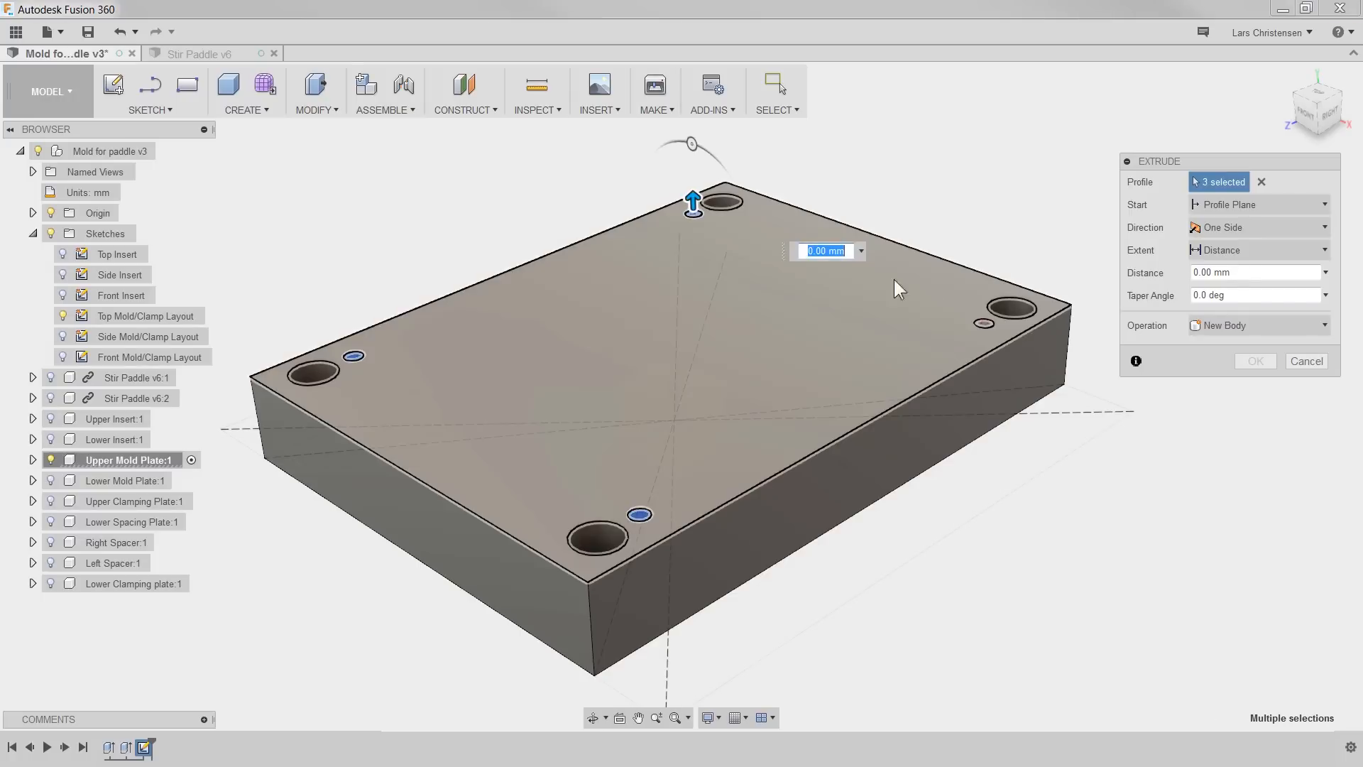
{"action": "left_click", "coordinate": [984, 323]}
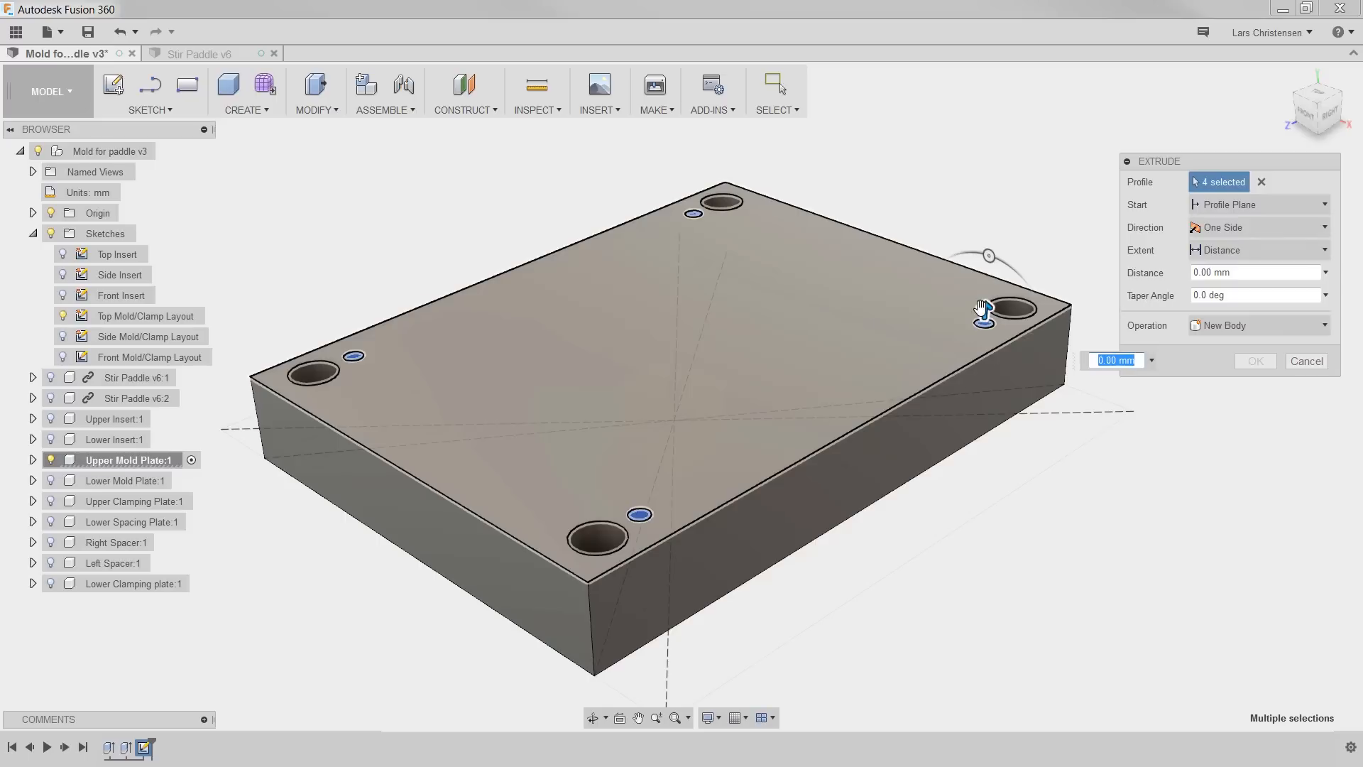
{"action": "left_click_drag", "start_coordinate": [985, 310], "coordinate": [977, 366]}
{"action": "left_click", "coordinate": [1272, 275]}
{"action": "type", "text": "-30."}
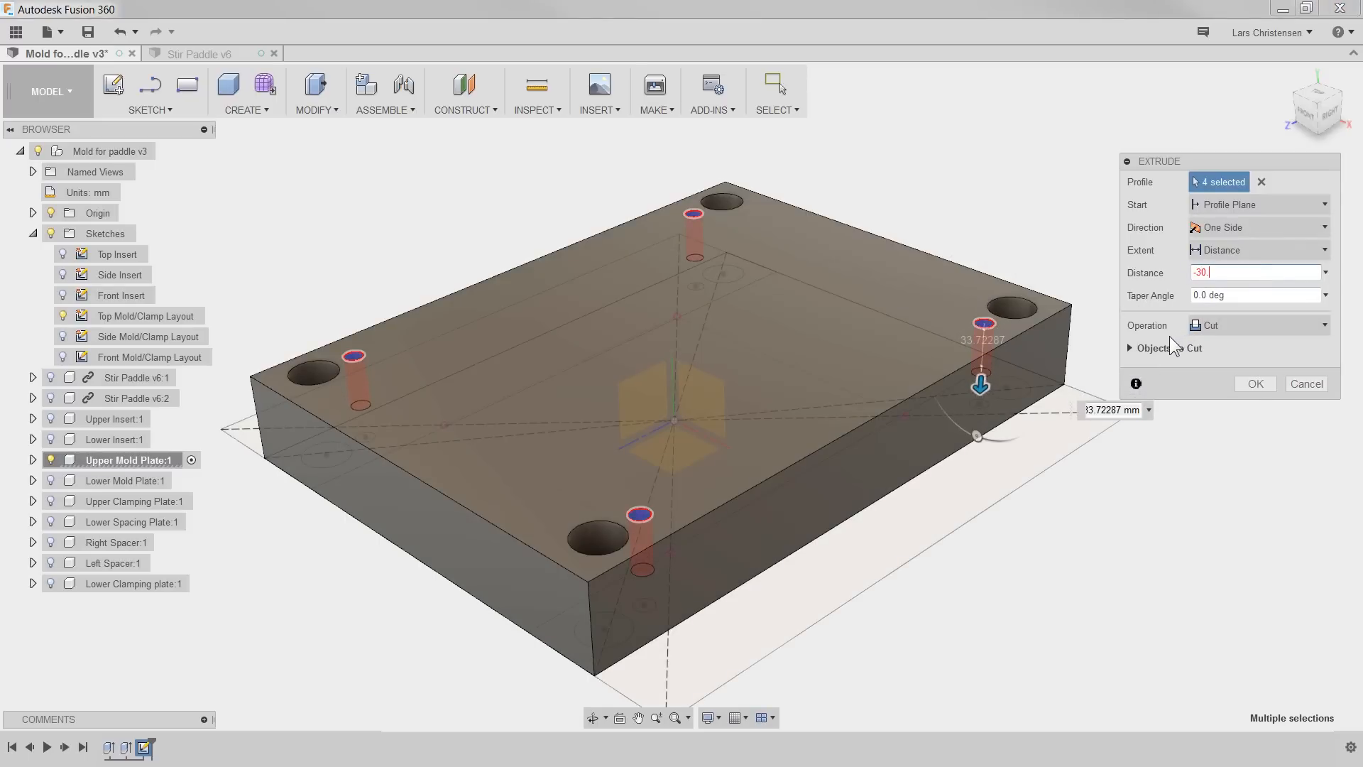
{"action": "key", "text": "Return"}
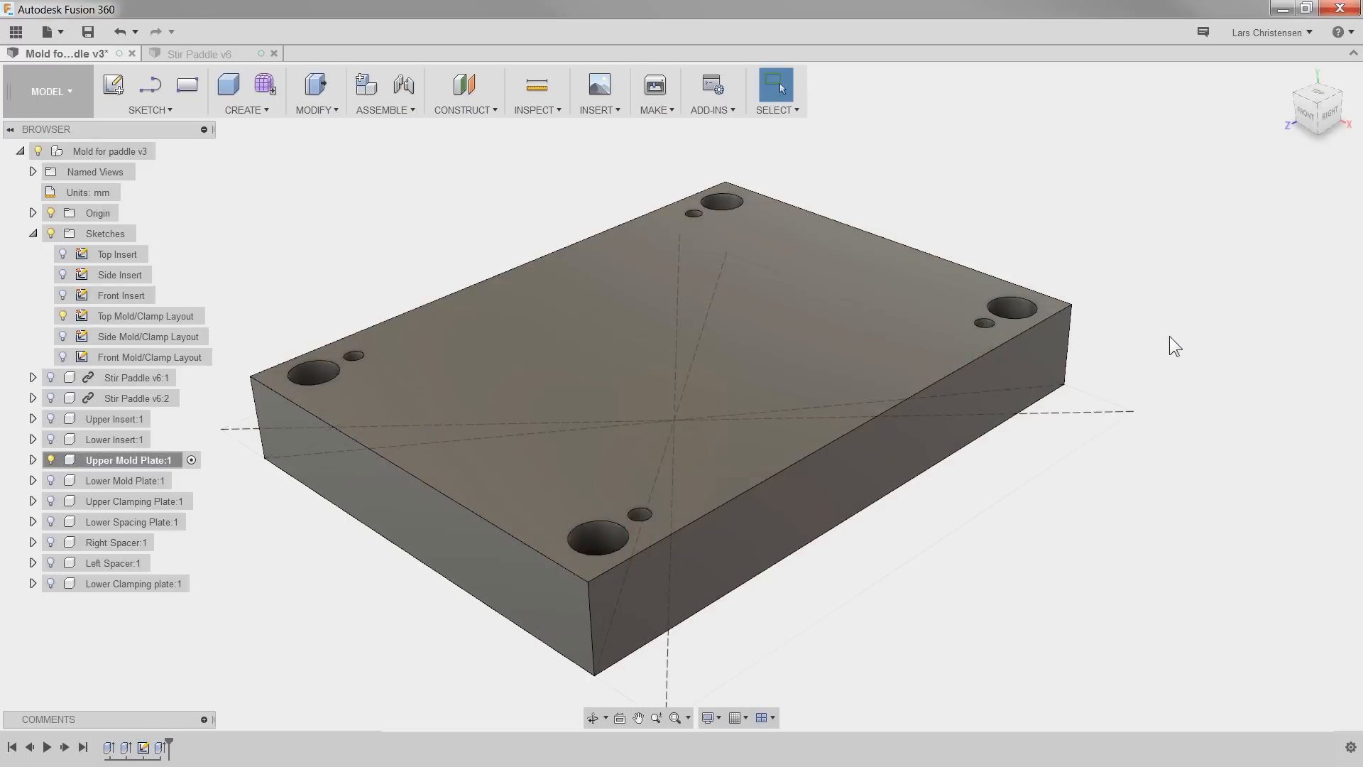
Step: Thread the four small holes in the upper mold plate full length as ISO Metric M12x1.75, class 6H, right hand
{"action": "left_click", "coordinate": [637, 518]}
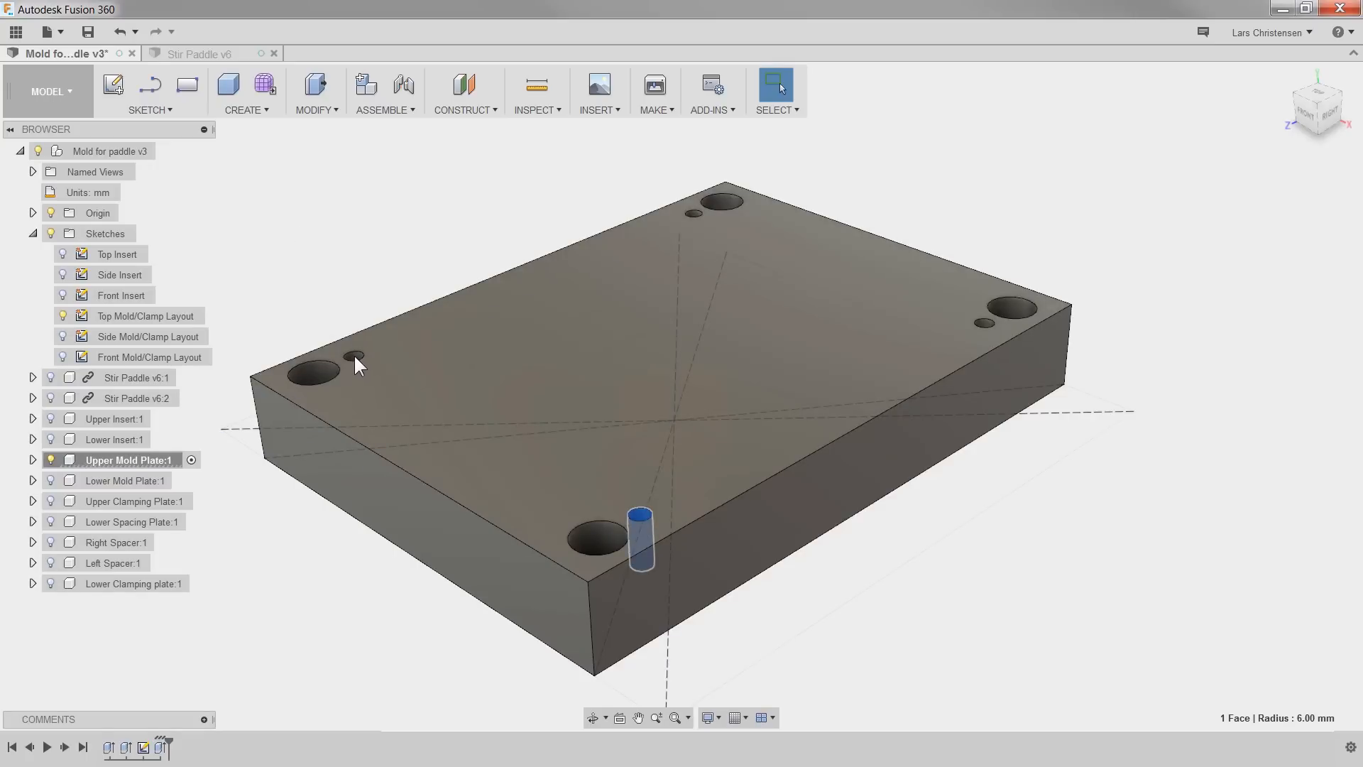
{"action": "scroll", "coordinate": [353, 352], "scroll_direction": "up", "scroll_amount": 5}
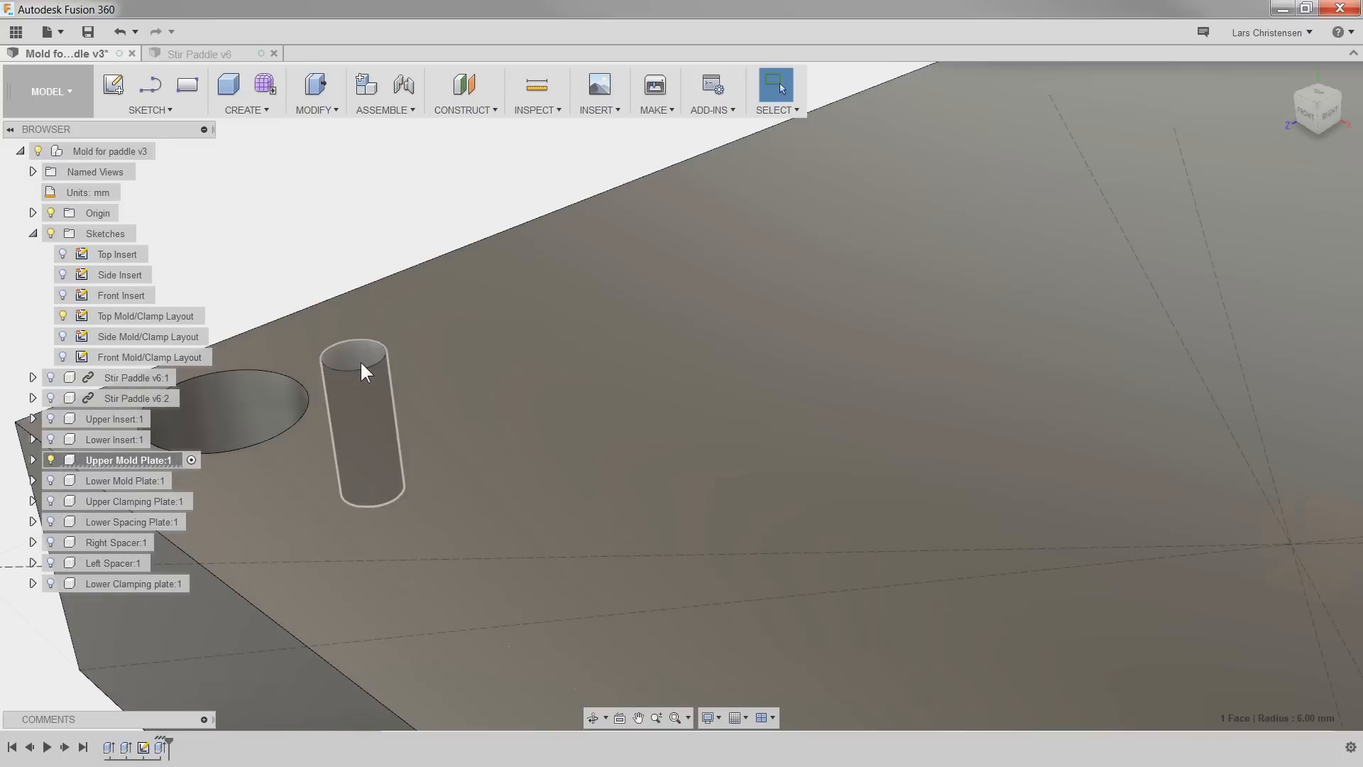
{"action": "left_click", "coordinate": [360, 360]}
{"action": "scroll", "coordinate": [355, 398], "scroll_direction": "down", "scroll_amount": 5}
{"action": "scroll", "coordinate": [752, 267], "scroll_direction": "up", "scroll_amount": 5}
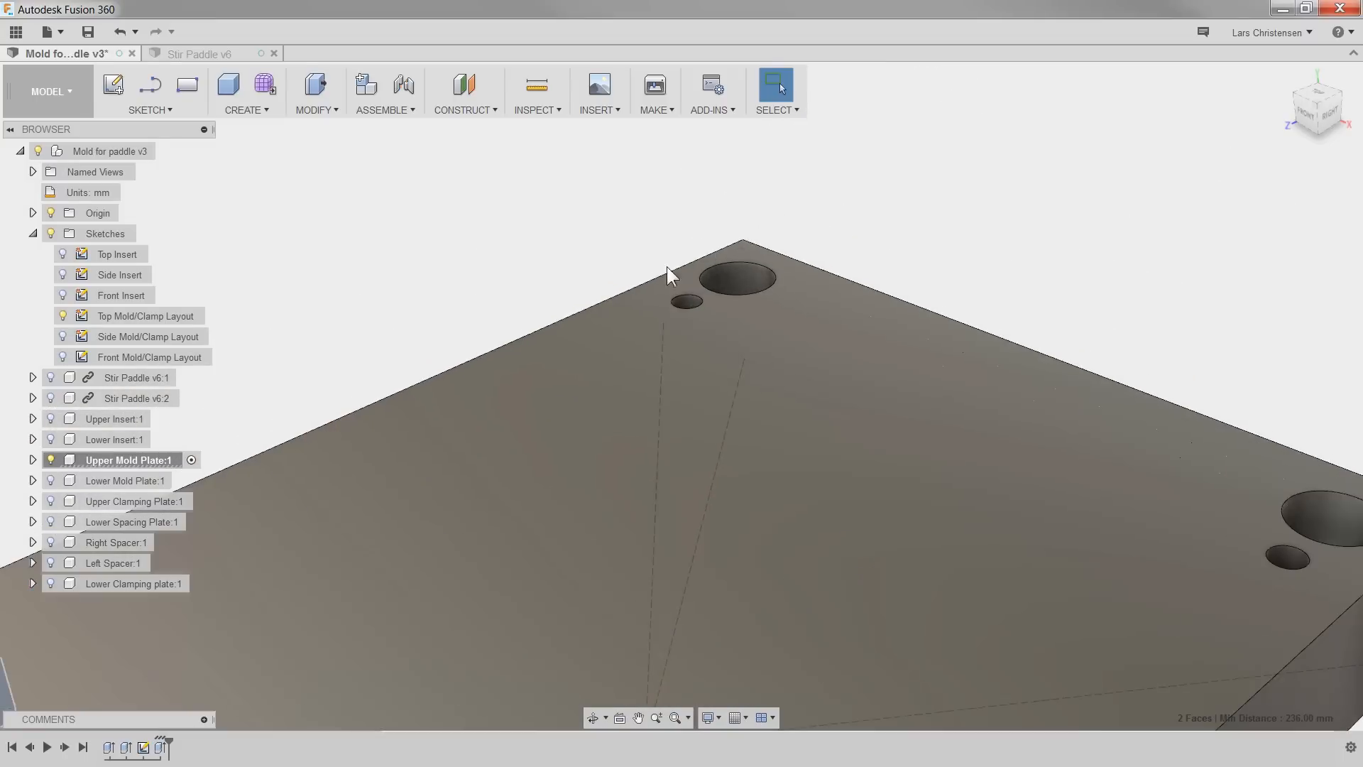
{"action": "left_click", "coordinate": [700, 321]}
{"action": "scroll", "coordinate": [712, 426], "scroll_direction": "down", "scroll_amount": 5}
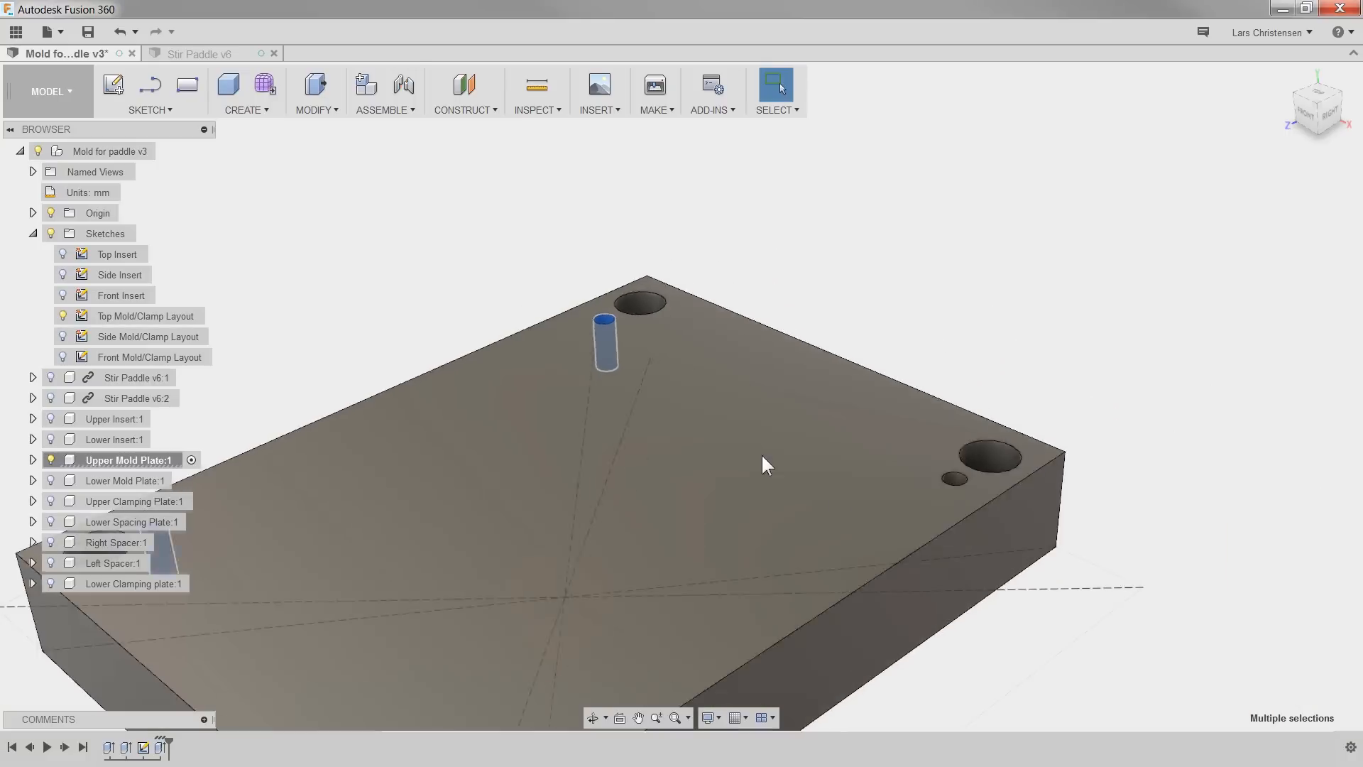
{"action": "scroll", "coordinate": [959, 493], "scroll_direction": "up", "scroll_amount": 5}
{"action": "left_click", "coordinate": [1047, 474]}
{"action": "scroll", "coordinate": [1102, 314], "scroll_direction": "down", "scroll_amount": 6}
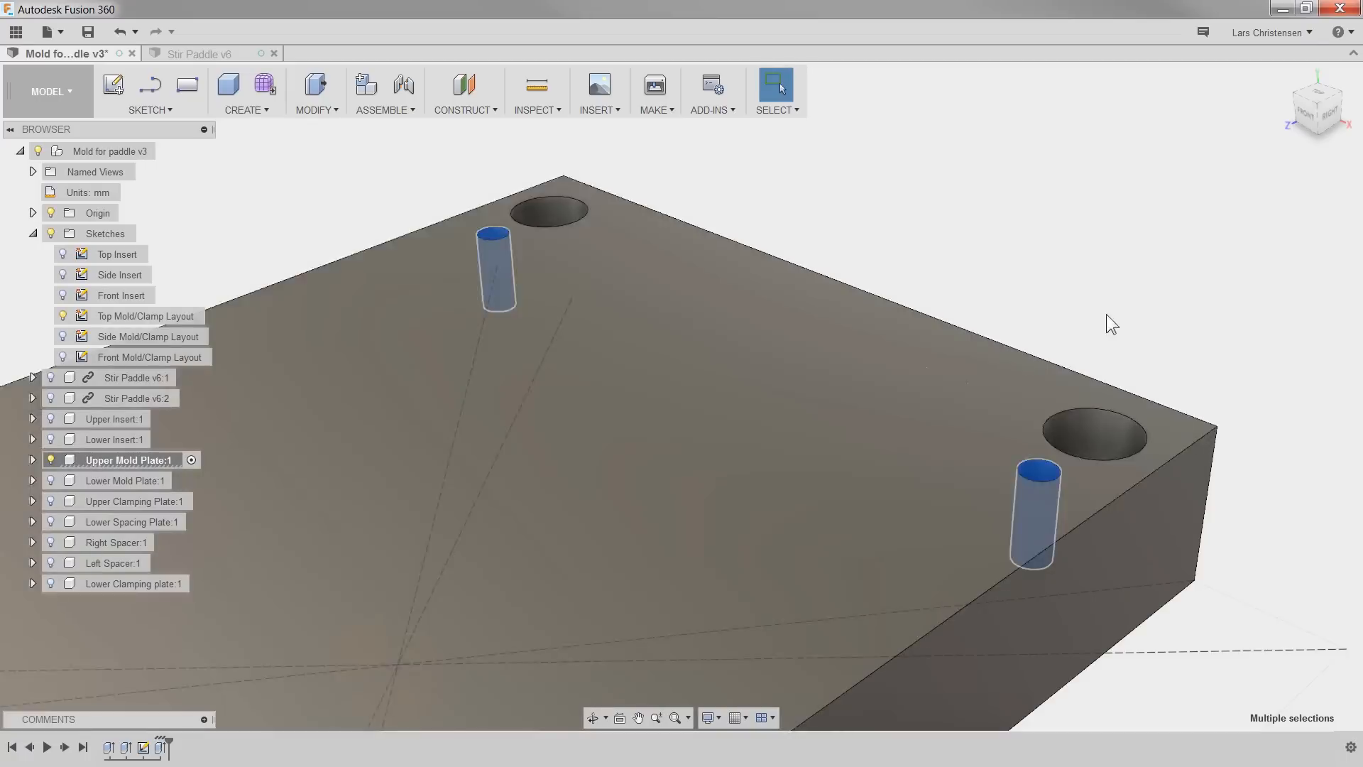
{"action": "left_click", "coordinate": [260, 109]}
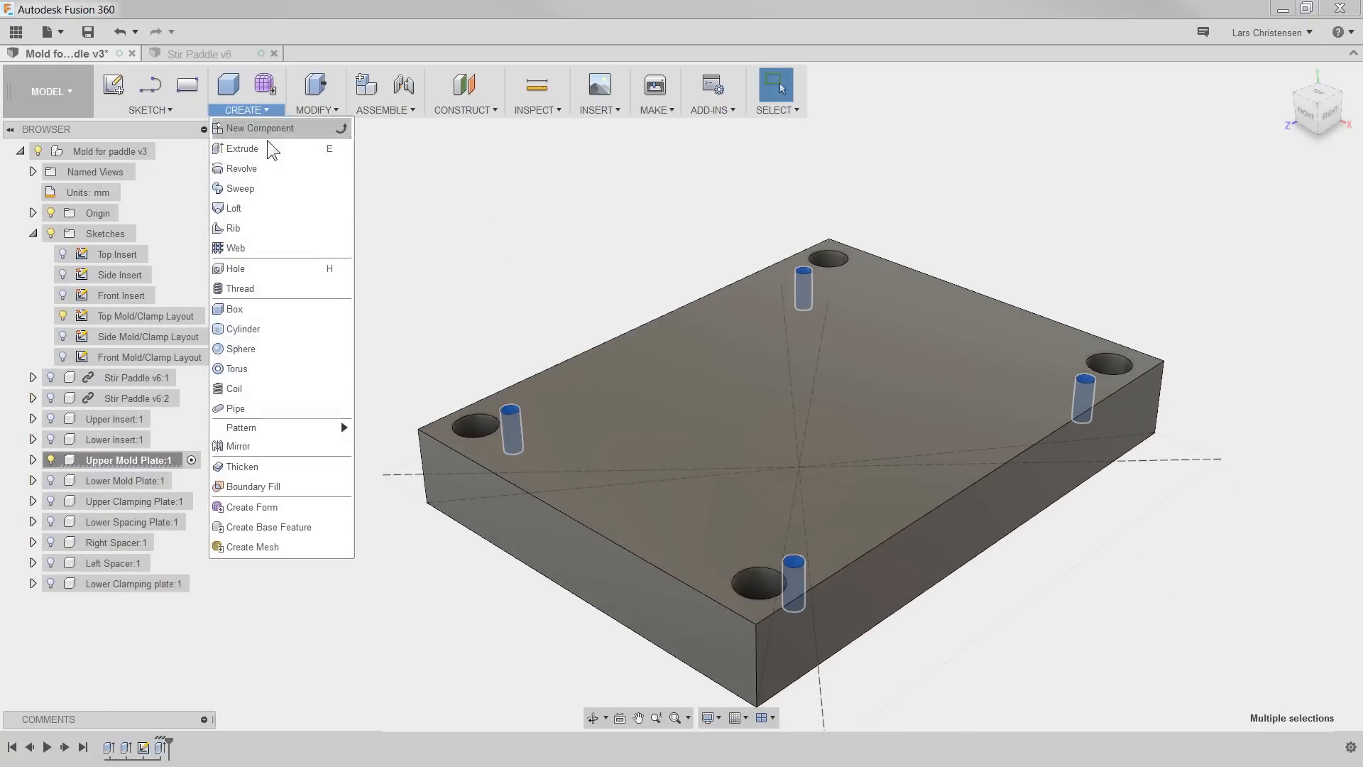
{"action": "left_click", "coordinate": [254, 283]}
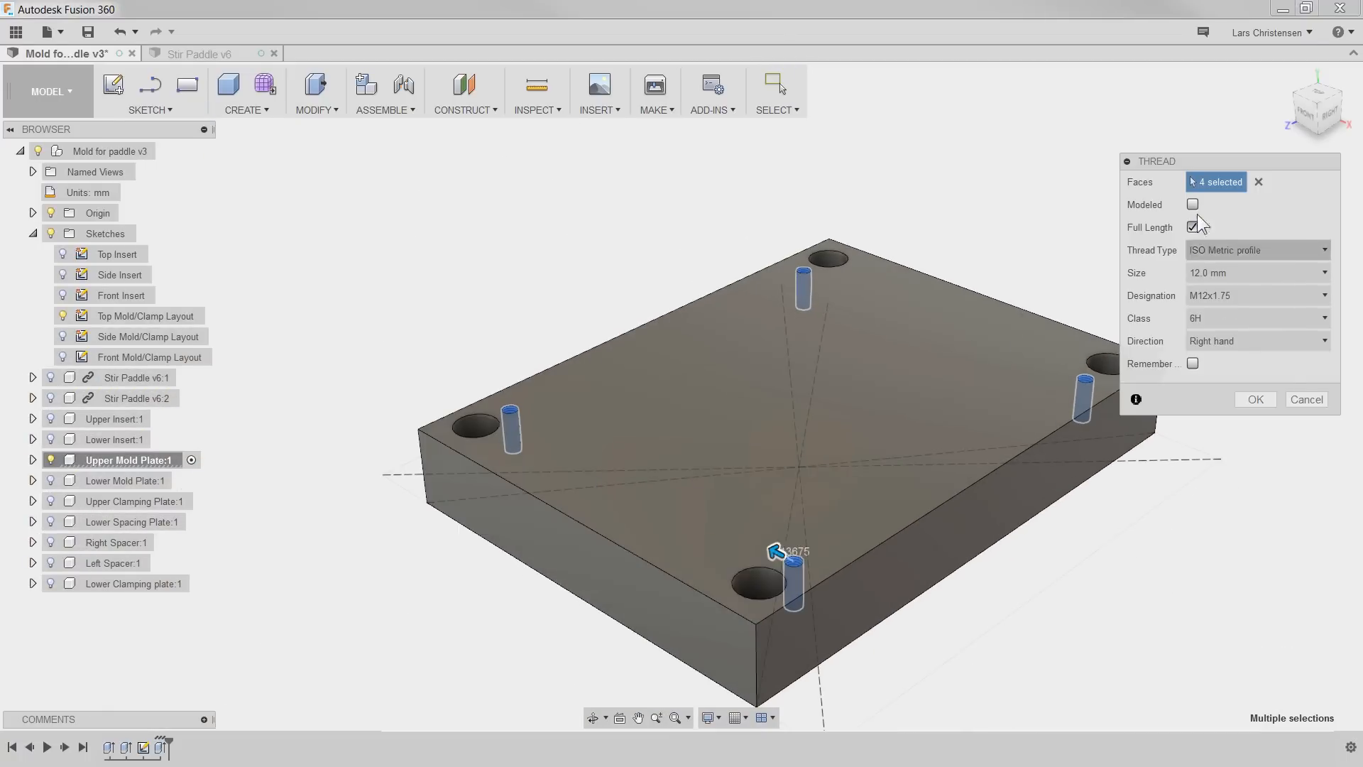
{"action": "left_click", "coordinate": [1264, 401]}
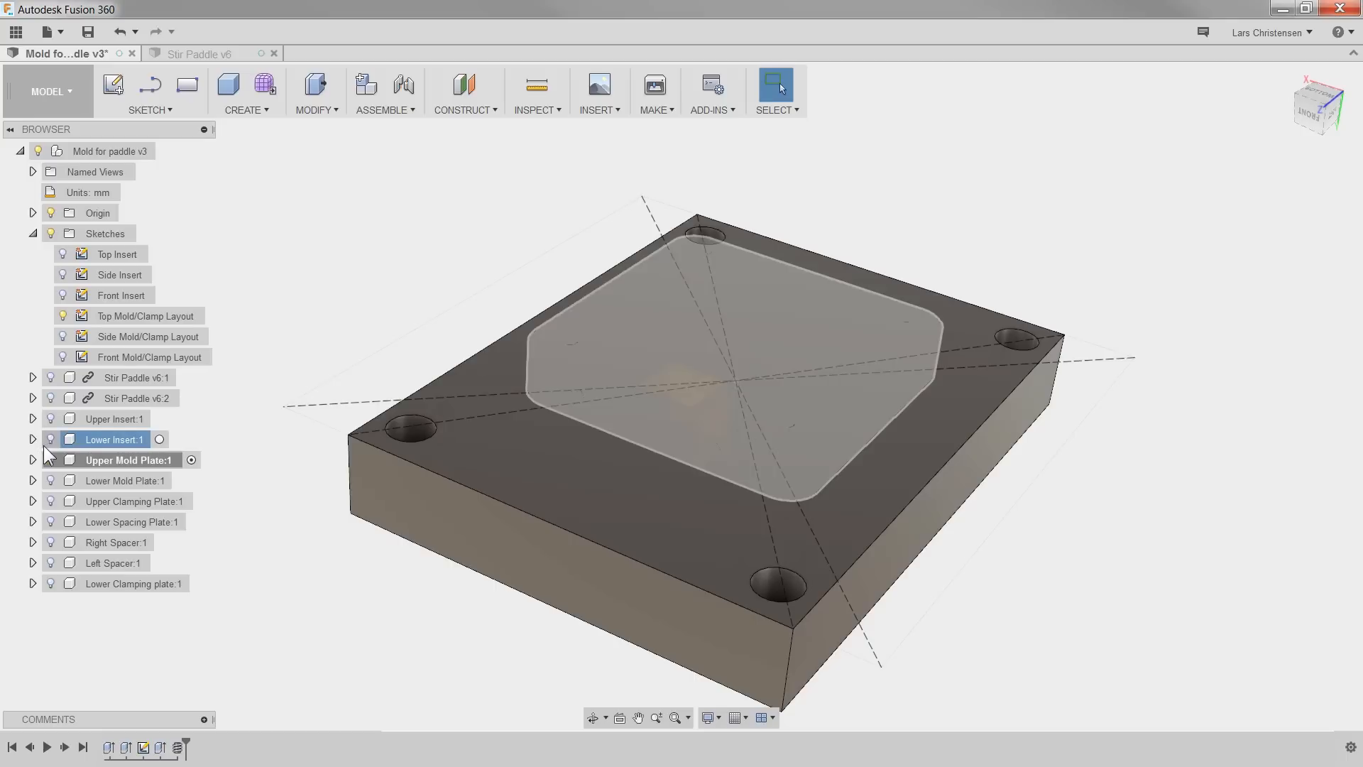
Step: Isolate and activate the upper insert, and measure the distance from its flat back face to the top layout sketch profile
{"action": "left_click", "coordinate": [50, 417]}
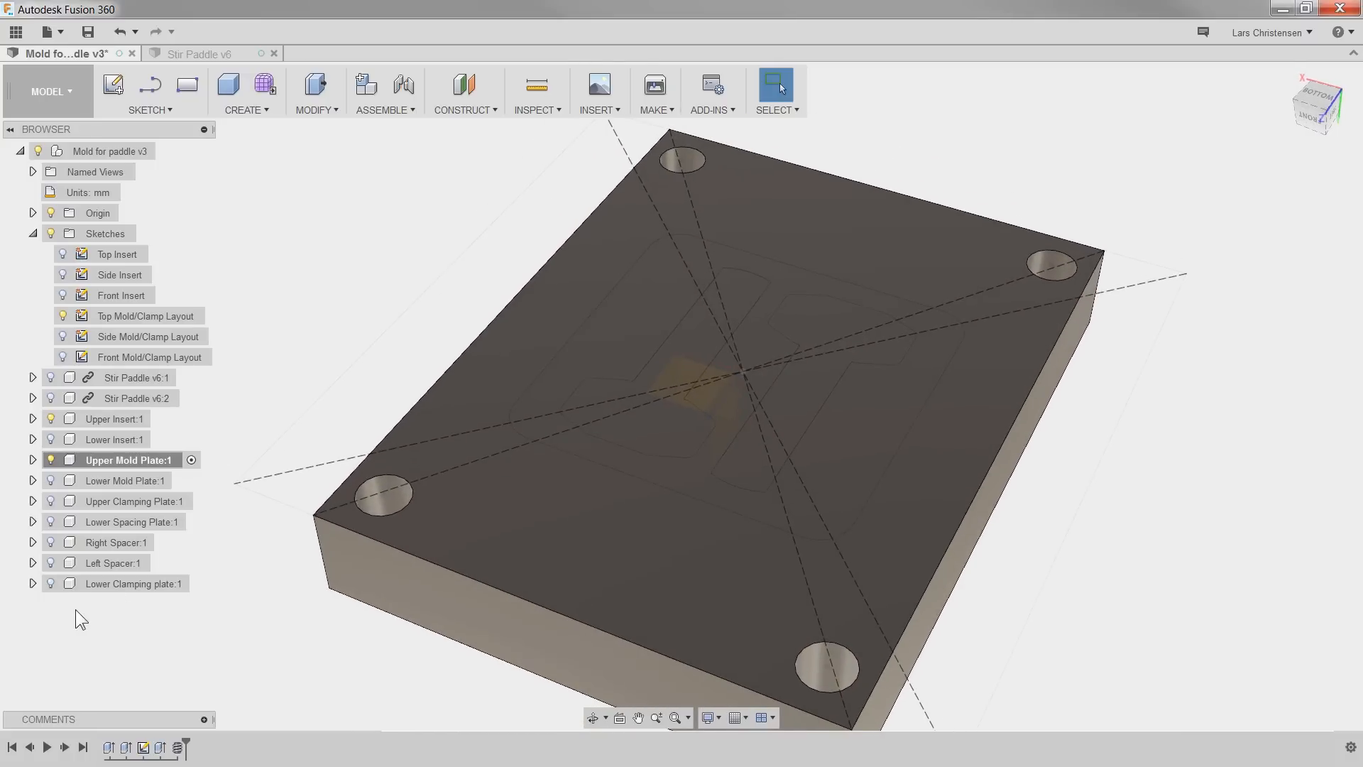
{"action": "left_click", "coordinate": [50, 459]}
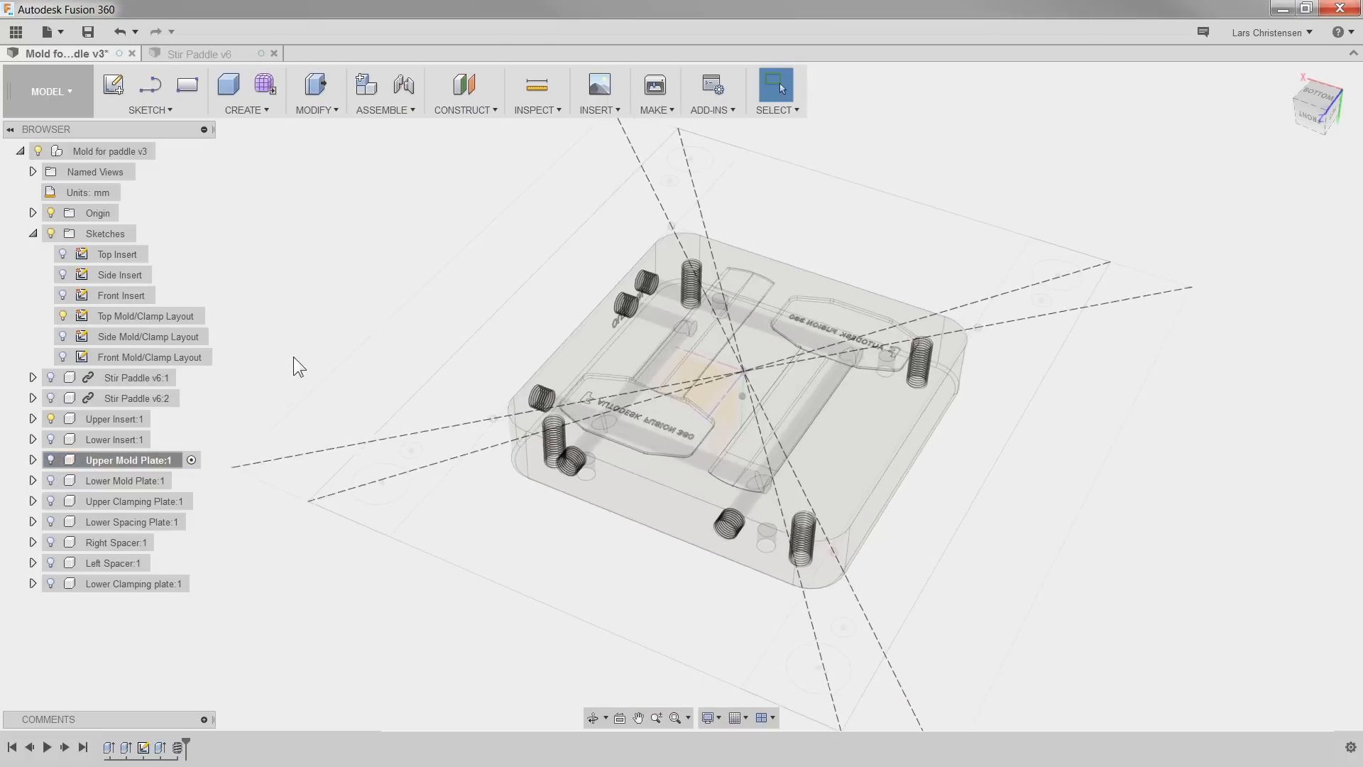
{"action": "left_click", "coordinate": [537, 98]}
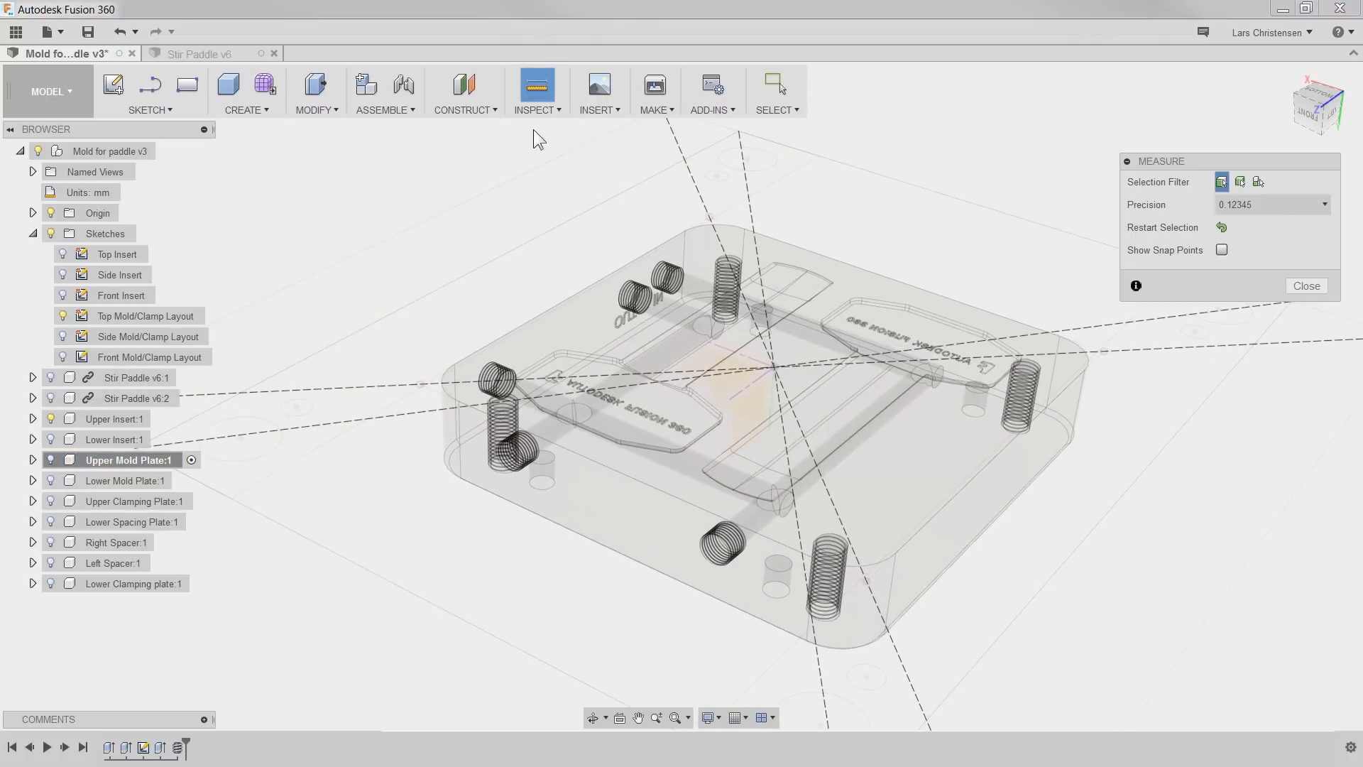
{"action": "left_click", "coordinate": [159, 419]}
{"action": "left_click", "coordinate": [641, 309]}
{"action": "mouse_move", "coordinate": [641, 308]}
{"action": "middle_mouse_down", "text": "shift"}
{"action": "mouse_move", "coordinate": [504, 530]}
{"action": "mouse_move", "coordinate": [572, 550]}
{"action": "middle_mouse_up", "text": "shift"}
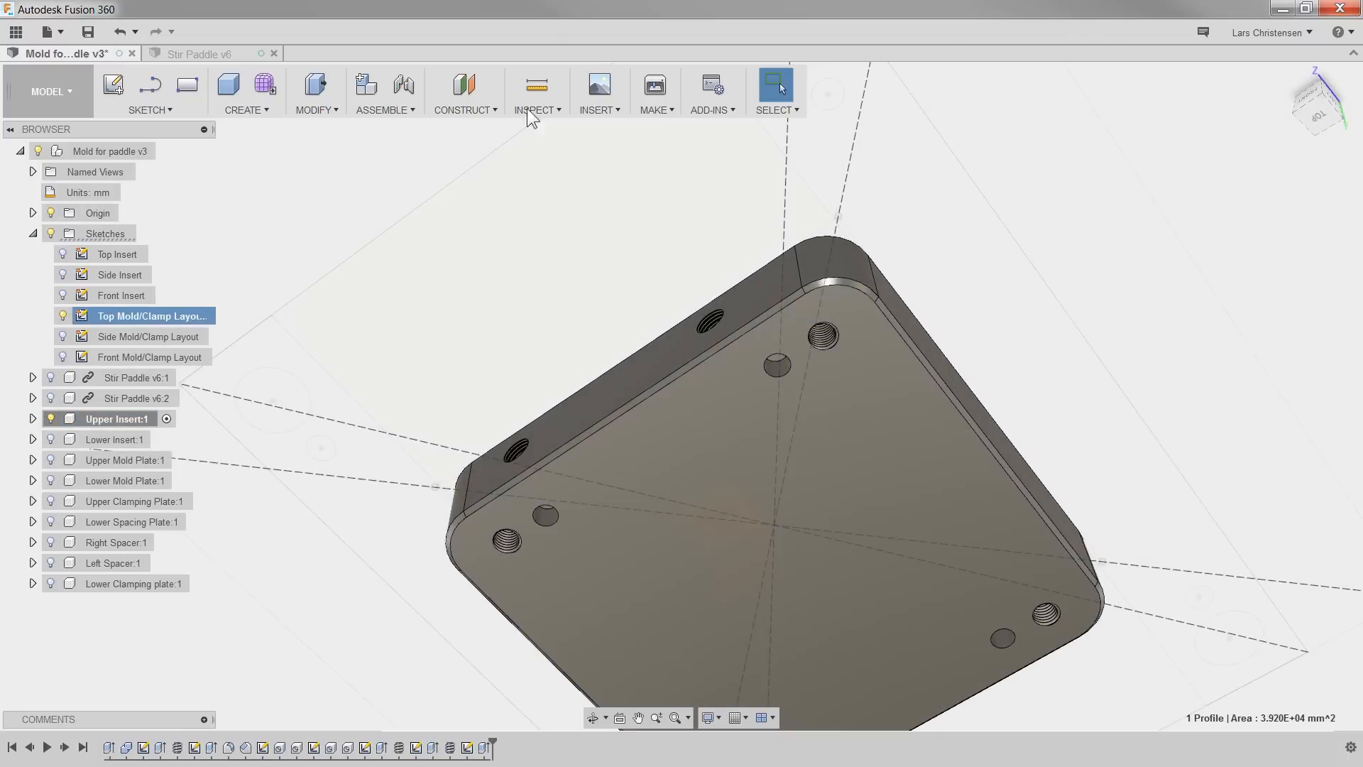
{"action": "left_click", "coordinate": [536, 86]}
{"action": "left_click", "coordinate": [619, 571]}
{"action": "middle_click_drag", "start_coordinate": [586, 639], "coordinate": [580, 523], "text": "shift"}
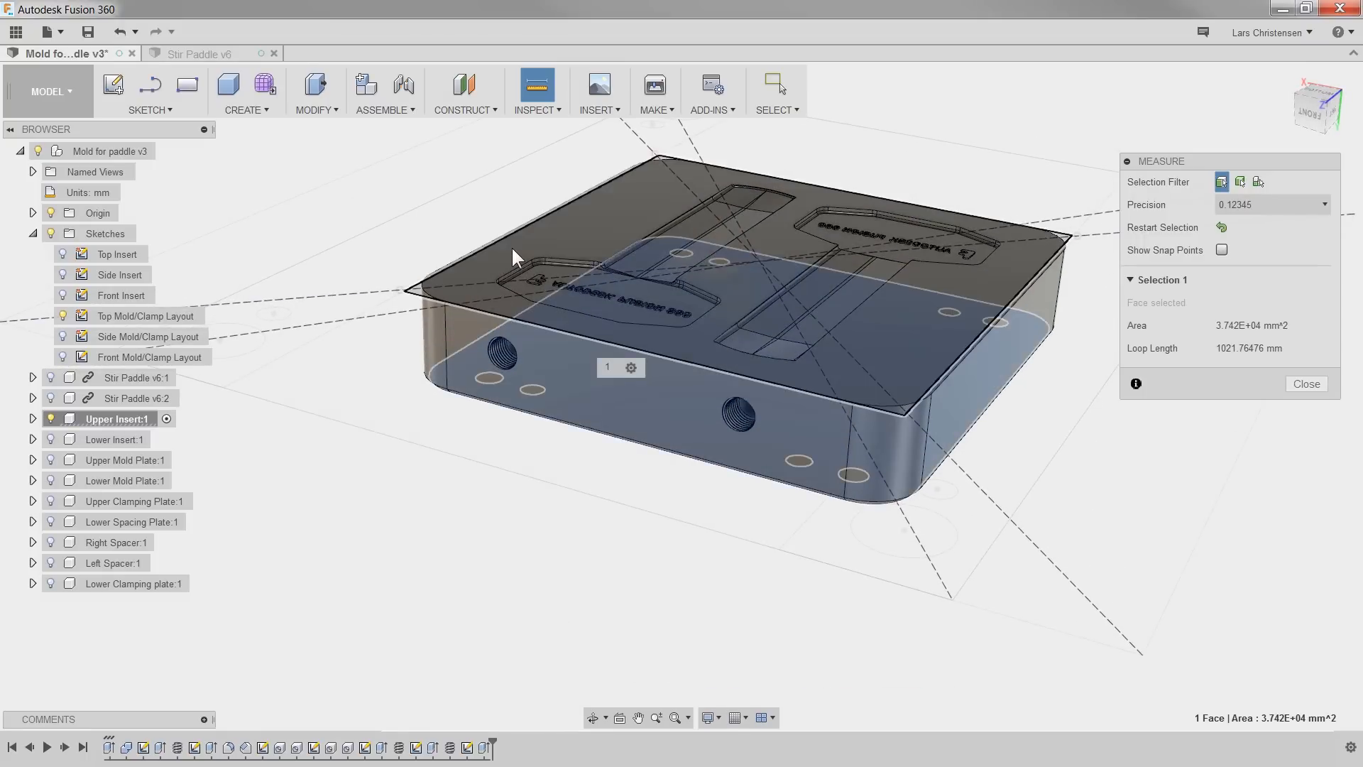
{"action": "left_click", "coordinate": [512, 250]}
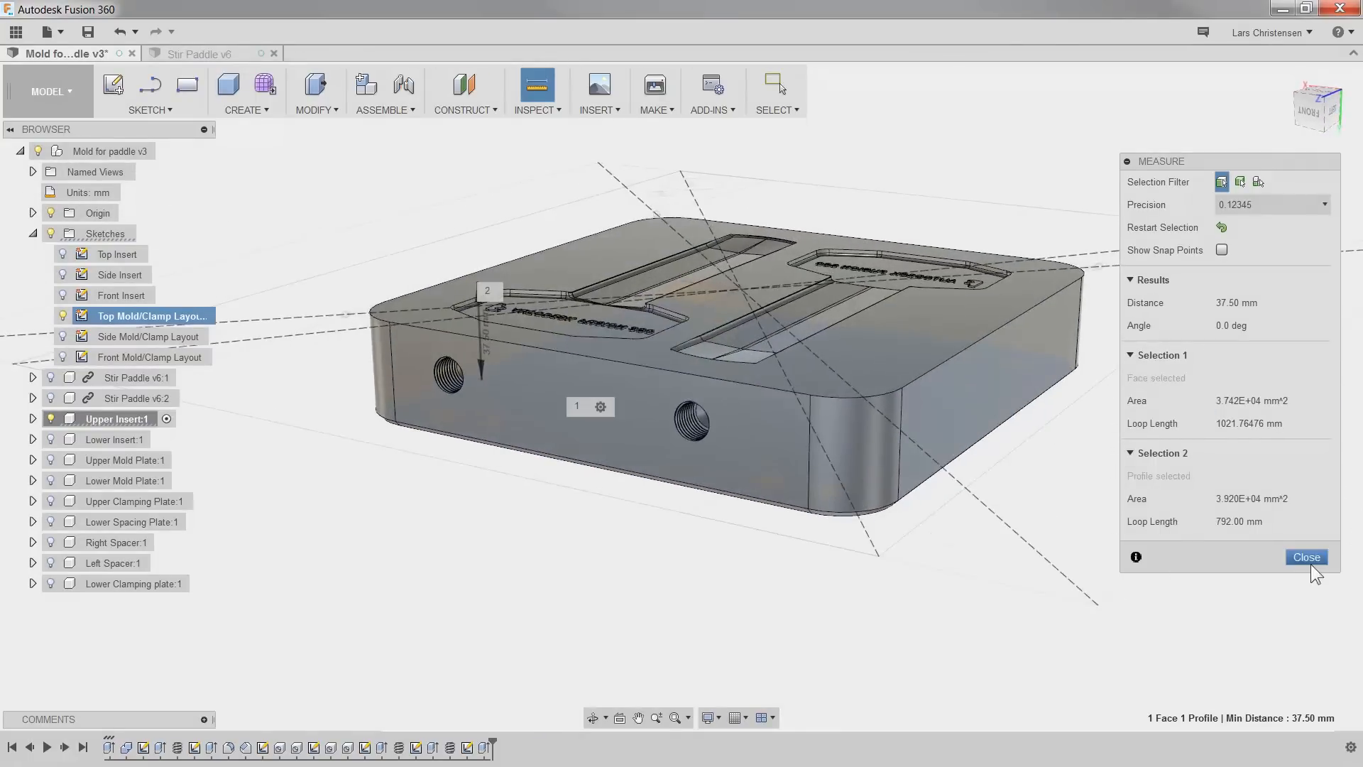
{"action": "left_click", "coordinate": [1306, 557]}
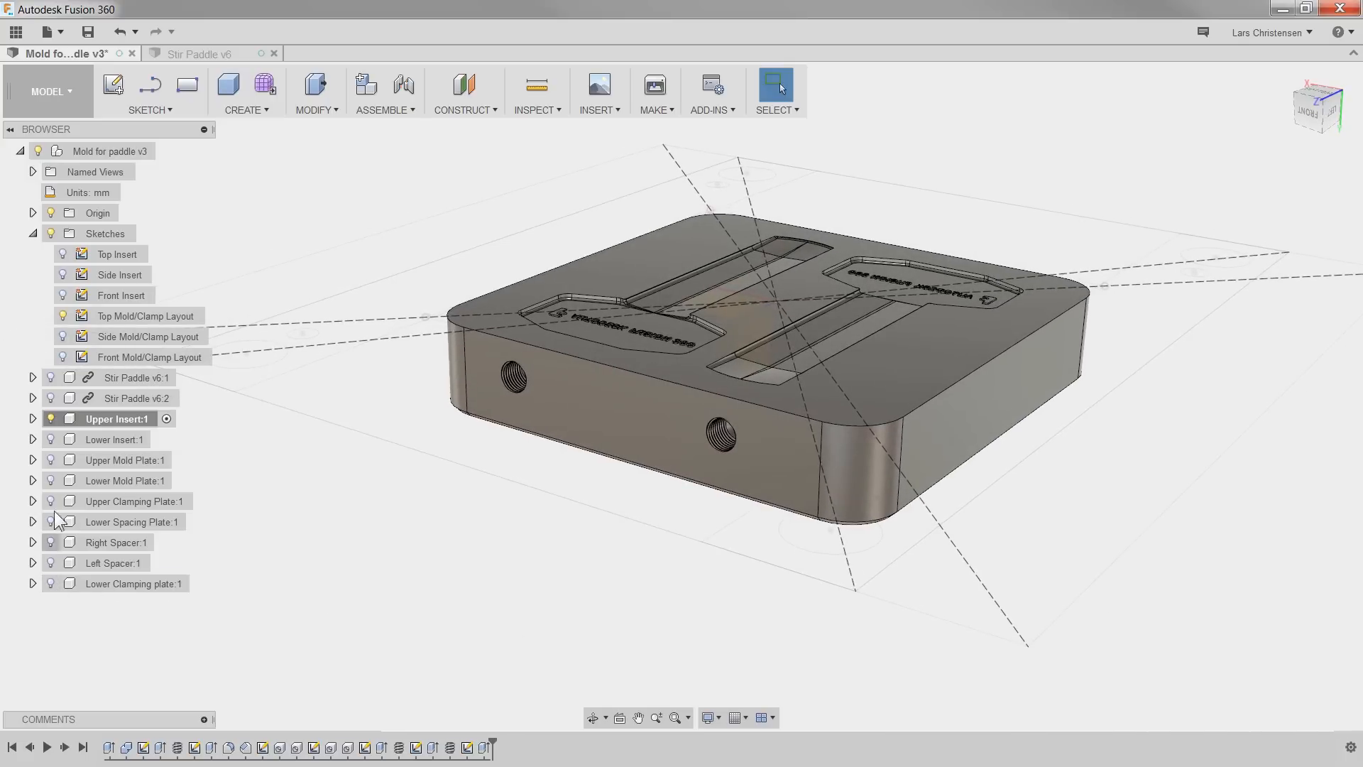
Step: Hide the upper insert, show the upper mold plate again and make it the active component
{"action": "left_click", "coordinate": [49, 418]}
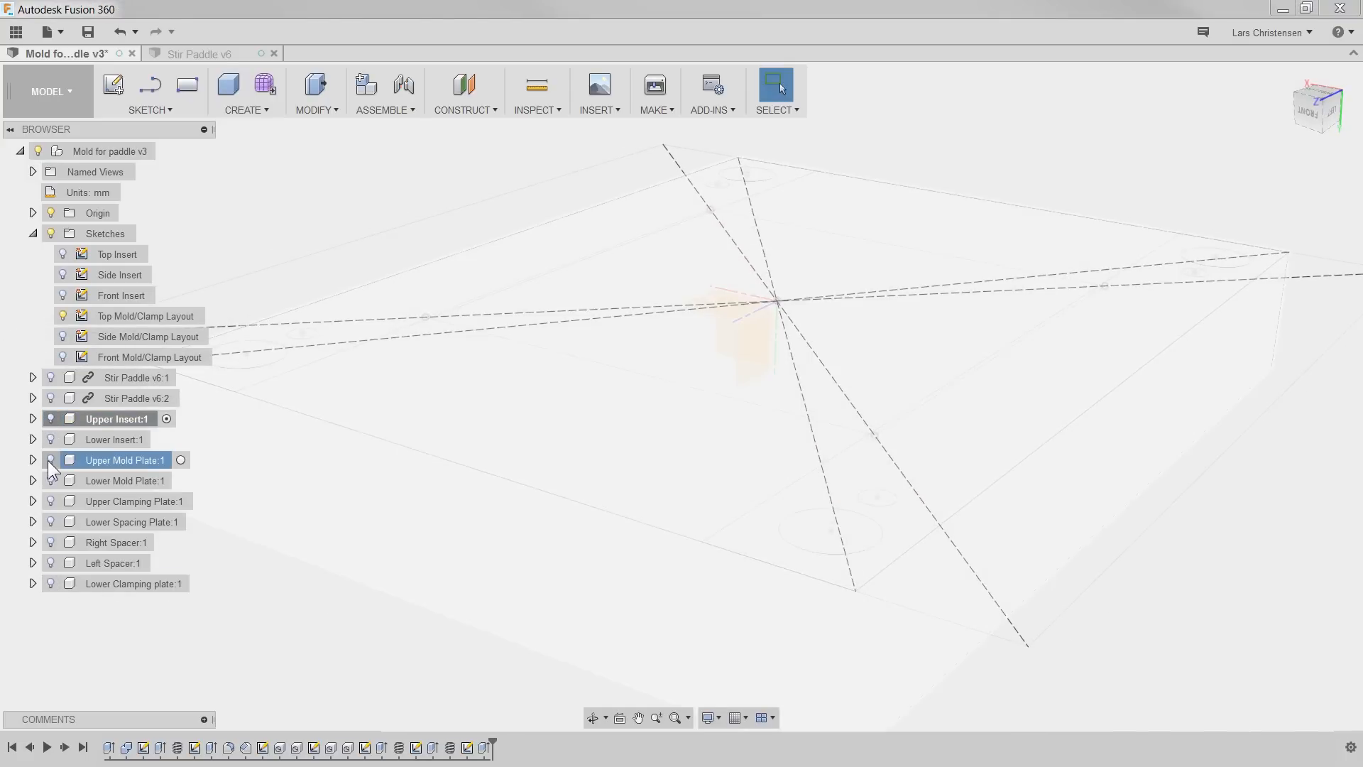
{"action": "left_click", "coordinate": [50, 460]}
{"action": "left_click", "coordinate": [181, 460]}
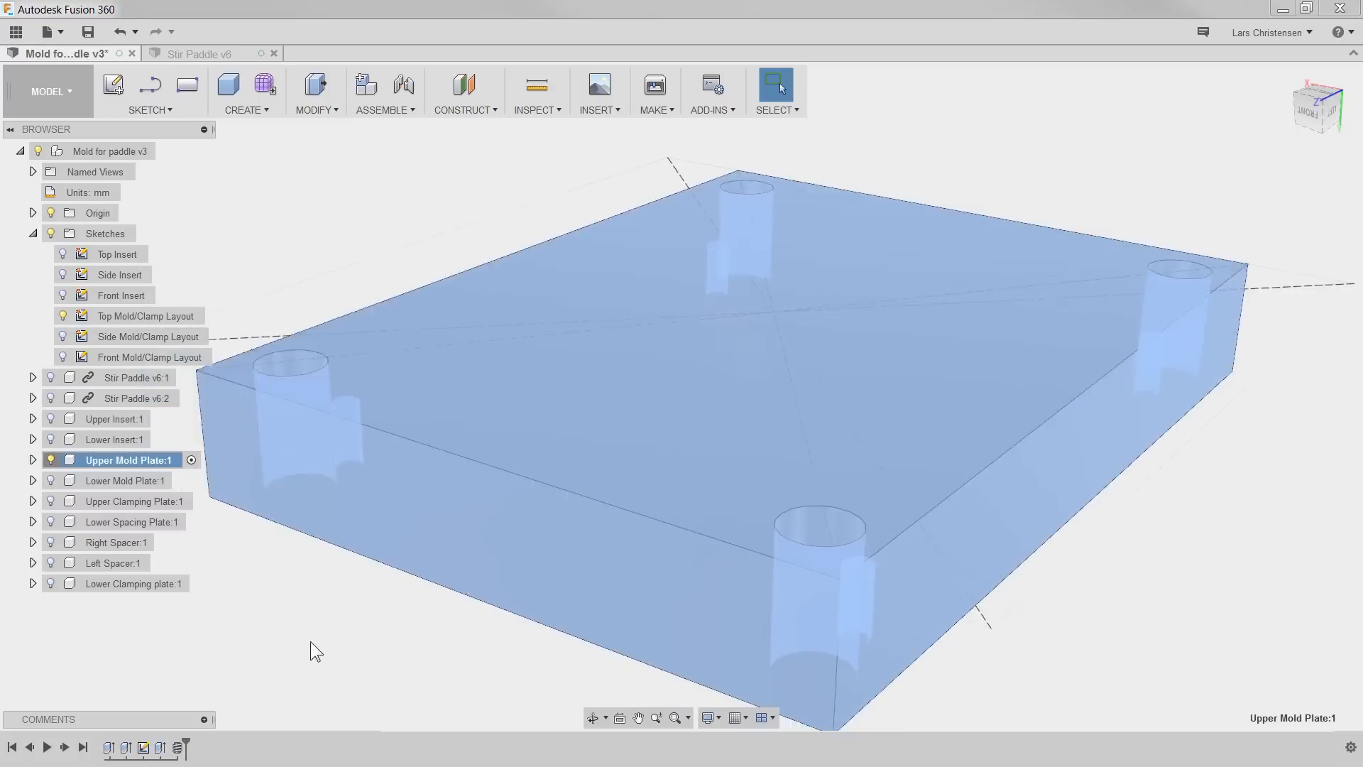
Step: Hide the Top Mold/Clamp Layout sketch and start a new sketch on the large bottom face of the Upper Mold Plate
{"action": "left_click", "coordinate": [316, 643]}
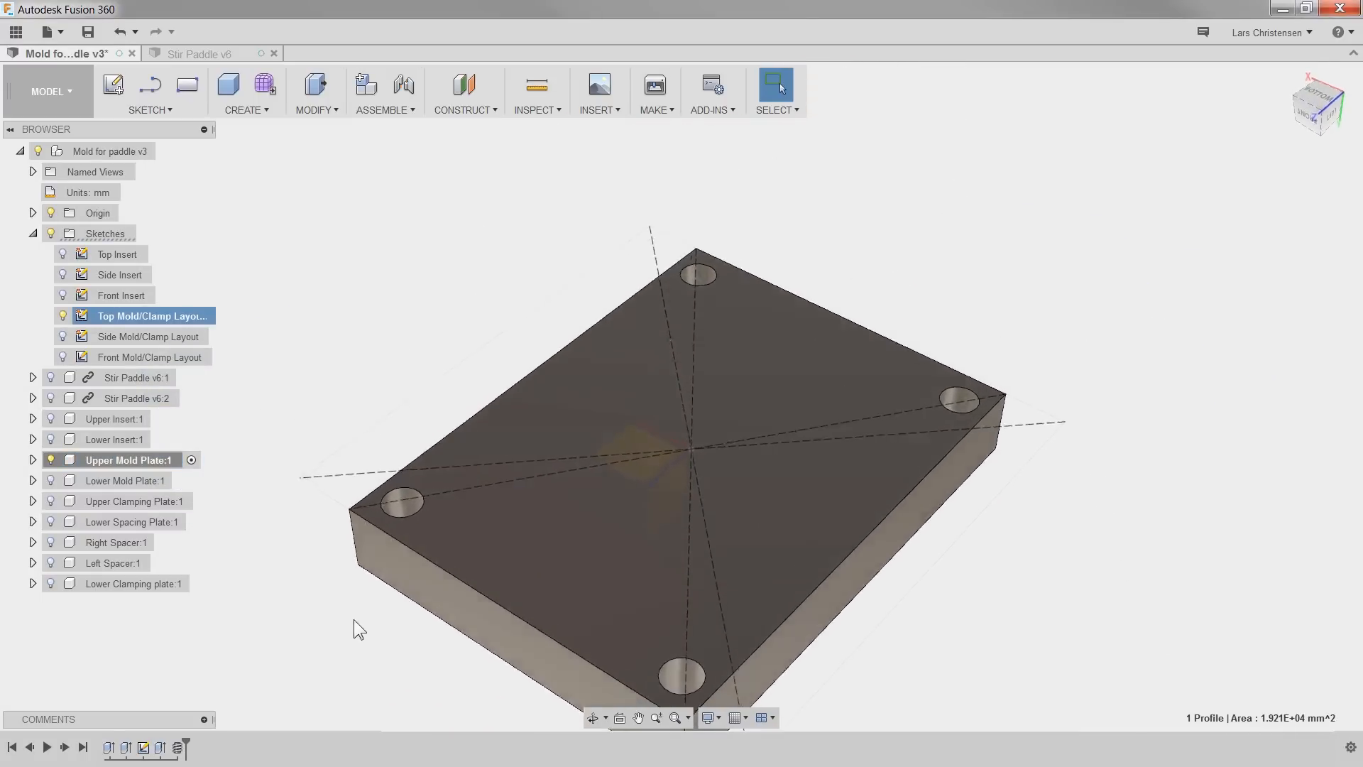
{"action": "left_click", "coordinate": [520, 561]}
{"action": "middle_click_drag", "start_coordinate": [520, 560], "coordinate": [630, 506], "text": "shift"}
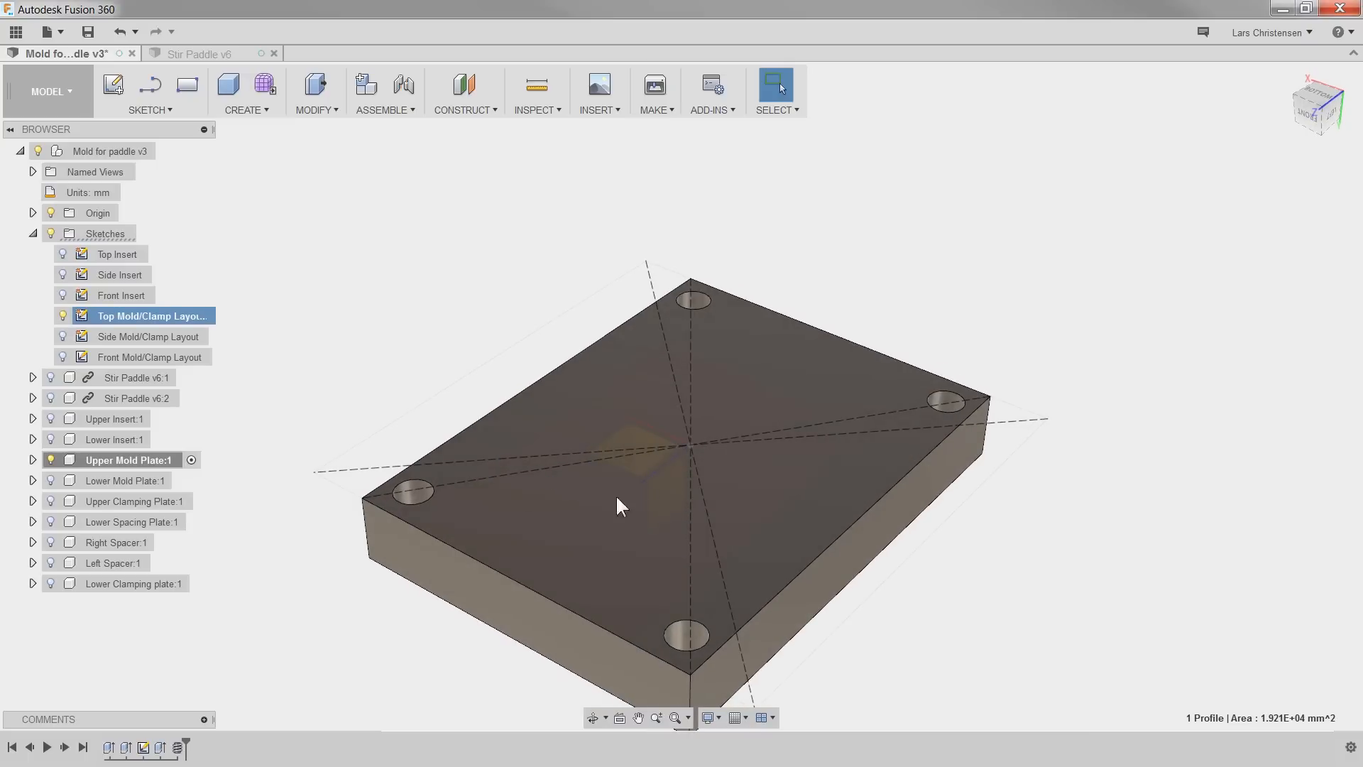
{"action": "left_click", "coordinate": [63, 316]}
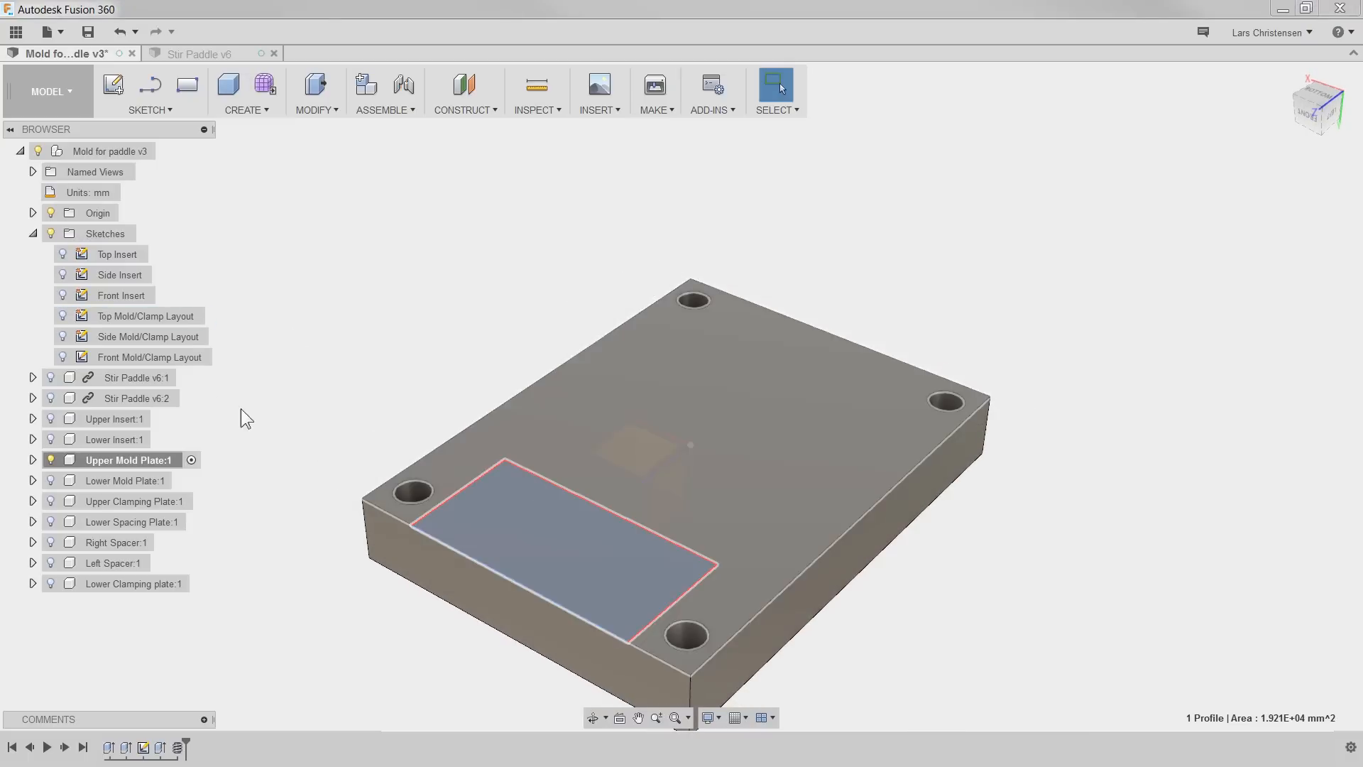
{"action": "left_click", "coordinate": [301, 312]}
{"action": "right_click", "coordinate": [603, 497]}
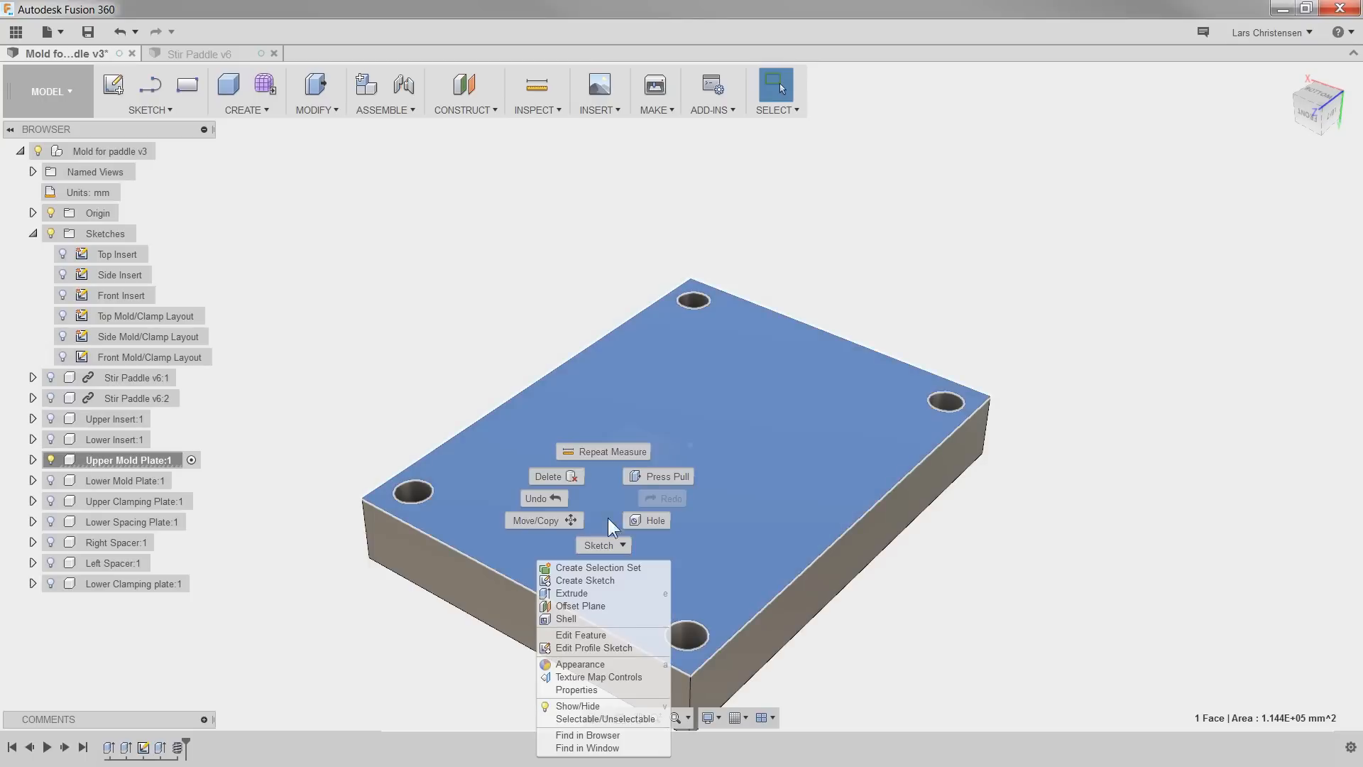
{"action": "left_click", "coordinate": [610, 579]}
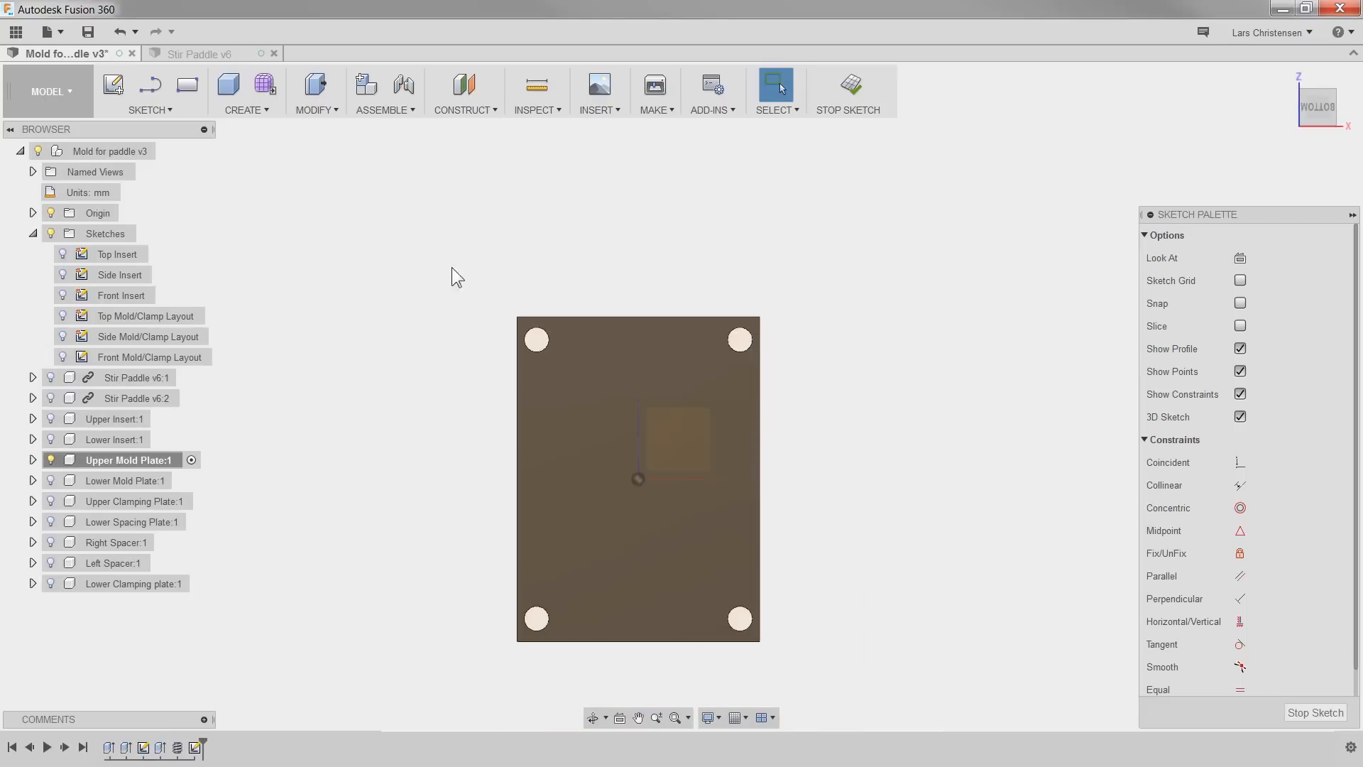
Step: Show the Top Mold/Clamp Layout sketch and project its central insert rectangle into the new sketch
{"action": "left_click", "coordinate": [63, 316]}
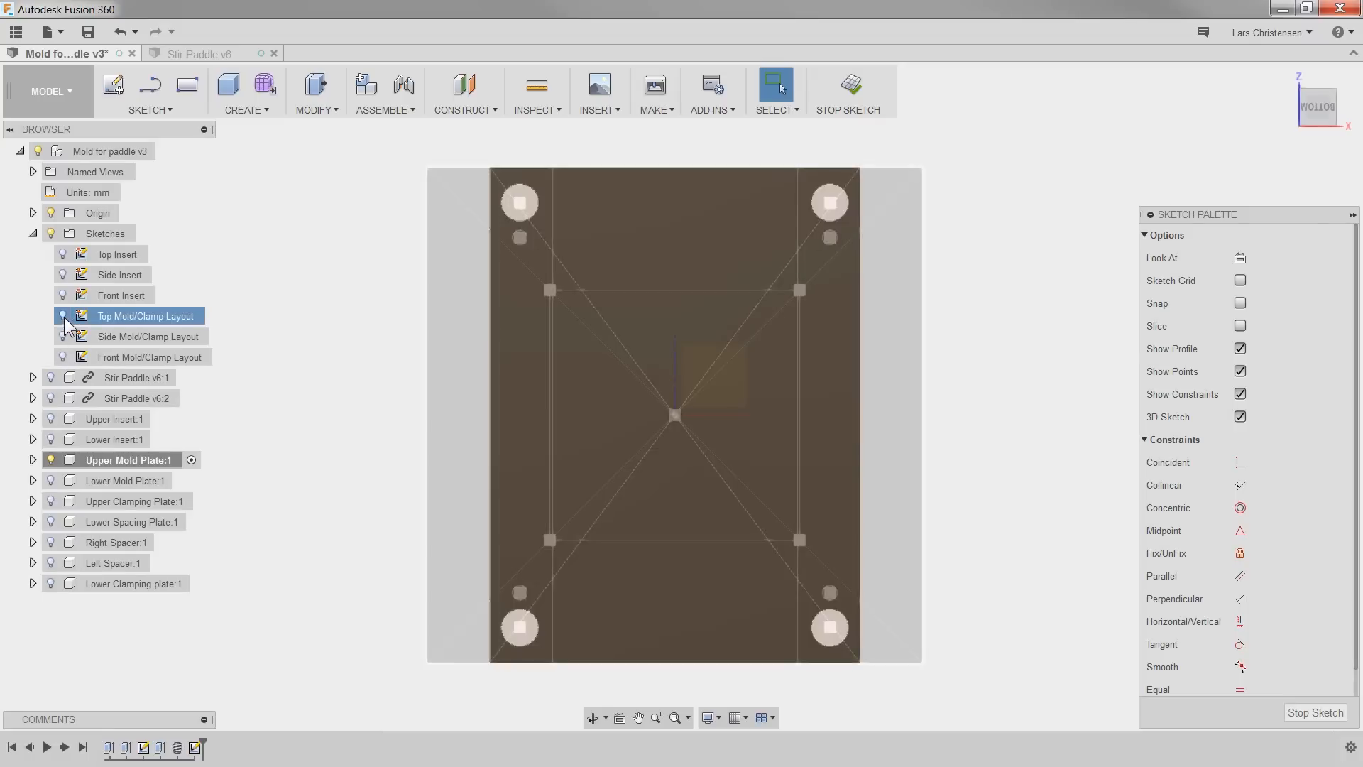
{"action": "scroll", "coordinate": [325, 426], "scroll_direction": "up", "scroll_amount": 3}
{"action": "scroll", "coordinate": [341, 460], "scroll_direction": "down", "scroll_amount": 1}
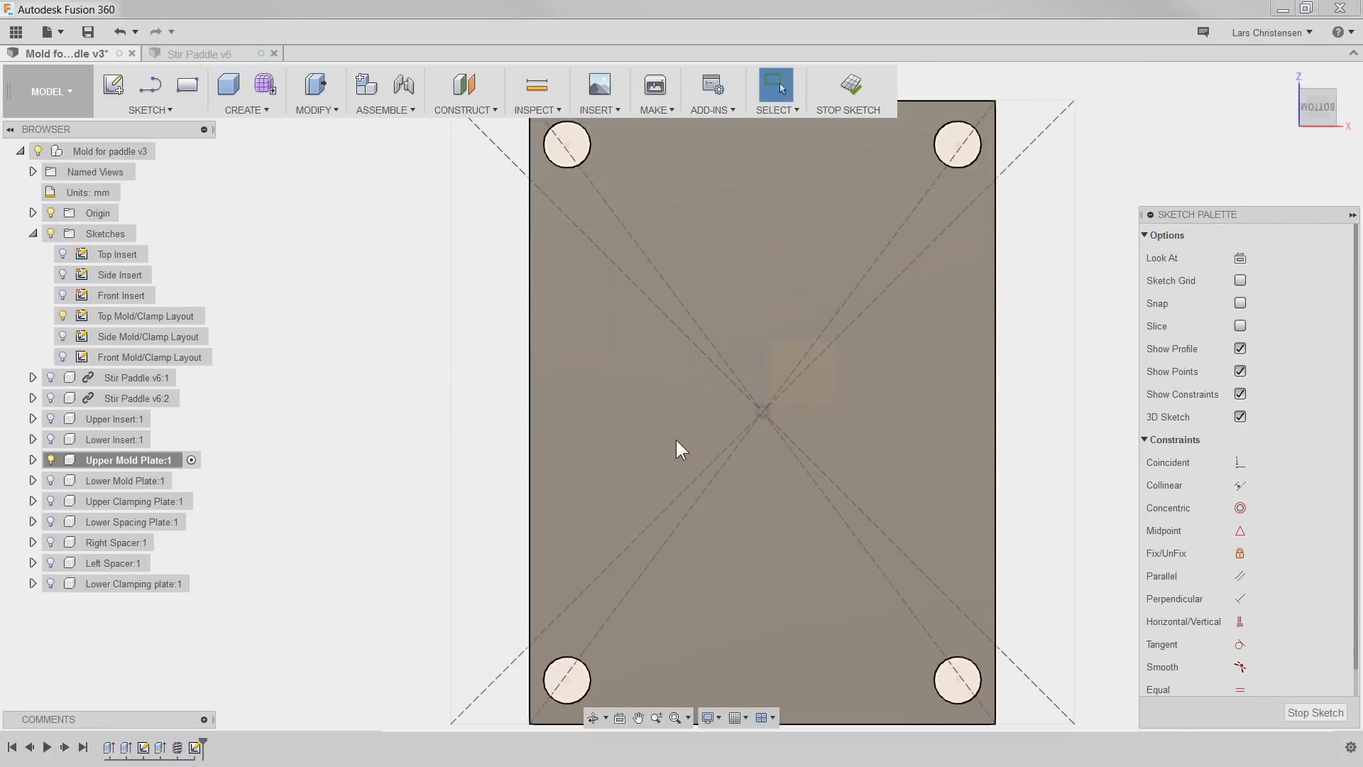
{"action": "scroll", "coordinate": [663, 241], "scroll_direction": "up", "scroll_amount": 5}
{"action": "scroll", "coordinate": [595, 287], "scroll_direction": "up", "scroll_amount": 1}
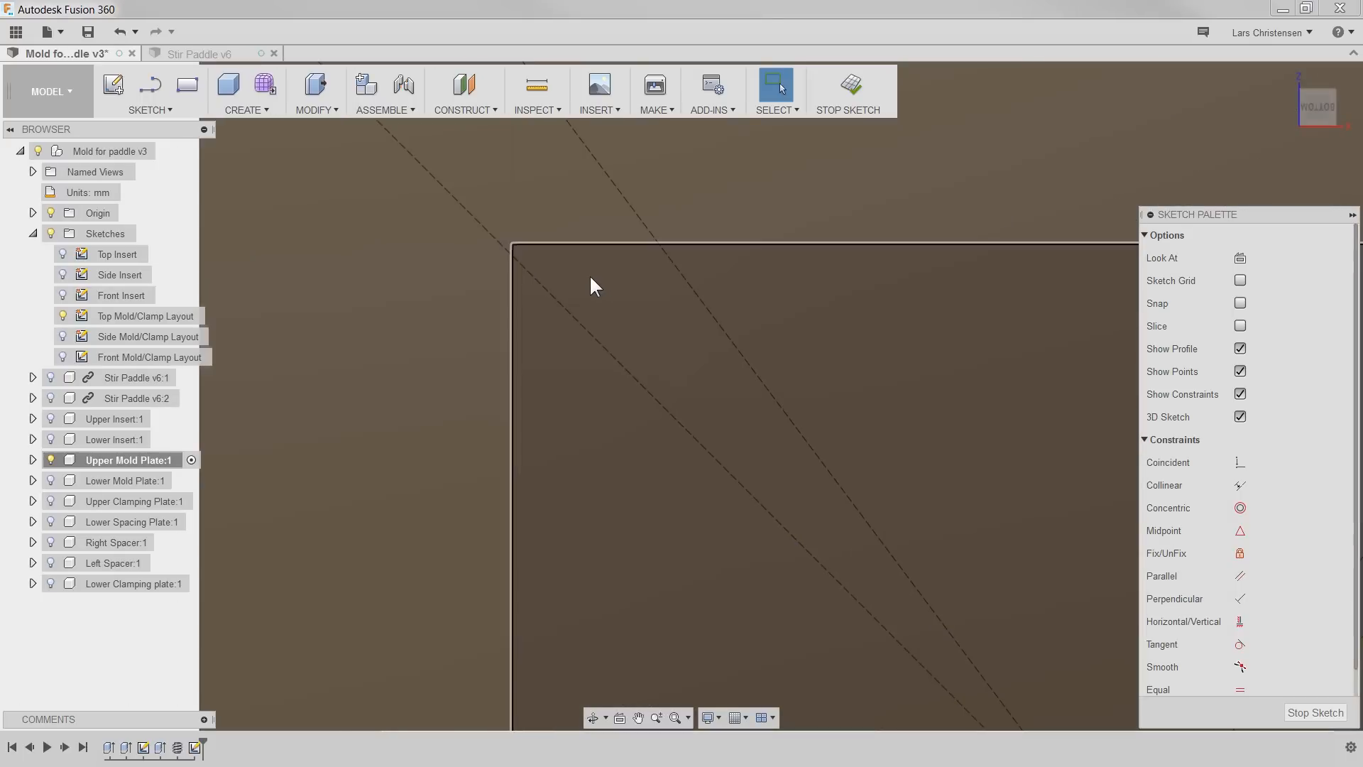
{"action": "key", "text": "p"}
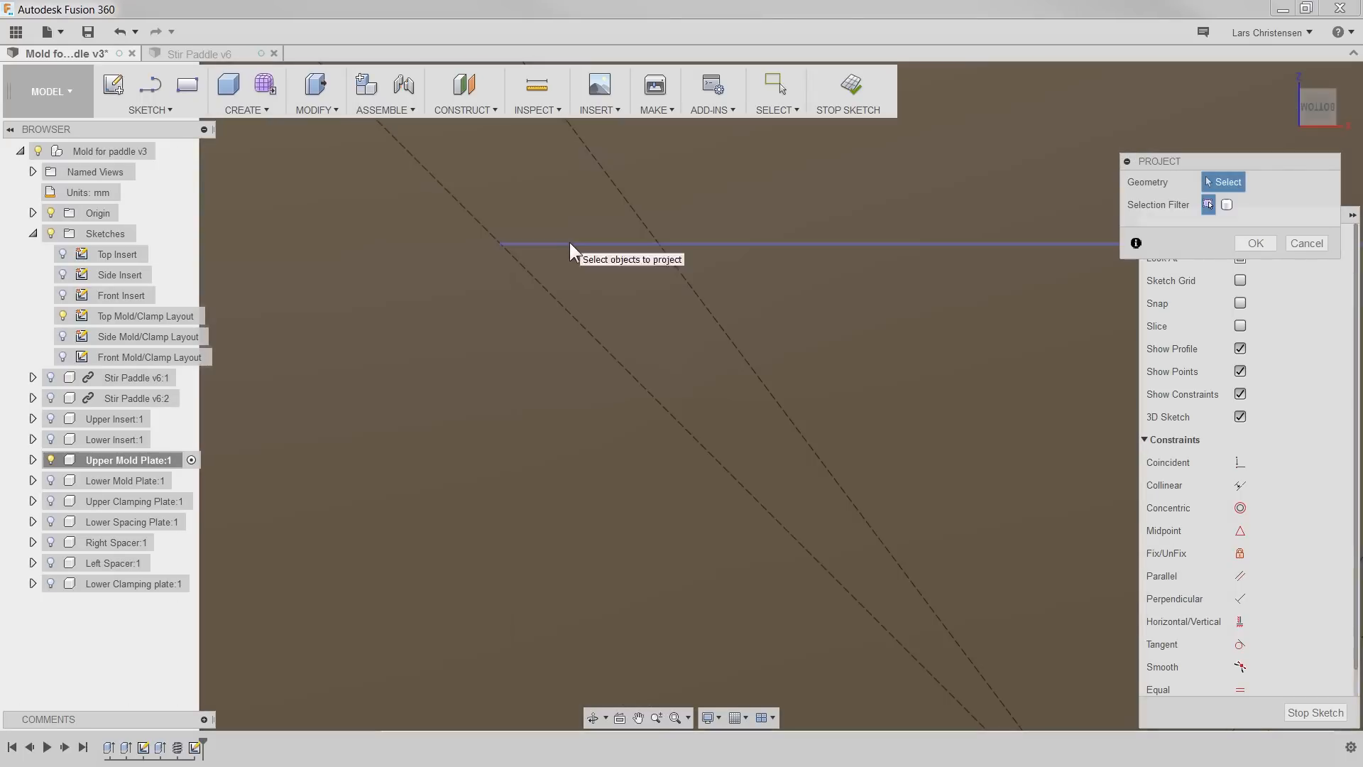
{"action": "left_click", "coordinate": [501, 284]}
{"action": "scroll", "coordinate": [347, 291], "scroll_direction": "down", "scroll_amount": 2}
{"action": "scroll", "coordinate": [355, 298], "scroll_direction": "down", "scroll_amount": 4}
{"action": "scroll", "coordinate": [568, 532], "scroll_direction": "up", "scroll_amount": 4}
{"action": "scroll", "coordinate": [632, 504], "scroll_direction": "up", "scroll_amount": 2}
{"action": "scroll", "coordinate": [677, 467], "scroll_direction": "down", "scroll_amount": 2}
{"action": "scroll", "coordinate": [878, 491], "scroll_direction": "down", "scroll_amount": 4}
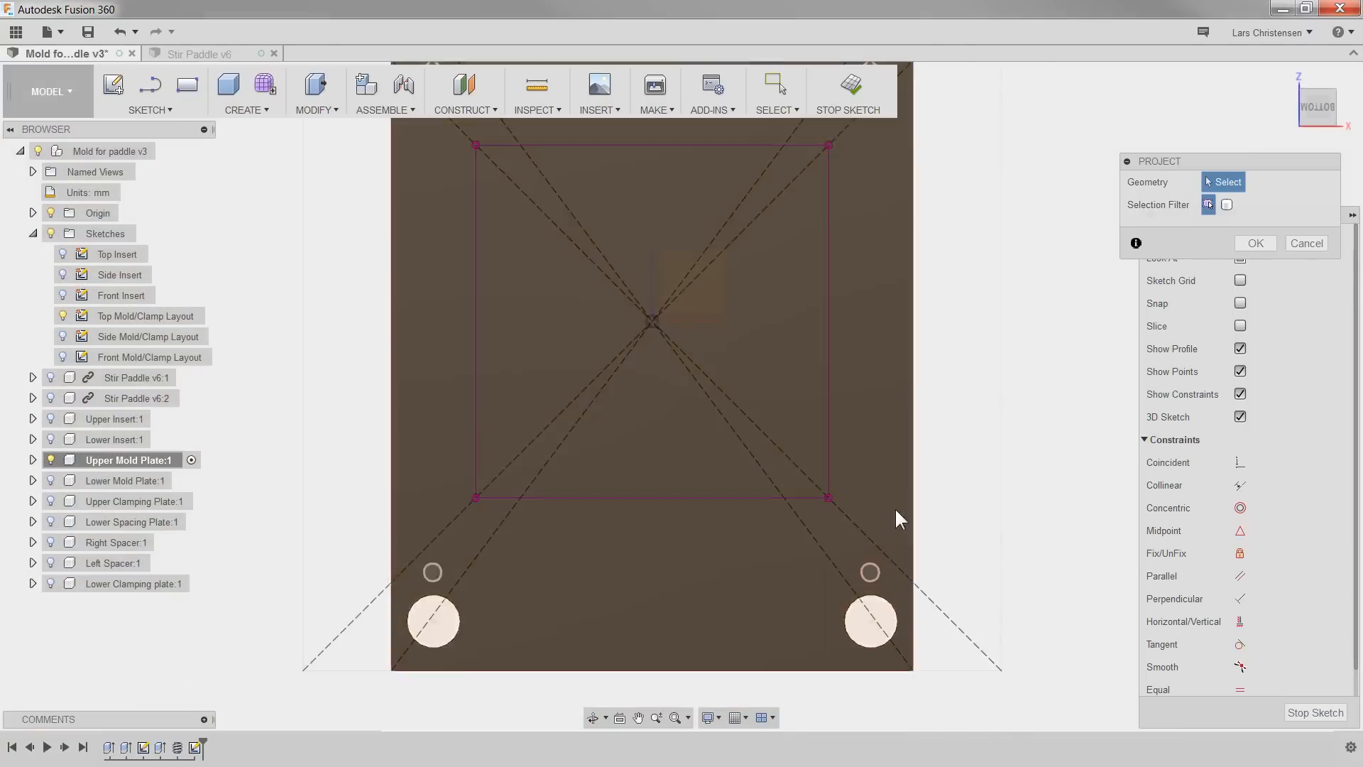
{"action": "scroll", "coordinate": [923, 510], "scroll_direction": "down", "scroll_amount": 3}
Step: Extrude the projected rectangle as a 37.5 mm deep cut into the Upper Mold Plate
{"action": "key", "text": "q"}
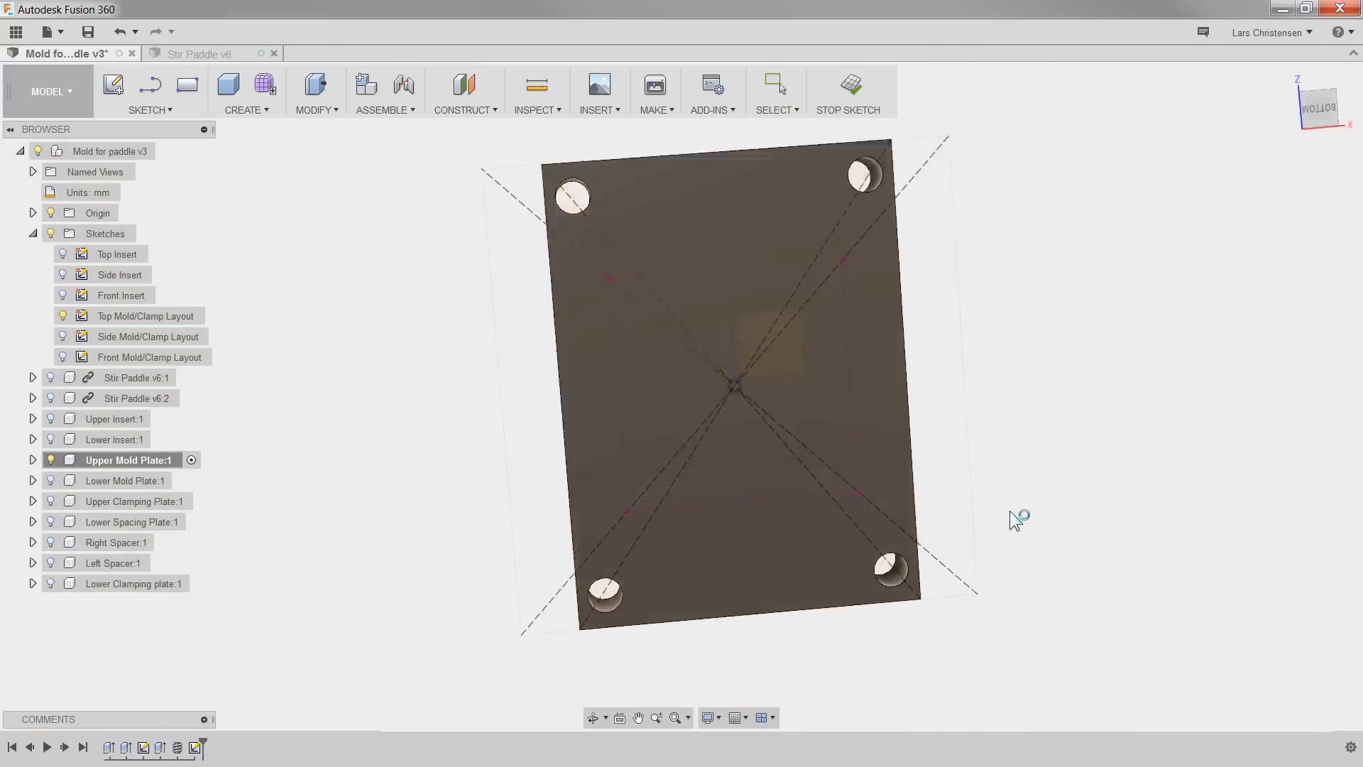
{"action": "left_click", "coordinate": [746, 414]}
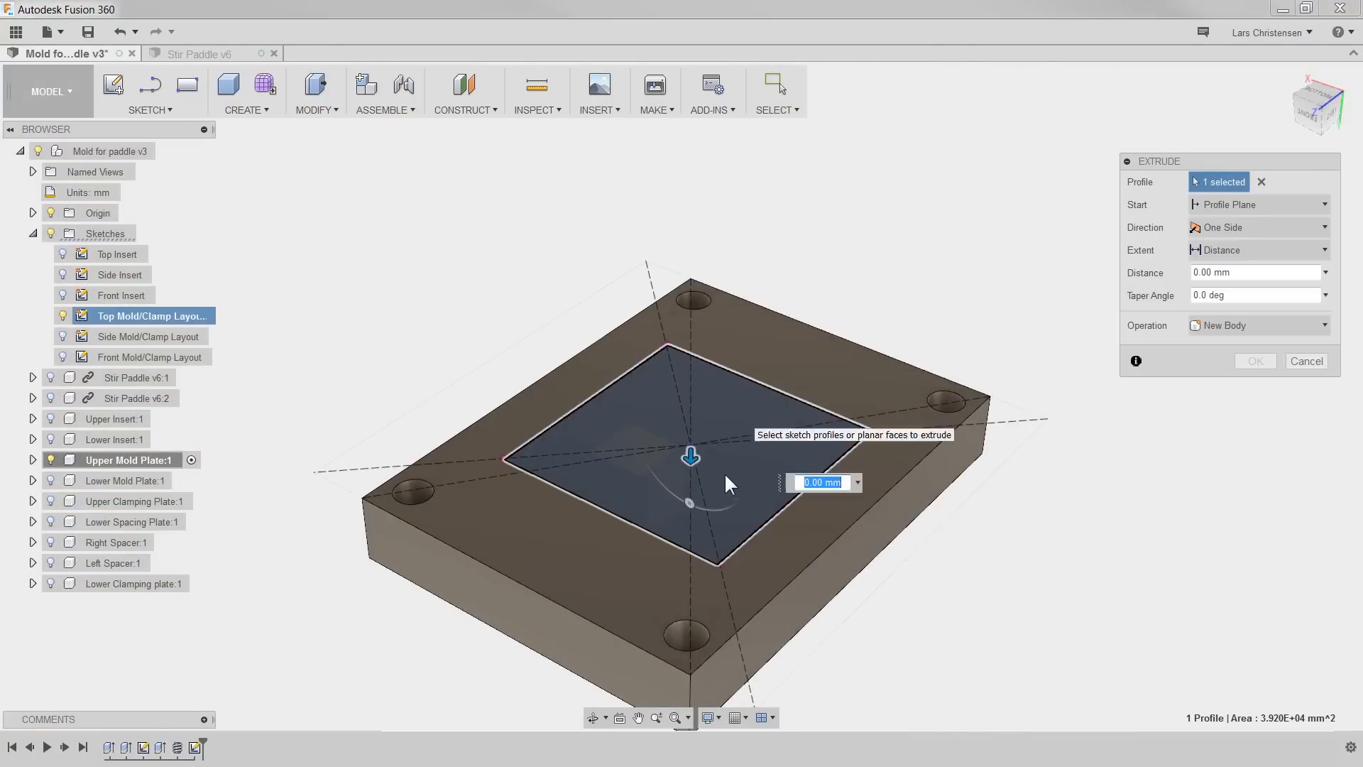
{"action": "left_click_drag", "start_coordinate": [691, 458], "coordinate": [690, 482]}
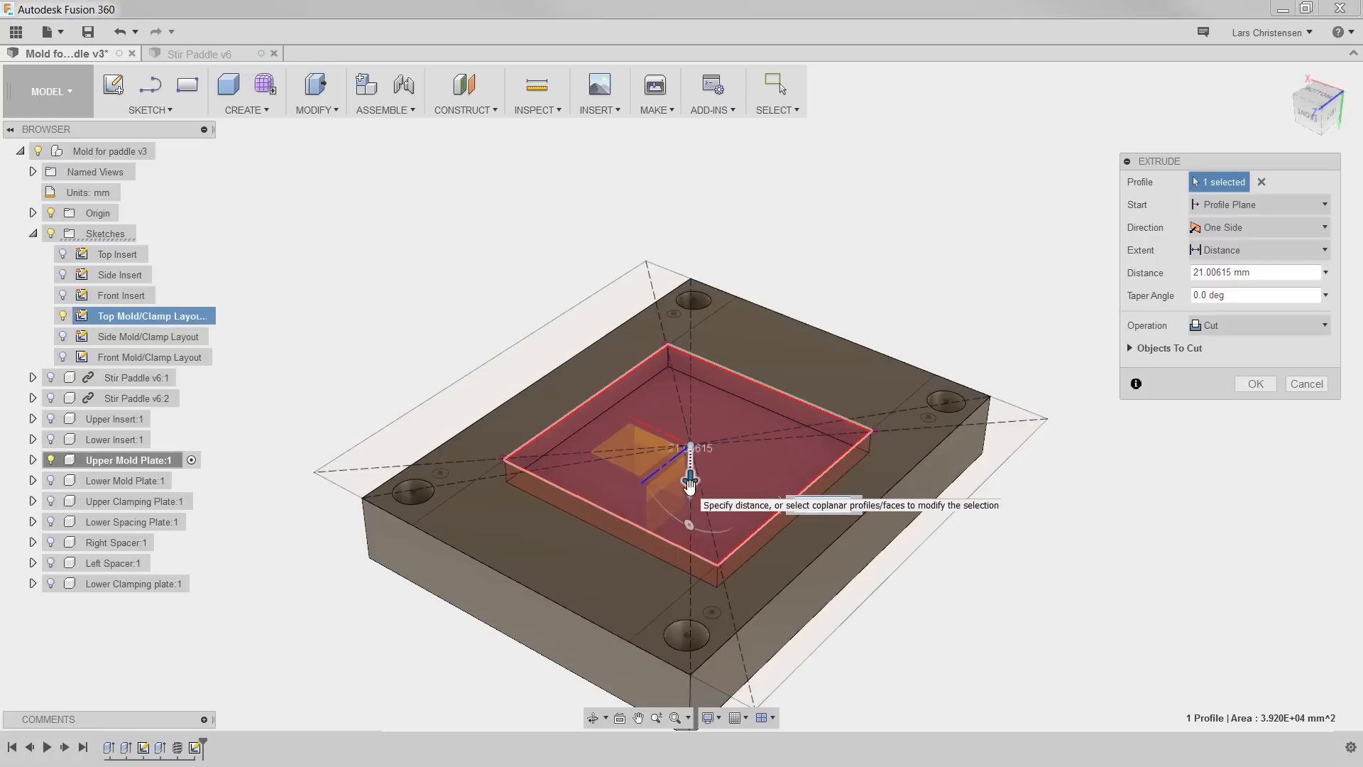
{"action": "type", "text": "-37.5"}
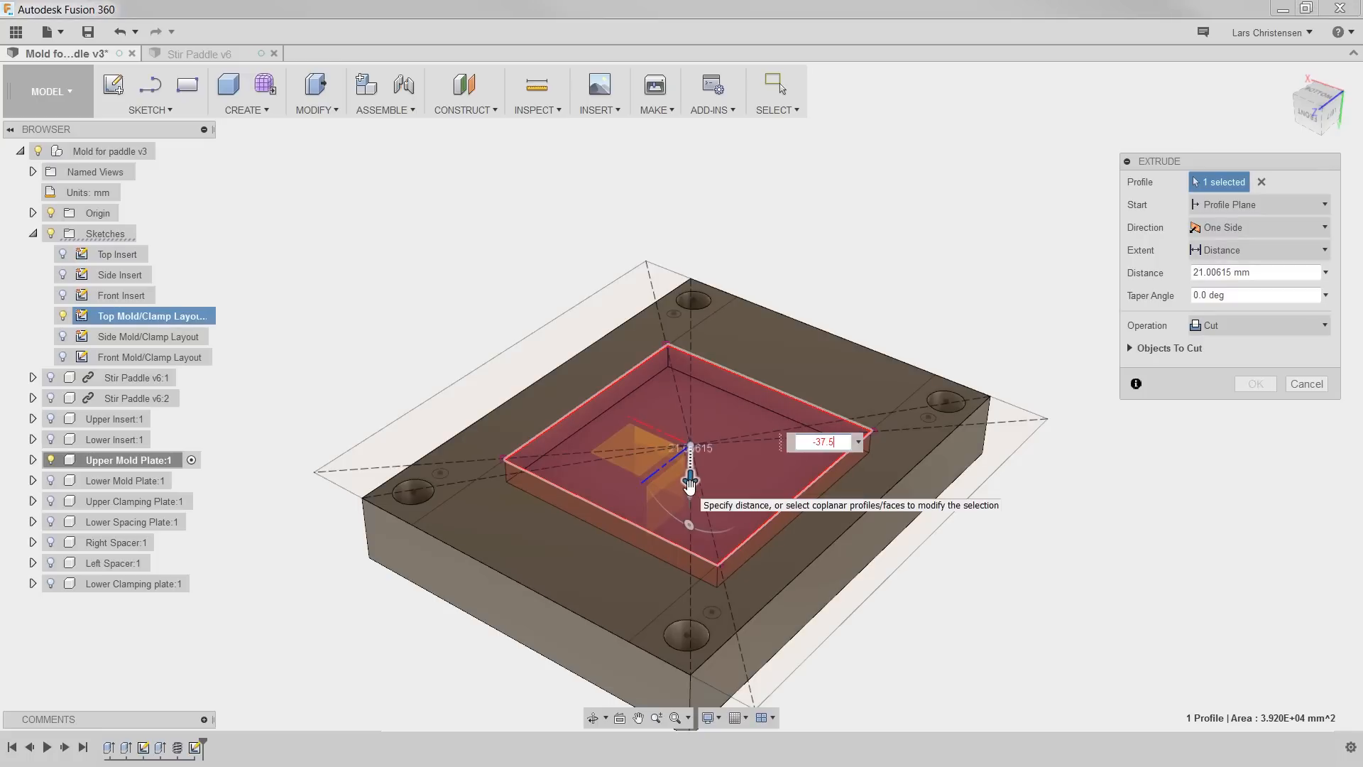
{"action": "left_click", "coordinate": [1198, 276]}
{"action": "type", "text": "37.5"}
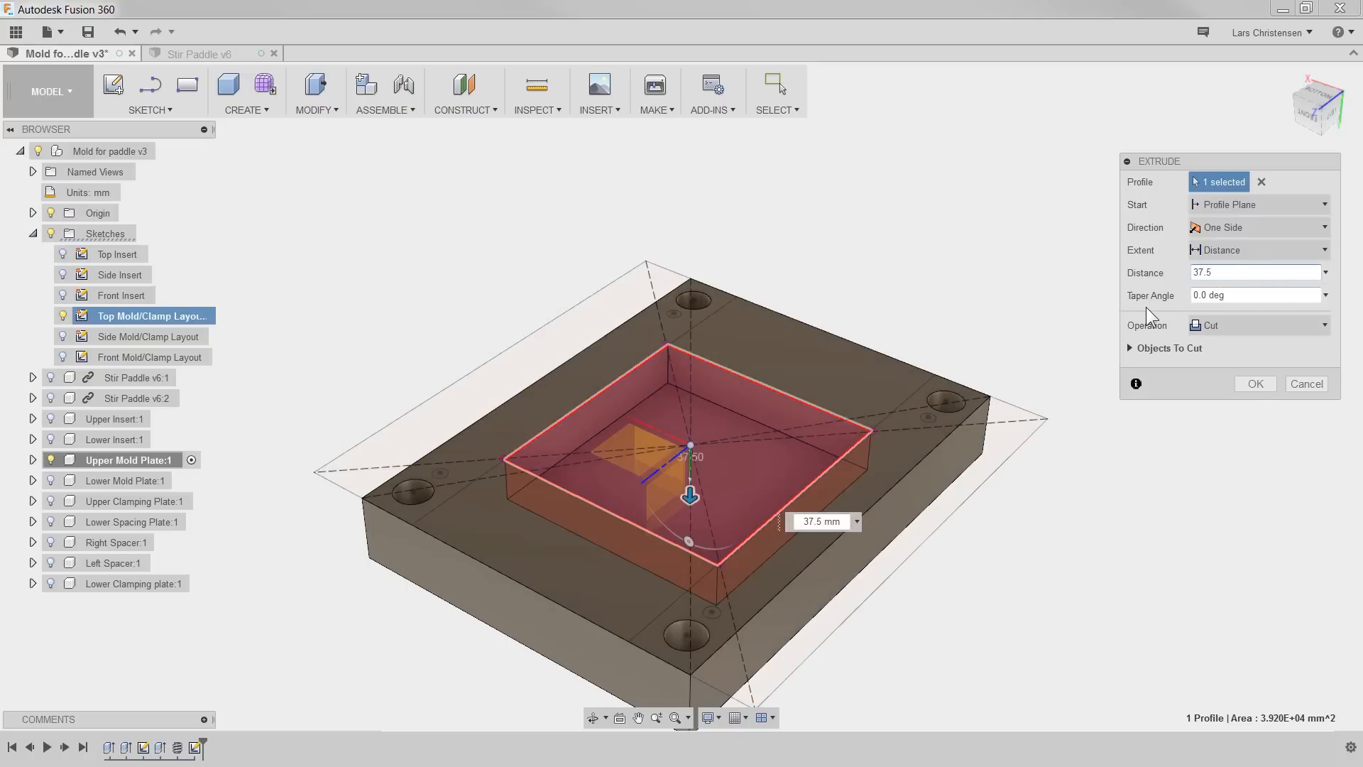
{"action": "key", "text": "Return"}
Step: Activate the top-level assembly with the Upper Insert shown and the Top Mold/Clamp Layout sketch and origin hidden
{"action": "middle_click_drag", "start_coordinate": [571, 234], "coordinate": [431, 270], "text": "shift"}
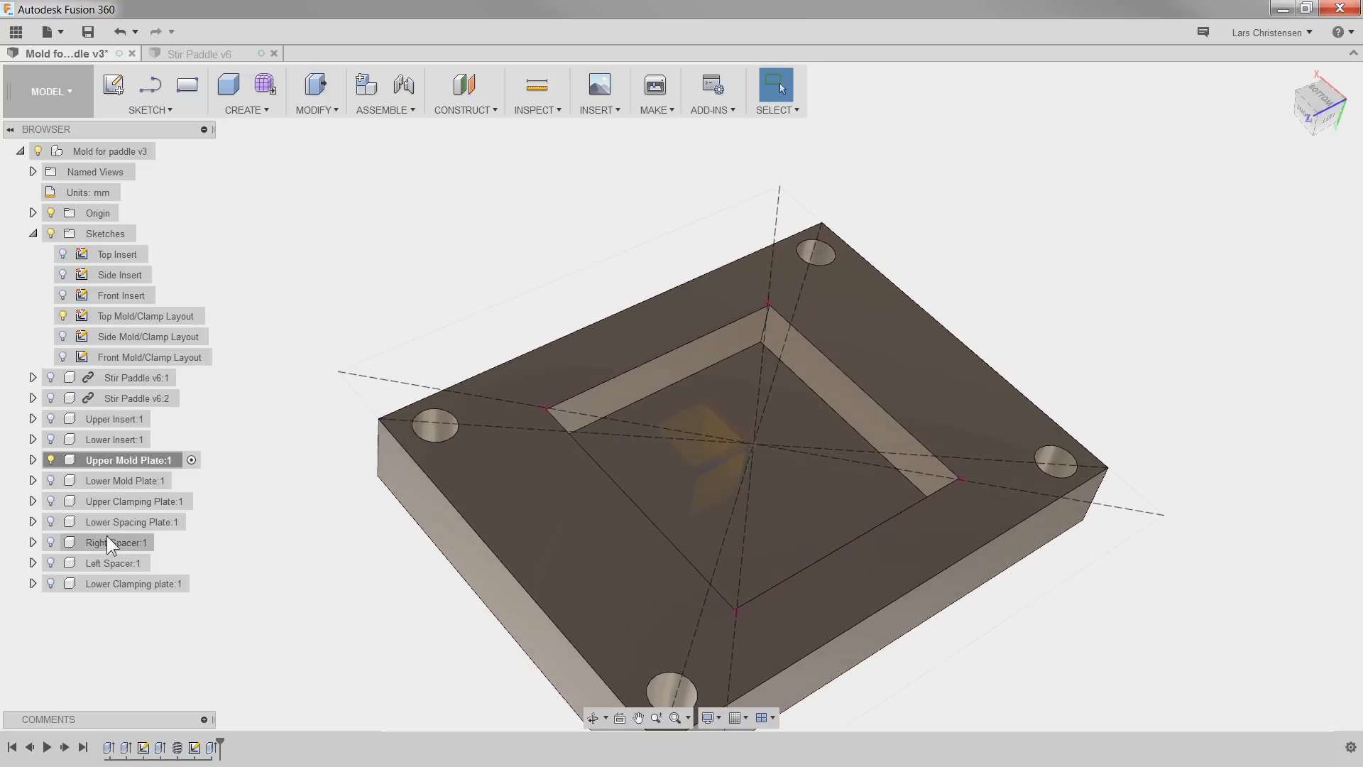
{"action": "left_click", "coordinate": [52, 419]}
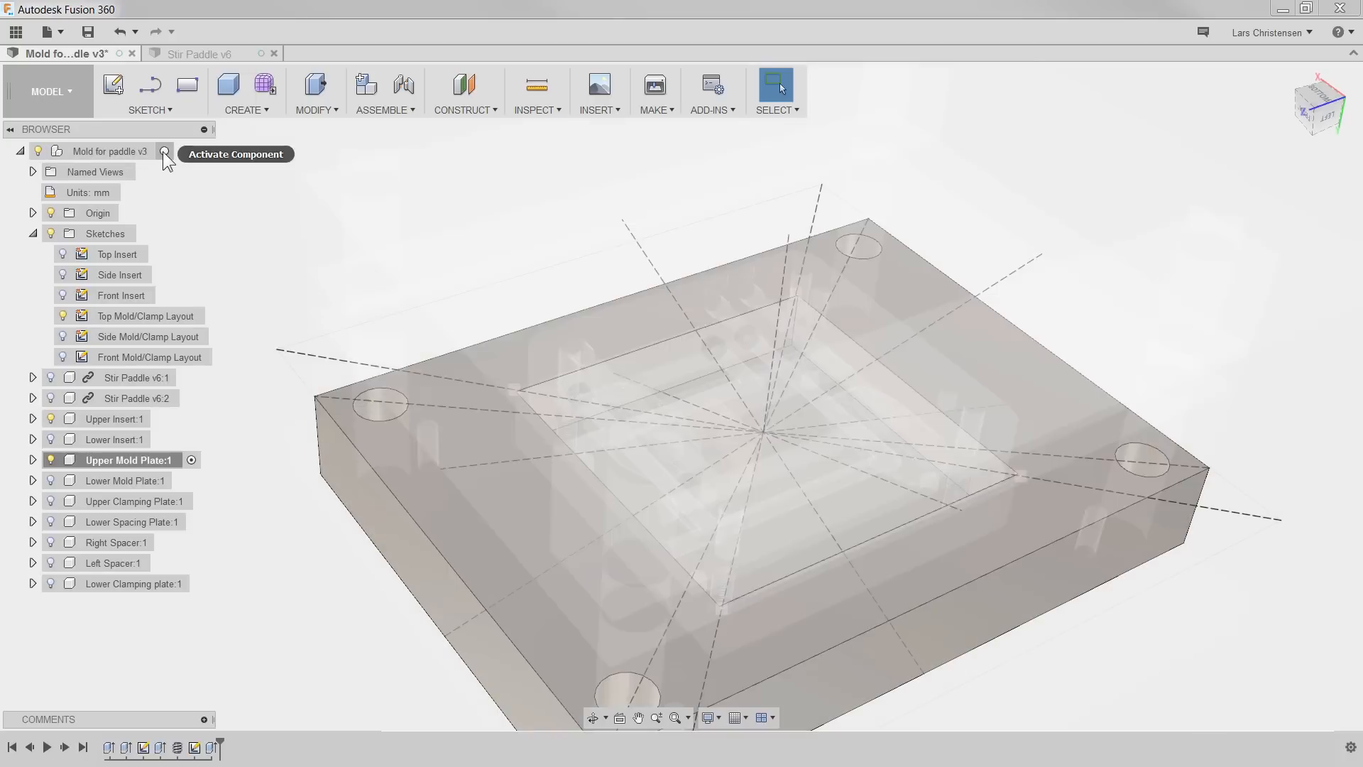
{"action": "left_click", "coordinate": [175, 151]}
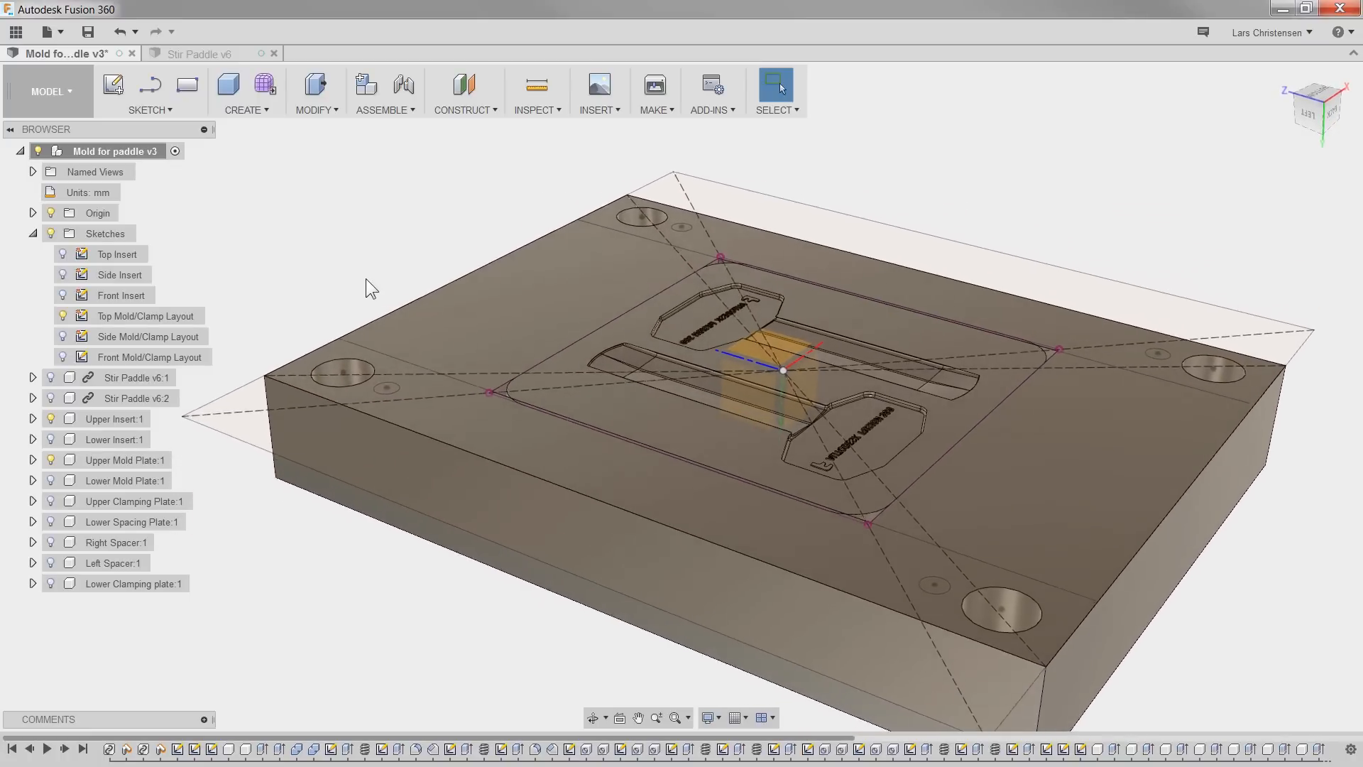
{"action": "left_click", "coordinate": [62, 316]}
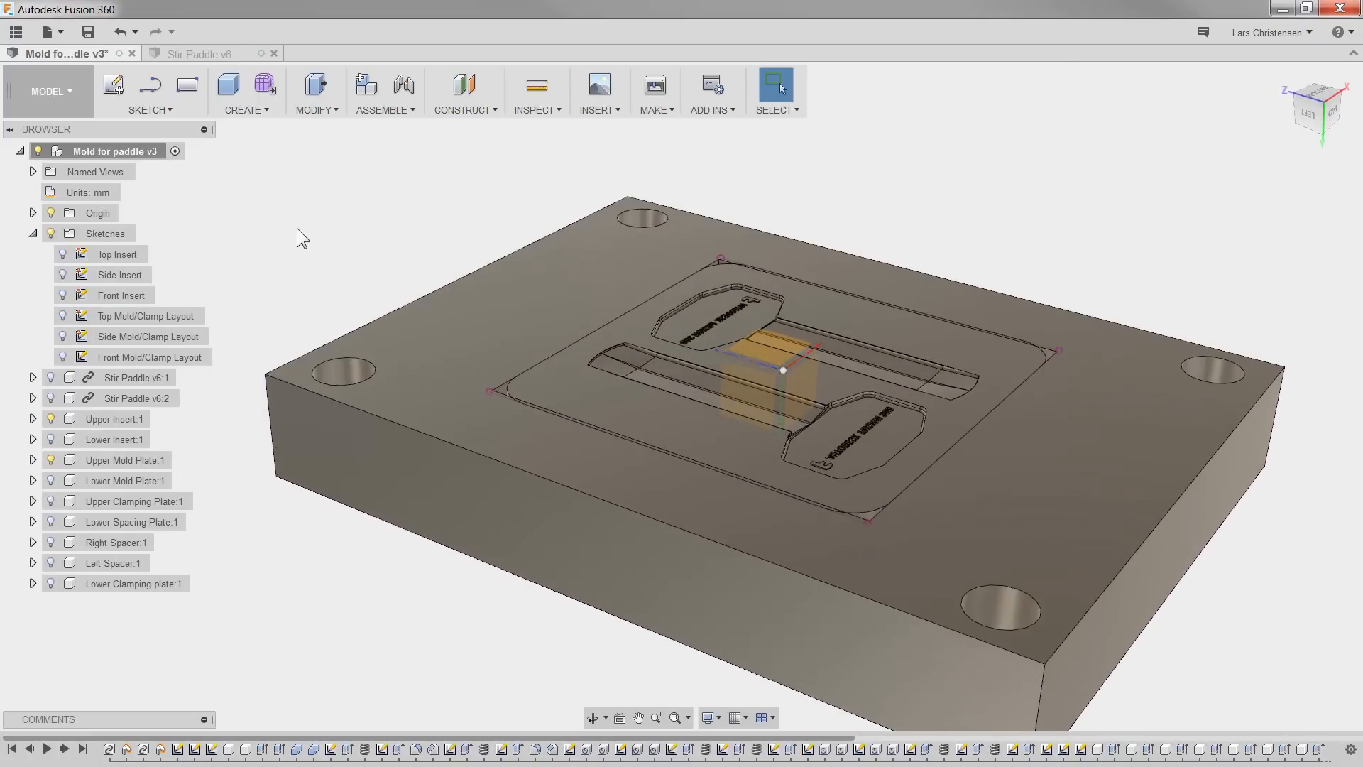
{"action": "left_click", "coordinate": [52, 213]}
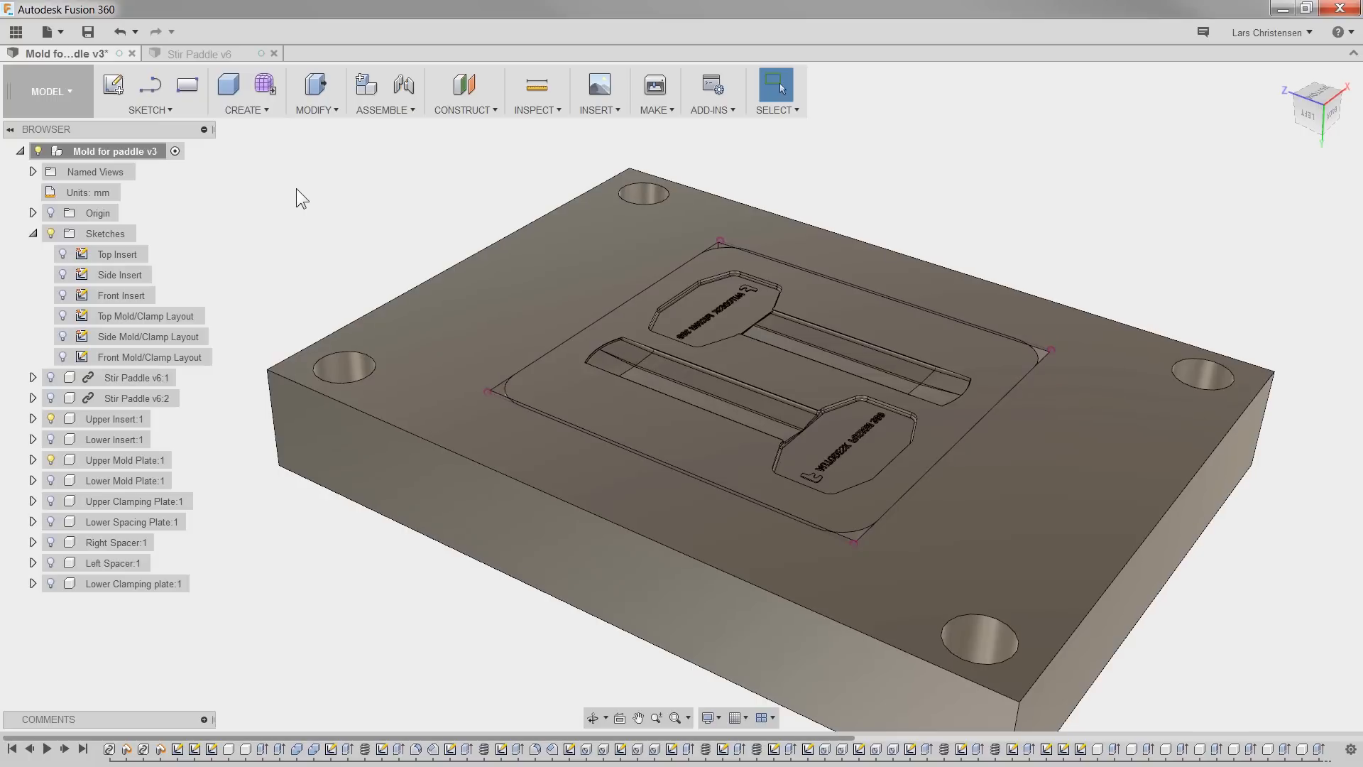
Step: Run a section analysis from the plate's end face, about 61.6 mm inward, to examine how the Upper Insert fits the pocket
{"action": "left_click", "coordinate": [532, 111]}
{"action": "left_click", "coordinate": [545, 248]}
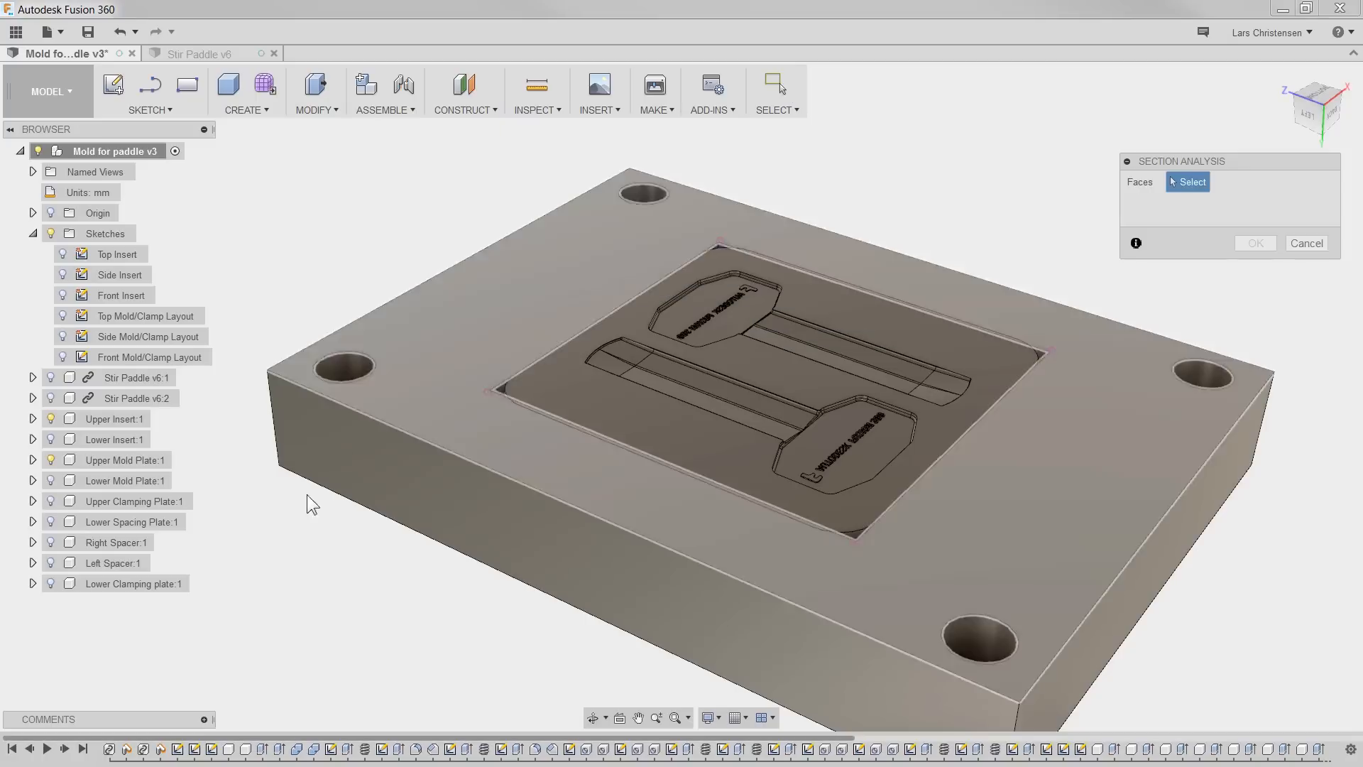
{"action": "left_click", "coordinate": [390, 490]}
{"action": "left_click_drag", "start_coordinate": [368, 520], "coordinate": [475, 472]}
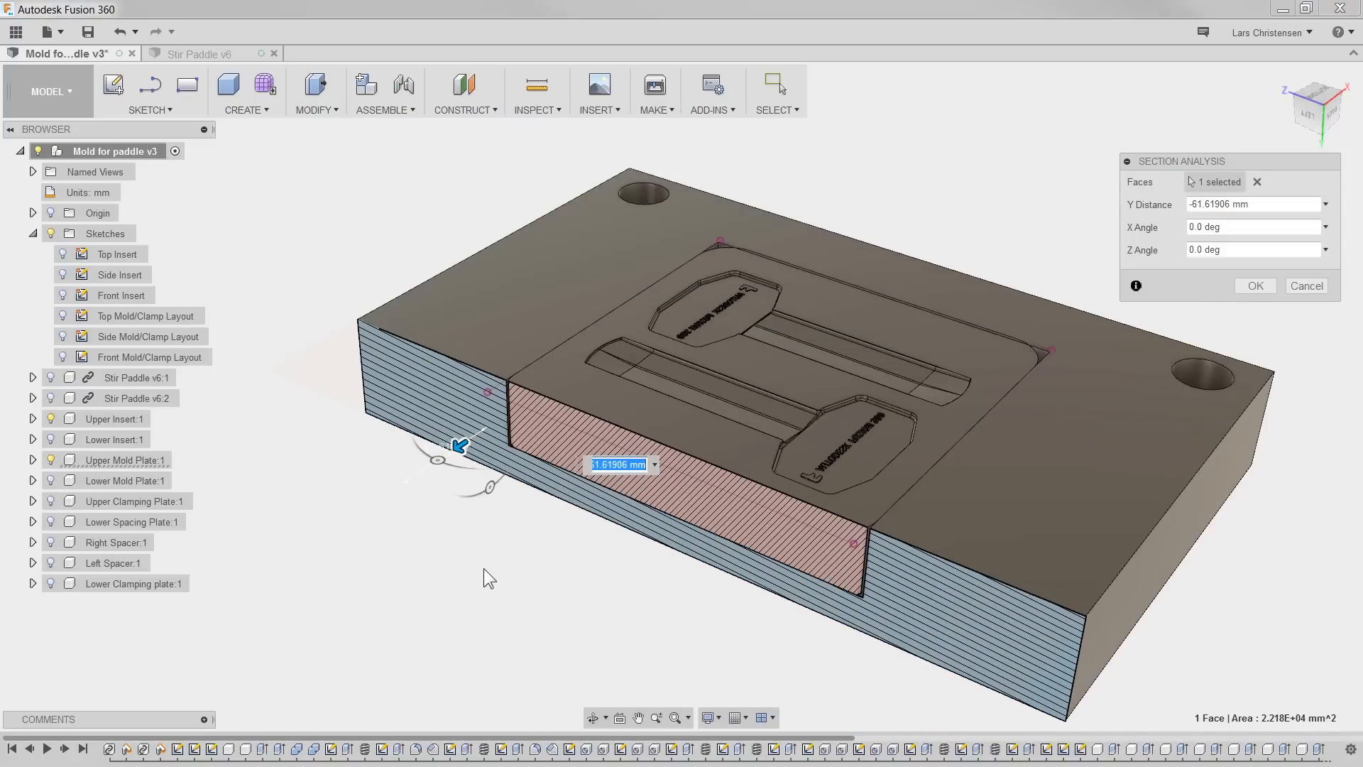
{"action": "scroll", "coordinate": [497, 572], "scroll_direction": "up", "scroll_amount": 5}
{"action": "scroll", "coordinate": [422, 416], "scroll_direction": "down", "scroll_amount": 8}
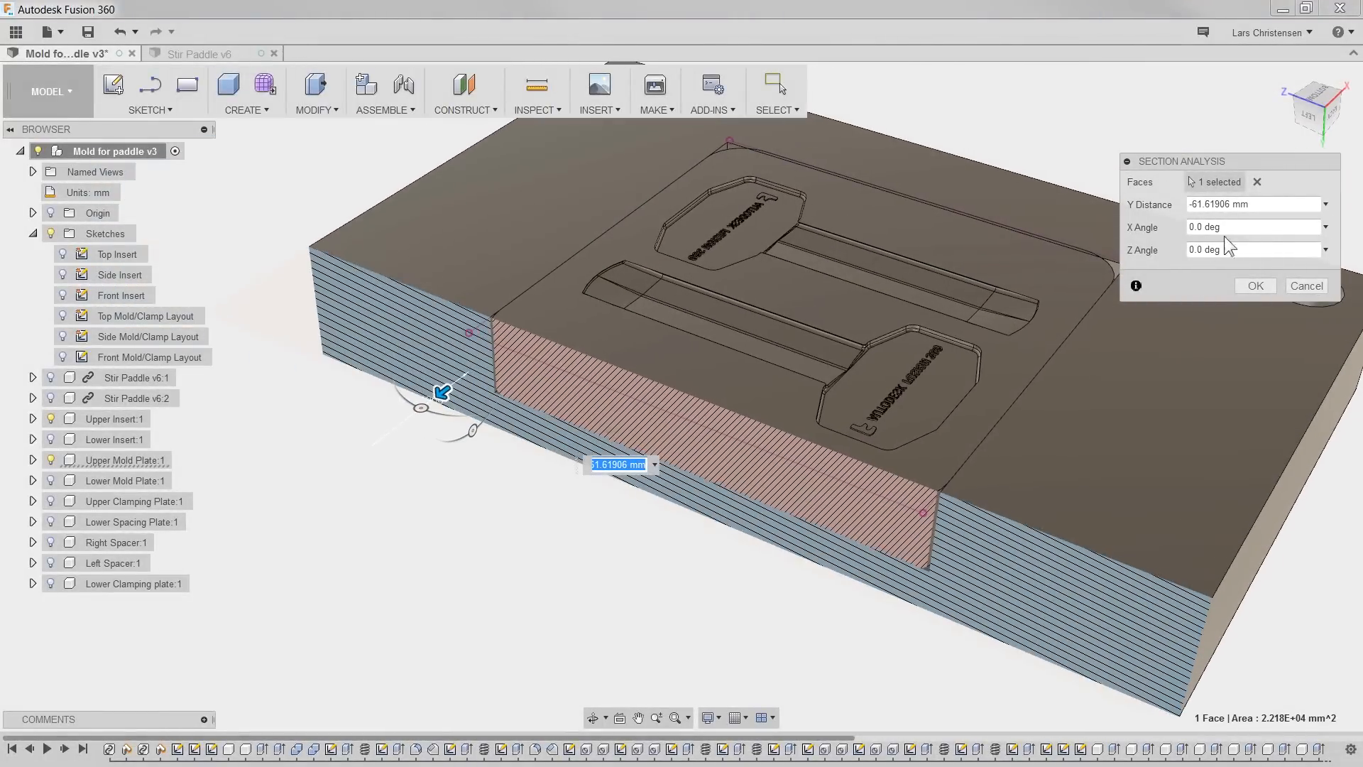
{"action": "left_click", "coordinate": [1306, 285]}
Step: Hide the Upper Insert and make the Upper Mold Plate the active component
{"action": "left_click", "coordinate": [50, 418]}
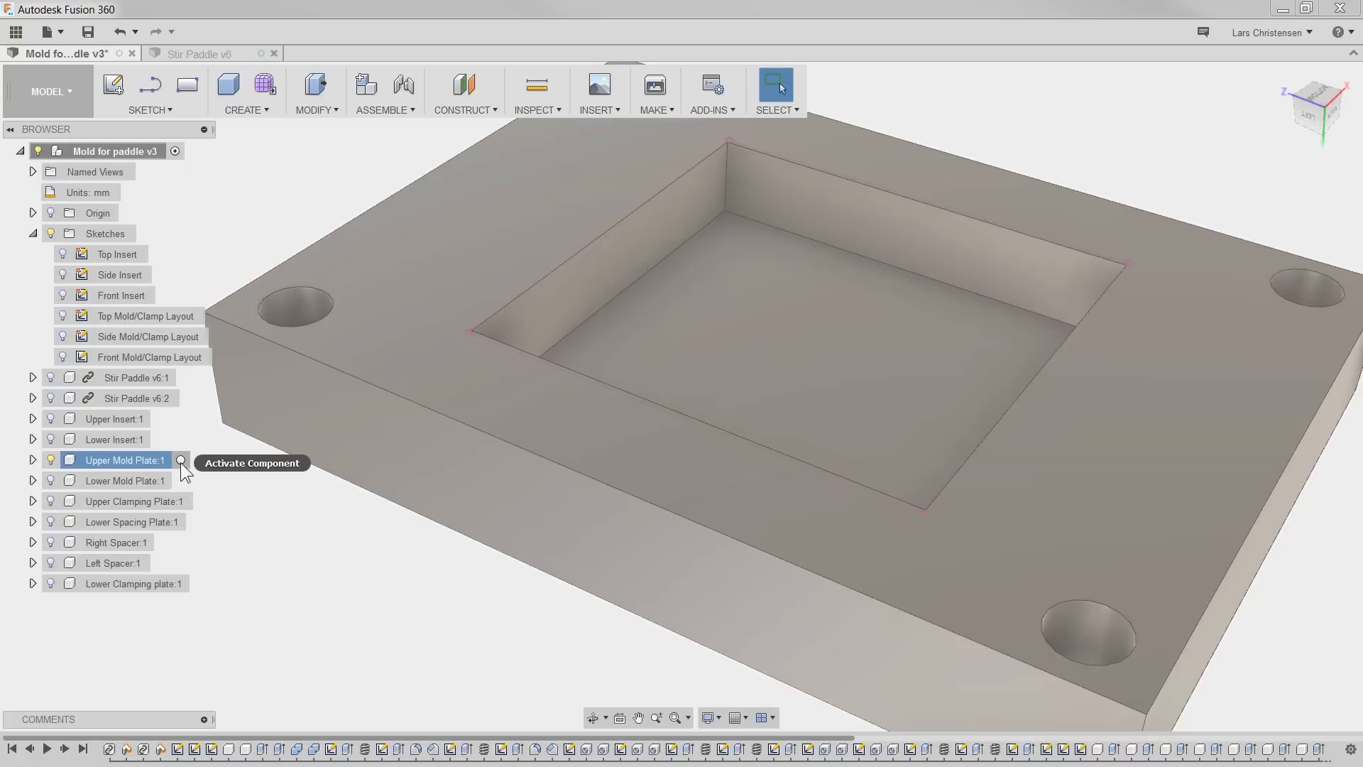
{"action": "left_click", "coordinate": [181, 460]}
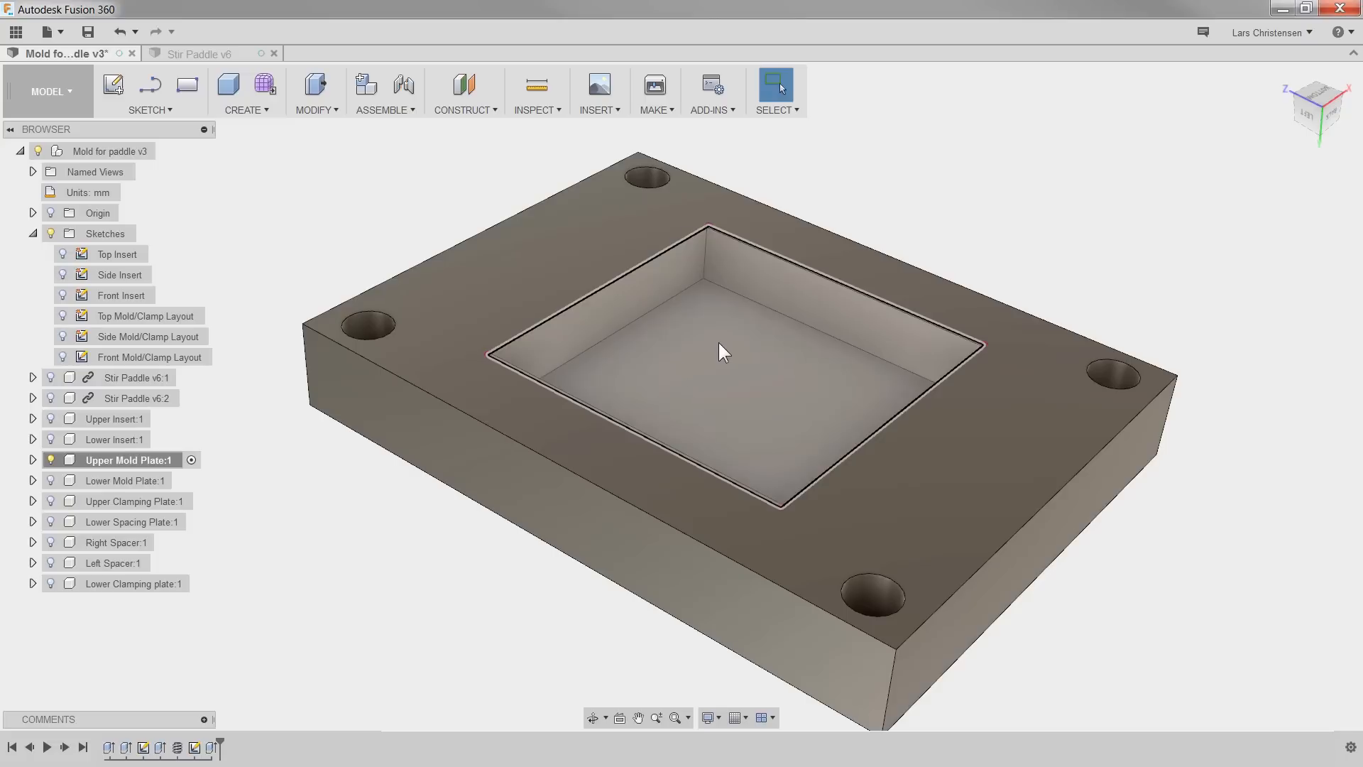
{"action": "left_click", "coordinate": [50, 419]}
Step: Display the Top Insert sketch over the pocket to examine its hole layout, and hide it again
{"action": "left_click", "coordinate": [62, 253]}
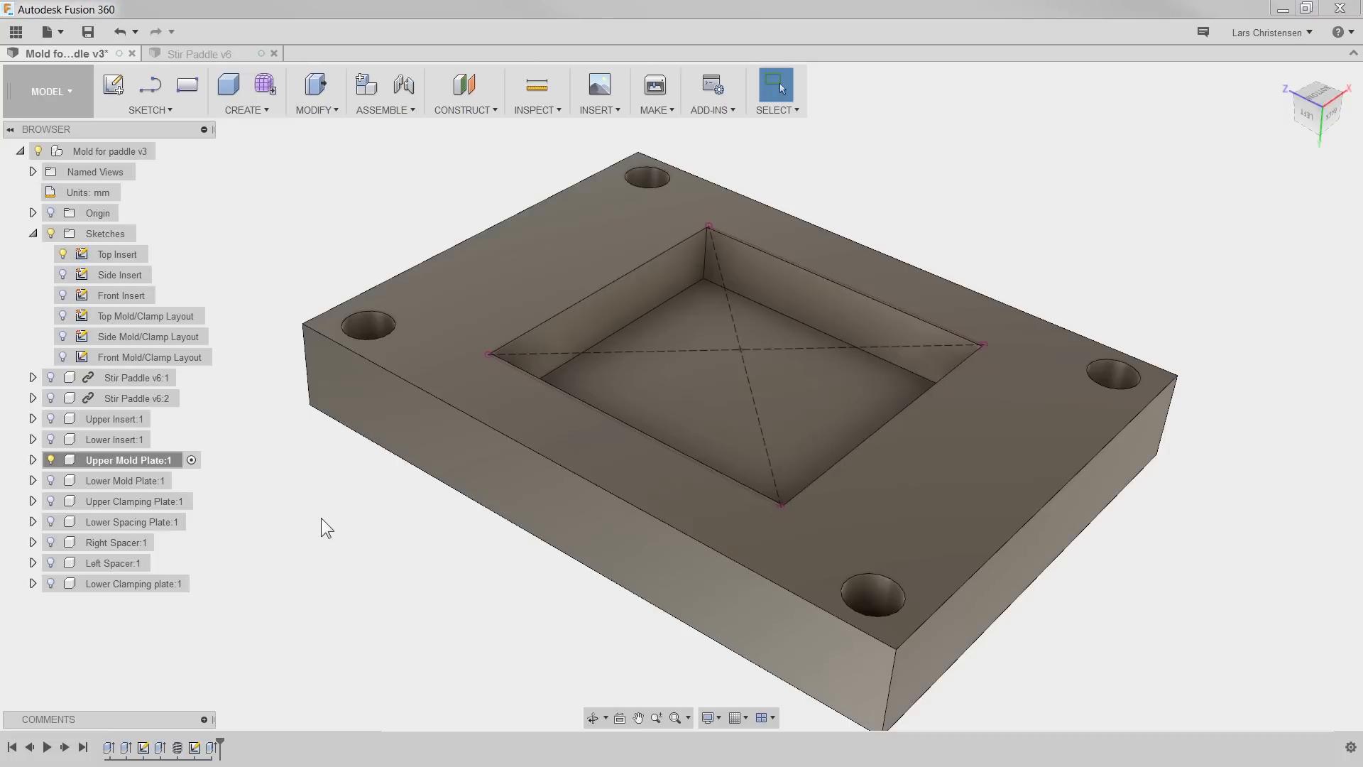
{"action": "middle_click_drag", "start_coordinate": [315, 517], "coordinate": [306, 526], "text": "shift"}
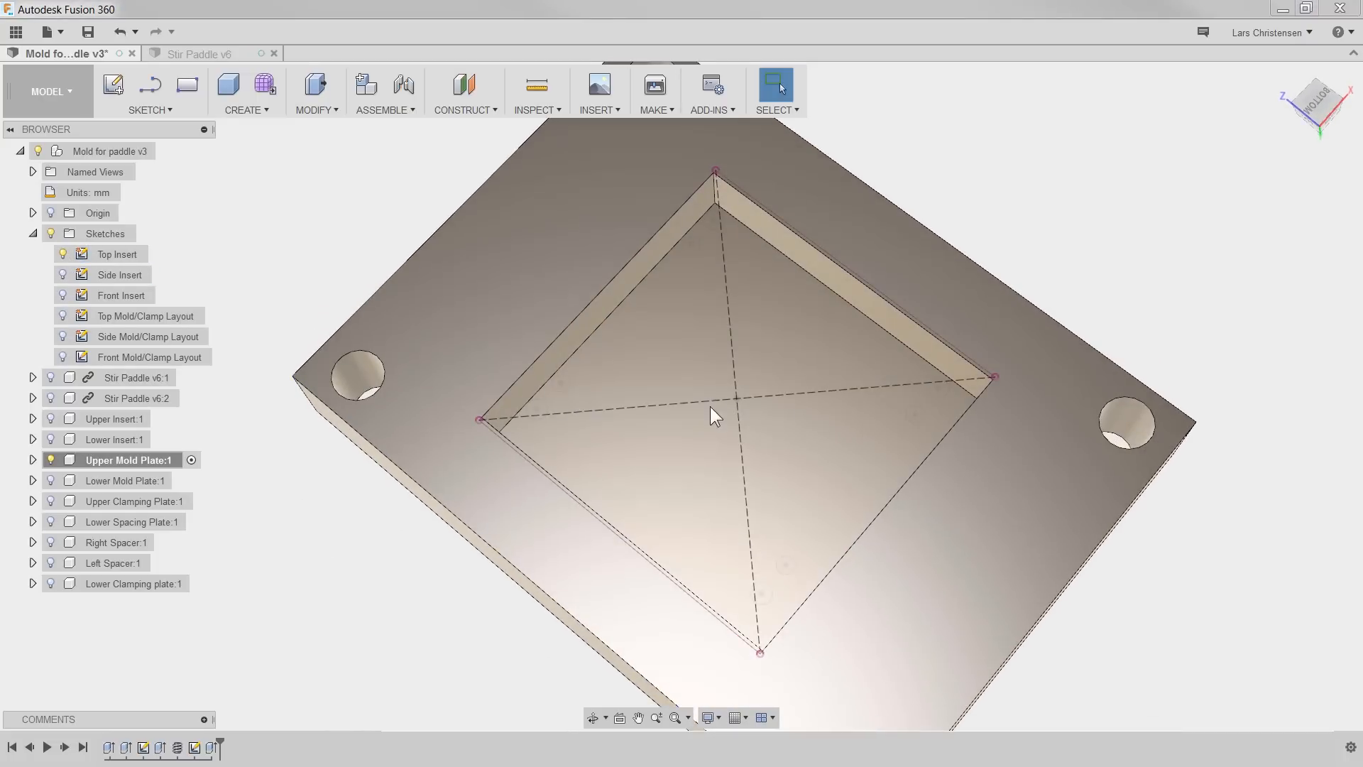
{"action": "middle_click_drag", "start_coordinate": [279, 578], "coordinate": [275, 568], "text": "shift"}
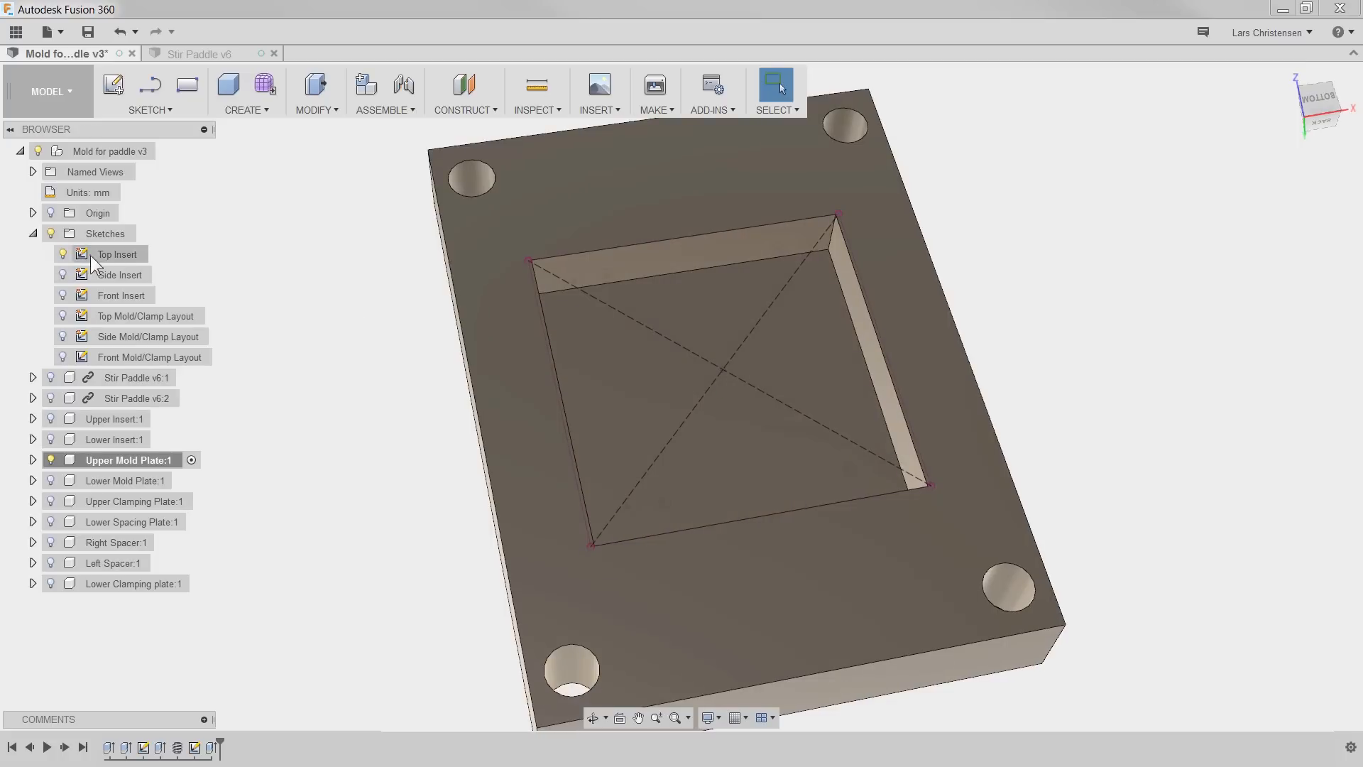
{"action": "left_click", "coordinate": [64, 253]}
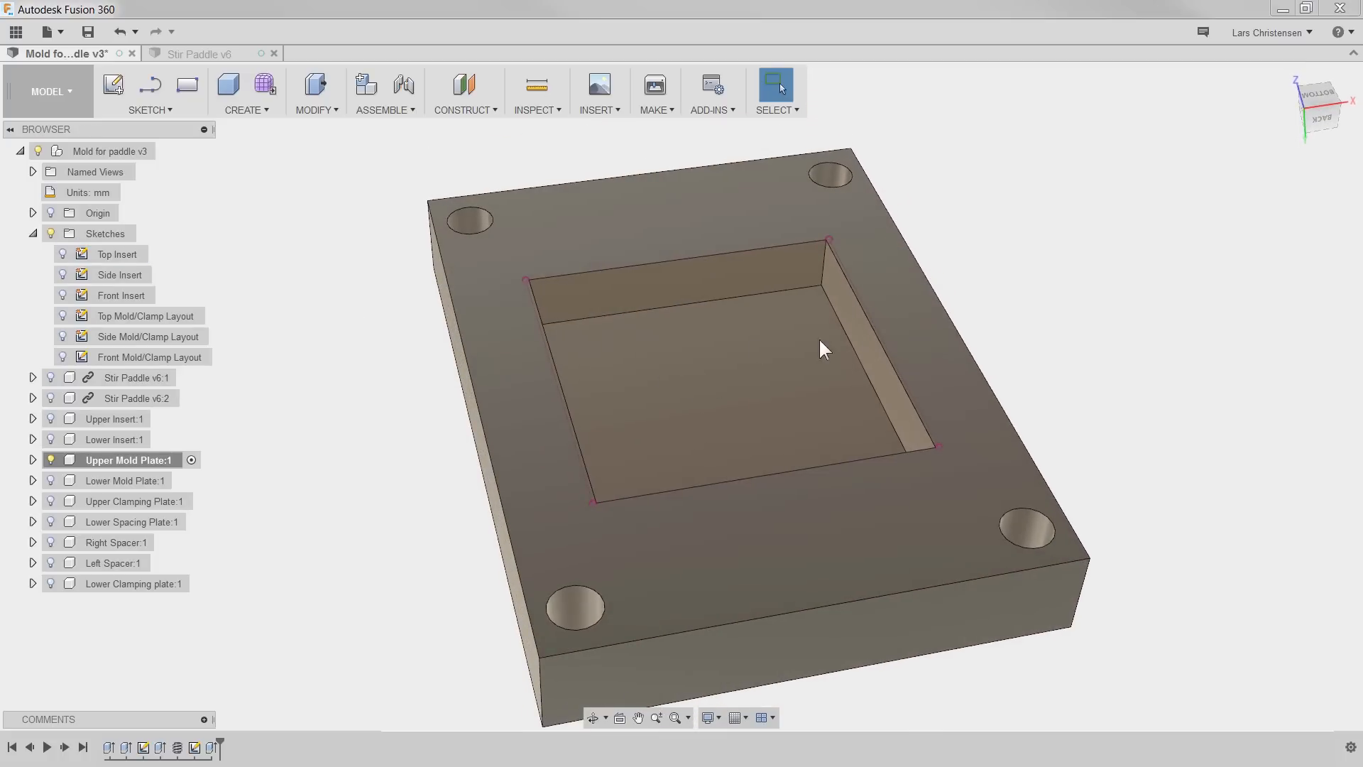
Step: Start a new sketch on the top face of the Upper Mold Plate, opposite the pocket
{"action": "left_click", "coordinate": [328, 462]}
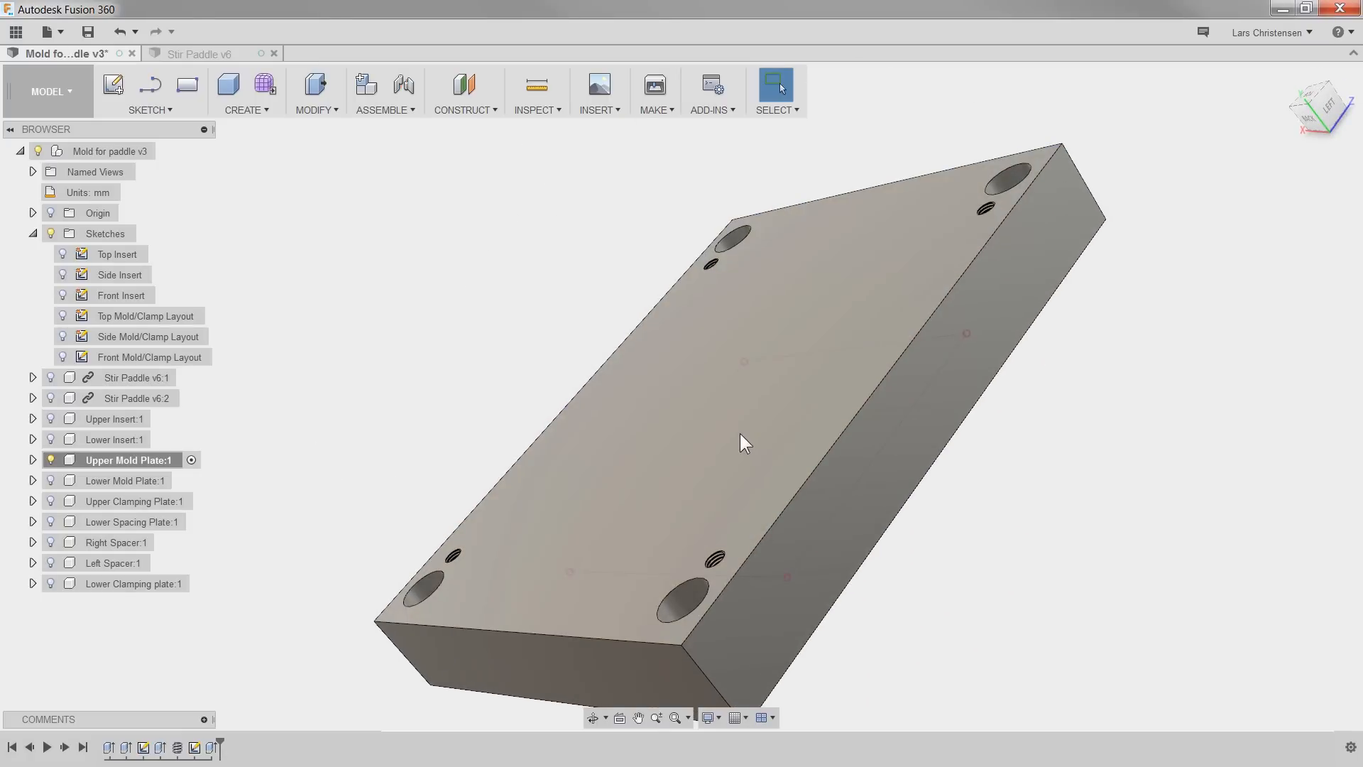
{"action": "right_click", "coordinate": [739, 433]}
{"action": "left_click", "coordinate": [717, 516]}
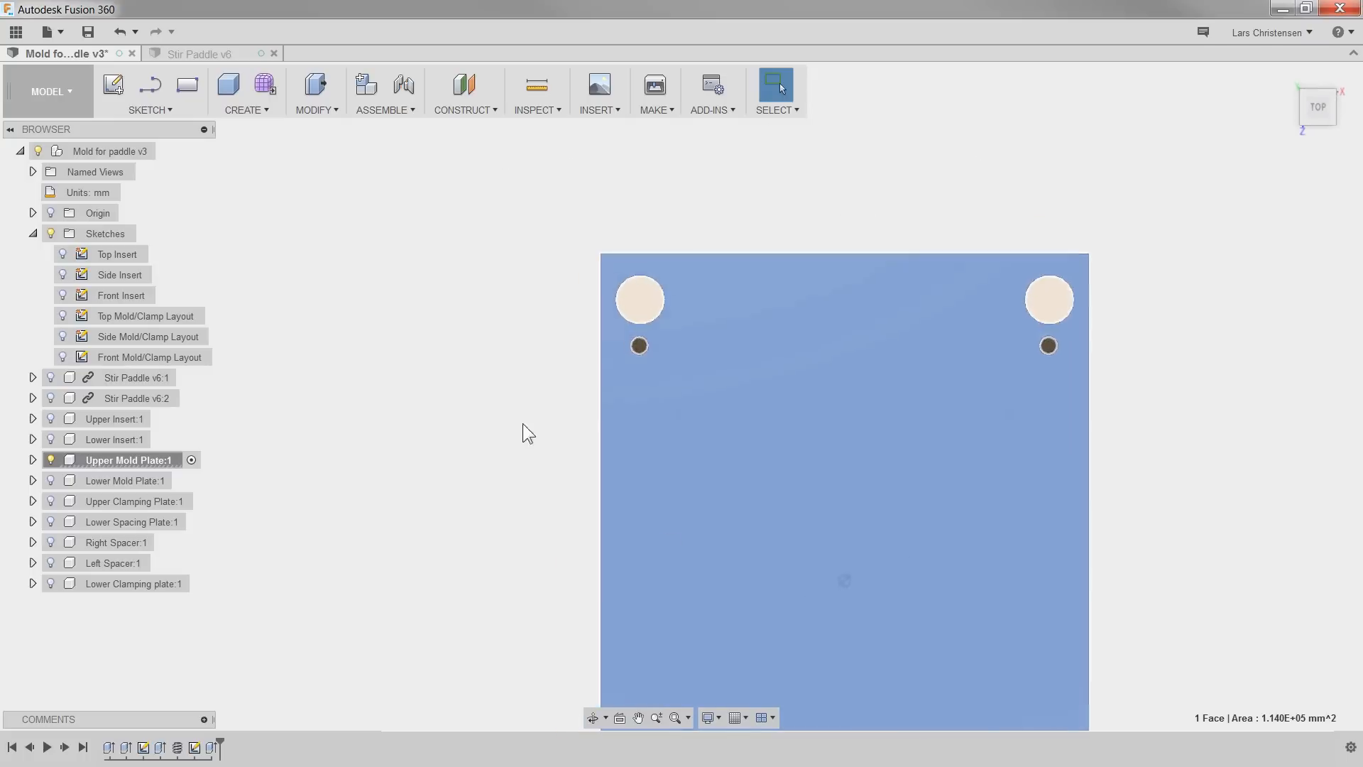
Step: Display the Top Insert sketch and project its four smaller inner hole circles into the new sketch
{"action": "scroll", "coordinate": [700, 564], "scroll_direction": "up", "scroll_amount": 1}
{"action": "left_click", "coordinate": [62, 255]}
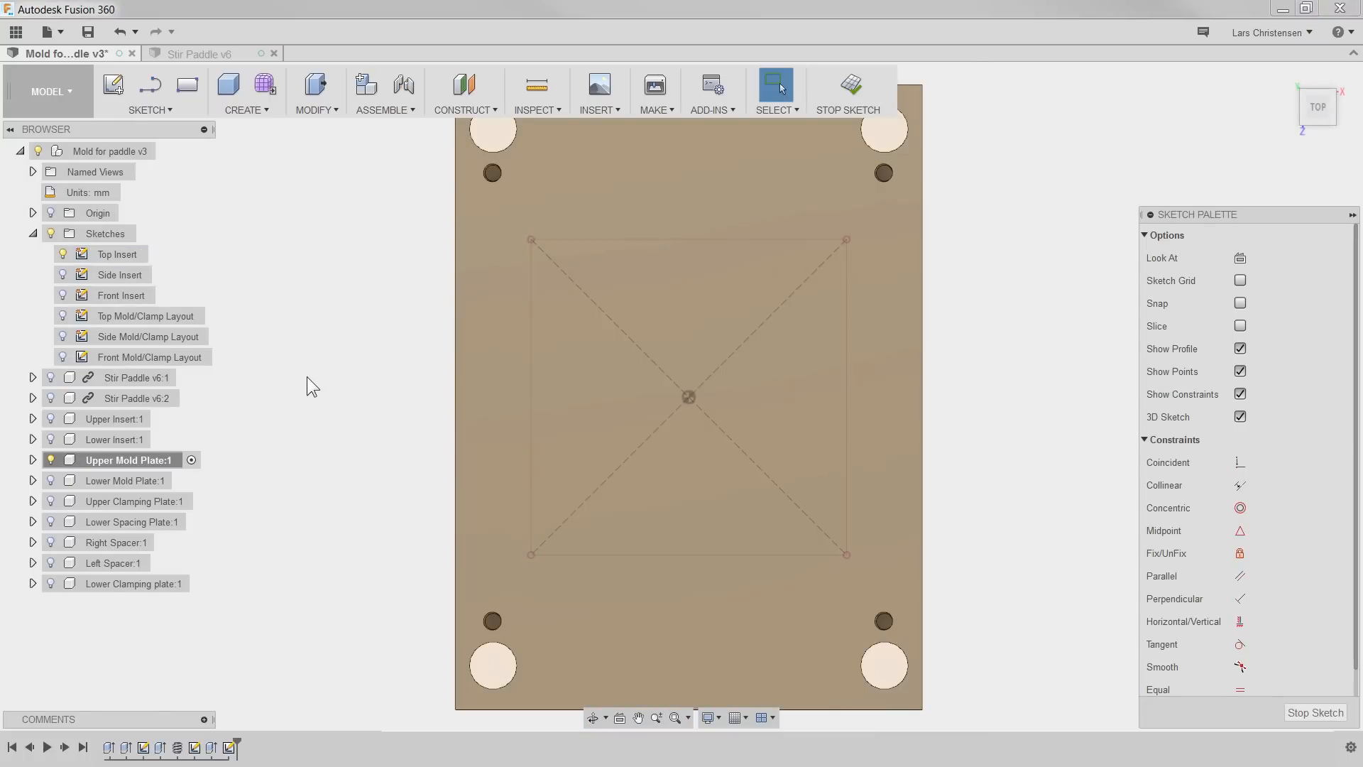
{"action": "scroll", "coordinate": [305, 364], "scroll_direction": "up", "scroll_amount": 1}
{"action": "scroll", "coordinate": [712, 232], "scroll_direction": "up", "scroll_amount": 2}
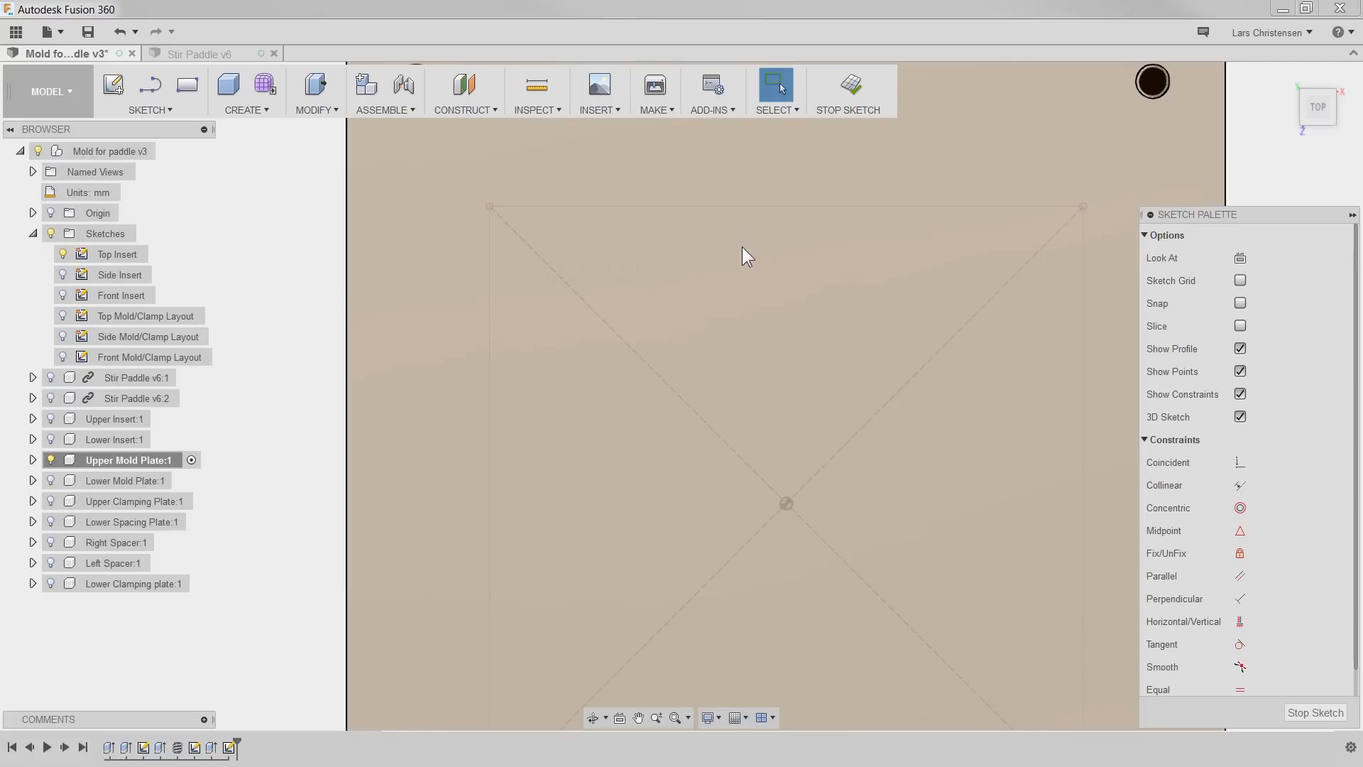
{"action": "key", "text": "p"}
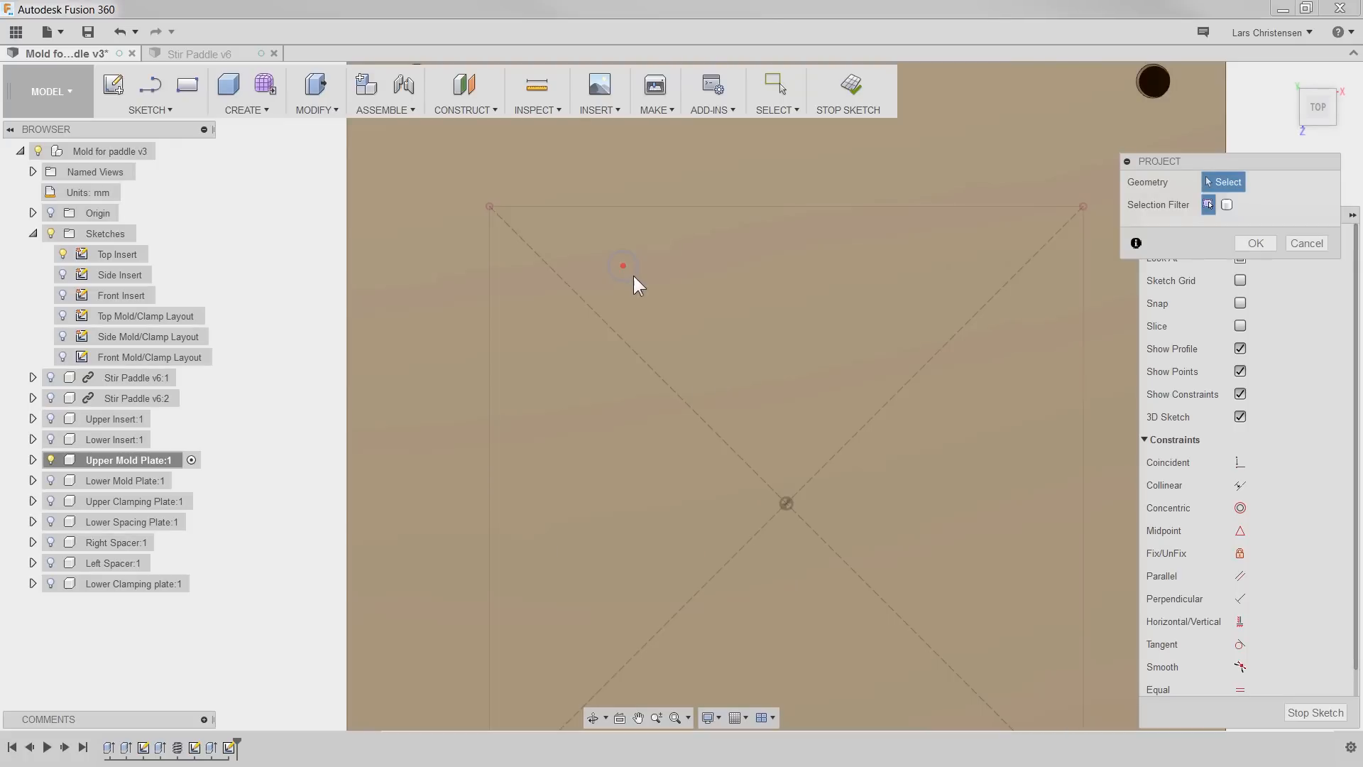
{"action": "left_click", "coordinate": [626, 268]}
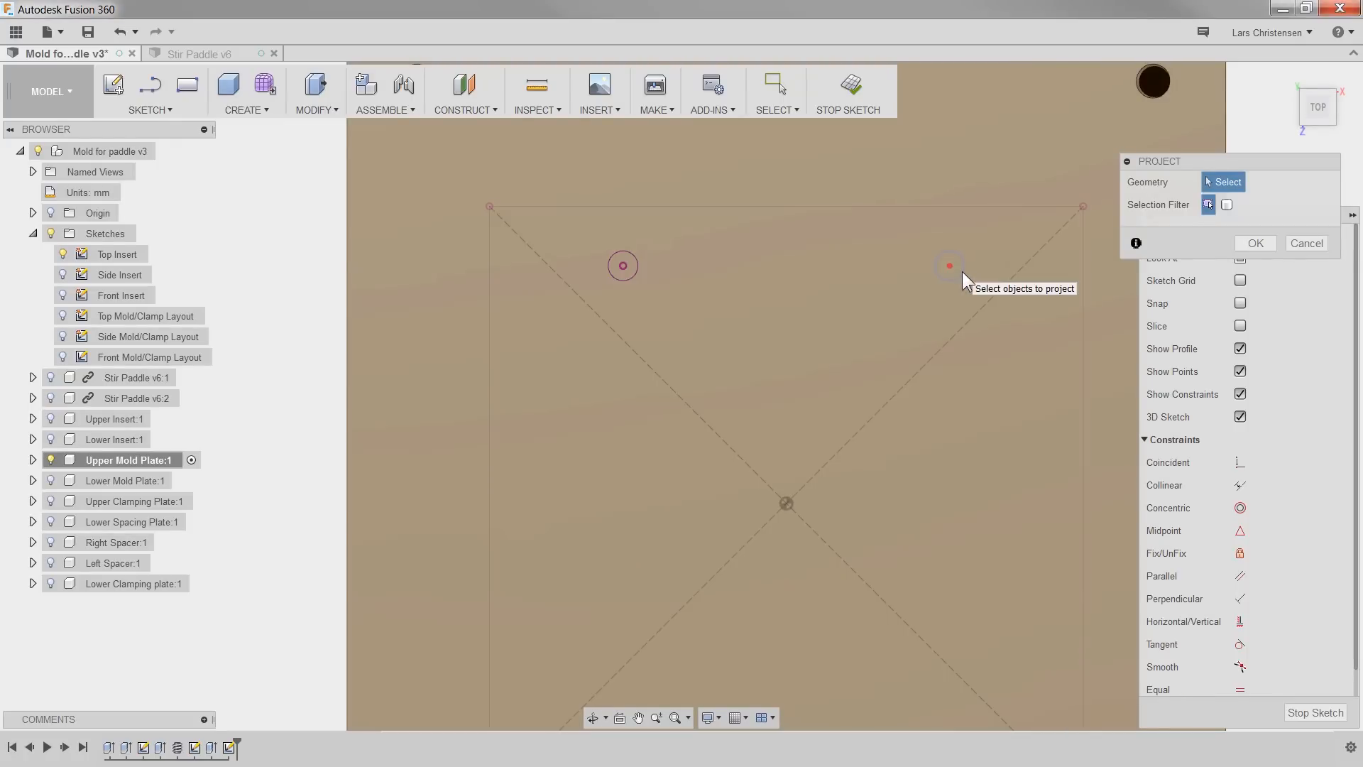
{"action": "left_click", "coordinate": [951, 267]}
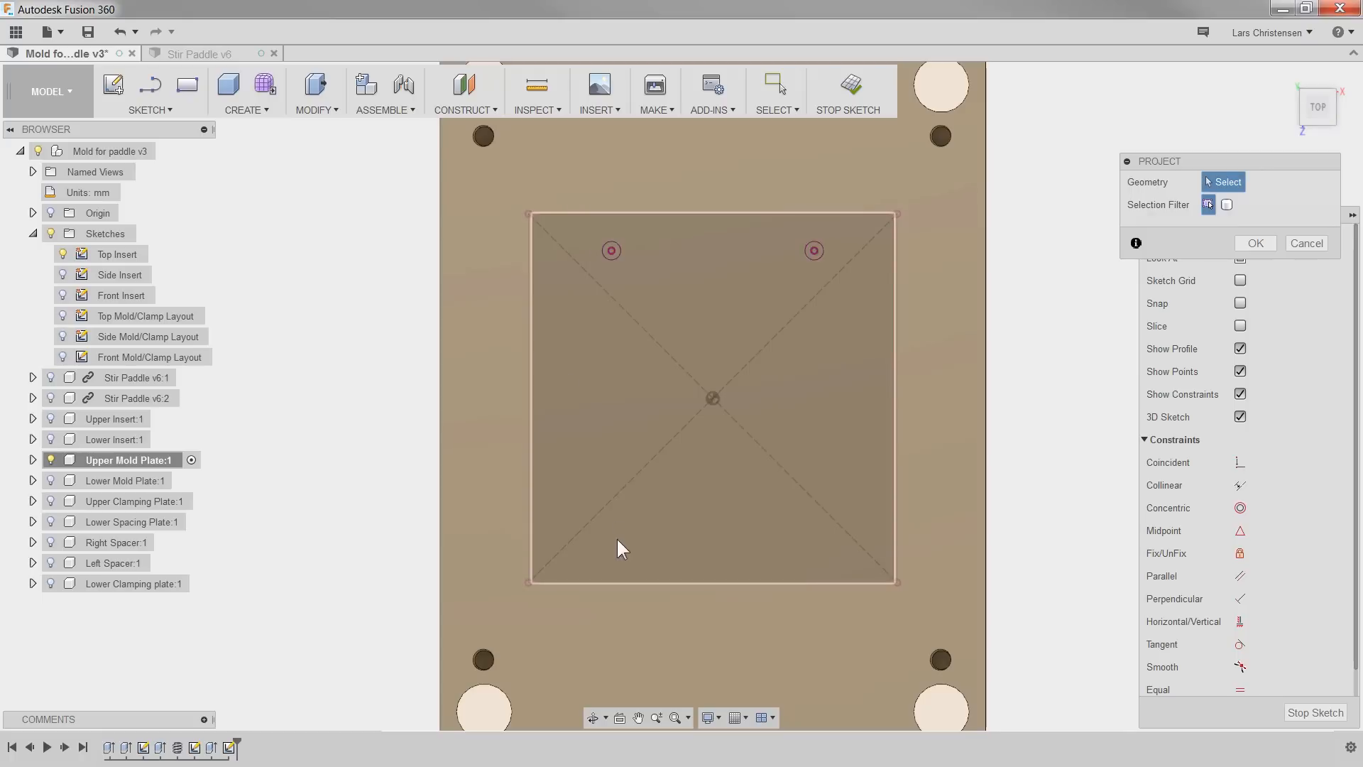
{"action": "left_click", "coordinate": [878, 552]}
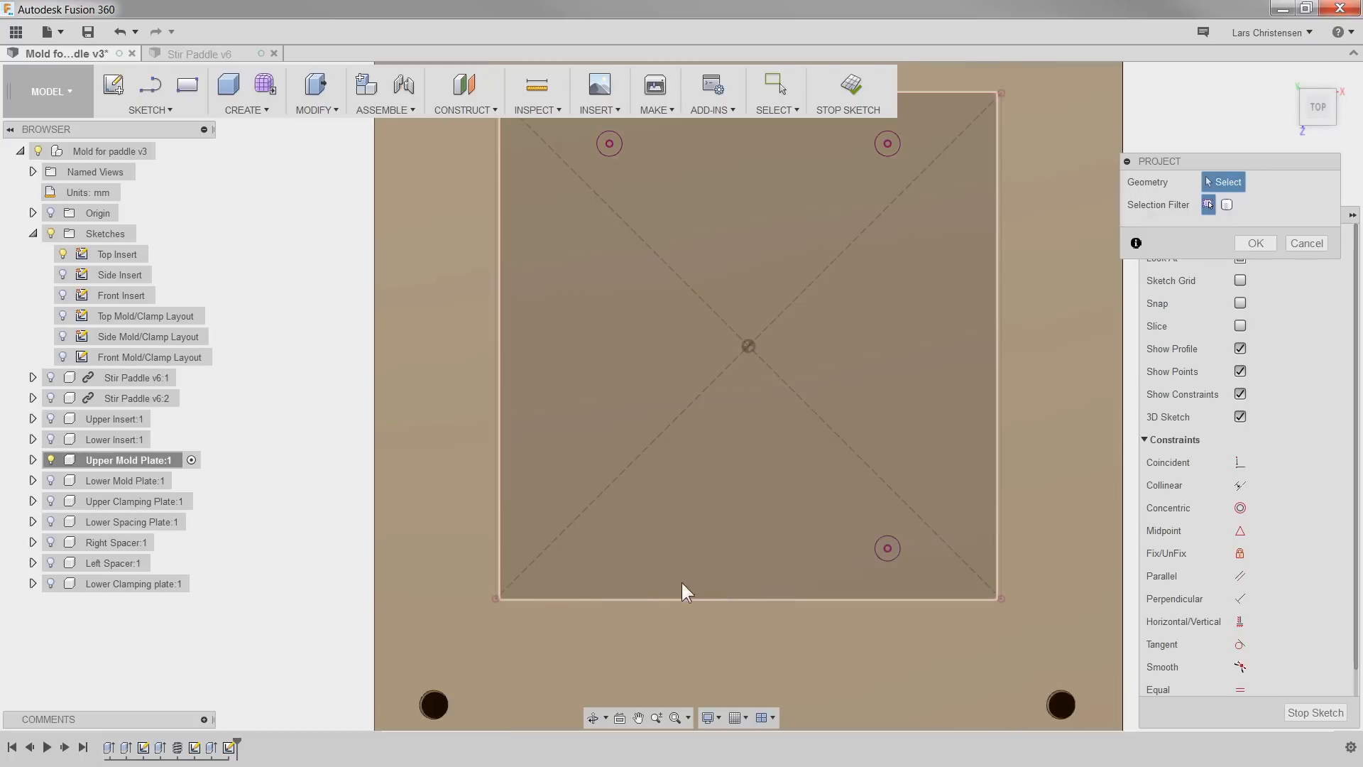
{"action": "left_click", "coordinate": [619, 555]}
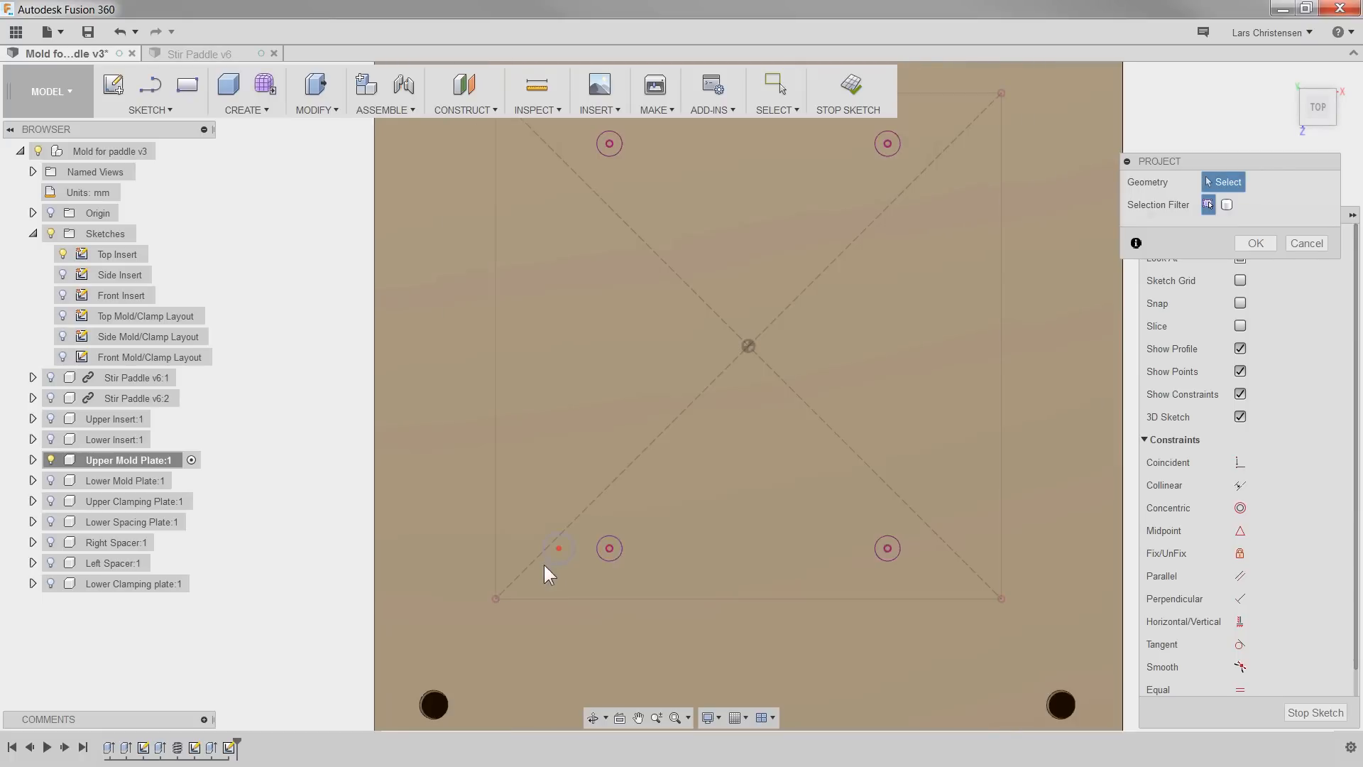
Step: Project the four larger outer hole circles of the Top Insert sketch into the plate sketch
{"action": "scroll", "coordinate": [533, 568], "scroll_direction": "down", "scroll_amount": 1}
{"action": "scroll", "coordinate": [546, 159], "scroll_direction": "up", "scroll_amount": 2}
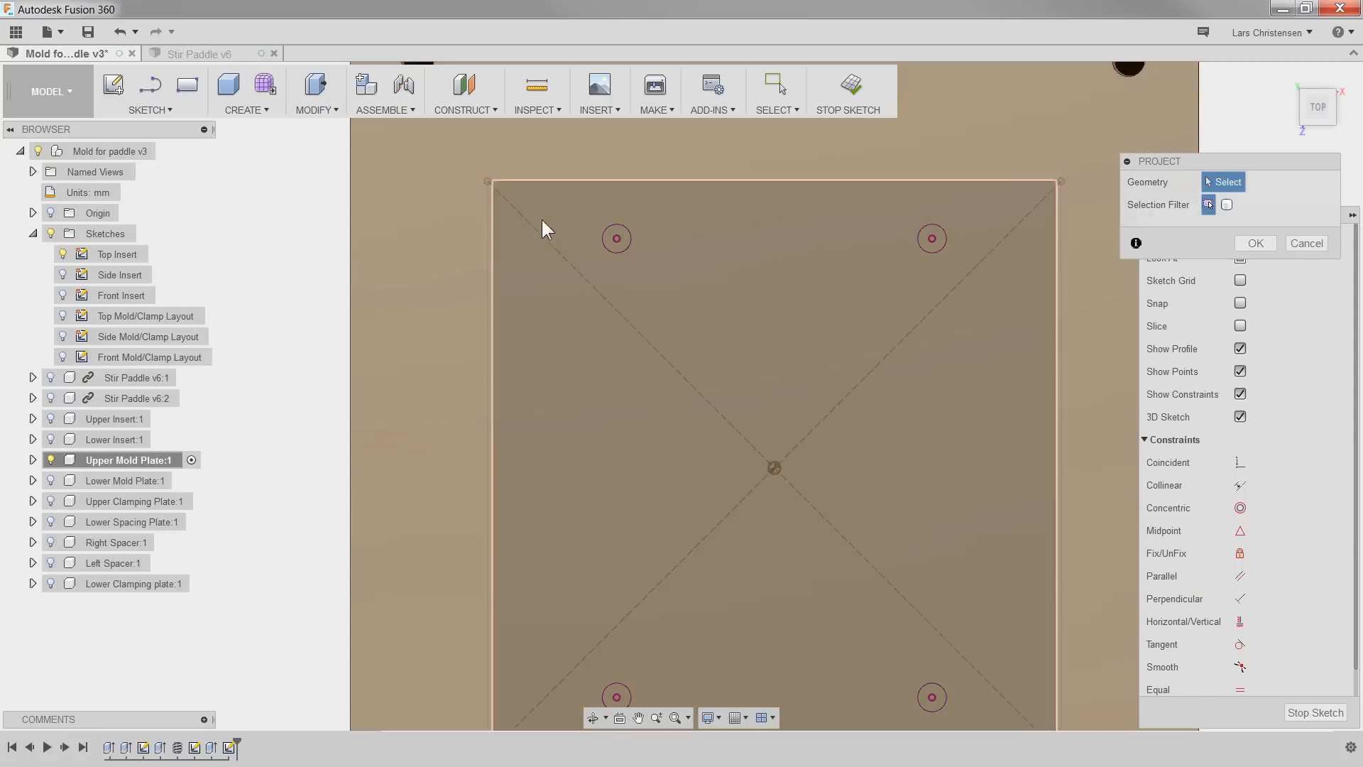
{"action": "scroll", "coordinate": [612, 201], "scroll_direction": "up", "scroll_amount": 2}
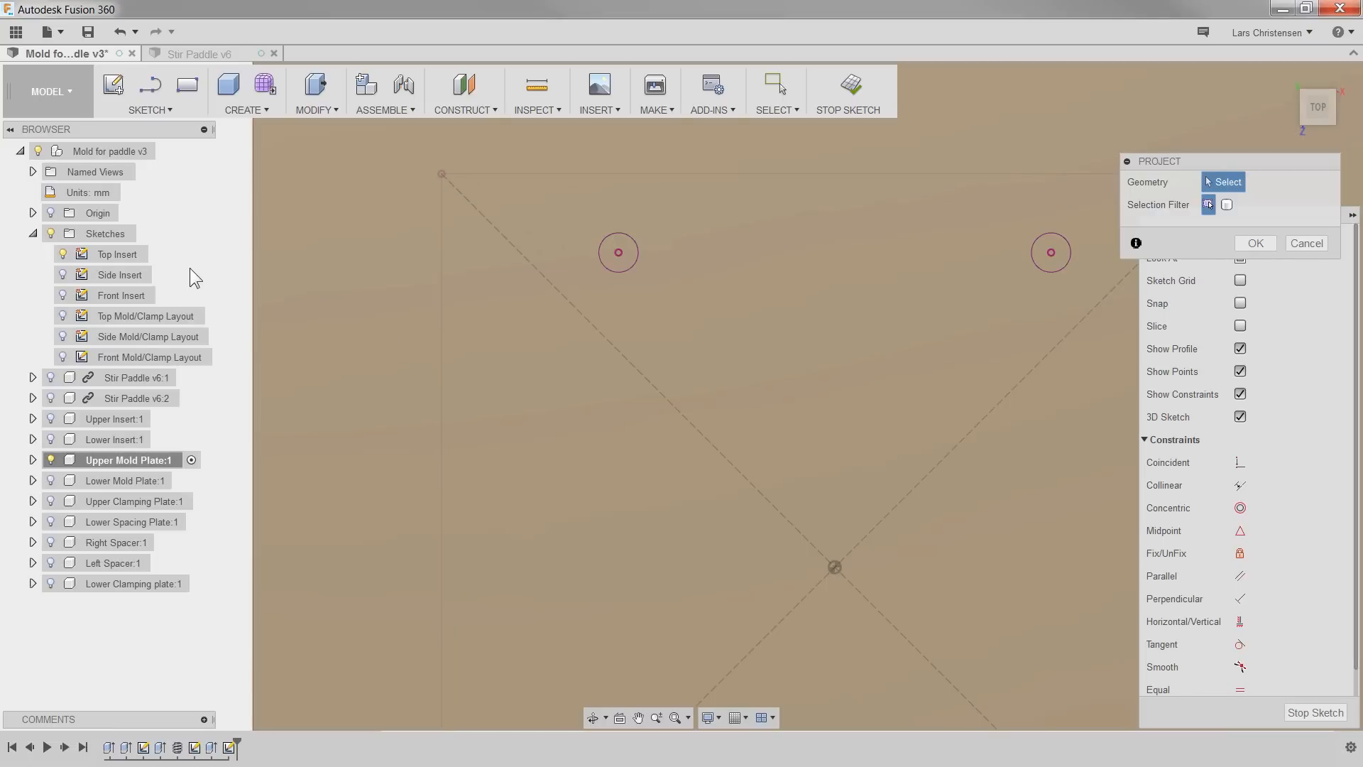
{"action": "key", "text": "o"}
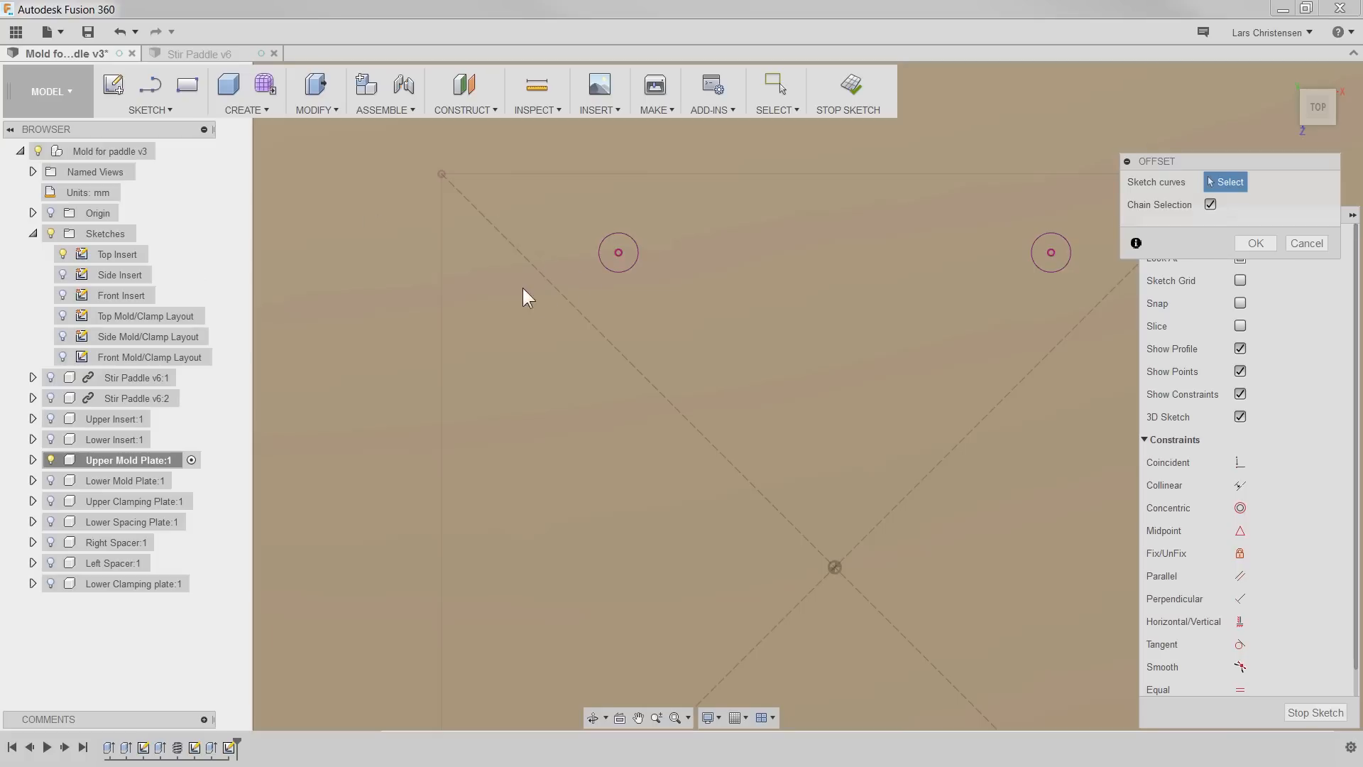
{"action": "key", "text": "p"}
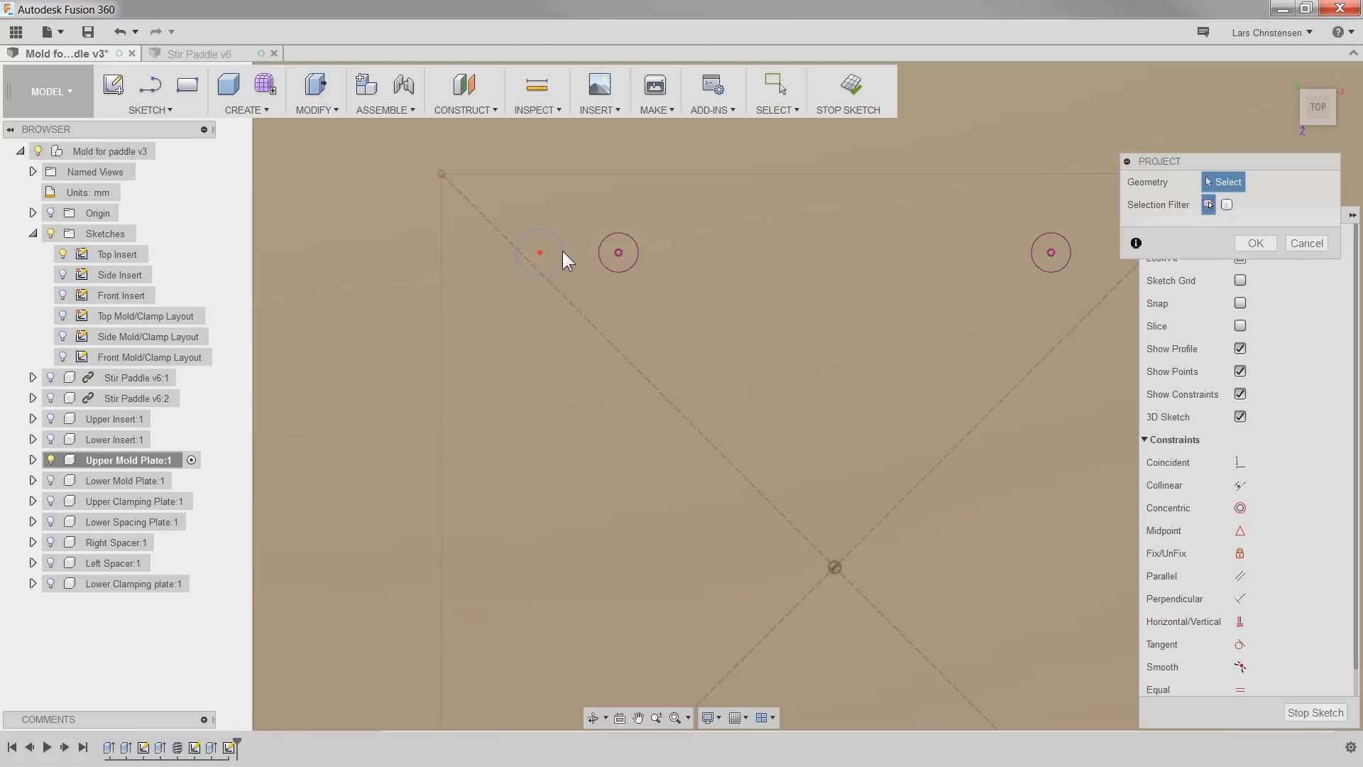
{"action": "left_click", "coordinate": [563, 250]}
{"action": "scroll", "coordinate": [405, 219], "scroll_direction": "down", "scroll_amount": 3}
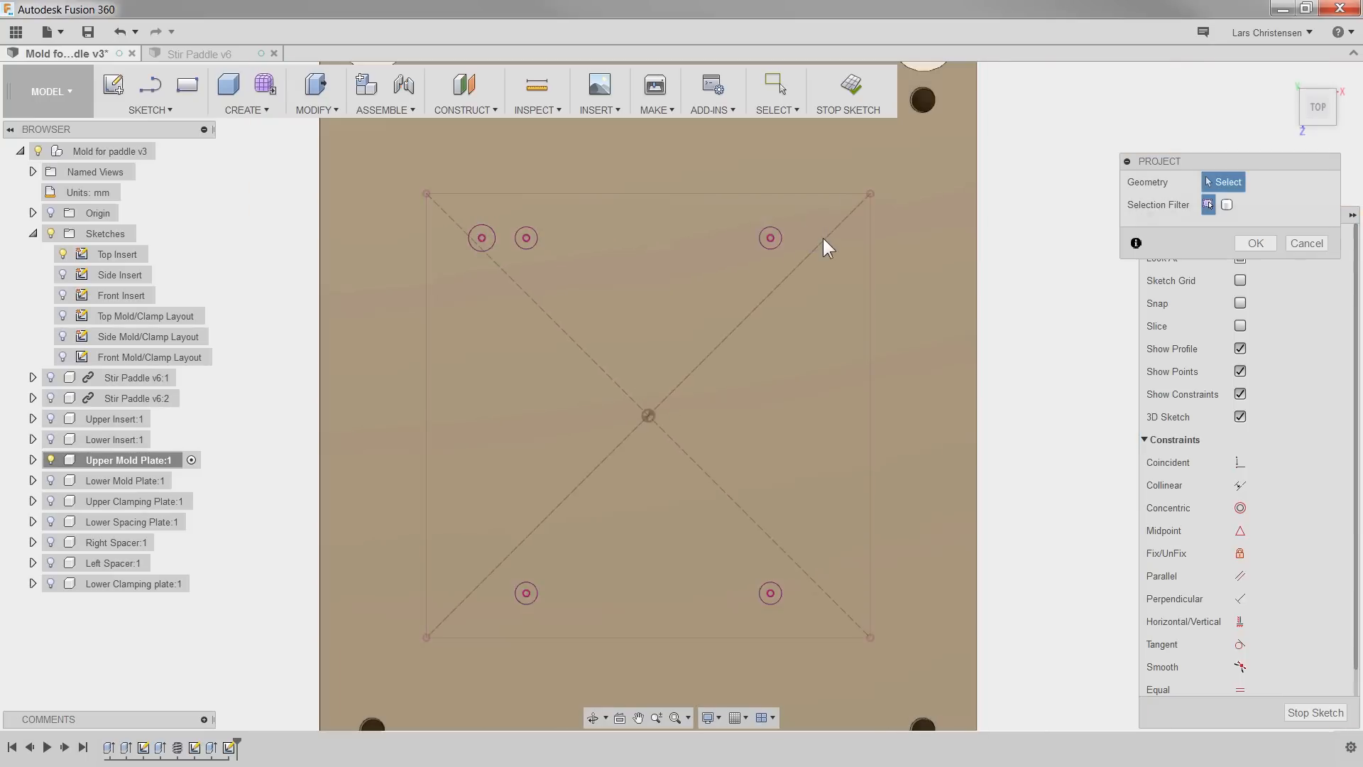
{"action": "scroll", "coordinate": [823, 237], "scroll_direction": "up", "scroll_amount": 1}
{"action": "left_click", "coordinate": [829, 253]}
{"action": "scroll", "coordinate": [725, 284], "scroll_direction": "down", "scroll_amount": 2}
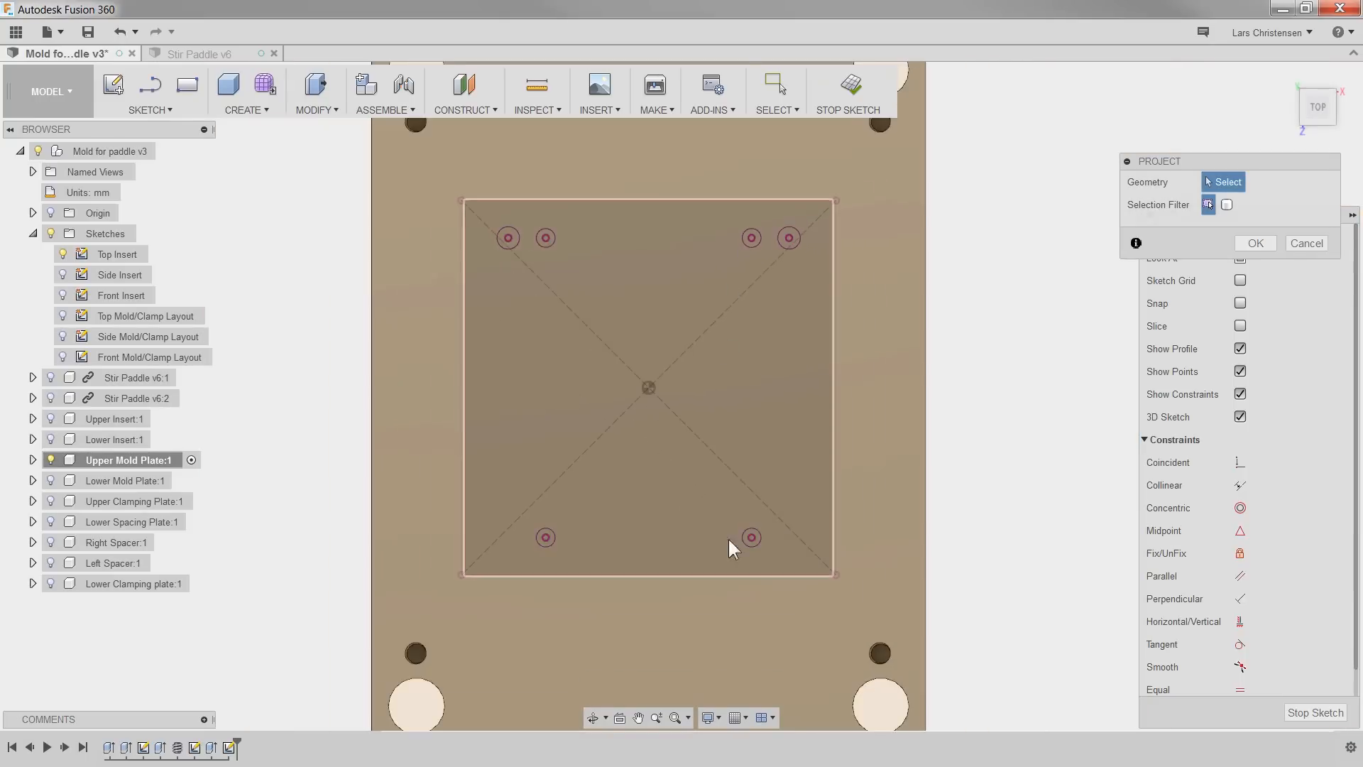
{"action": "scroll", "coordinate": [735, 547], "scroll_direction": "up", "scroll_amount": 4}
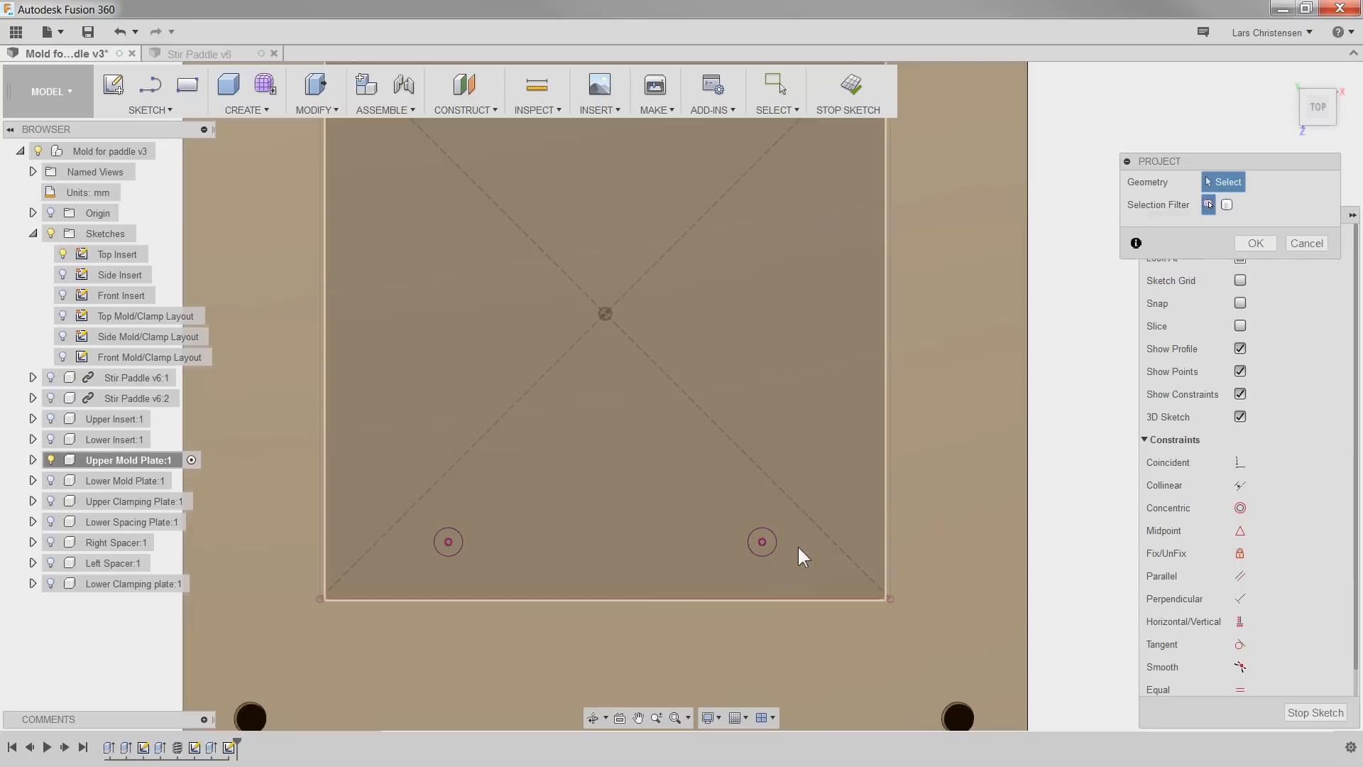
{"action": "left_click", "coordinate": [816, 556]}
{"action": "left_click", "coordinate": [391, 558]}
{"action": "scroll", "coordinate": [441, 613], "scroll_direction": "down", "scroll_amount": 3}
{"action": "scroll", "coordinate": [387, 192], "scroll_direction": "up", "scroll_amount": 2}
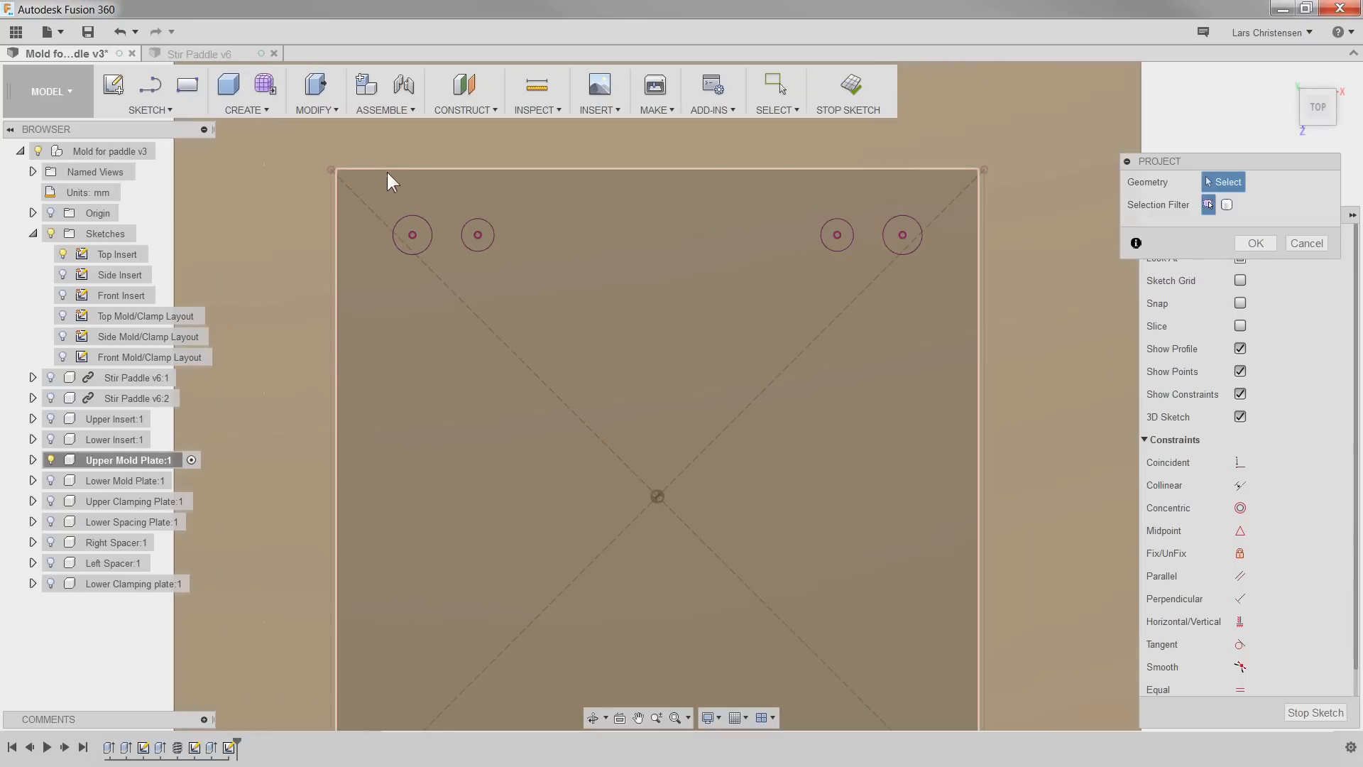
{"action": "key", "text": "o"}
{"action": "left_click", "coordinate": [433, 230]}
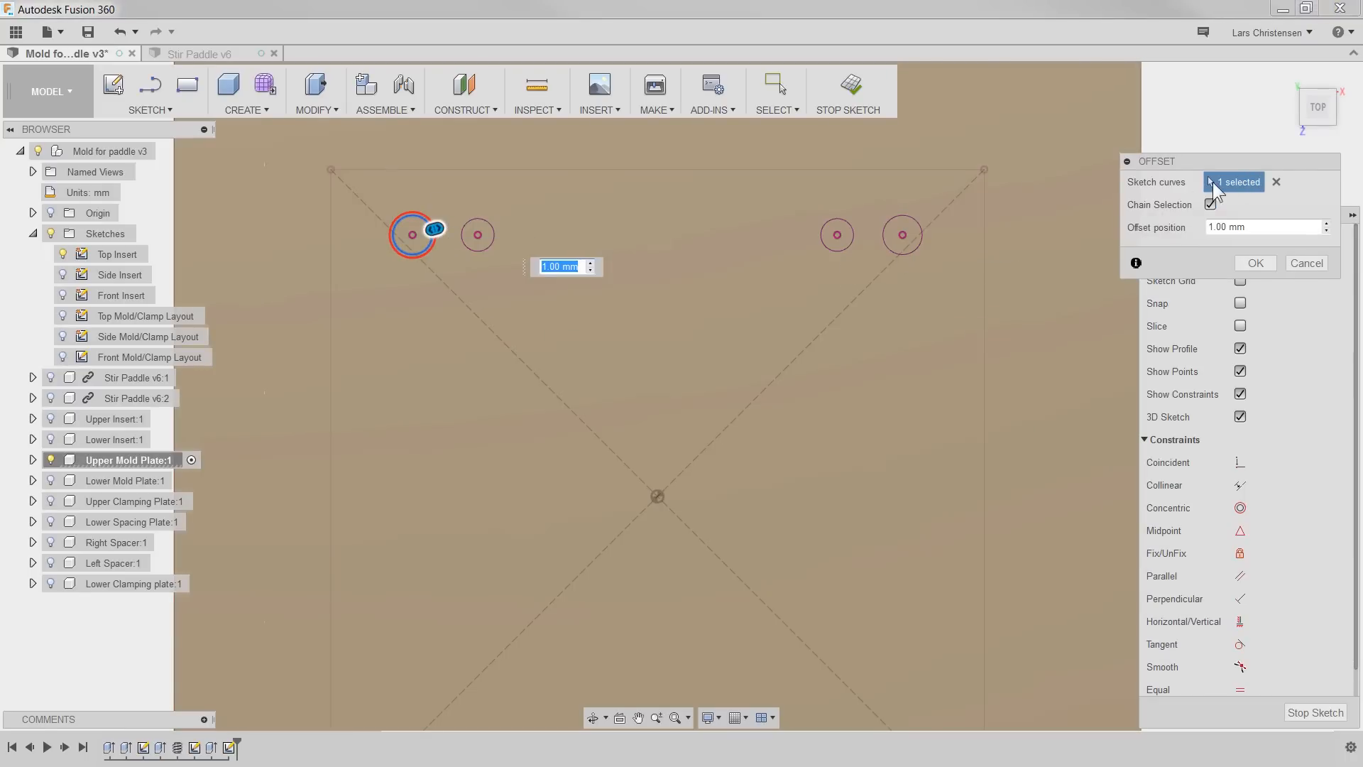
{"action": "left_click", "coordinate": [1305, 264]}
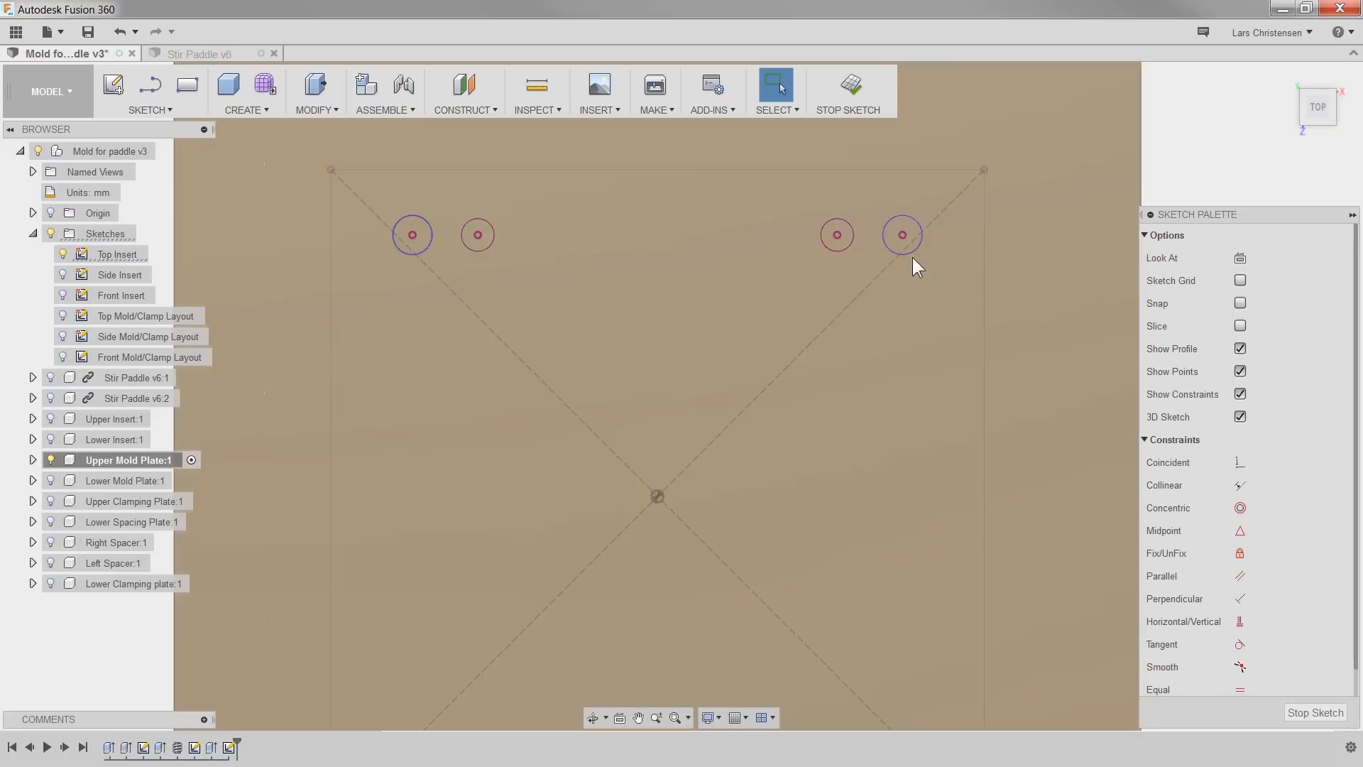
Step: Offset the two larger projected circles in the upper half of the plate outward by 1 mm, with chain selection off
{"action": "scroll", "coordinate": [724, 246], "scroll_direction": "down", "scroll_amount": 3}
{"action": "scroll", "coordinate": [768, 649], "scroll_direction": "up", "scroll_amount": 3}
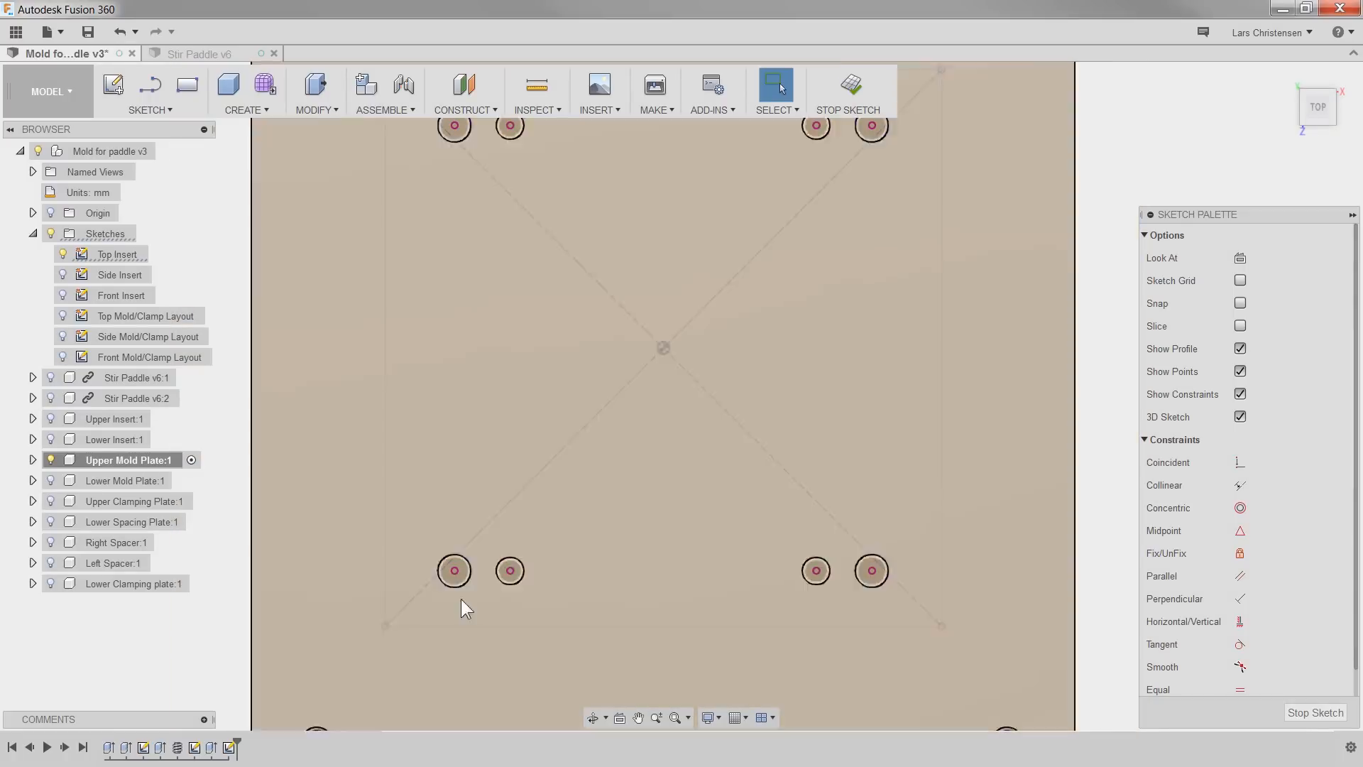
{"action": "scroll", "coordinate": [463, 596], "scroll_direction": "down", "scroll_amount": 3}
{"action": "scroll", "coordinate": [575, 313], "scroll_direction": "up", "scroll_amount": 2}
{"action": "key", "text": "o"}
{"action": "left_click", "coordinate": [810, 244]}
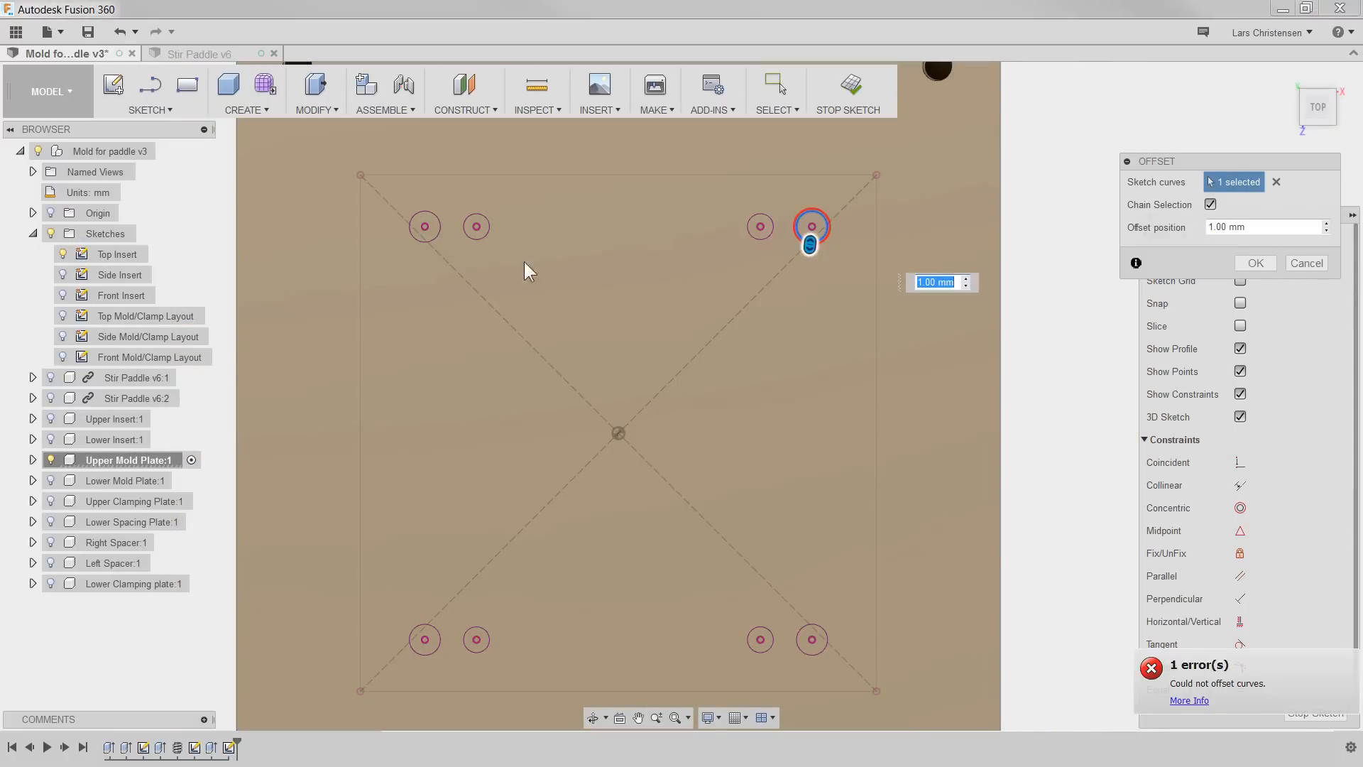
{"action": "left_click", "coordinate": [1210, 204]}
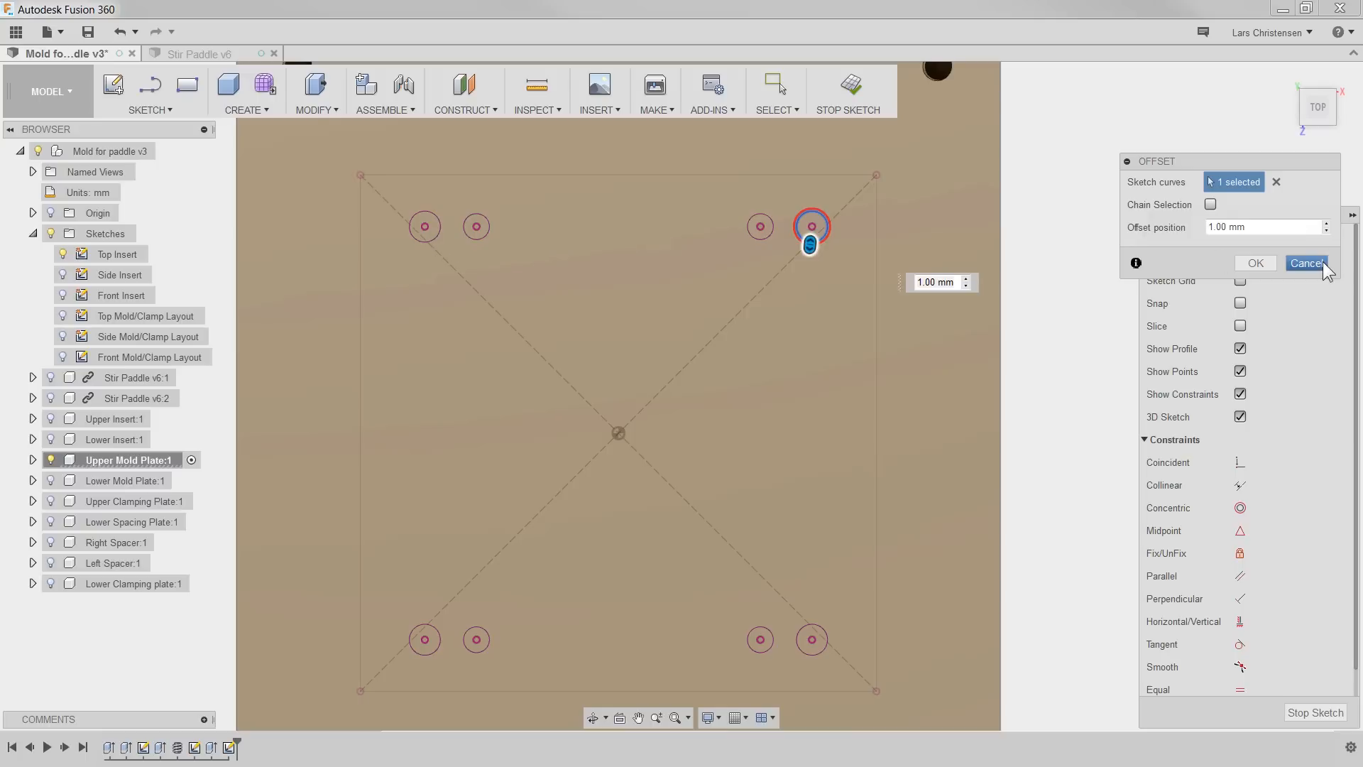
{"action": "left_click", "coordinate": [1256, 263]}
{"action": "key", "text": "o"}
{"action": "left_click", "coordinate": [424, 243]}
{"action": "key", "text": "Return"}
Step: Offset the two larger projected circles in the lower half of the plate outward by 1 mm
{"action": "right_click", "coordinate": [210, 632]}
{"action": "left_click", "coordinate": [210, 588]}
{"action": "left_click", "coordinate": [423, 655]}
{"action": "key", "text": "Return"}
{"action": "right_click", "coordinate": [1050, 555]}
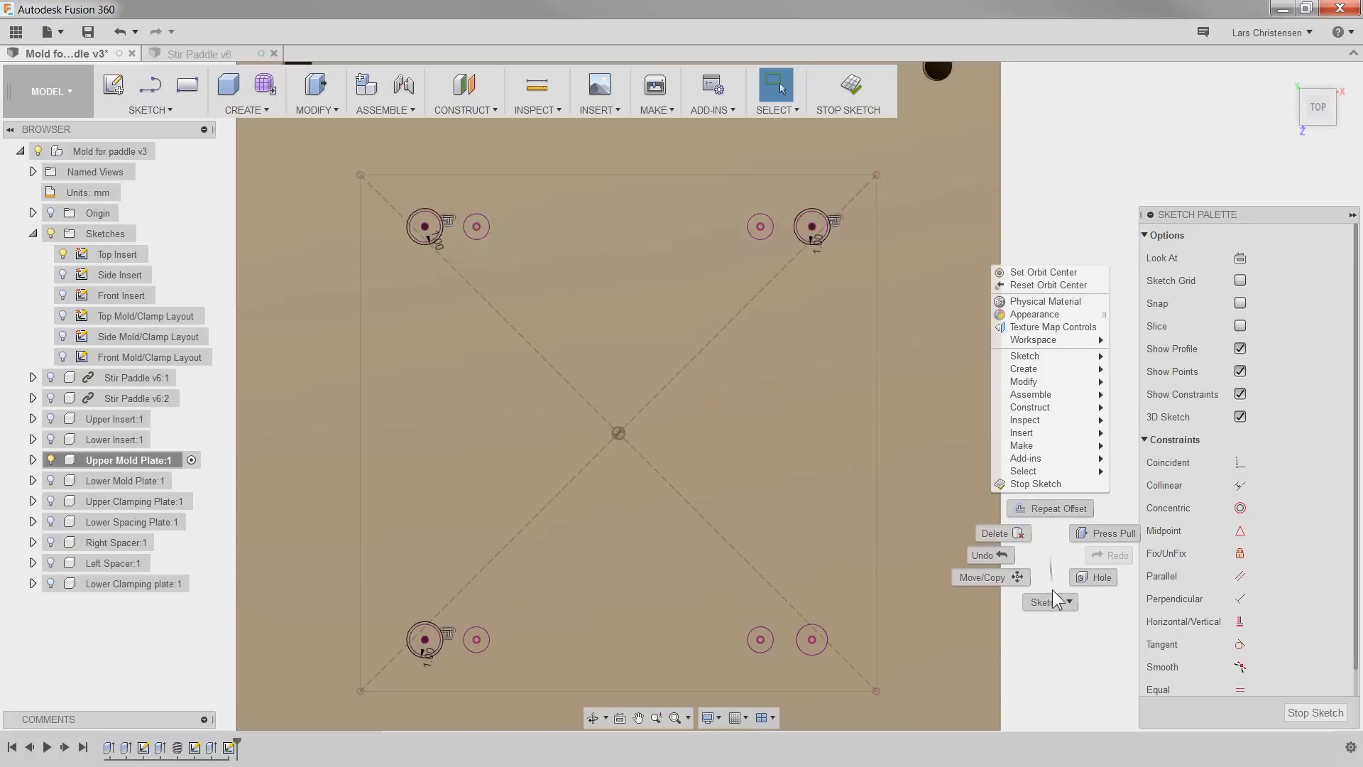
{"action": "left_click", "coordinate": [1051, 508]}
{"action": "left_click", "coordinate": [811, 653]}
{"action": "key", "text": "Return"}
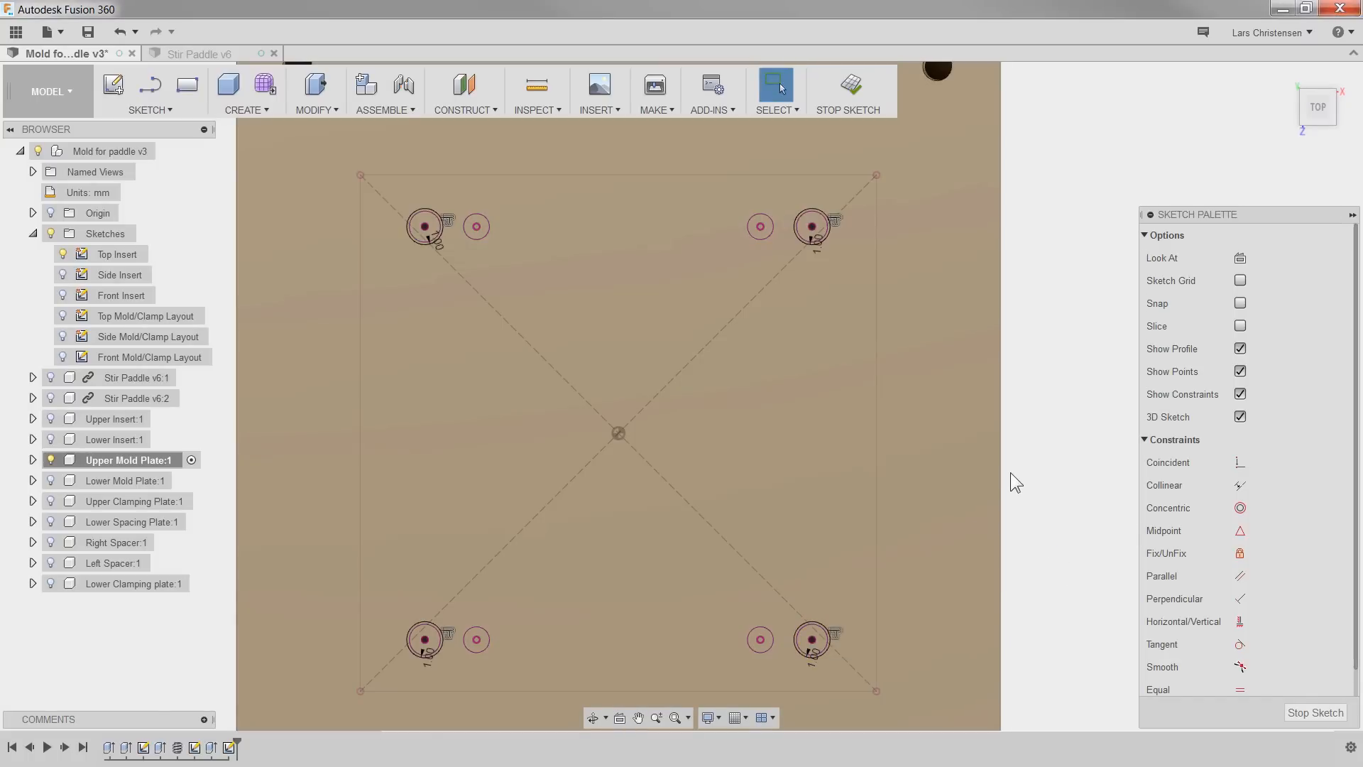
Step: Cut the four smaller circles and the four larger circles, including their offset rings, completely through the Upper Mold Plate with Press Pull
{"action": "key", "text": "q"}
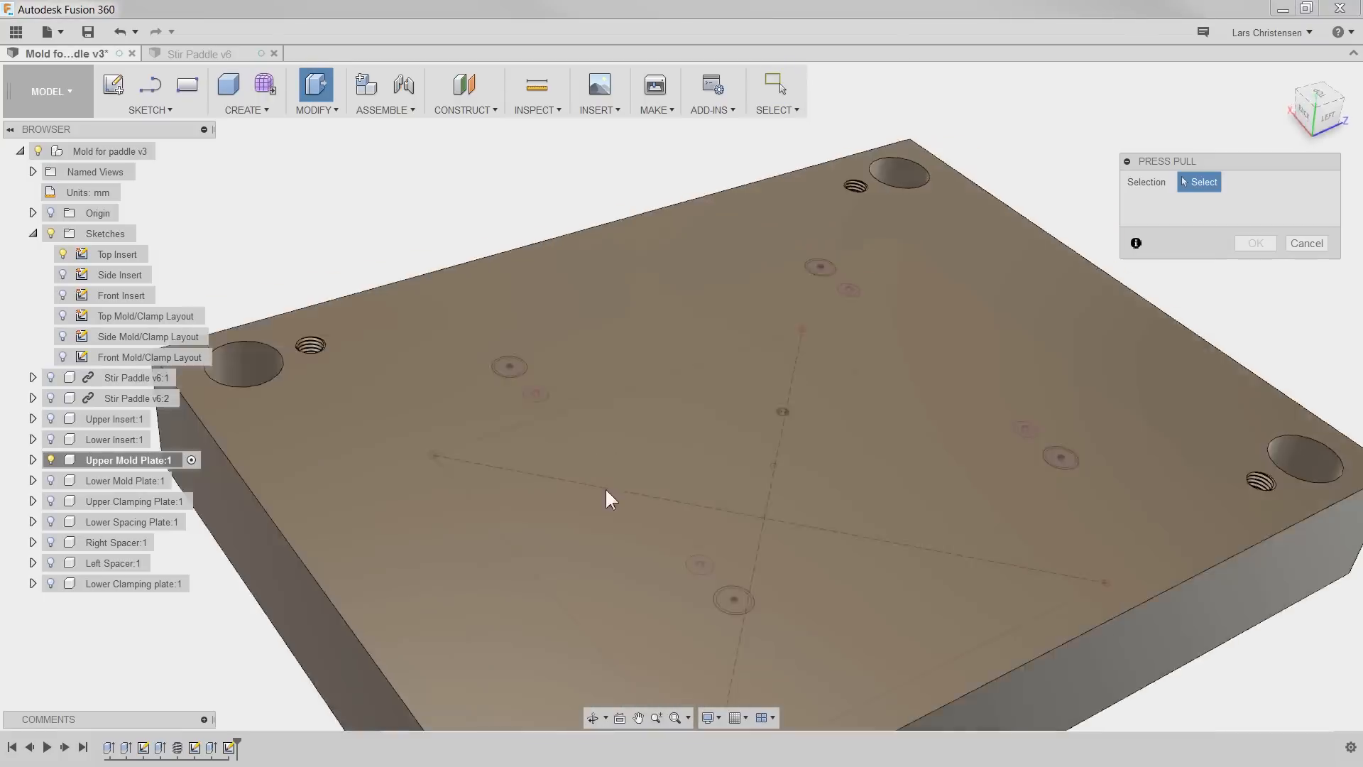
{"action": "scroll", "coordinate": [539, 395], "scroll_direction": "up", "scroll_amount": 3}
{"action": "middle_click_drag", "start_coordinate": [540, 394], "coordinate": [559, 506], "text": "shift"}
{"action": "left_click", "coordinate": [559, 506]}
{"action": "left_click", "coordinate": [470, 471]}
{"action": "left_click", "coordinate": [506, 465]}
{"action": "scroll", "coordinate": [740, 398], "scroll_direction": "down", "scroll_amount": 2}
{"action": "scroll", "coordinate": [881, 159], "scroll_direction": "up", "scroll_amount": 4}
{"action": "left_click", "coordinate": [795, 291]}
{"action": "left_click", "coordinate": [822, 307]}
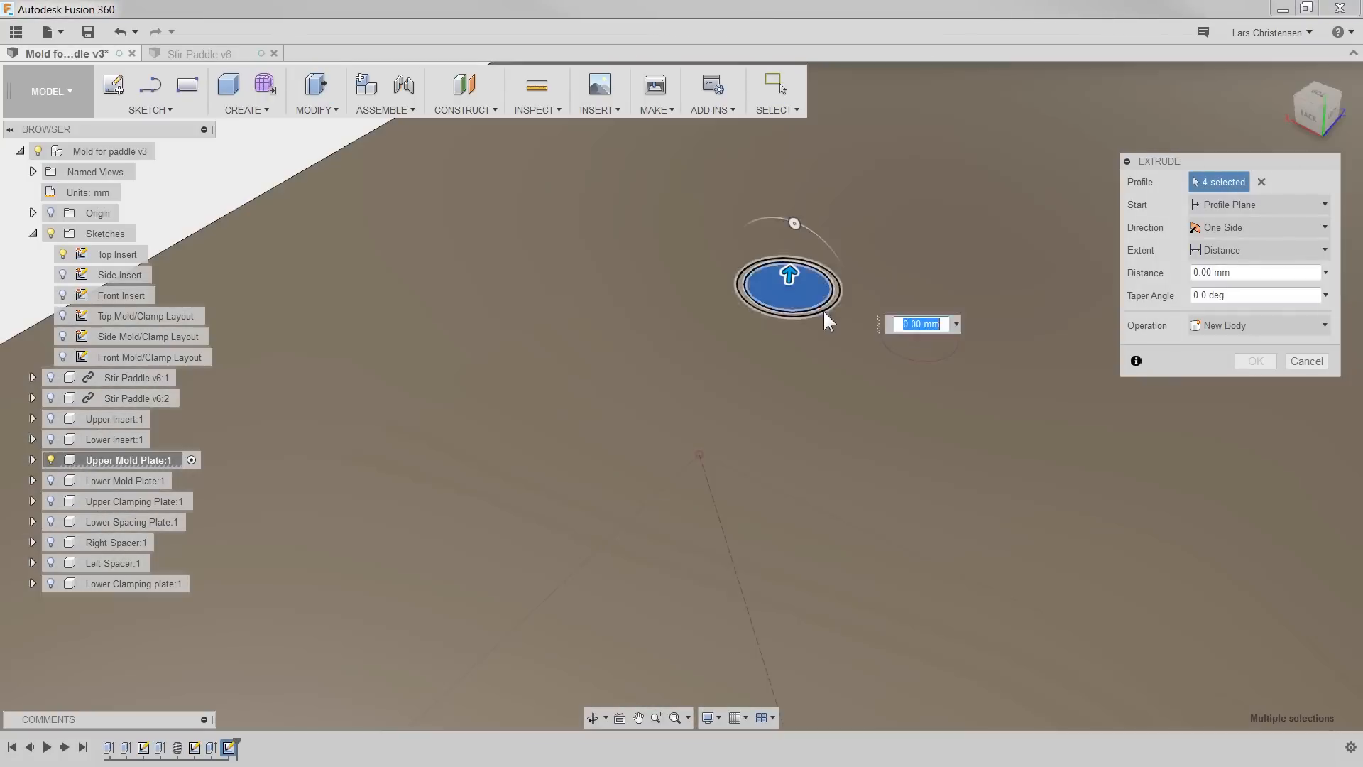
{"action": "left_click", "coordinate": [920, 343]}
{"action": "scroll", "coordinate": [436, 326], "scroll_direction": "down", "scroll_amount": 3}
{"action": "scroll", "coordinate": [954, 496], "scroll_direction": "up", "scroll_amount": 3}
{"action": "left_click", "coordinate": [955, 495]}
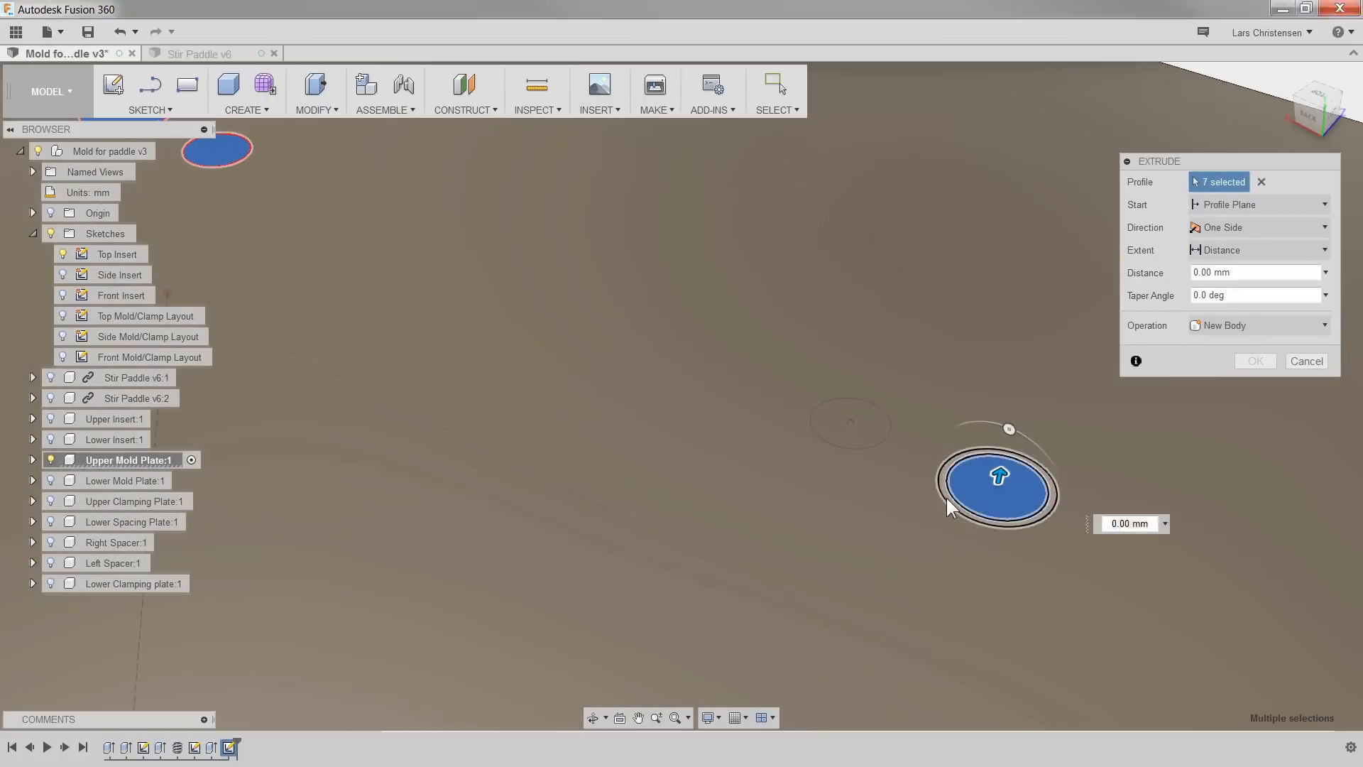
{"action": "left_click", "coordinate": [946, 499]}
{"action": "left_click", "coordinate": [850, 423]}
{"action": "scroll", "coordinate": [717, 305], "scroll_direction": "down", "scroll_amount": 3}
{"action": "scroll", "coordinate": [1051, 131], "scroll_direction": "up", "scroll_amount": 5}
{"action": "left_click", "coordinate": [703, 360]}
{"action": "left_click", "coordinate": [672, 333]}
{"action": "left_click", "coordinate": [550, 247]}
{"action": "scroll", "coordinate": [852, 202], "scroll_direction": "down", "scroll_amount": 5}
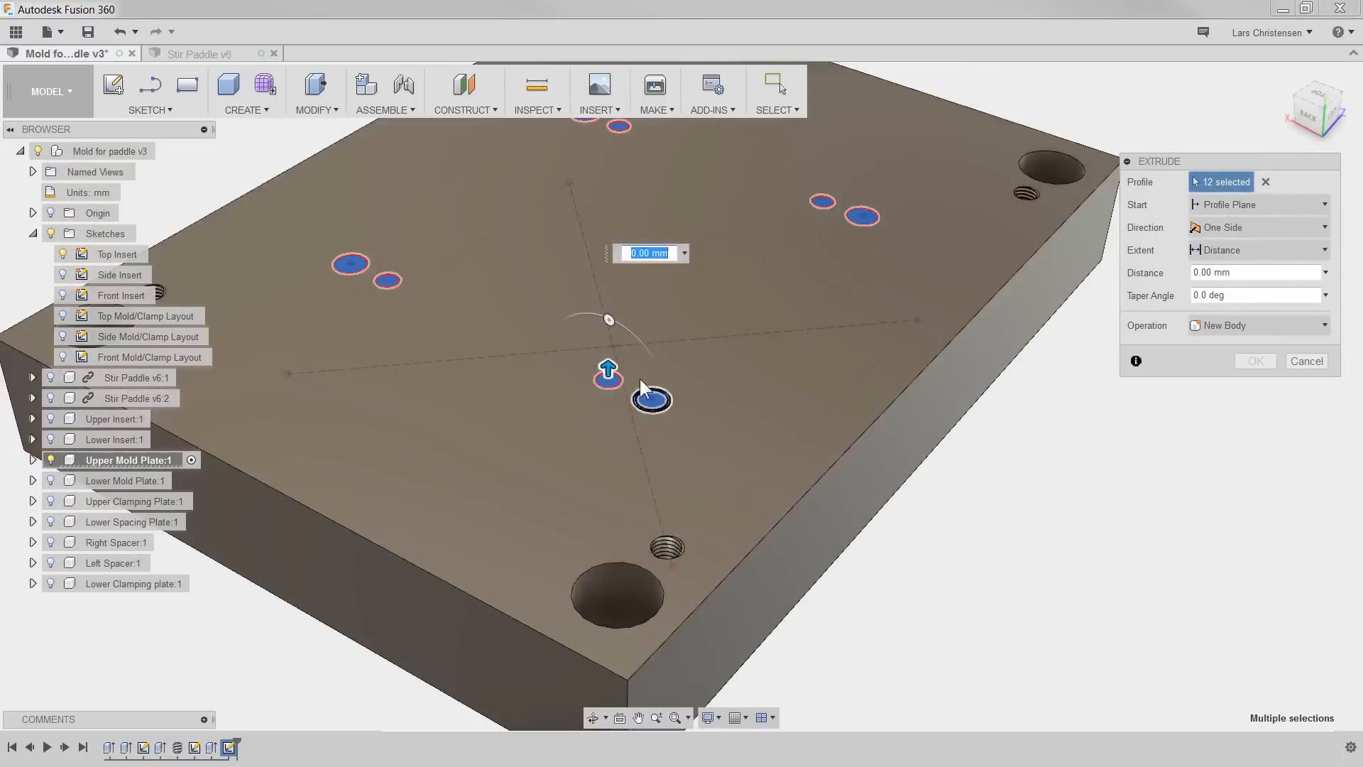
{"action": "left_click_drag", "start_coordinate": [608, 369], "coordinate": [608, 427]}
{"action": "left_click", "coordinate": [1258, 250]}
{"action": "left_click", "coordinate": [1239, 309]}
{"action": "left_click", "coordinate": [1253, 383]}
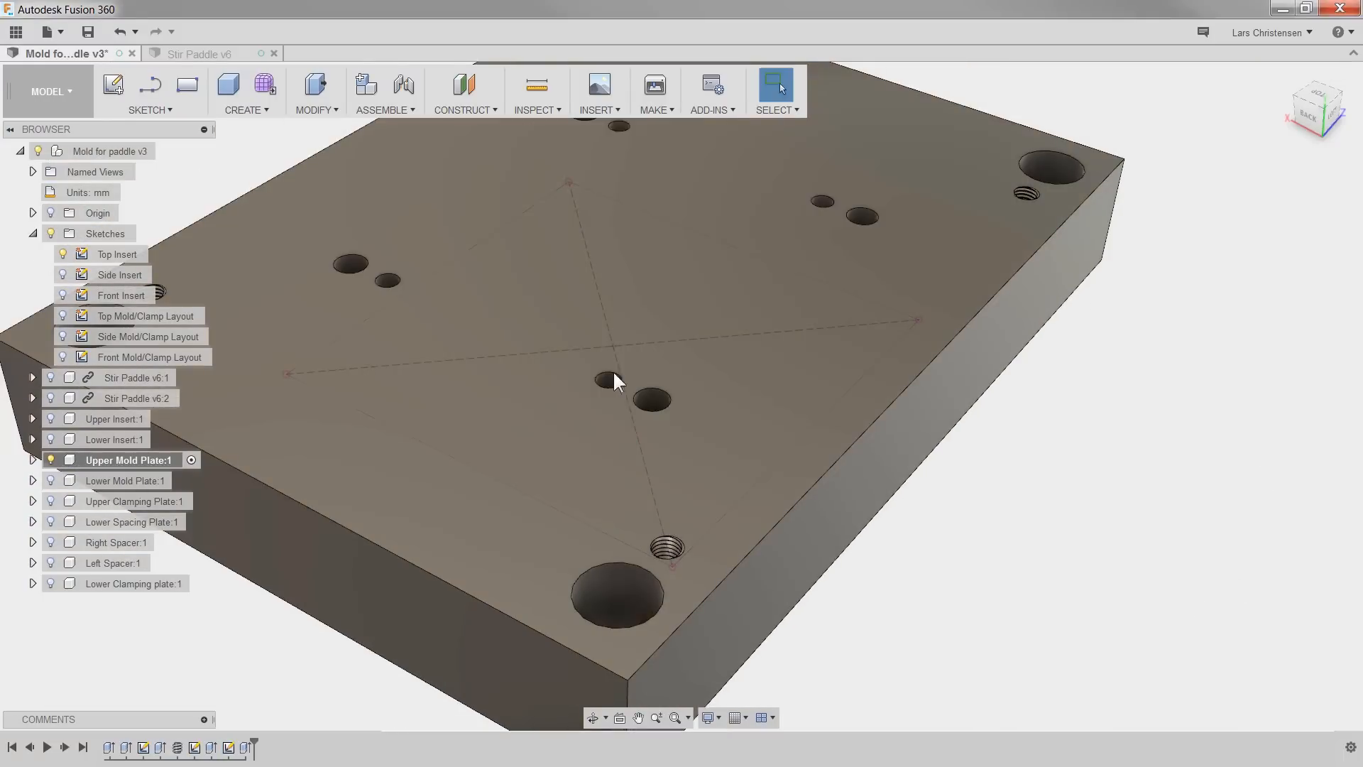
Step: Hide the layout sketches and open the new sketch on the plate's top face for editing
{"action": "left_click", "coordinate": [51, 233]}
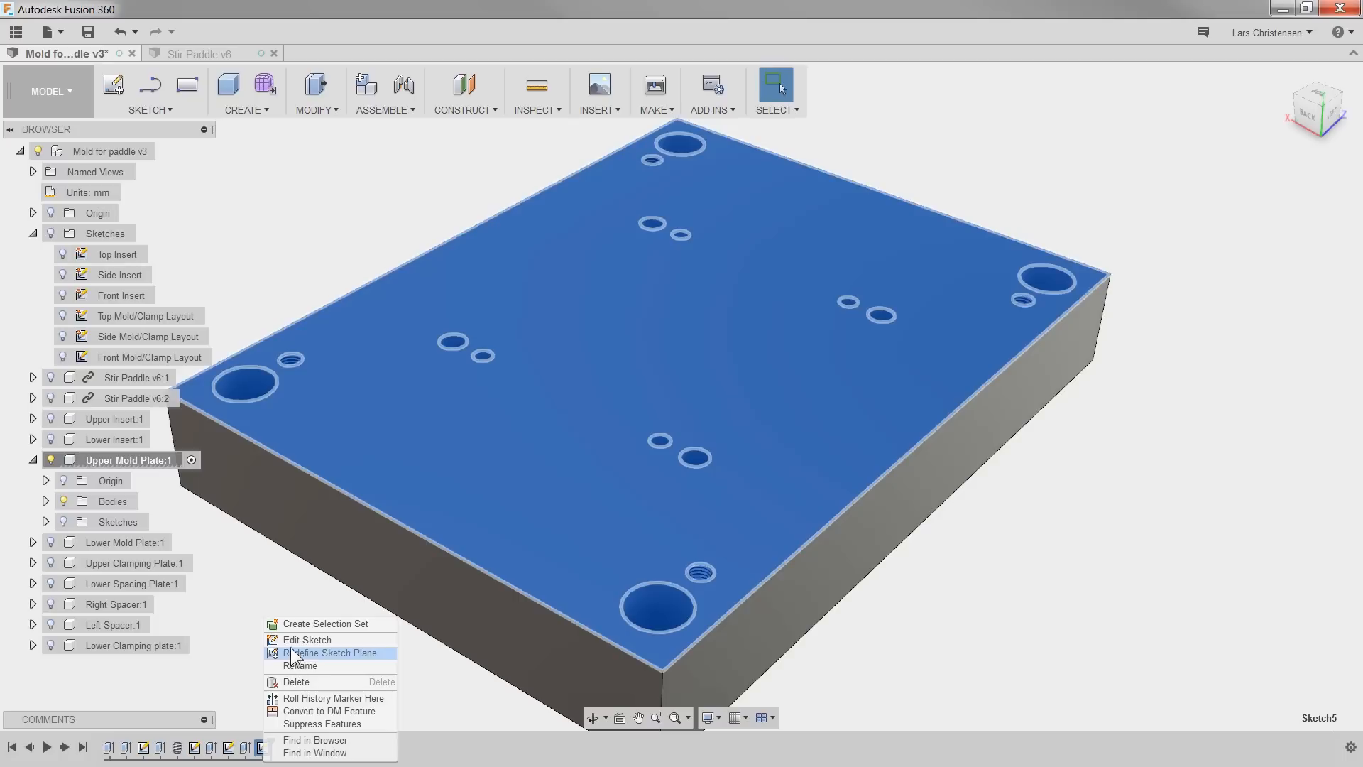
{"action": "left_click", "coordinate": [291, 642]}
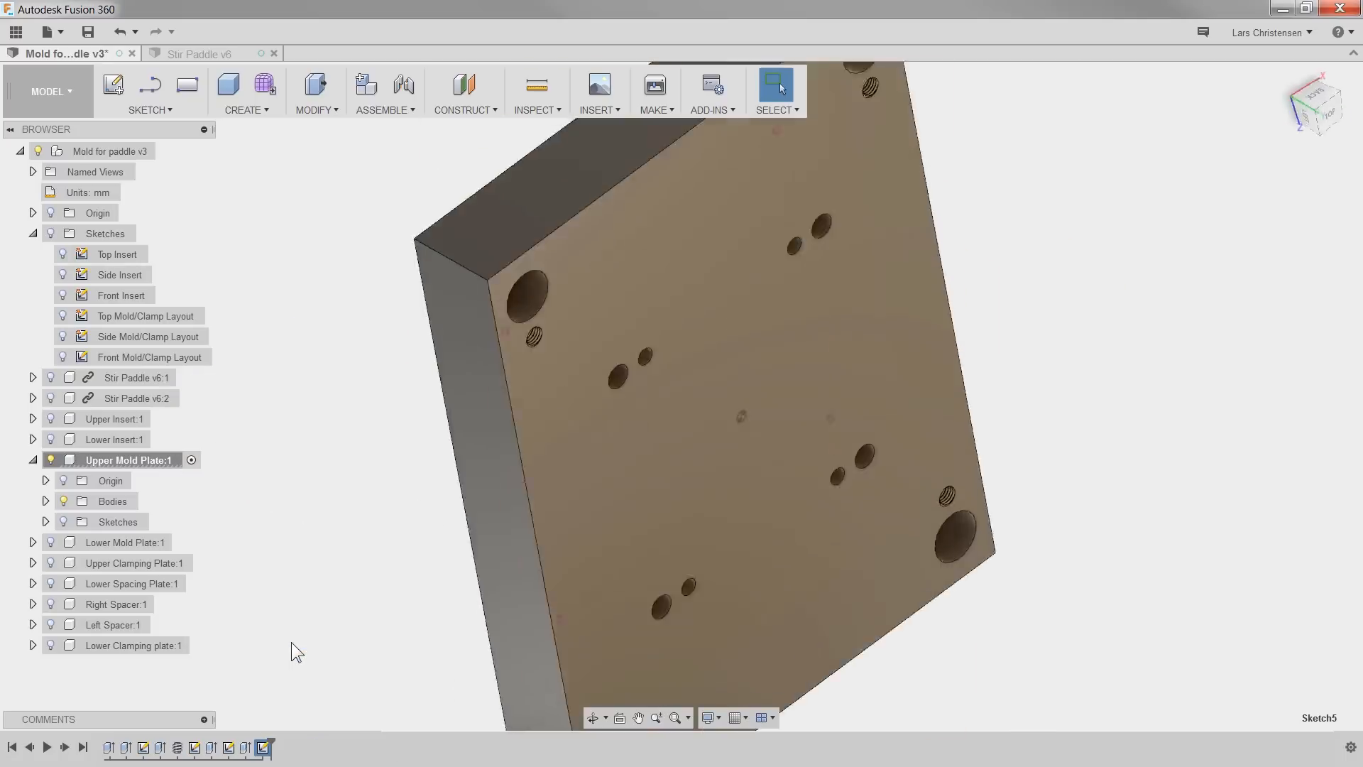
{"action": "scroll", "coordinate": [577, 474], "scroll_direction": "down", "scroll_amount": 1}
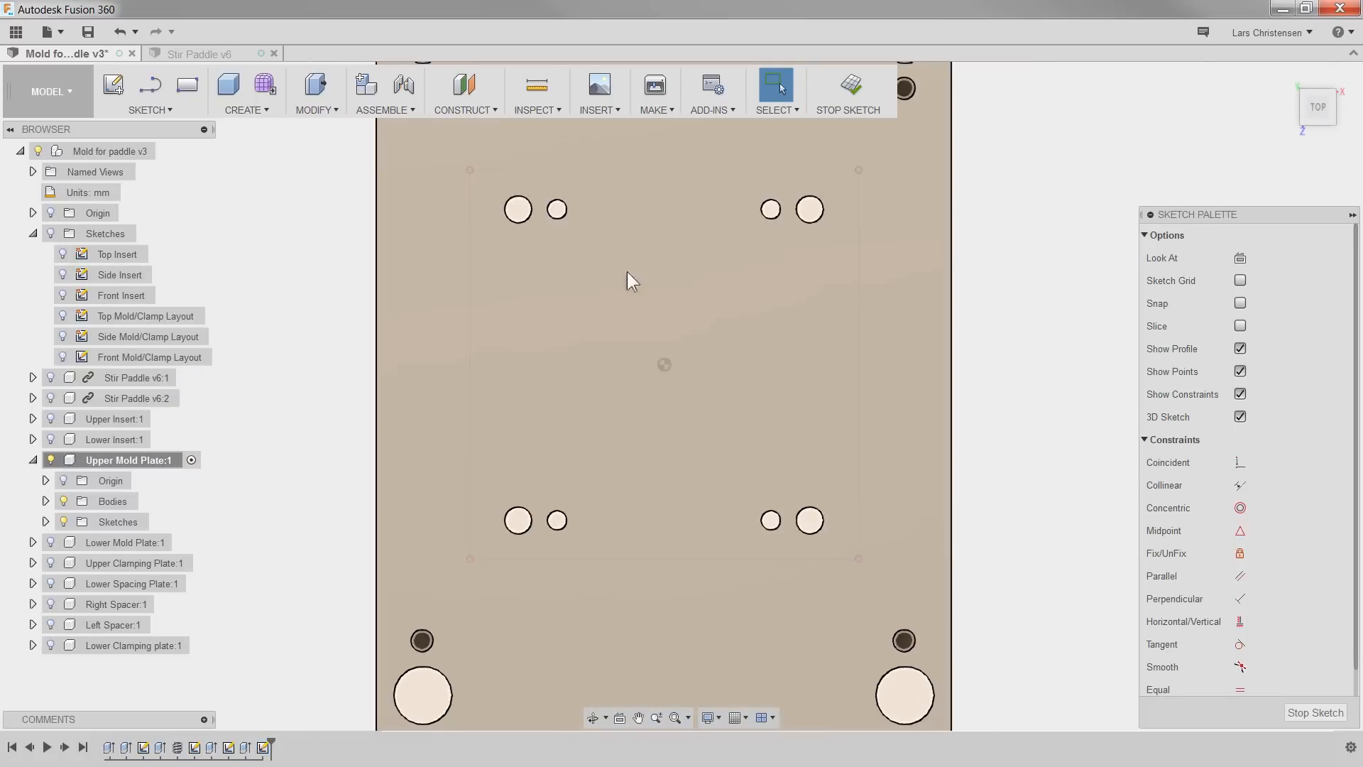
{"action": "scroll", "coordinate": [616, 249], "scroll_direction": "up", "scroll_amount": 1}
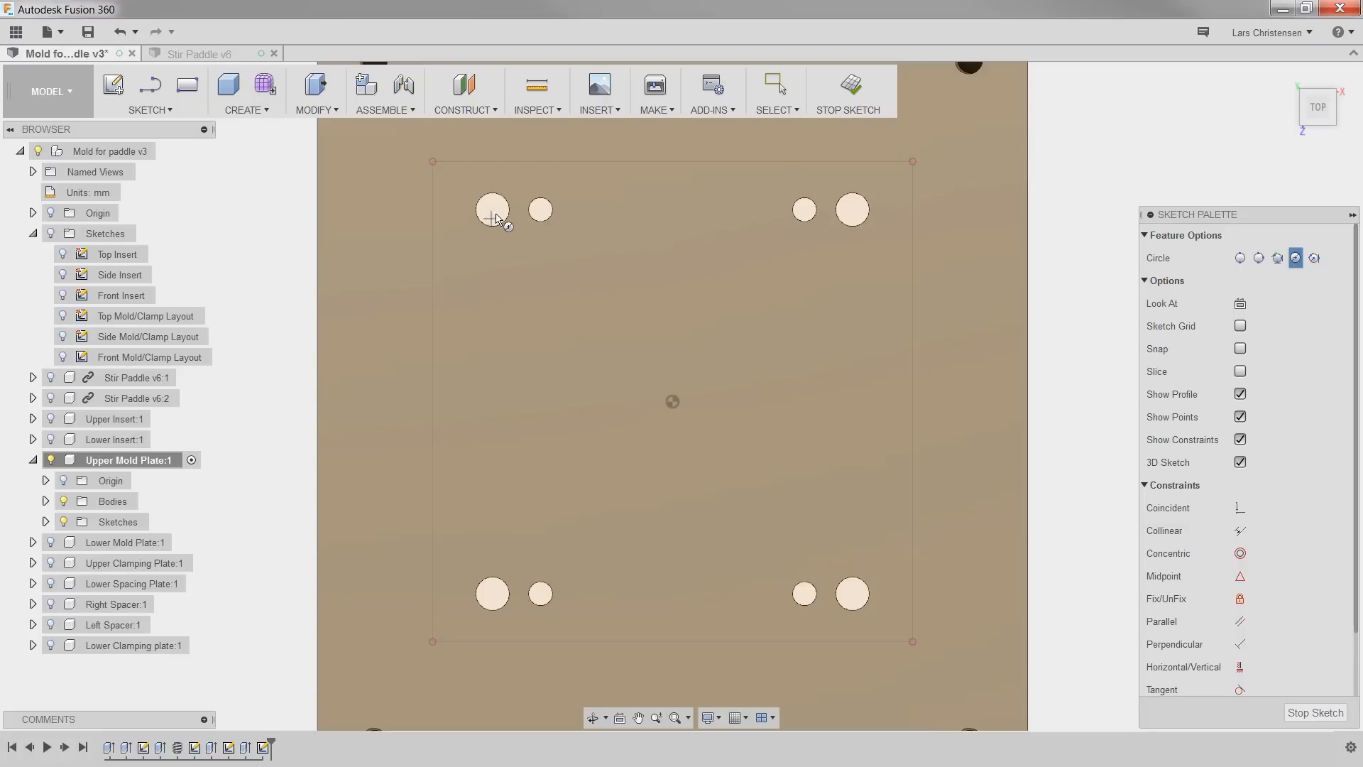
Step: Sketch a 19.5 mm circle centred on the upper-left large hole and freehand circles centred on the other three large holes
{"action": "left_click", "coordinate": [492, 210]}
{"action": "type", "text": "19.5"}
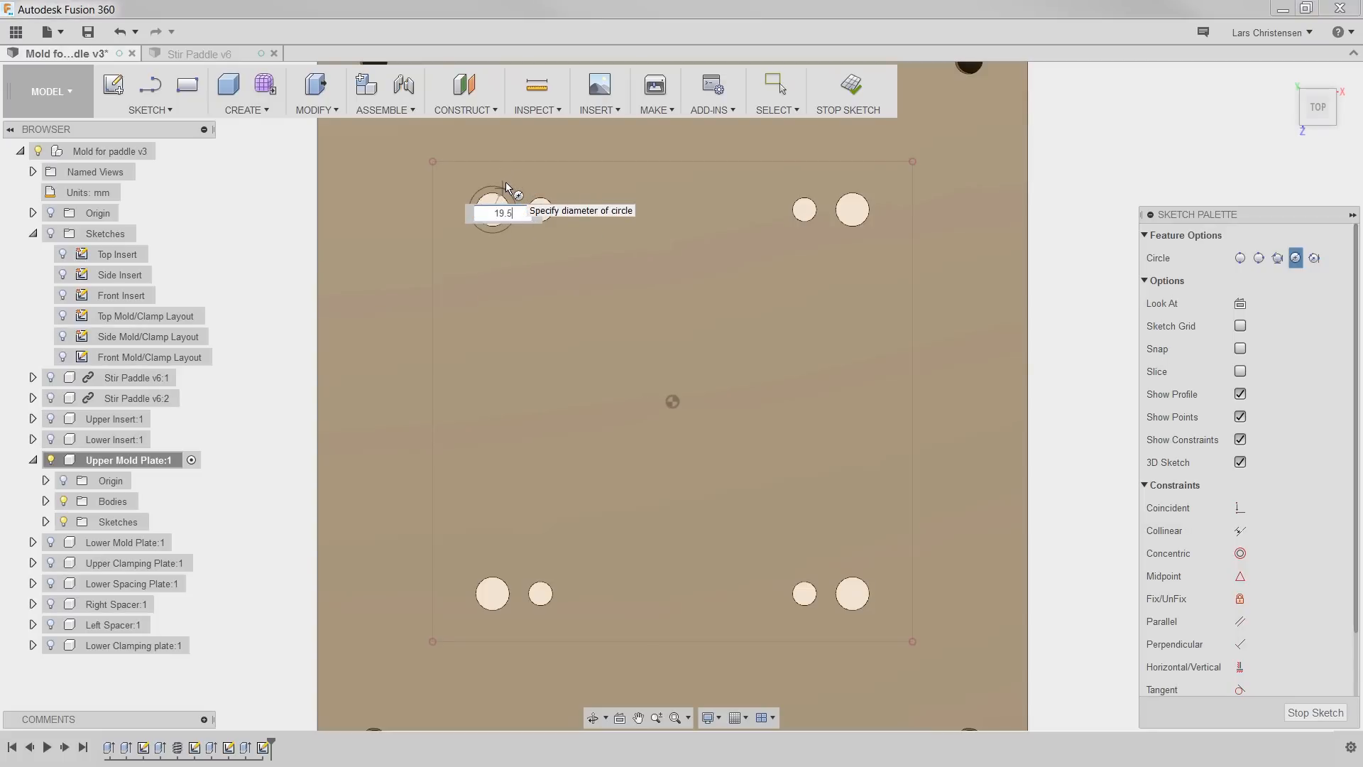
{"action": "key", "text": "Return"}
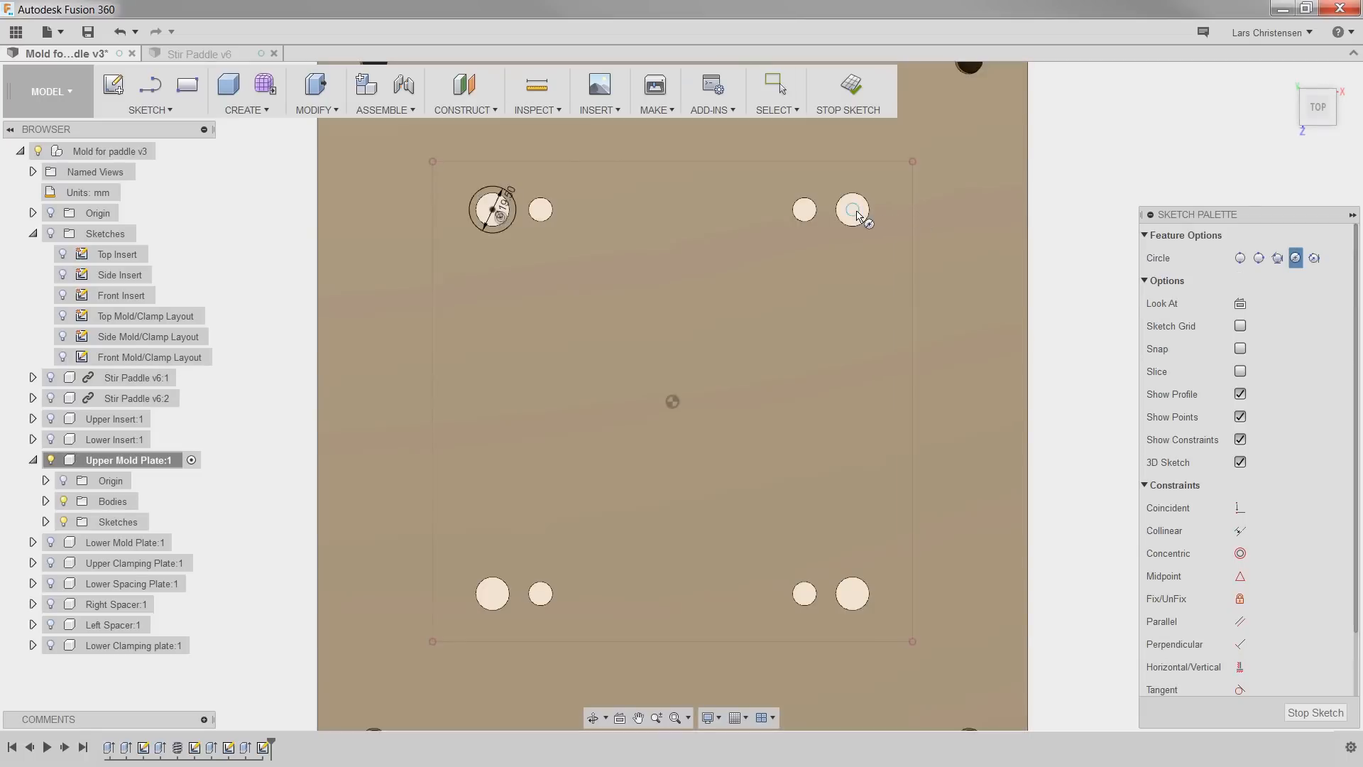
{"action": "left_click", "coordinate": [853, 210]}
{"action": "left_click", "coordinate": [853, 594]}
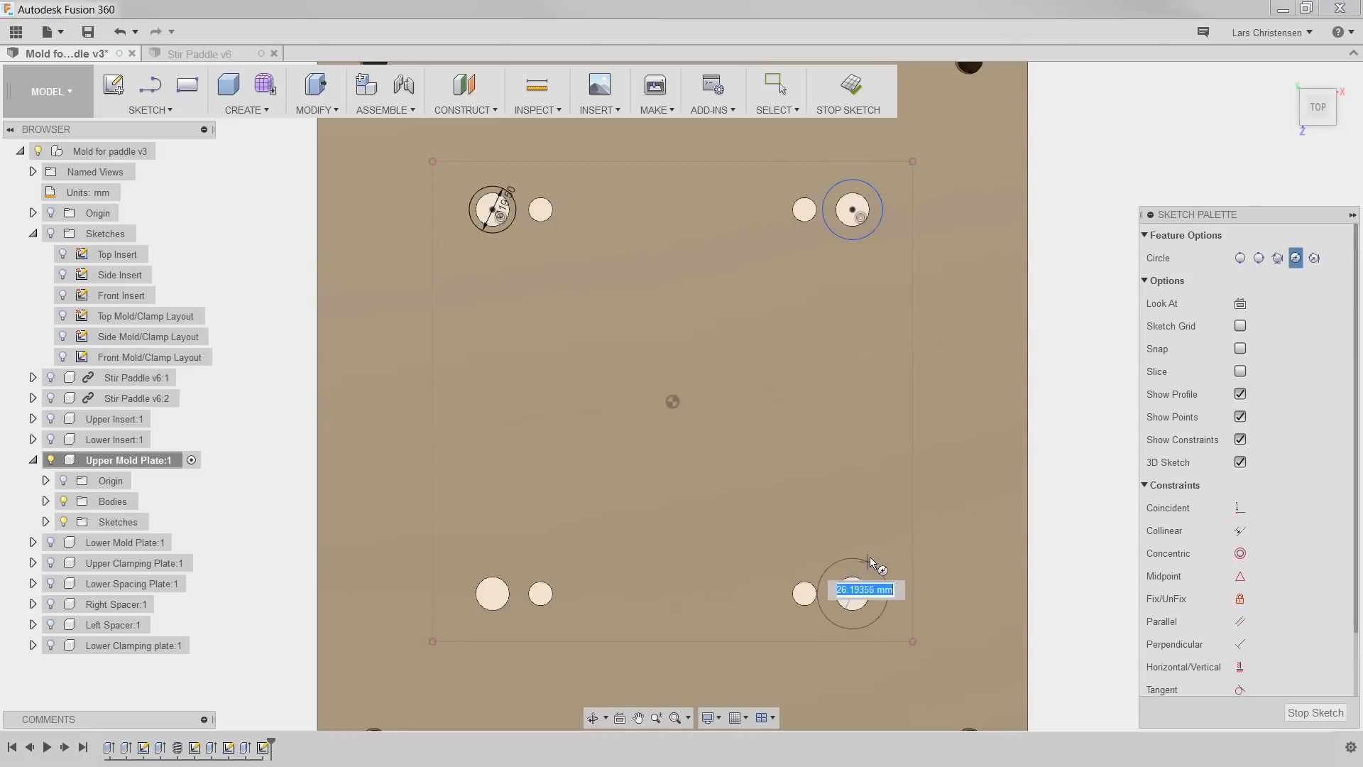
{"action": "left_click", "coordinate": [492, 593]}
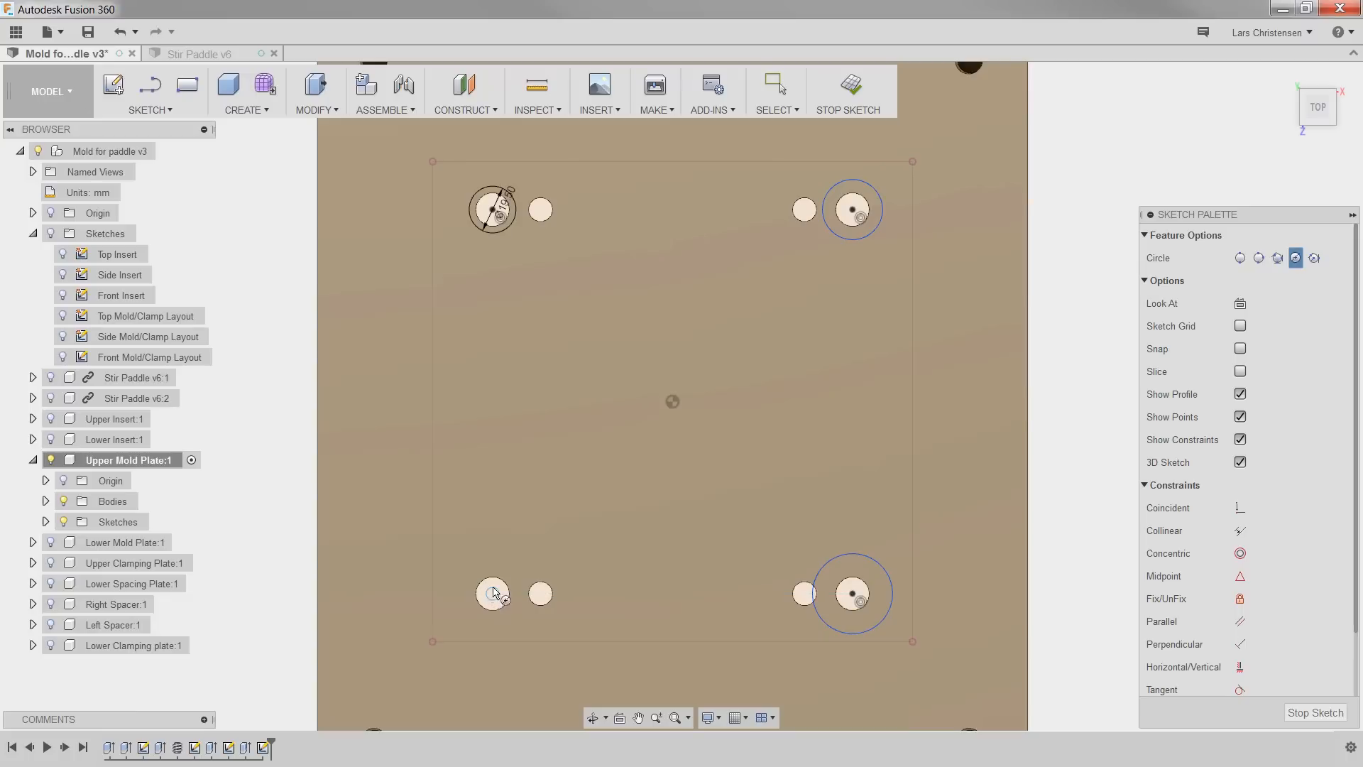
{"action": "left_click", "coordinate": [508, 566]}
Step: Make the three freehand circles equal in size to the 19.5 mm circle using Equal constraints
{"action": "scroll", "coordinate": [1270, 624], "scroll_direction": "down", "scroll_amount": 2}
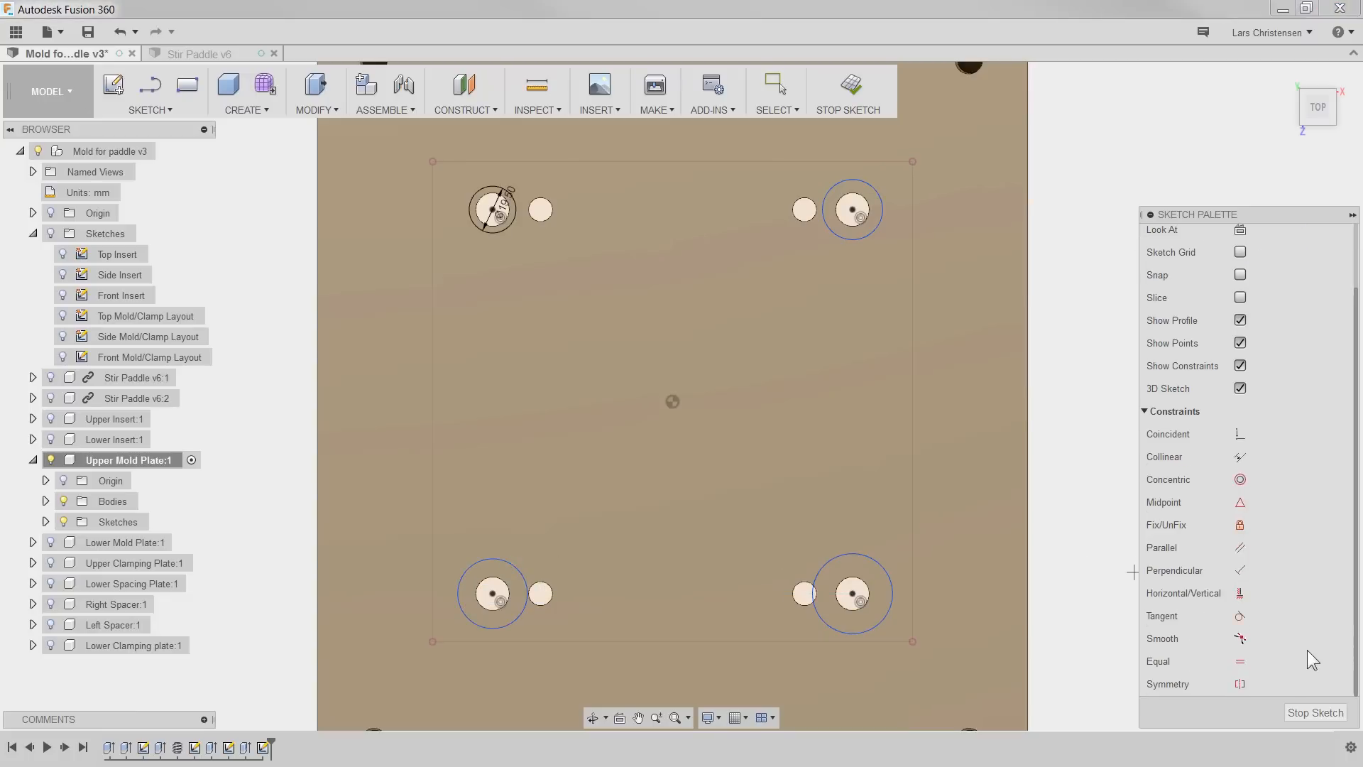
{"action": "left_click", "coordinate": [1239, 661]}
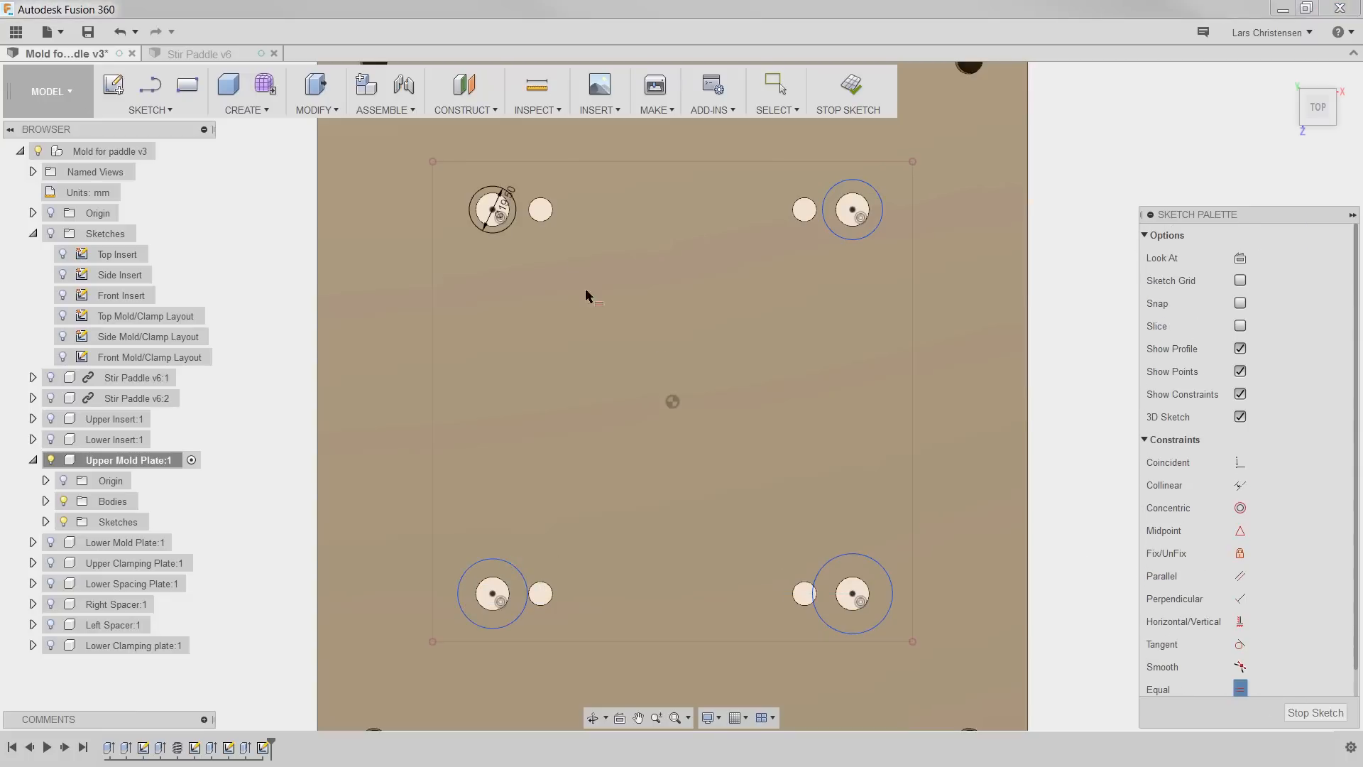
{"action": "left_click", "coordinate": [508, 235]}
{"action": "left_click", "coordinate": [845, 237]}
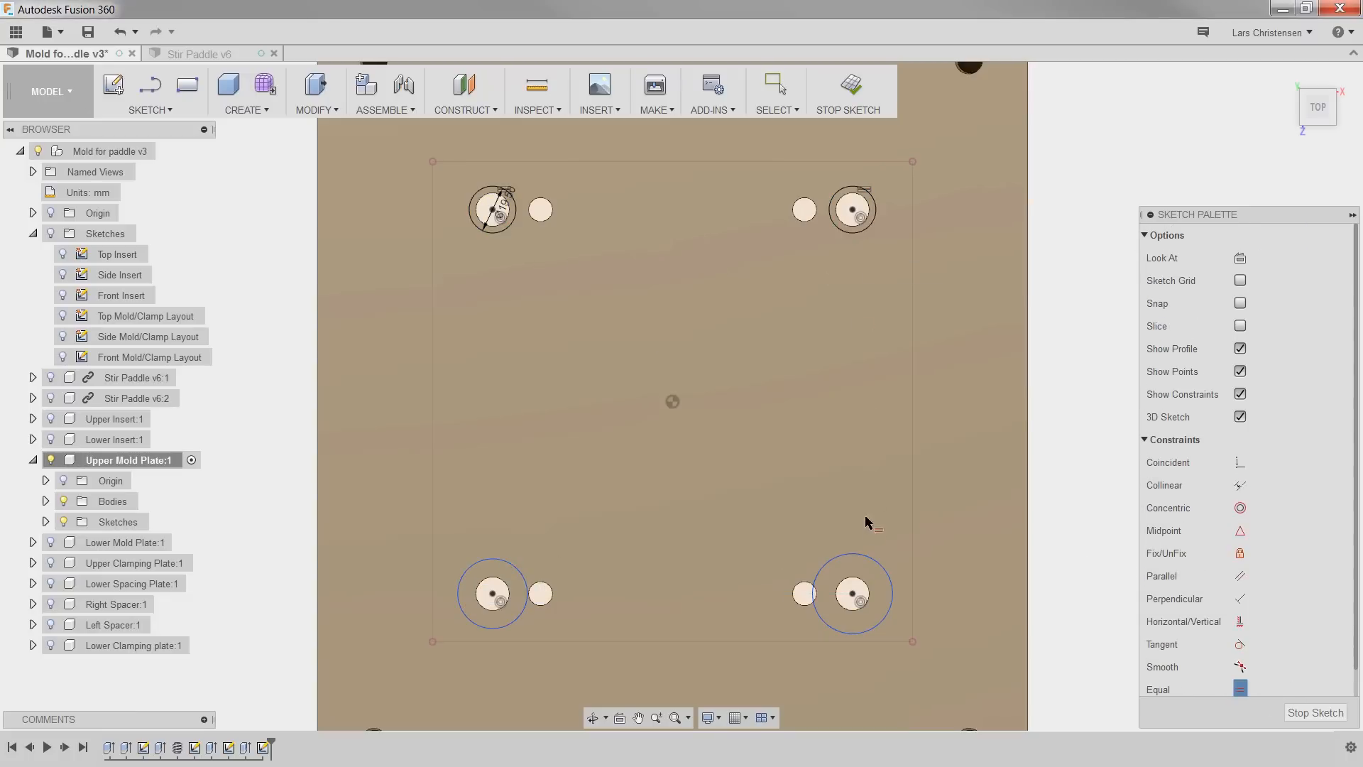
{"action": "left_click", "coordinate": [866, 553]}
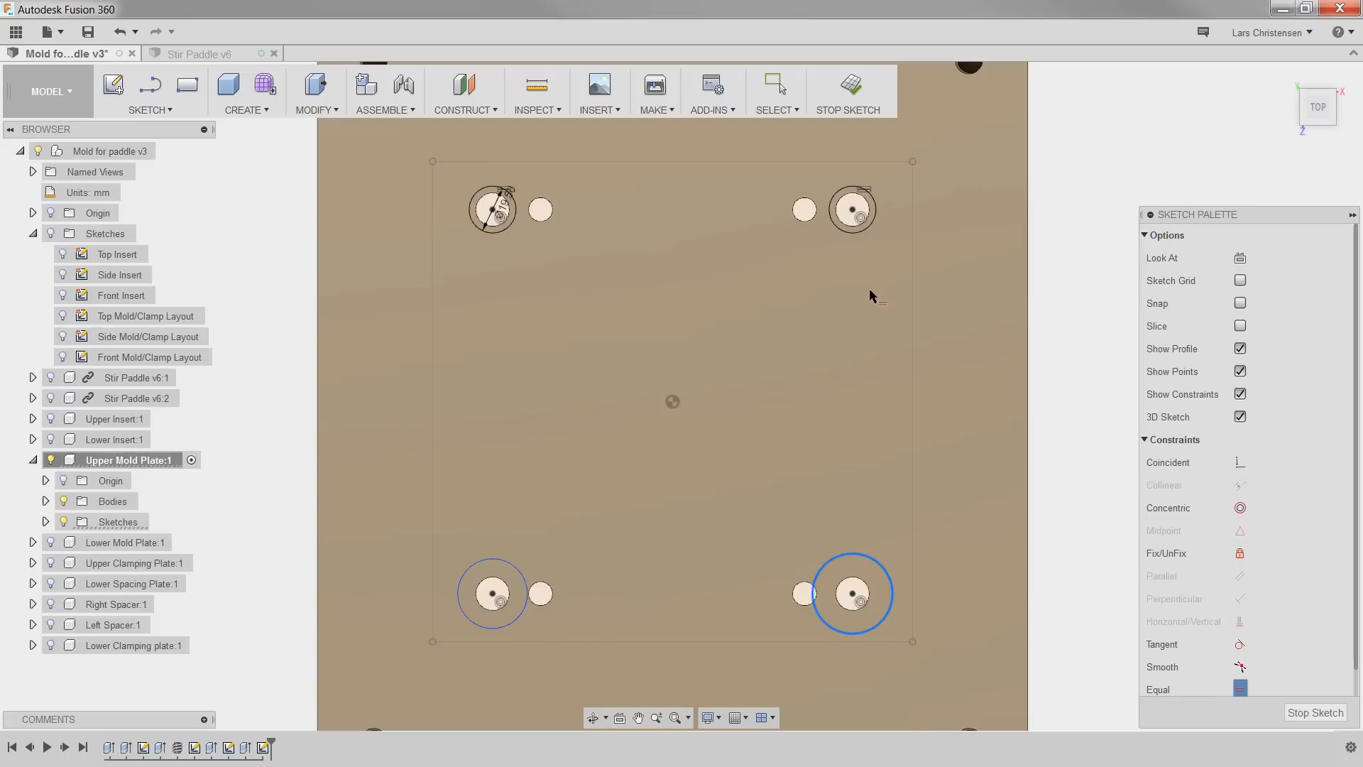
{"action": "left_click", "coordinate": [858, 235]}
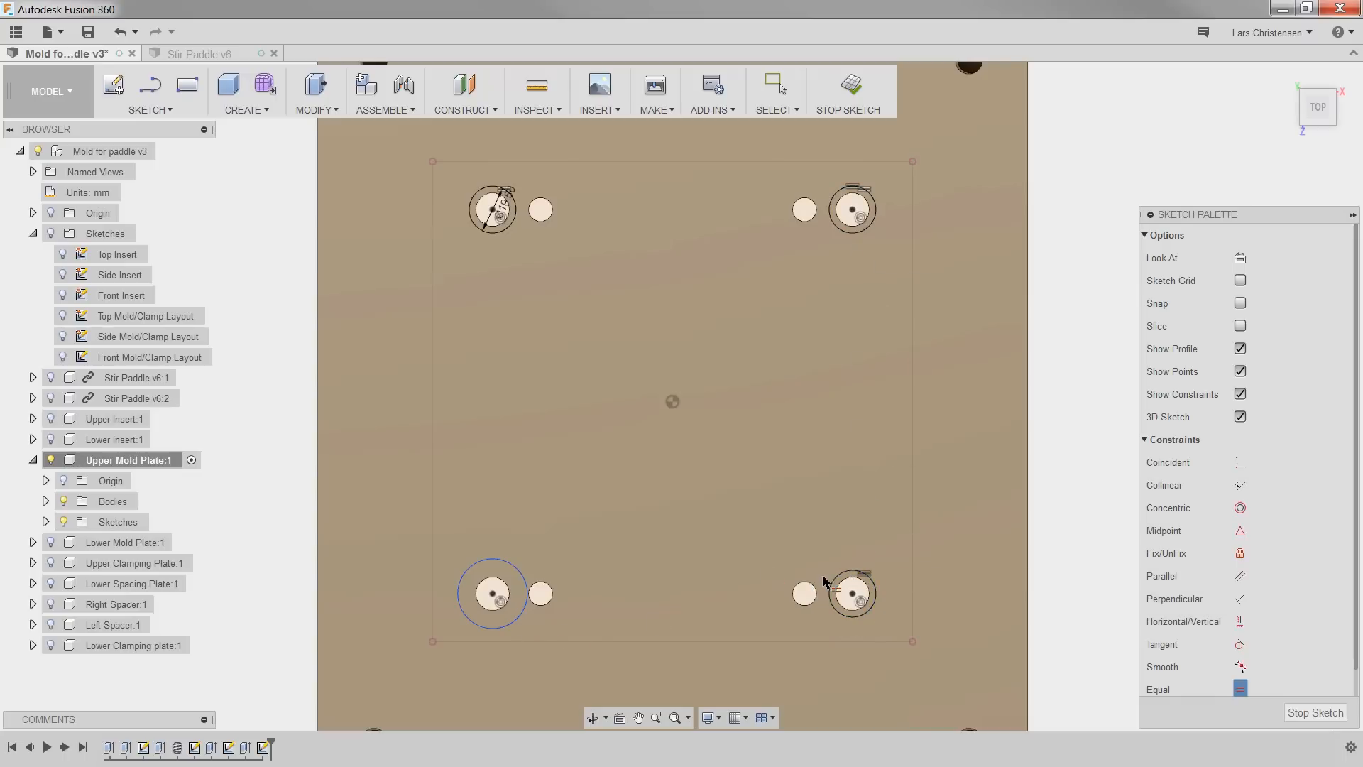
{"action": "left_click", "coordinate": [517, 568]}
Step: Cut the four ring profiles around the large holes 12 mm deep with Press Pull and hide the plate's sketches
{"action": "key", "text": "q"}
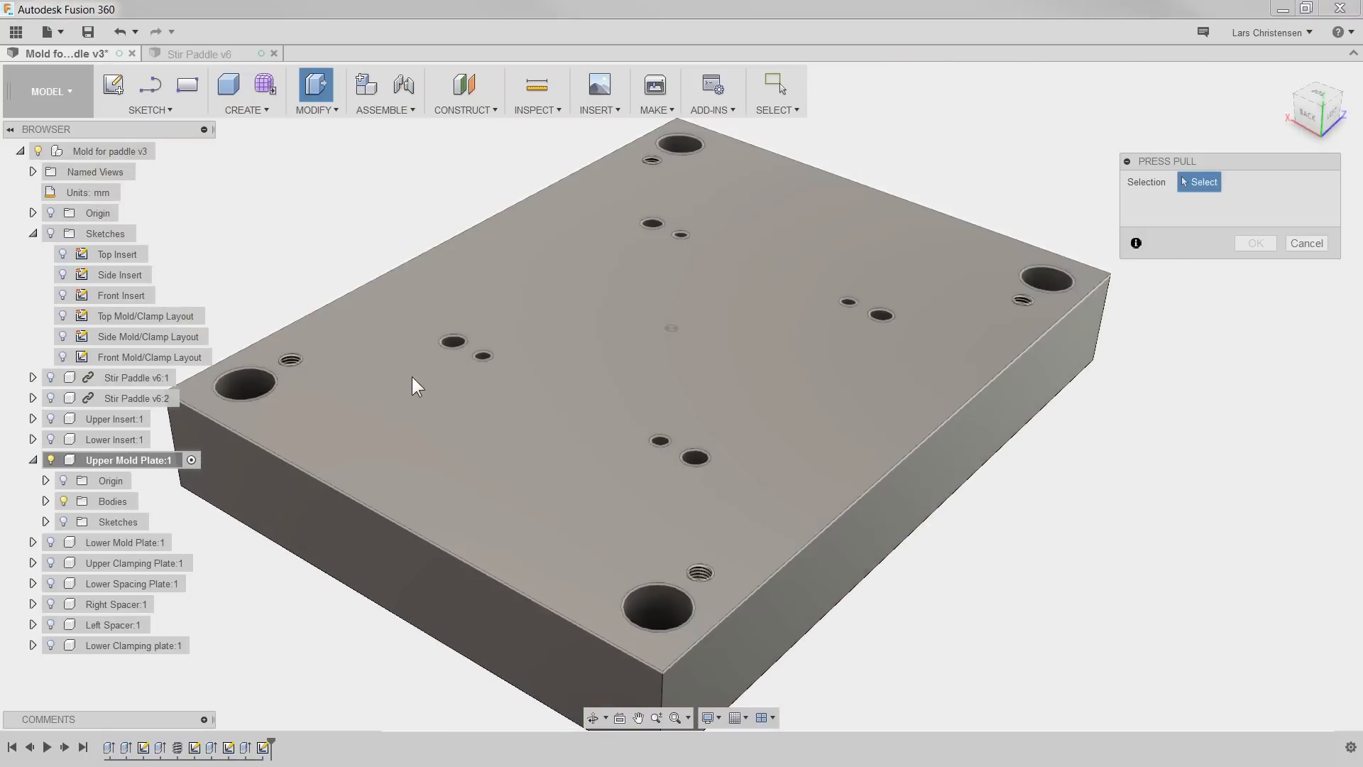
{"action": "scroll", "coordinate": [455, 312], "scroll_direction": "up", "scroll_amount": 5}
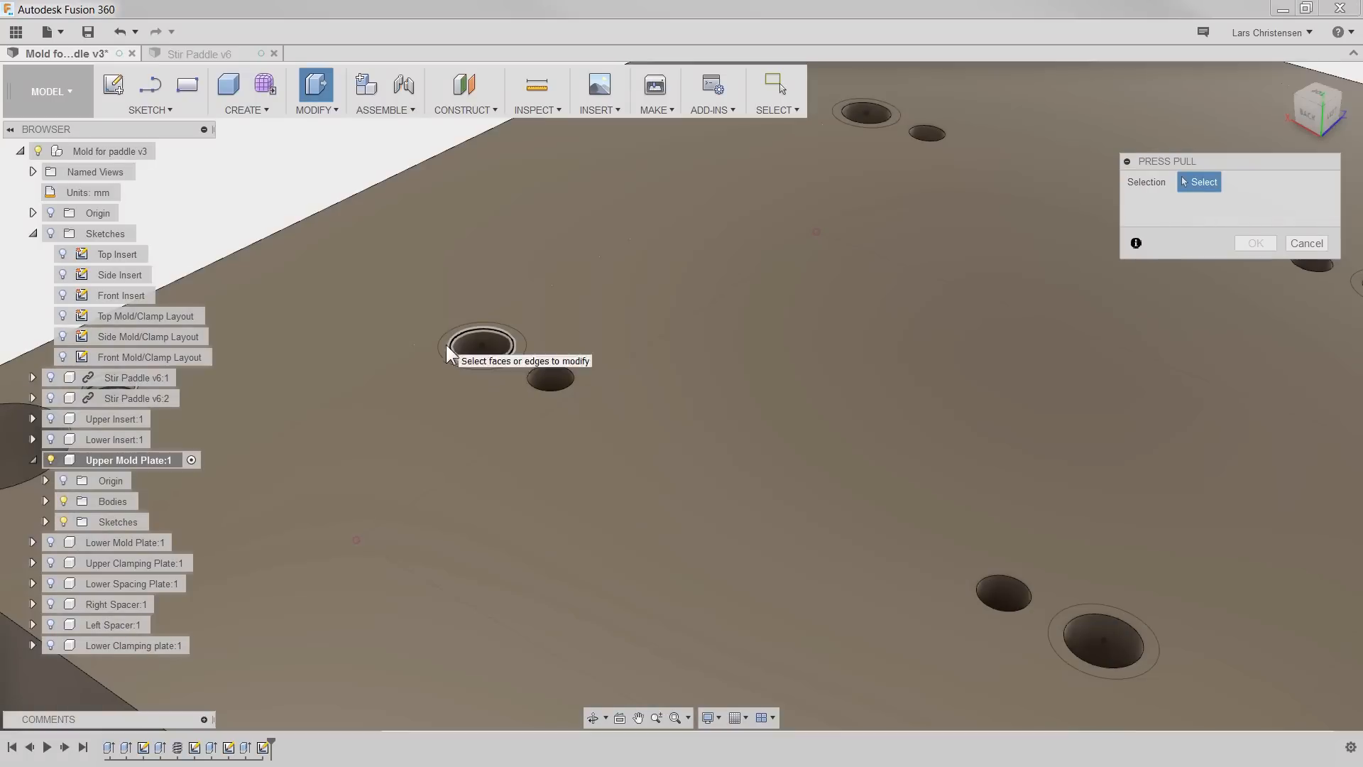
{"action": "left_click", "coordinate": [479, 345]}
{"action": "scroll", "coordinate": [616, 367], "scroll_direction": "down", "scroll_amount": 3}
{"action": "scroll", "coordinate": [812, 162], "scroll_direction": "up", "scroll_amount": 3}
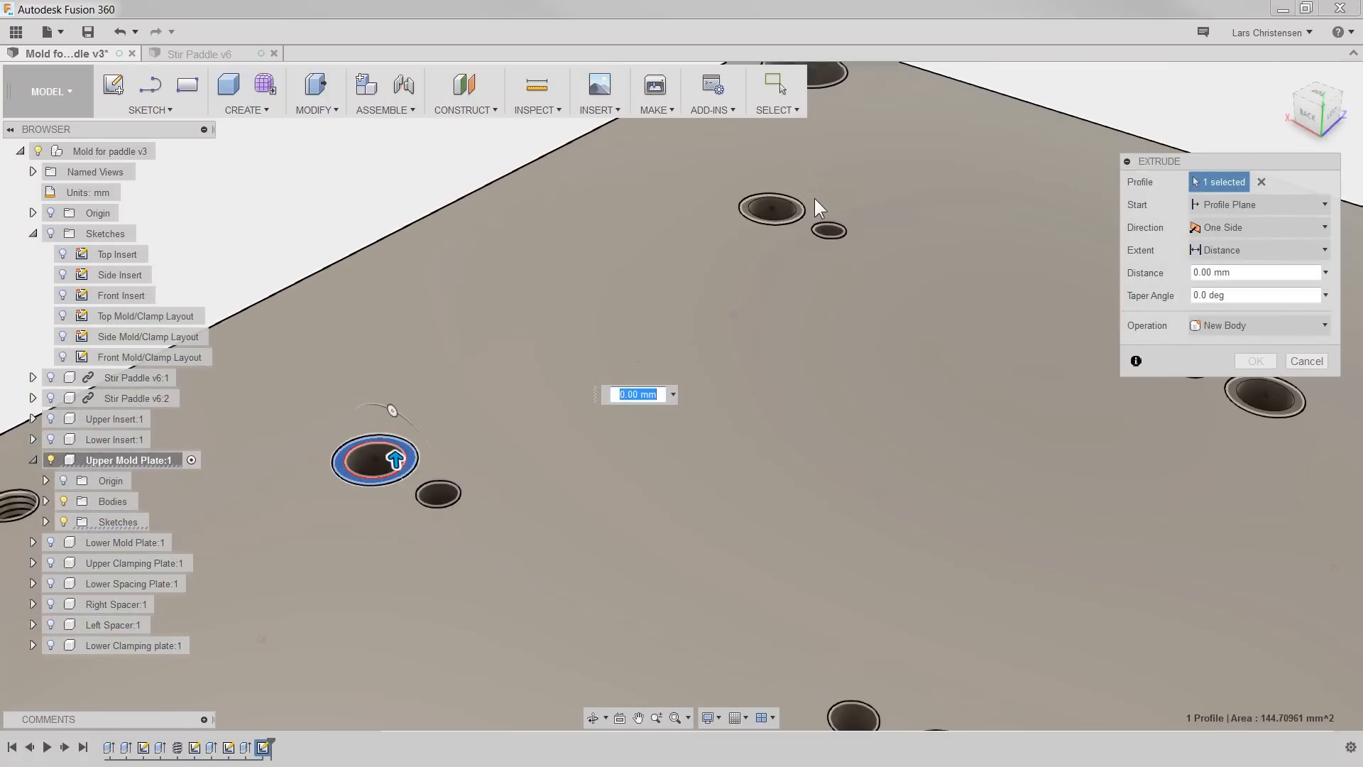
{"action": "left_click", "coordinate": [802, 204]}
{"action": "scroll", "coordinate": [870, 300], "scroll_direction": "down", "scroll_amount": 3}
{"action": "scroll", "coordinate": [1066, 348], "scroll_direction": "up", "scroll_amount": 5}
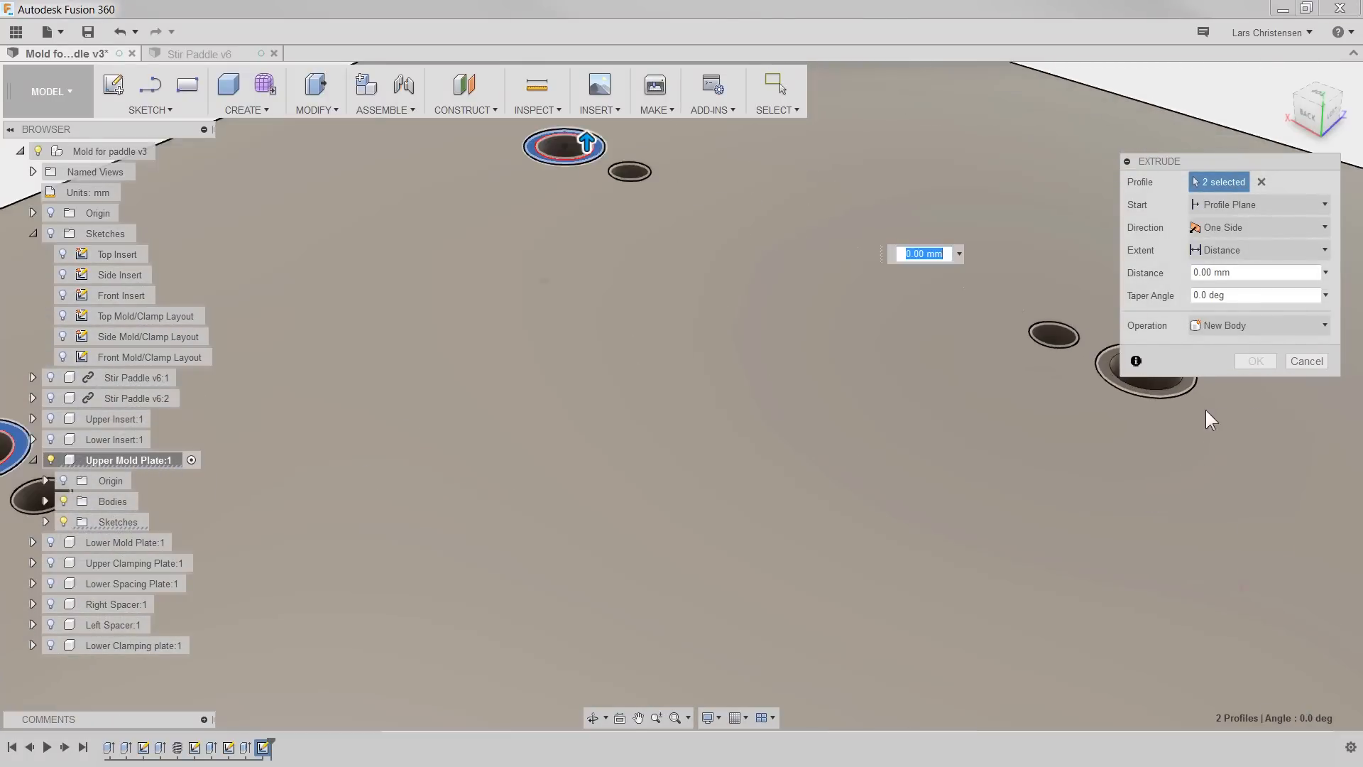
{"action": "scroll", "coordinate": [710, 455], "scroll_direction": "down", "scroll_amount": 3}
{"action": "scroll", "coordinate": [584, 491], "scroll_direction": "up", "scroll_amount": 5}
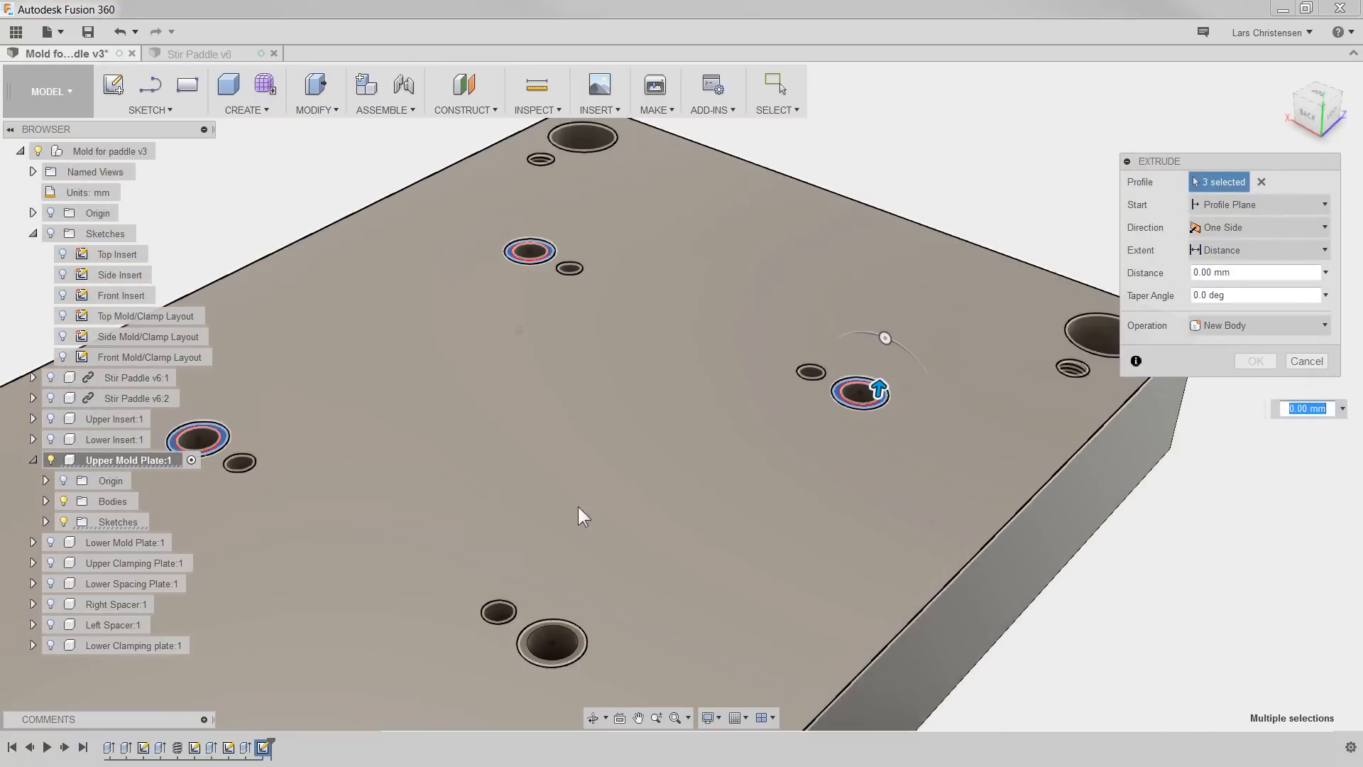
{"action": "left_click", "coordinate": [531, 673]}
{"action": "left_click", "coordinate": [531, 673]}
{"action": "scroll", "coordinate": [726, 421], "scroll_direction": "down", "scroll_amount": 5}
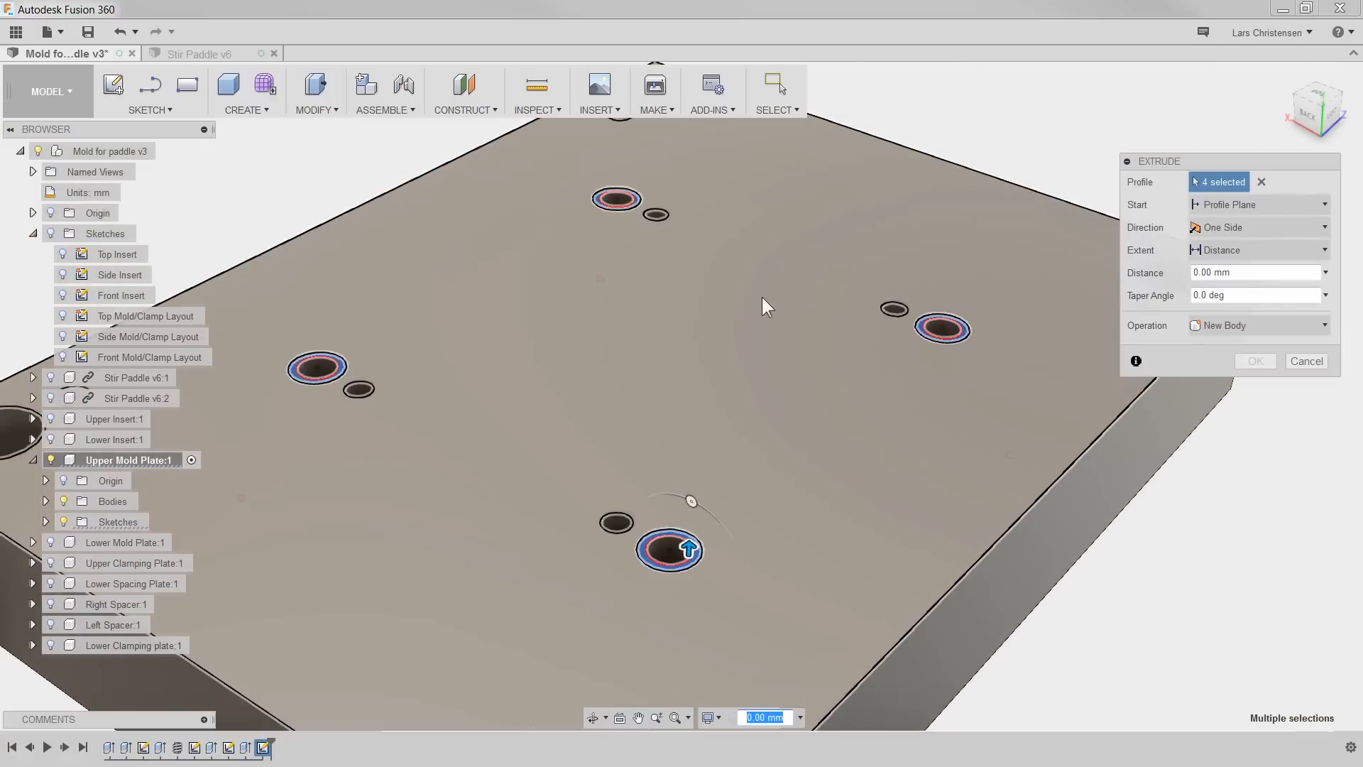
{"action": "left_click_drag", "start_coordinate": [713, 469], "coordinate": [712, 500]}
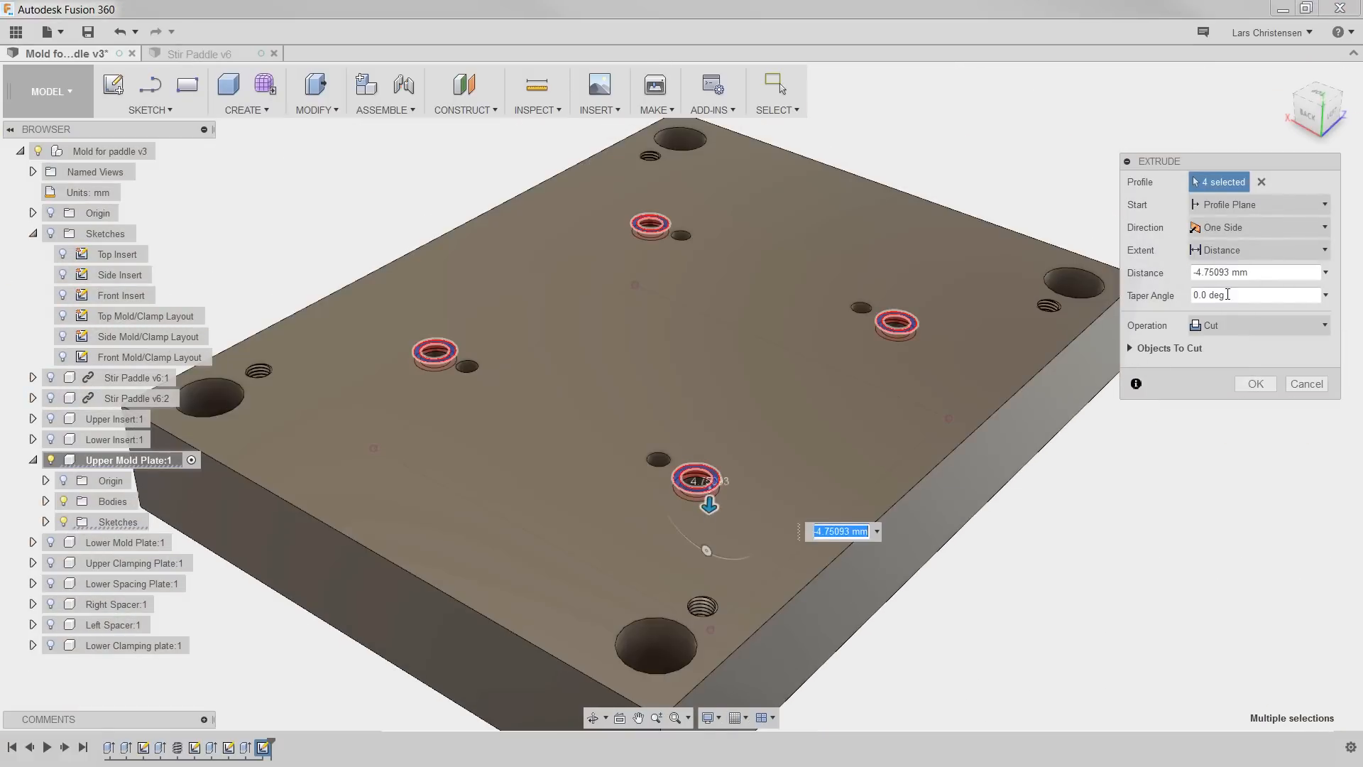
{"action": "left_click", "coordinate": [1236, 276]}
{"action": "type", "text": "-12"}
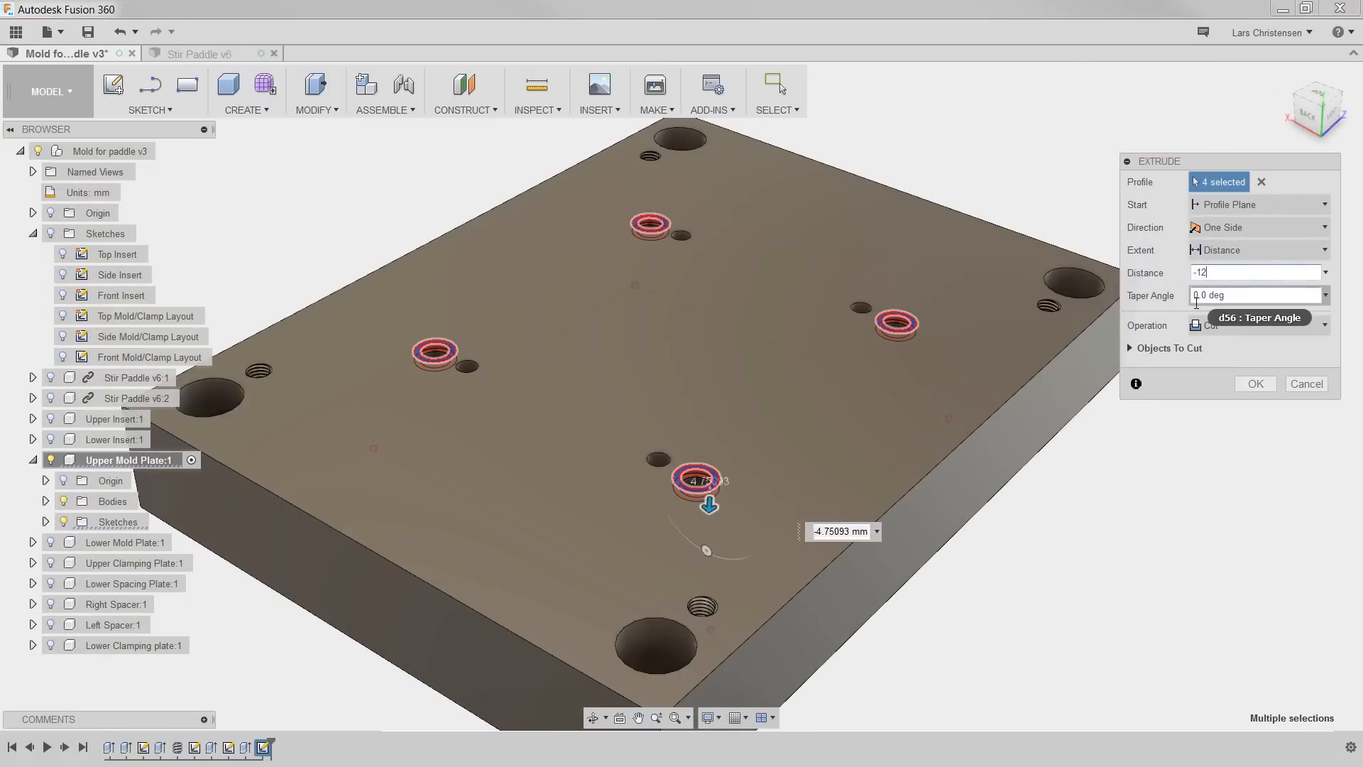
{"action": "key", "text": "Return"}
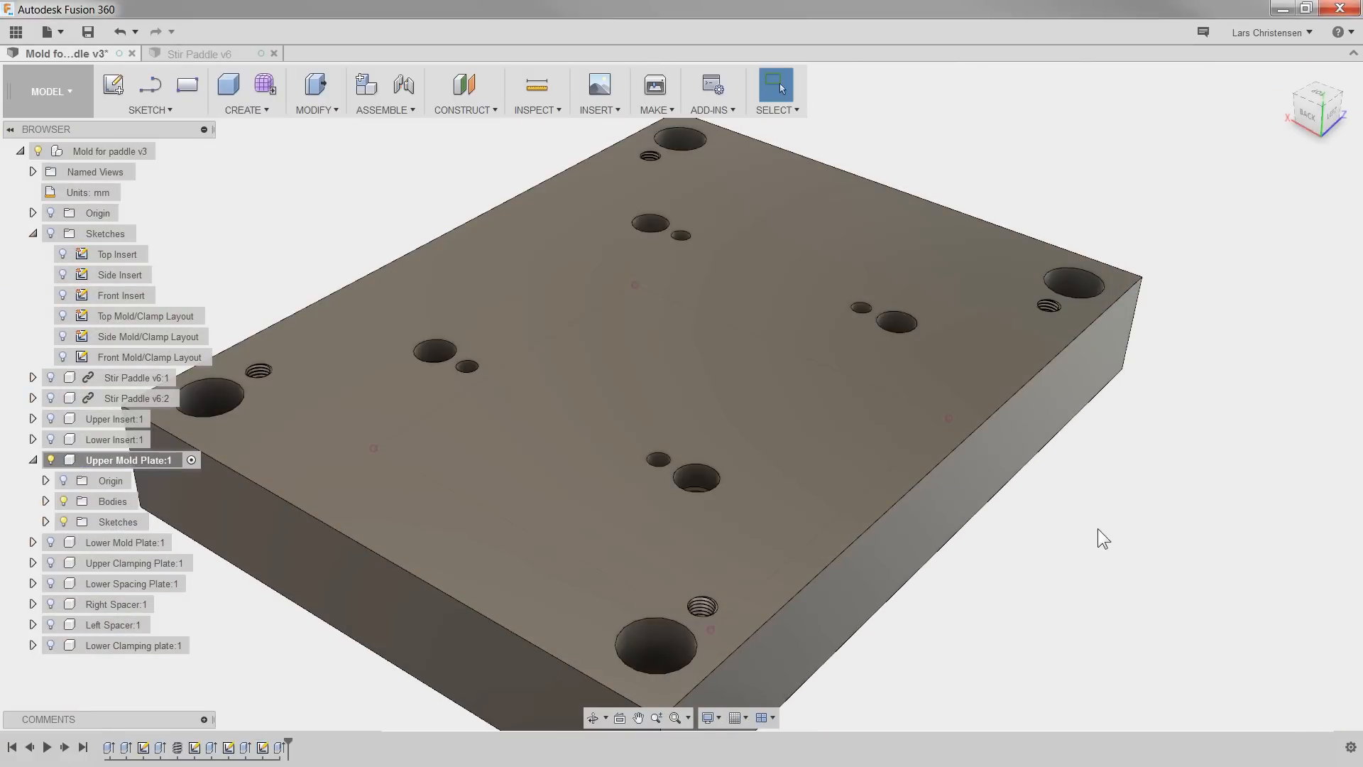
{"action": "left_click", "coordinate": [61, 525]}
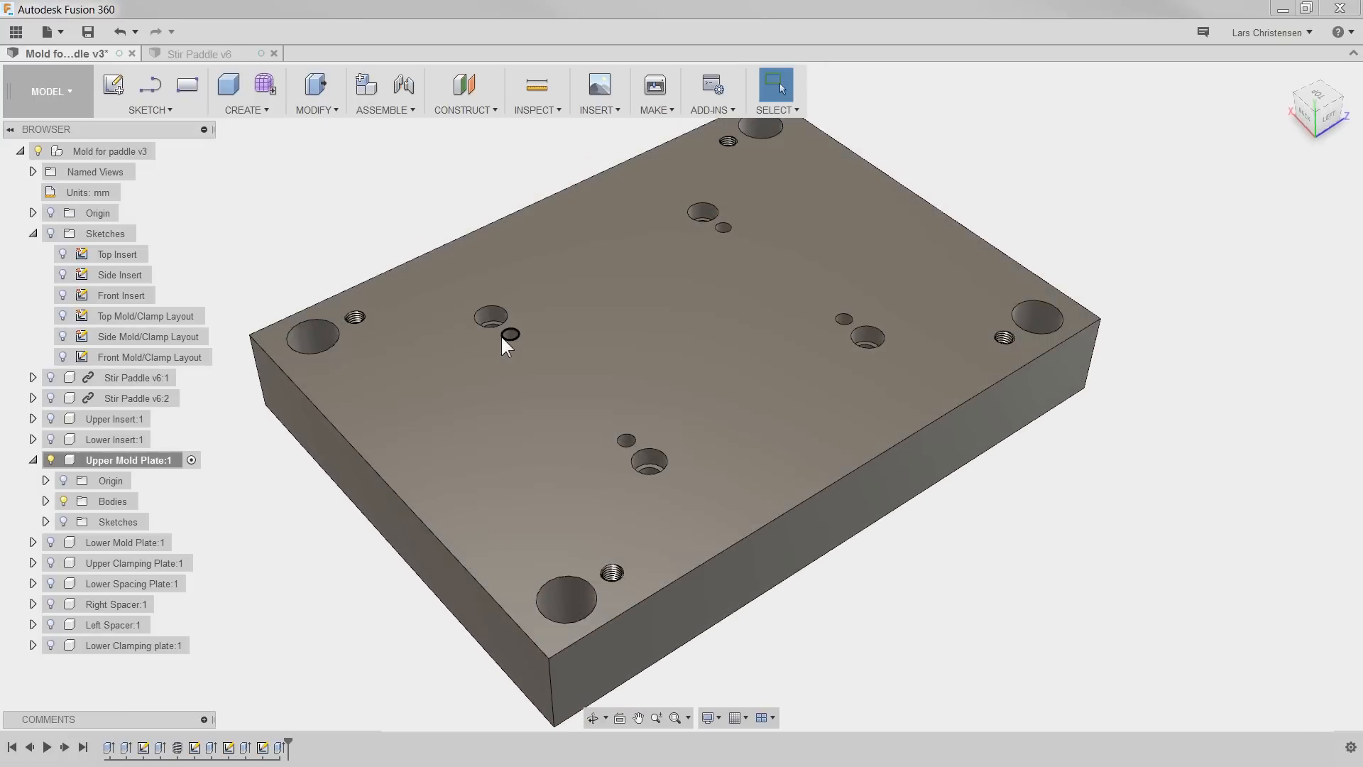
Step: Show the Upper Insert to examine how it sits in the plate's pocket, and hide it again
{"action": "left_click", "coordinate": [51, 419]}
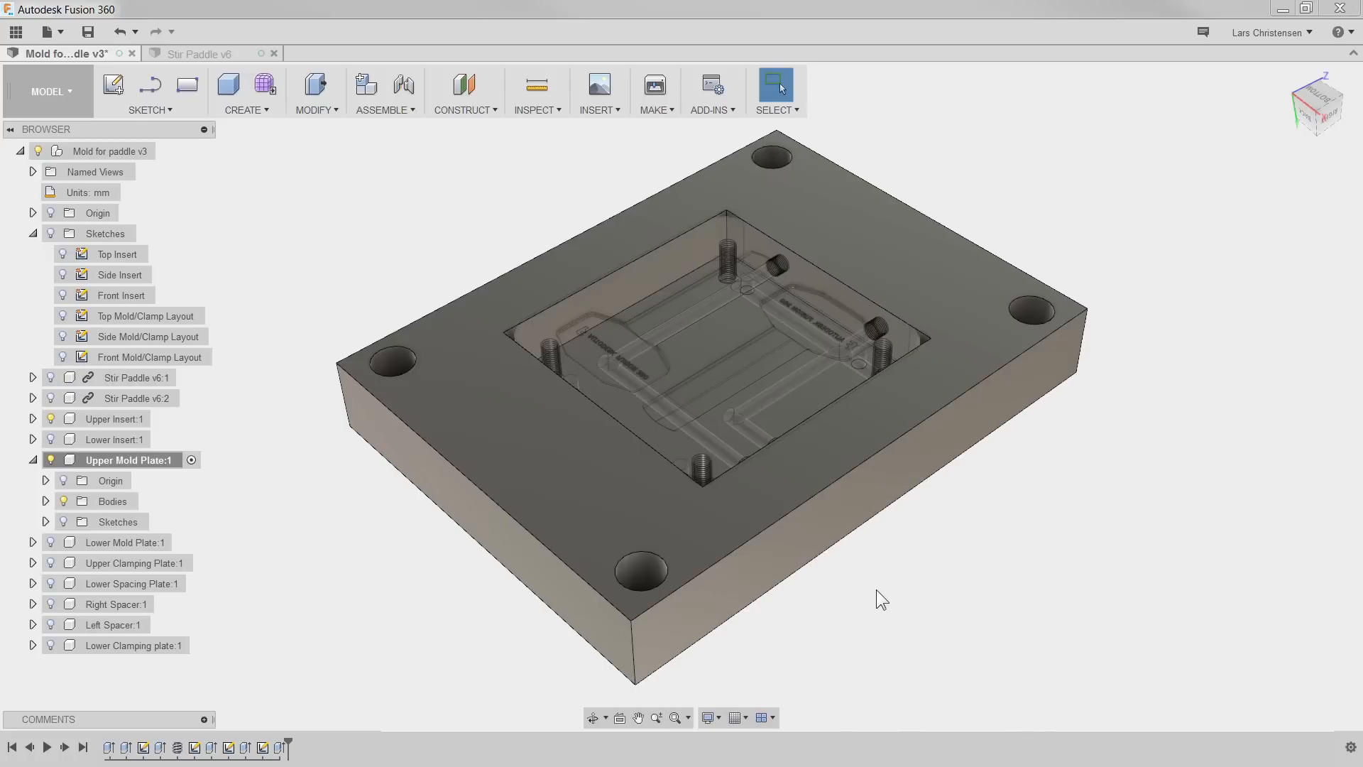
{"action": "middle_click_drag", "start_coordinate": [876, 590], "coordinate": [907, 624], "text": "shift"}
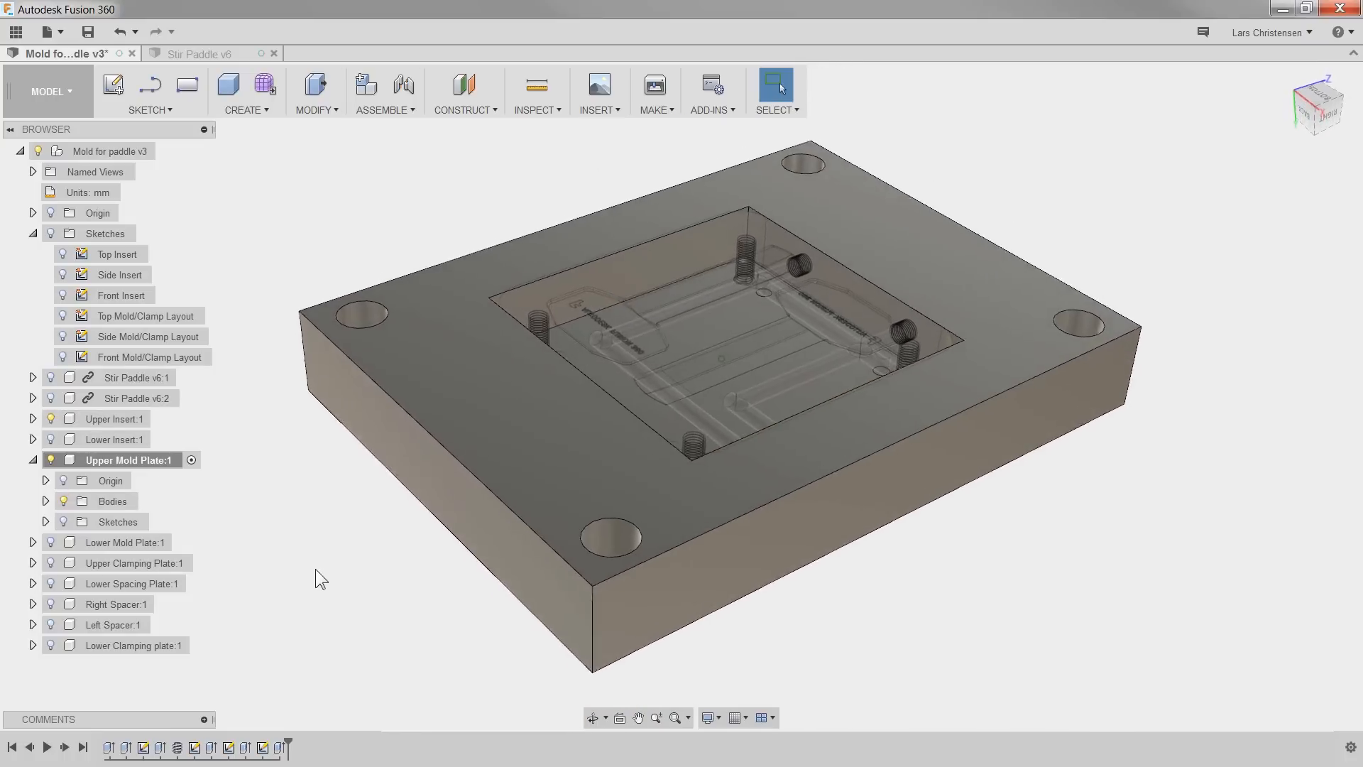
{"action": "left_click", "coordinate": [50, 420]}
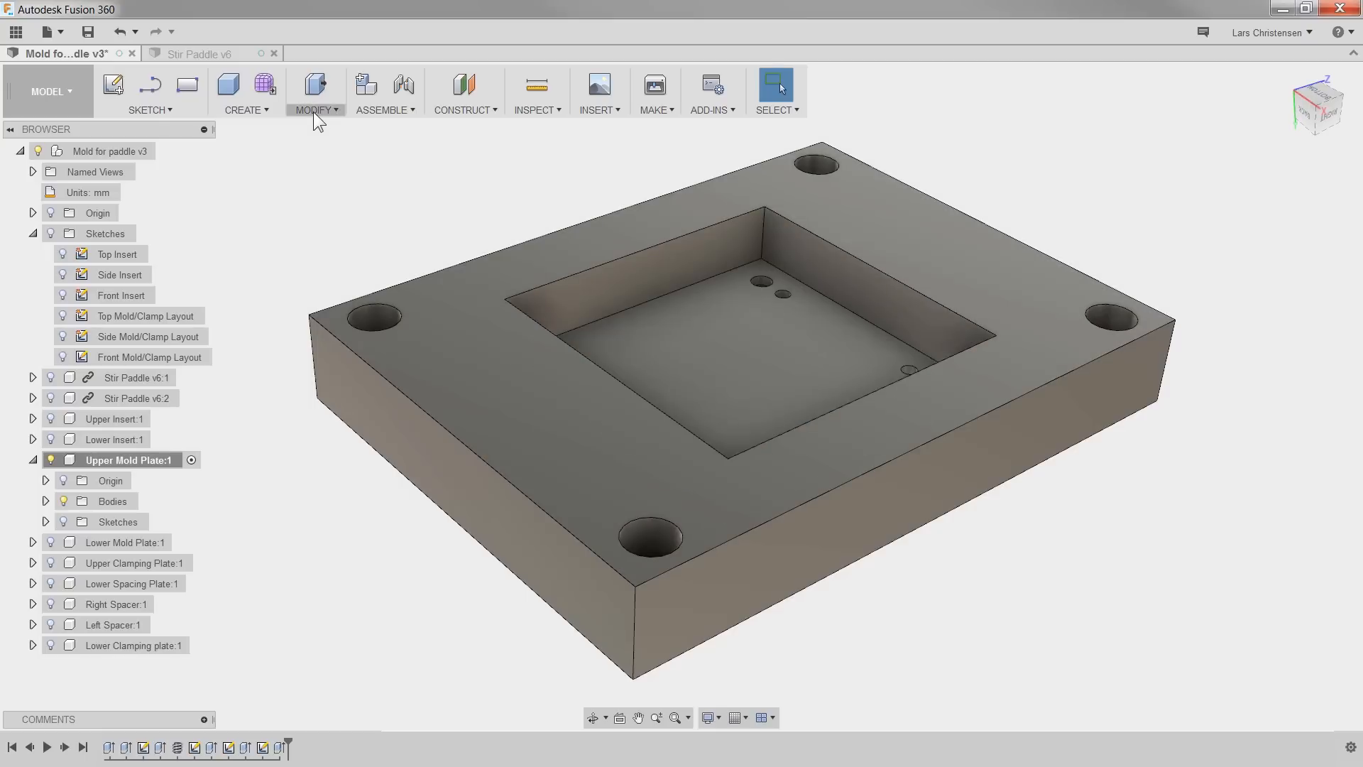
Step: Fillet the four vertical corner edges of the insert pocket with a 10 mm radius
{"action": "left_click", "coordinate": [313, 113]}
{"action": "left_click", "coordinate": [327, 125]}
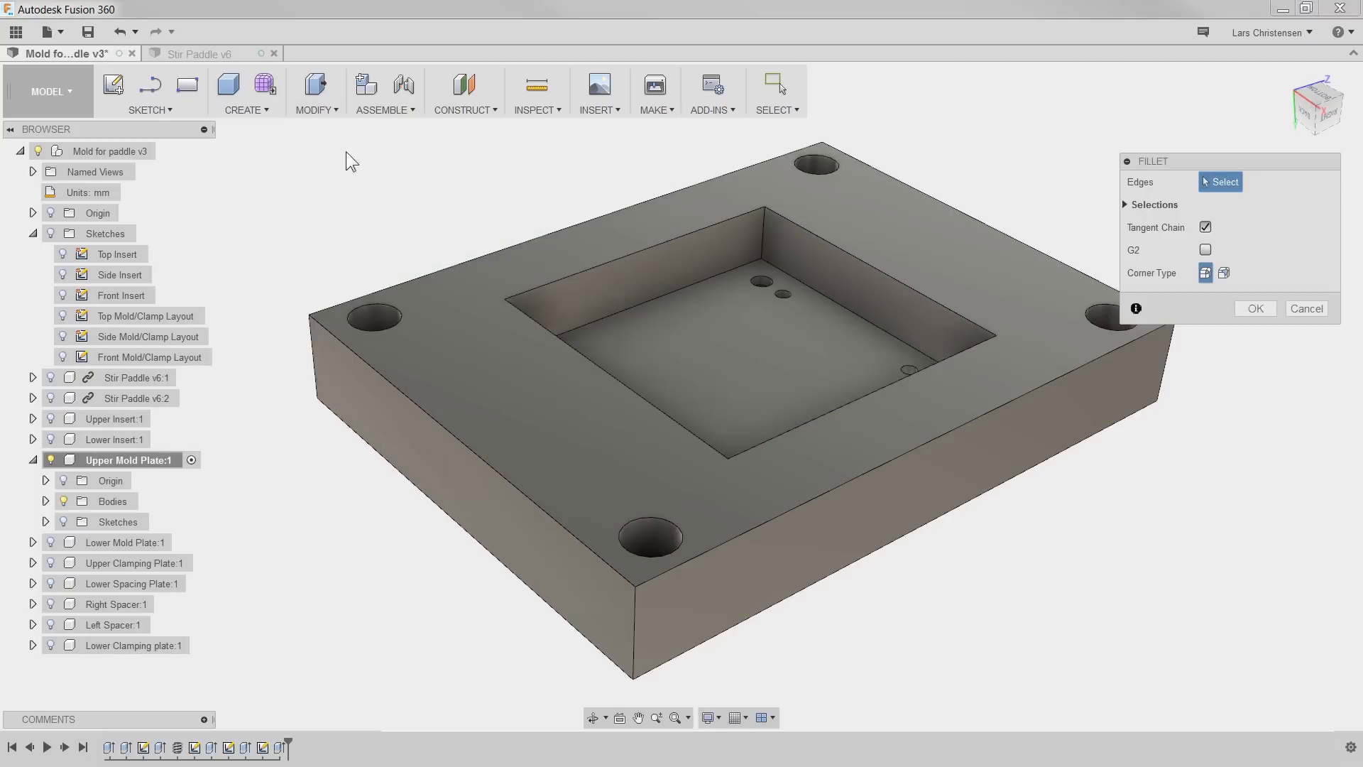
{"action": "left_click", "coordinate": [764, 230]}
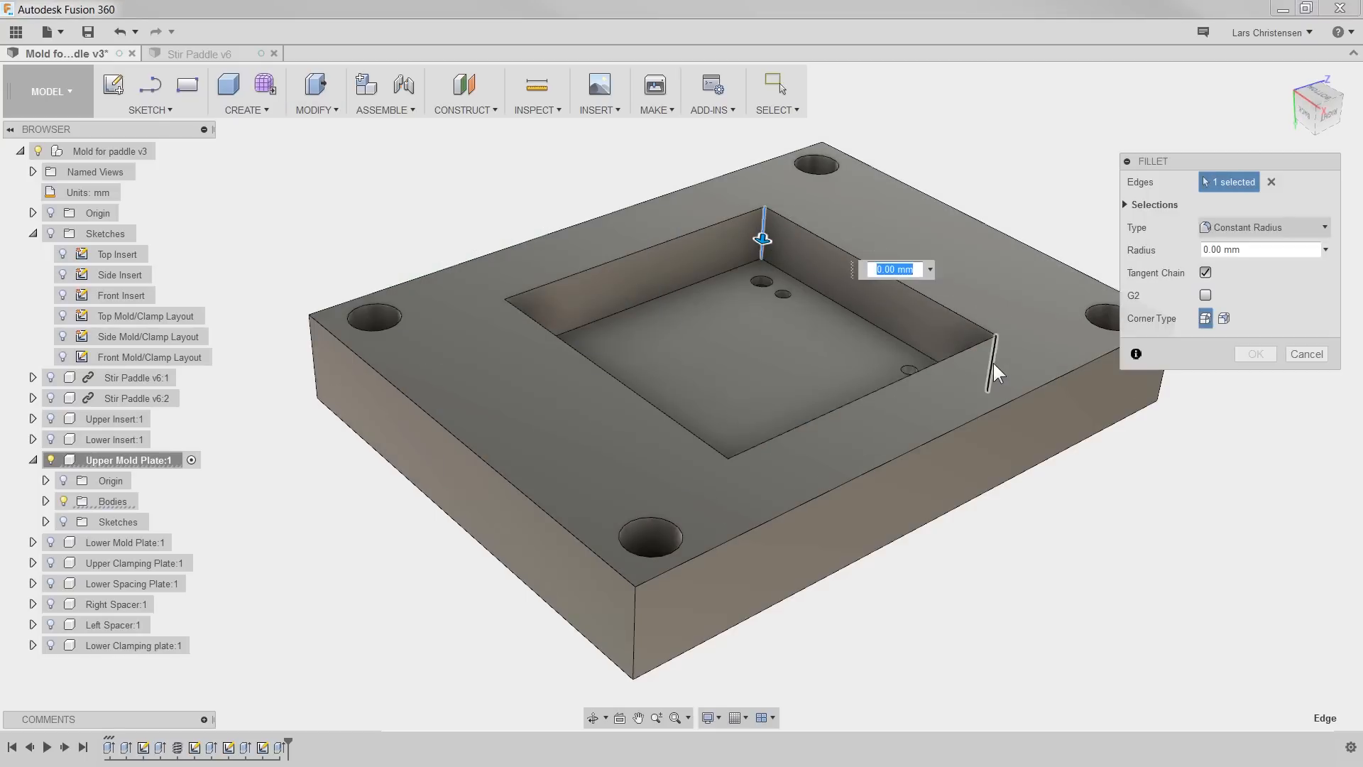
{"action": "left_click", "coordinate": [994, 363]}
{"action": "left_click", "coordinate": [507, 324]}
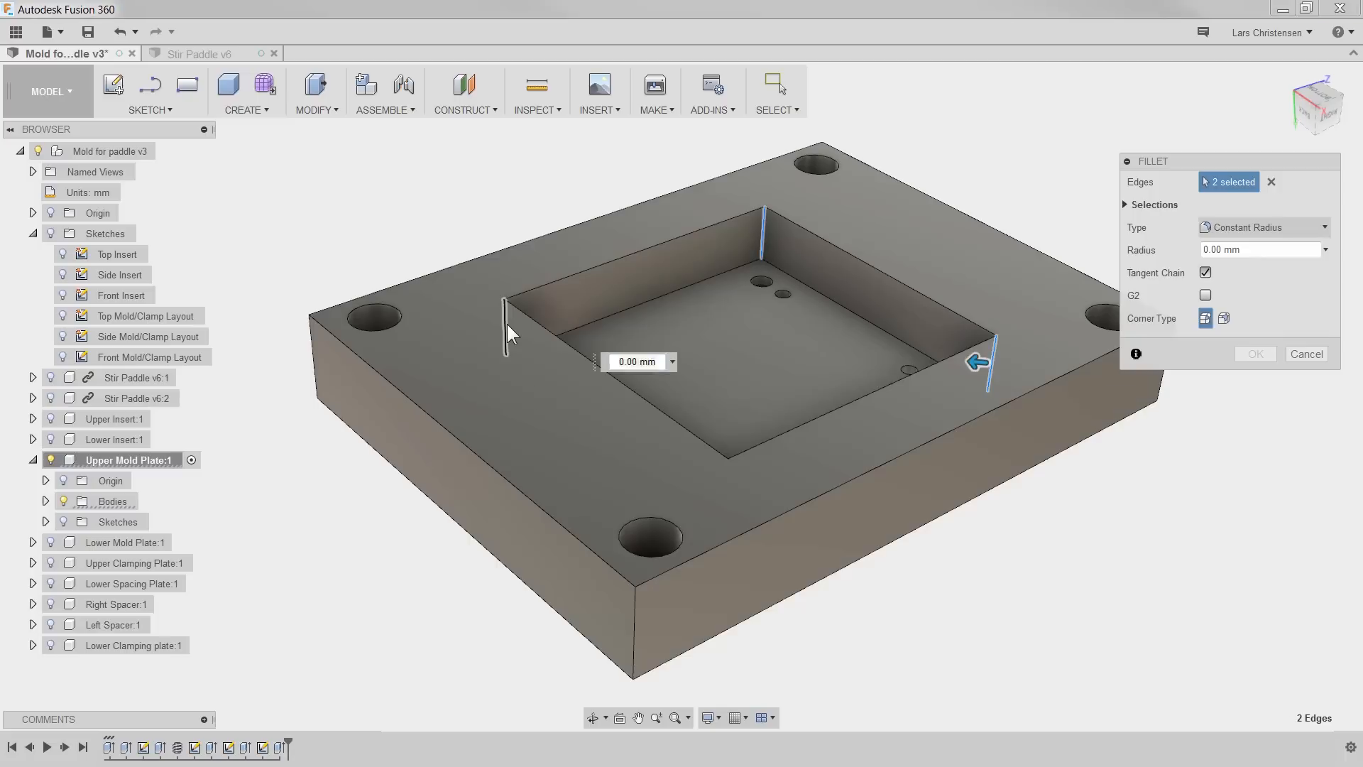
{"action": "left_click", "coordinate": [724, 479]}
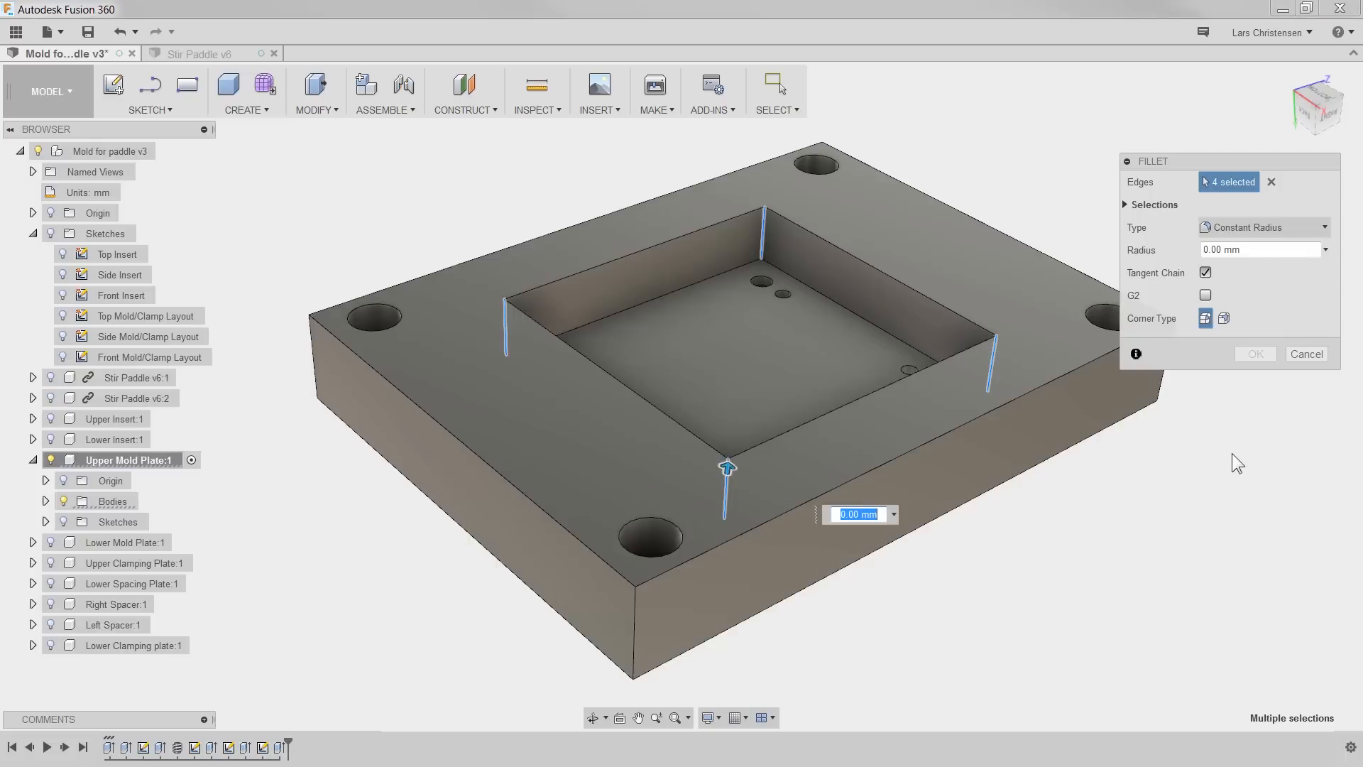
{"action": "type", "text": "10"}
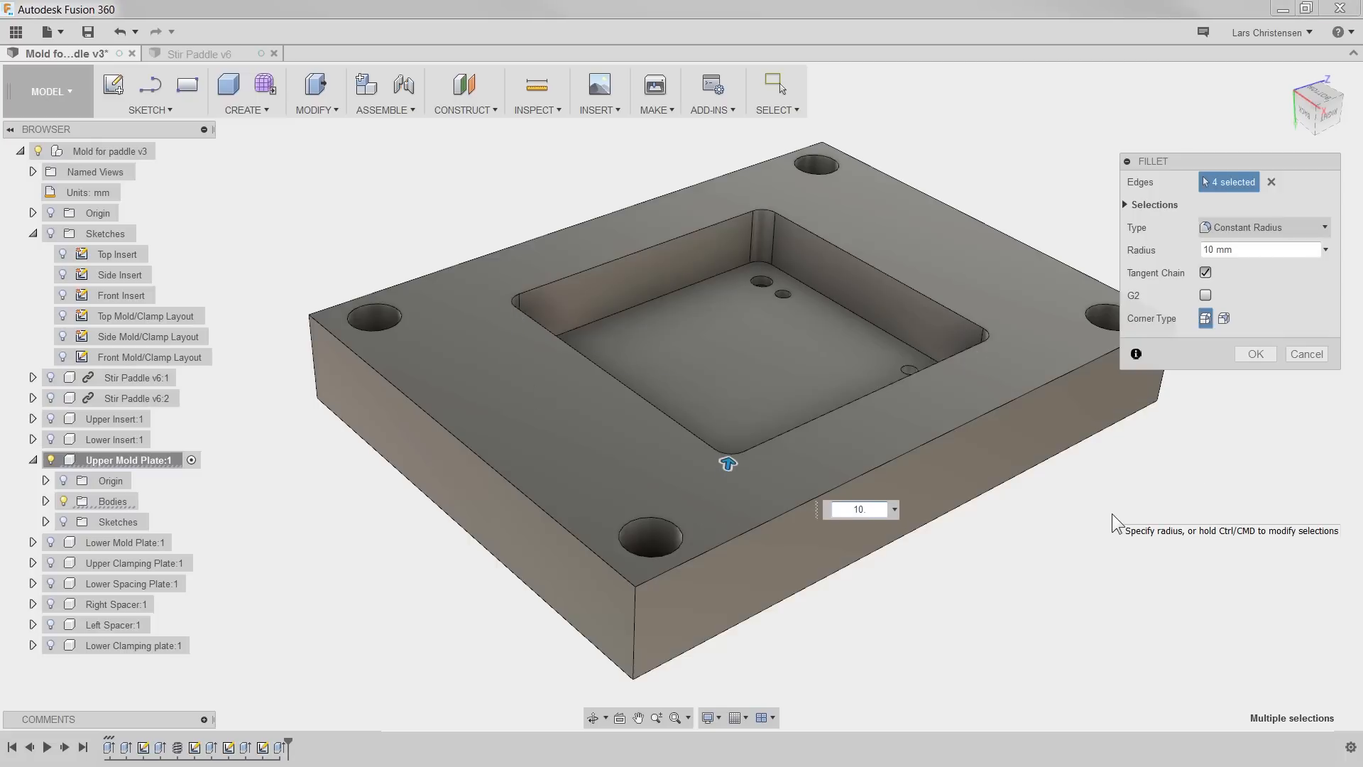
{"action": "key", "text": "Return"}
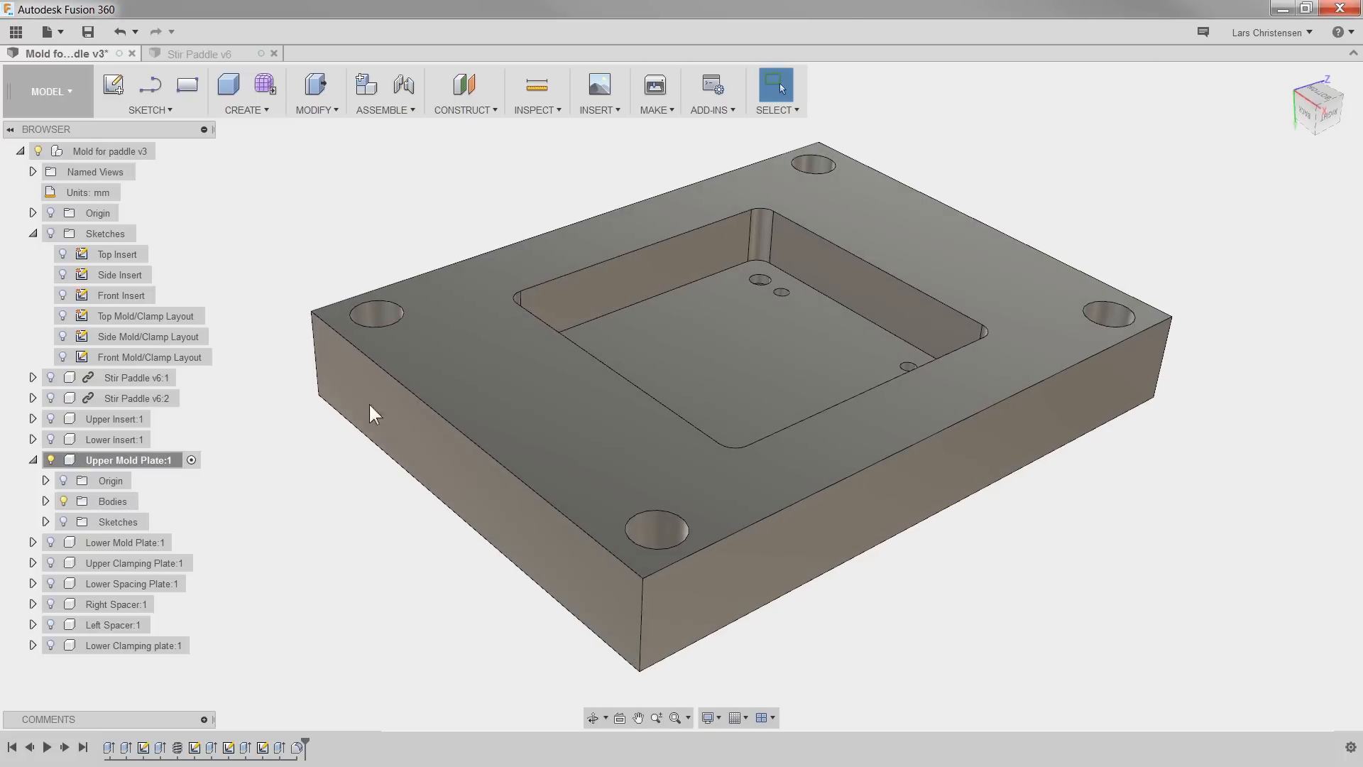
Step: Chamfer the eight outer perimeter edges on both large faces of the Upper Mold Plate by 1 mm
{"action": "left_click", "coordinate": [318, 112]}
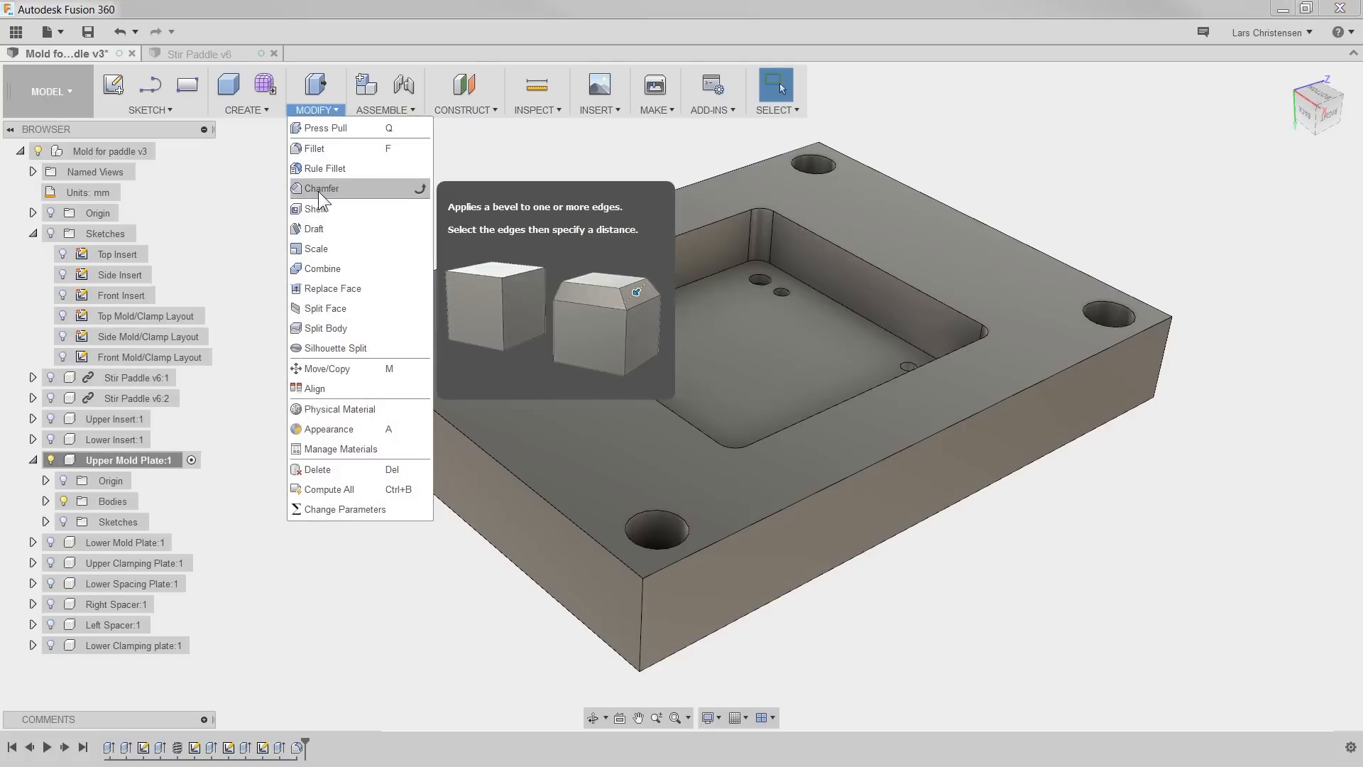
{"action": "left_click", "coordinate": [320, 187]}
{"action": "left_click", "coordinate": [469, 438]}
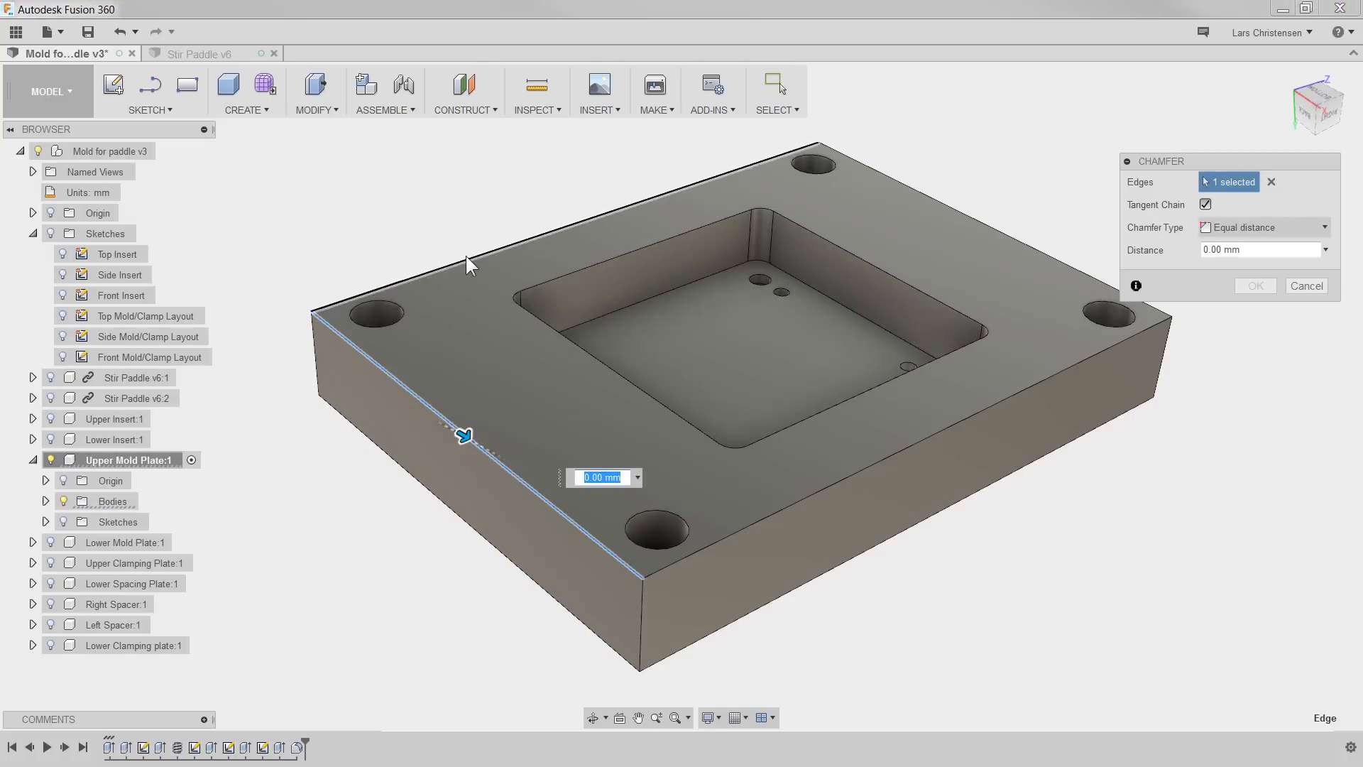
{"action": "left_click", "coordinate": [466, 259]}
{"action": "left_click", "coordinate": [1032, 247]}
{"action": "left_click", "coordinate": [1079, 362]}
{"action": "left_click", "coordinate": [1053, 452]}
{"action": "left_click", "coordinate": [574, 614]}
{"action": "left_click", "coordinate": [439, 351]}
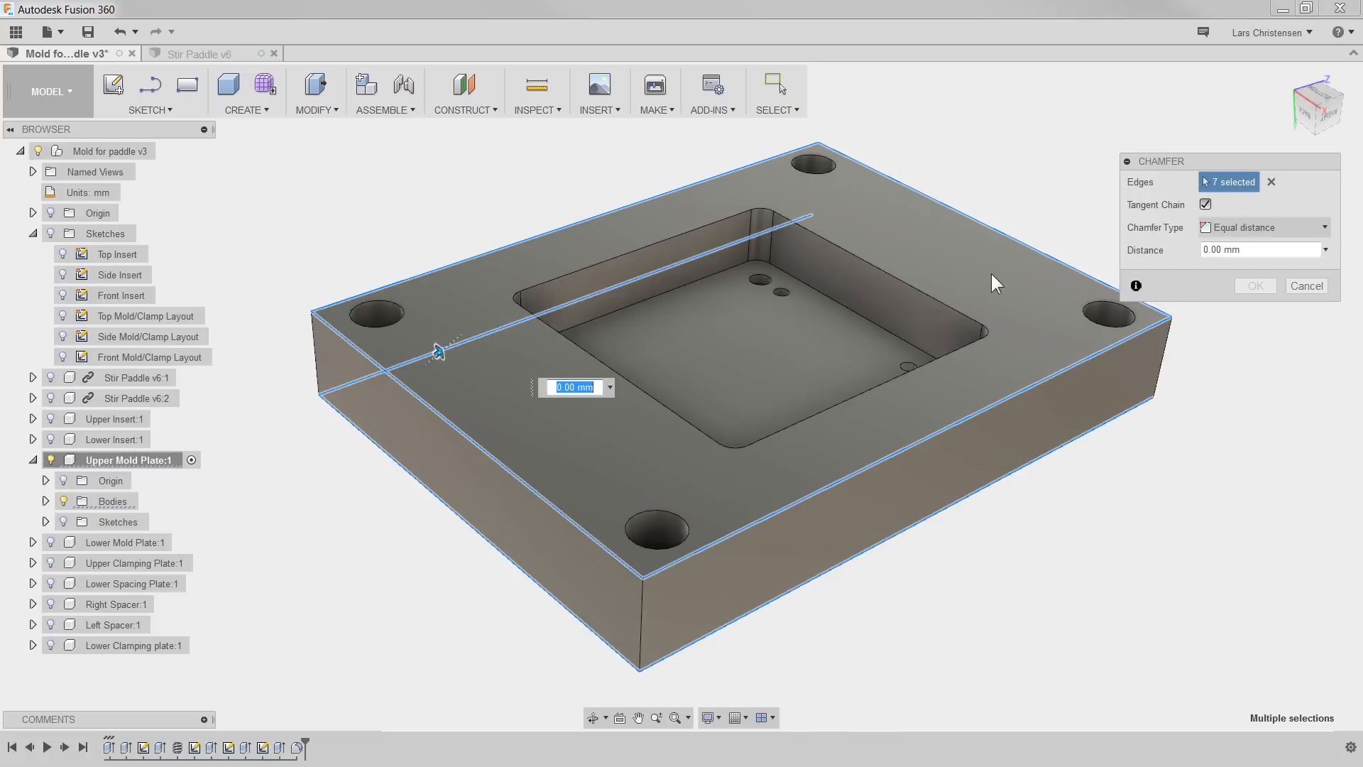
{"action": "left_click", "coordinate": [970, 297]}
{"action": "type", "text": "1."}
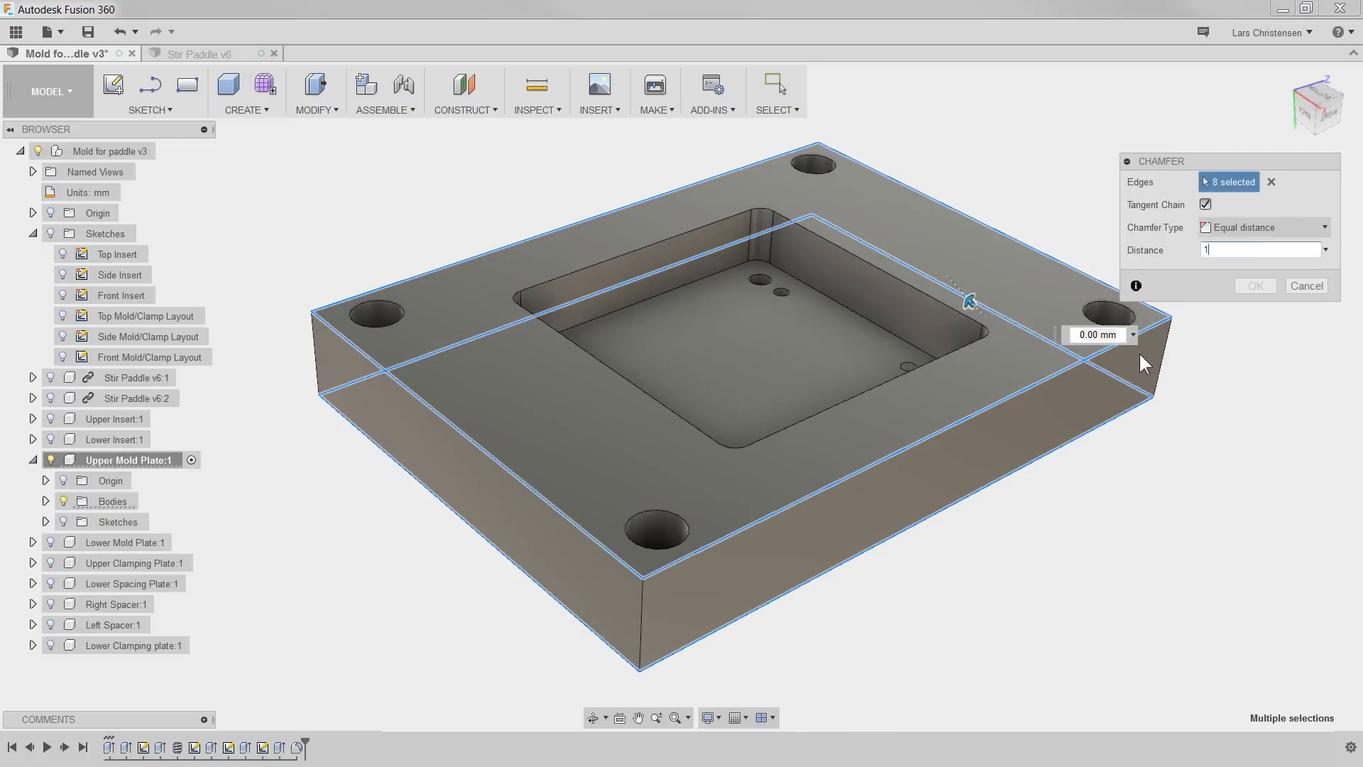
{"action": "left_click", "coordinate": [1257, 284]}
Step: Chamfer the four vertical outer corner edges of the Upper Mold Plate by repeating the Chamfer command
{"action": "right_click", "coordinate": [1190, 538]}
{"action": "left_click", "coordinate": [1190, 496]}
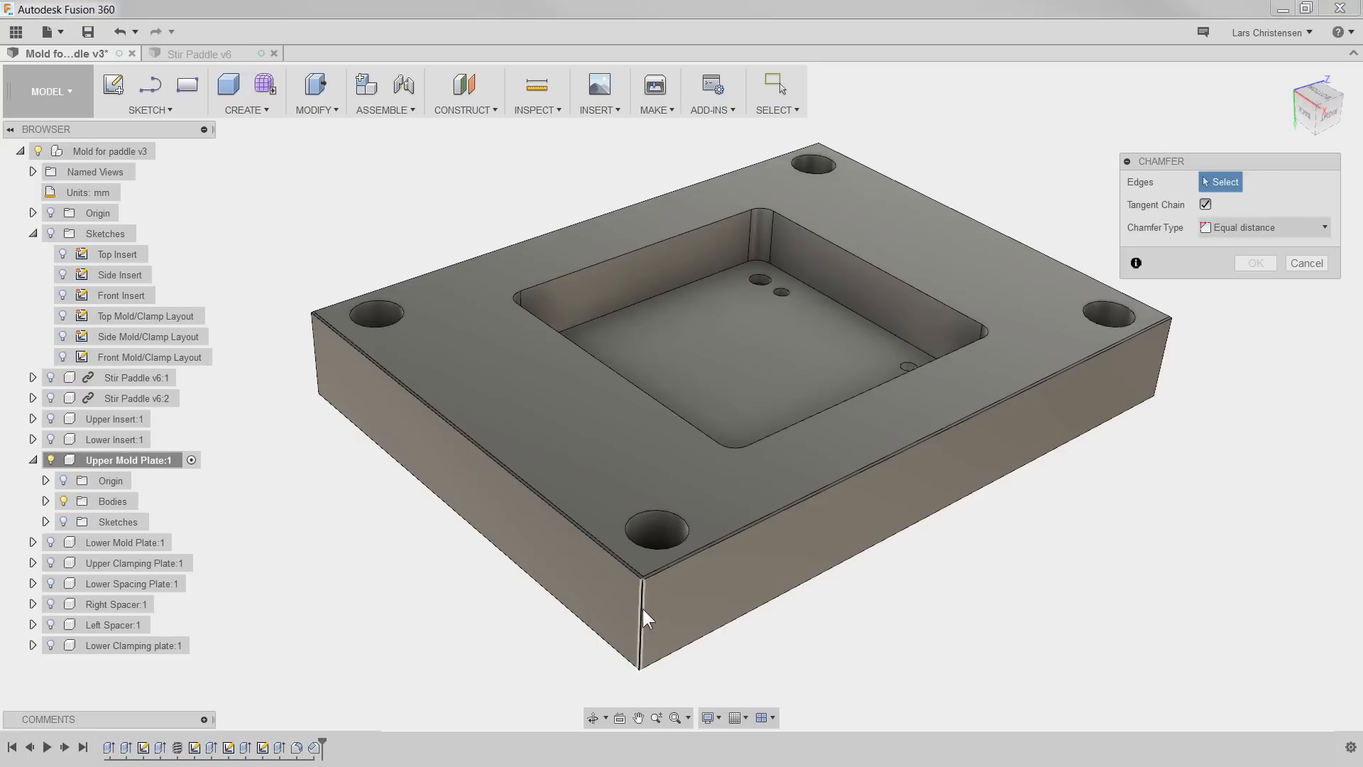
{"action": "left_click", "coordinate": [642, 612]}
{"action": "left_click", "coordinate": [316, 353]}
{"action": "left_click", "coordinate": [814, 197]}
{"action": "left_click", "coordinate": [1162, 359]}
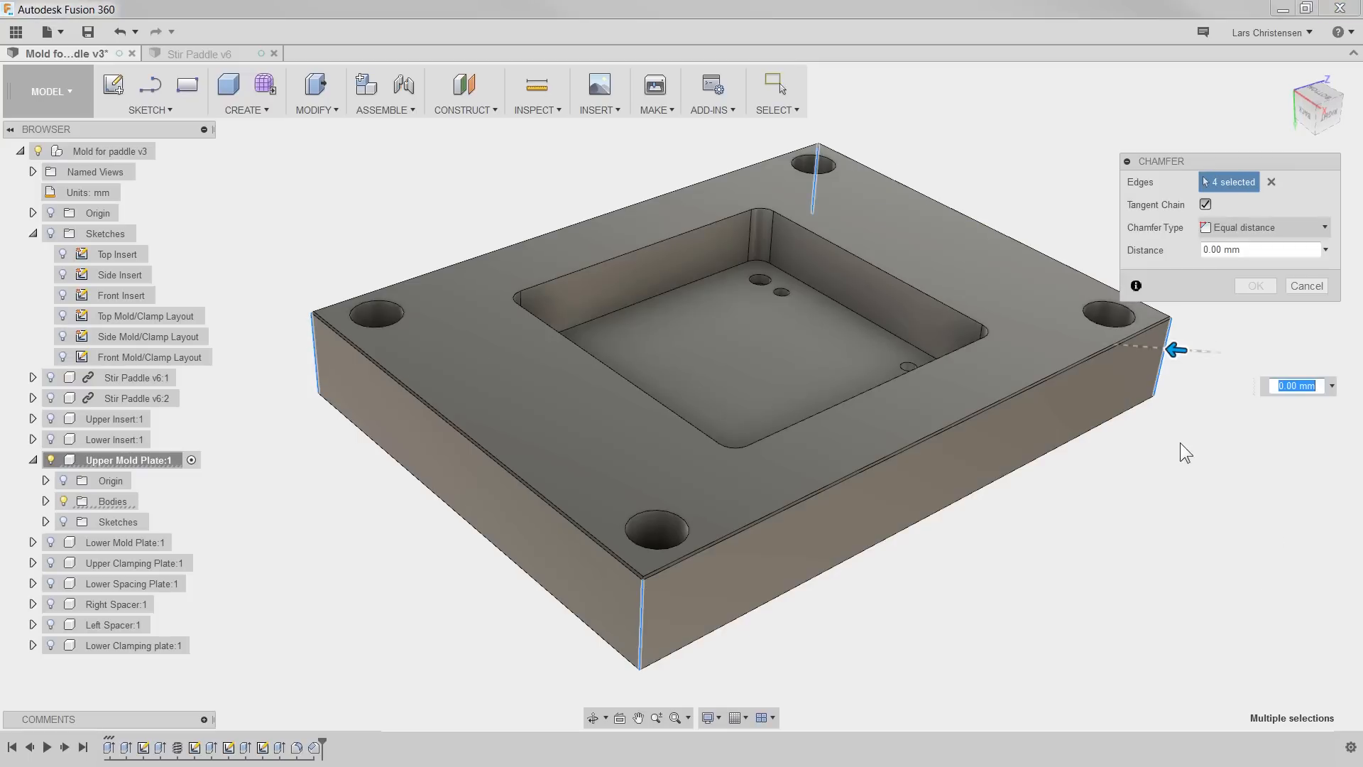
{"action": "key", "text": "Escape"}
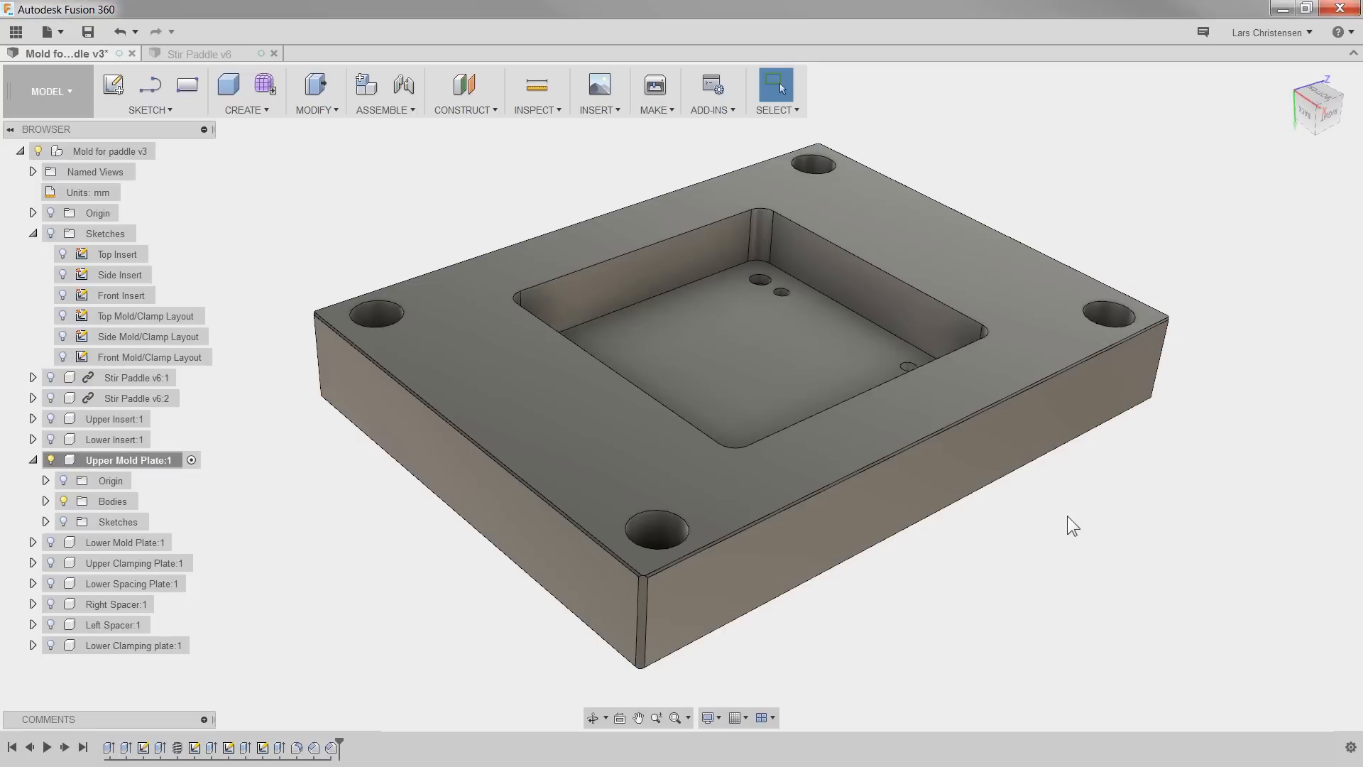
Step: Show and activate the Lower Mold Plate component, and hide the Upper Mold Plate
{"action": "middle_click_drag", "start_coordinate": [867, 590], "coordinate": [532, 170], "text": "shift"}
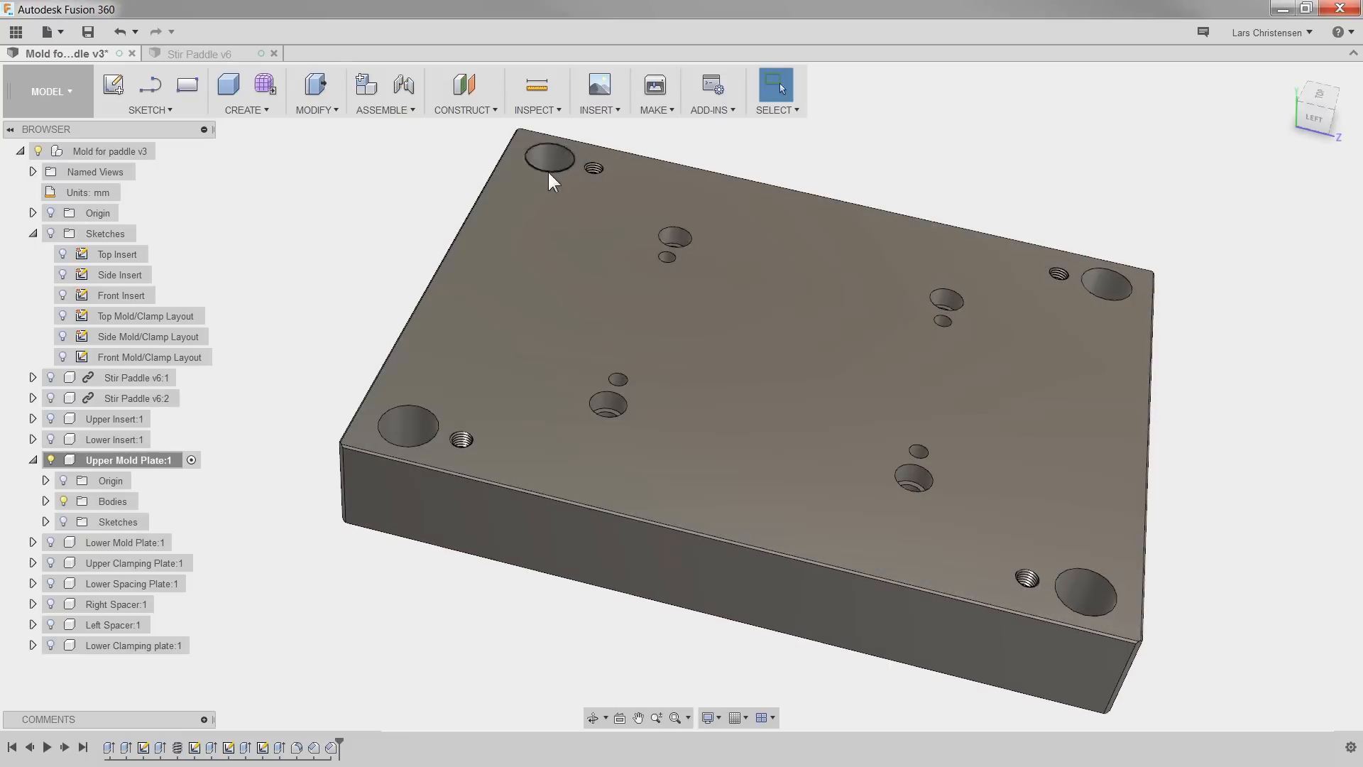
{"action": "middle_click_drag", "start_coordinate": [765, 453], "coordinate": [393, 476], "text": "shift"}
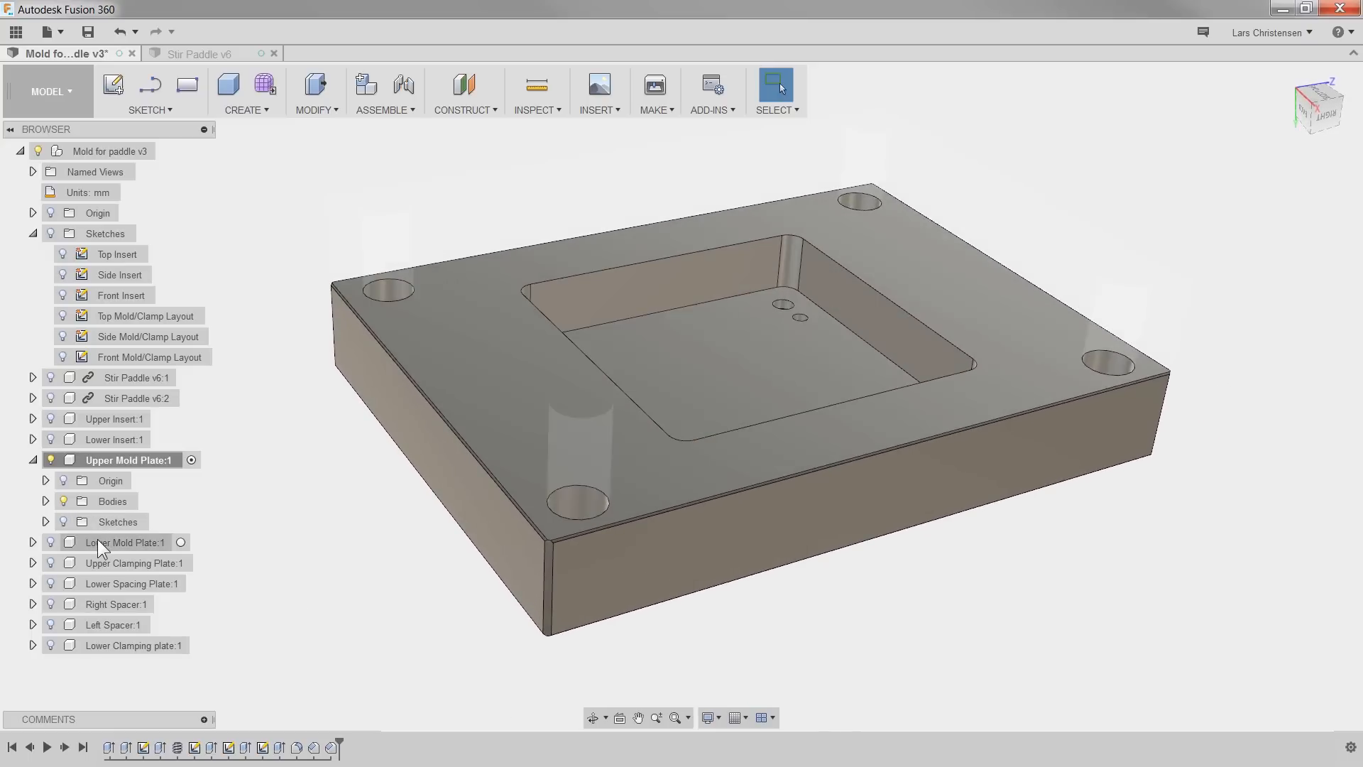
{"action": "left_click", "coordinate": [97, 538]}
{"action": "left_click", "coordinate": [49, 541]}
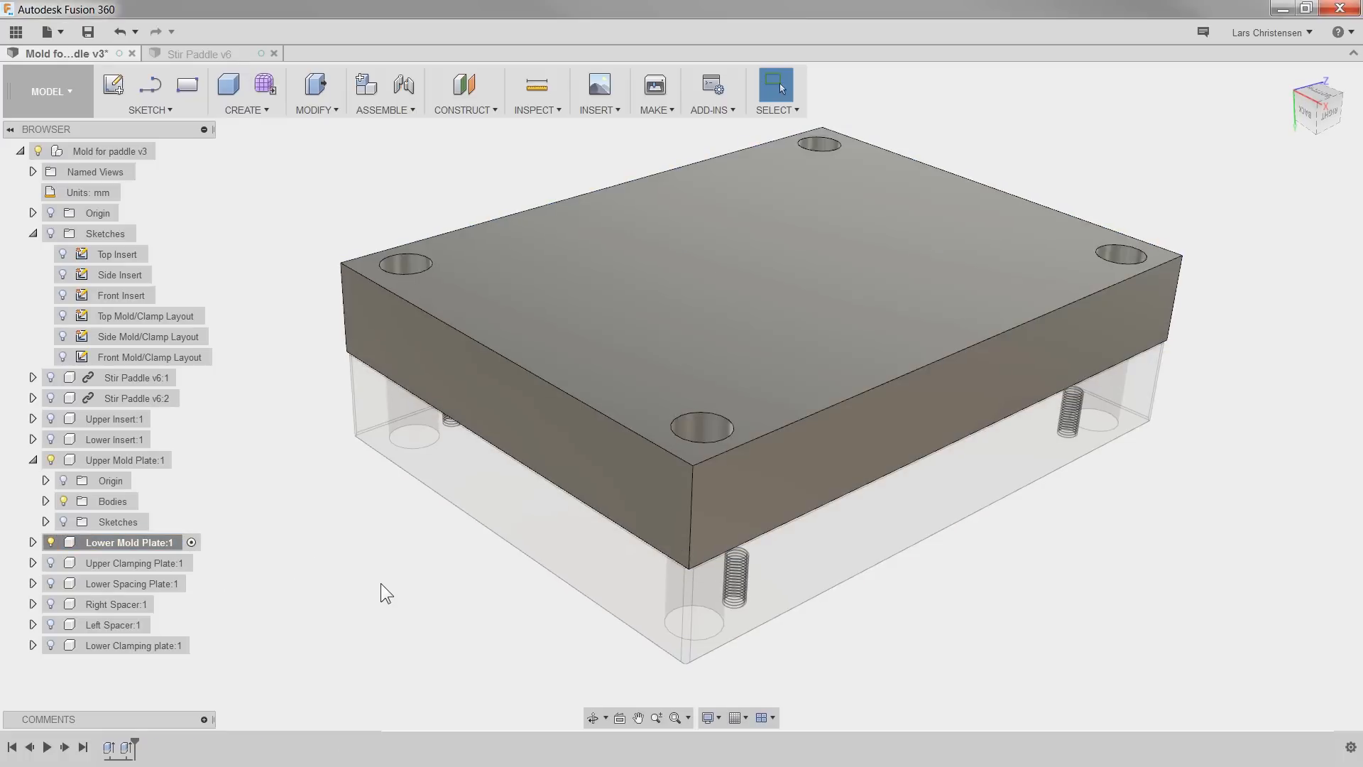
{"action": "left_click", "coordinate": [183, 461]}
{"action": "mouse_move", "coordinate": [327, 504]}
{"action": "middle_mouse_down", "text": "shift"}
{"action": "mouse_move", "coordinate": [454, 544]}
{"action": "mouse_move", "coordinate": [341, 554]}
{"action": "middle_mouse_up", "text": "shift"}
{"action": "left_click", "coordinate": [191, 543]}
{"action": "left_click", "coordinate": [50, 460]}
{"action": "middle_click_drag", "start_coordinate": [320, 461], "coordinate": [319, 284], "text": "shift"}
Step: Display the Top Mold/Clamp Layout sketch and start a sketch on the Lower Mold Plate's bottom face
{"action": "left_click", "coordinate": [50, 234]}
{"action": "left_click", "coordinate": [62, 316]}
{"action": "right_click", "coordinate": [740, 298]}
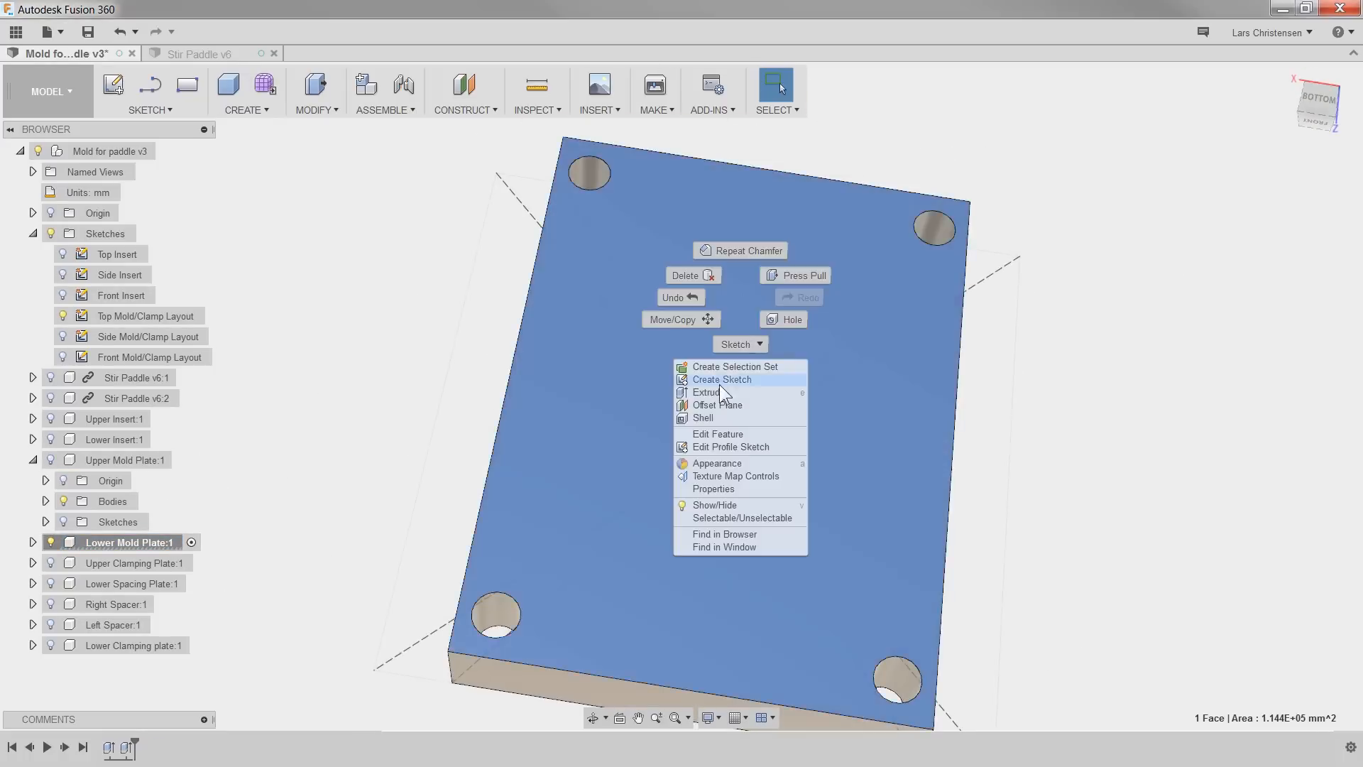
{"action": "left_click", "coordinate": [721, 379]}
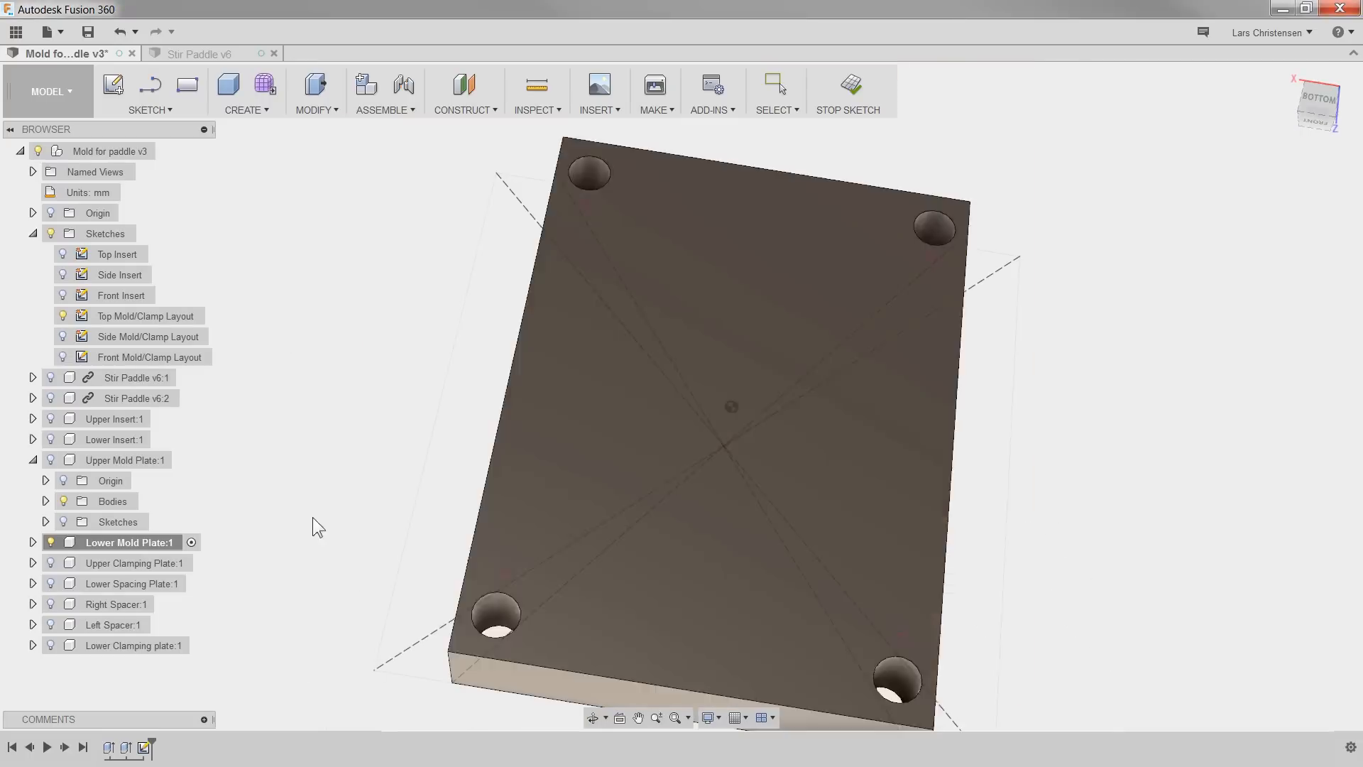
Step: Extrude the four small circles beside the corner holes as blind holes into the Lower Mold Plate's bottom face
{"action": "key", "text": "e"}
{"action": "left_click", "coordinate": [505, 574]}
{"action": "left_click", "coordinate": [584, 205]}
{"action": "left_click", "coordinate": [934, 259]}
{"action": "left_click", "coordinate": [887, 641]}
{"action": "left_click_drag", "start_coordinate": [663, 572], "coordinate": [664, 616]}
{"action": "type", "text": "-10"}
{"action": "key", "text": "Return"}
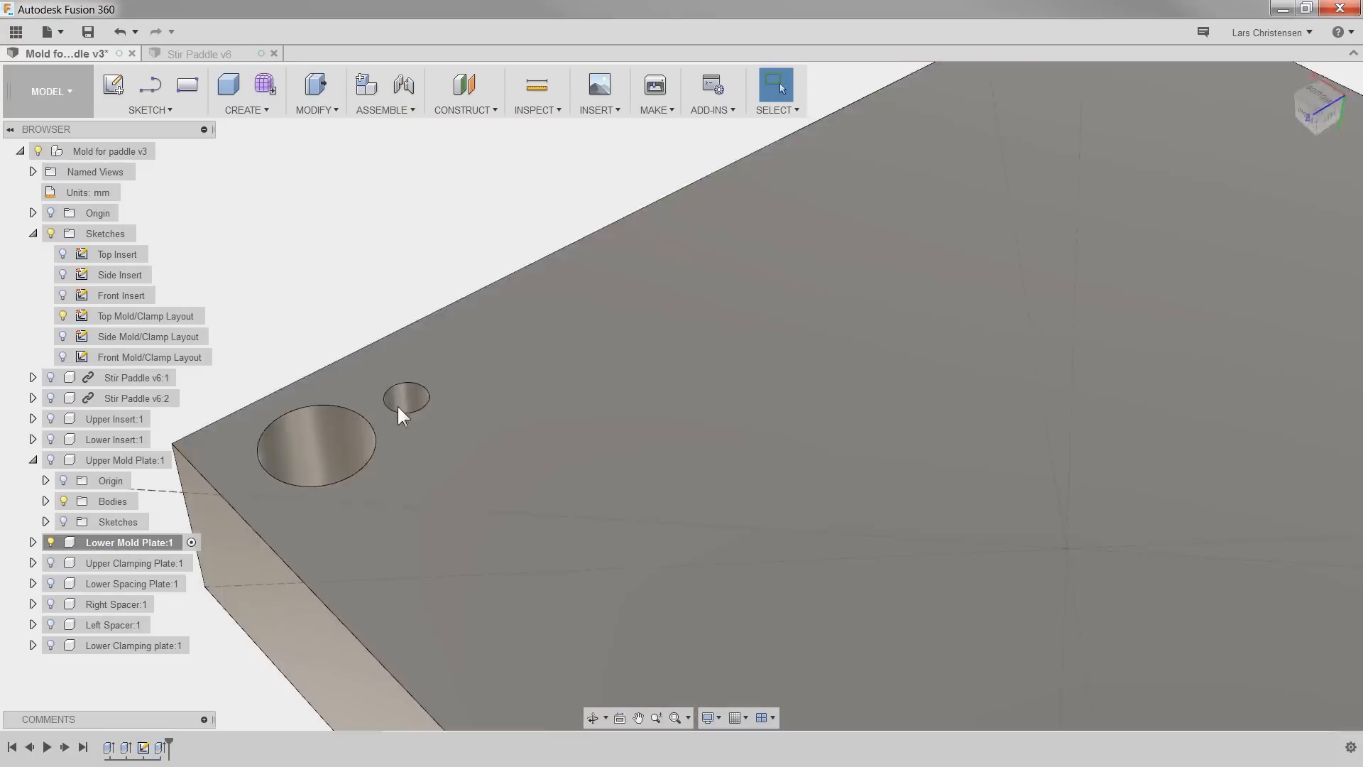
Step: Add full-length M12x1.75 ISO Metric threads, class 6H and right hand, to the four blind holes
{"action": "scroll", "coordinate": [362, 445], "scroll_direction": "down", "scroll_amount": 3}
{"action": "left_click", "coordinate": [322, 423]}
{"action": "left_click", "coordinate": [657, 259], "text": "ctrl"}
{"action": "scroll", "coordinate": [443, 550], "scroll_direction": "up", "scroll_amount": 1}
{"action": "left_click", "coordinate": [1002, 419]}
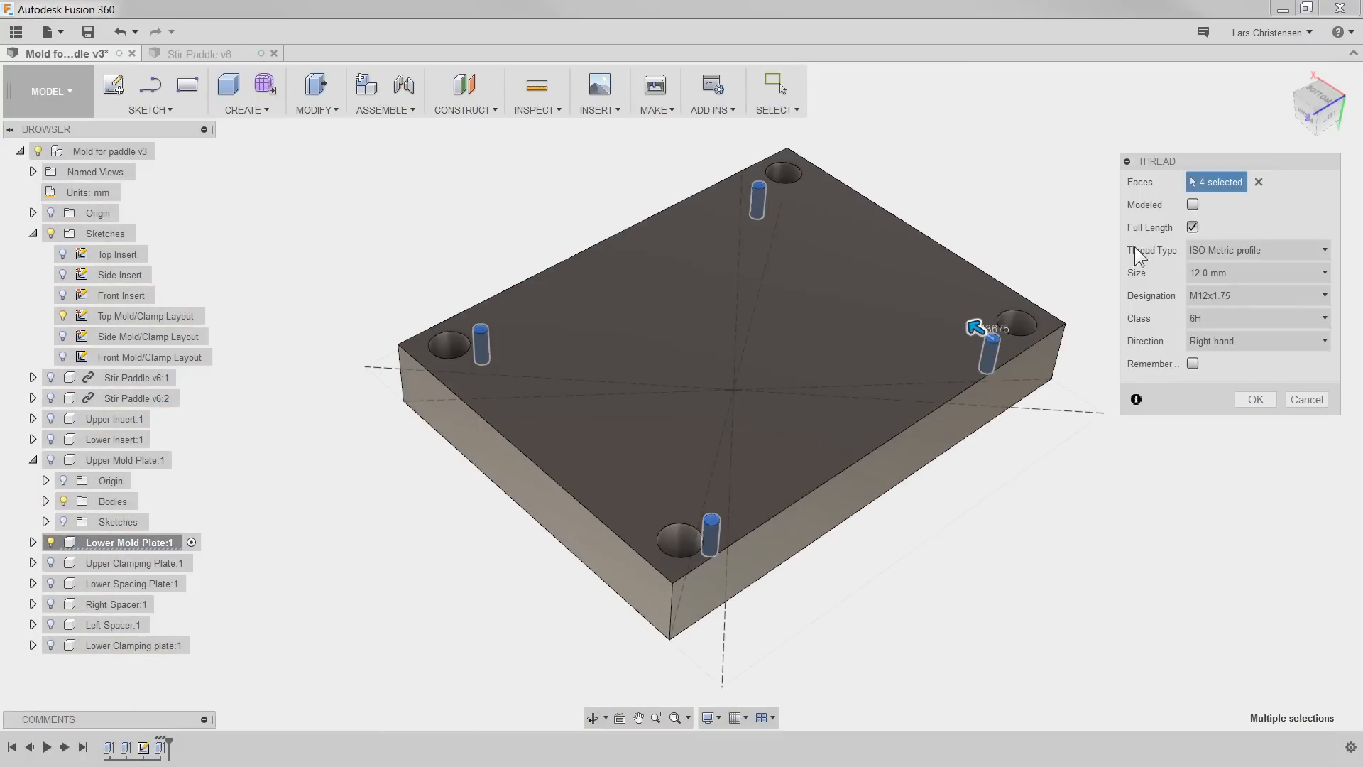
{"action": "key", "text": "Return"}
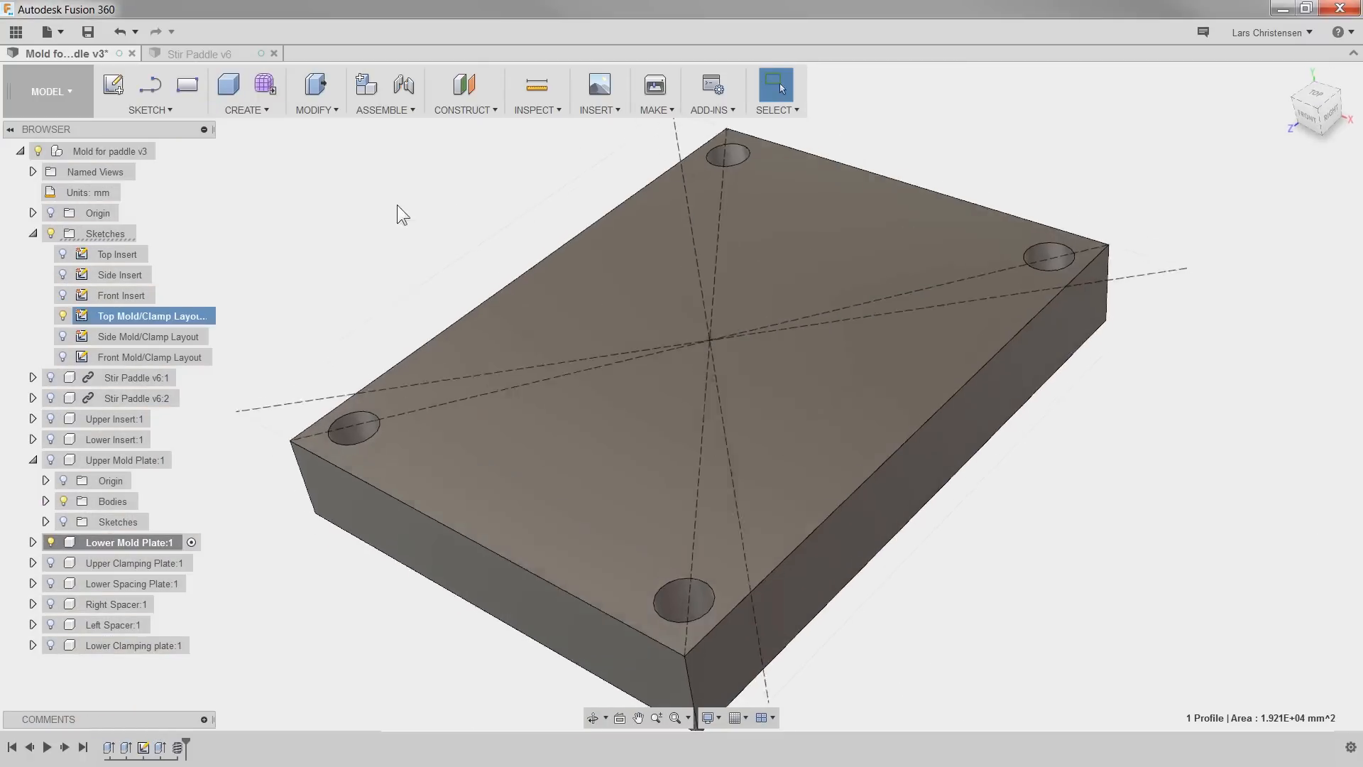
Step: Create a sketch on the Lower Mold Plate's top face and project the insert pocket's outline into it
{"action": "right_click", "coordinate": [542, 542]}
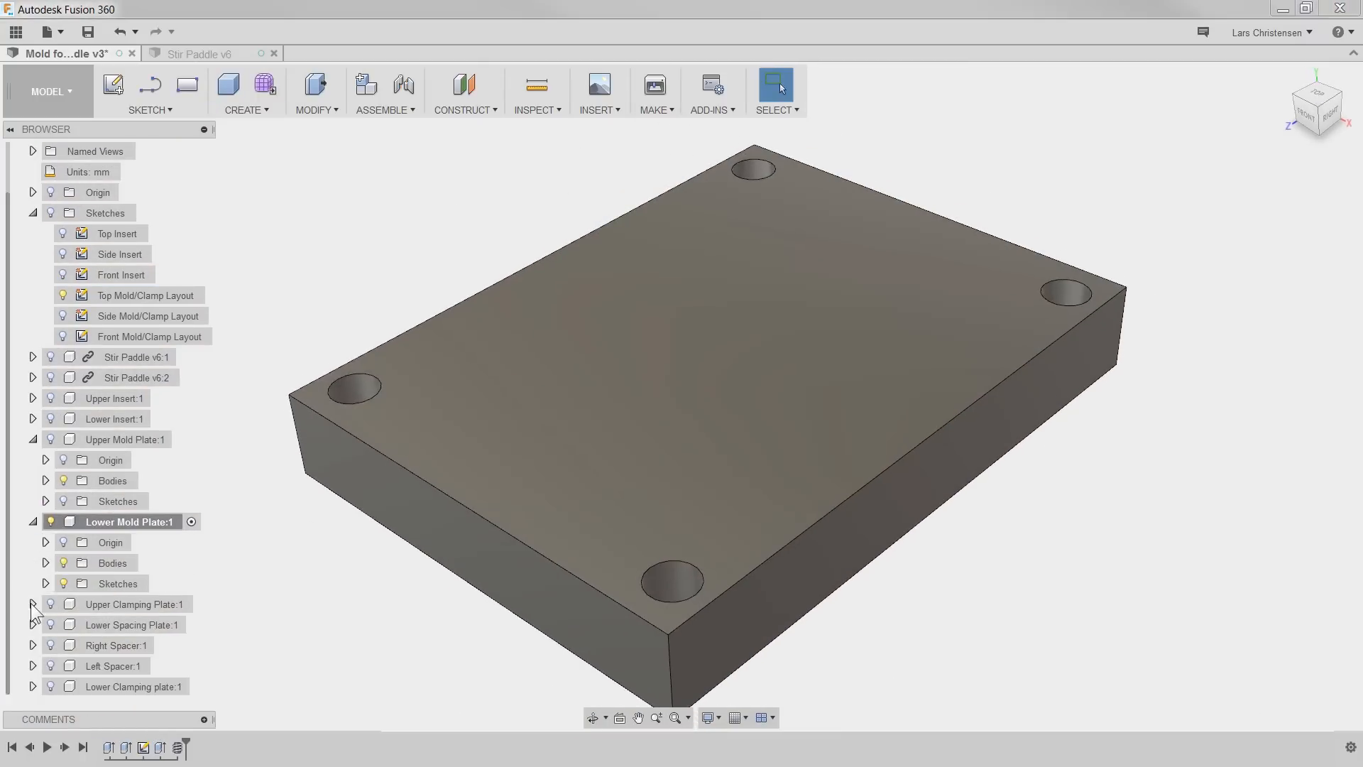
{"action": "right_click", "coordinate": [521, 475]}
{"action": "left_click", "coordinate": [515, 556]}
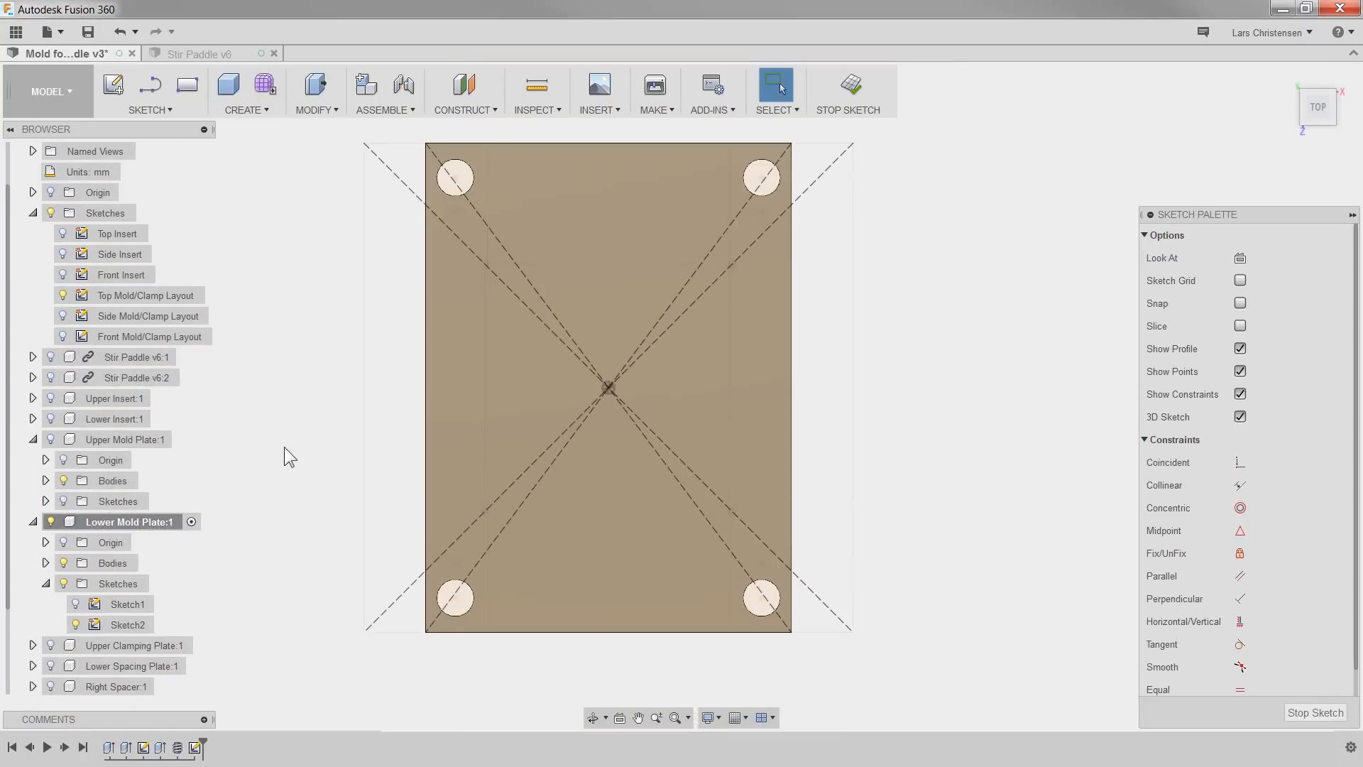
{"action": "key", "text": "p"}
{"action": "scroll", "coordinate": [479, 291], "scroll_direction": "up", "scroll_amount": 3}
{"action": "left_click", "coordinate": [534, 240]}
{"action": "scroll", "coordinate": [369, 172], "scroll_direction": "down", "scroll_amount": 2}
{"action": "left_click", "coordinate": [455, 440]}
{"action": "scroll", "coordinate": [763, 381], "scroll_direction": "up", "scroll_amount": 3}
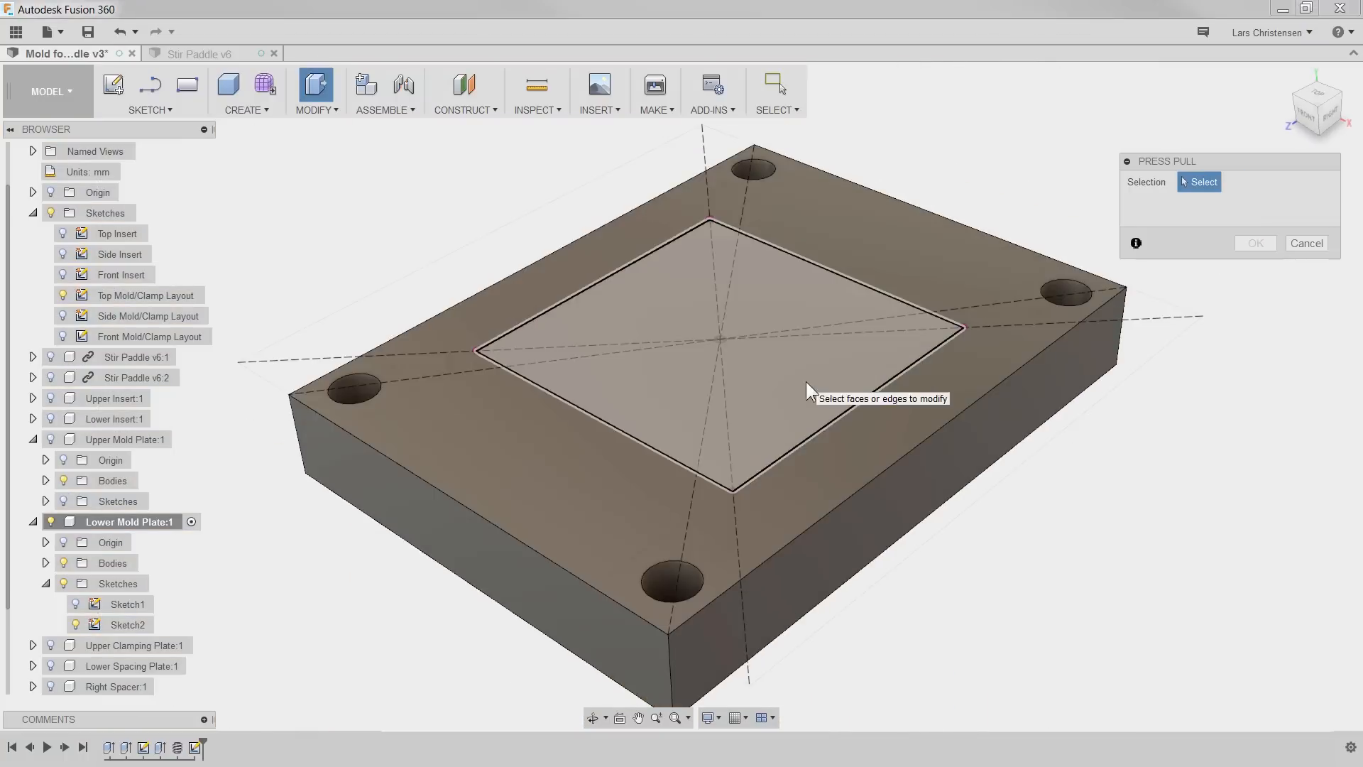
Step: Create a sketch on the plate's bottom face and project the eight screw and pin hole circles from the Top Insert sketch
{"action": "right_click", "coordinate": [655, 455]}
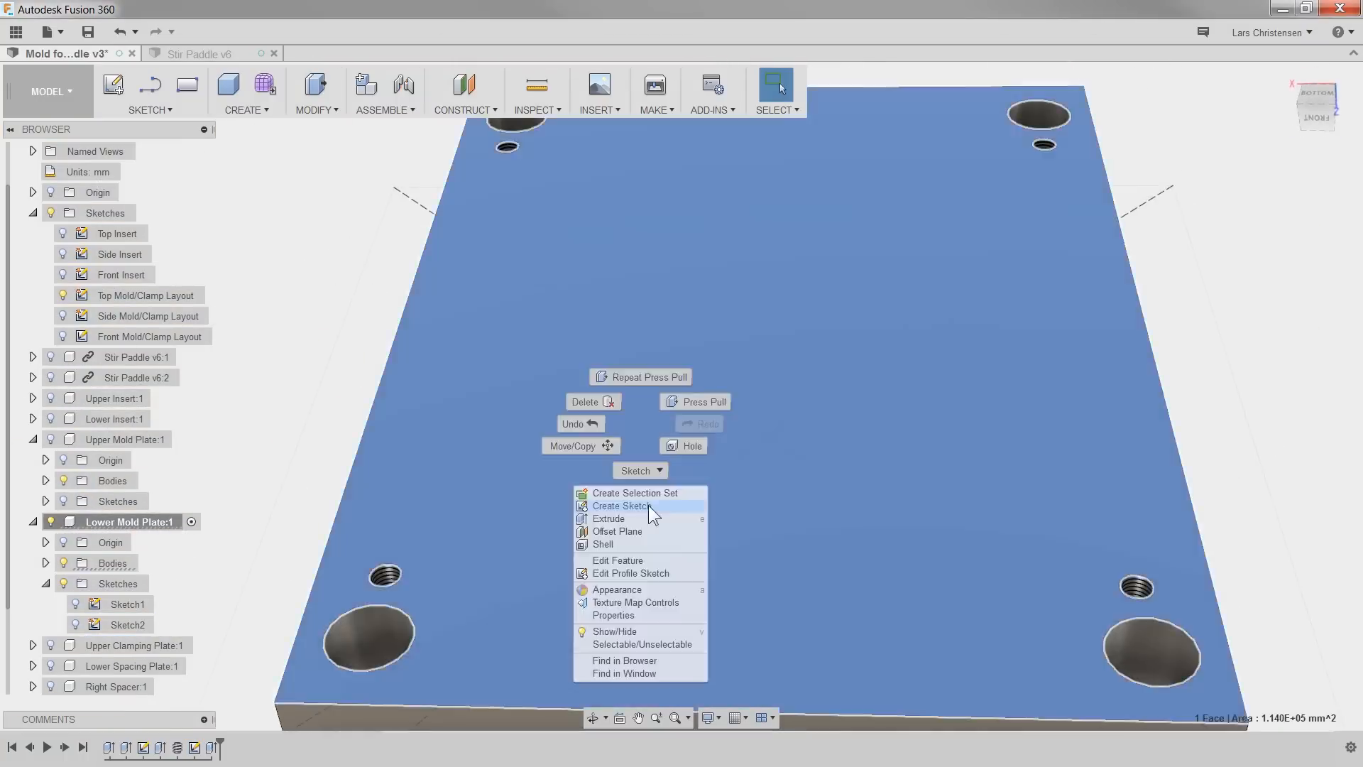
{"action": "left_click", "coordinate": [648, 505]}
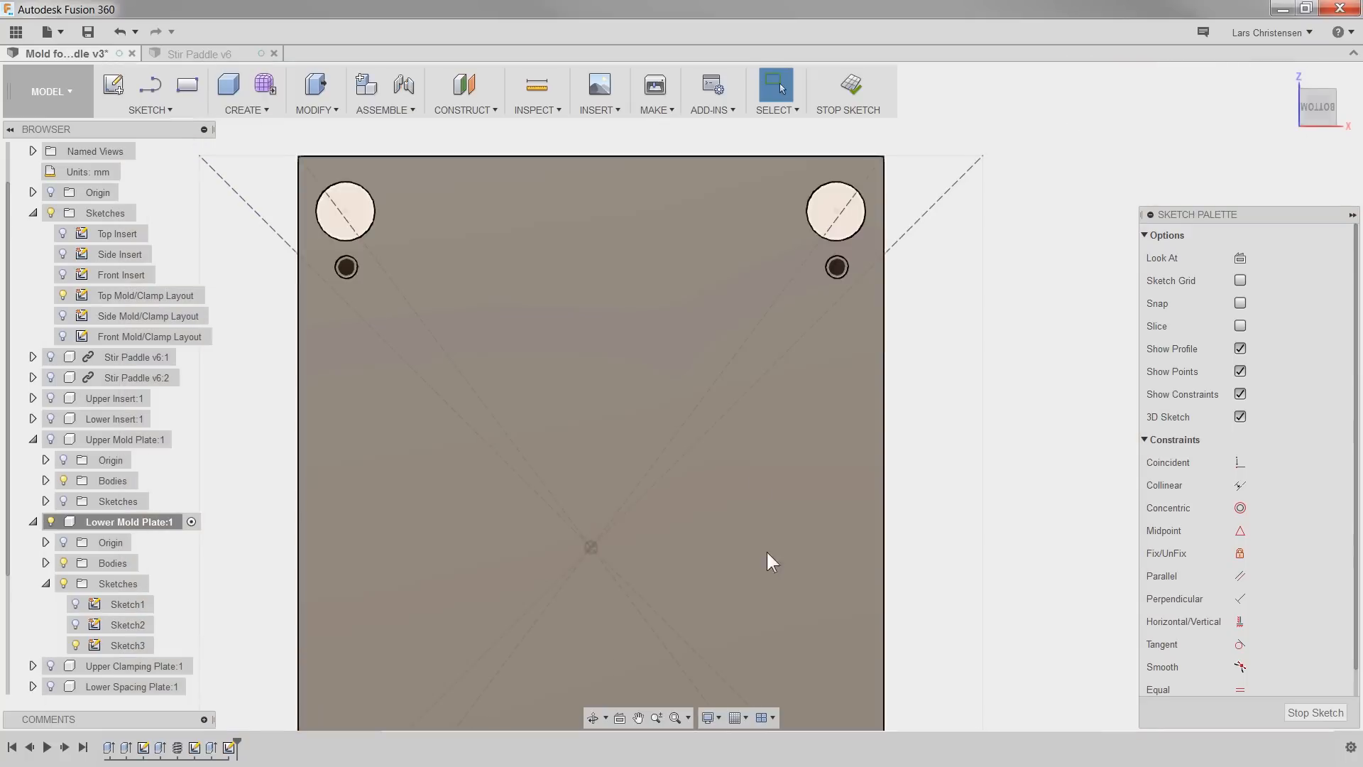
{"action": "key", "text": "p"}
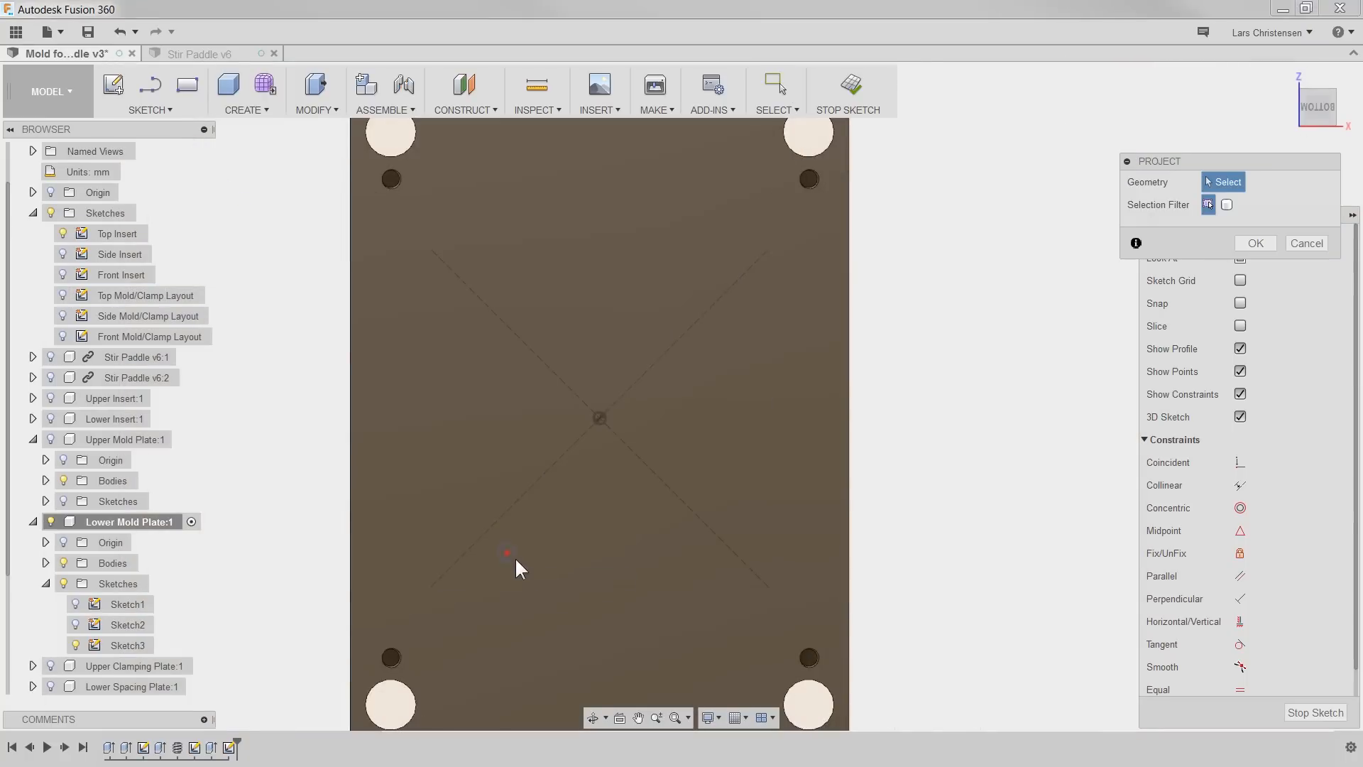
{"action": "left_click", "coordinate": [507, 553]}
{"action": "left_click", "coordinate": [473, 553]}
{"action": "left_click", "coordinate": [692, 553]}
{"action": "left_click", "coordinate": [725, 553]}
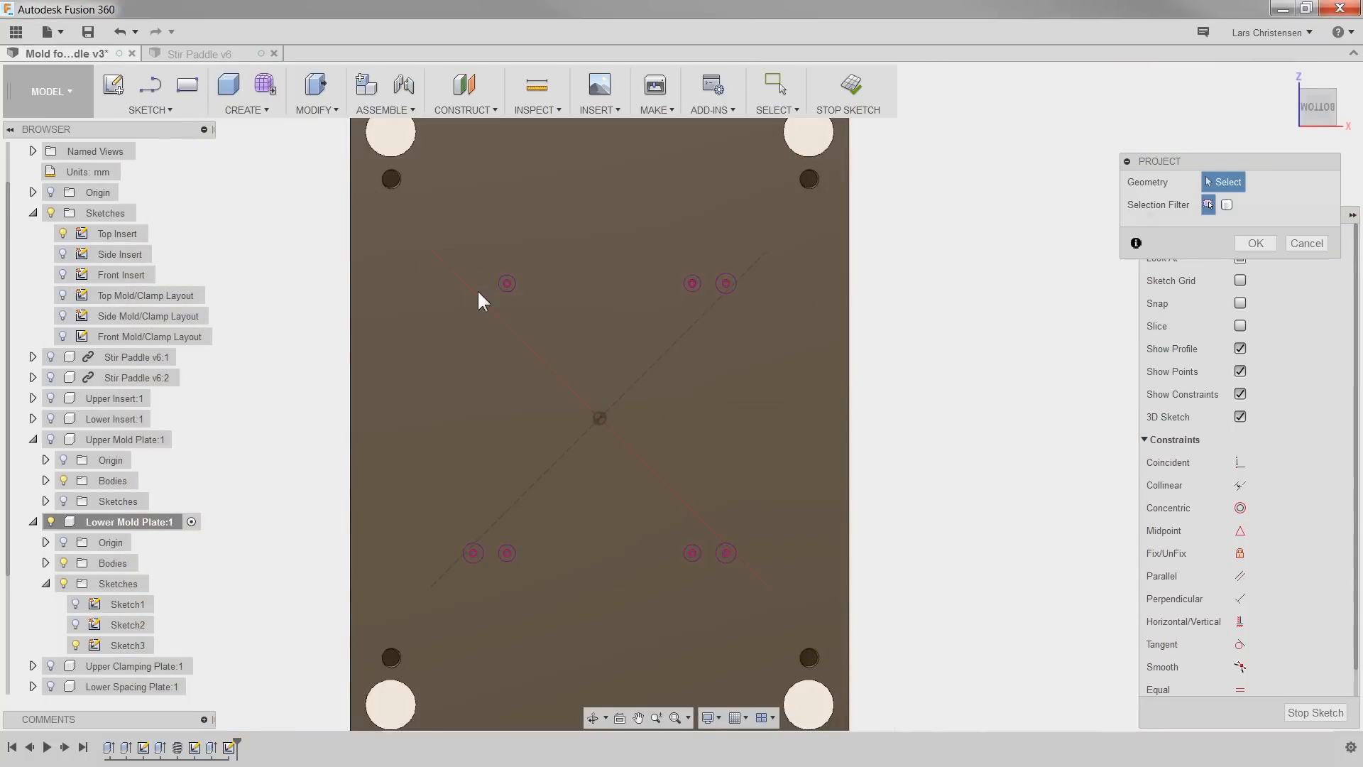
{"action": "left_click", "coordinate": [475, 287]}
{"action": "scroll", "coordinate": [399, 252], "scroll_direction": "up", "scroll_amount": 3}
Step: Offset the four projected screw hole circles outward to form clearance circles
{"action": "key", "text": "o"}
{"action": "left_click", "coordinate": [545, 301]}
{"action": "key", "text": "Return"}
{"action": "key", "text": "o"}
{"action": "left_click", "coordinate": [769, 306]}
{"action": "key", "text": "Return"}
{"action": "key", "text": "o"}
{"action": "left_click", "coordinate": [758, 519]}
{"action": "key", "text": "Return"}
{"action": "key", "text": "o"}
{"action": "left_click", "coordinate": [284, 496]}
{"action": "key", "text": "Return"}
Step: Extrude the screw clearance and pin hole profiles as cuts through the plate into the insert pocket
{"action": "key", "text": "e"}
{"action": "left_click", "coordinate": [856, 402]}
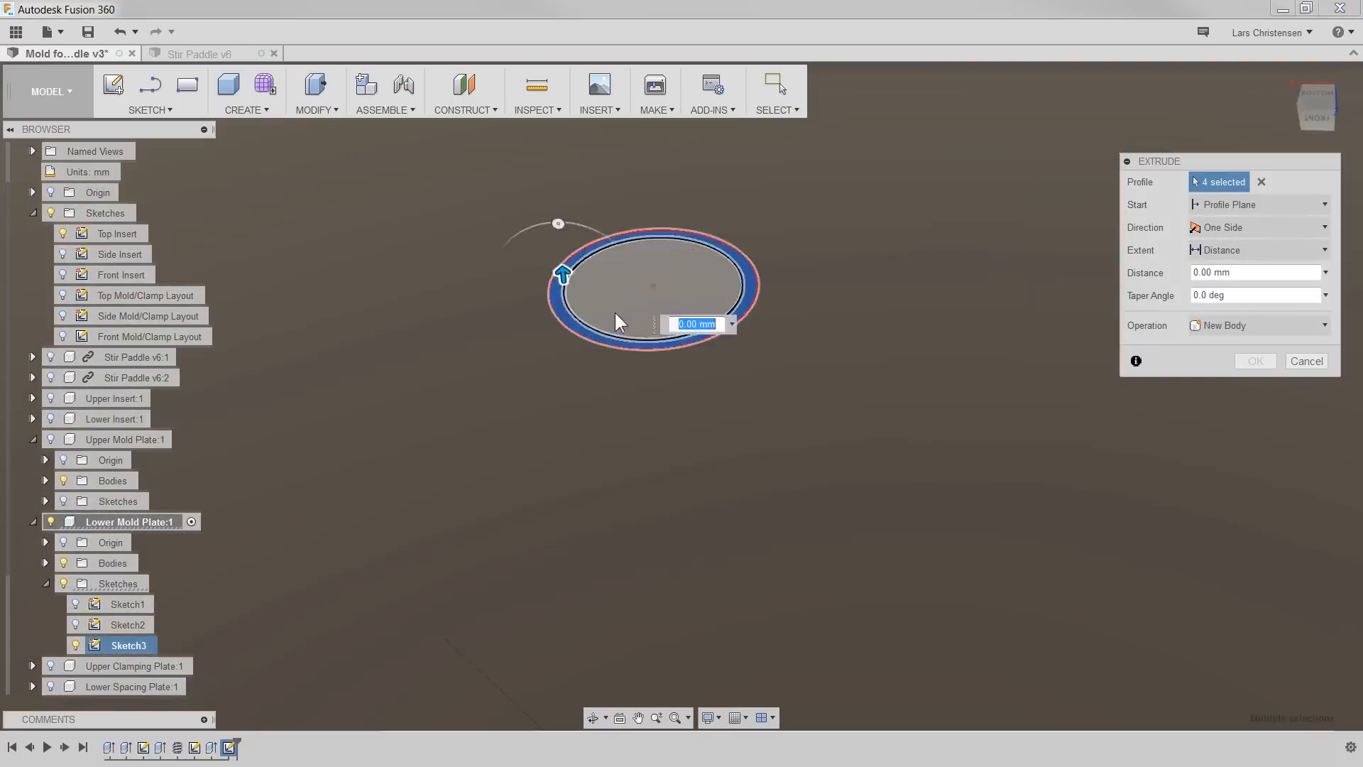
{"action": "scroll", "coordinate": [614, 338], "scroll_direction": "down", "scroll_amount": 3}
{"action": "left_click", "coordinate": [823, 390]}
{"action": "scroll", "coordinate": [679, 626], "scroll_direction": "up", "scroll_amount": 3}
{"action": "left_click", "coordinate": [563, 460]}
{"action": "left_click", "coordinate": [688, 463]}
{"action": "scroll", "coordinate": [739, 508], "scroll_direction": "down", "scroll_amount": 3}
{"action": "left_click_drag", "start_coordinate": [659, 485], "coordinate": [662, 524]}
{"action": "left_click", "coordinate": [1258, 250]}
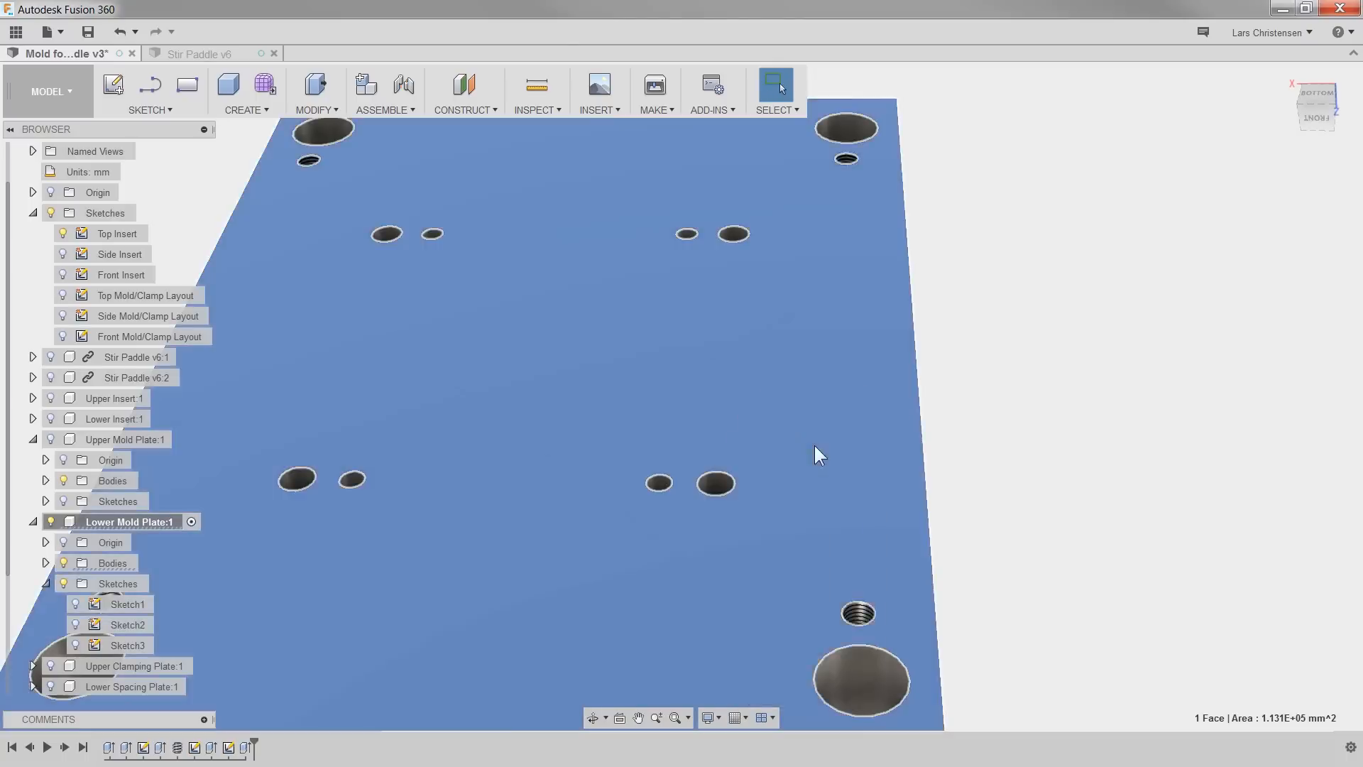
Step: Sketch equal circles around the four screw holes on the bottom face and cut them as screw-head recesses
{"action": "left_click", "coordinate": [815, 445]}
{"action": "scroll", "coordinate": [699, 365], "scroll_direction": "up", "scroll_amount": 3}
{"action": "left_click", "coordinate": [820, 400]}
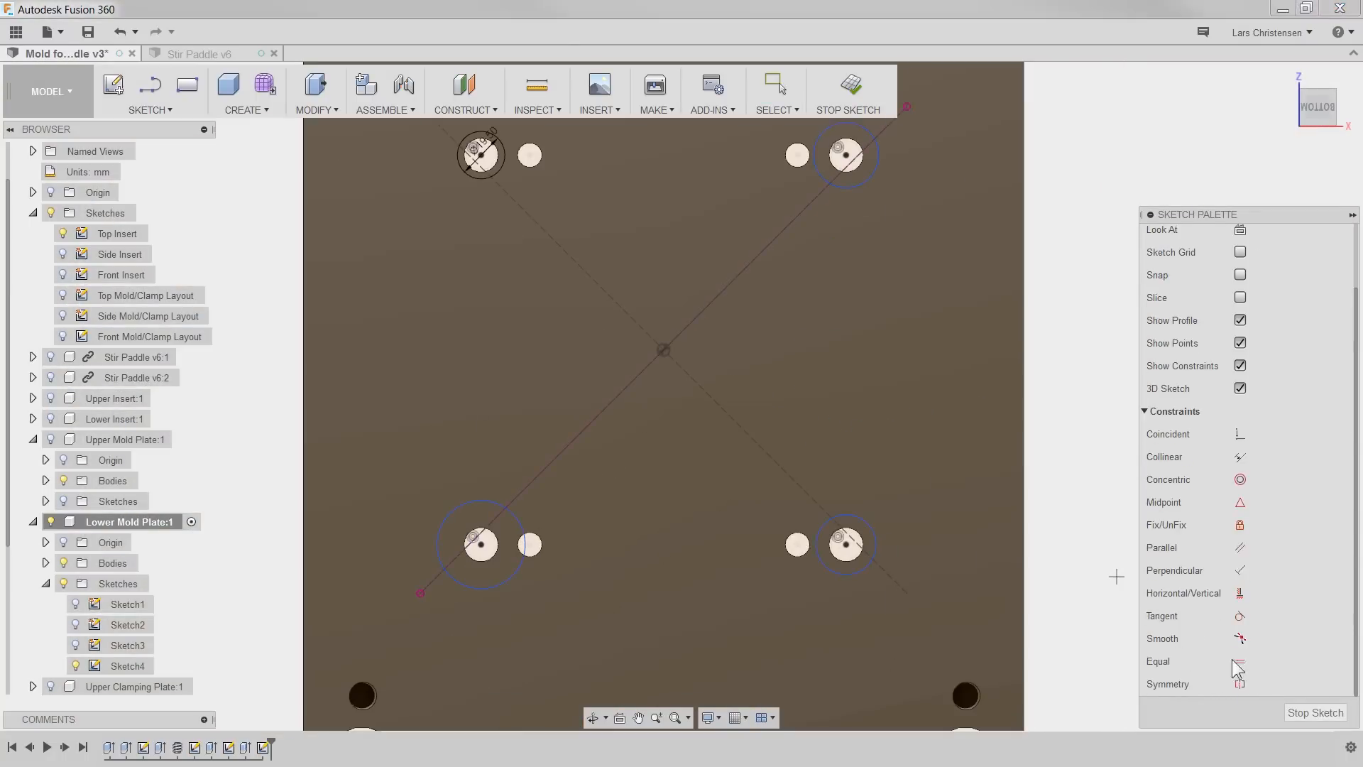
{"action": "left_click", "coordinate": [1240, 689]}
{"action": "left_click", "coordinate": [501, 170]}
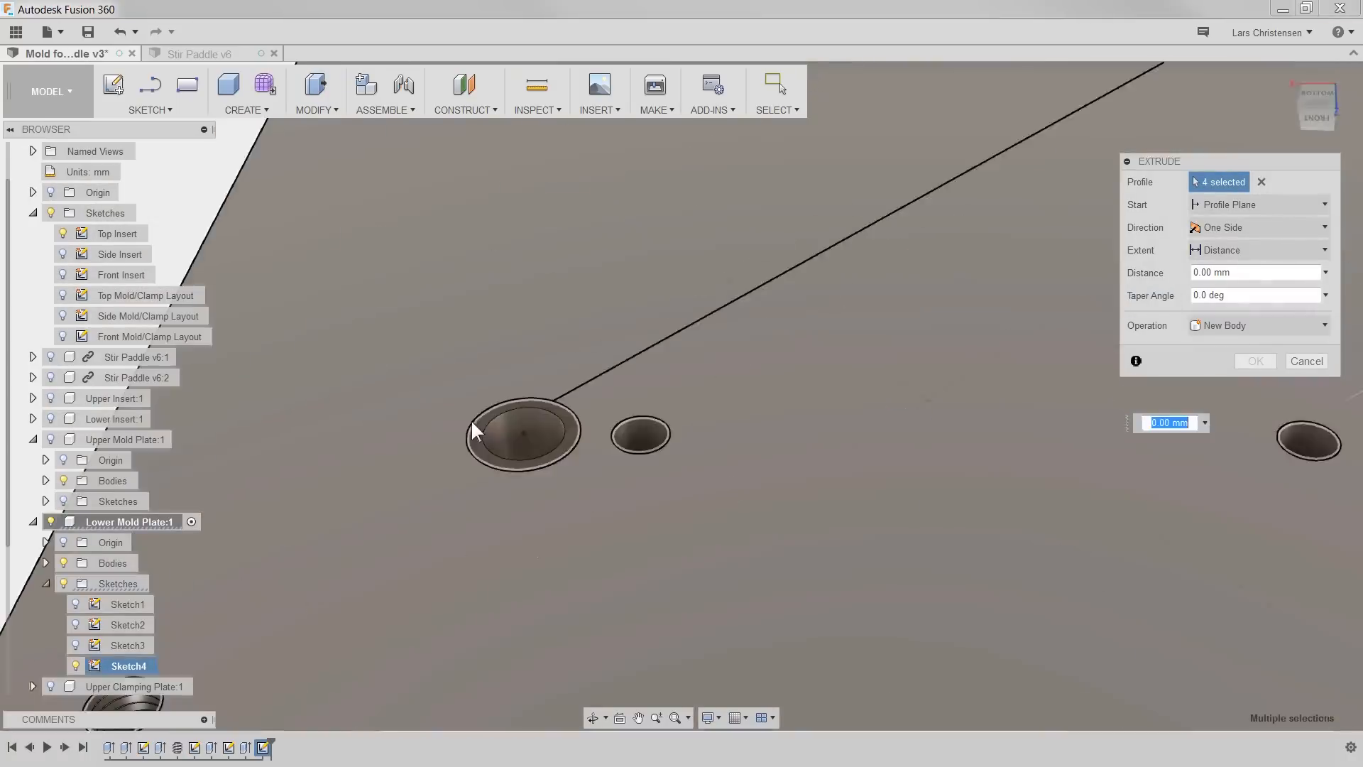
{"action": "left_click_drag", "start_coordinate": [471, 419], "coordinate": [538, 463]}
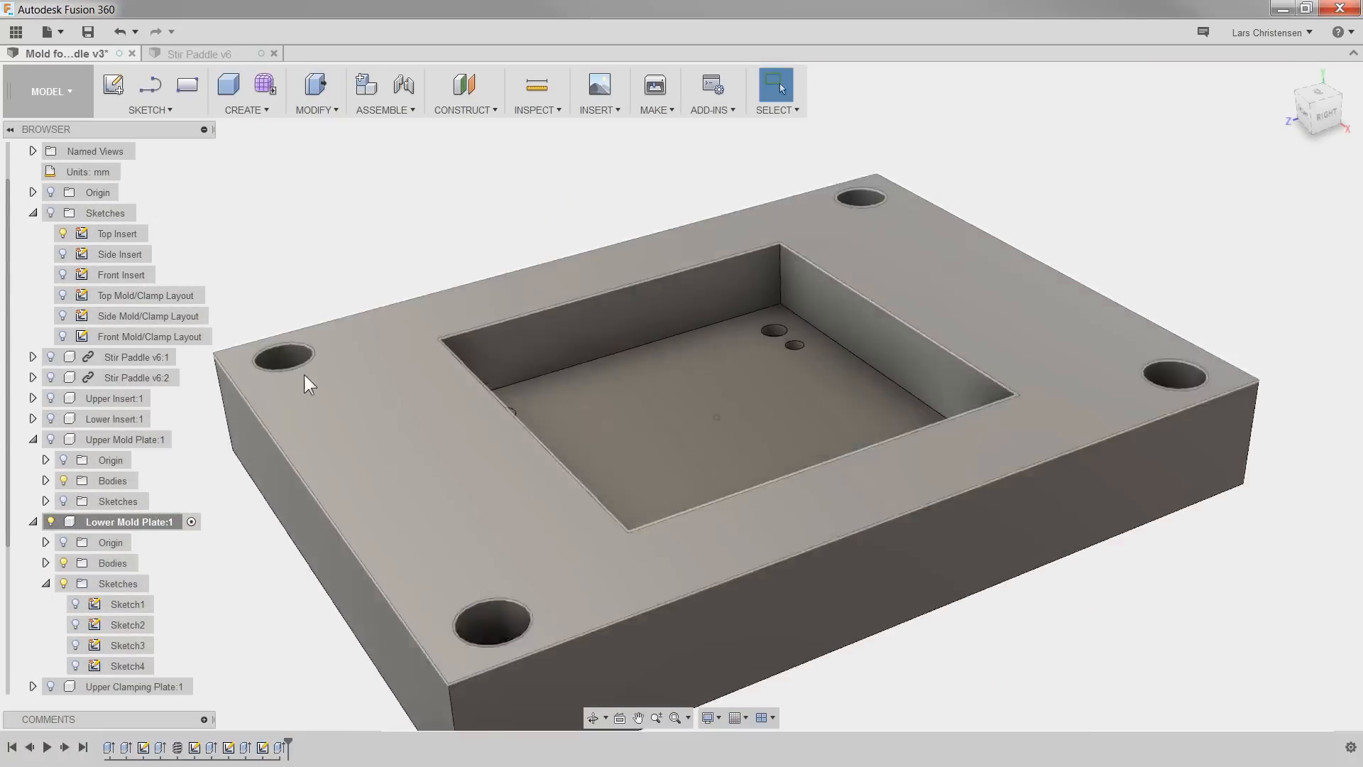
Step: Fillet the vertical corner edges of the insert pocket and chamfer the Lower Mold Plate's outer perimeter edges
{"action": "key", "text": "f"}
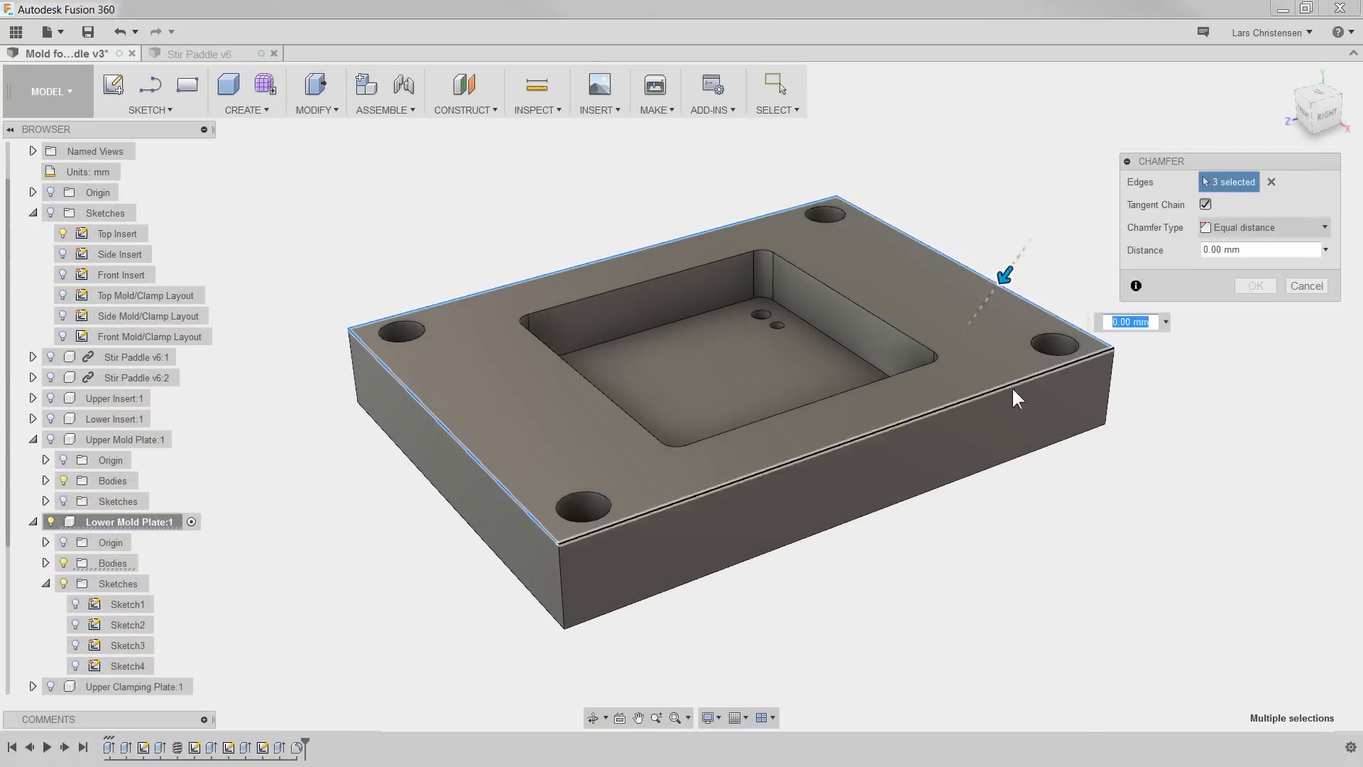
{"action": "left_click", "coordinate": [1103, 426]}
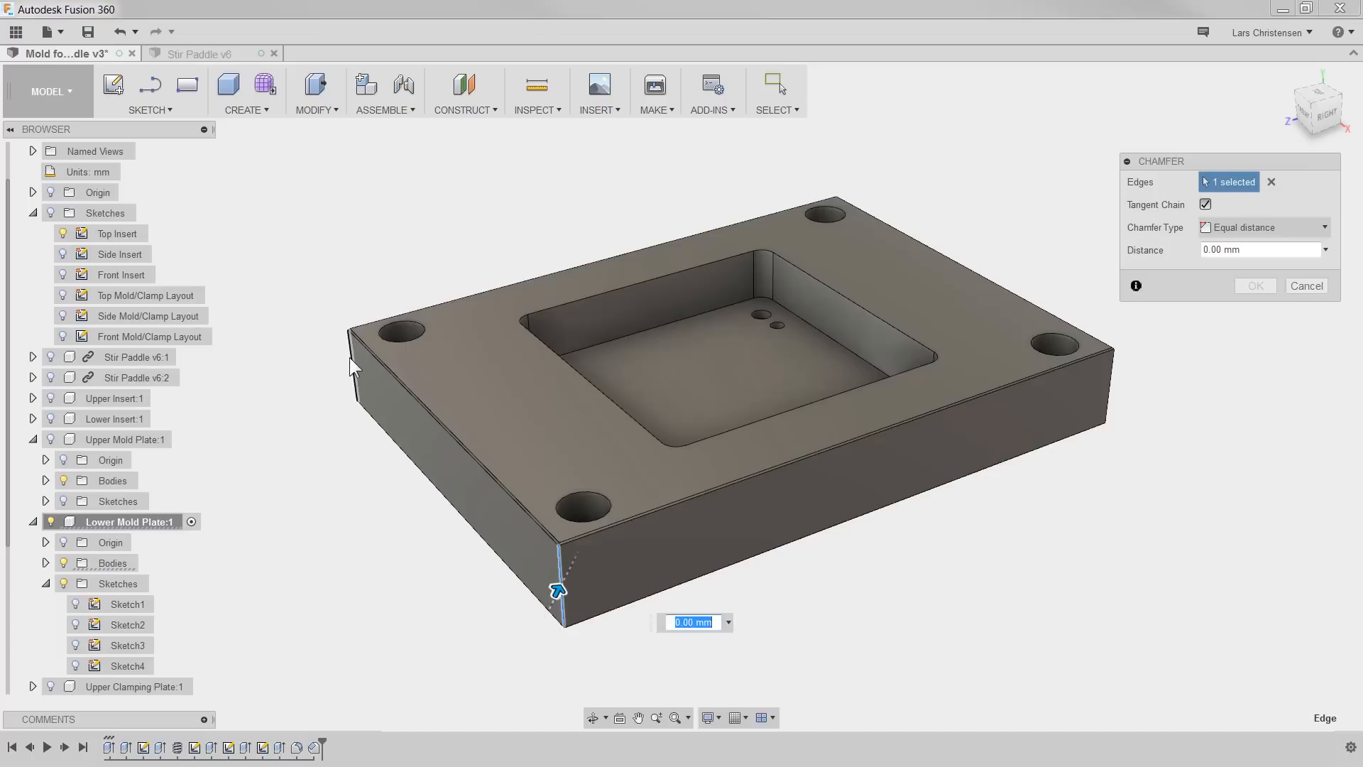
Step: Chamfer the four vertical outer corner edges of the Lower Mold Plate by 3 mm
{"action": "left_click", "coordinate": [353, 365]}
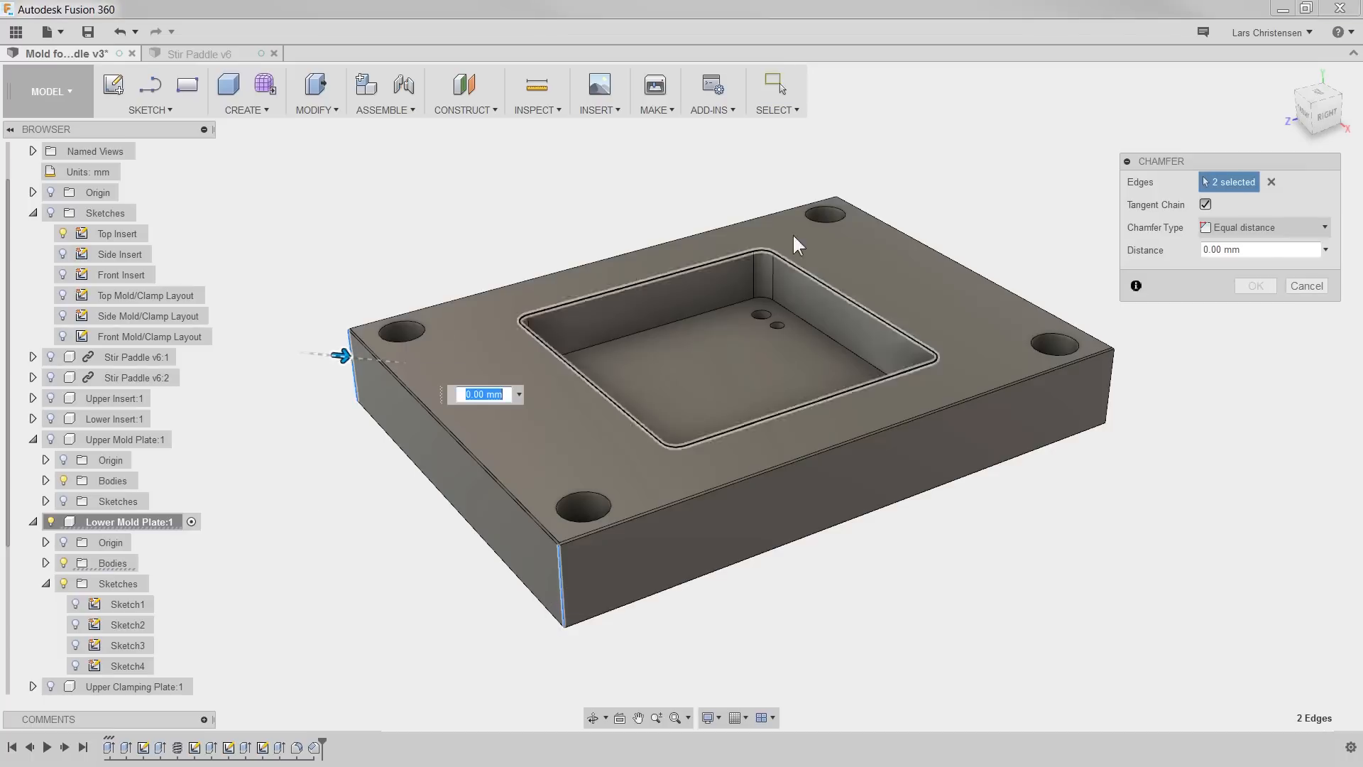
{"action": "left_click", "coordinate": [836, 232]}
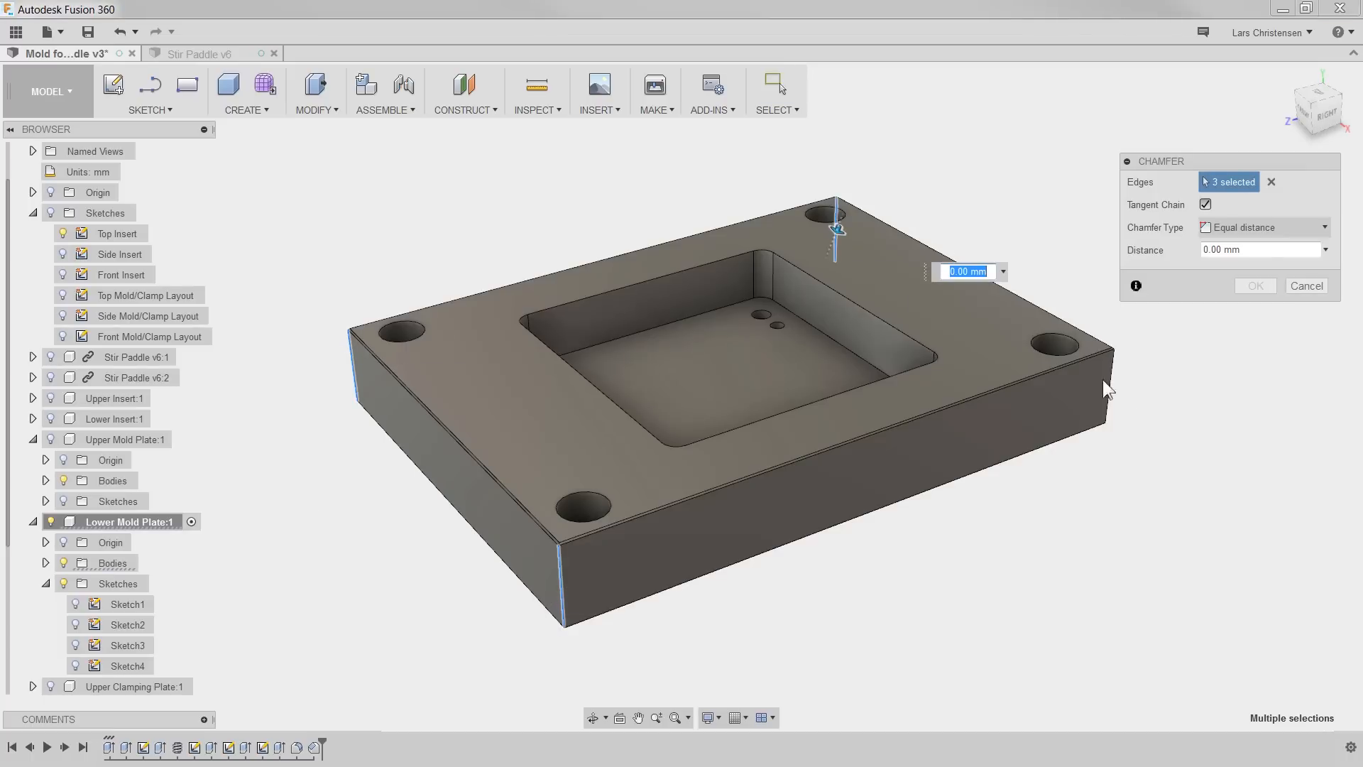
{"action": "left_click", "coordinate": [1109, 402]}
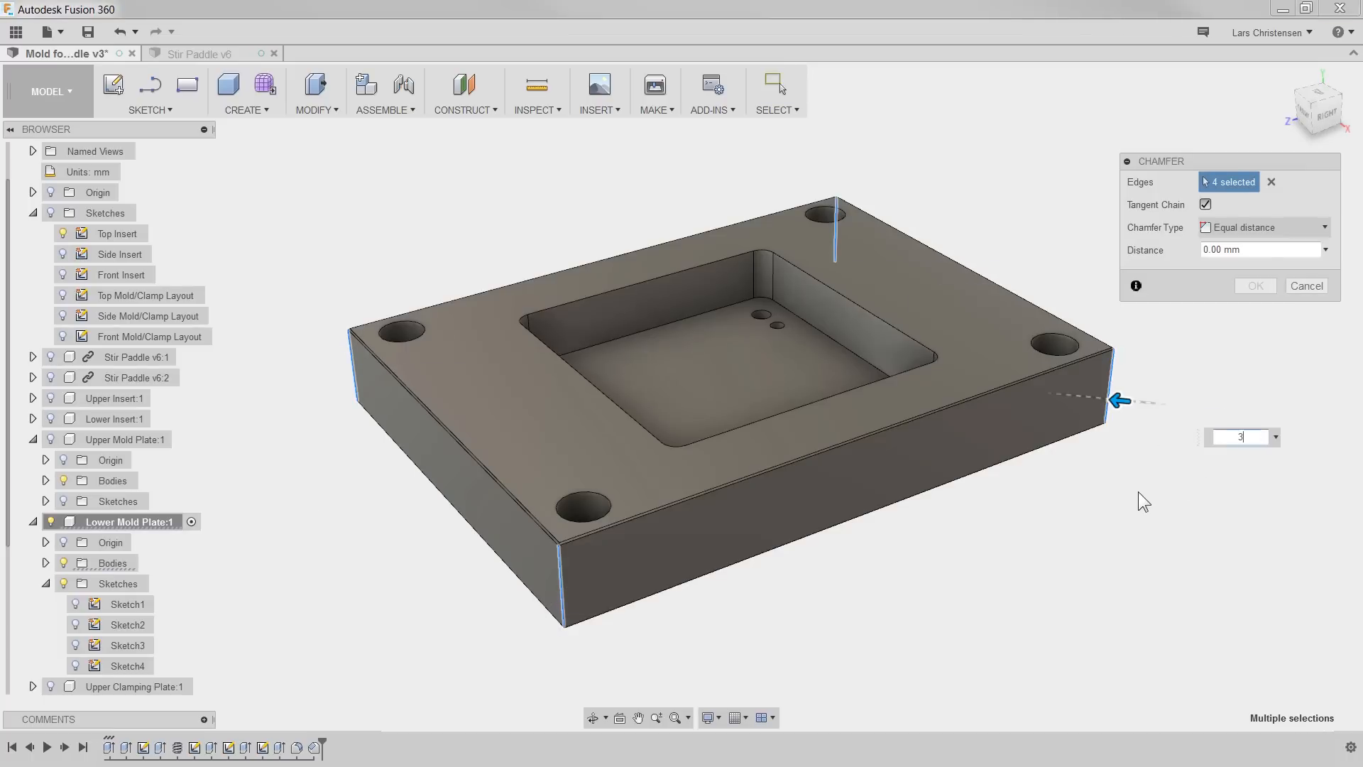
{"action": "key", "text": "Escape"}
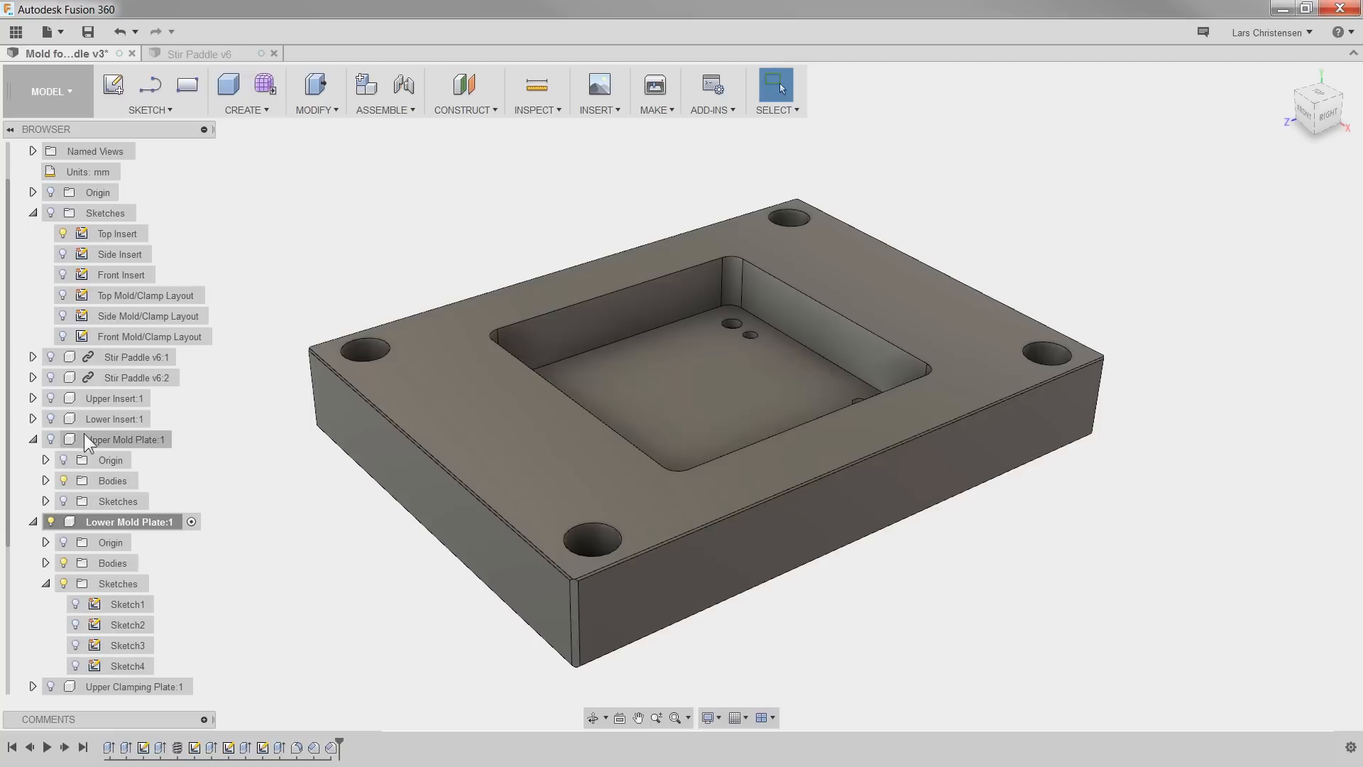
Step: Activate the top-level assembly and show the Upper Mold Plate together with the Upper and Lower Inserts
{"action": "left_click", "coordinate": [191, 439]}
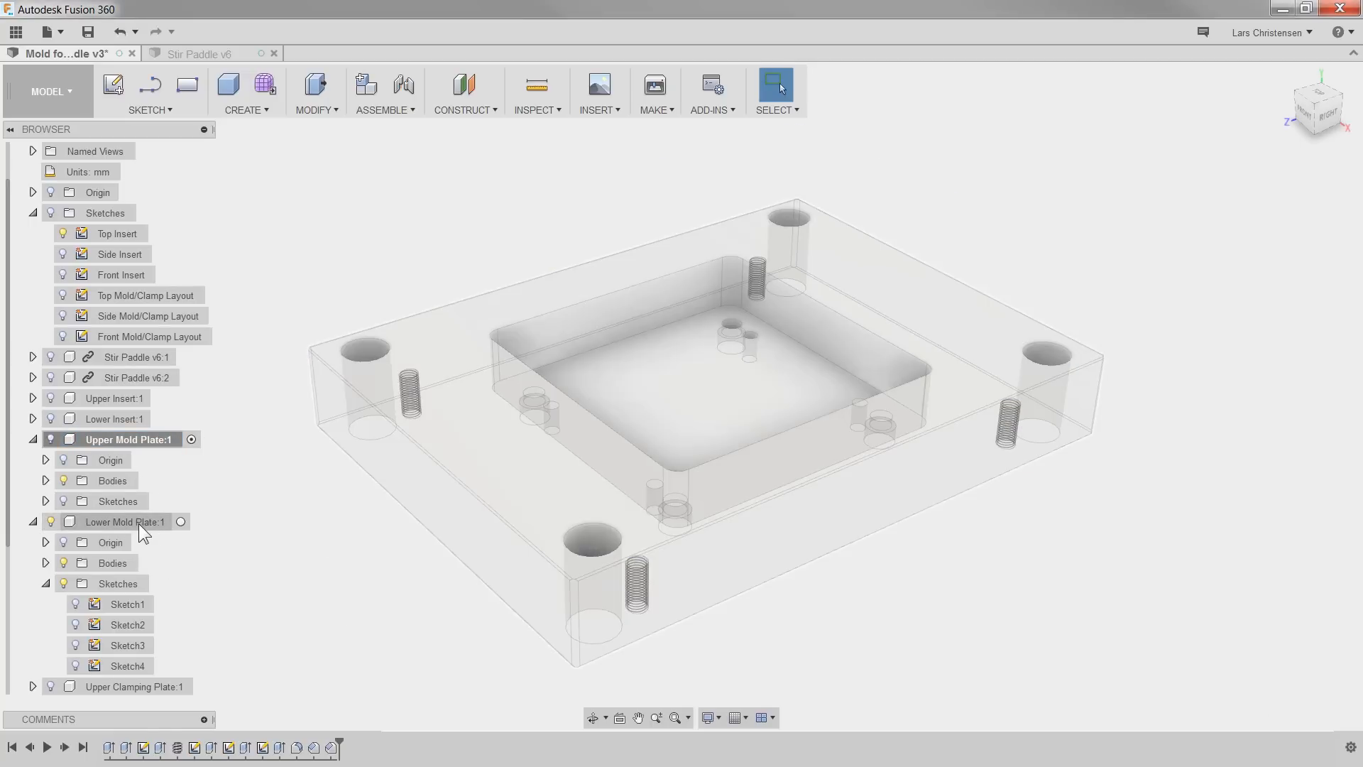
{"action": "left_click", "coordinate": [57, 440]}
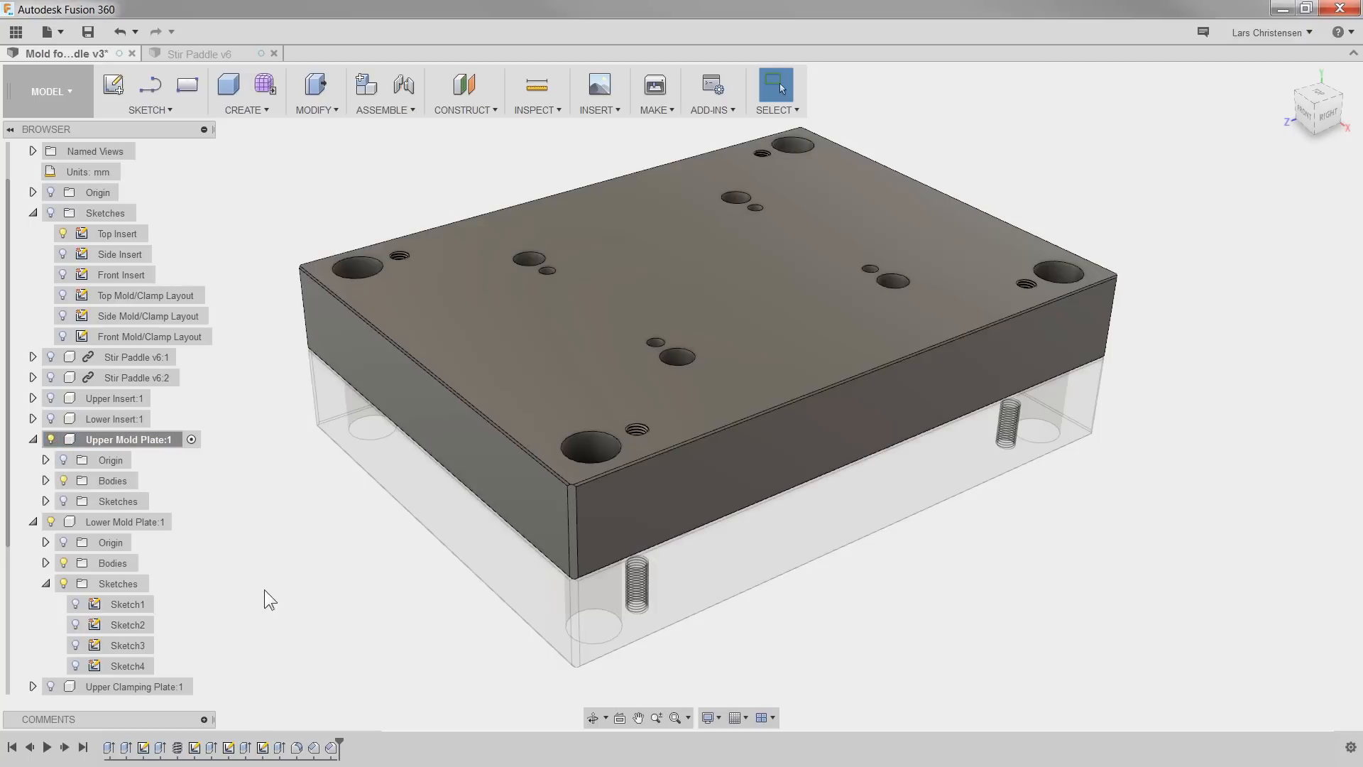
{"action": "scroll", "coordinate": [82, 318], "scroll_direction": "up", "scroll_amount": 1}
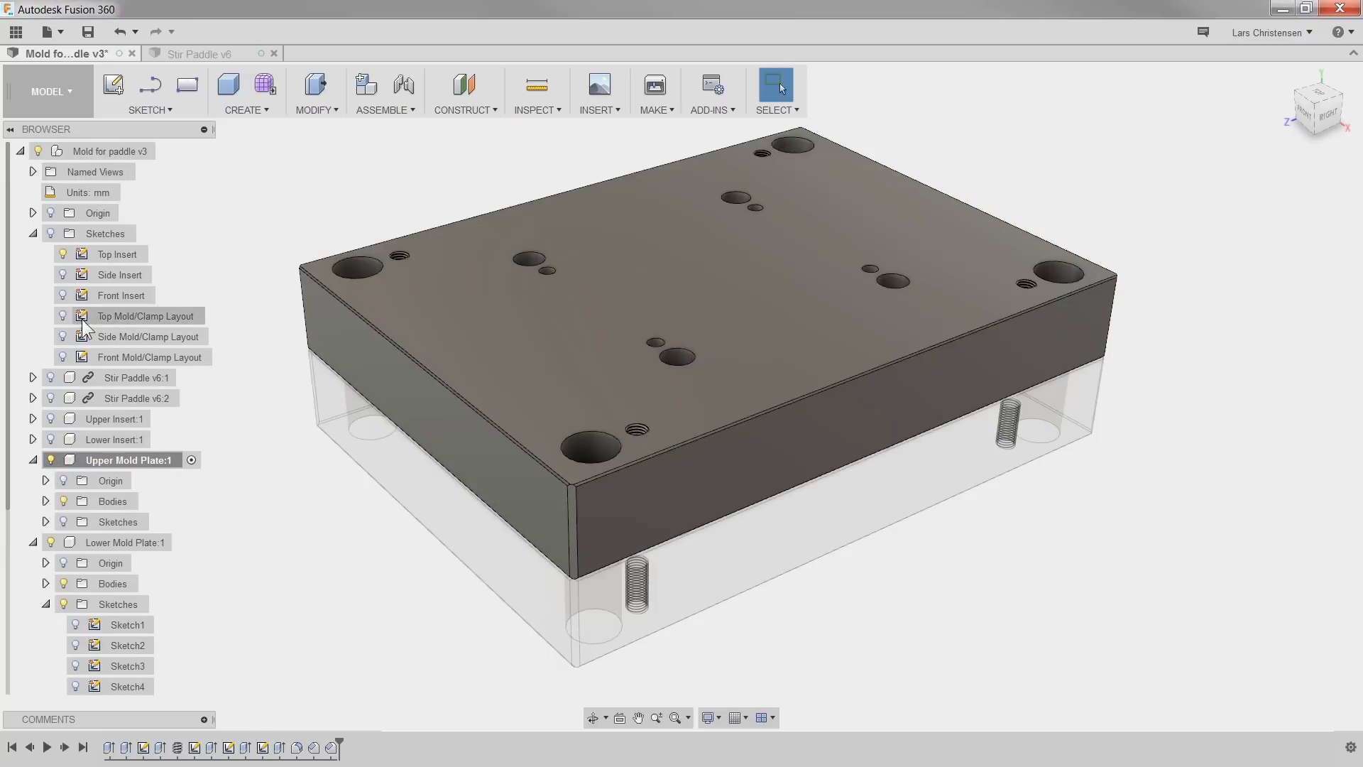
{"action": "left_click", "coordinate": [173, 151]}
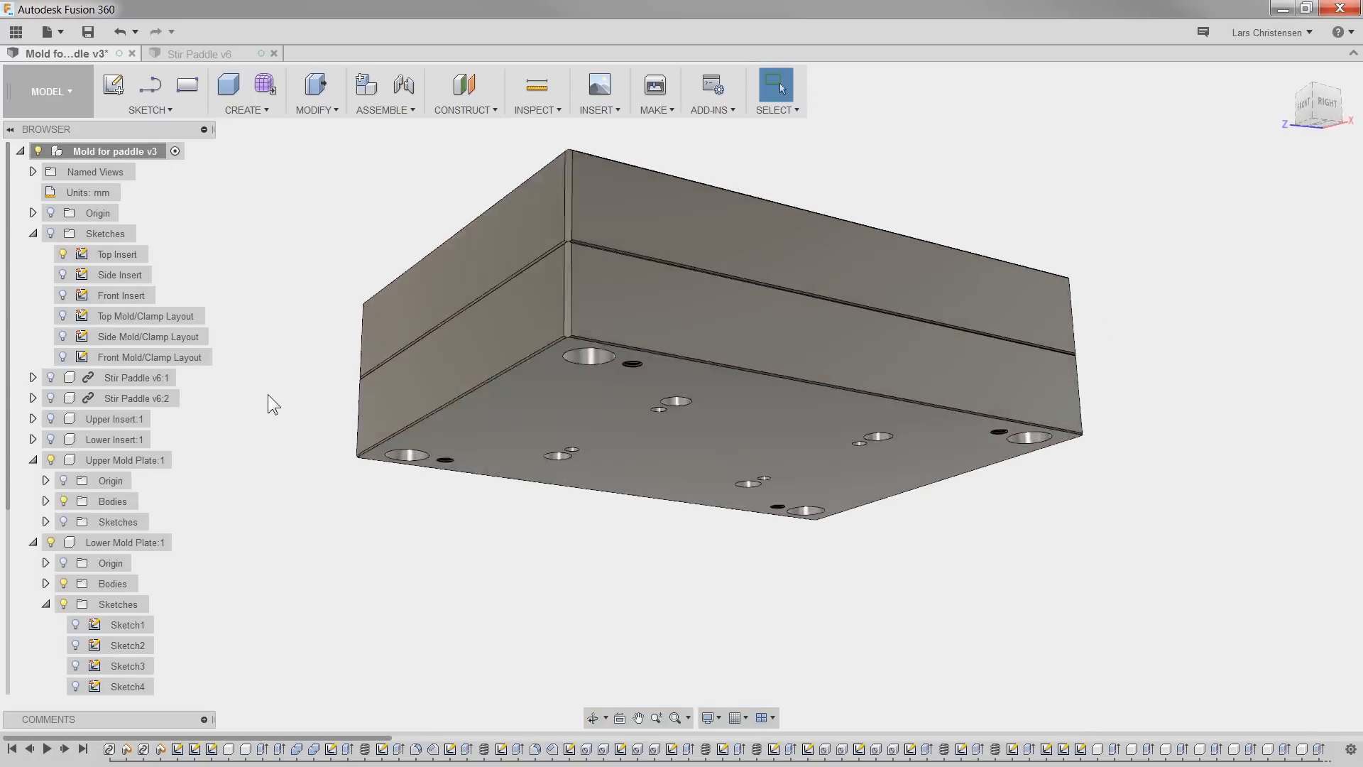
{"action": "left_click", "coordinate": [50, 439]}
{"action": "left_click", "coordinate": [50, 419]}
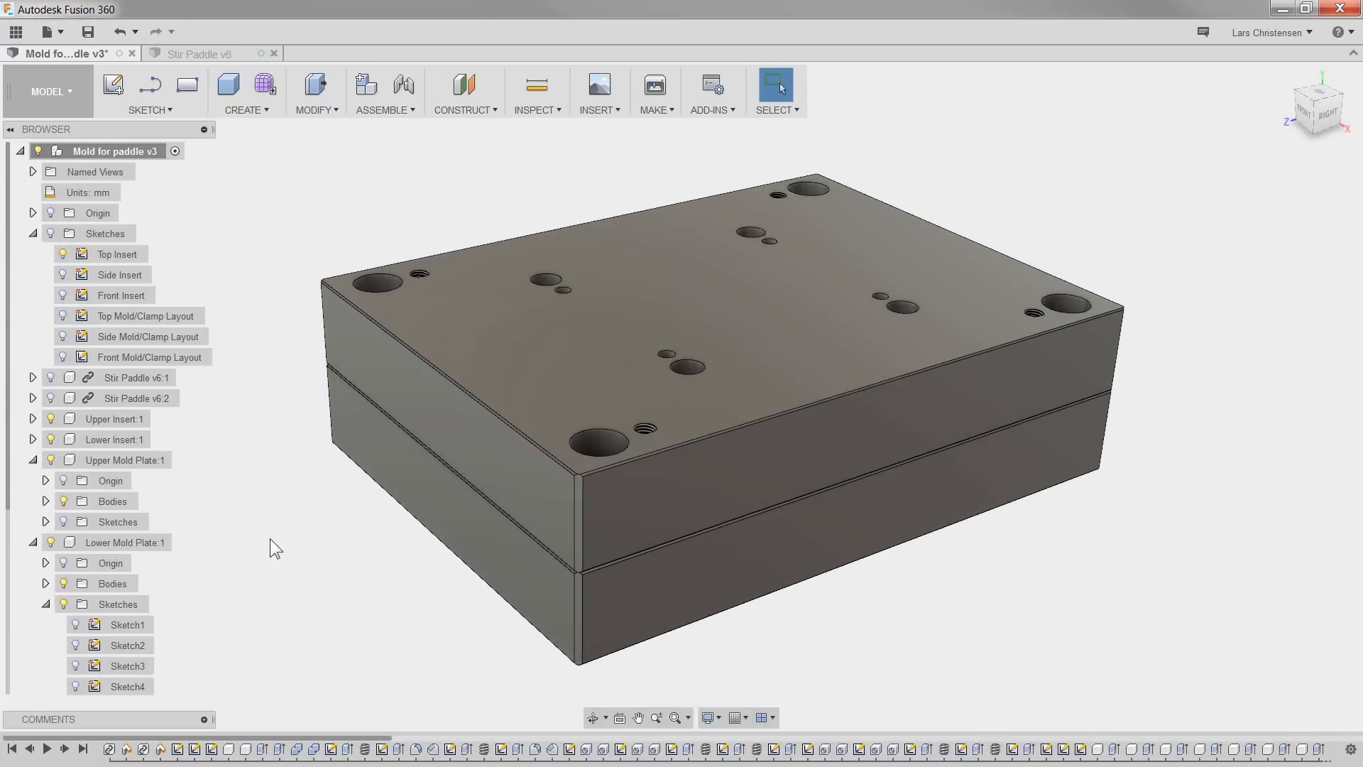
Step: Examine the inserts and screw holes with a section analysis about -75.4 mm from the plates' long side face, and cancel it
{"action": "left_click", "coordinate": [534, 111]}
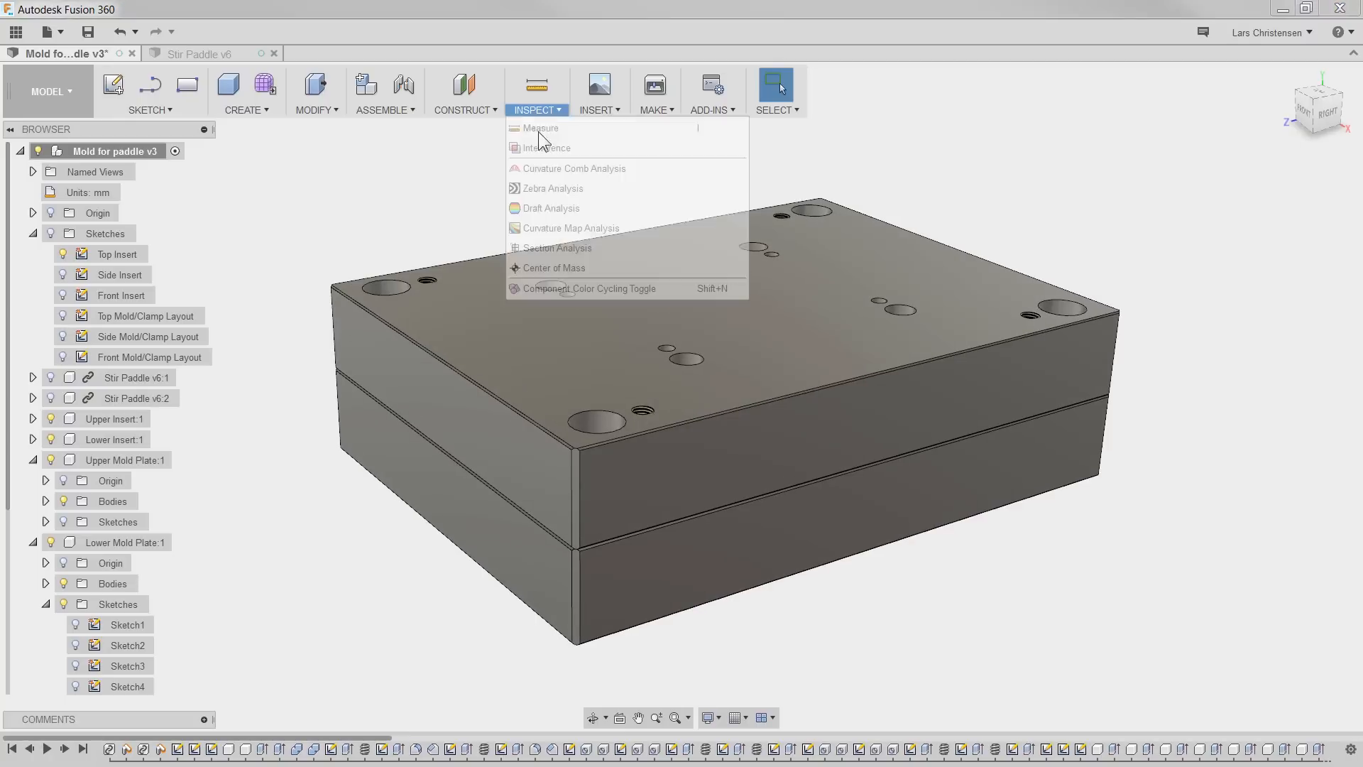
{"action": "left_click", "coordinate": [700, 248]}
{"action": "left_click", "coordinate": [798, 470]}
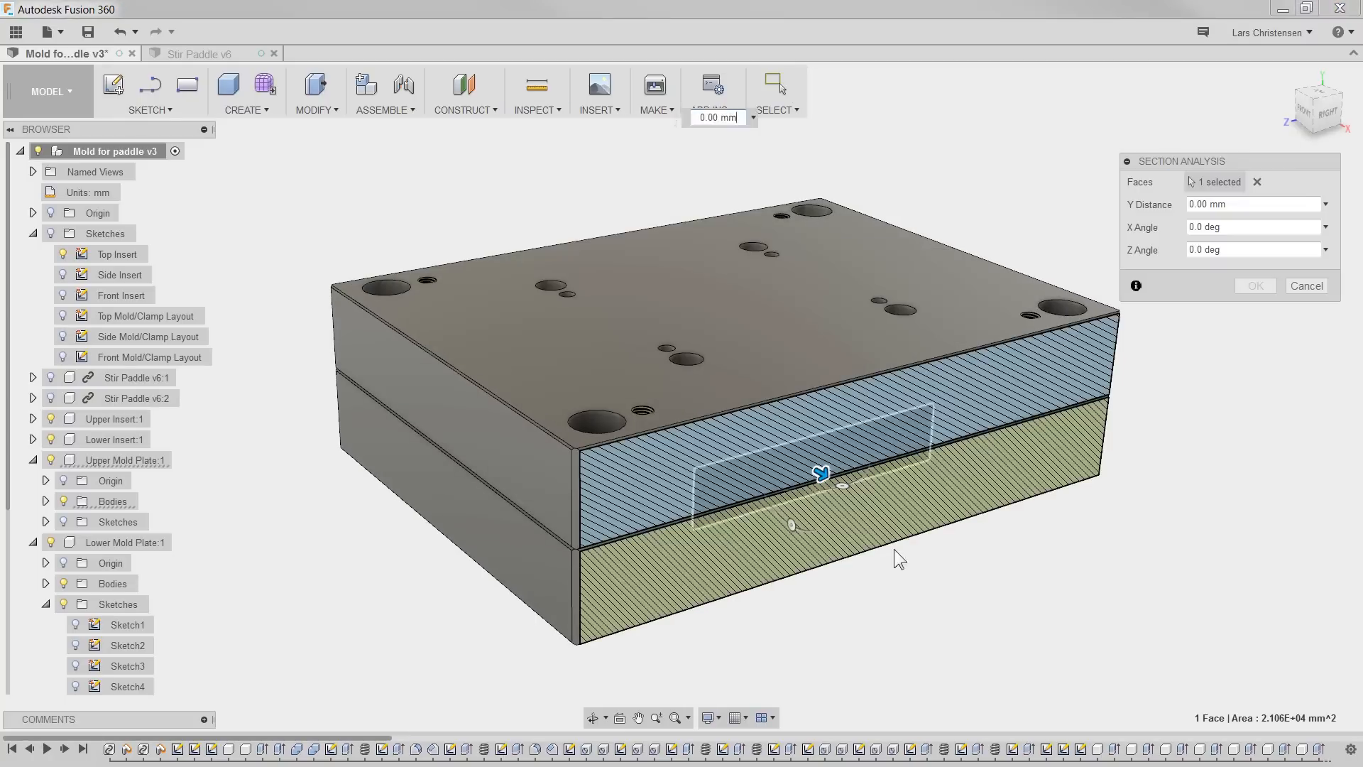
{"action": "left_click_drag", "start_coordinate": [829, 476], "coordinate": [735, 408]}
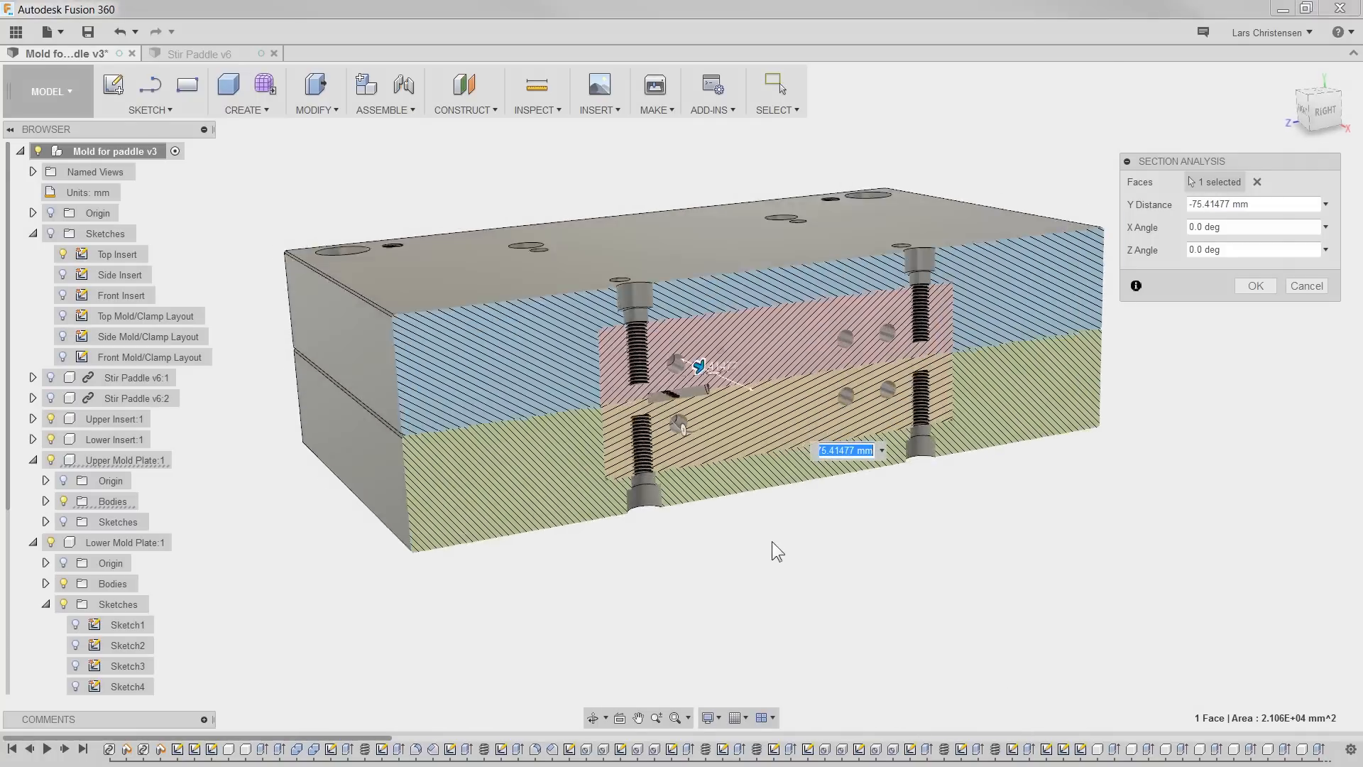
{"action": "scroll", "coordinate": [772, 541], "scroll_direction": "up", "scroll_amount": 3}
{"action": "middle_click_drag", "start_coordinate": [772, 541], "coordinate": [765, 433], "text": "shift"}
{"action": "left_click_drag", "start_coordinate": [765, 434], "coordinate": [1170, 587]}
{"action": "left_click", "coordinate": [1305, 285]}
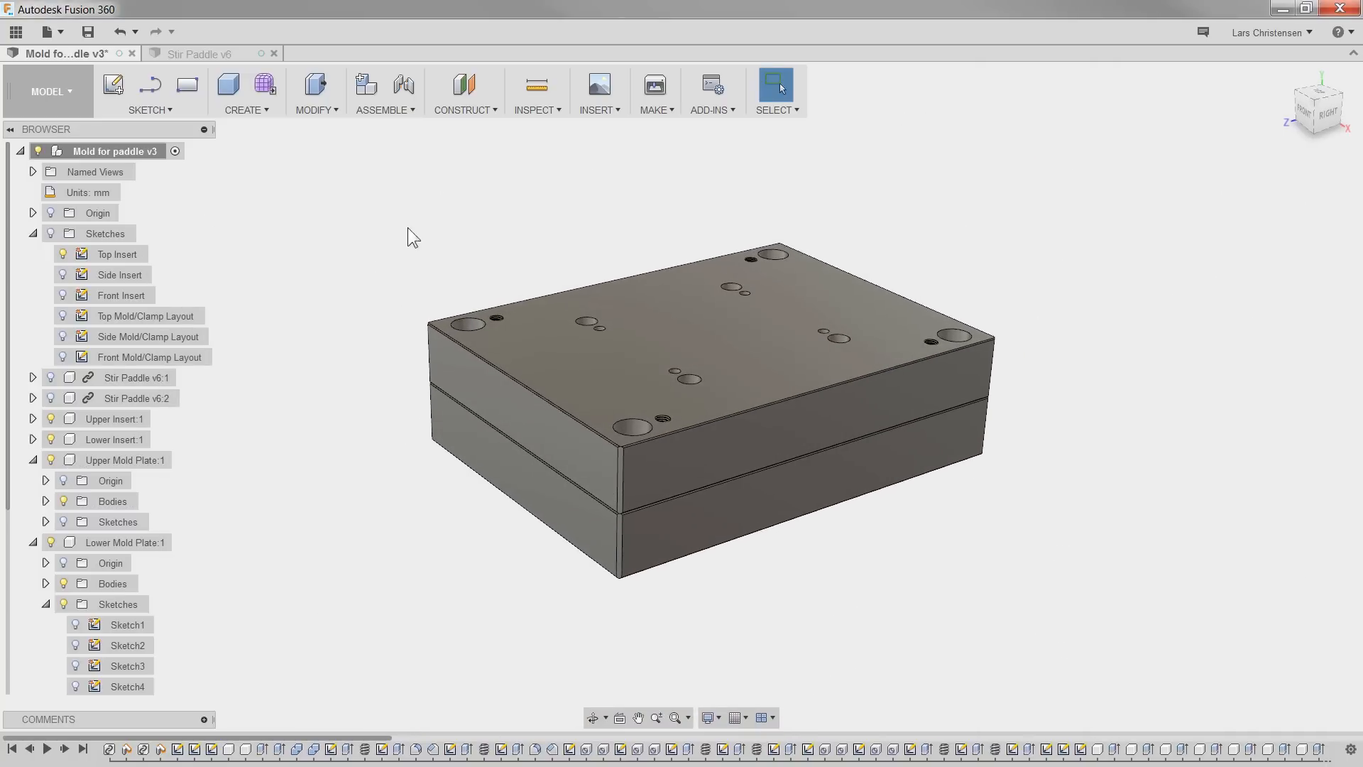
Step: Turn on component color cycling and hide the Upper Mold Plate to examine how the inserts sit in the Lower Mold Plate
{"action": "left_click", "coordinate": [616, 109]}
{"action": "mouse_move", "coordinate": [535, 109]}
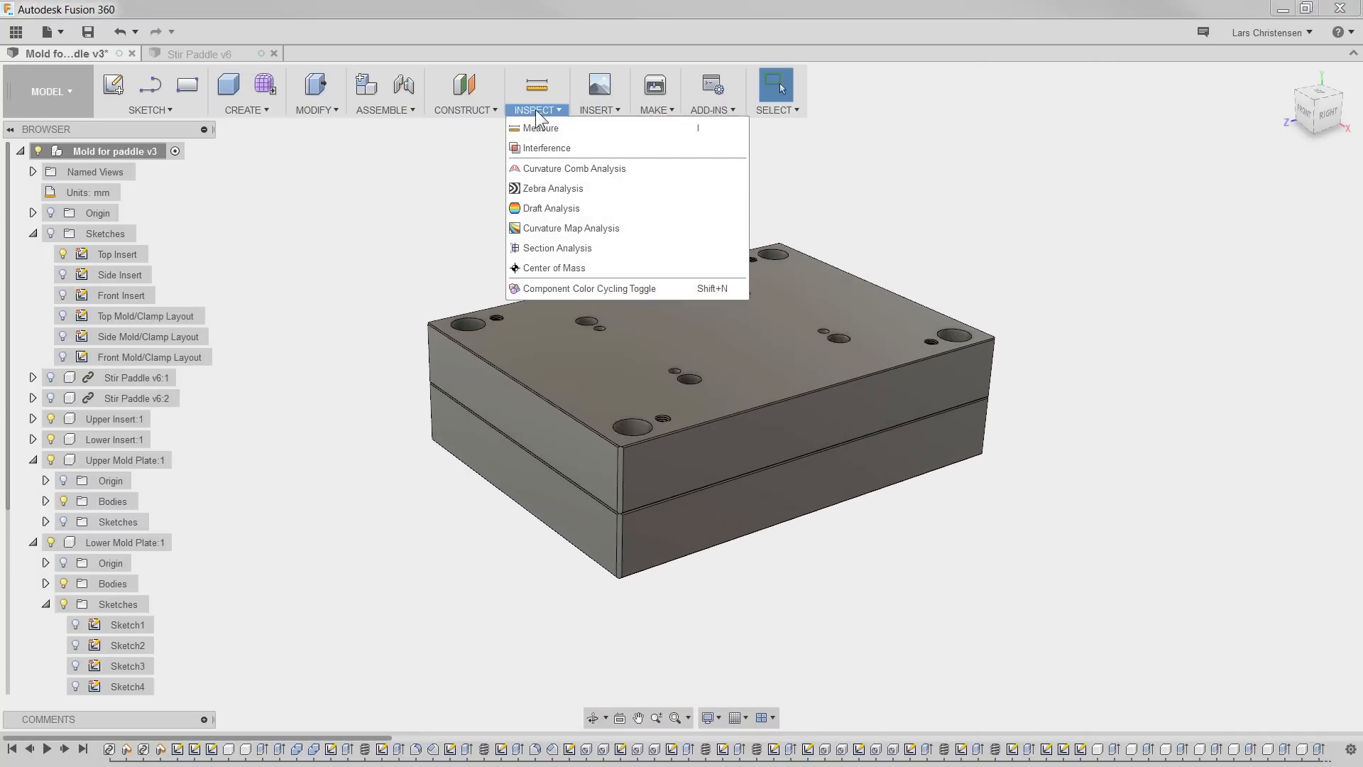
{"action": "left_click", "coordinate": [576, 289]}
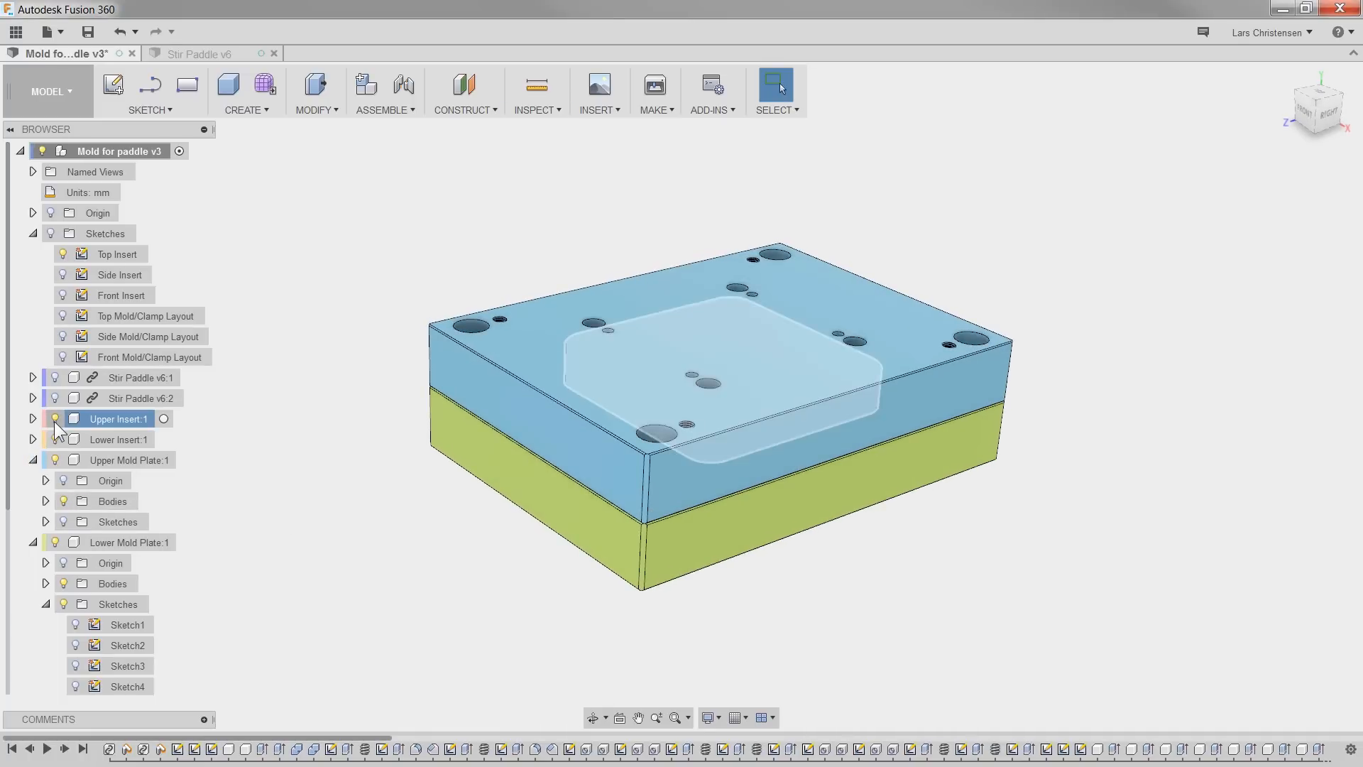
{"action": "left_click", "coordinate": [55, 460]}
{"action": "left_click", "coordinate": [361, 539]}
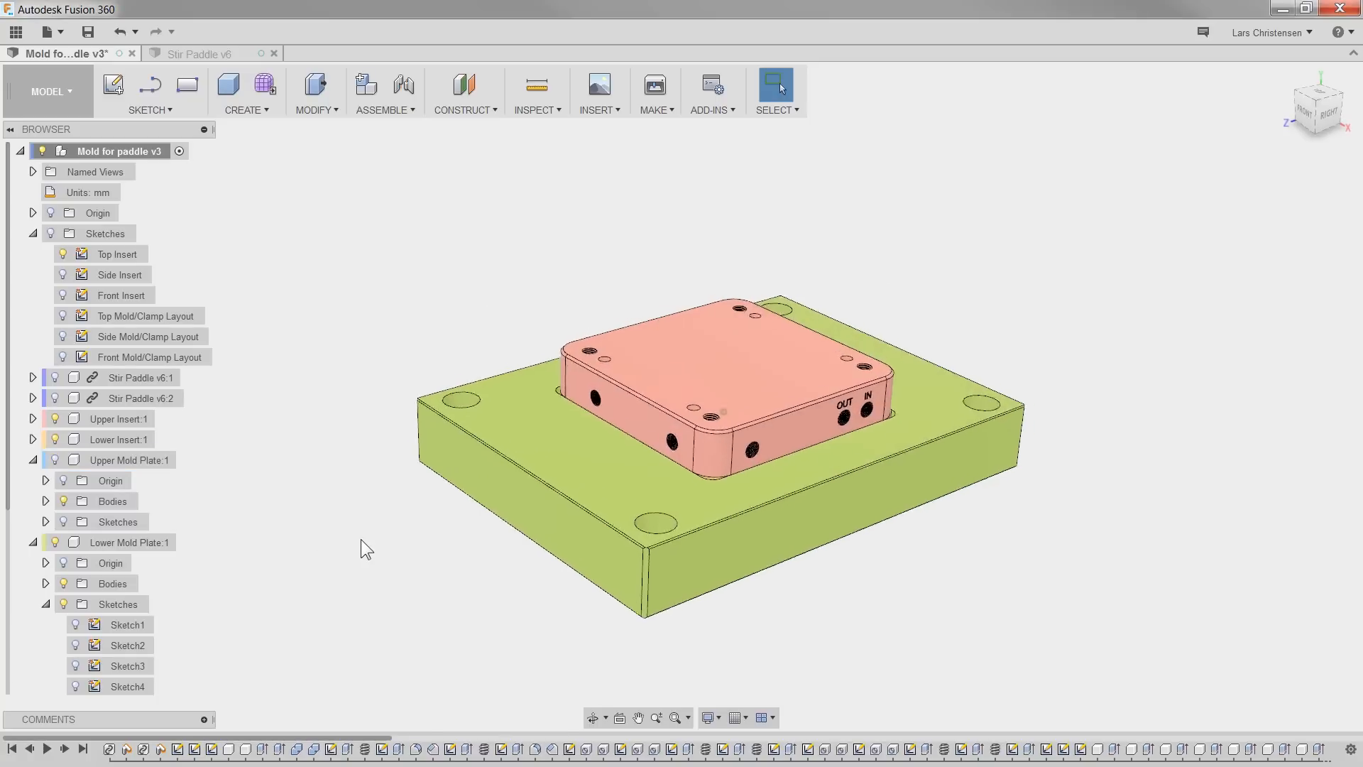
Step: Hide the Upper Insert to examine the Lower Insert's cavities, and show the Upper Insert and Upper Mold Plate again
{"action": "left_click", "coordinate": [55, 419]}
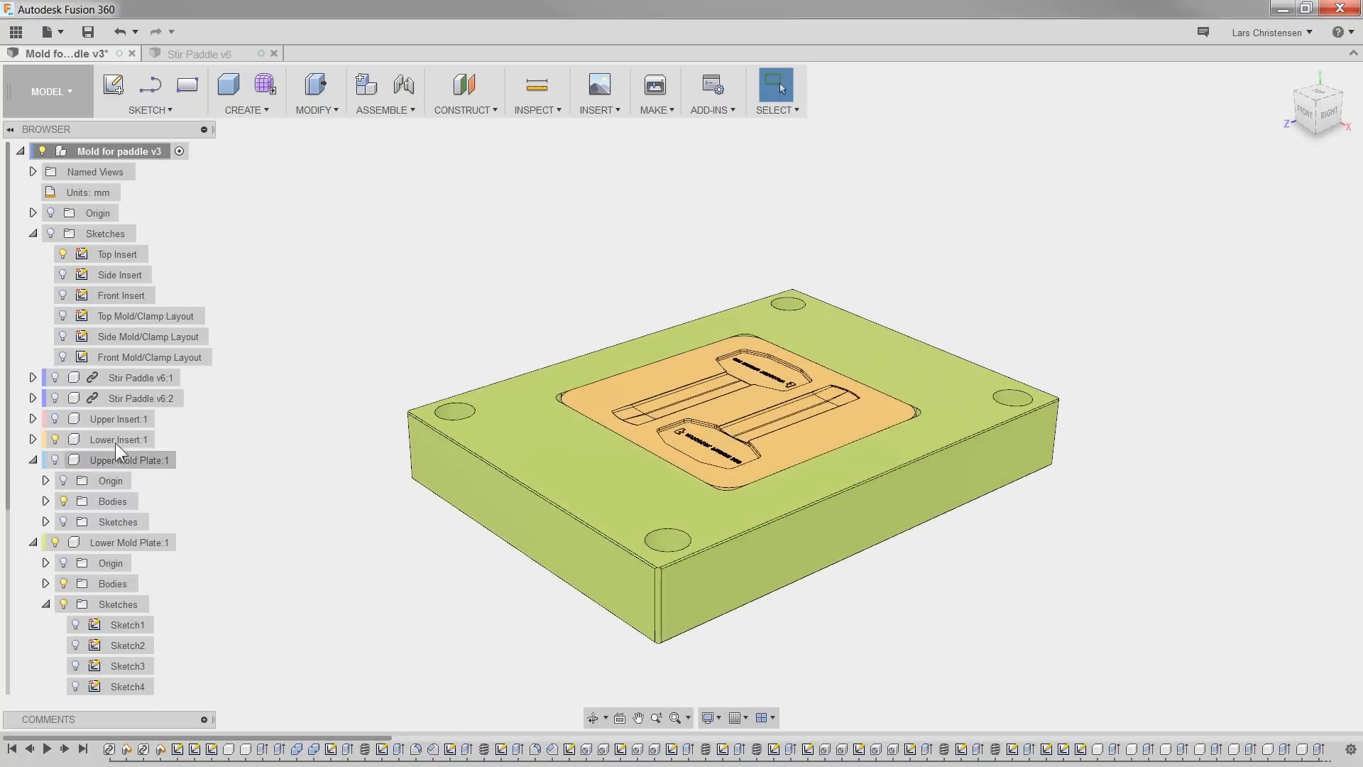
{"action": "left_click", "coordinate": [55, 419]}
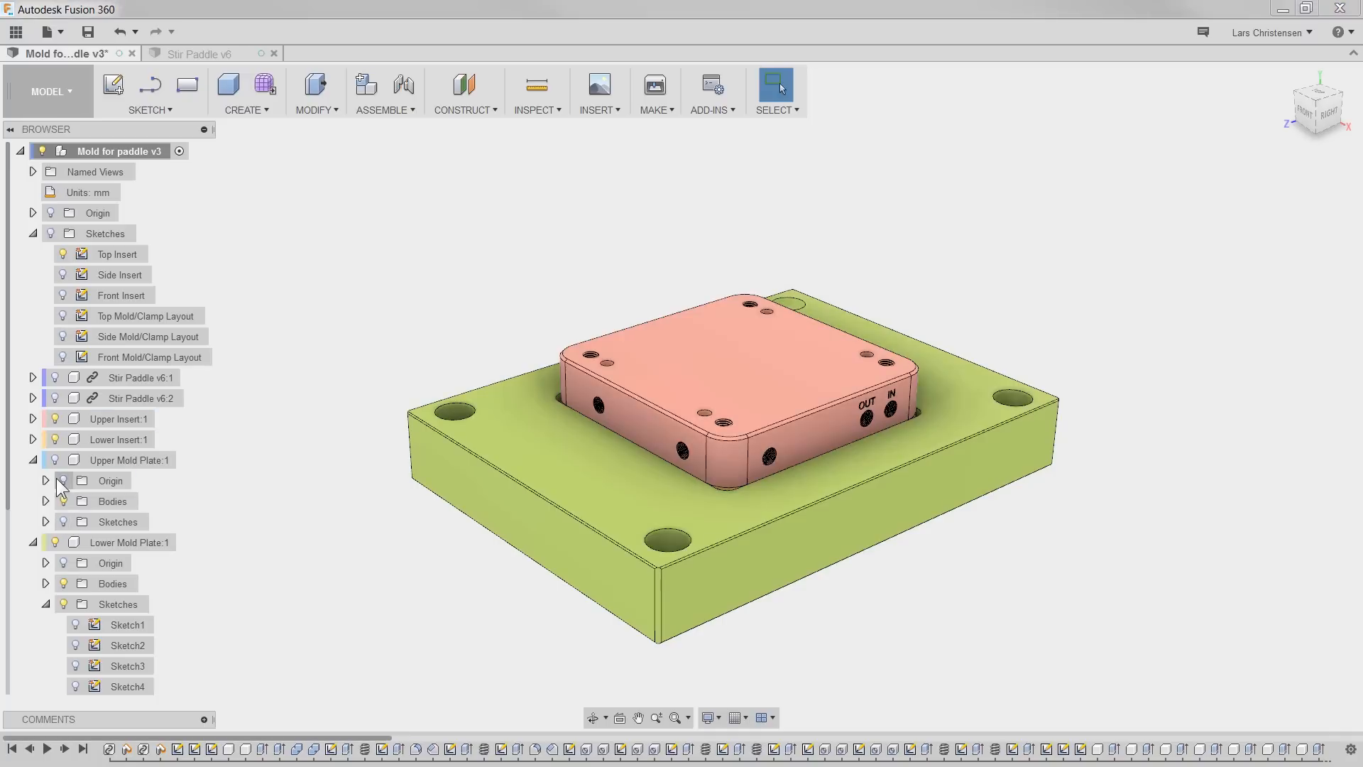
{"action": "left_click", "coordinate": [56, 459]}
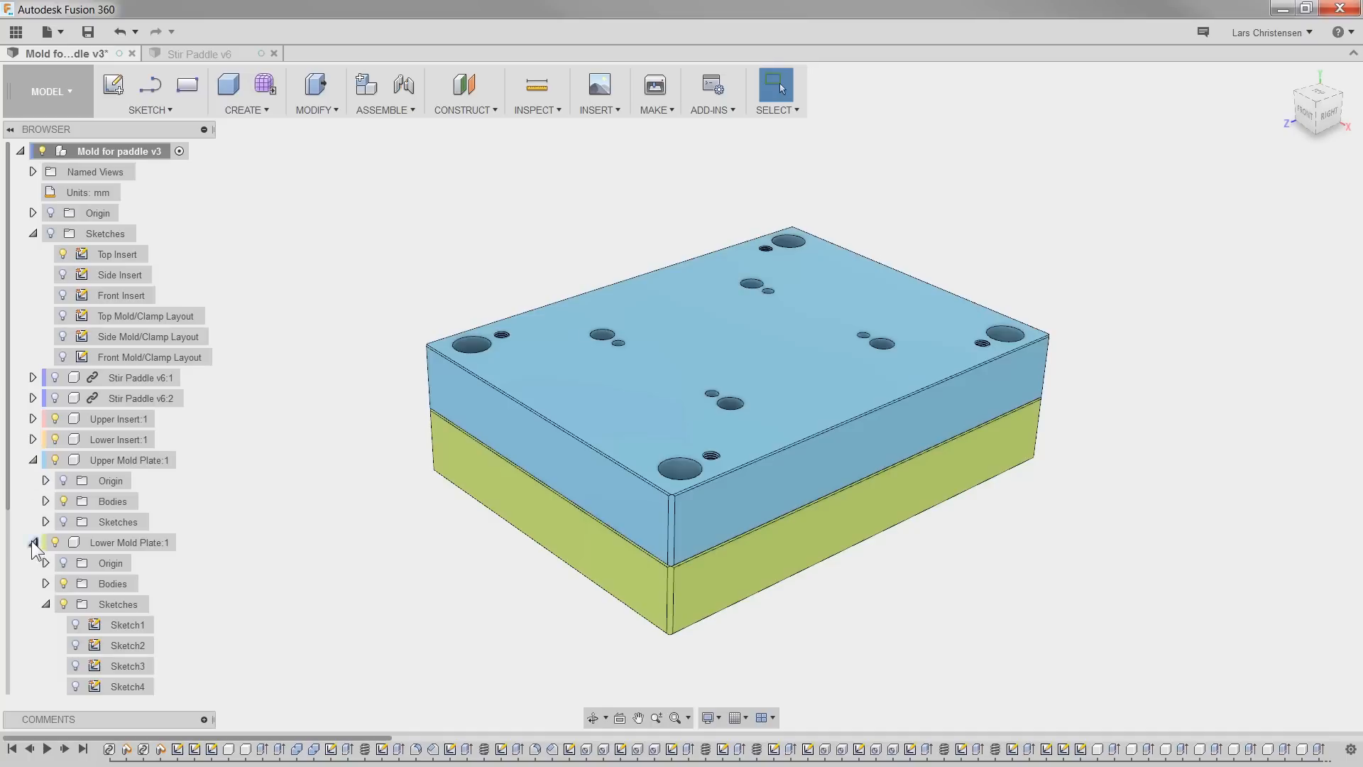
Step: Collapse the Upper and Lower Mold Plate components in the browser tree and turn off component color cycling
{"action": "left_click", "coordinate": [34, 460]}
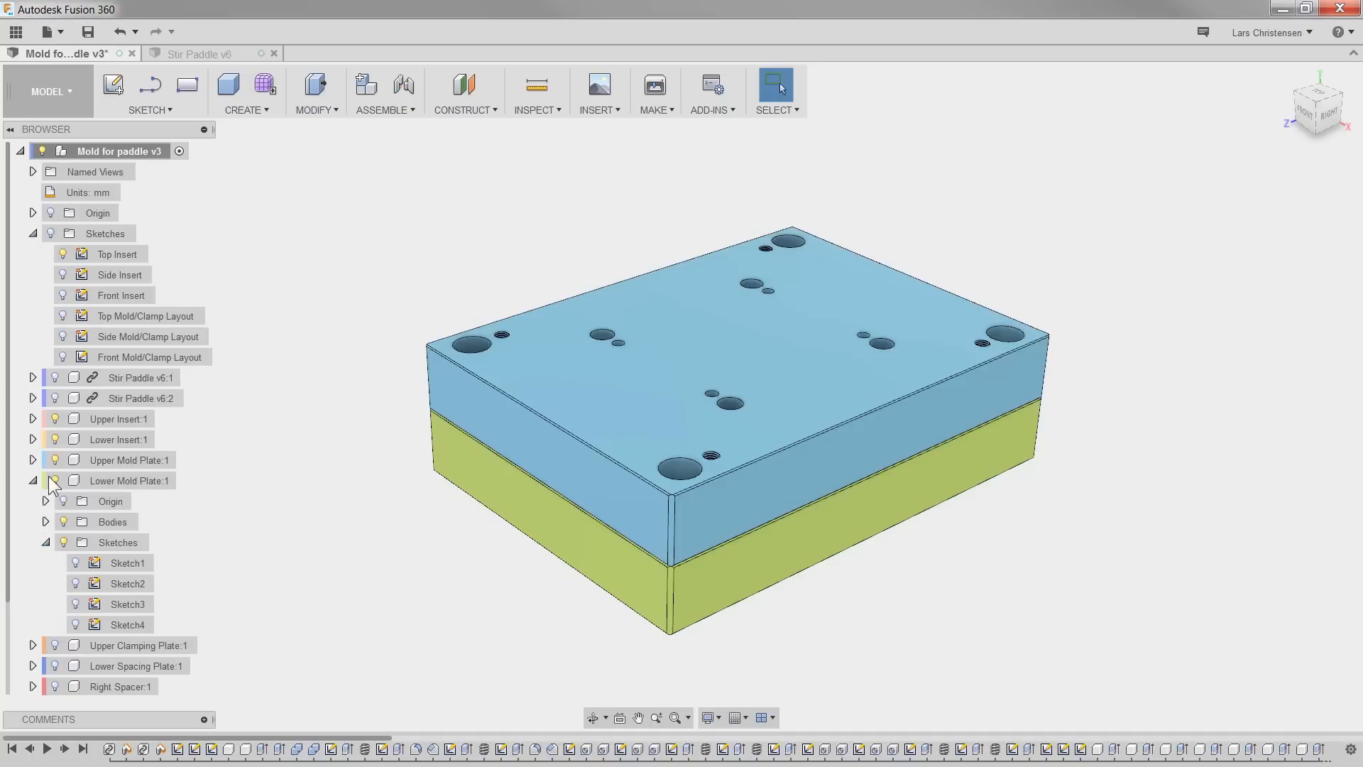
{"action": "left_click", "coordinate": [32, 480]}
{"action": "middle_click_drag", "start_coordinate": [343, 513], "coordinate": [342, 512], "text": "shift"}
{"action": "middle_click_drag", "start_coordinate": [458, 196], "coordinate": [519, 175], "text": "shift"}
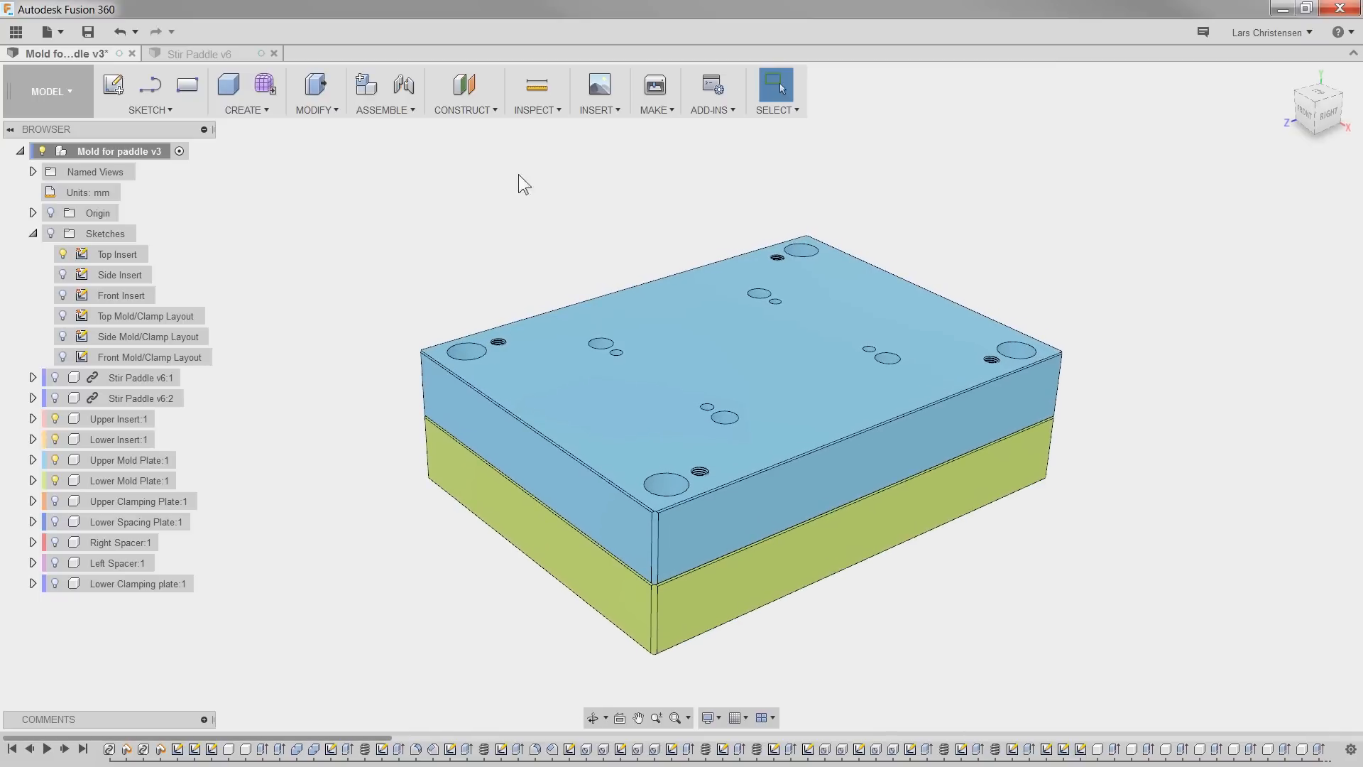
{"action": "left_click", "coordinate": [593, 108]}
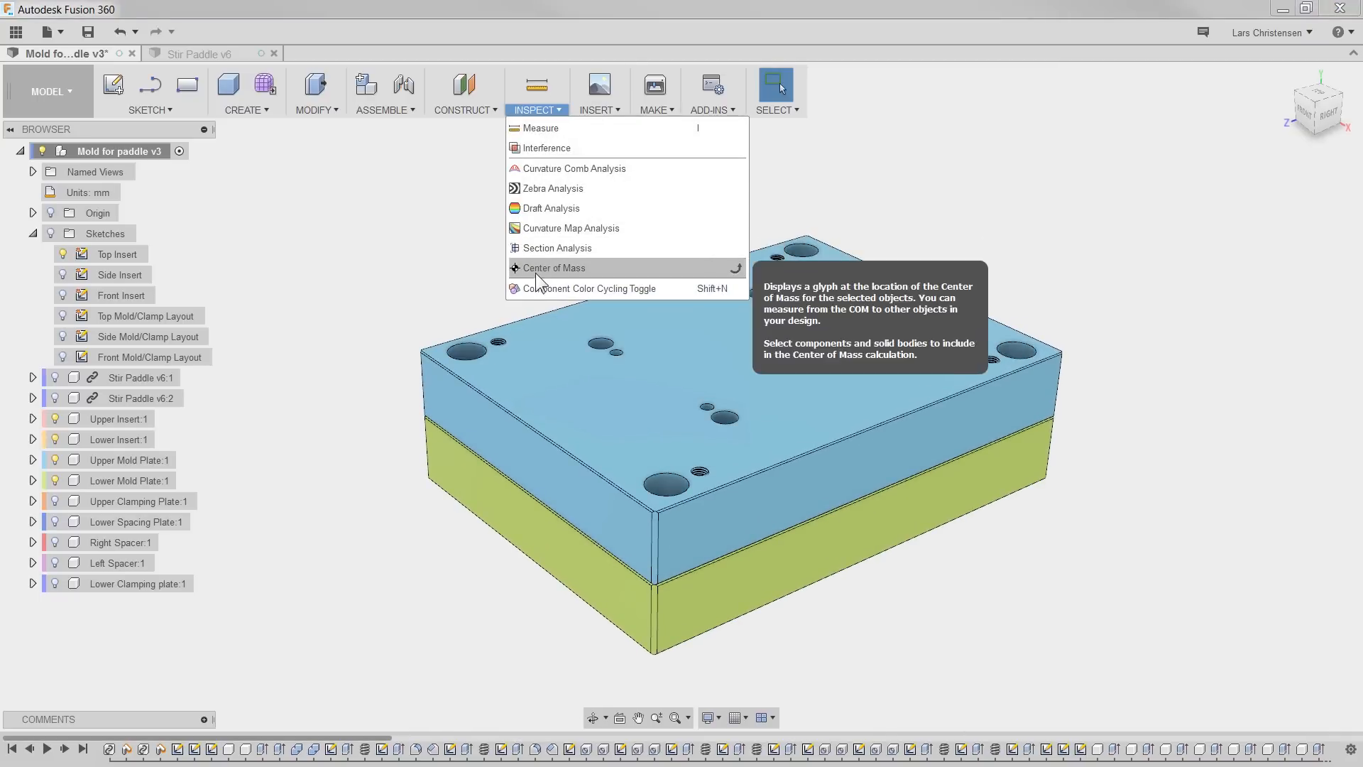
{"action": "left_click", "coordinate": [525, 287]}
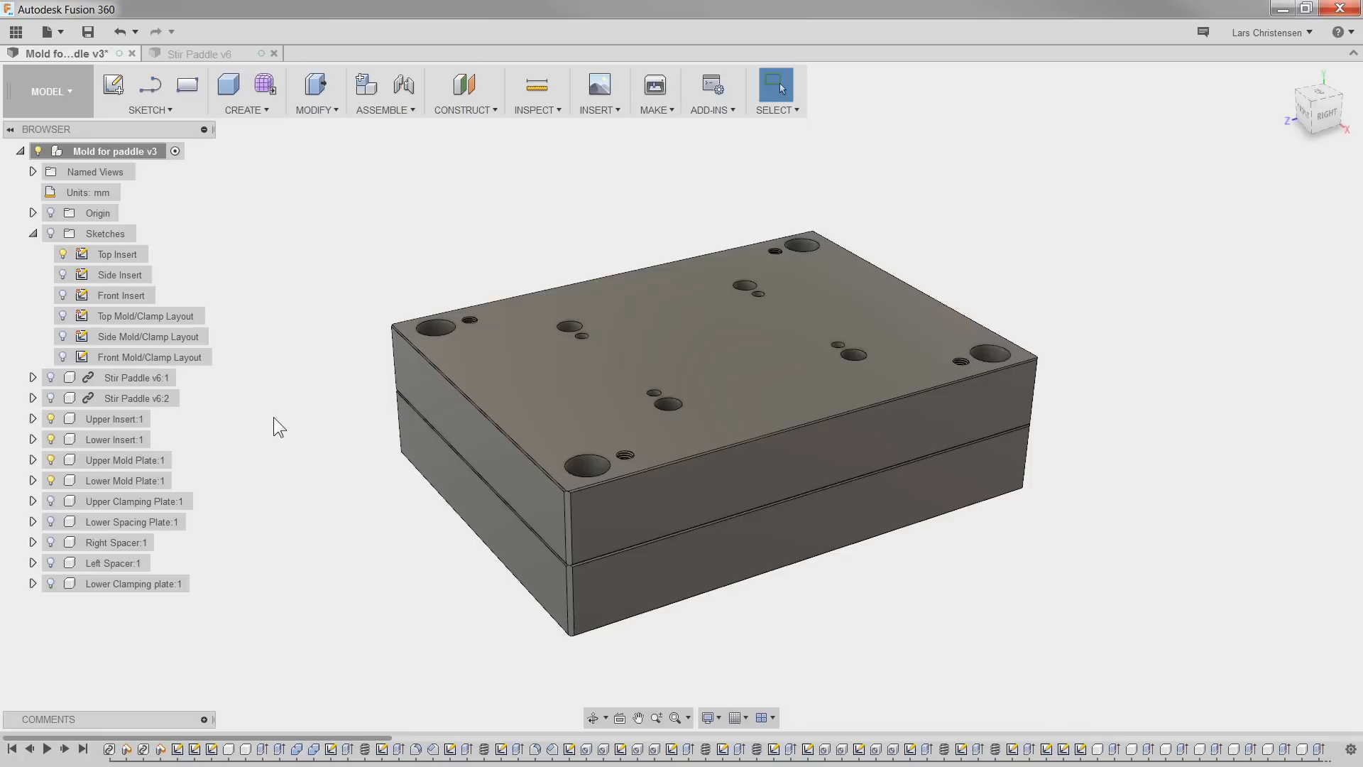
Step: Hide the Upper and Lower Inserts, leaving only the Upper and Lower Mold Plates shown
{"action": "left_click", "coordinate": [51, 460]}
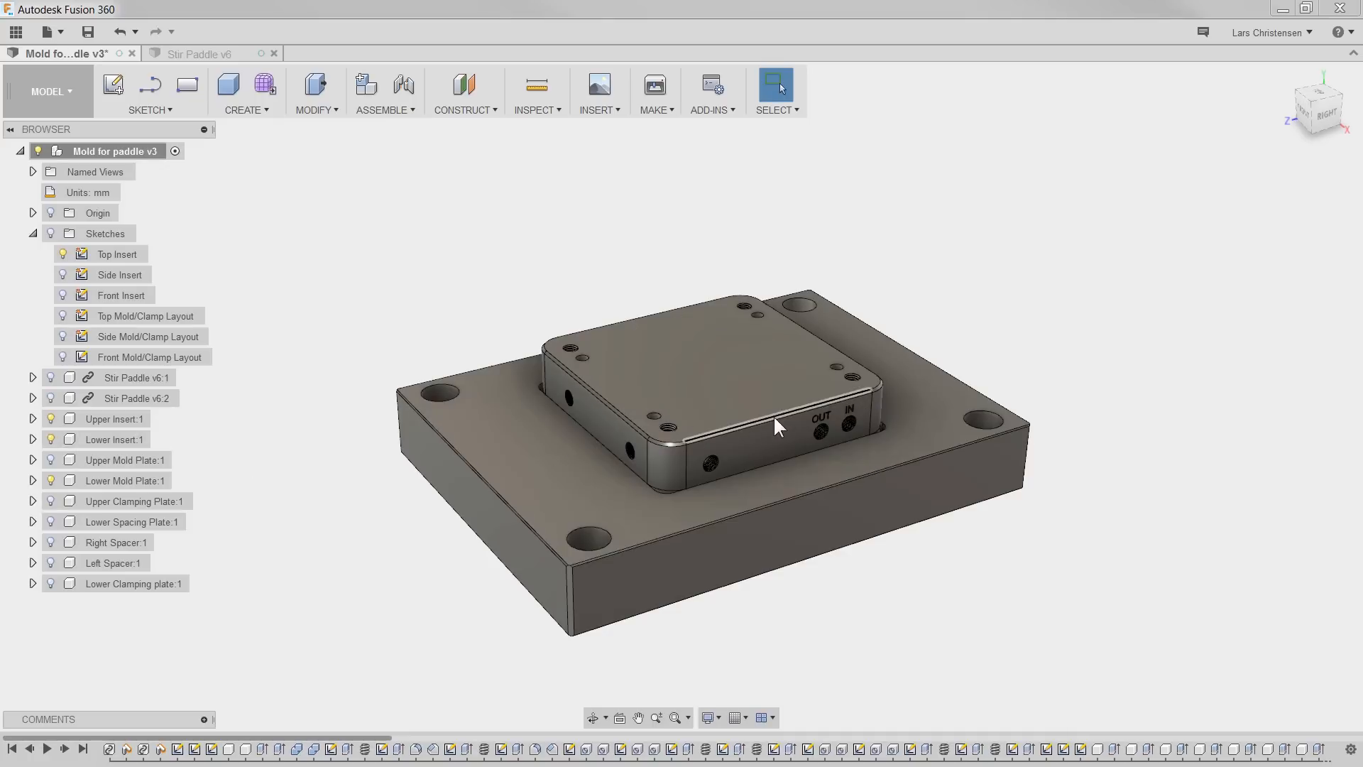
{"action": "left_click", "coordinate": [52, 438]}
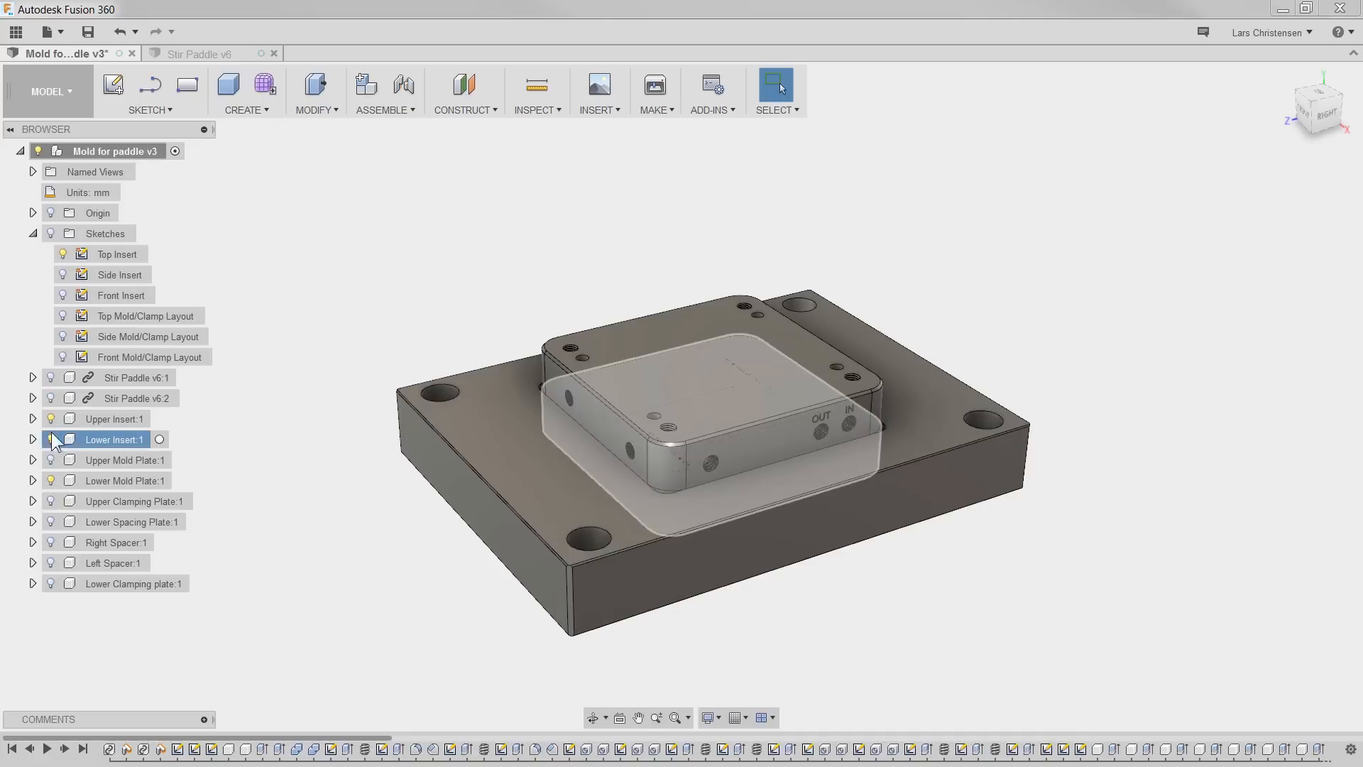
{"action": "left_click", "coordinate": [51, 418]}
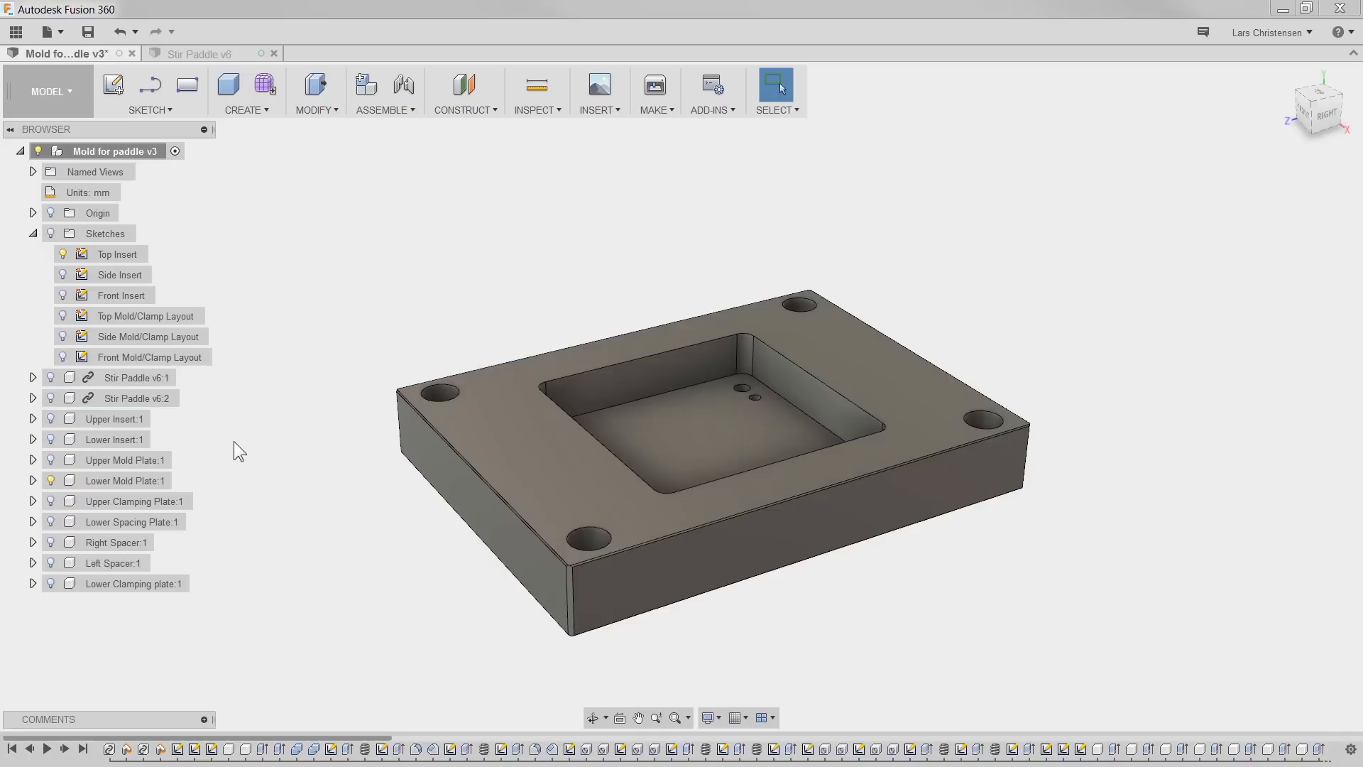
{"action": "left_click", "coordinate": [51, 460]}
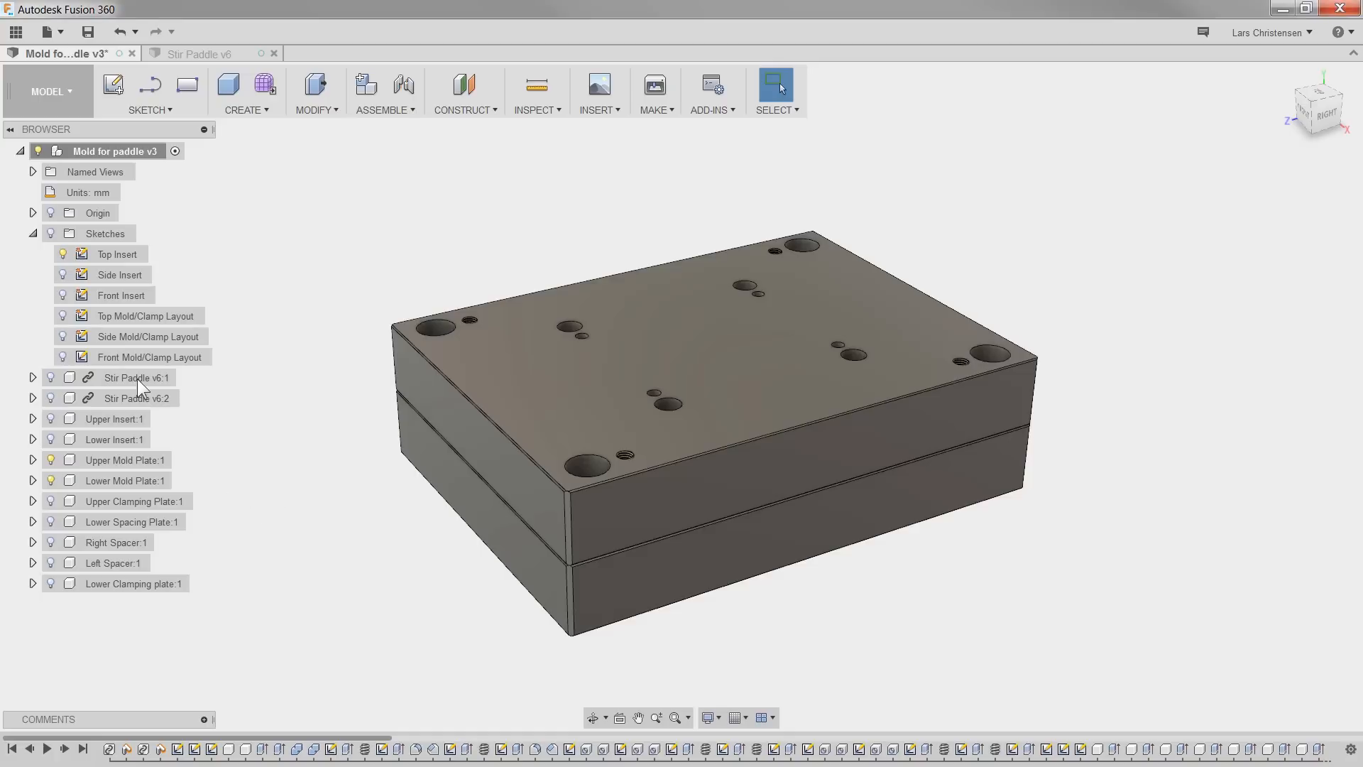
Step: Hide the Top Insert sketch and show the Side Insert sketch inside the mold plates
{"action": "left_click", "coordinate": [62, 253]}
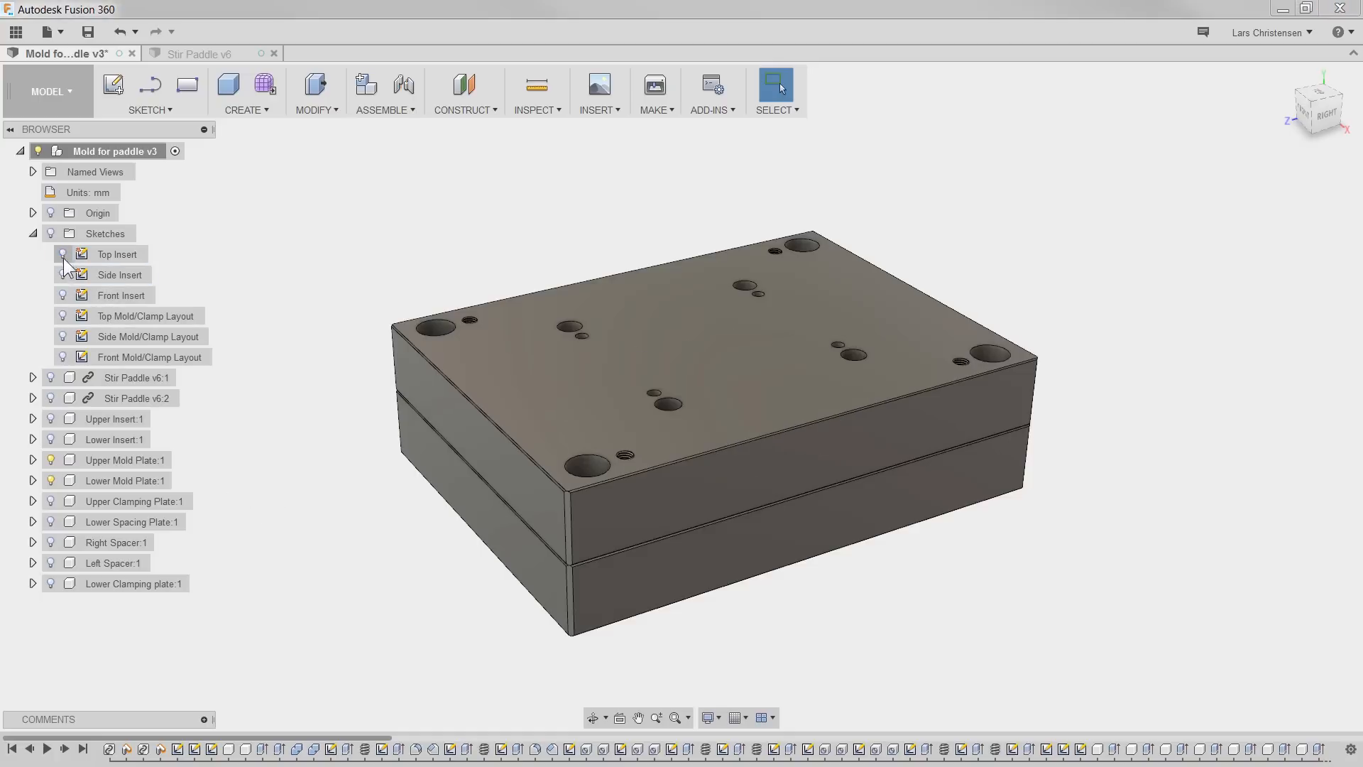
{"action": "left_click", "coordinate": [62, 274]}
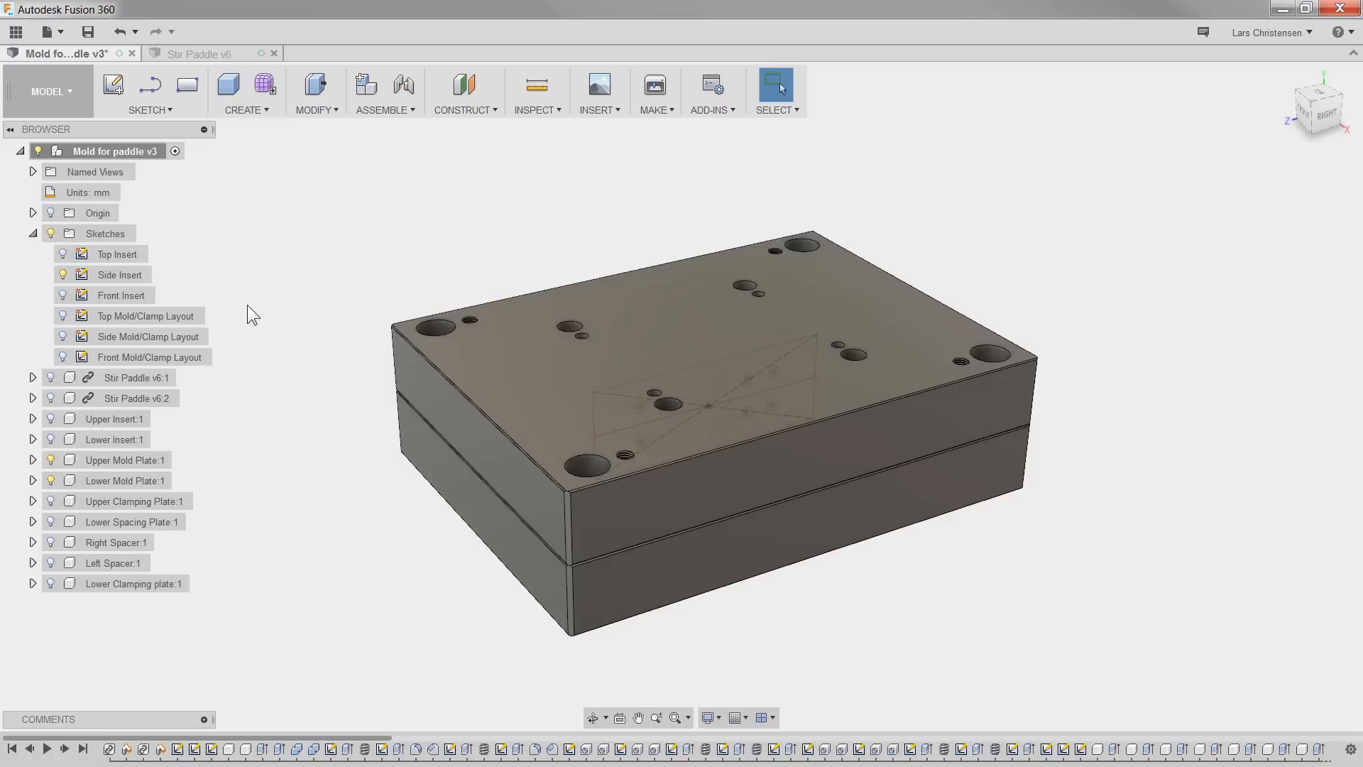
{"action": "middle_click_drag", "start_coordinate": [321, 526], "coordinate": [818, 389], "text": "shift"}
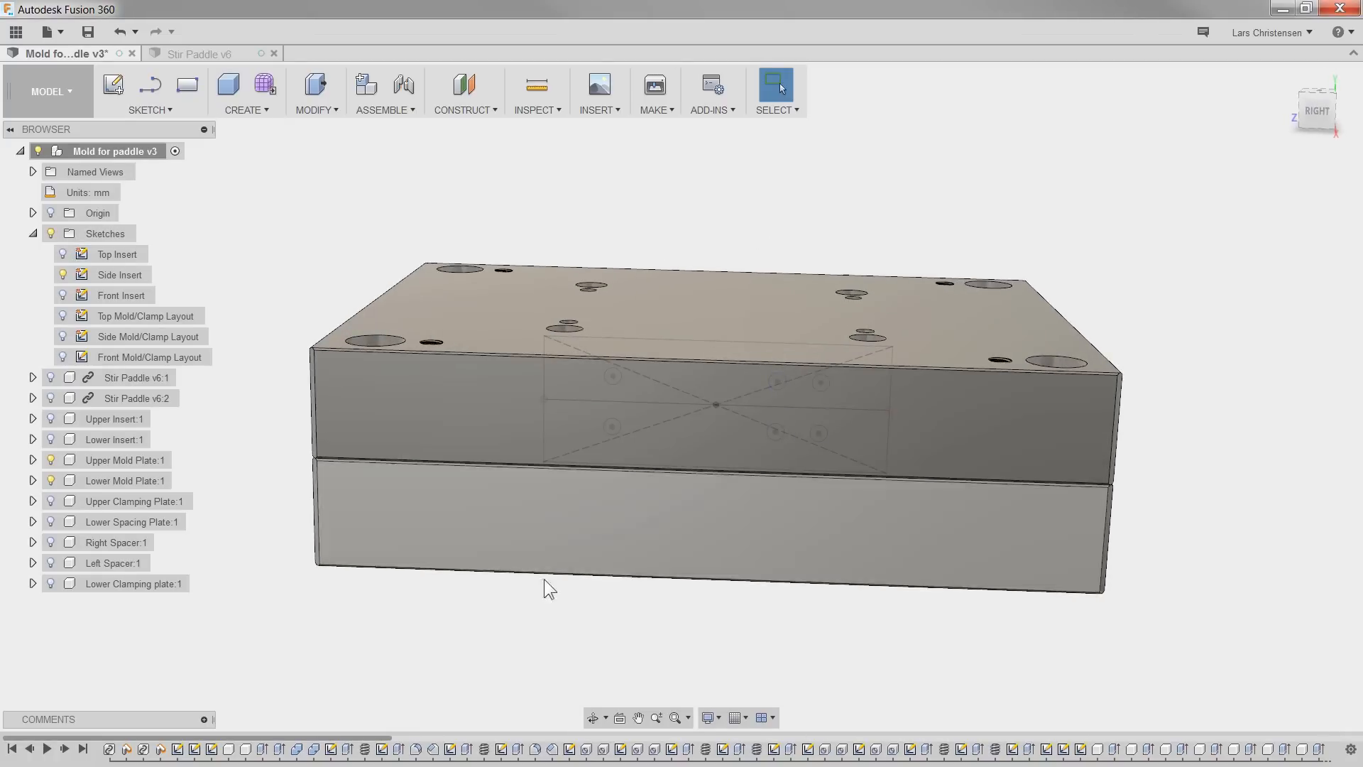
{"action": "middle_click_drag", "start_coordinate": [607, 636], "coordinate": [497, 624], "text": "shift"}
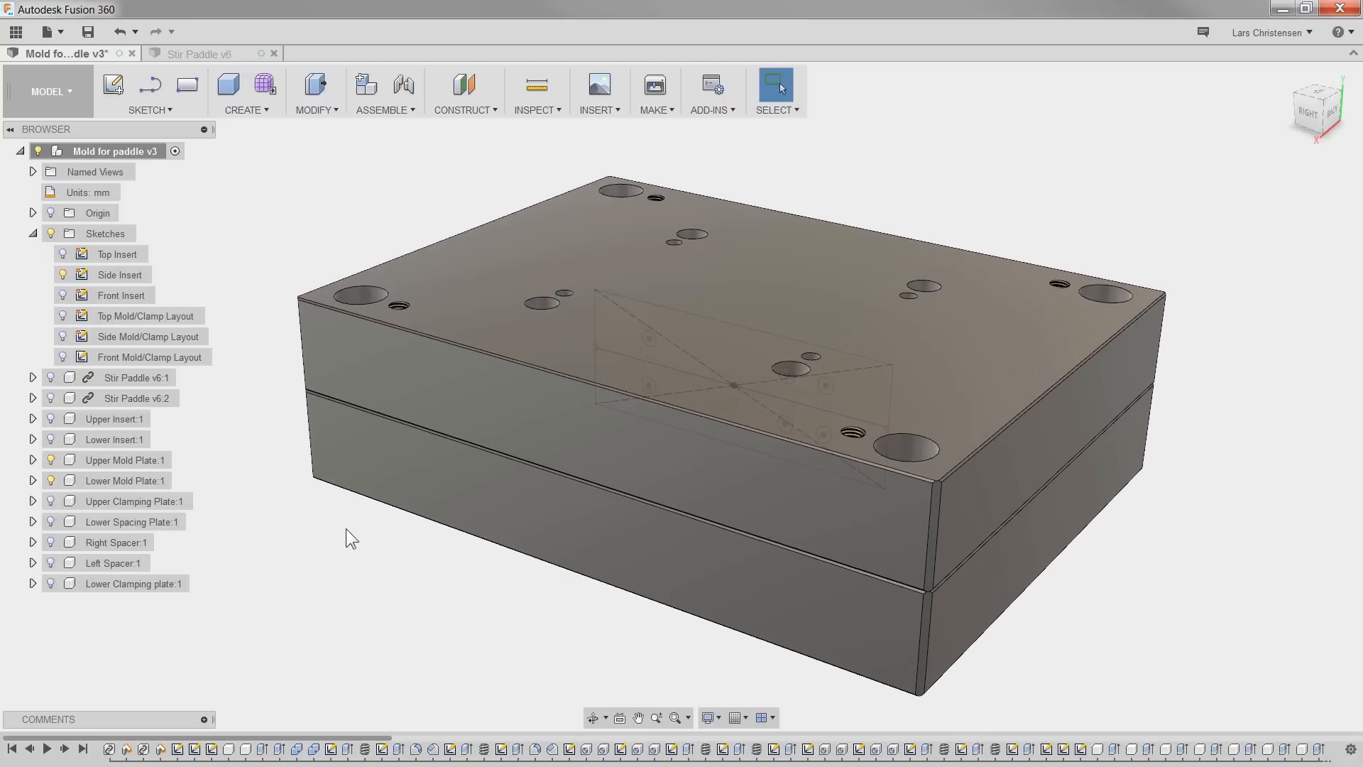
Step: Activate the top-level assembly and hide the Upper and Lower Mold Plates to isolate the Side Insert sketch
{"action": "left_click", "coordinate": [174, 151]}
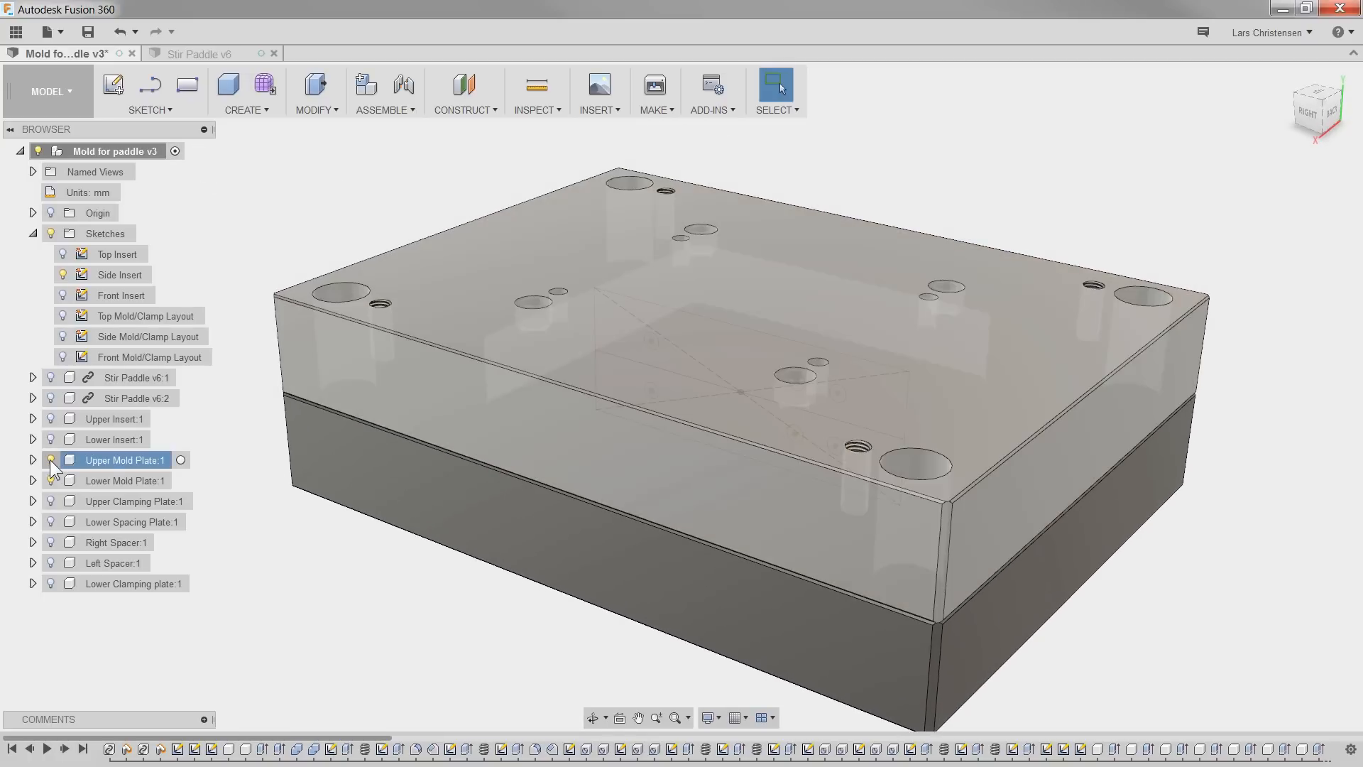
{"action": "left_click", "coordinate": [50, 460]}
{"action": "left_click", "coordinate": [50, 481]}
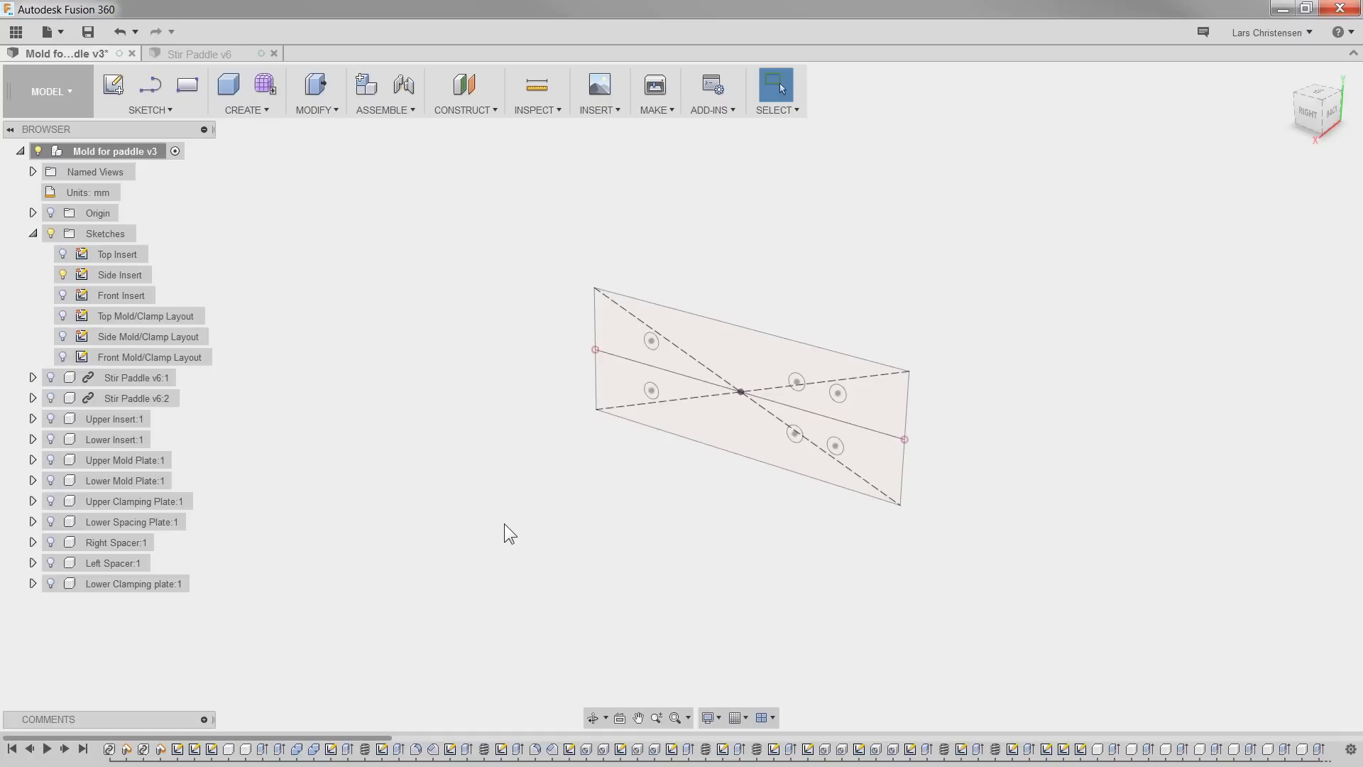
{"action": "key", "text": "q"}
{"action": "scroll", "coordinate": [873, 419], "scroll_direction": "up", "scroll_amount": 3}
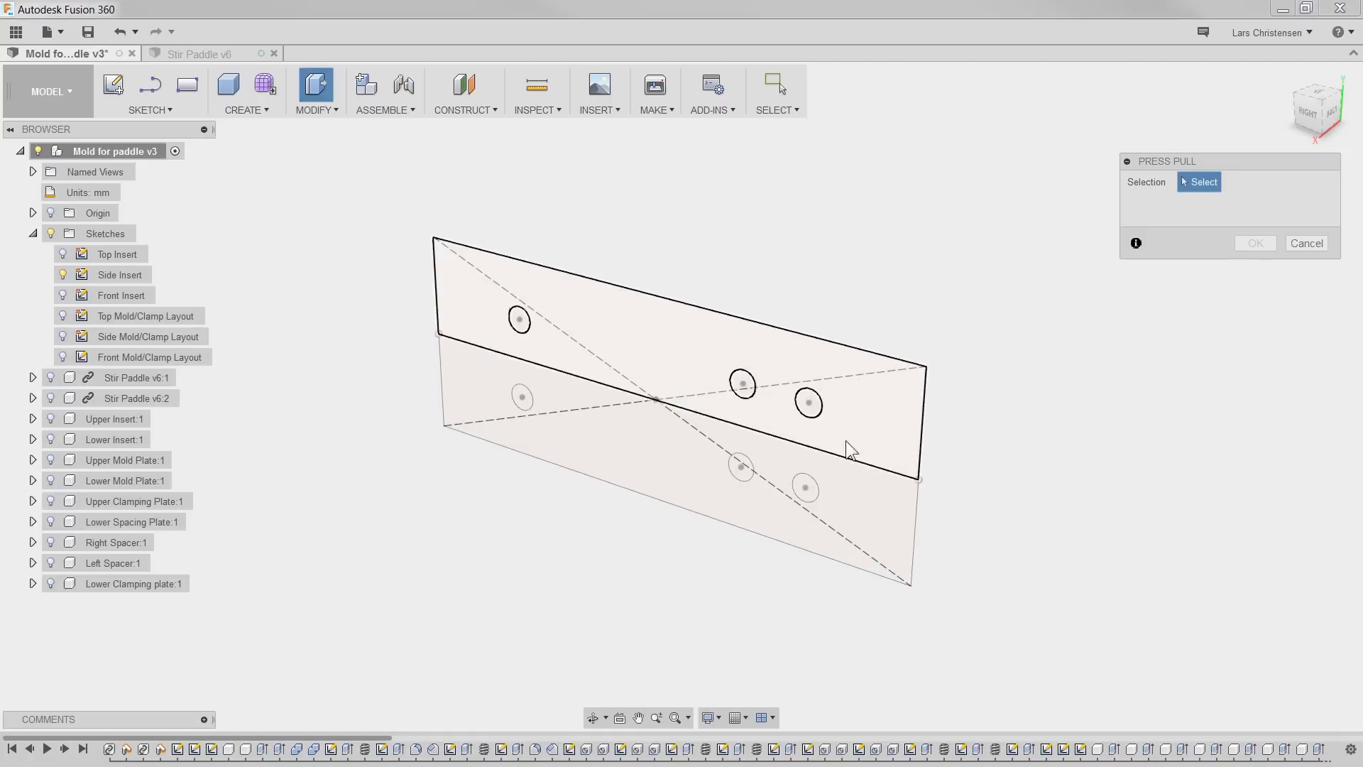
{"action": "left_click", "coordinate": [809, 406]}
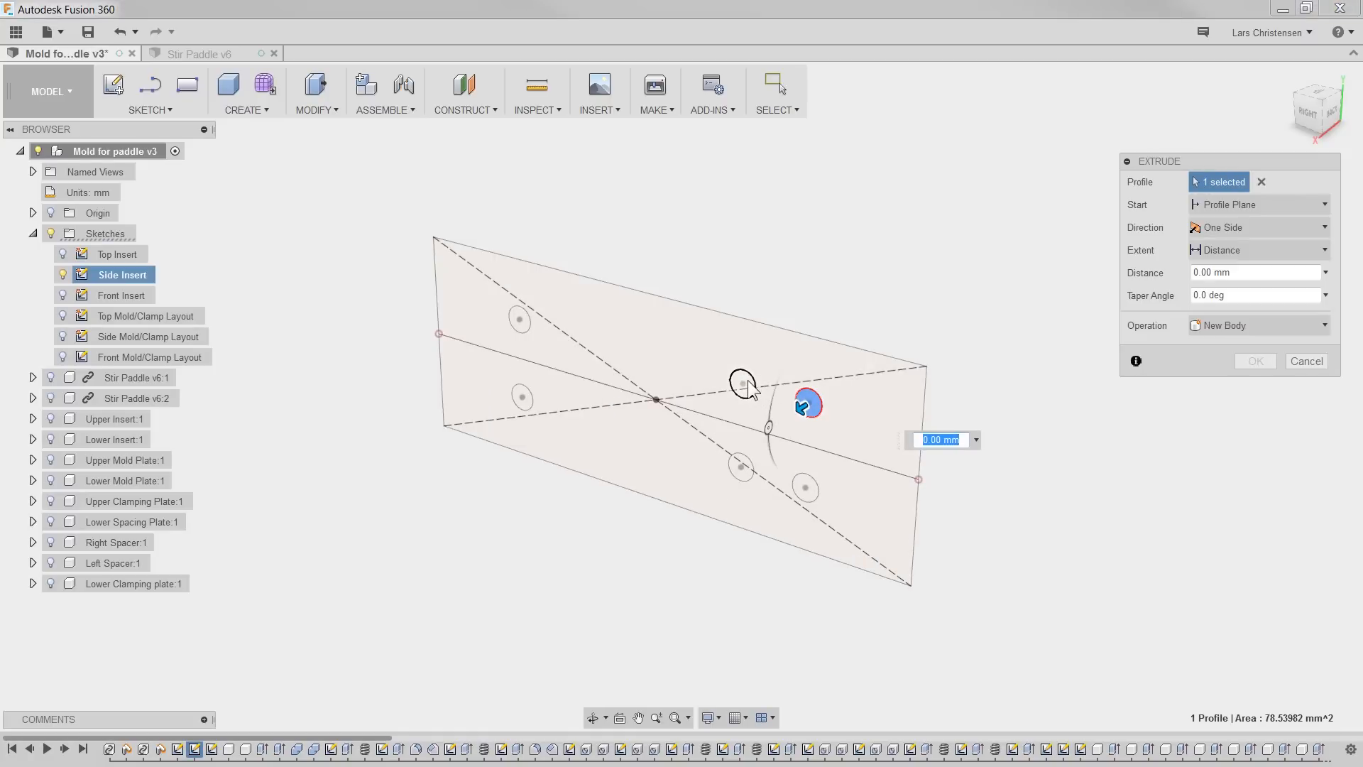
{"action": "left_click", "coordinate": [742, 385]}
{"action": "left_click", "coordinate": [740, 472]}
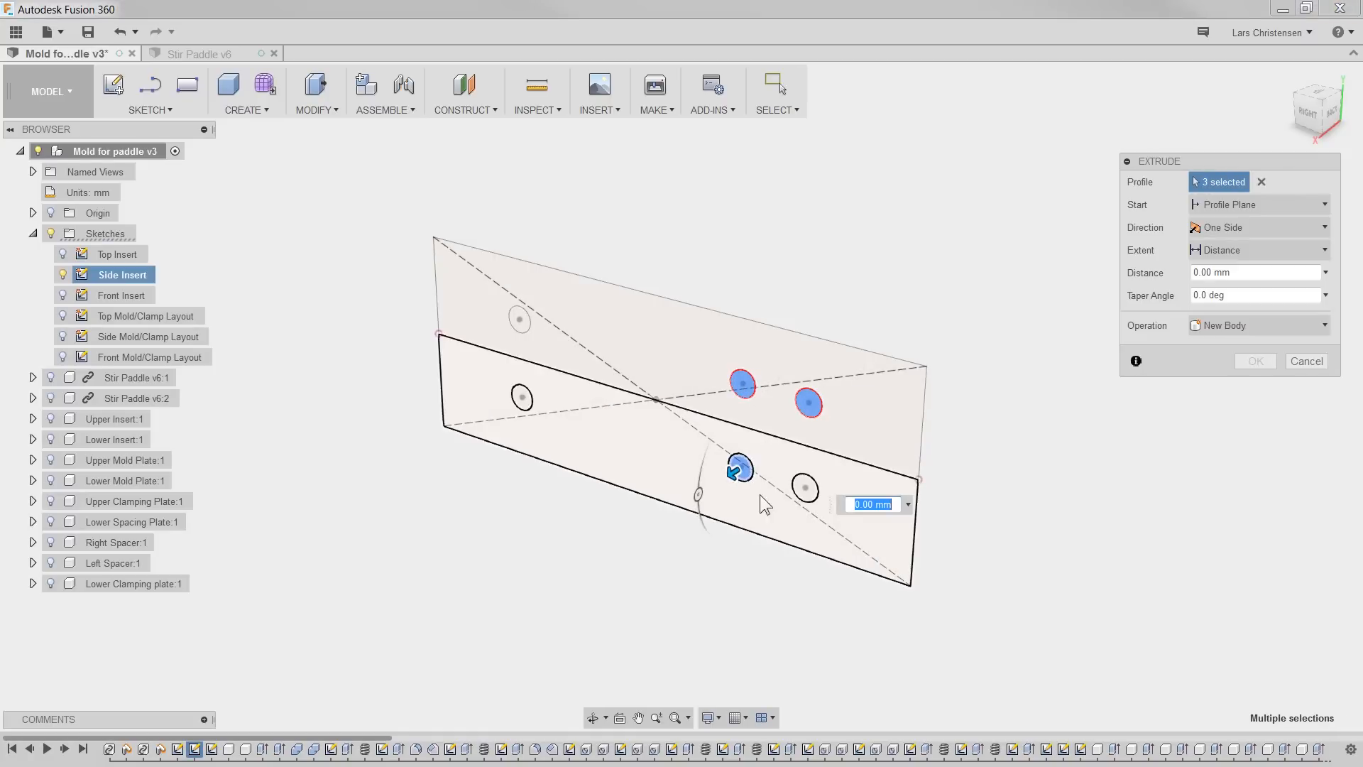
{"action": "left_click", "coordinate": [804, 488]}
{"action": "scroll", "coordinate": [593, 489], "scroll_direction": "down", "scroll_amount": 2}
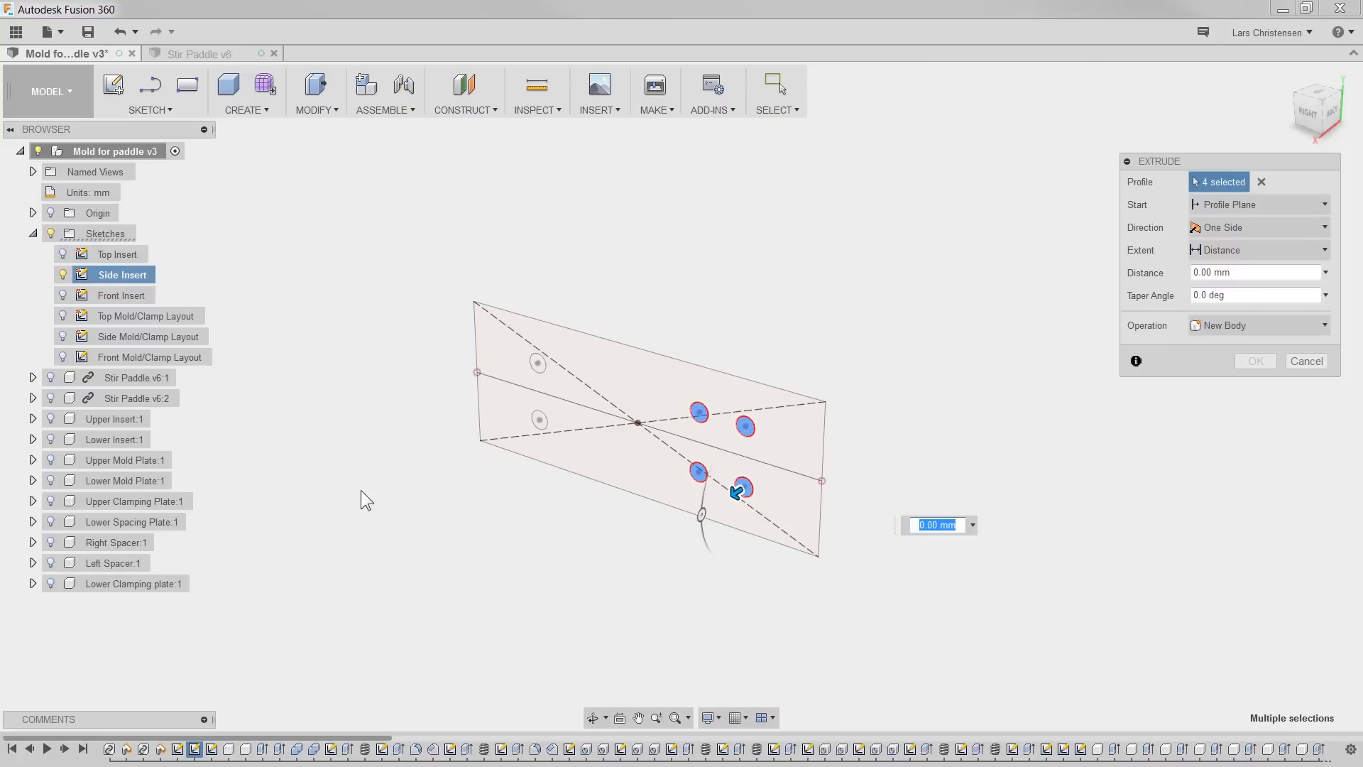
{"action": "left_click", "coordinate": [51, 460]}
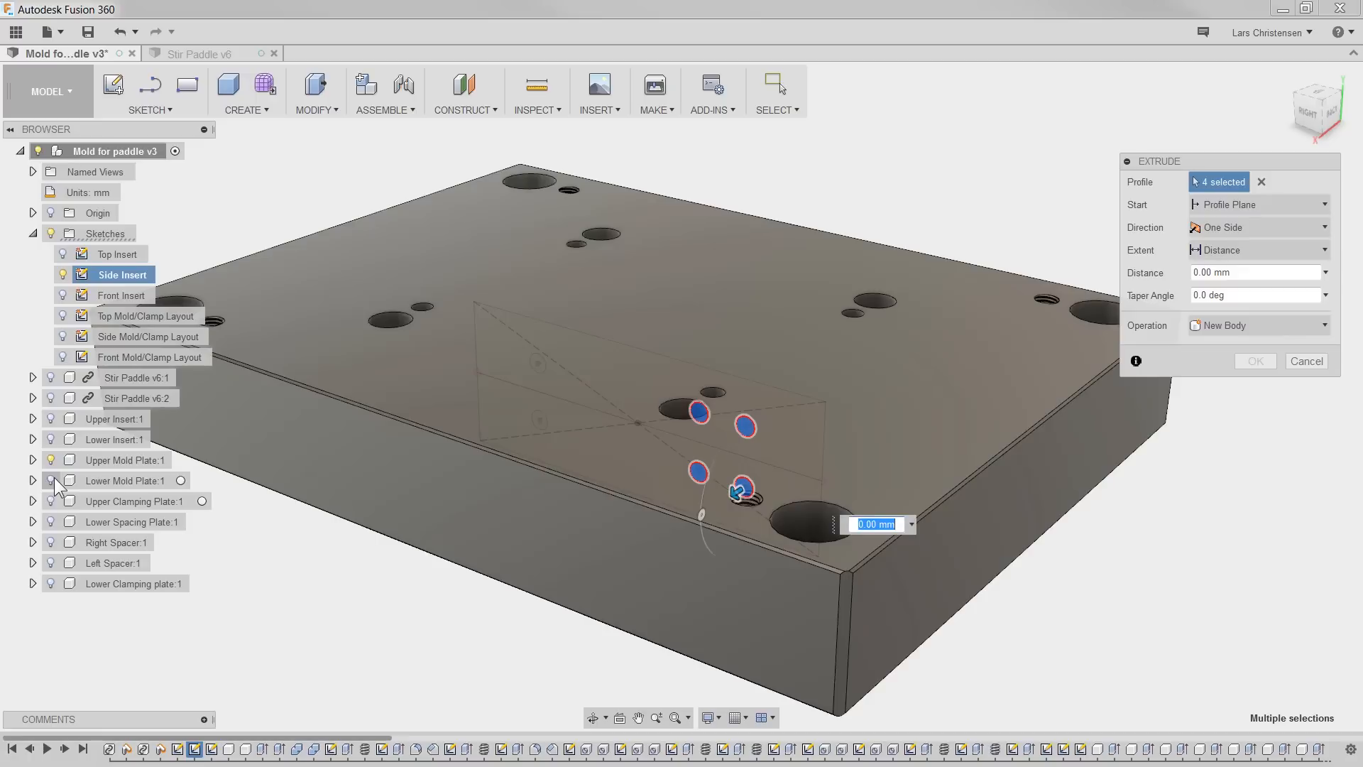
{"action": "left_click", "coordinate": [50, 481]}
{"action": "left_click_drag", "start_coordinate": [739, 495], "coordinate": [358, 660]}
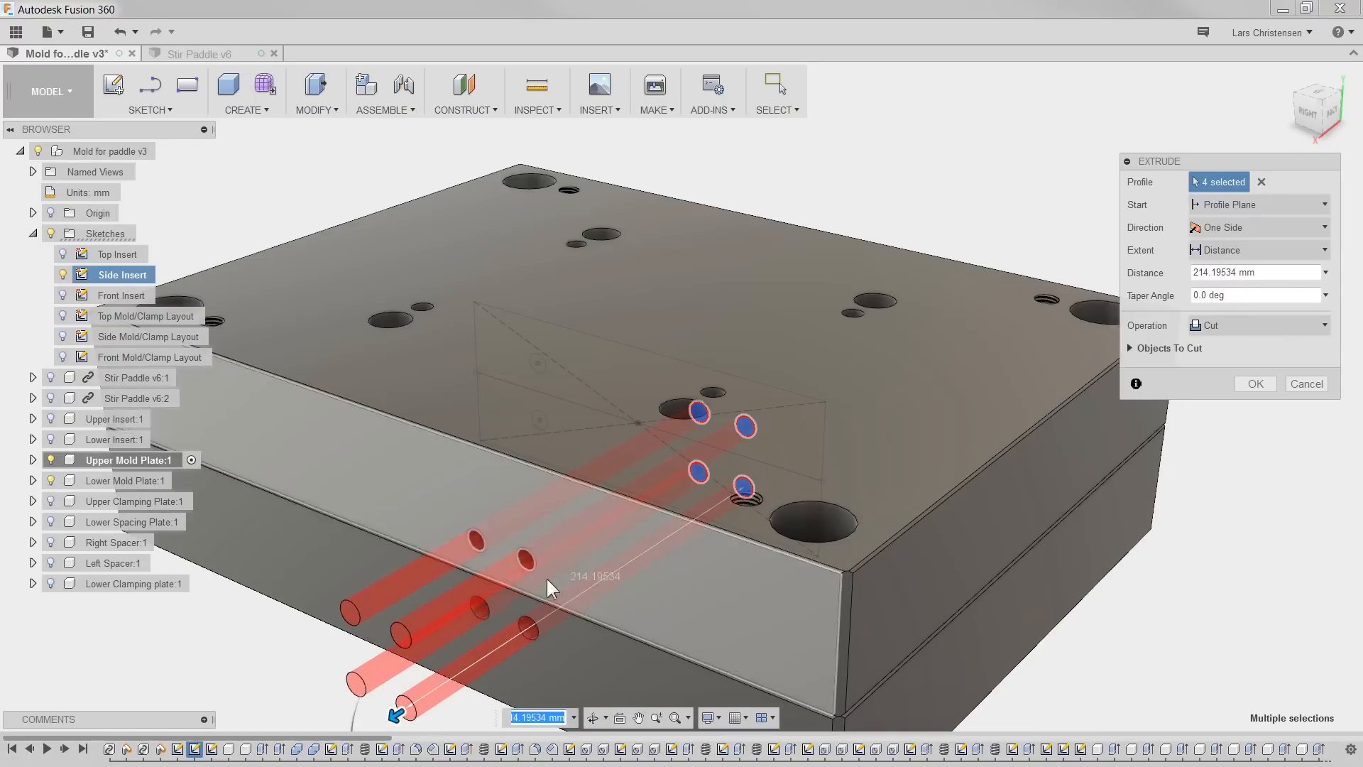
{"action": "left_click", "coordinate": [1312, 387]}
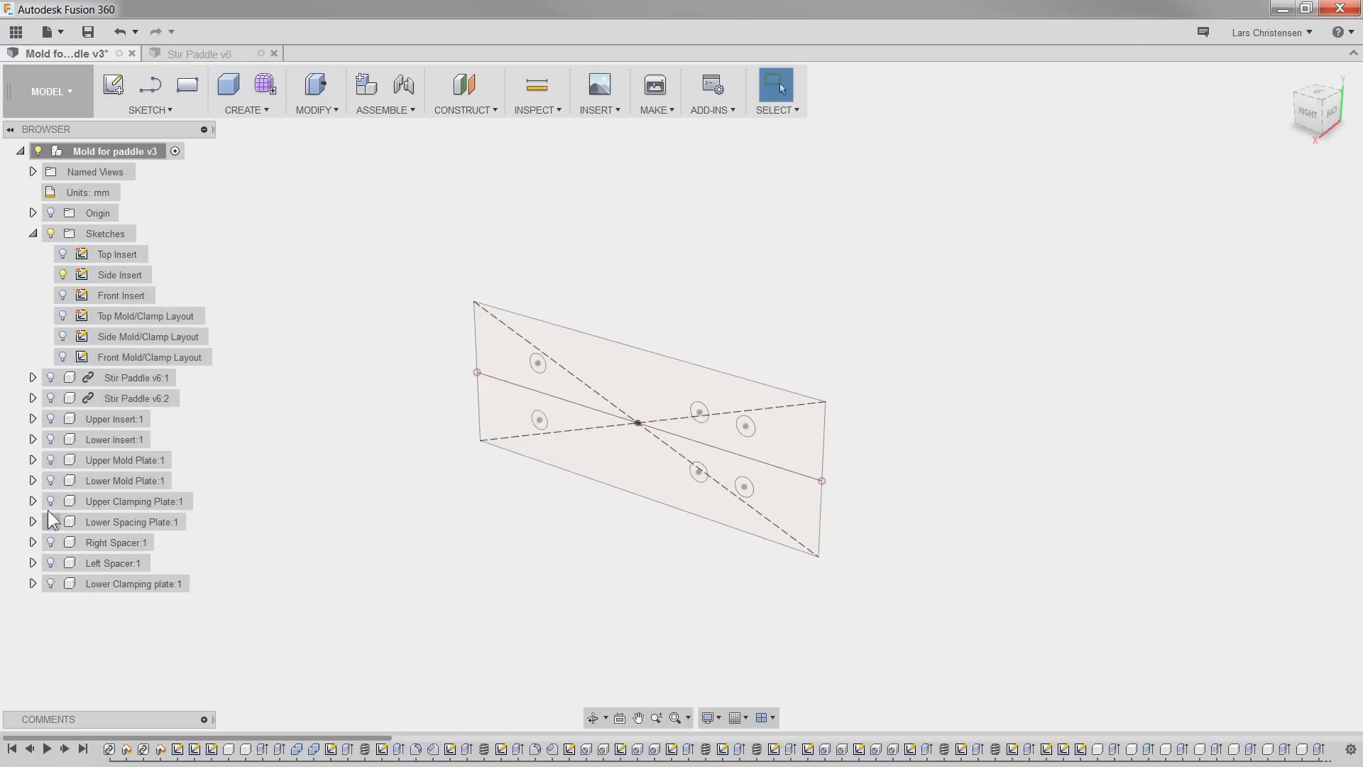
Step: Show and activate the Upper Mold Plate, and create a sketch on its long side face in front of the Side Insert circles
{"action": "left_click", "coordinate": [50, 459]}
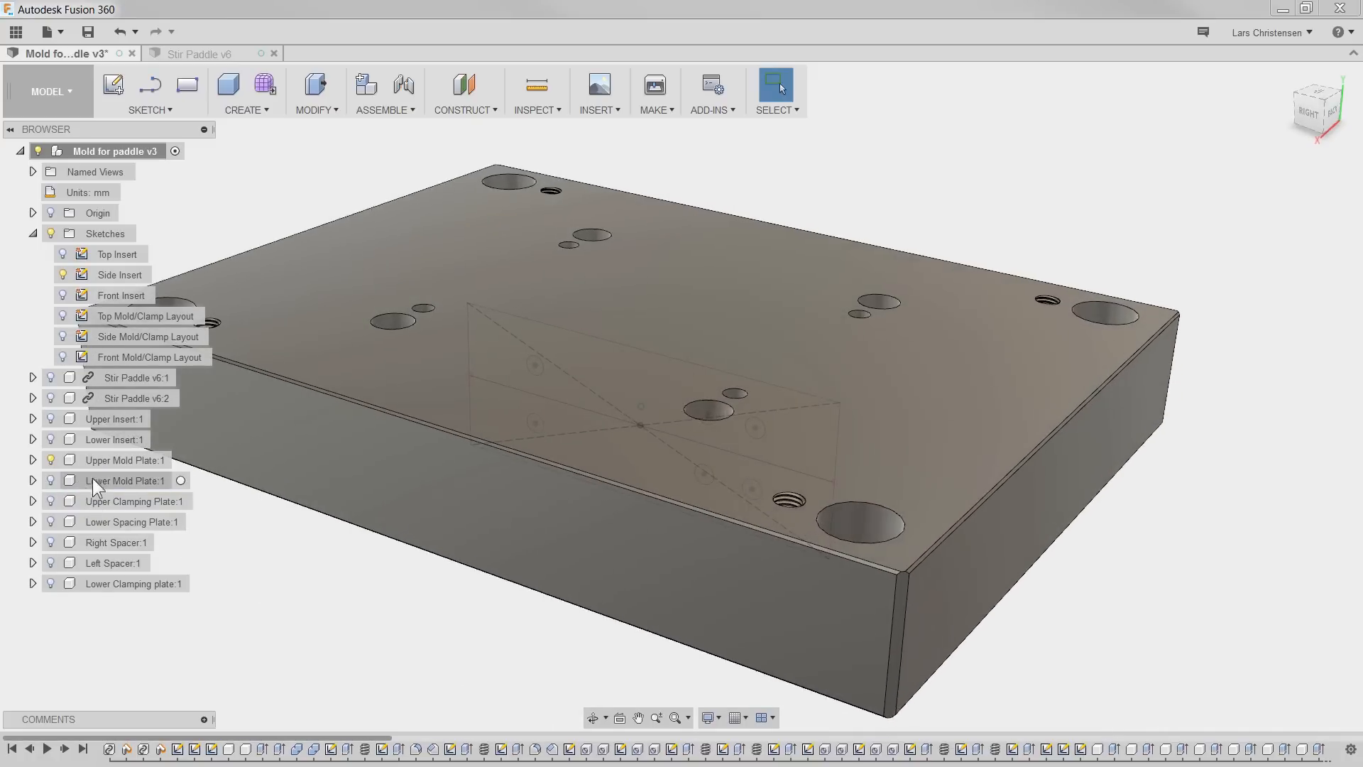
{"action": "double_click", "coordinate": [131, 460]}
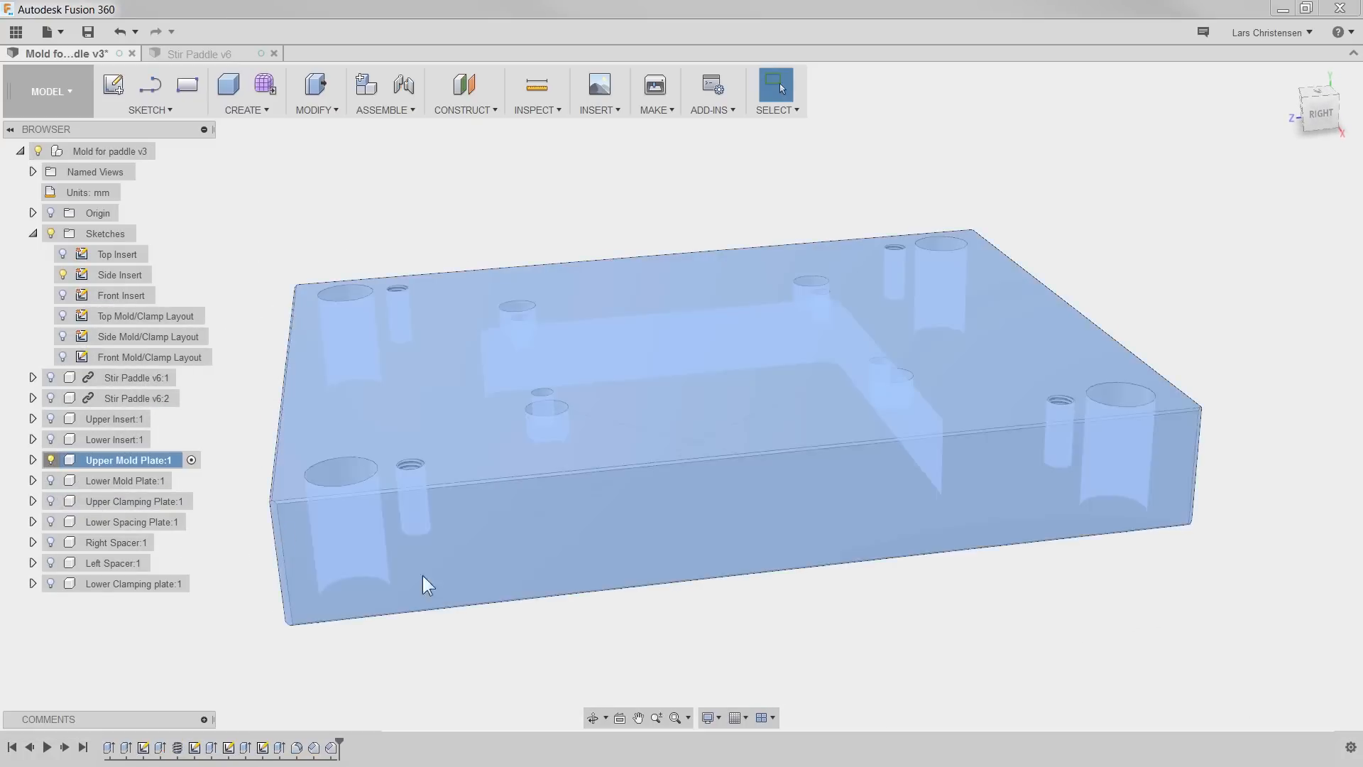
{"action": "left_click", "coordinate": [820, 635]}
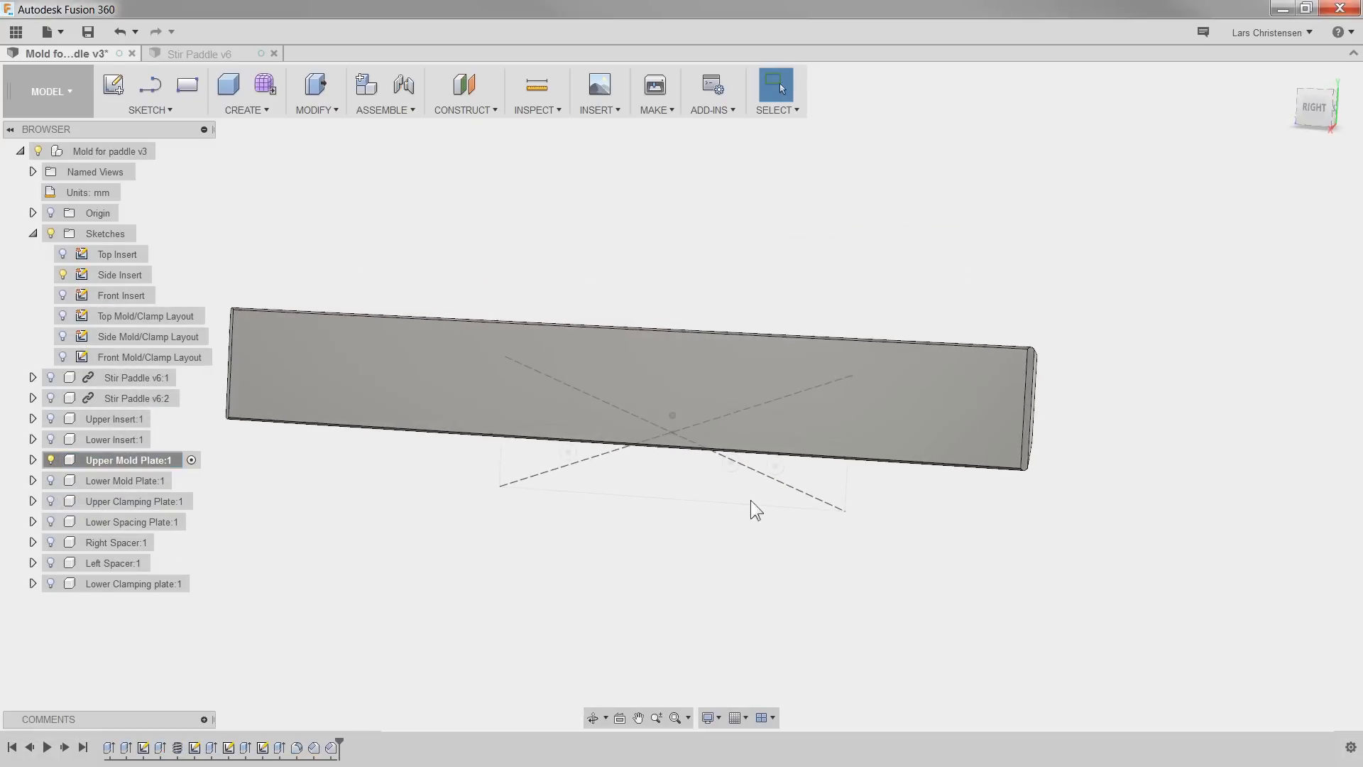
{"action": "right_click", "coordinate": [727, 389]}
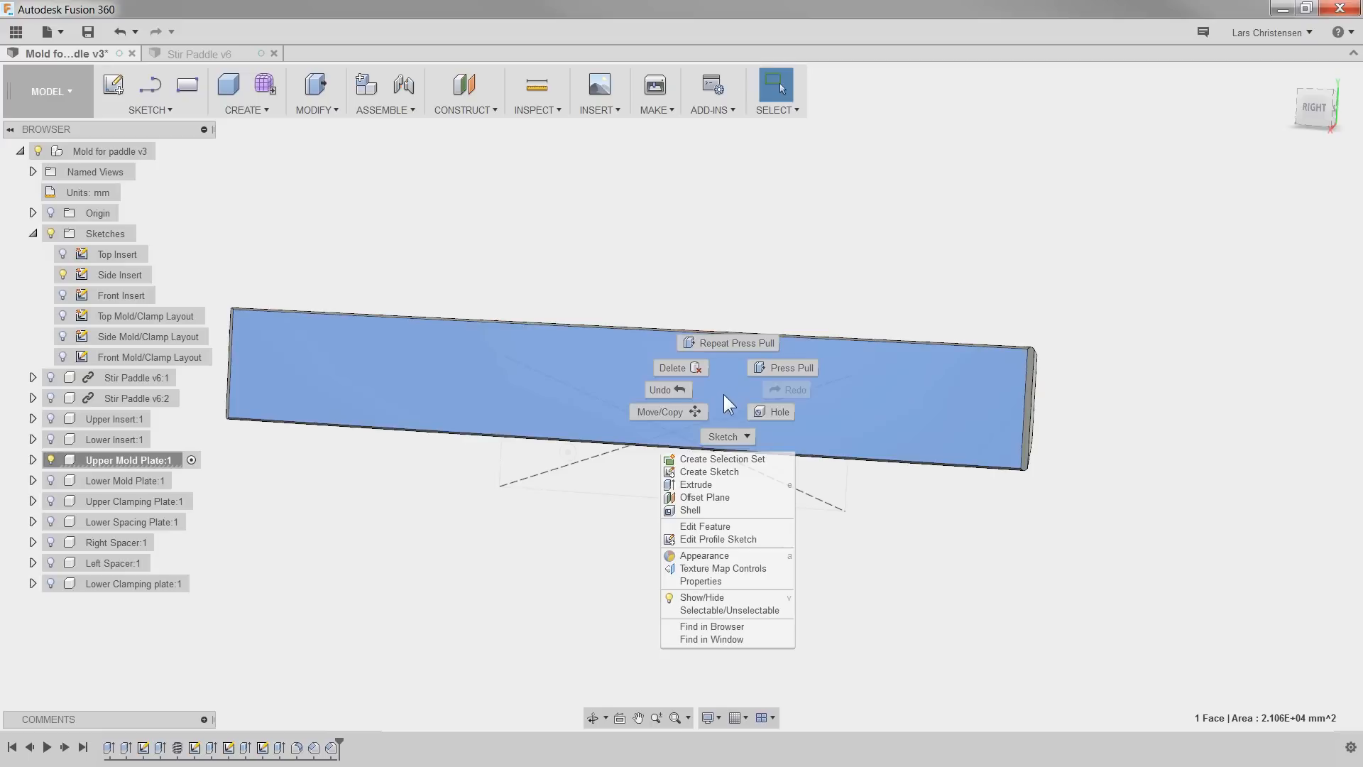
{"action": "left_click", "coordinate": [737, 469]}
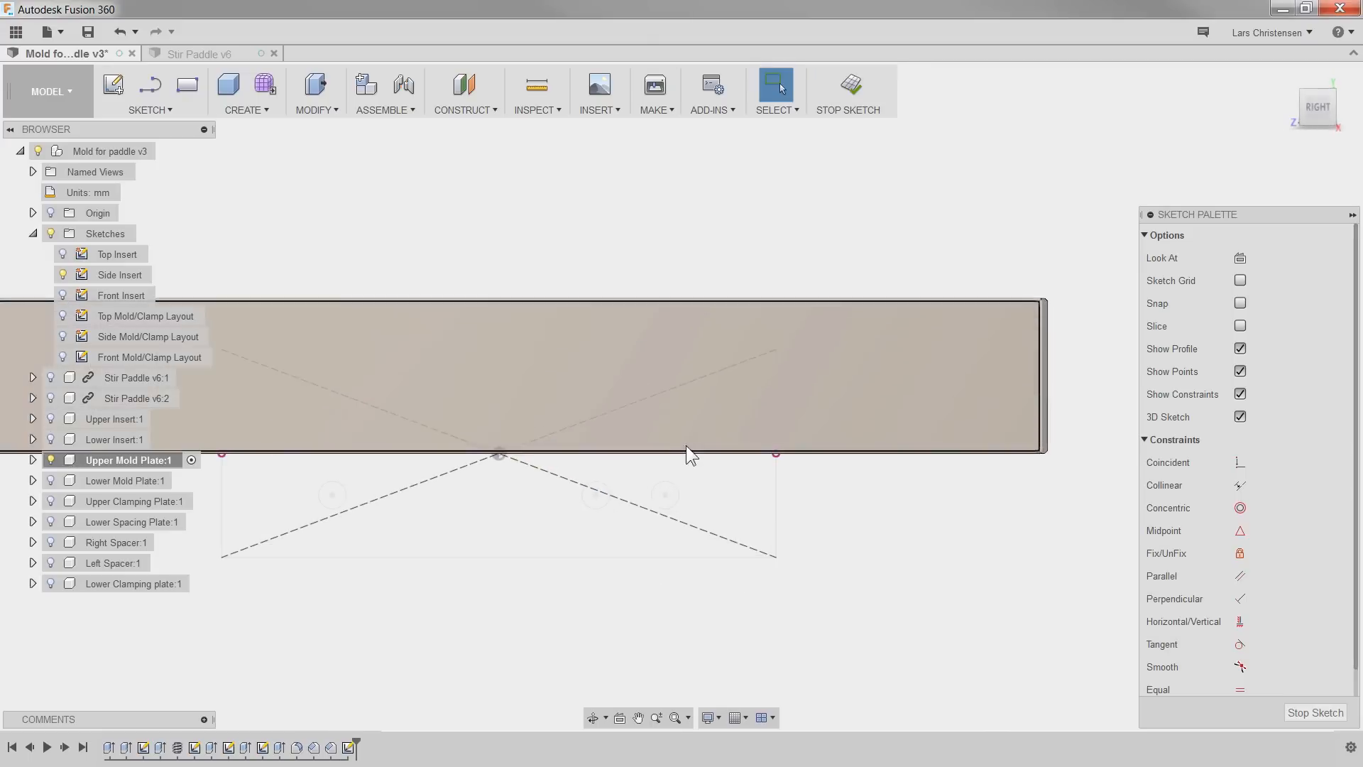
Step: Project the two upper Side Insert hole circles into the Upper Mold Plate's side-face sketch
{"action": "key", "text": "p"}
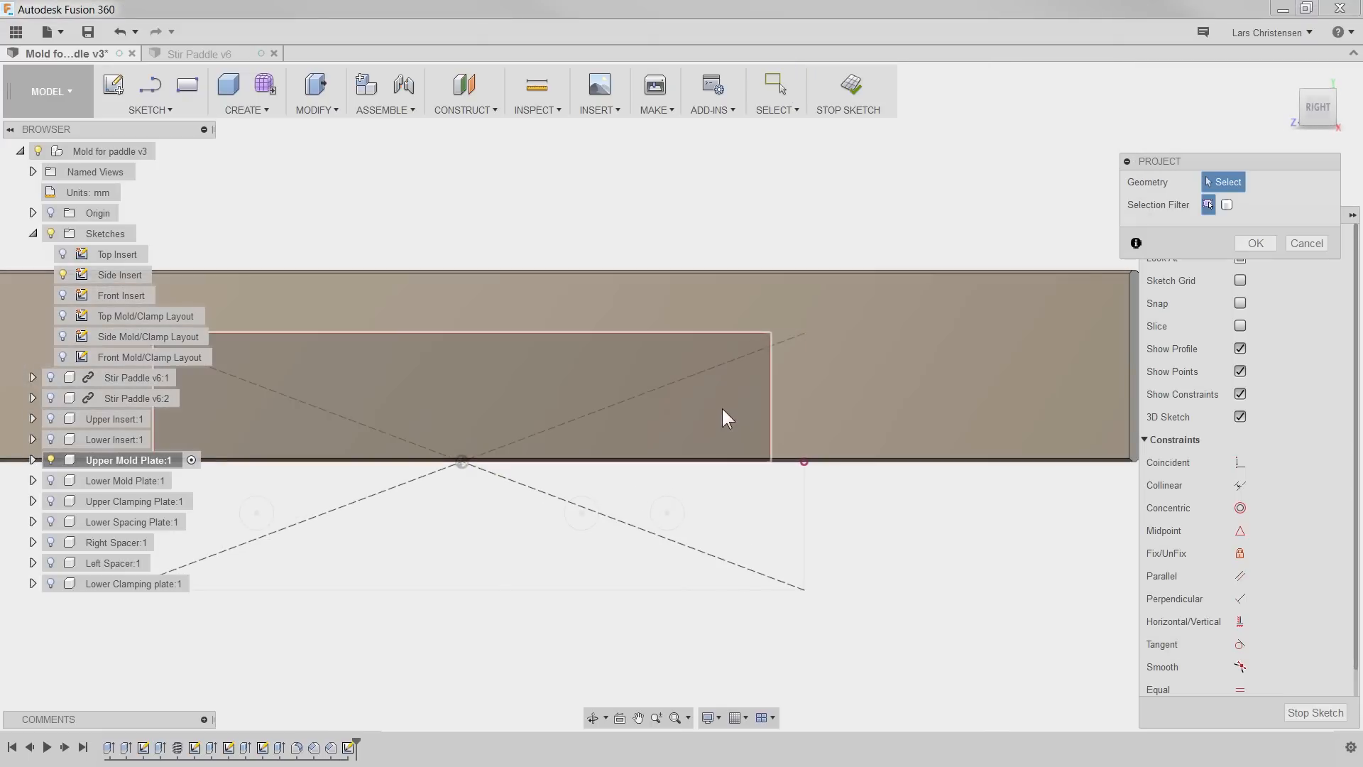
{"action": "left_click", "coordinate": [652, 407]}
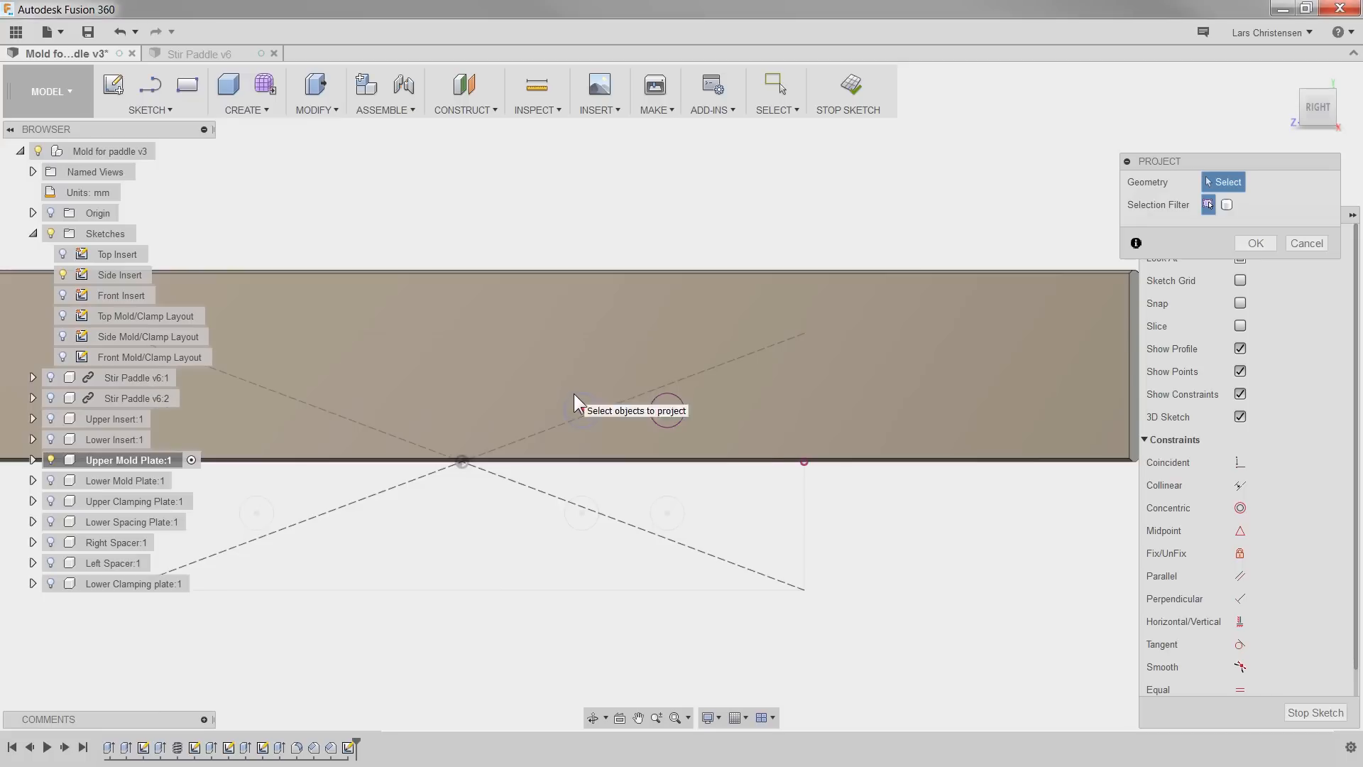
{"action": "left_click", "coordinate": [580, 409]}
{"action": "key", "text": "c"}
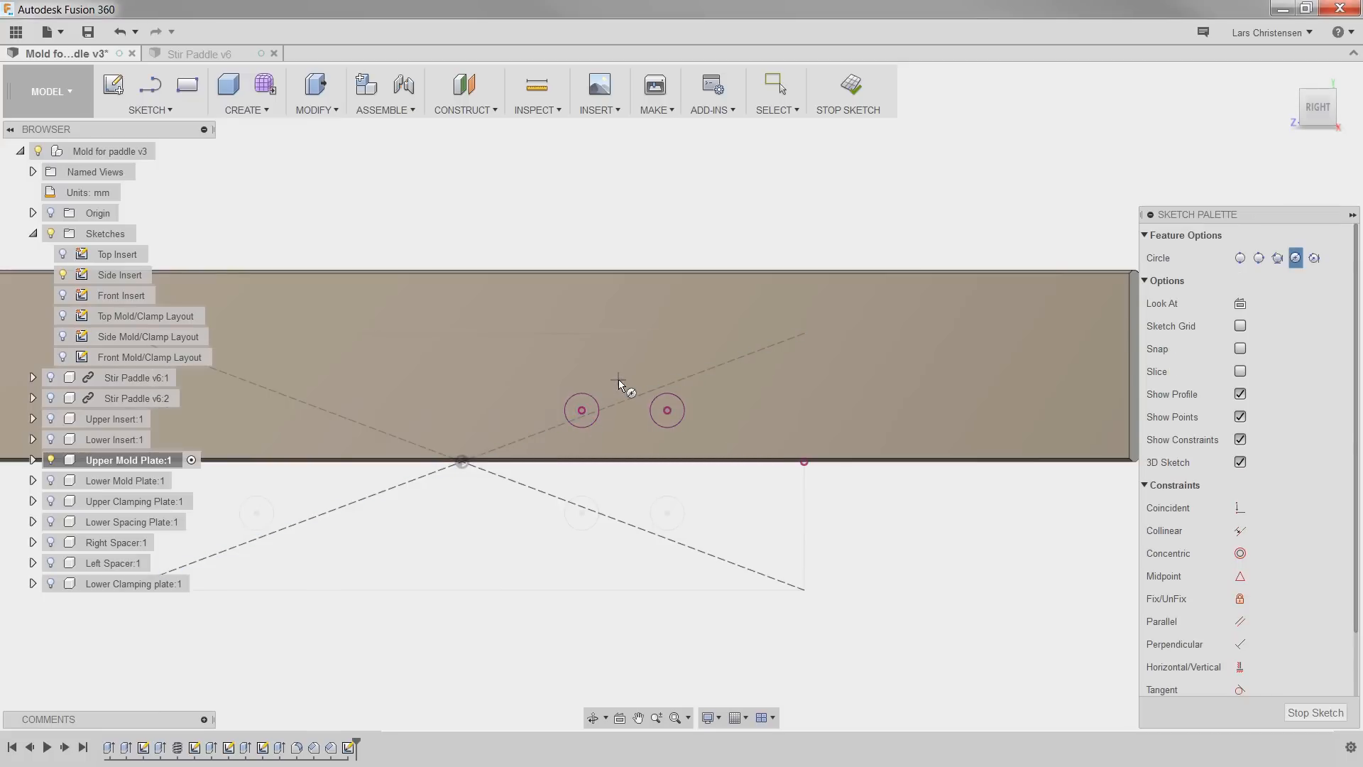
{"action": "key", "text": "o"}
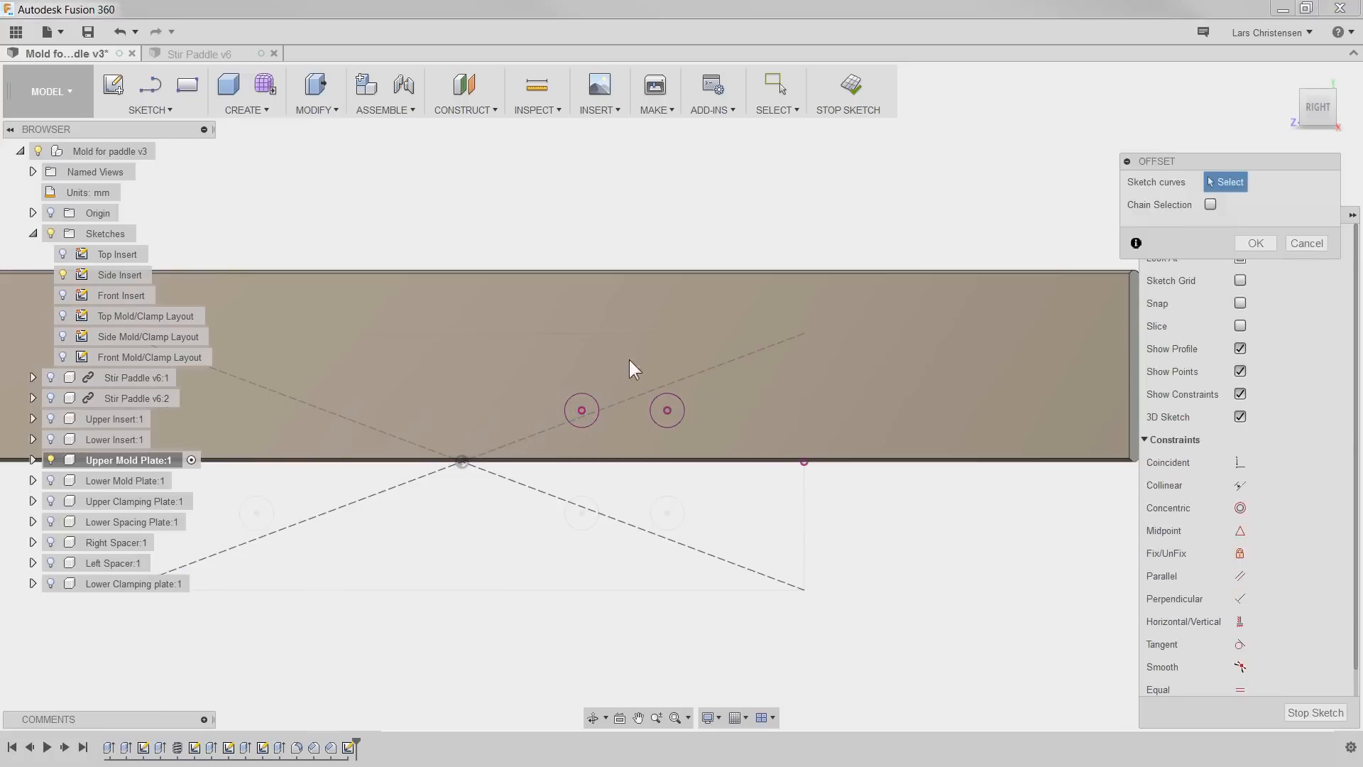
{"action": "left_click", "coordinate": [593, 396]}
{"action": "left_click_drag", "start_coordinate": [601, 389], "coordinate": [598, 387]}
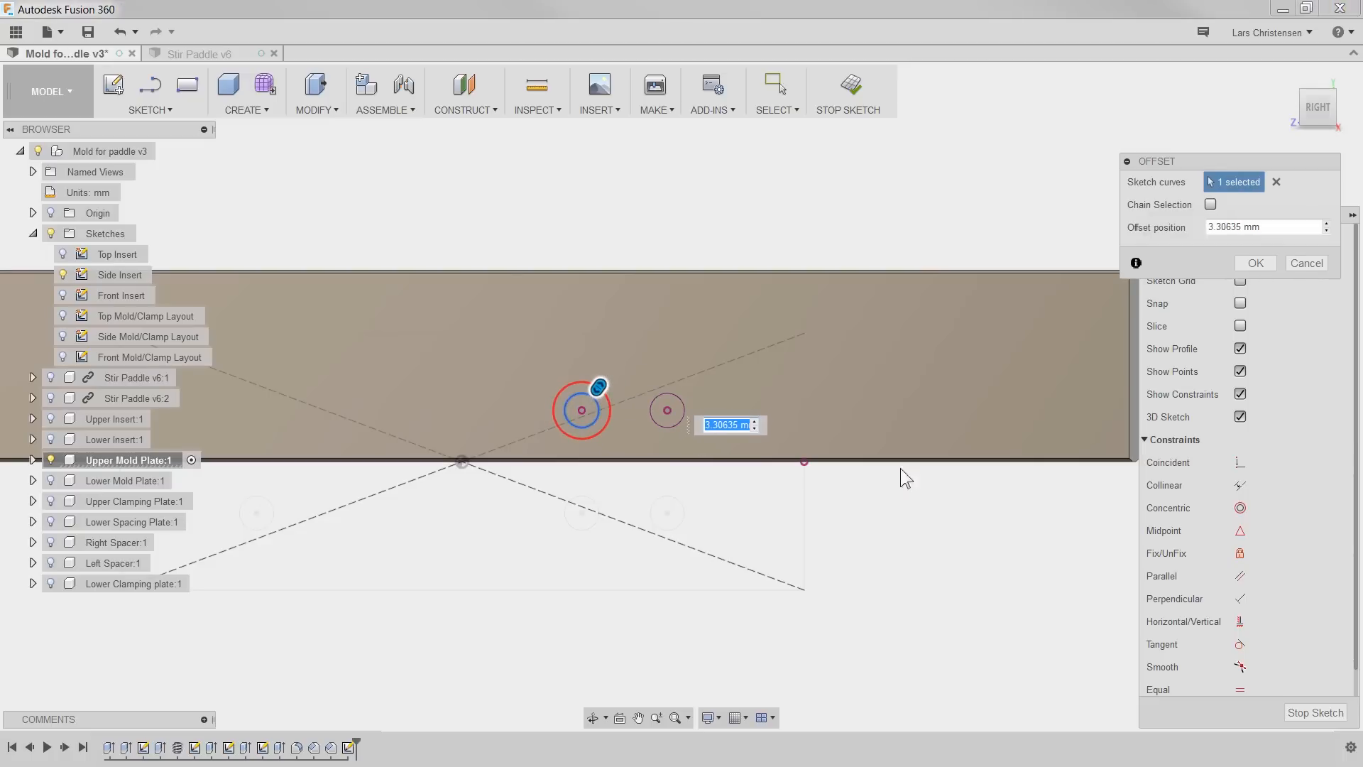
{"action": "left_click", "coordinate": [1306, 263]}
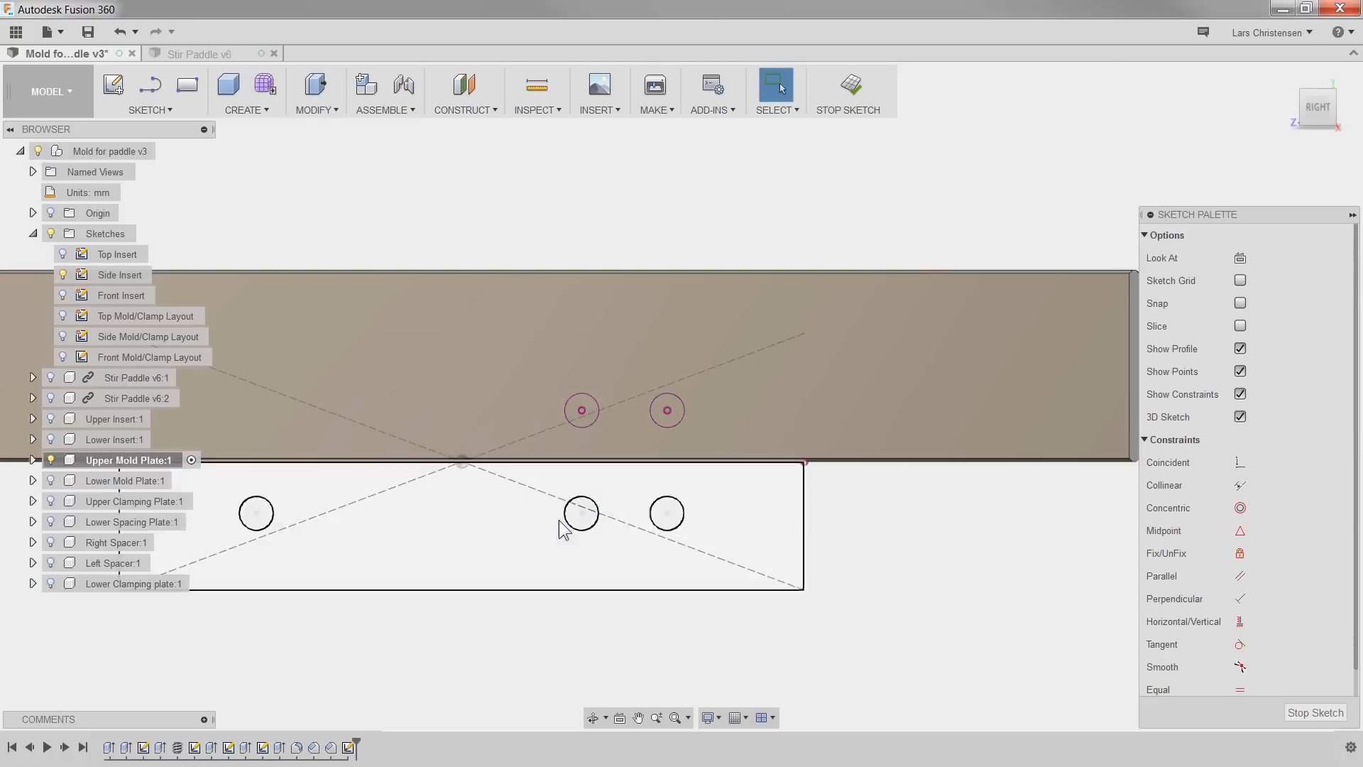
Step: Draw an 18 mm circle centred on the left projected circle of the Upper Mold Plate's side sketch
{"action": "key", "text": "c"}
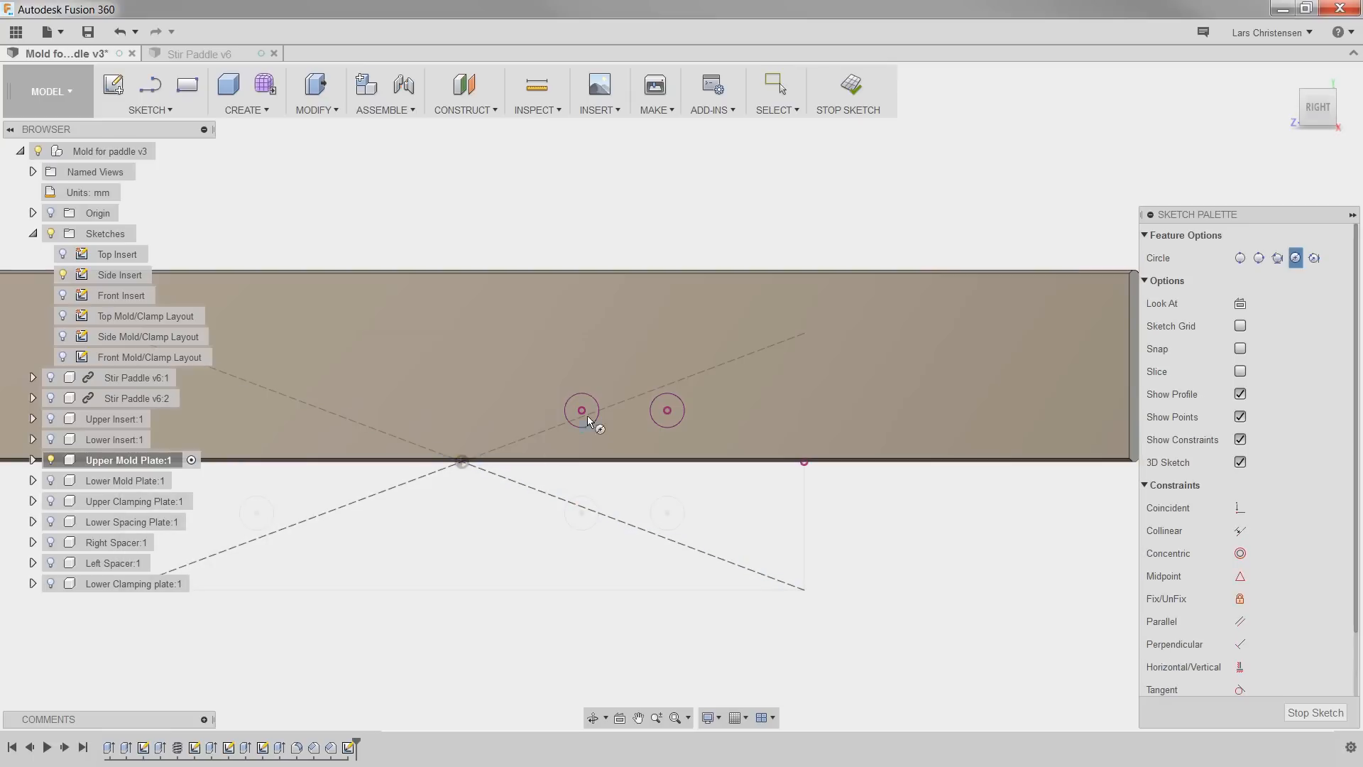
{"action": "left_click", "coordinate": [581, 410]}
{"action": "type", "text": "18."}
{"action": "key", "text": "Return"}
{"action": "key", "text": "Escape"}
Step: Draw a circle centred on the other projected circle and constrain it equal to the 18 mm circle
{"action": "key", "text": "c"}
{"action": "left_click", "coordinate": [667, 411]}
{"action": "left_click", "coordinate": [713, 379]}
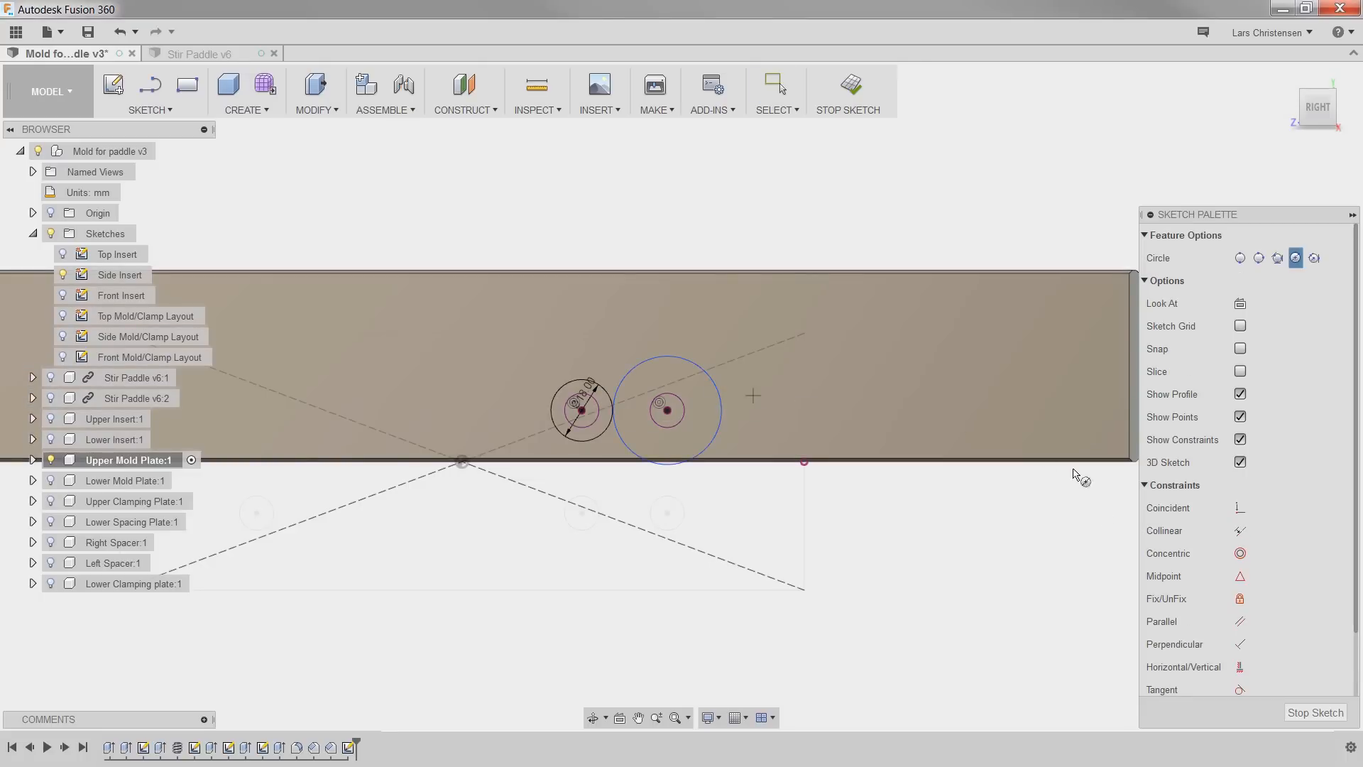
{"action": "key", "text": "Escape"}
{"action": "left_click", "coordinate": [1242, 662]}
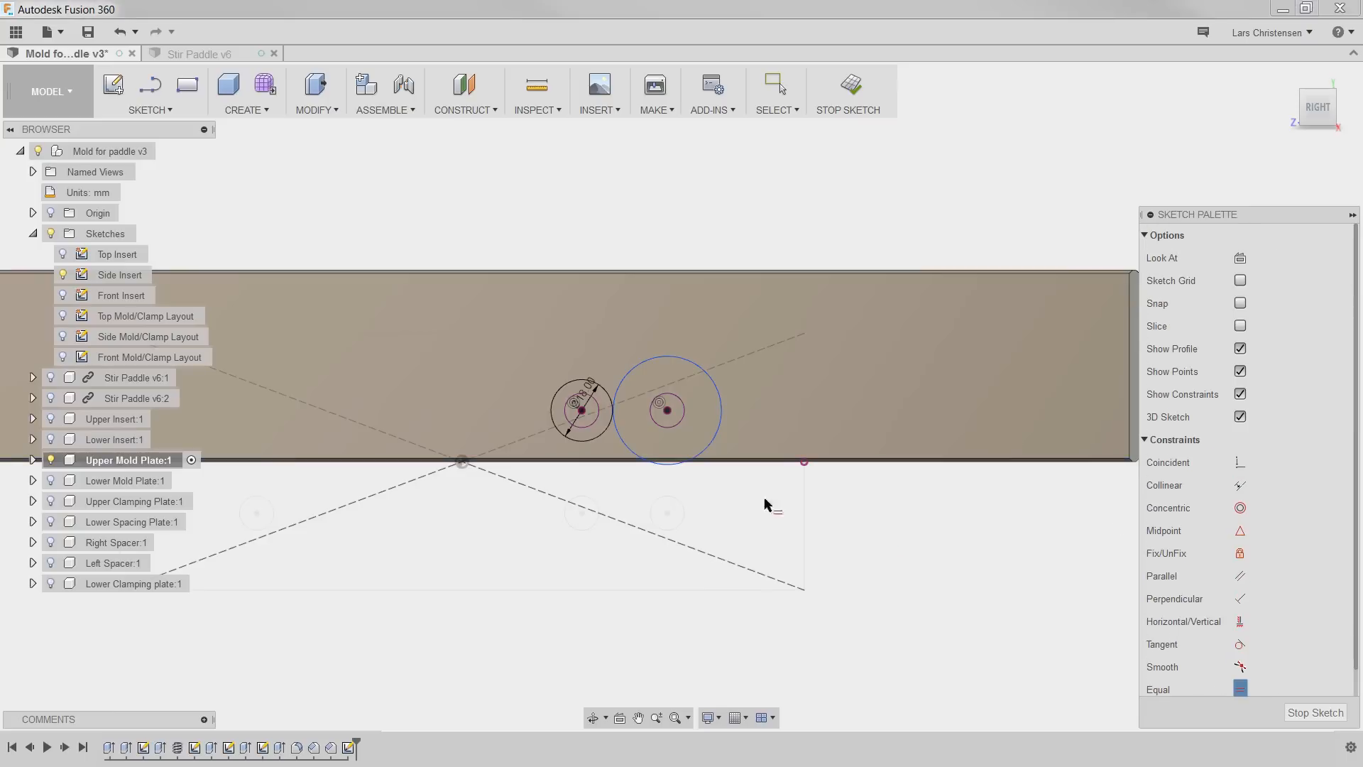
{"action": "left_click", "coordinate": [606, 395]}
{"action": "left_click", "coordinate": [626, 384]}
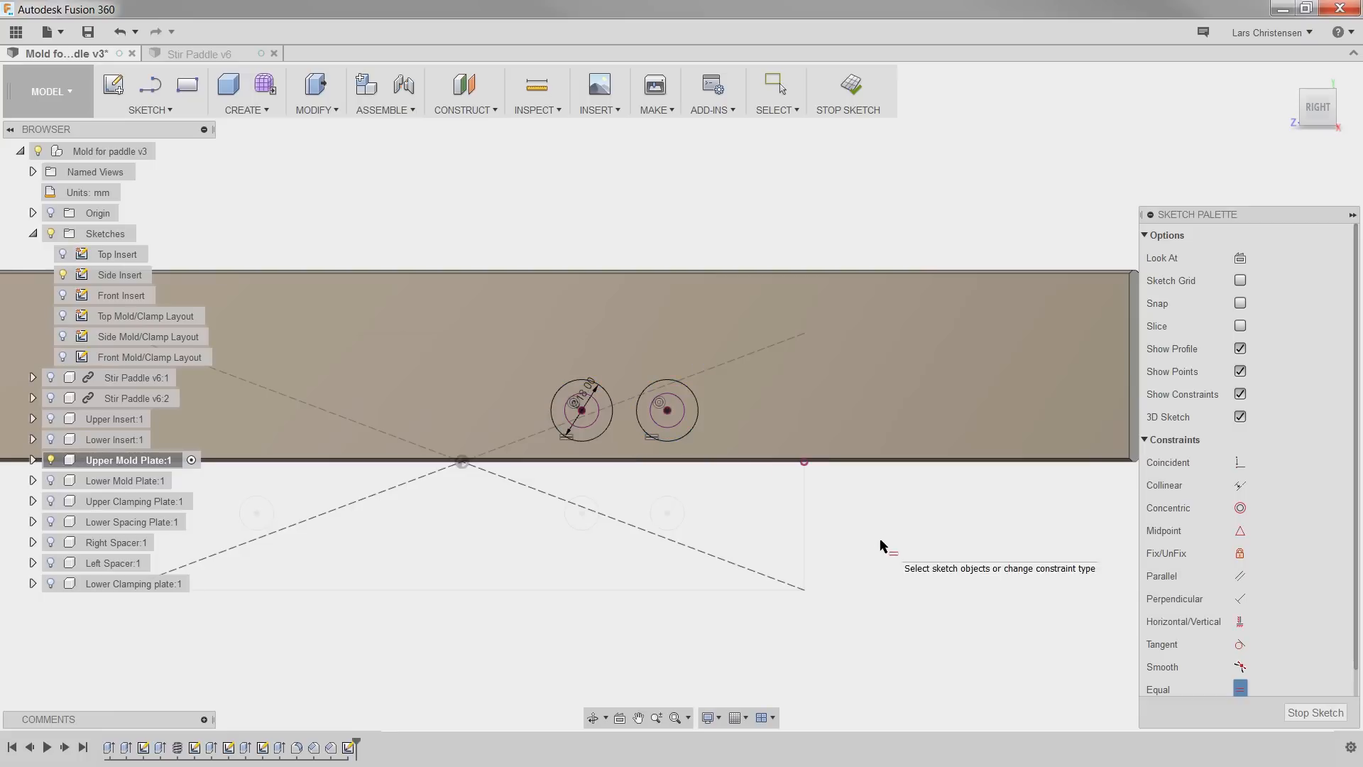
Step: Start Press Pull and show the Upper Mold Plate's sketches, including the new side circles
{"action": "key", "text": "q"}
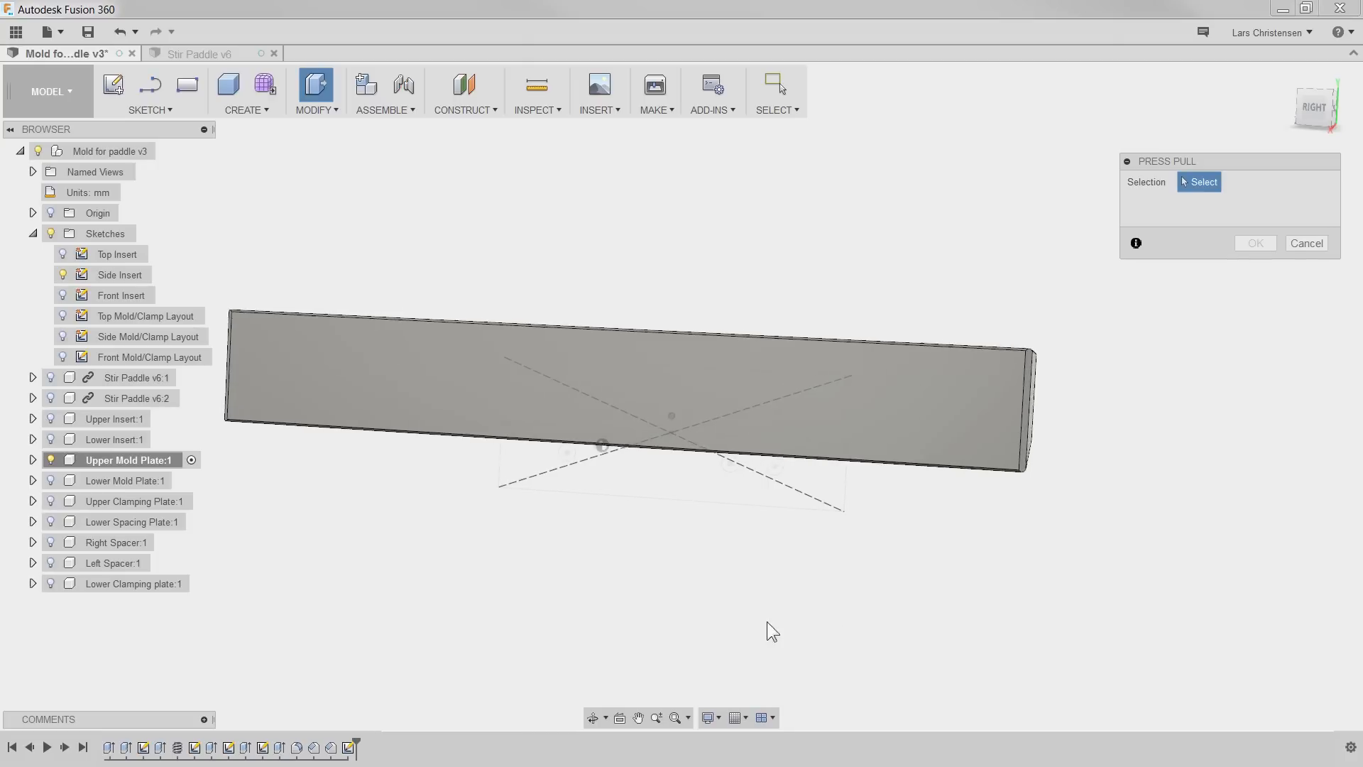
{"action": "left_click", "coordinate": [33, 460]}
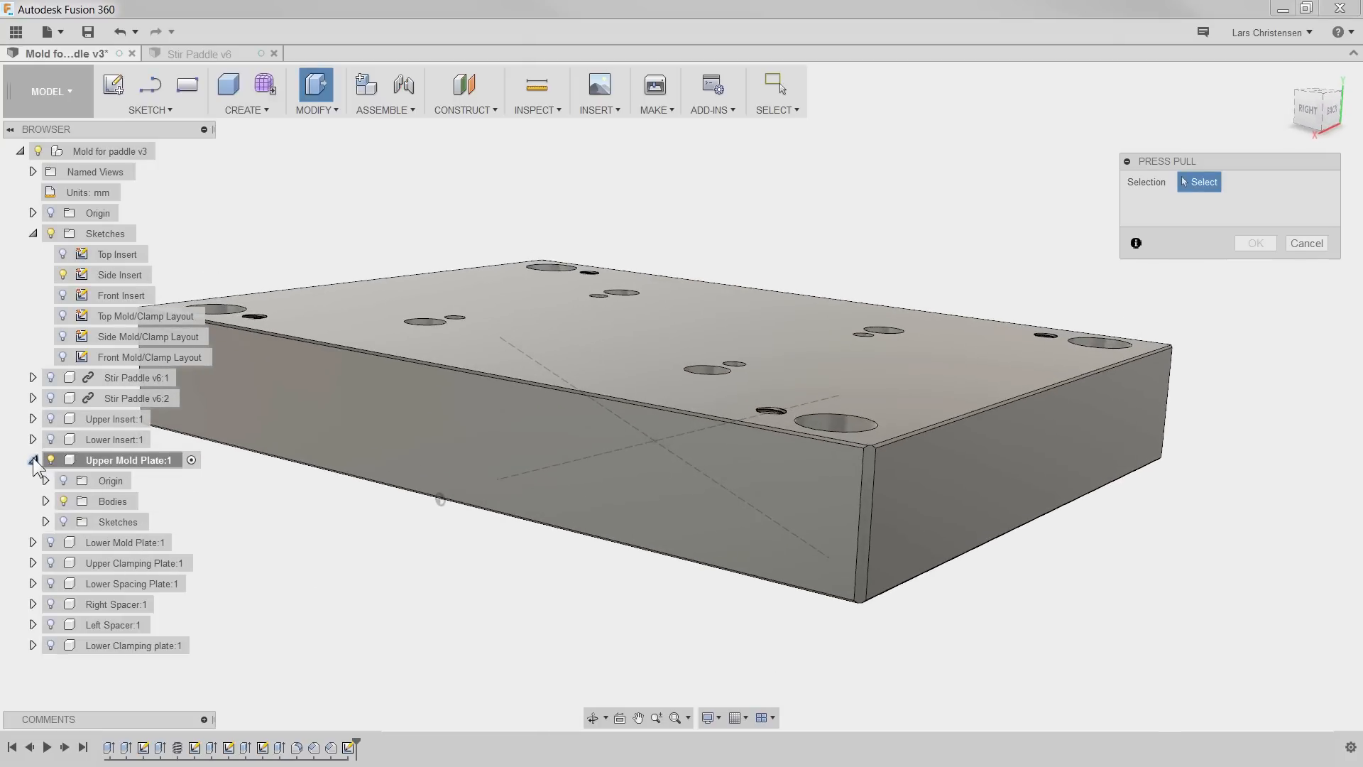
{"action": "left_click", "coordinate": [64, 521]}
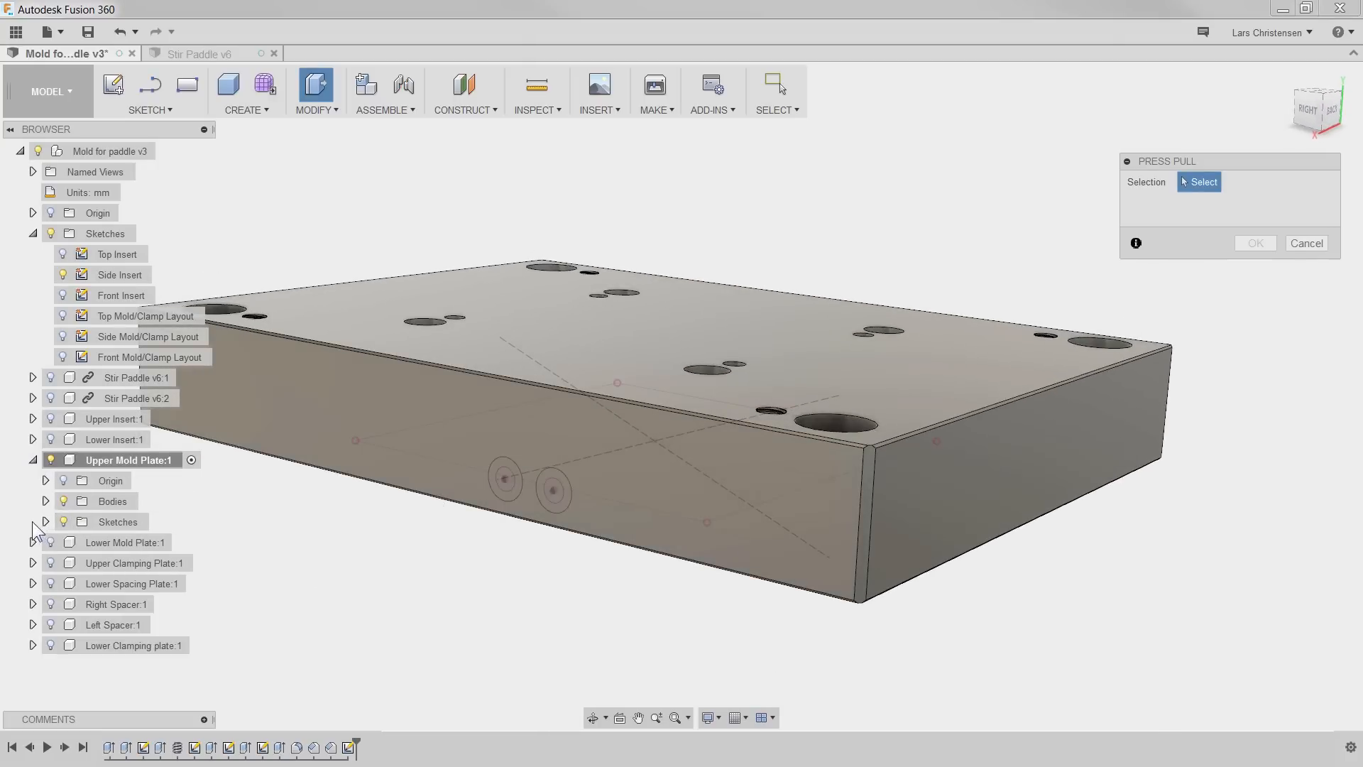
{"action": "left_click", "coordinate": [45, 521]}
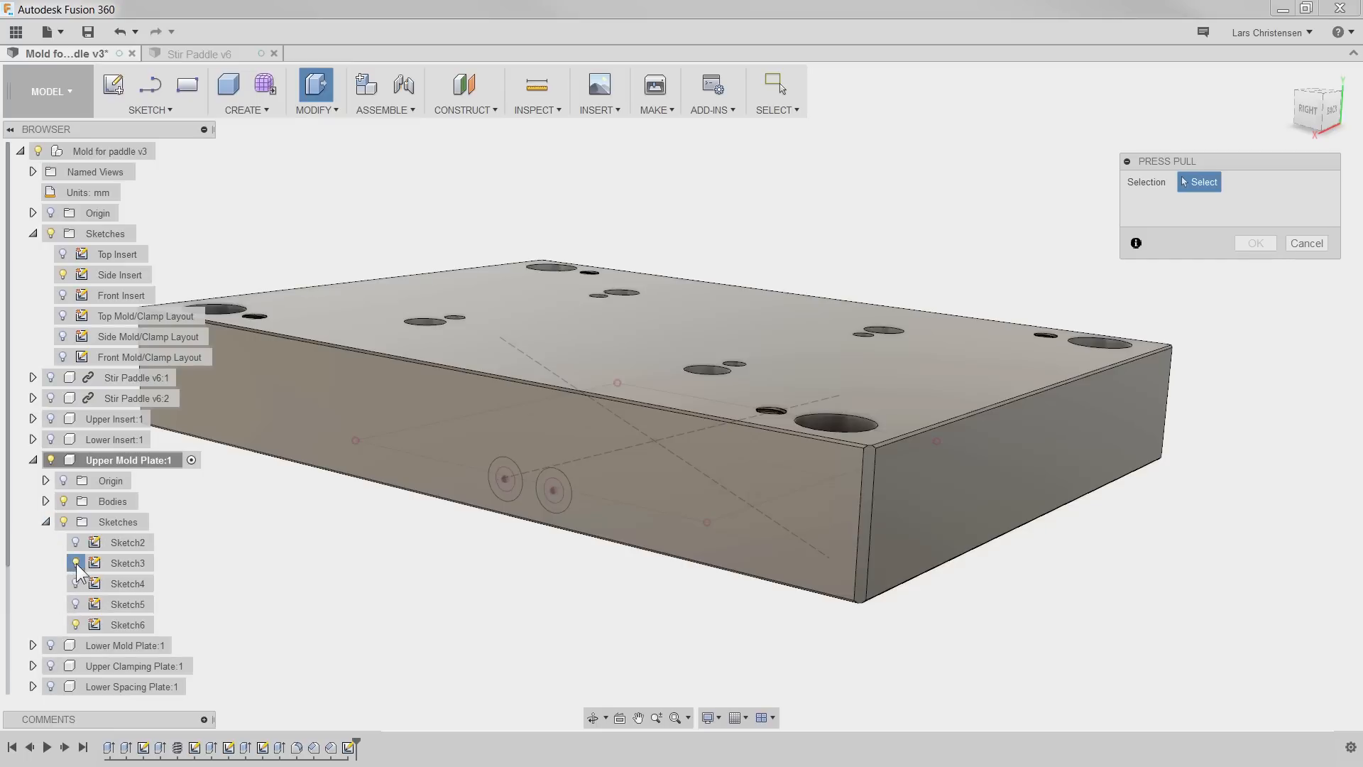
Step: Cut both 18 mm circles, including their inner profiles, from the Upper Mold Plate's side up to the facing pocket wall
{"action": "left_click", "coordinate": [553, 490]}
{"action": "scroll", "coordinate": [505, 483], "scroll_direction": "up", "scroll_amount": 3}
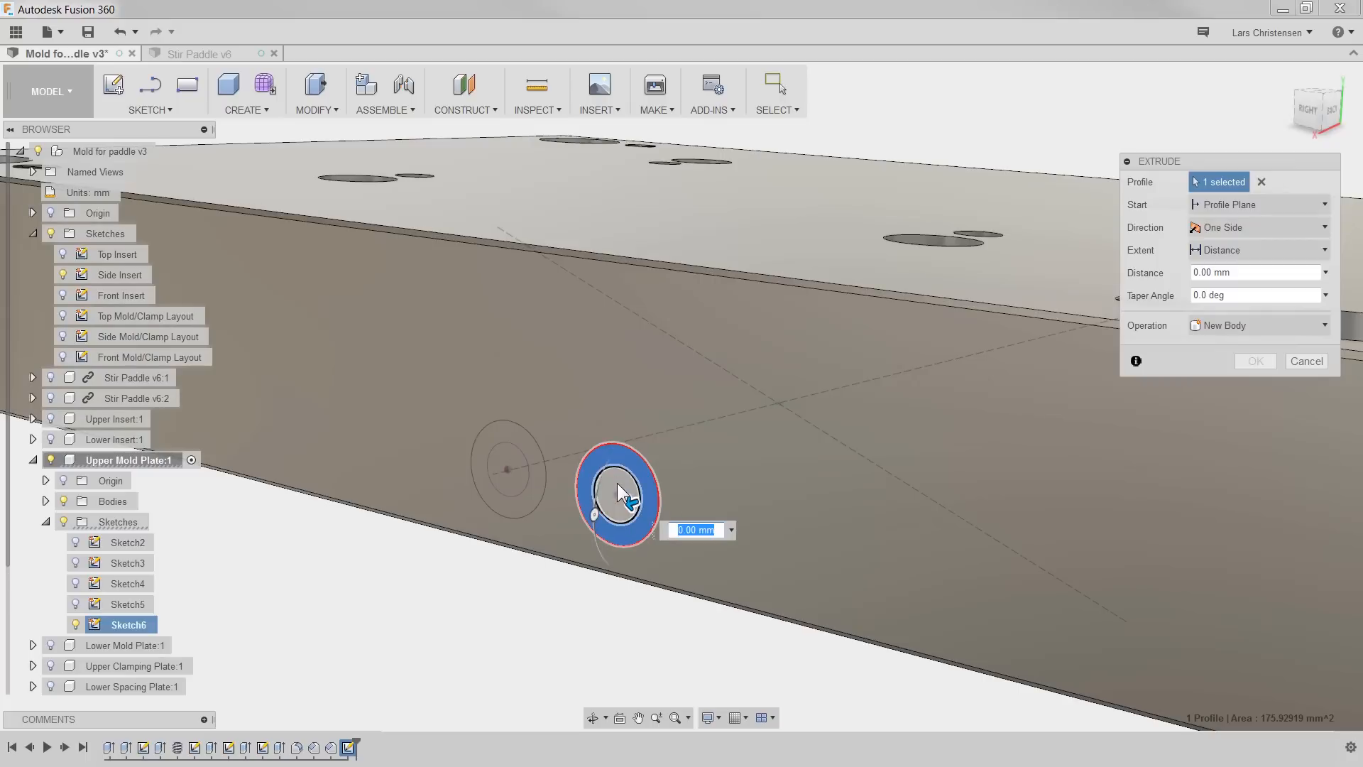
{"action": "left_click", "coordinate": [526, 505]}
{"action": "left_click", "coordinate": [513, 489]}
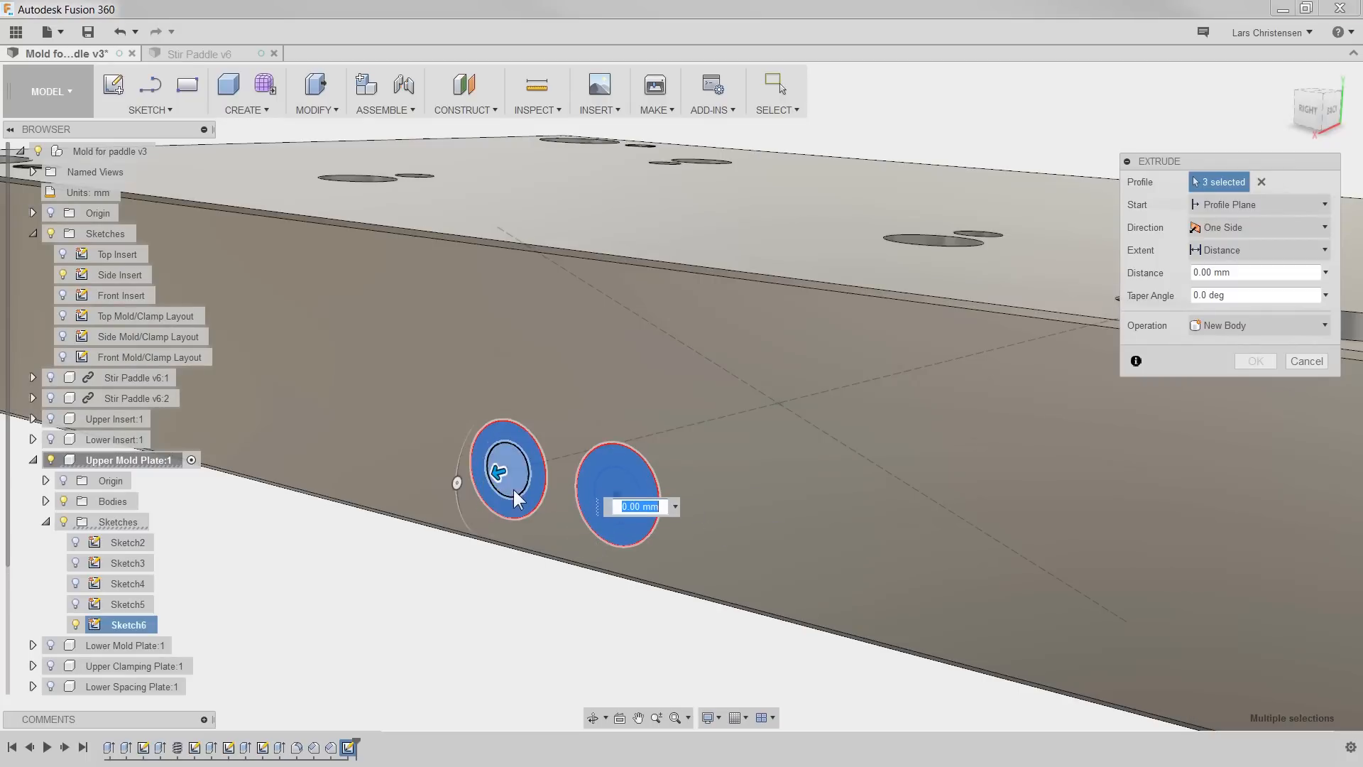
{"action": "scroll", "coordinate": [561, 621], "scroll_direction": "down", "scroll_amount": 3}
{"action": "middle_click_drag", "start_coordinate": [561, 621], "coordinate": [510, 484], "text": "shift"}
{"action": "left_click_drag", "start_coordinate": [520, 465], "coordinate": [568, 431]}
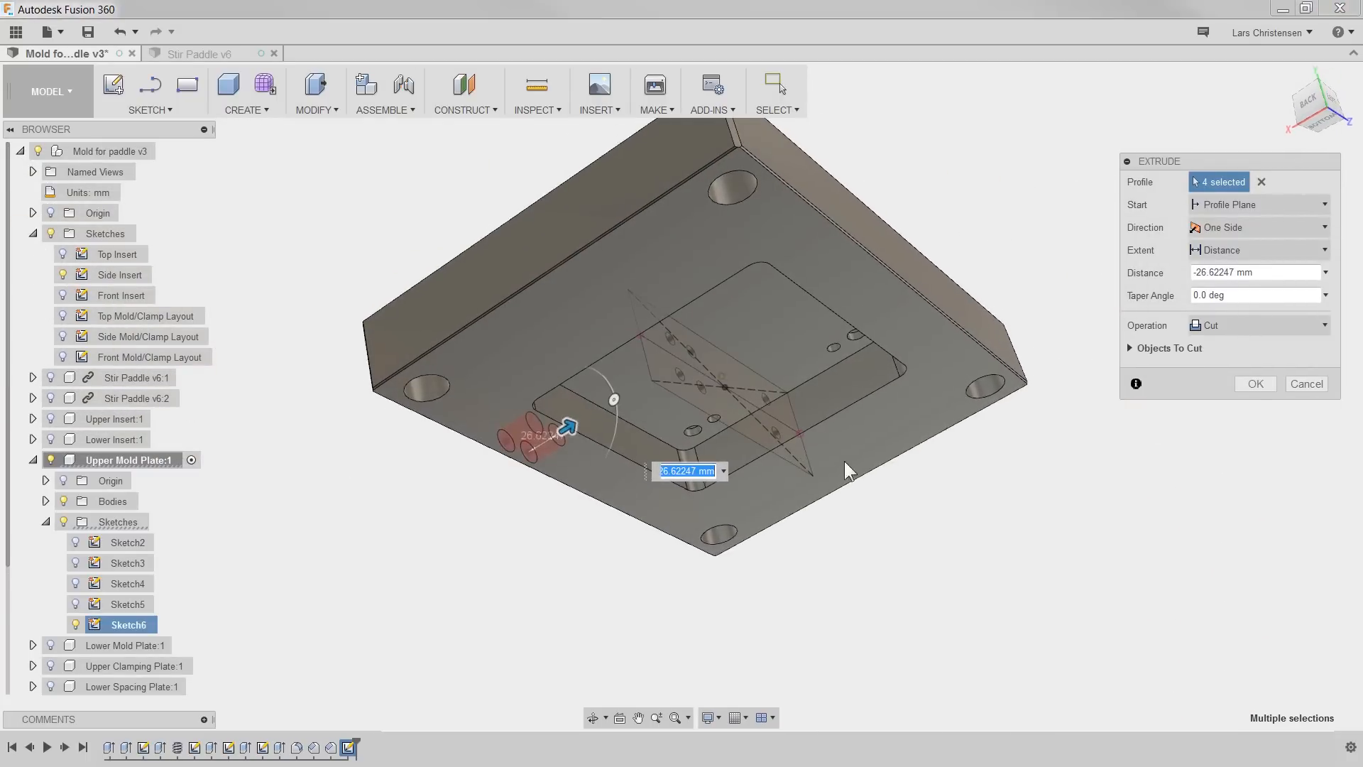
{"action": "left_click", "coordinate": [1242, 251]}
{"action": "left_click", "coordinate": [1226, 292]}
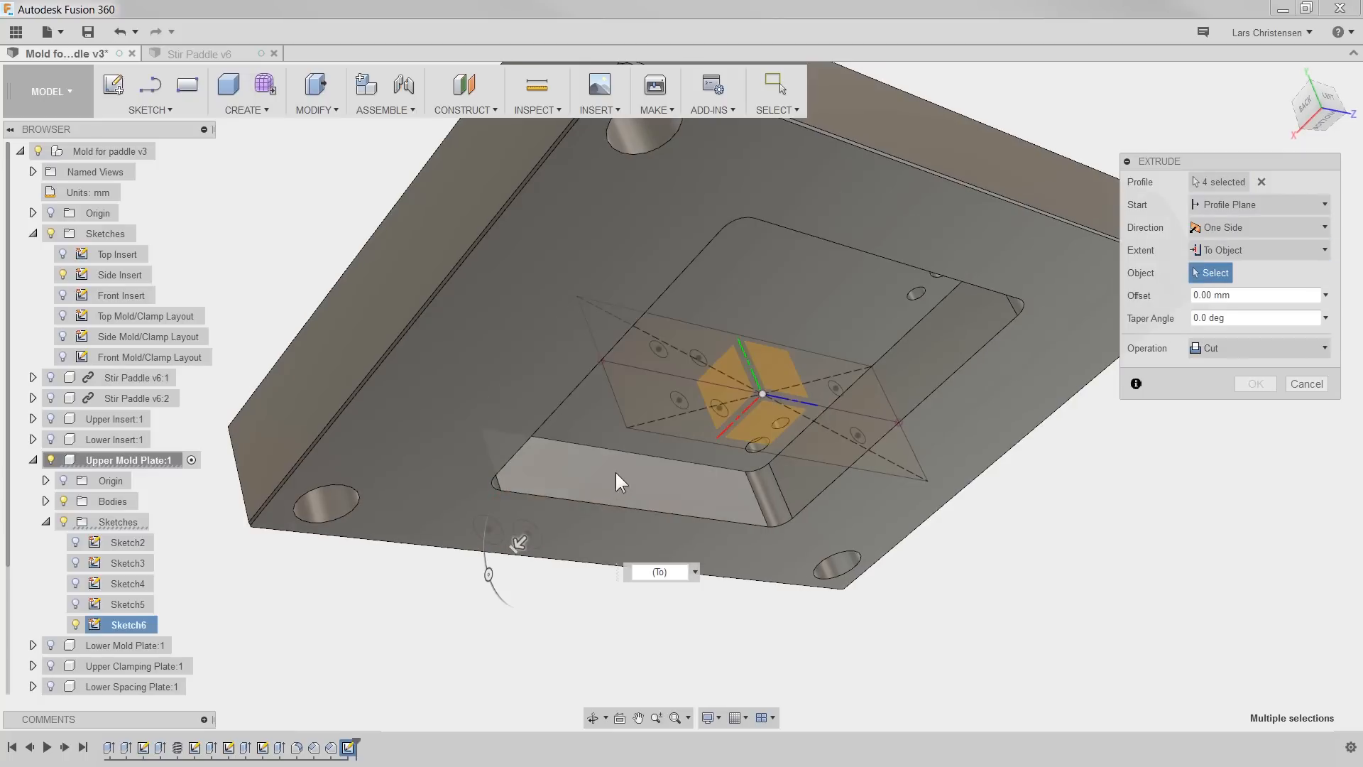
{"action": "left_click", "coordinate": [627, 487]}
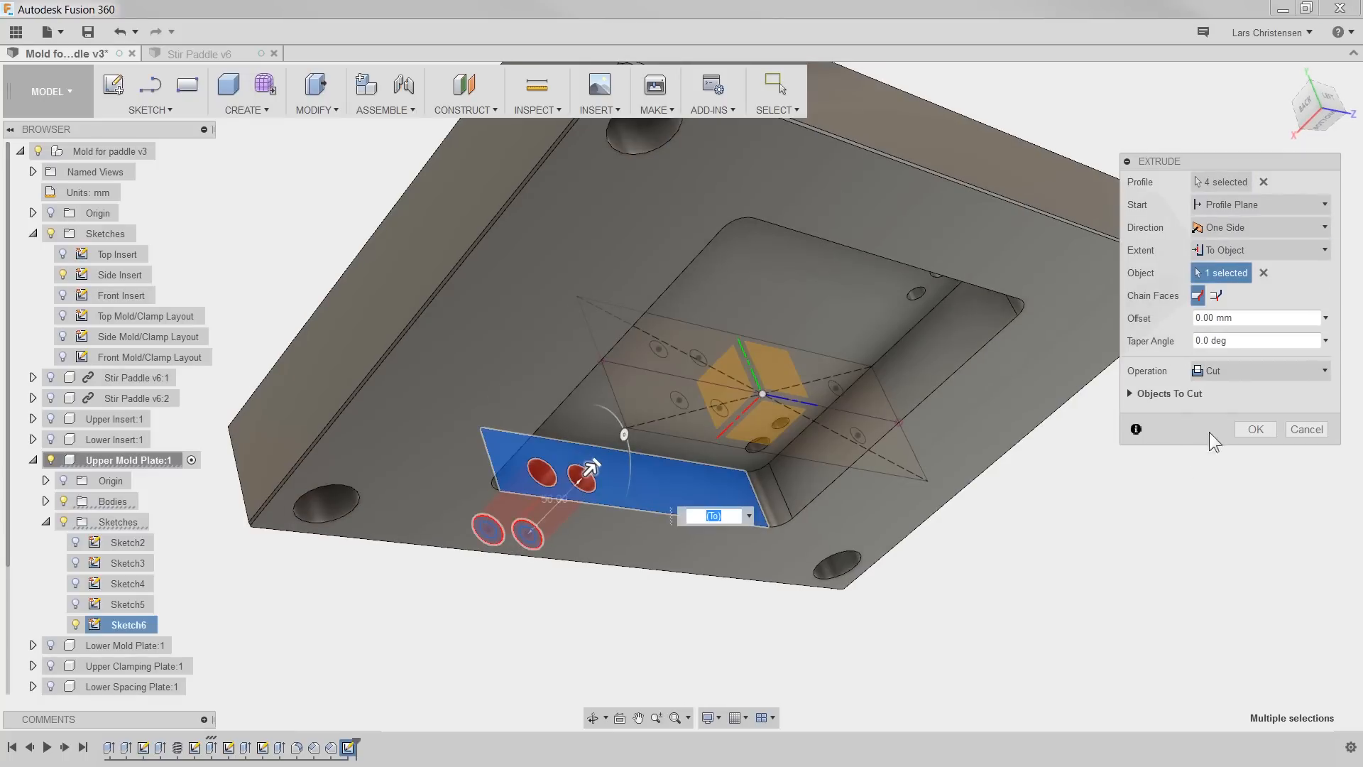
{"action": "left_click", "coordinate": [1251, 432]}
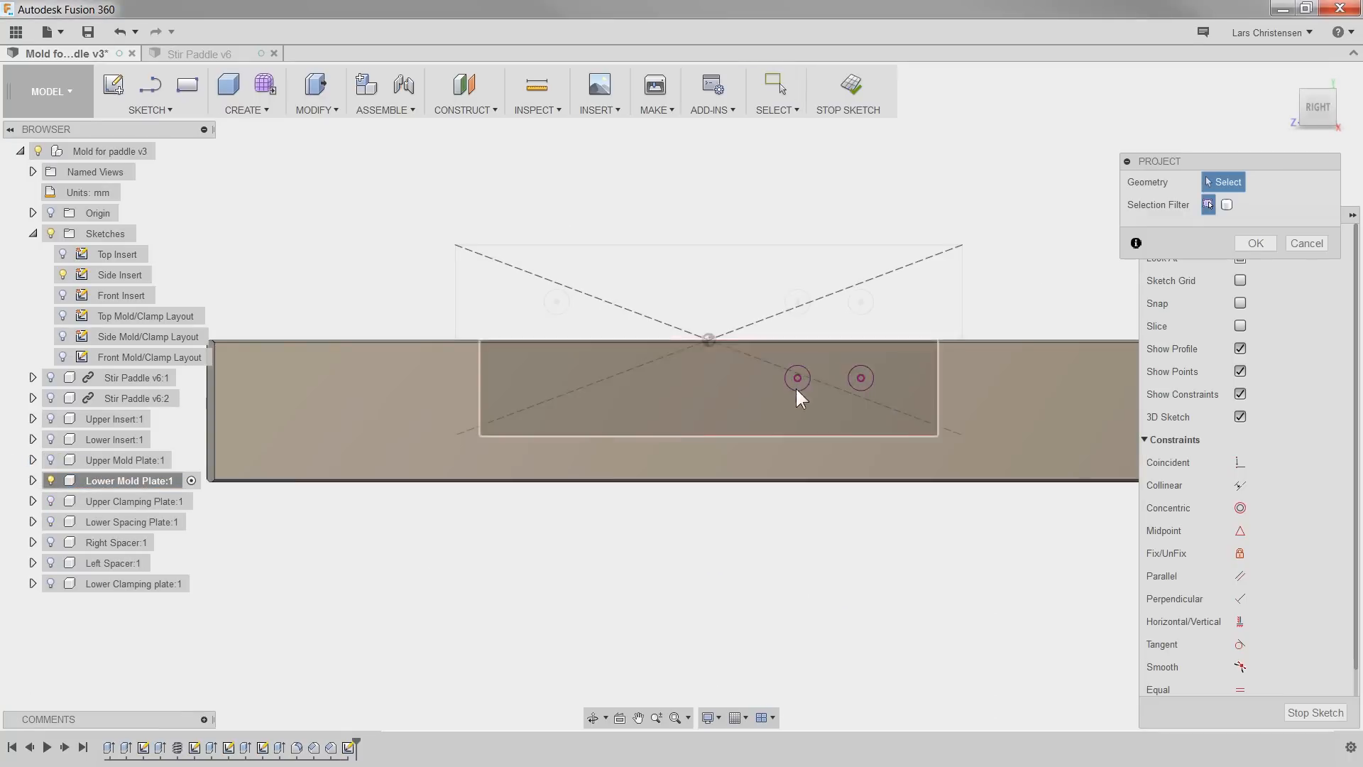
Step: Draw and dimension the hole circles around the two projected circles in the Lower Mold Plate's side-face sketch
{"action": "left_click", "coordinate": [779, 400]}
{"action": "left_click", "coordinate": [875, 400]}
{"action": "key", "text": "d"}
{"action": "left_click", "coordinate": [802, 397]}
{"action": "left_click", "coordinate": [827, 470]}
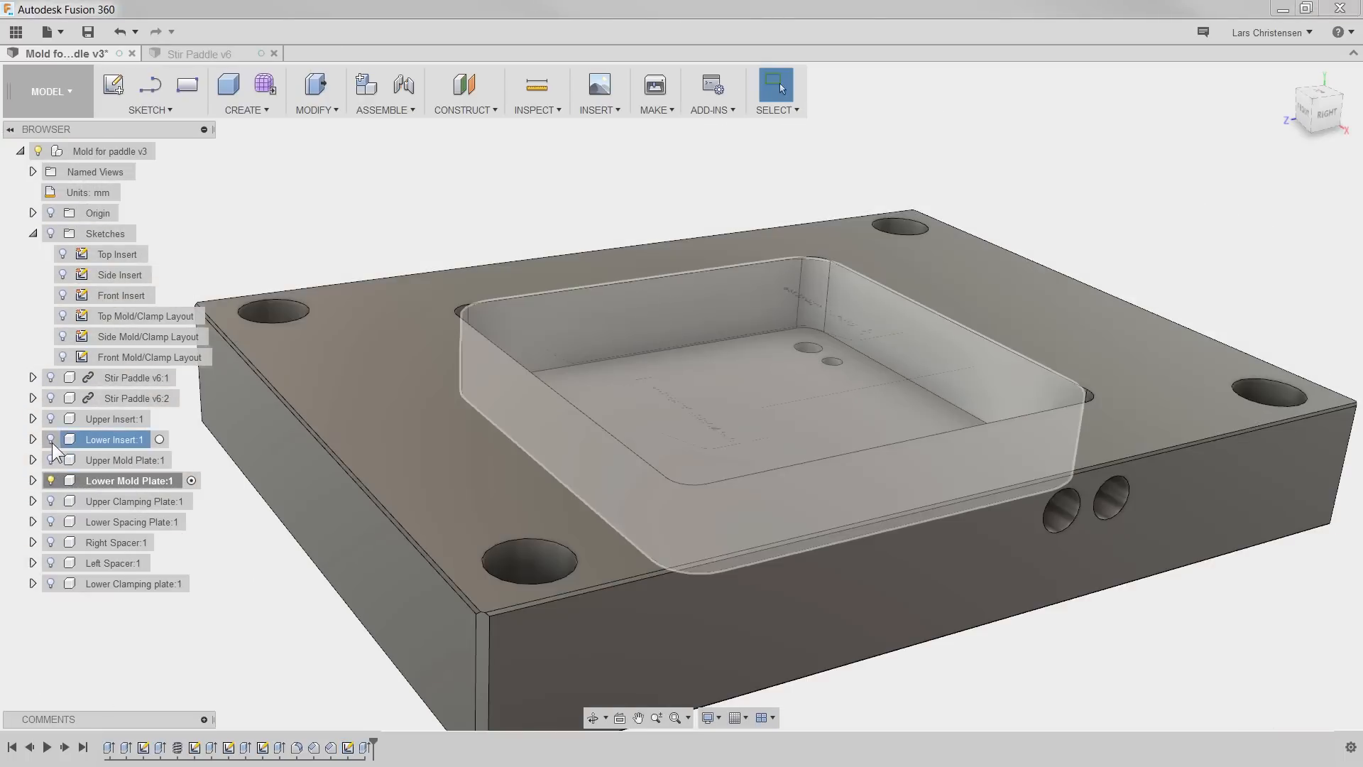
Step: Activate the top-level assembly and show the Side Insert sketch alone, with the Lower Insert and Lower Mold Plate hidden
{"action": "left_click", "coordinate": [51, 439]}
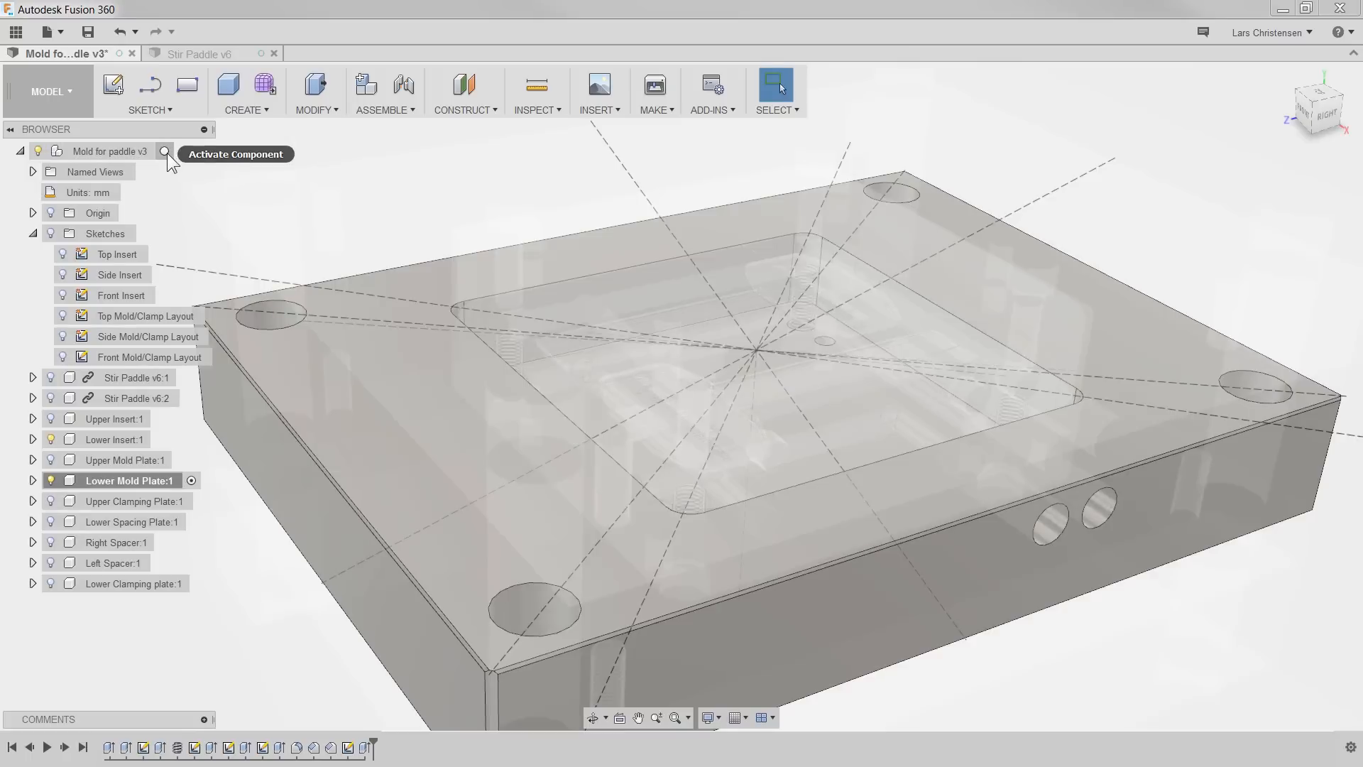
{"action": "left_click", "coordinate": [166, 152]}
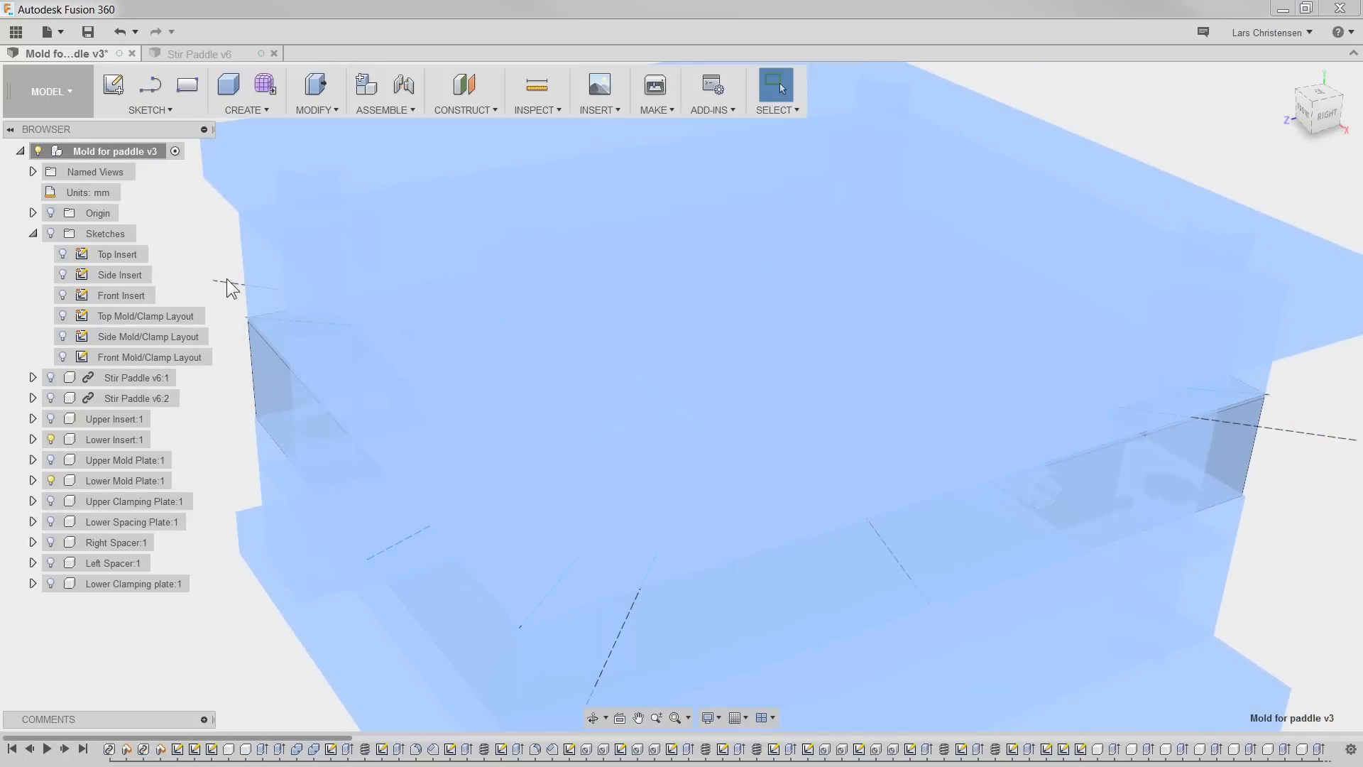
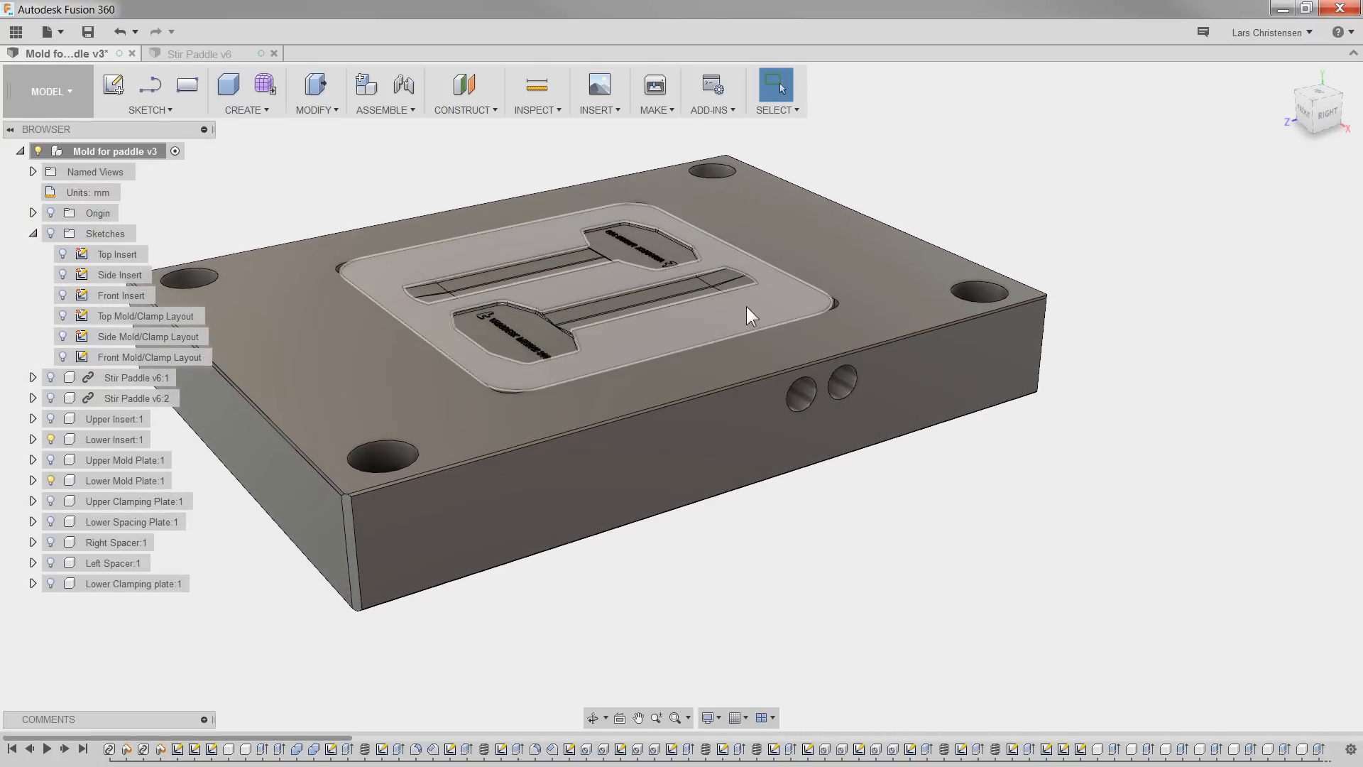
{"action": "left_click", "coordinate": [63, 274]}
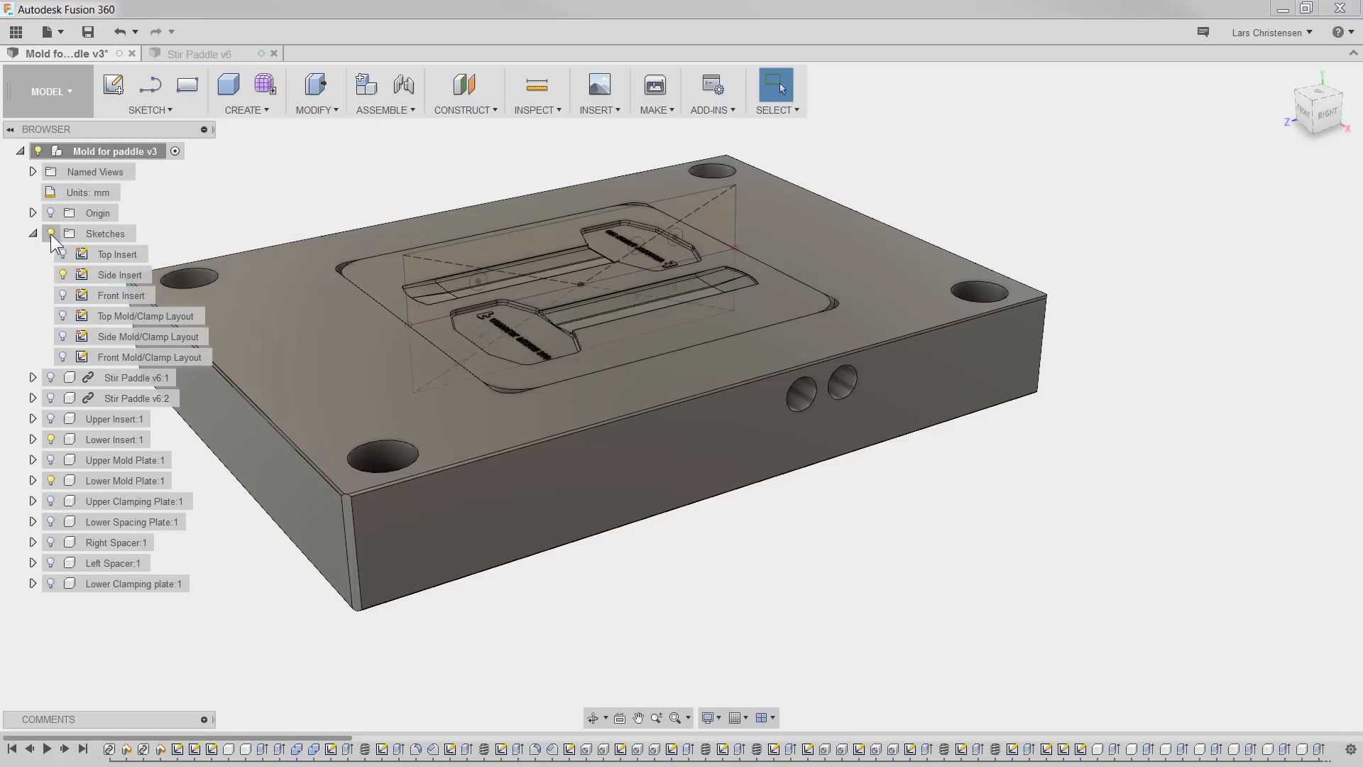
{"action": "left_click", "coordinate": [49, 438]}
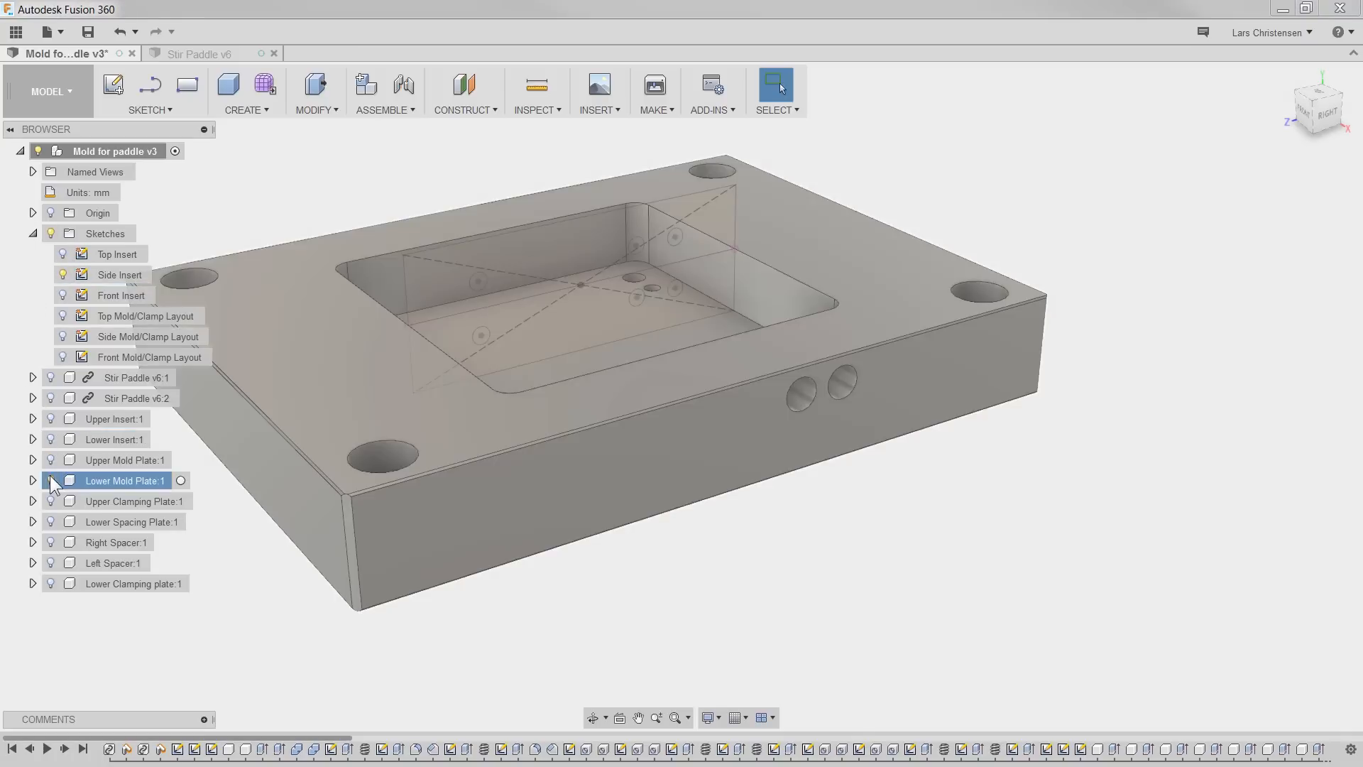
{"action": "left_click", "coordinate": [50, 481]}
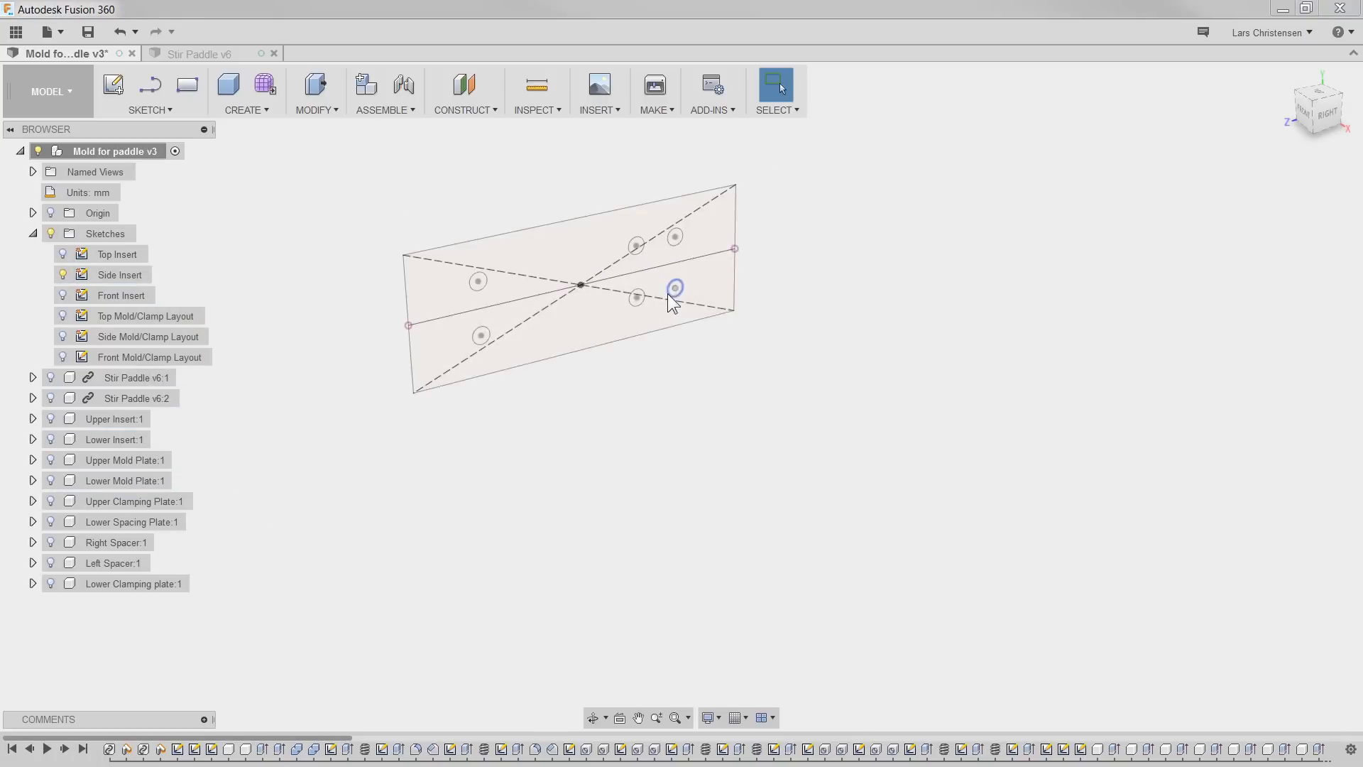
Step: Open the Side Insert sketch for editing, examine the dimensions and constraints of its hole circles, and close it
{"action": "right_click", "coordinate": [118, 270]}
{"action": "left_click", "coordinate": [159, 302]}
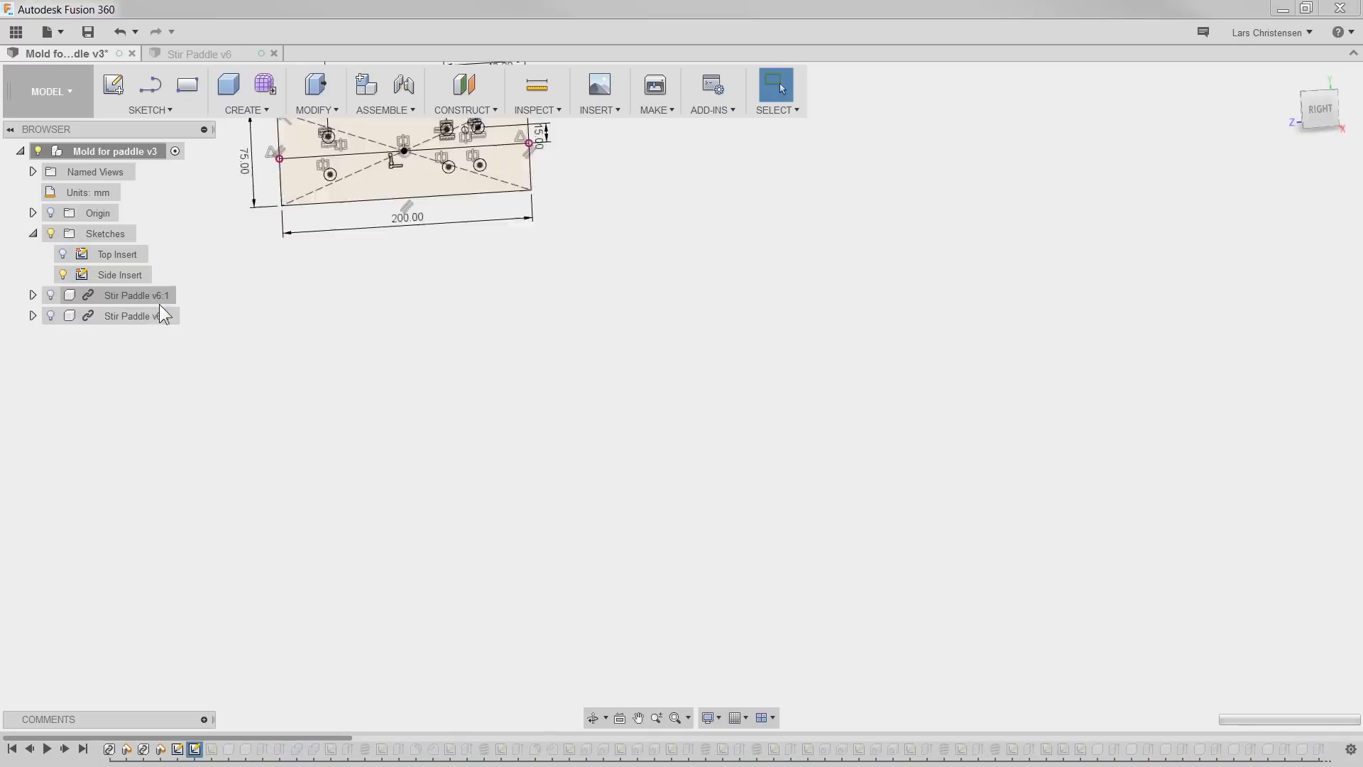
{"action": "scroll", "coordinate": [505, 231], "scroll_direction": "up", "scroll_amount": 2}
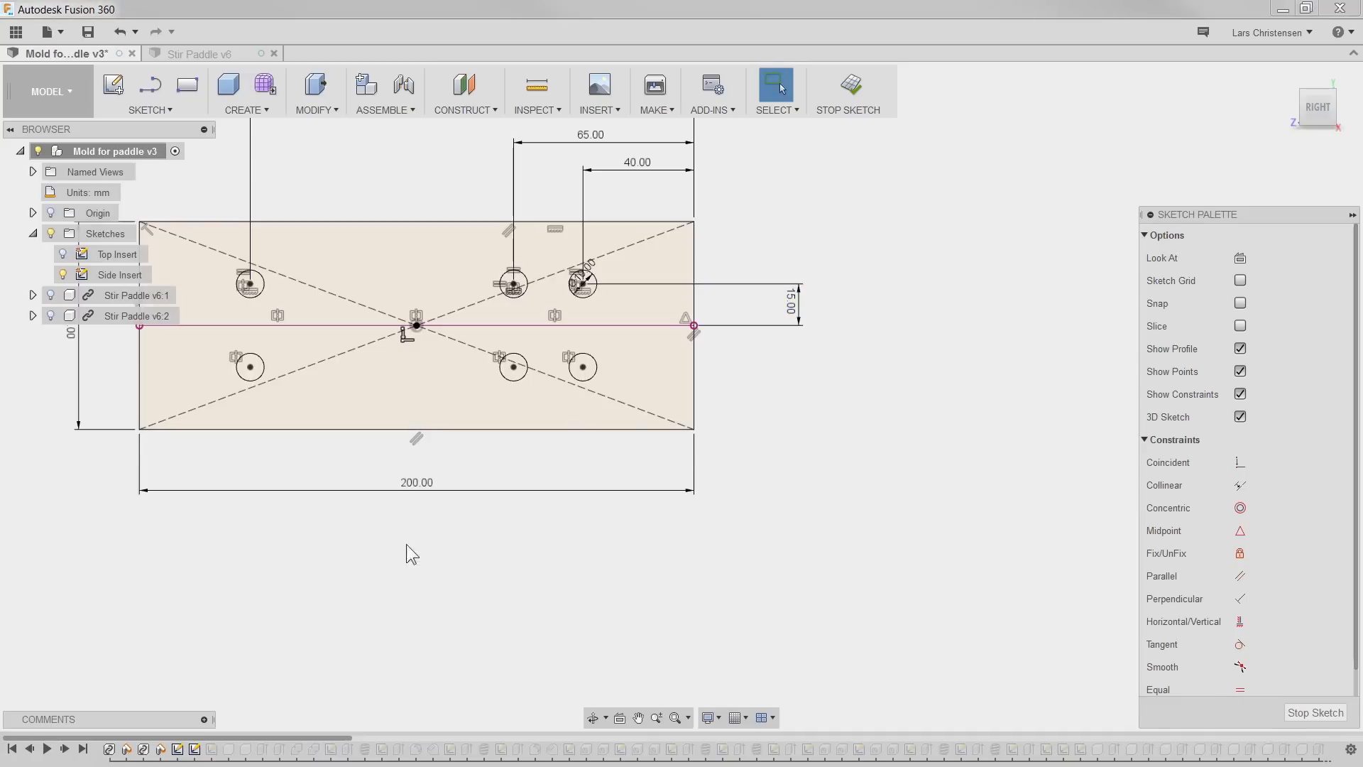
{"action": "left_click", "coordinate": [1314, 713]}
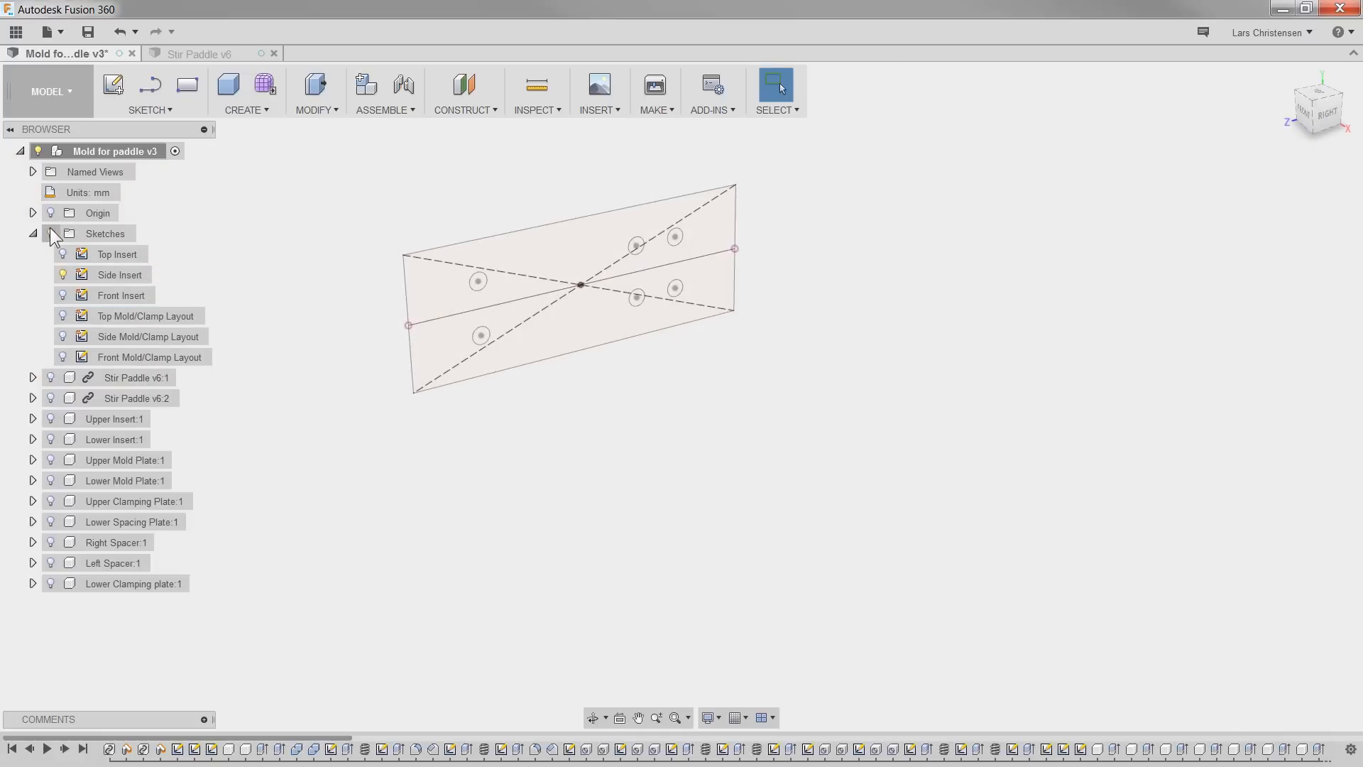
Step: Show the Lower Insert to examine the labels beside its side holes, and hide it again
{"action": "left_click", "coordinate": [48, 438]}
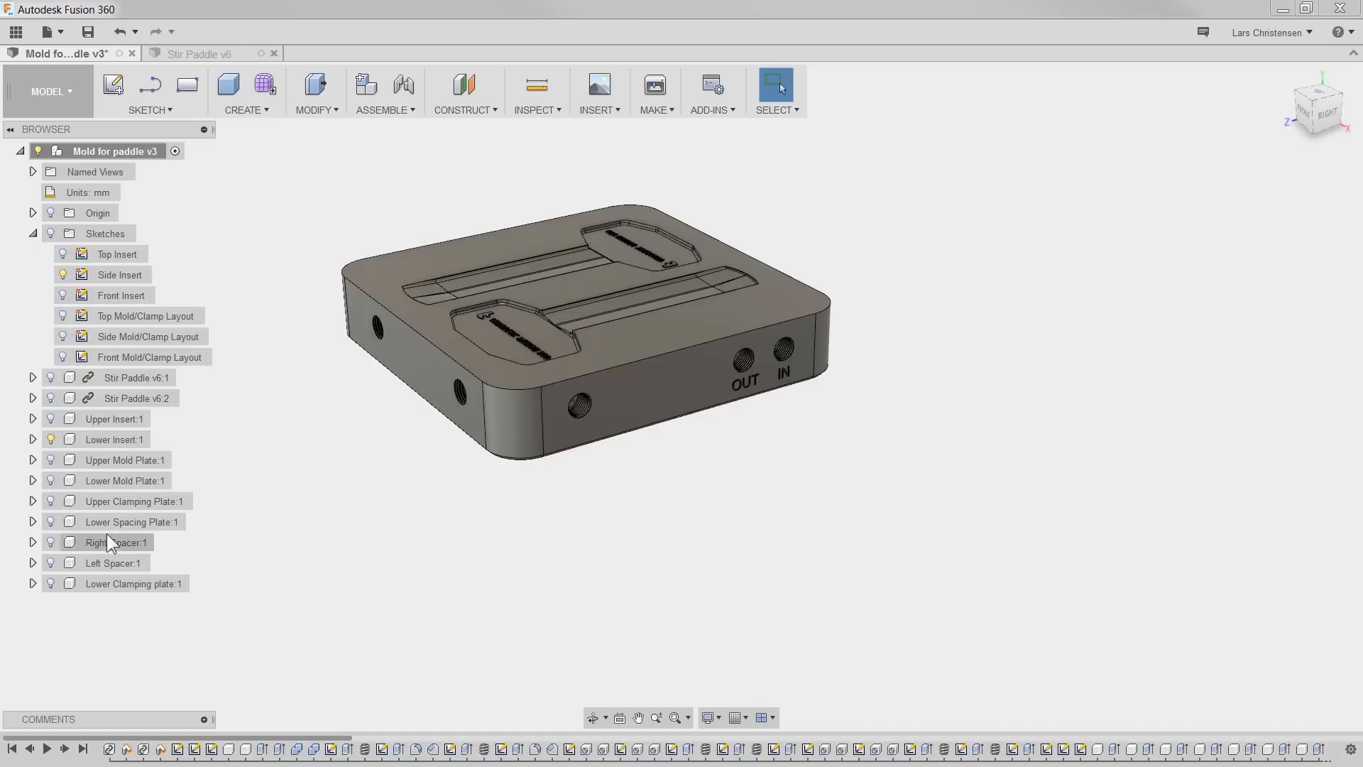
{"action": "left_click", "coordinate": [51, 440]}
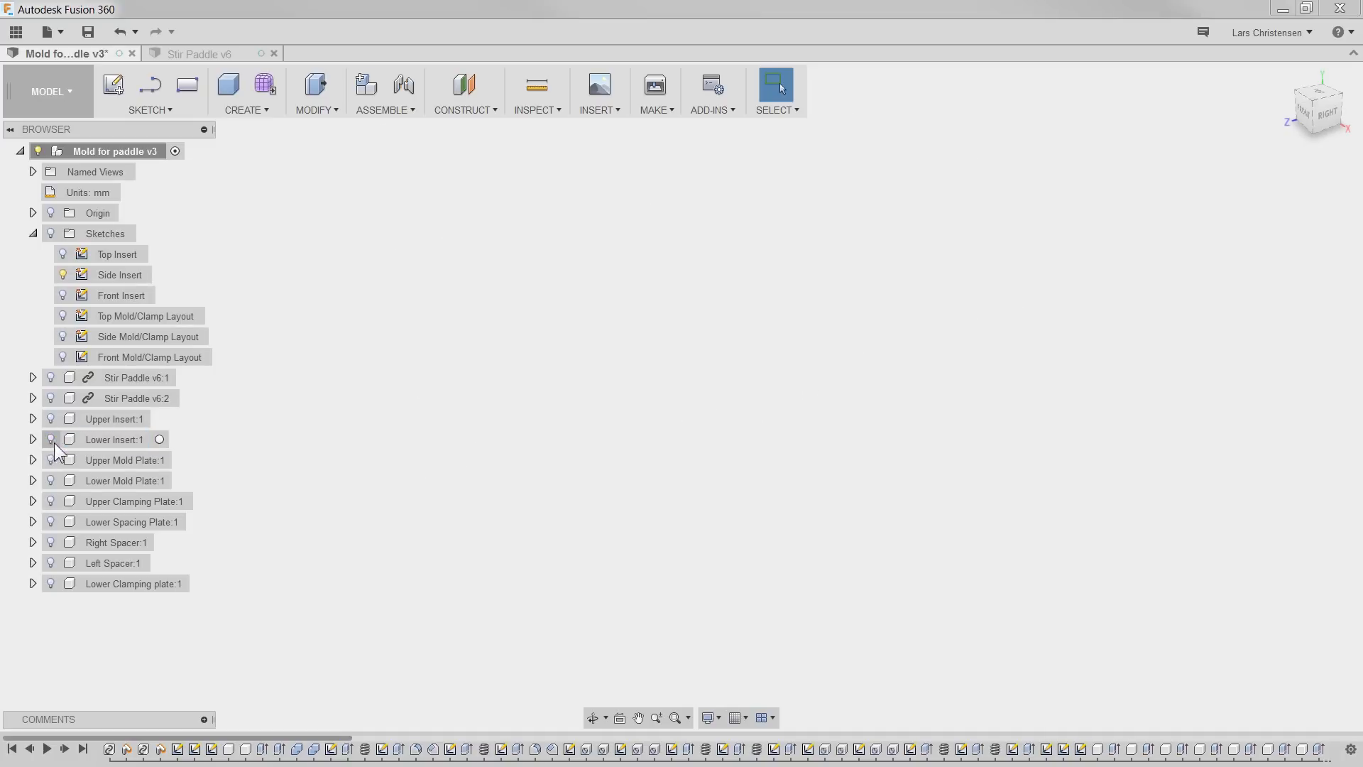
Step: Show both mold plates, activate the Upper Mold Plate, and start a sketch on its side face with the two holes
{"action": "left_click", "coordinate": [52, 460]}
{"action": "left_click", "coordinate": [51, 480]}
{"action": "left_click", "coordinate": [181, 460]}
{"action": "middle_click_drag", "start_coordinate": [710, 539], "coordinate": [875, 591], "text": "shift"}
{"action": "left_click", "coordinate": [113, 84]}
Step: Add the sketch text "IN" above the right side hole of the Upper Mold Plate
{"action": "left_click", "coordinate": [150, 109]}
{"action": "left_click", "coordinate": [119, 333]}
{"action": "scroll", "coordinate": [657, 422], "scroll_direction": "up", "scroll_amount": 4}
{"action": "left_click", "coordinate": [757, 303]}
{"action": "type", "text": "IN"}
{"action": "left_click", "coordinate": [1254, 308]}
Step: Add the sketch text "OUT" above the left side hole of the Upper Mold Plate
{"action": "left_click", "coordinate": [149, 110]}
{"action": "left_click", "coordinate": [119, 333]}
{"action": "left_click", "coordinate": [615, 299]}
{"action": "type", "text": "OUT"}
{"action": "left_click_drag", "start_coordinate": [614, 298], "coordinate": [609, 304]}
{"action": "left_click", "coordinate": [1254, 308]}
Step: Extrude the "IN" and "OUT" texts on the Upper Mold Plate's side face
{"action": "key", "text": "e"}
{"action": "left_click", "coordinate": [671, 370]}
{"action": "left_click", "coordinate": [776, 369]}
{"action": "left_click_drag", "start_coordinate": [781, 378], "coordinate": [776, 371]}
{"action": "key", "text": "Return"}
Step: Activate the Lower Mold Plate and create a sketch on its side face containing the two holes
{"action": "left_click", "coordinate": [182, 481]}
{"action": "right_click", "coordinate": [753, 634]}
{"action": "scroll", "coordinate": [756, 264], "scroll_direction": "down", "scroll_amount": 3}
{"action": "middle_click_drag", "start_coordinate": [717, 639], "coordinate": [663, 690], "text": "shift"}
{"action": "left_click", "coordinate": [112, 85]}
{"action": "left_click", "coordinate": [632, 553]}
{"action": "right_click", "coordinate": [663, 633]}
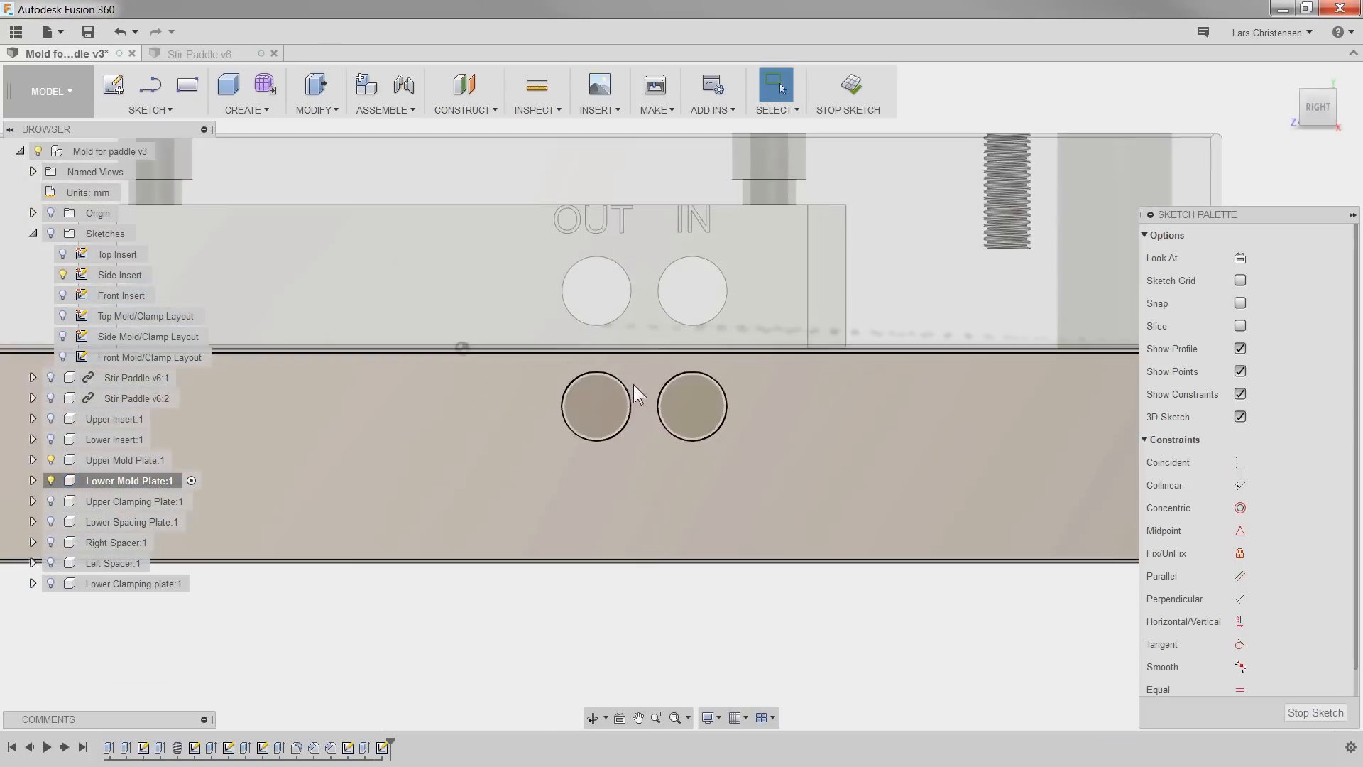
Step: Add the sketch text "IN" below the right side hole of the Lower Mold Plate
{"action": "left_click", "coordinate": [150, 109]}
{"action": "left_click", "coordinate": [118, 354]}
{"action": "left_click", "coordinate": [665, 490]}
{"action": "type", "text": "IN"}
{"action": "left_click_drag", "start_coordinate": [666, 490], "coordinate": [680, 493]}
{"action": "left_click", "coordinate": [1256, 308]}
Step: Add the sketch text "OUT" below the left side hole of the Lower Mold Plate
{"action": "right_click", "coordinate": [824, 607]}
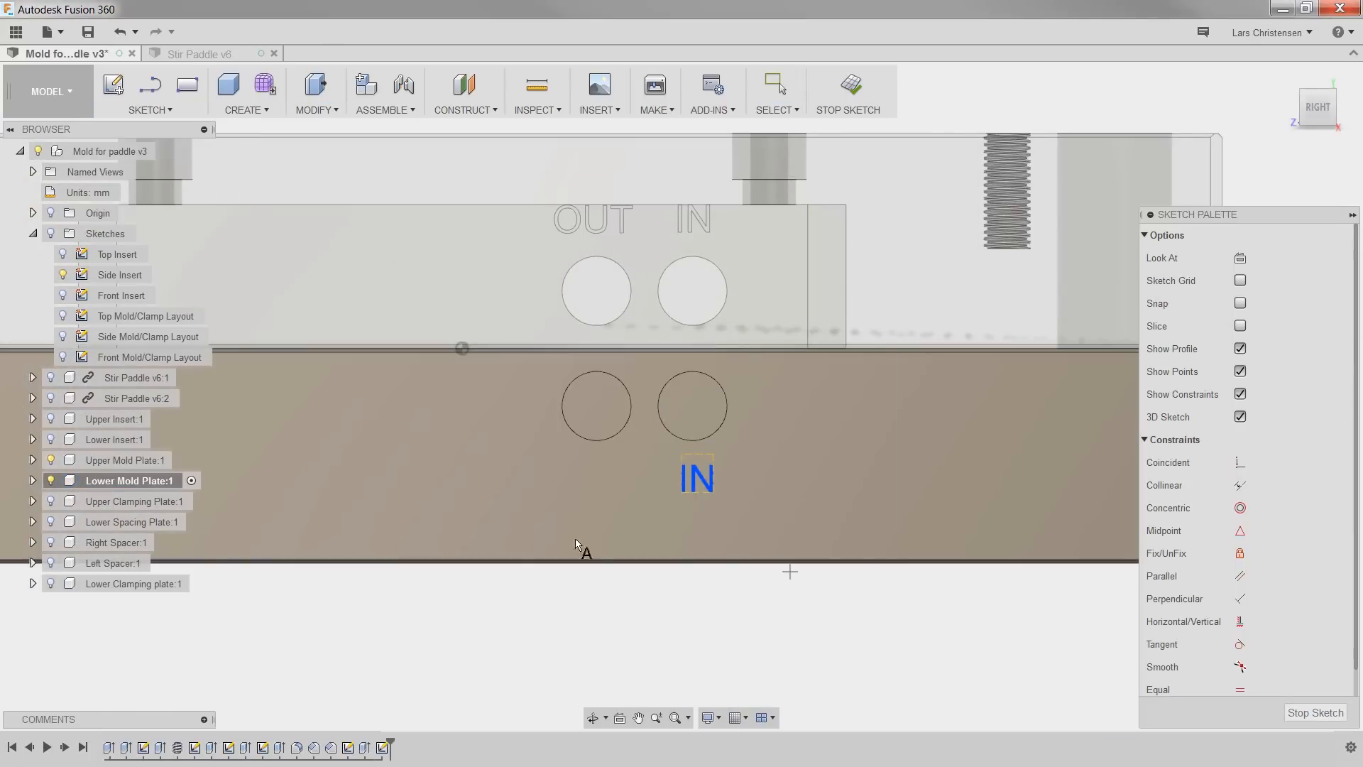
{"action": "left_click", "coordinate": [824, 566]}
{"action": "left_click", "coordinate": [574, 491]}
{"action": "type", "text": "OUR"}
{"action": "key", "text": "Return"}
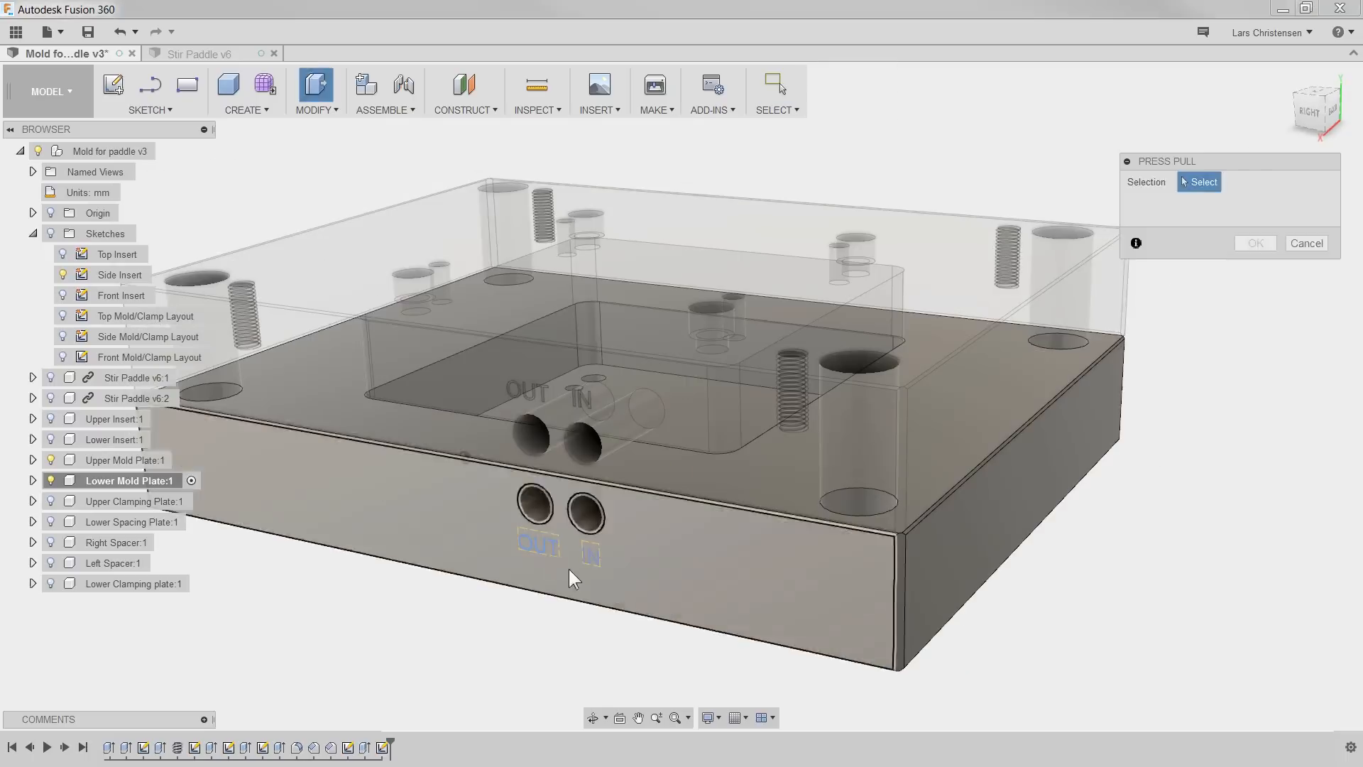
Step: Extrude the "OUT" and "IN" texts on the Lower Mold Plate's side face
{"action": "key", "text": "e"}
{"action": "left_click", "coordinate": [587, 564]}
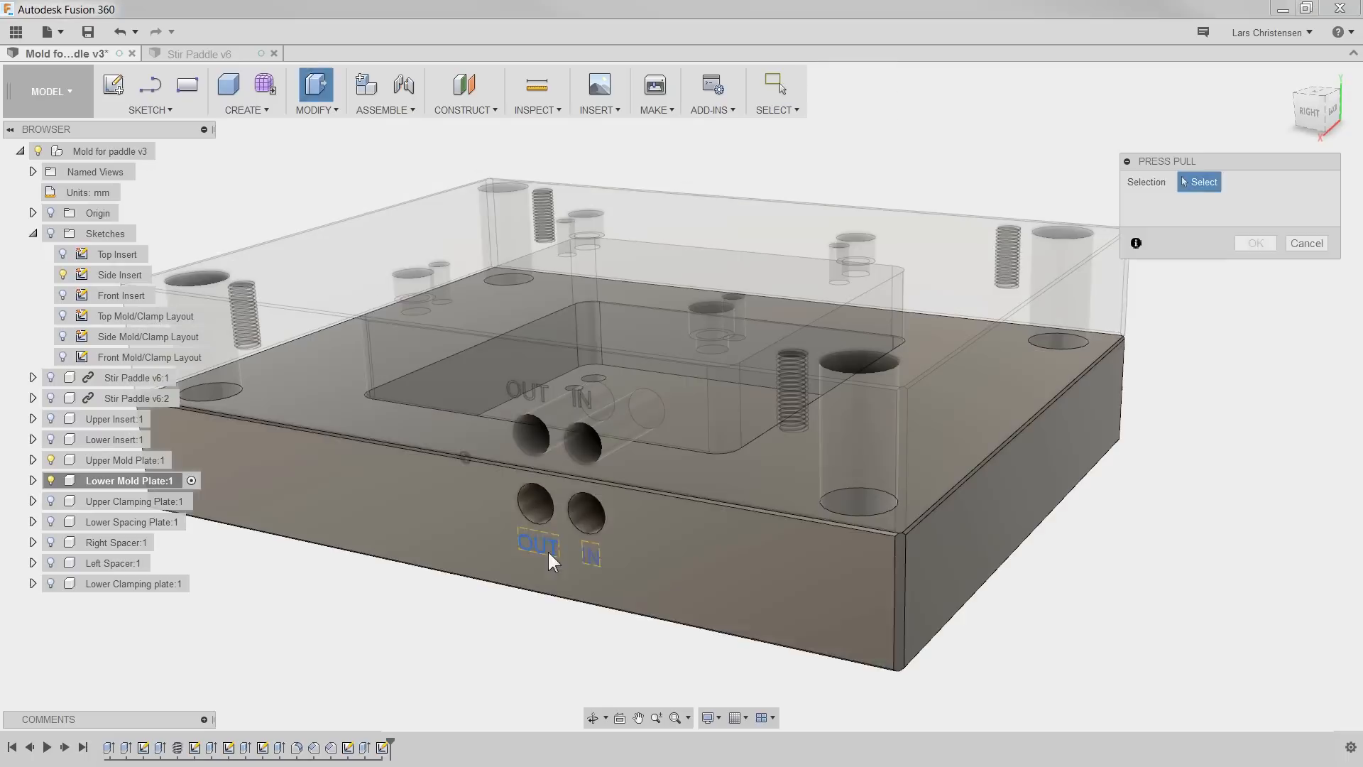
{"action": "key", "text": "Return"}
Step: Create a sketch on the Lower Mold Plate's bottom face with a 41 mm circle concentric with one large corner hole
{"action": "middle_click_drag", "start_coordinate": [322, 195], "coordinate": [356, 338], "text": "shift"}
{"action": "scroll", "coordinate": [356, 338], "scroll_direction": "up", "scroll_amount": 10}
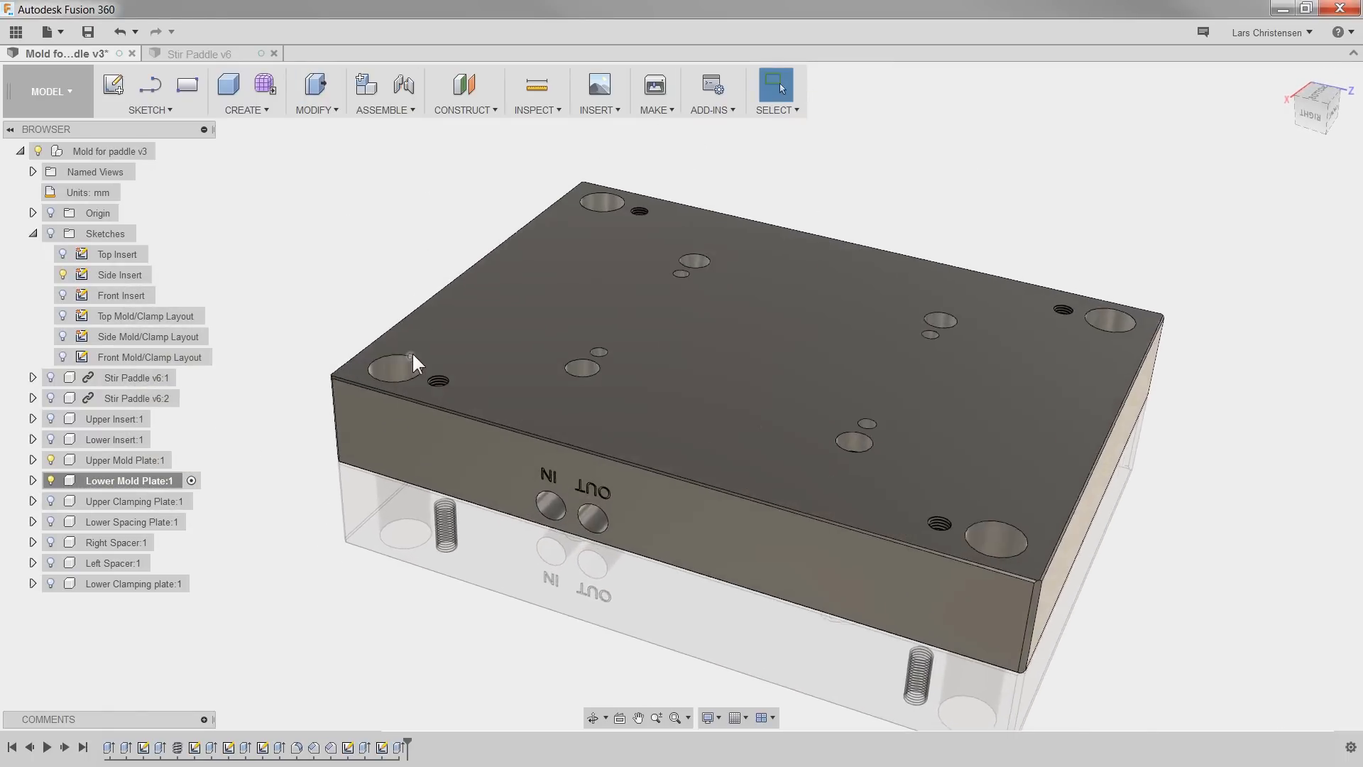
{"action": "scroll", "coordinate": [438, 394], "scroll_direction": "down", "scroll_amount": 2}
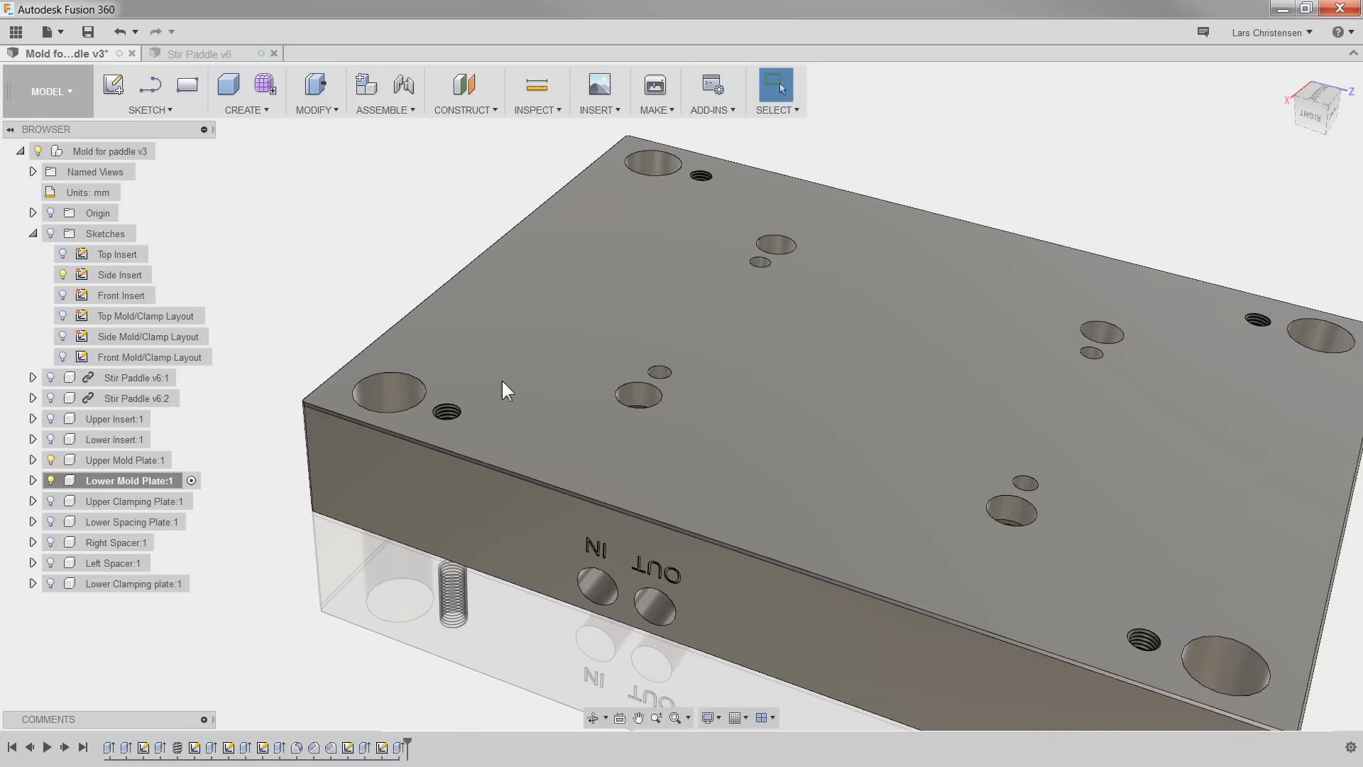
{"action": "right_click", "coordinate": [559, 363]}
{"action": "left_click", "coordinate": [543, 445]}
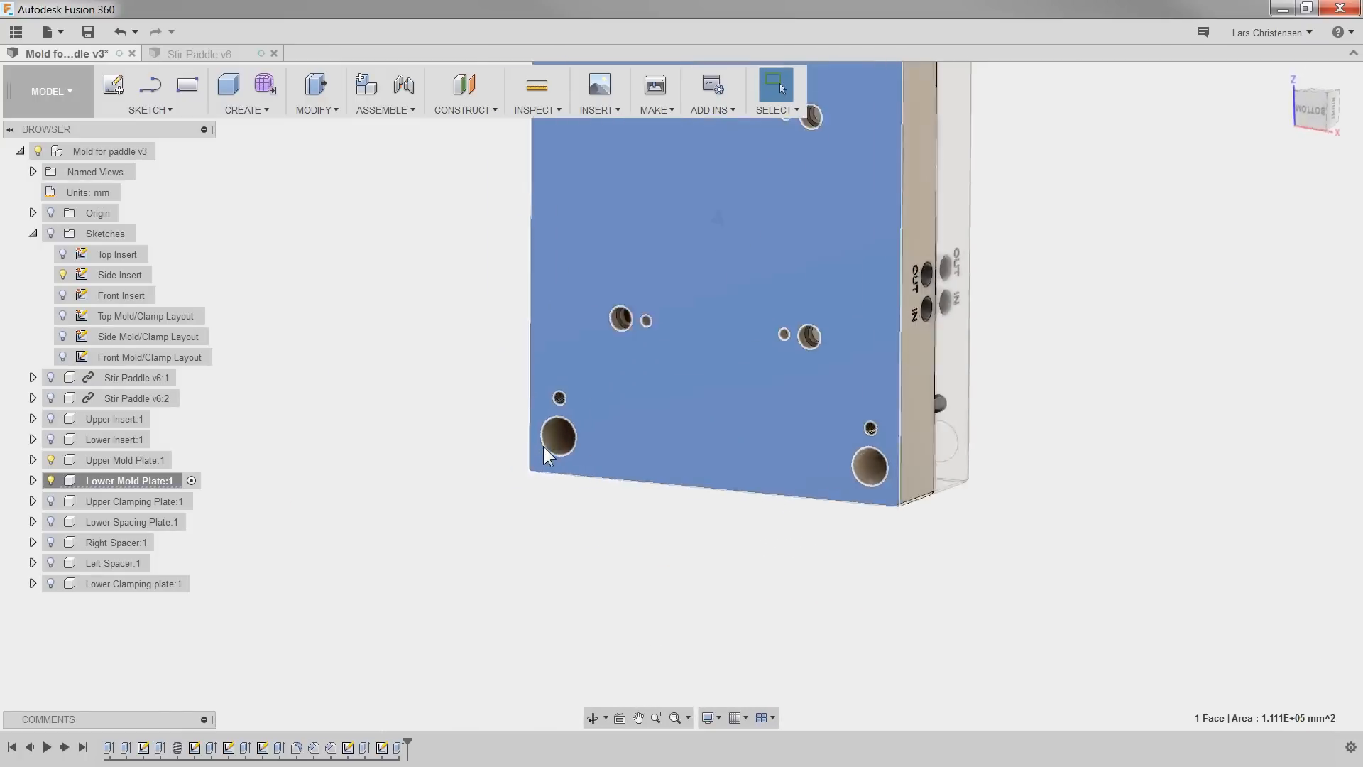
{"action": "scroll", "coordinate": [470, 341], "scroll_direction": "up", "scroll_amount": 5}
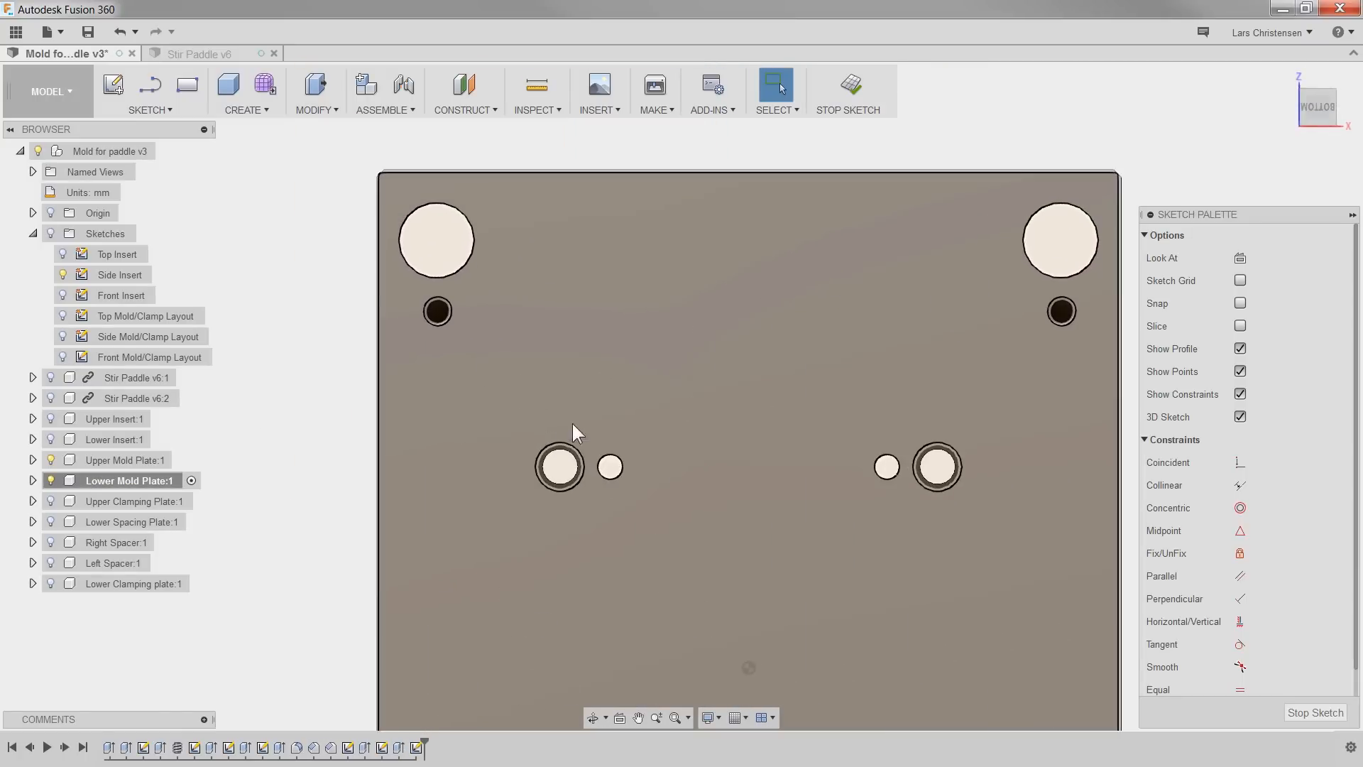
{"action": "key", "text": "c"}
{"action": "left_click", "coordinate": [437, 240]}
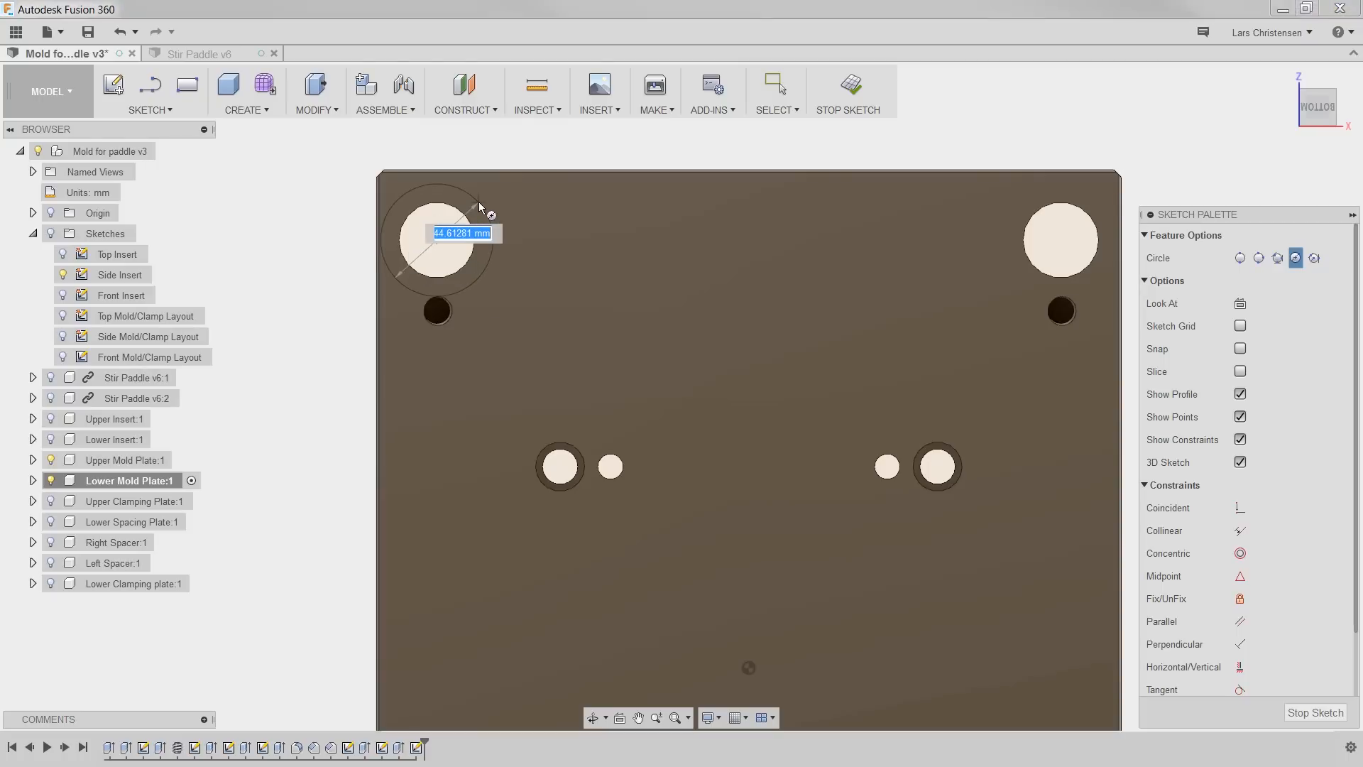
{"action": "type", "text": "41."}
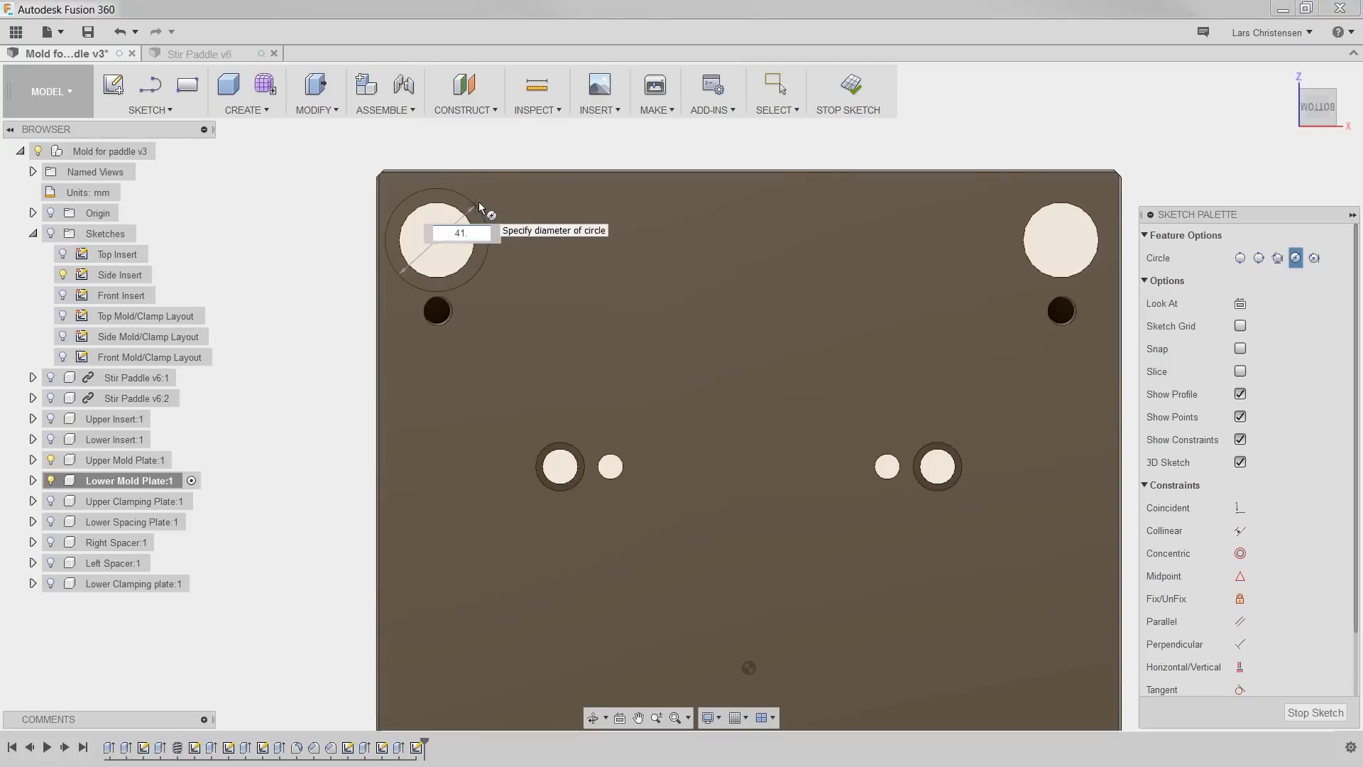
{"action": "key", "text": "Return"}
{"action": "key", "text": "Escape"}
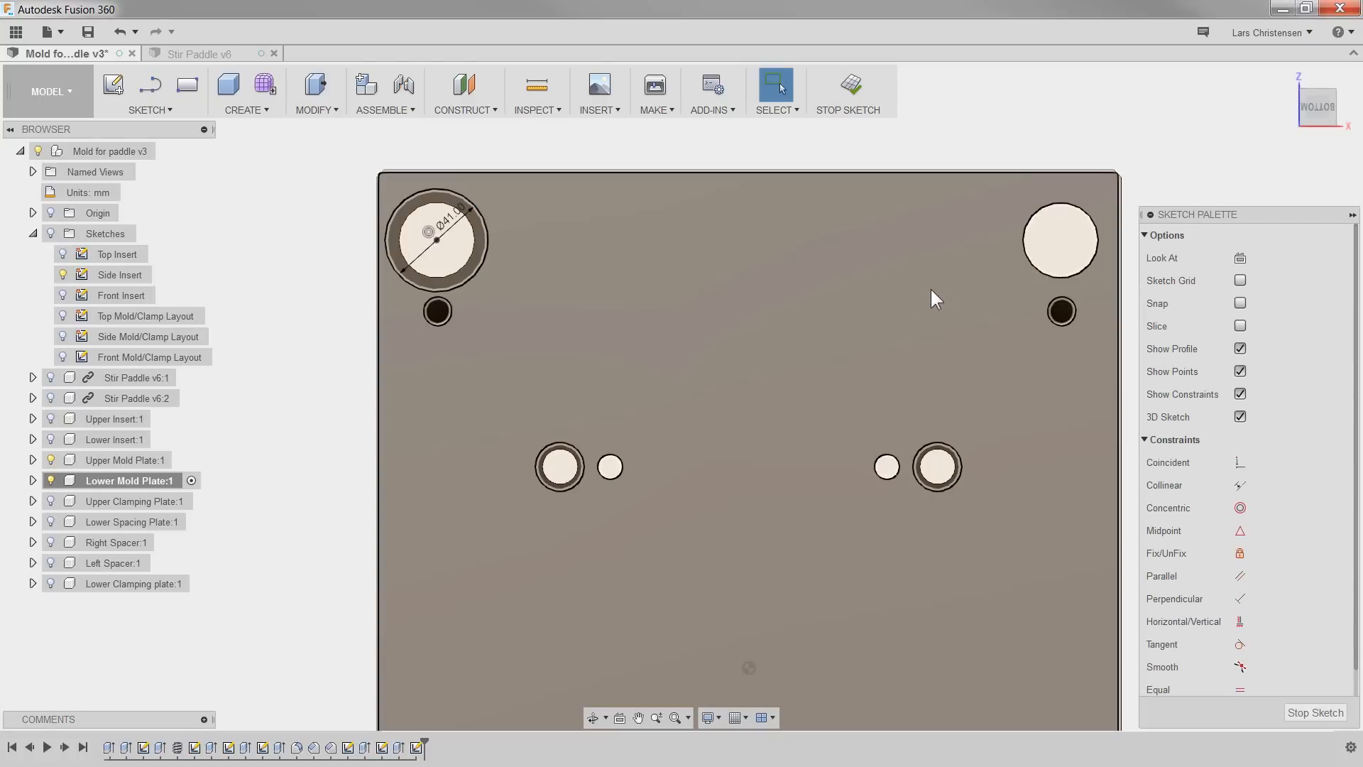
Step: Draw circles concentric with the other three large corner holes on the Lower Mold Plate's bottom face
{"action": "key", "text": "c"}
{"action": "left_click", "coordinate": [1061, 240]}
{"action": "left_click", "coordinate": [1029, 328]}
{"action": "scroll", "coordinate": [919, 623], "scroll_direction": "down", "scroll_amount": 3}
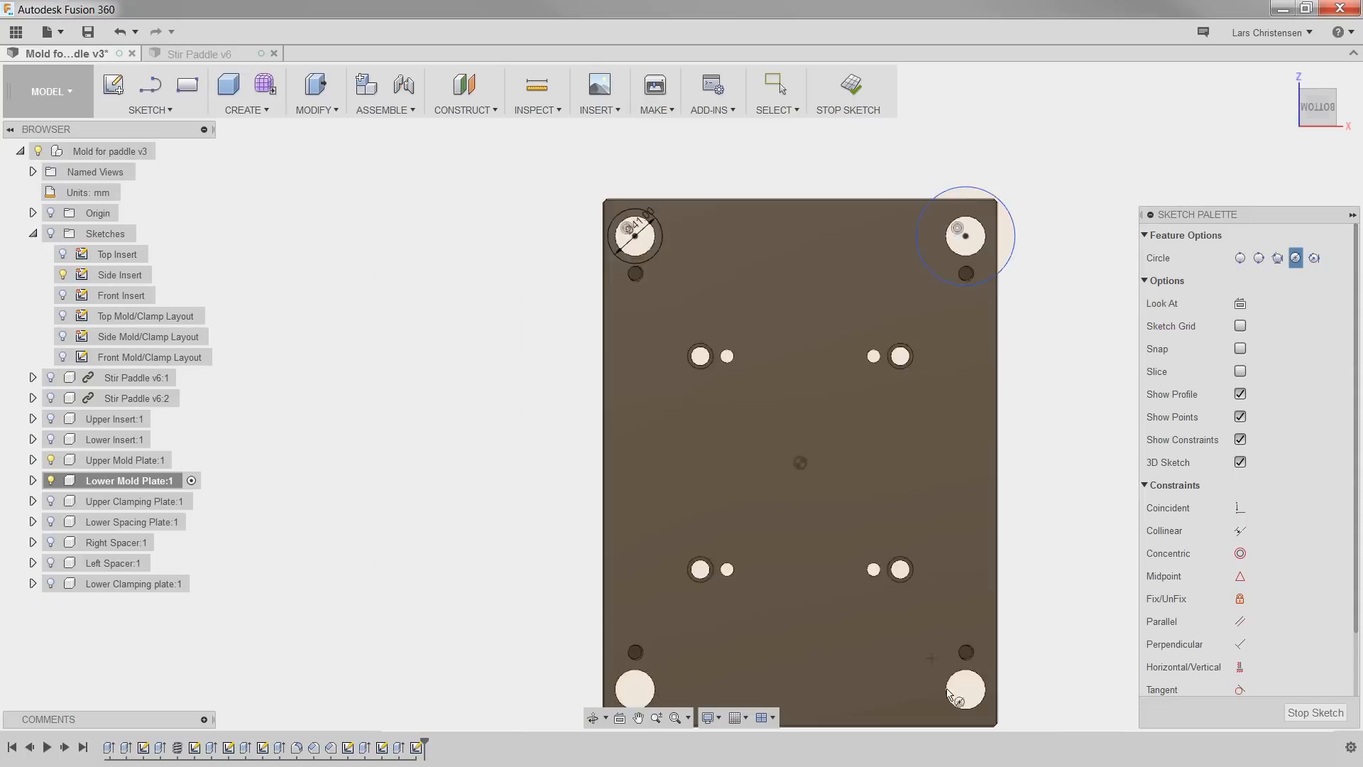
{"action": "scroll", "coordinate": [921, 629], "scroll_direction": "up", "scroll_amount": 1}
{"action": "left_click", "coordinate": [515, 655]}
{"action": "left_click", "coordinate": [391, 583]}
{"action": "scroll", "coordinate": [315, 541], "scroll_direction": "down", "scroll_amount": 2}
{"action": "key", "text": "Escape"}
Step: Constrain the three undimensioned corner circles equal to the 41 mm circle
{"action": "left_click", "coordinate": [1240, 689]}
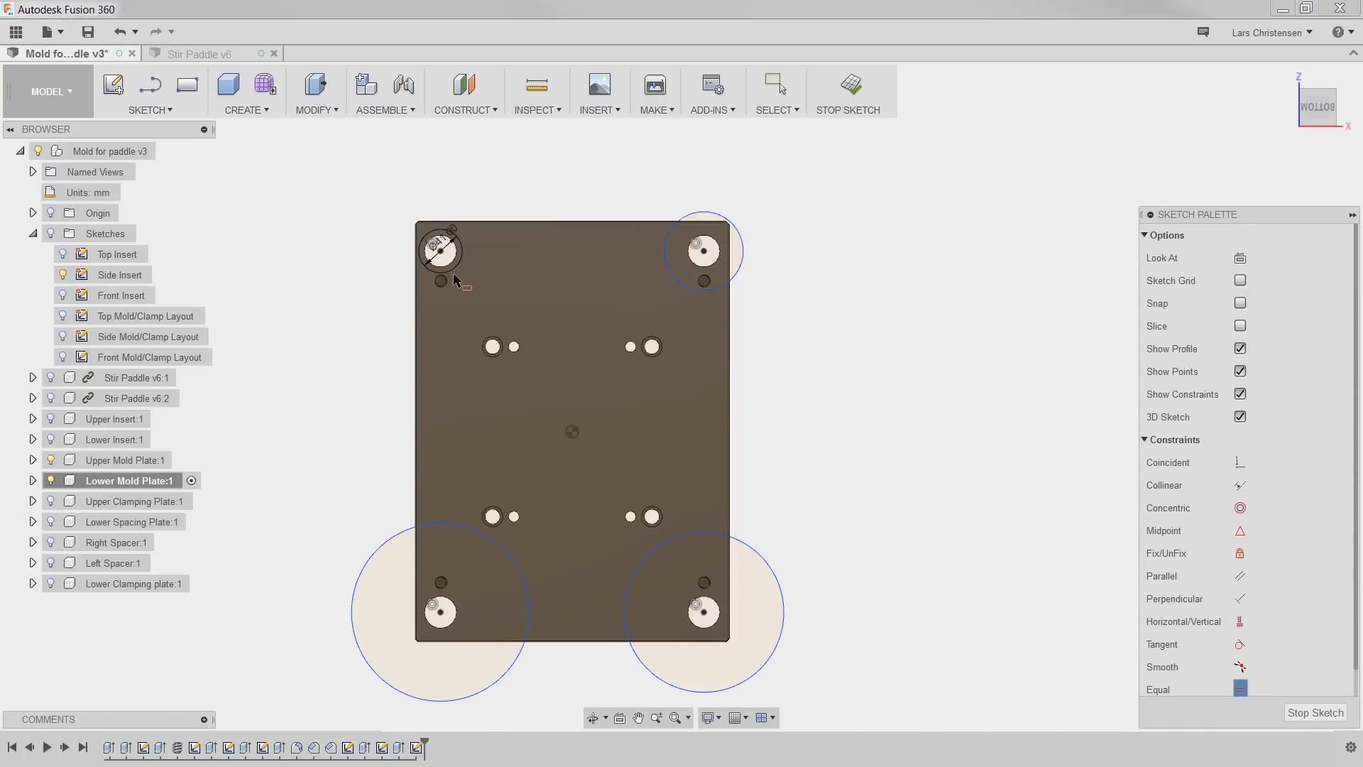
{"action": "left_click", "coordinate": [454, 268]}
{"action": "left_click", "coordinate": [681, 282]}
{"action": "left_click", "coordinate": [715, 532]}
{"action": "left_click", "coordinate": [722, 261]}
{"action": "left_click", "coordinate": [702, 632]}
{"action": "left_click", "coordinate": [529, 623]}
Step: Cut the four ring profiles around the Lower Mold Plate's corner holes with a -6 mm extrusion
{"action": "mouse_move", "coordinate": [717, 666]}
{"action": "middle_mouse_down", "text": "shift"}
{"action": "mouse_move", "coordinate": [603, 509]}
{"action": "mouse_move", "coordinate": [572, 426]}
{"action": "middle_mouse_up", "text": "shift"}
{"action": "left_click", "coordinate": [419, 412]}
{"action": "type", "text": "q-.5"}
{"action": "left_click", "coordinate": [624, 167]}
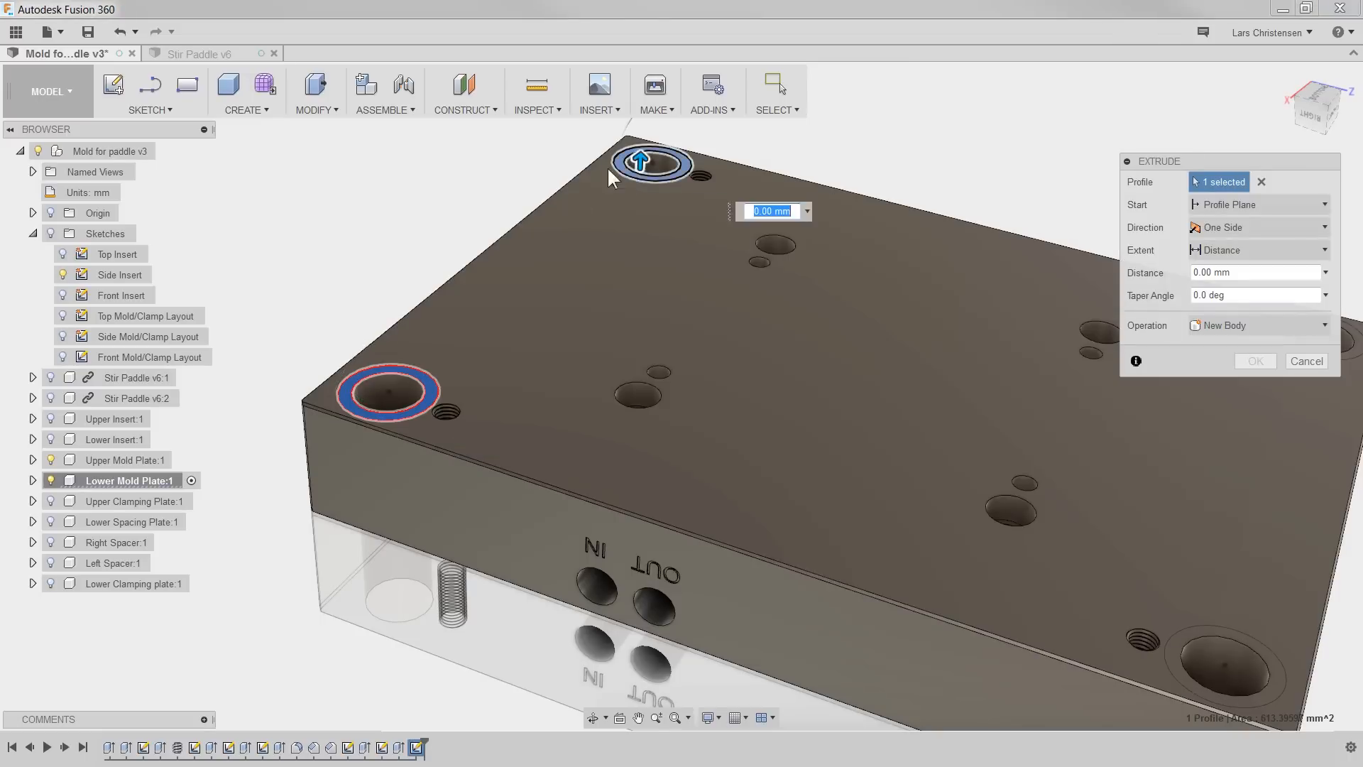
{"action": "scroll", "coordinate": [614, 301], "scroll_direction": "down", "scroll_amount": 3}
{"action": "scroll", "coordinate": [876, 269], "scroll_direction": "up", "scroll_amount": 3}
{"action": "left_click", "coordinate": [919, 264]}
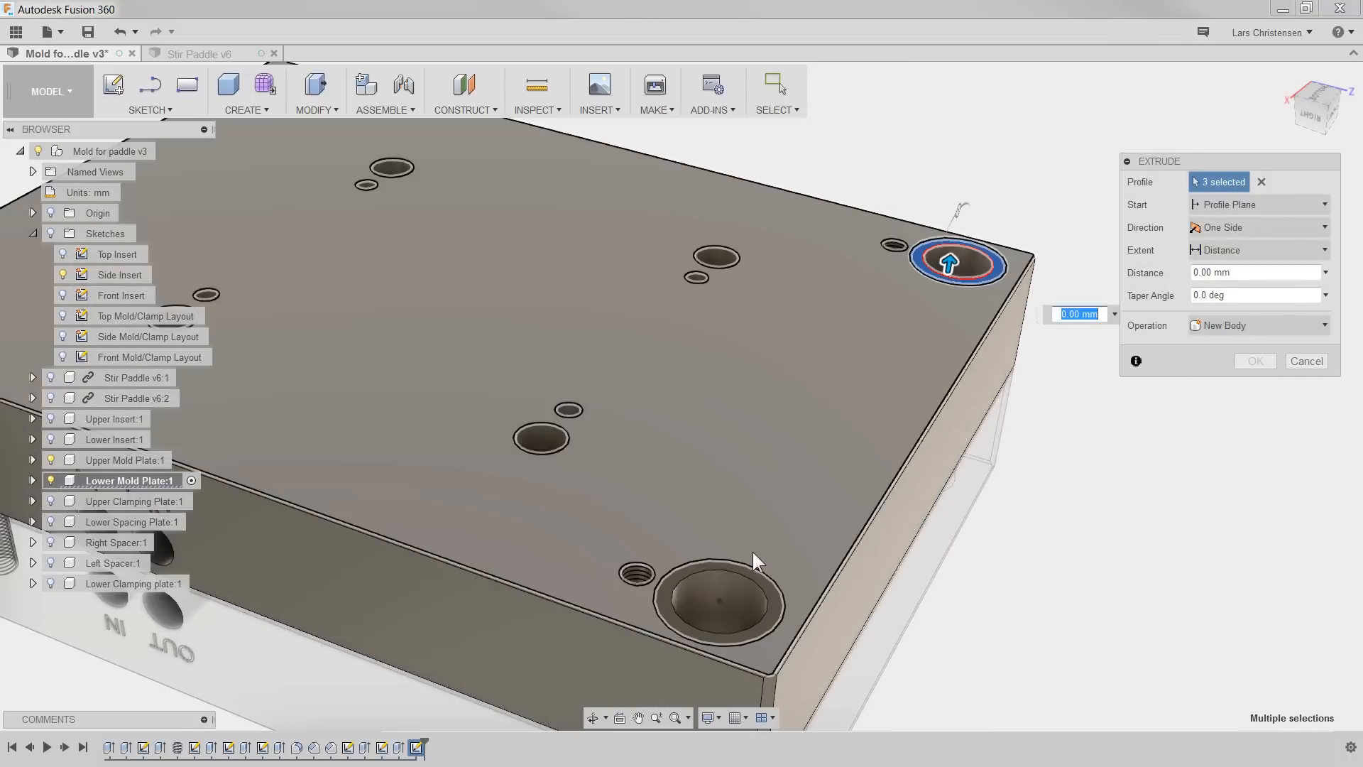
{"action": "left_click", "coordinate": [753, 578]}
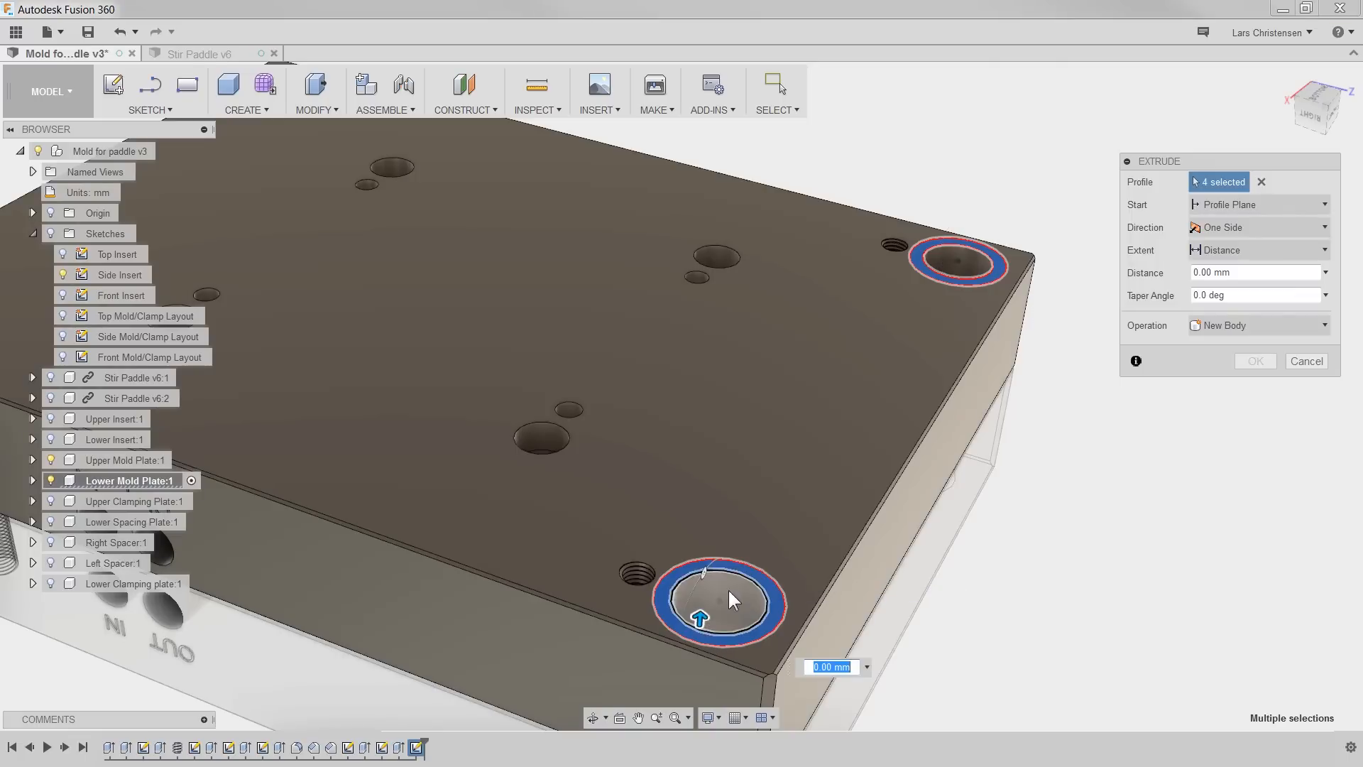
{"action": "left_click_drag", "start_coordinate": [699, 609], "coordinate": [698, 634]}
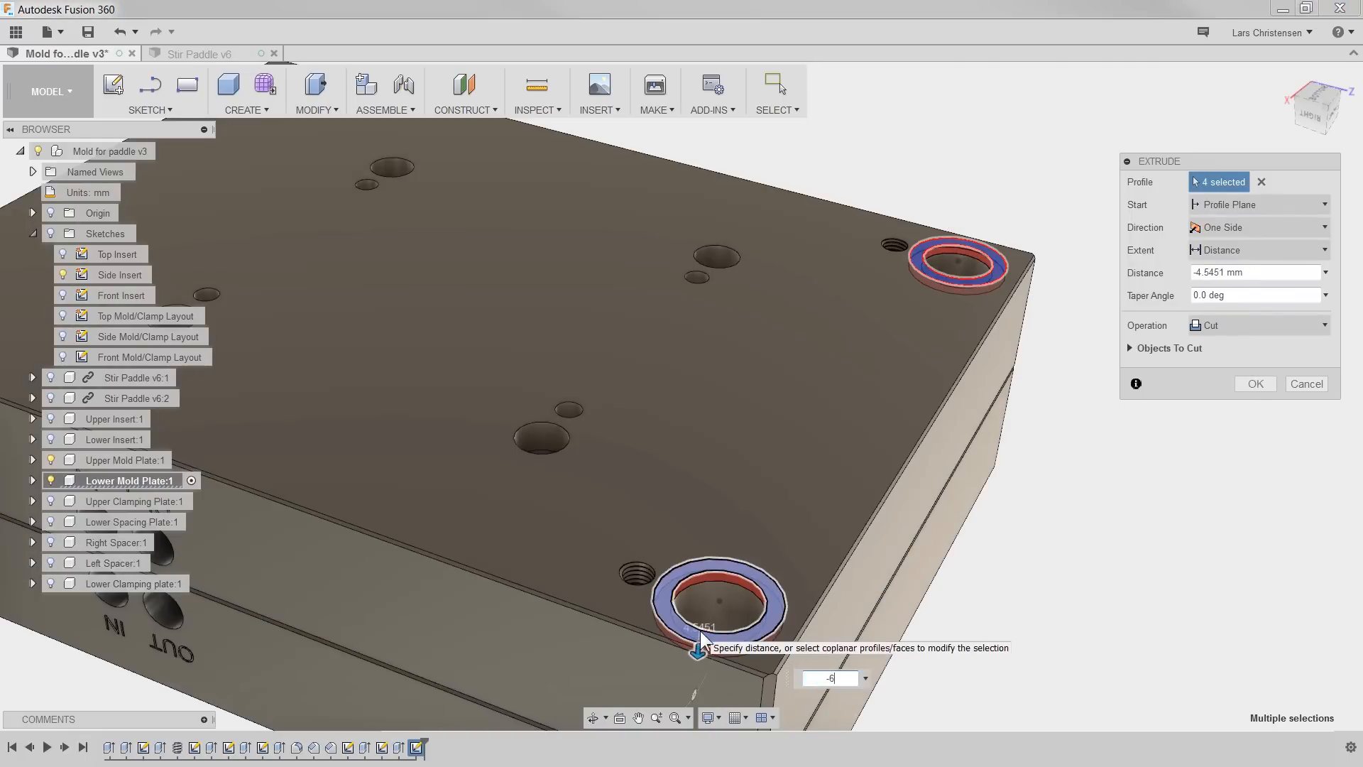
{"action": "key", "text": "Return"}
Step: Activate the Upper Mold Plate and sketch a 41 mm circle on its top face, concentric with one large corner hole
{"action": "scroll", "coordinate": [1024, 595], "scroll_direction": "down", "scroll_amount": 5}
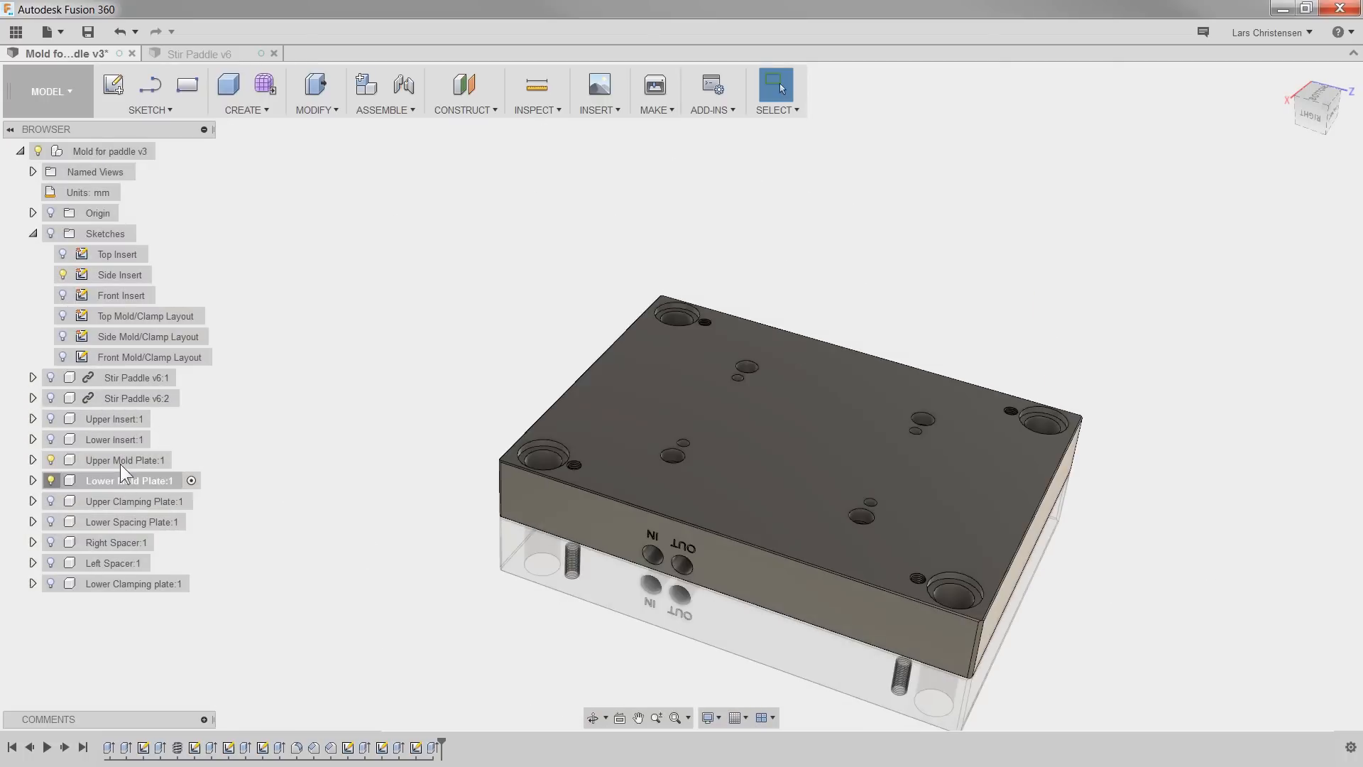
{"action": "left_click", "coordinate": [191, 460]}
{"action": "left_click", "coordinate": [312, 543]}
{"action": "right_click", "coordinate": [657, 460]}
{"action": "left_click", "coordinate": [654, 542]}
{"action": "key", "text": "c"}
{"action": "left_click", "coordinate": [418, 267]}
{"action": "type", "text": "41"}
{"action": "key", "text": "Return"}
Step: Draw circles concentric with the Upper Mold Plate's other three large corner holes
{"action": "key", "text": "c"}
{"action": "left_click", "coordinate": [691, 267]}
{"action": "left_click", "coordinate": [735, 621]}
{"action": "left_click", "coordinate": [417, 642]}
{"action": "left_click", "coordinate": [461, 630]}
Step: Apply equal constraints so the Upper Mold Plate's other three corner circles match its 41 mm circle
{"action": "left_click", "coordinate": [1240, 690]}
{"action": "left_click", "coordinate": [657, 292]}
{"action": "left_click", "coordinate": [668, 602]}
{"action": "left_click", "coordinate": [462, 630]}
Step: Extrude the Upper Mold Plate's four corner rings by -6 mm, and reactivate the top-level mold assembly
{"action": "key", "text": "e"}
{"action": "left_click", "coordinate": [1043, 448]}
{"action": "left_click", "coordinate": [815, 635]}
{"action": "left_click", "coordinate": [426, 397]}
{"action": "type", "text": "-6"}
{"action": "key", "text": "Return"}
{"action": "left_click", "coordinate": [175, 151]}
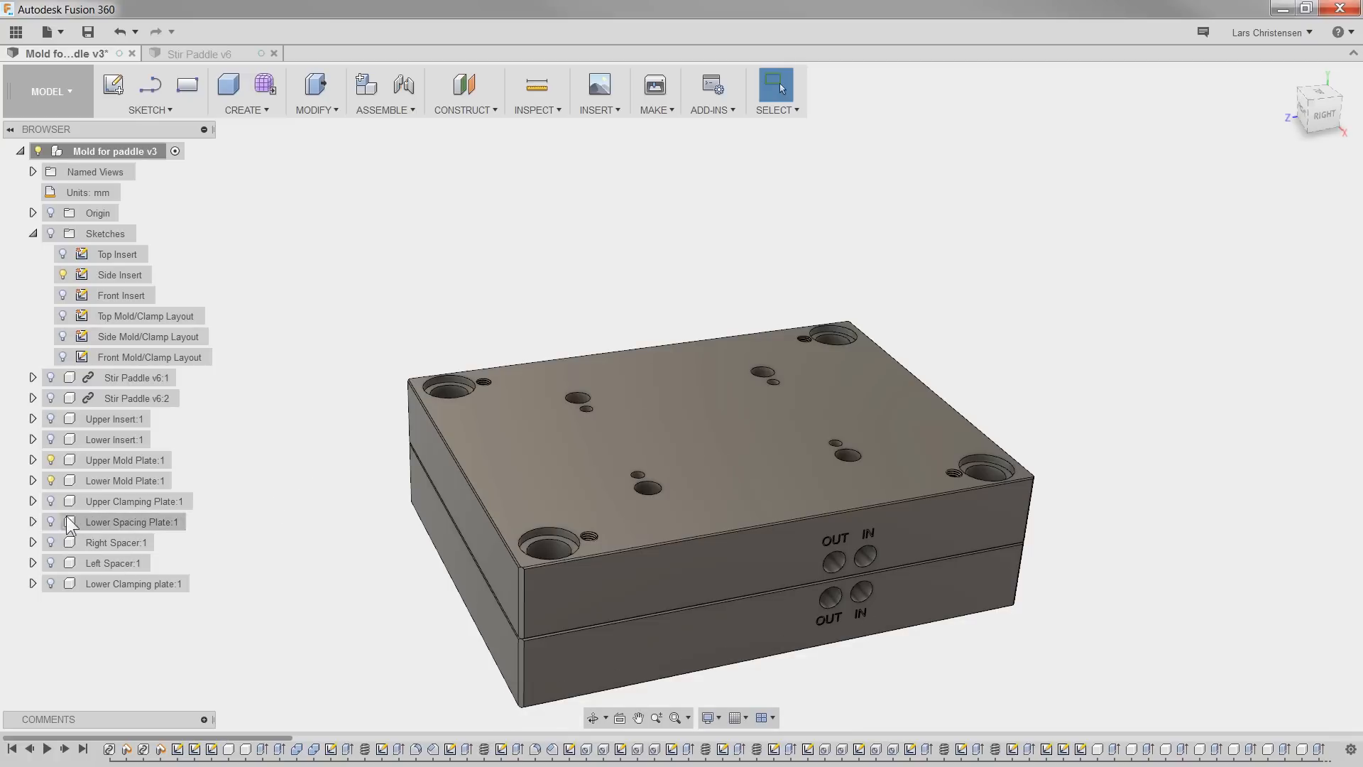
Step: Compare the Upper Clamping Plate's holes with those of the Upper Mold Plate below it by showing and hiding the clamping plate
{"action": "left_click", "coordinate": [50, 501]}
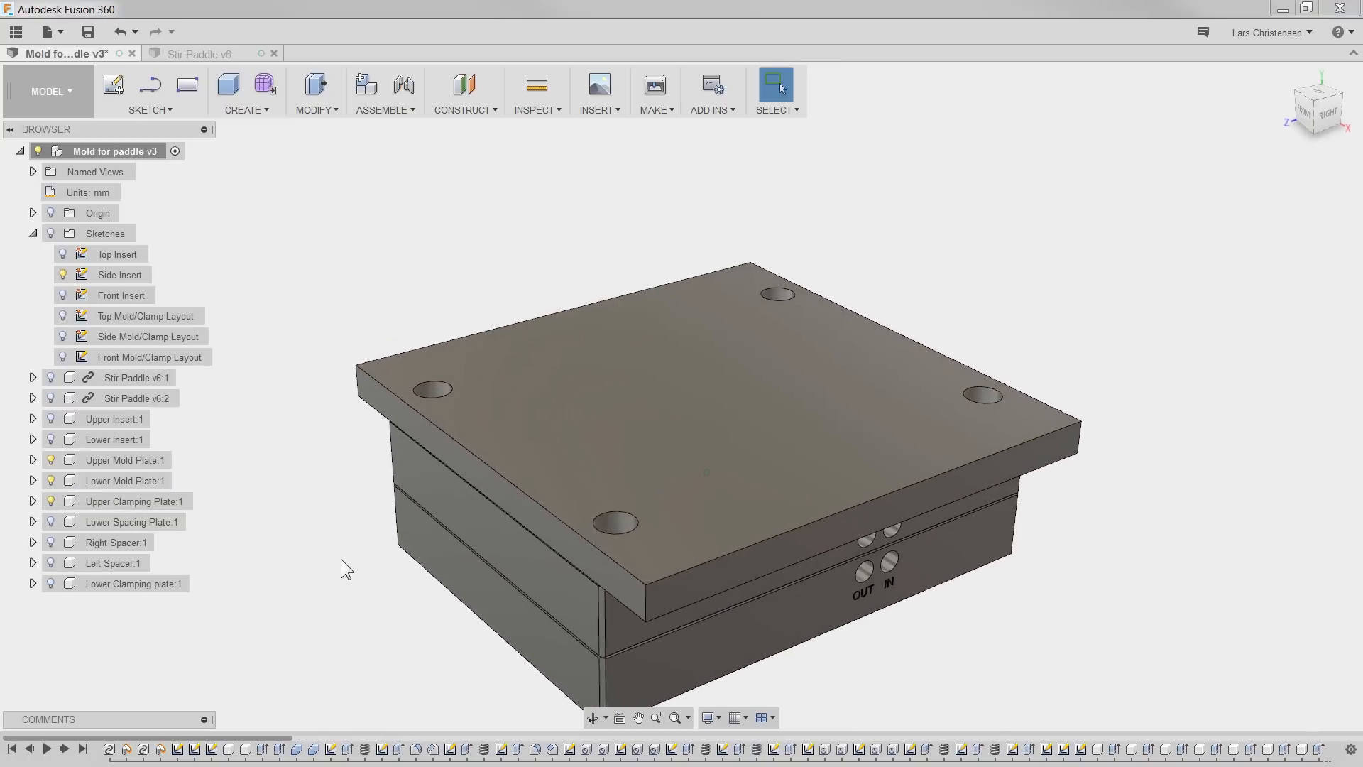
{"action": "left_click", "coordinate": [51, 501]}
{"action": "left_click", "coordinate": [52, 501]}
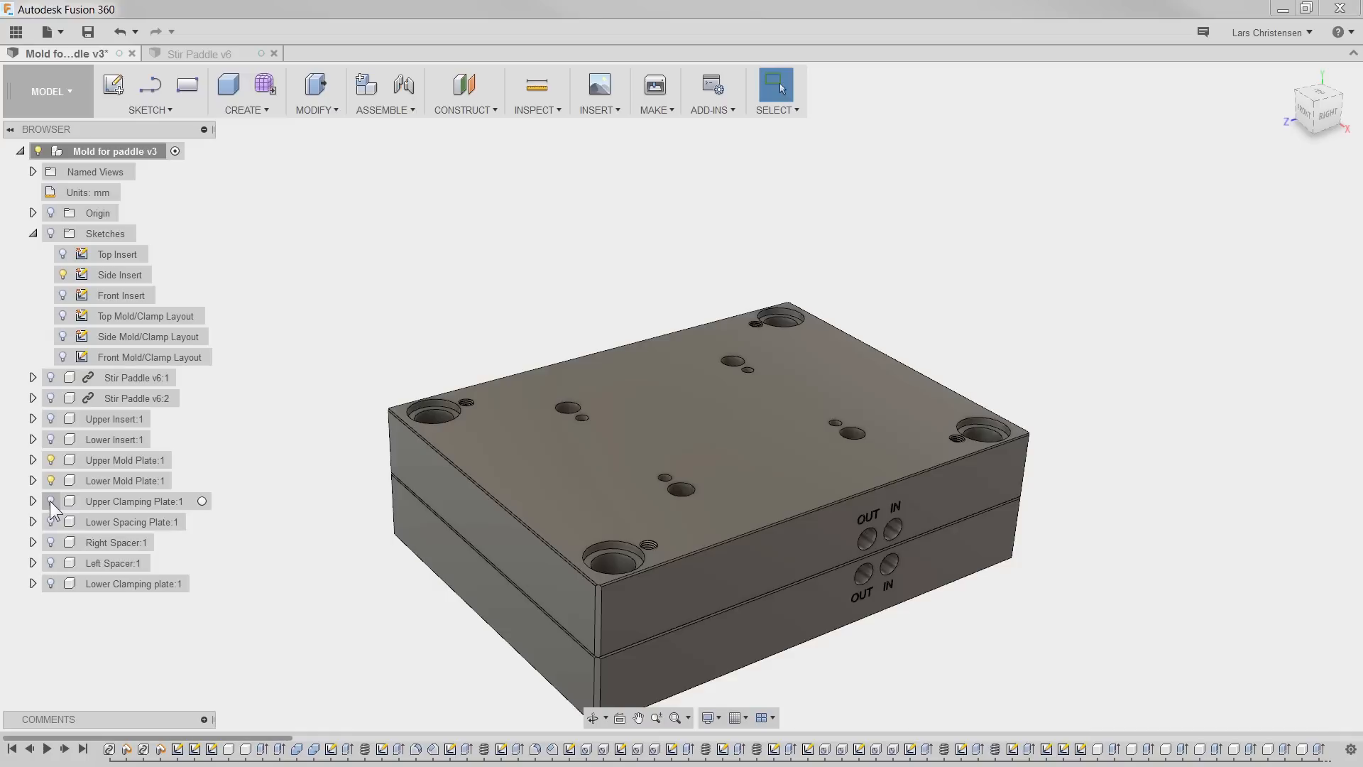
{"action": "left_click", "coordinate": [51, 501]}
{"action": "left_click", "coordinate": [51, 501]}
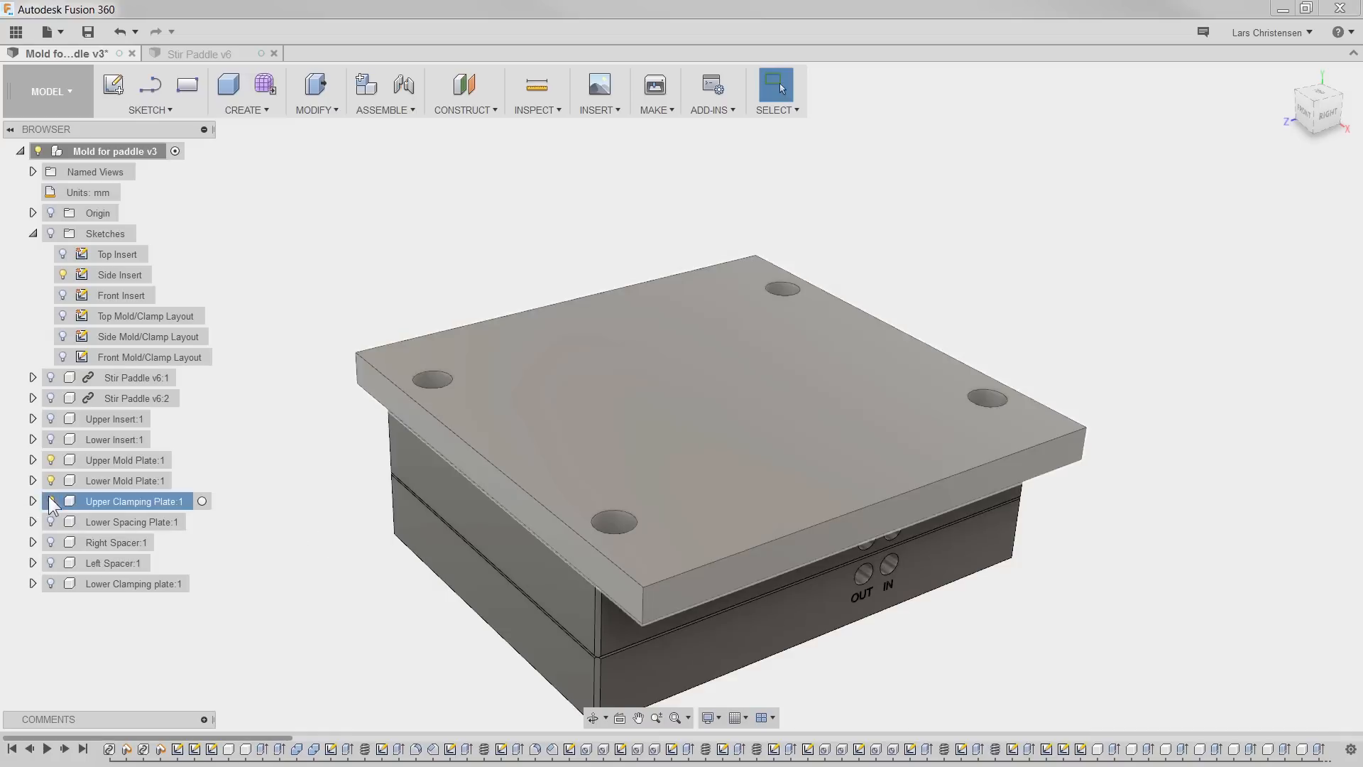
{"action": "left_click", "coordinate": [51, 502]}
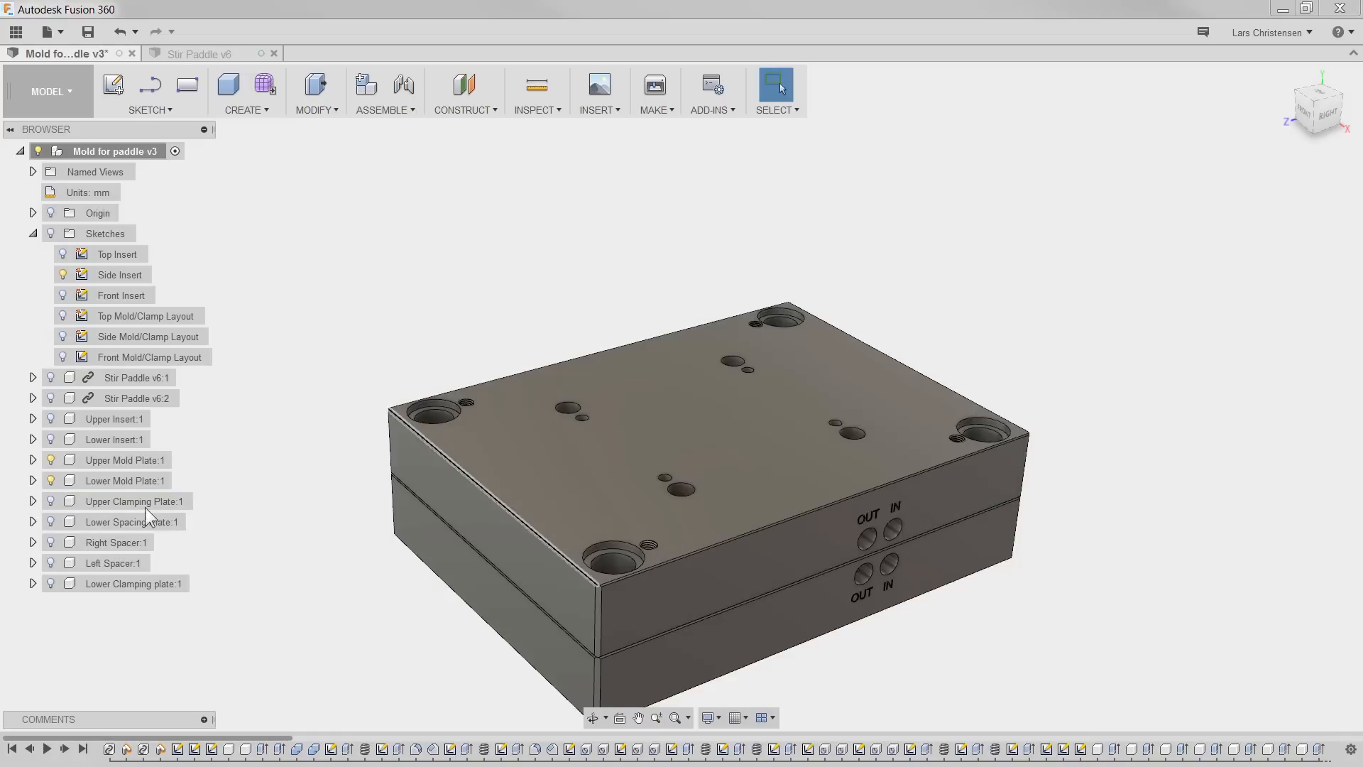
Step: Show only the Upper Clamping Plate together with the Top Mold/Clamp Layout sketch
{"action": "left_click", "coordinate": [51, 502]}
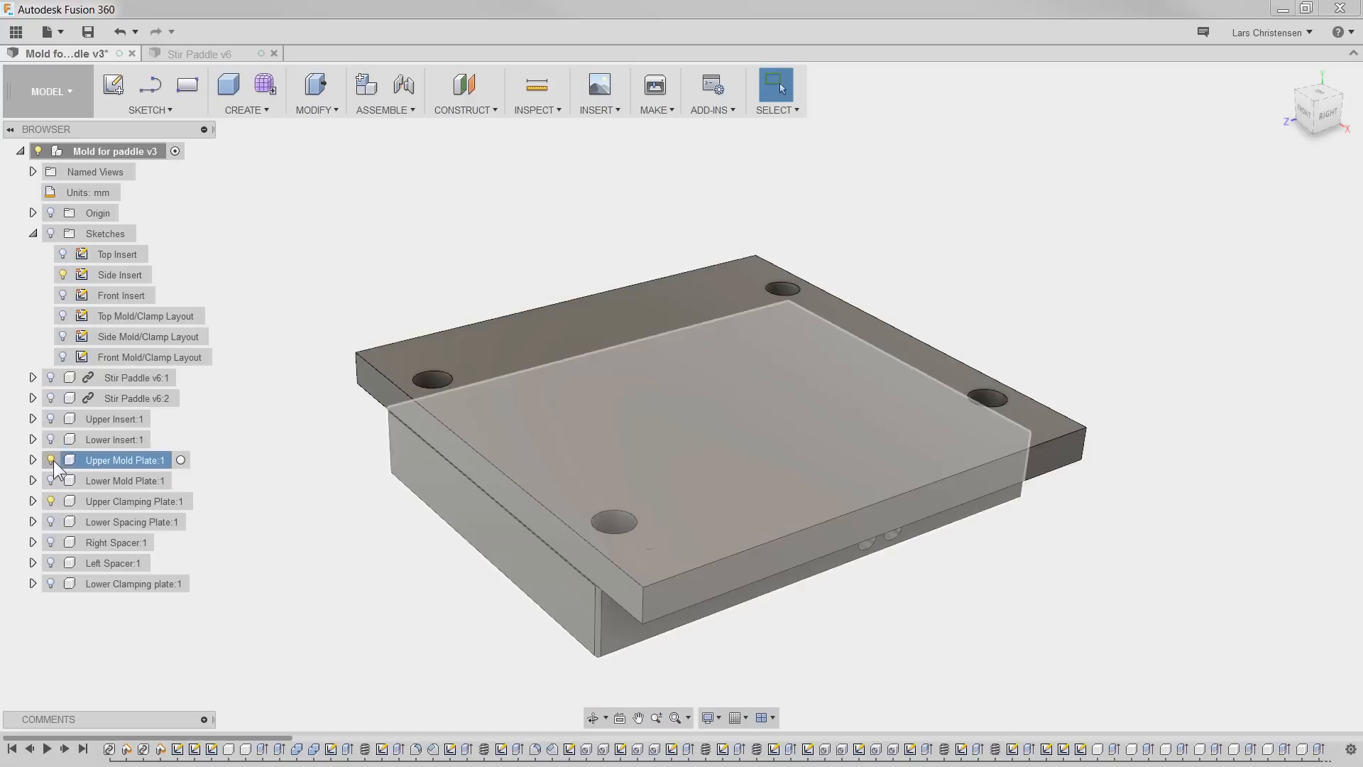
{"action": "left_click", "coordinate": [51, 459]}
{"action": "left_click", "coordinate": [63, 315]}
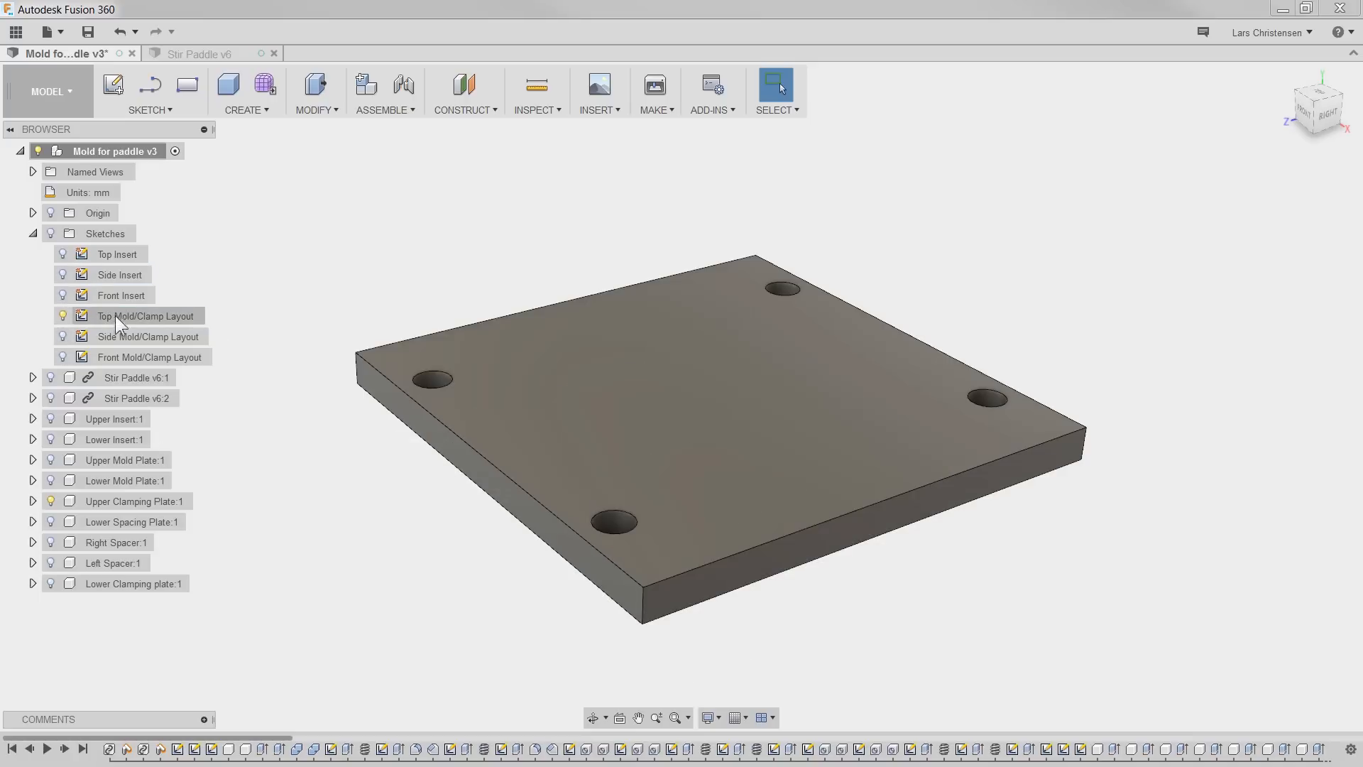
{"action": "left_click", "coordinate": [50, 233]}
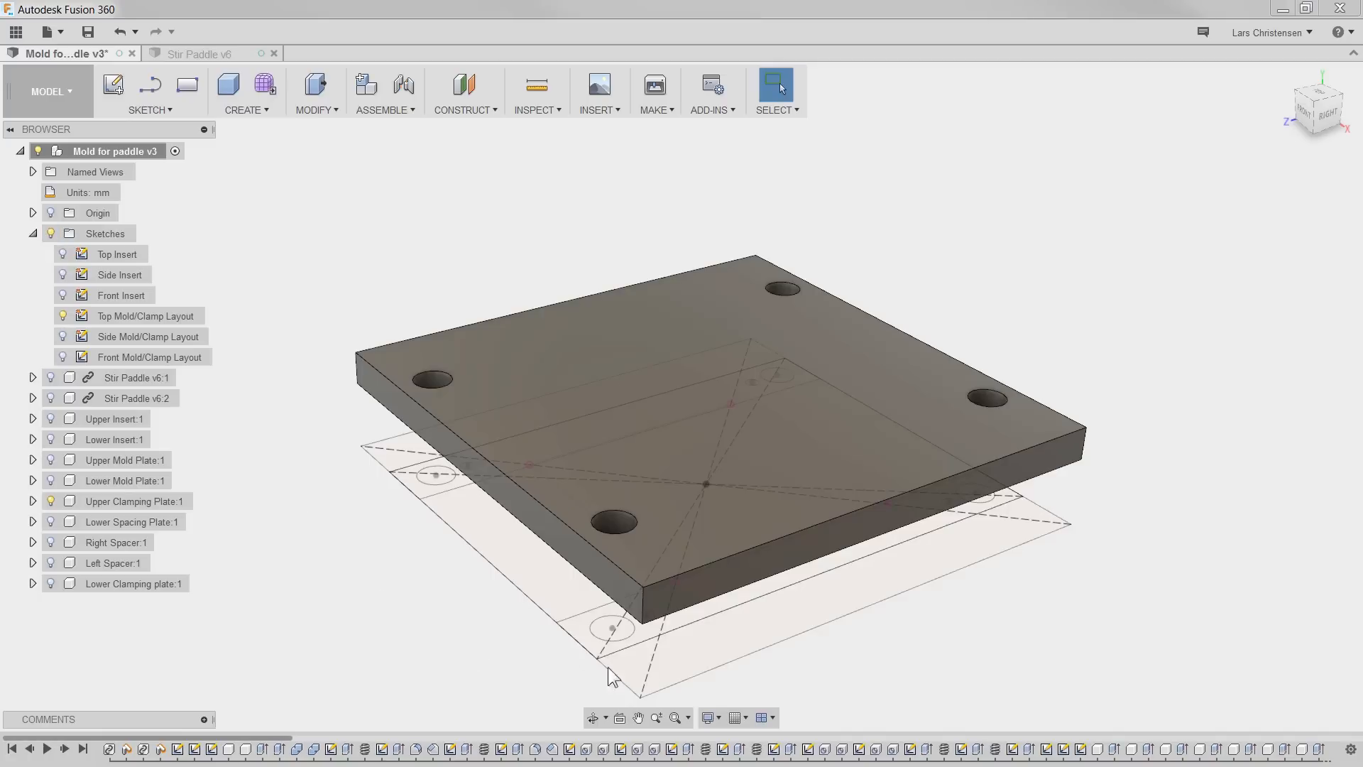
{"action": "middle_click_drag", "start_coordinate": [663, 641], "coordinate": [647, 590], "text": "shift"}
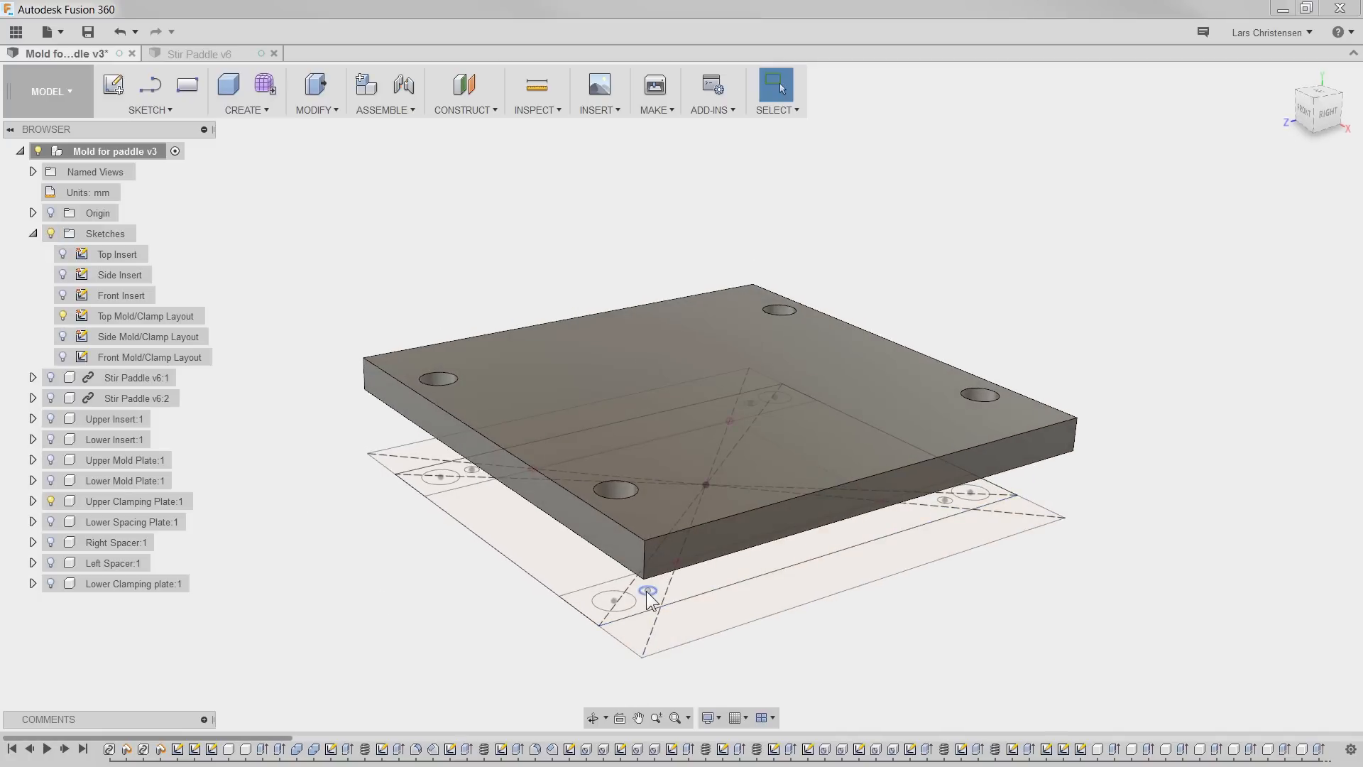
Step: Create a sketch on the Upper Clamping Plate's top face and project the layout's four small screw-hole circles into it
{"action": "right_click", "coordinate": [534, 359]}
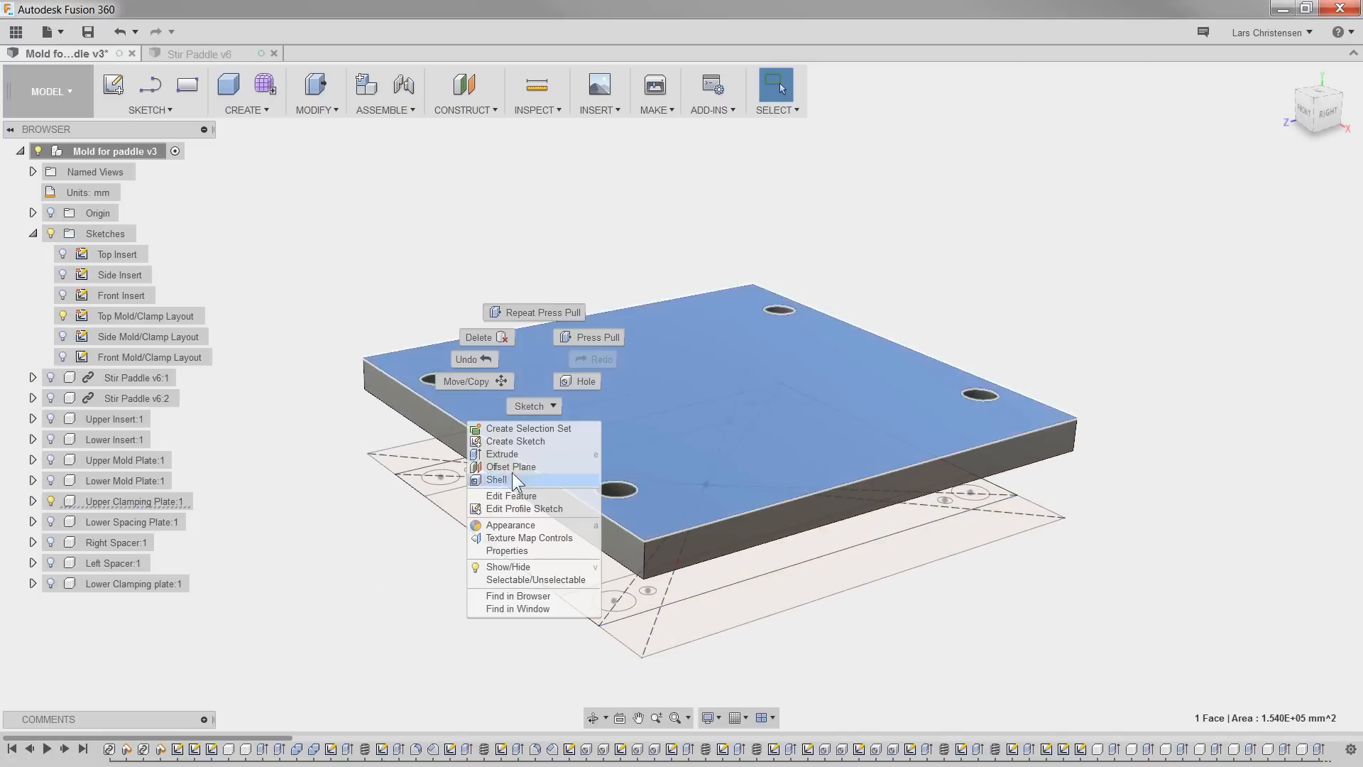
{"action": "left_click", "coordinate": [526, 480]}
{"action": "key", "text": "p"}
{"action": "left_click", "coordinate": [844, 568]}
{"action": "left_click", "coordinate": [404, 569]}
{"action": "scroll", "coordinate": [443, 604], "scroll_direction": "down", "scroll_amount": 2}
{"action": "scroll", "coordinate": [470, 272], "scroll_direction": "up", "scroll_amount": 3}
{"action": "left_click", "coordinate": [369, 330]}
{"action": "left_click", "coordinate": [883, 332]}
{"action": "scroll", "coordinate": [694, 387], "scroll_direction": "down", "scroll_amount": 1}
{"action": "key", "text": "Return"}
Step: Offset each of the four projected screw-hole circles
{"action": "key", "text": "o"}
{"action": "left_click", "coordinate": [428, 352]}
{"action": "key", "text": "Return"}
{"action": "key", "text": "o"}
{"action": "left_click", "coordinate": [853, 352]}
{"action": "key", "text": "Return"}
{"action": "scroll", "coordinate": [781, 599], "scroll_direction": "up", "scroll_amount": 2}
{"action": "key", "text": "o"}
{"action": "left_click", "coordinate": [816, 541]}
{"action": "key", "text": "Return"}
{"action": "scroll", "coordinate": [573, 551], "scroll_direction": "up", "scroll_amount": 3}
{"action": "key", "text": "o"}
{"action": "left_click", "coordinate": [615, 567]}
{"action": "key", "text": "Return"}
{"action": "scroll", "coordinate": [490, 524], "scroll_direction": "down", "scroll_amount": 4}
Step: Cut the four screw-hole profiles all the way through the Upper Clamping Plate
{"action": "key", "text": "q"}
{"action": "scroll", "coordinate": [690, 483], "scroll_direction": "up", "scroll_amount": 5}
{"action": "left_click", "coordinate": [690, 481]}
{"action": "left_click", "coordinate": [656, 472]}
{"action": "scroll", "coordinate": [781, 454], "scroll_direction": "down", "scroll_amount": 3}
{"action": "left_click", "coordinate": [1007, 433]}
{"action": "left_click", "coordinate": [974, 431]}
{"action": "left_click", "coordinate": [870, 381]}
{"action": "left_click", "coordinate": [859, 381]}
{"action": "scroll", "coordinate": [837, 517], "scroll_direction": "up", "scroll_amount": 5}
{"action": "left_click", "coordinate": [837, 515]}
{"action": "scroll", "coordinate": [837, 515], "scroll_direction": "down", "scroll_amount": 7}
{"action": "left_click_drag", "start_coordinate": [757, 468], "coordinate": [758, 509]}
{"action": "left_click", "coordinate": [1257, 250]}
{"action": "left_click", "coordinate": [1211, 310]}
{"action": "left_click", "coordinate": [1251, 383]}
Step: Create a sketch on the Upper Clamping Plate's top face with a 19.5 mm circle concentric with one screw hole
{"action": "left_click", "coordinate": [728, 389]}
{"action": "key", "text": "c"}
{"action": "scroll", "coordinate": [568, 243], "scroll_direction": "up", "scroll_amount": 5}
{"action": "left_click", "coordinate": [518, 257]}
{"action": "type", "text": "19.5"}
{"action": "key", "text": "Return"}
{"action": "scroll", "coordinate": [389, 293], "scroll_direction": "down", "scroll_amount": 4}
Step: Draw circles concentric with the second screw hole on the same side and the two large corner holes on the opposite side
{"action": "key", "text": "c"}
{"action": "left_click", "coordinate": [968, 279]}
{"action": "left_click", "coordinate": [879, 272]}
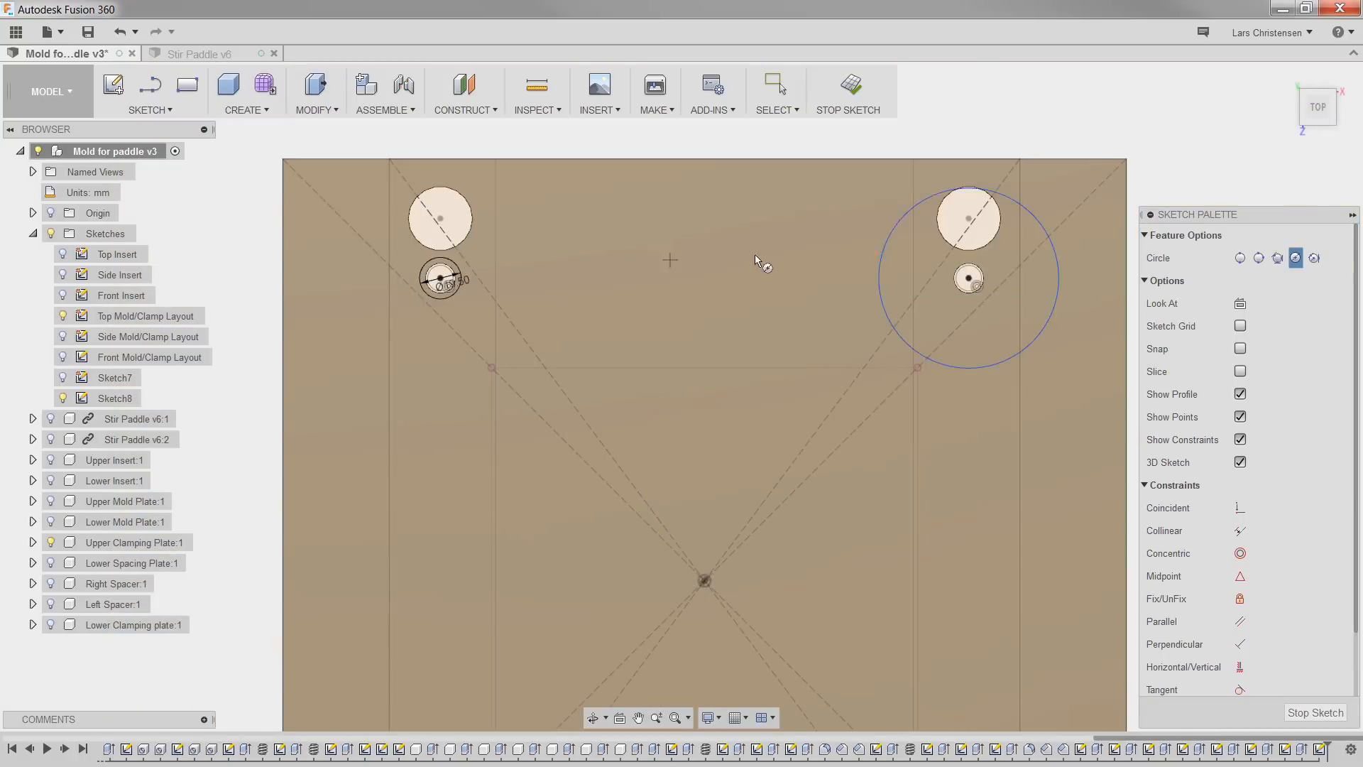
{"action": "middle_click_drag", "start_coordinate": [704, 575], "coordinate": [707, 261]}
{"action": "left_click", "coordinate": [944, 584]}
{"action": "left_click", "coordinate": [865, 527]}
{"action": "left_click", "coordinate": [469, 584]}
{"action": "scroll", "coordinate": [594, 257], "scroll_direction": "up", "scroll_amount": 2}
{"action": "scroll", "coordinate": [1228, 603], "scroll_direction": "down", "scroll_amount": 2}
Step: Apply Equal constraints to match the second screw-hole circle and the two corner-hole circles to the 19.5 mm circle
{"action": "left_click", "coordinate": [1239, 662]}
{"action": "left_click", "coordinate": [860, 293]}
{"action": "left_click", "coordinate": [460, 254]}
{"action": "left_click", "coordinate": [788, 643]}
{"action": "left_click", "coordinate": [807, 253]}
{"action": "scroll", "coordinate": [750, 387], "scroll_direction": "down", "scroll_amount": 2}
{"action": "scroll", "coordinate": [795, 624], "scroll_direction": "up", "scroll_amount": 3}
{"action": "left_click", "coordinate": [446, 646]}
{"action": "scroll", "coordinate": [596, 624], "scroll_direction": "down", "scroll_amount": 2}
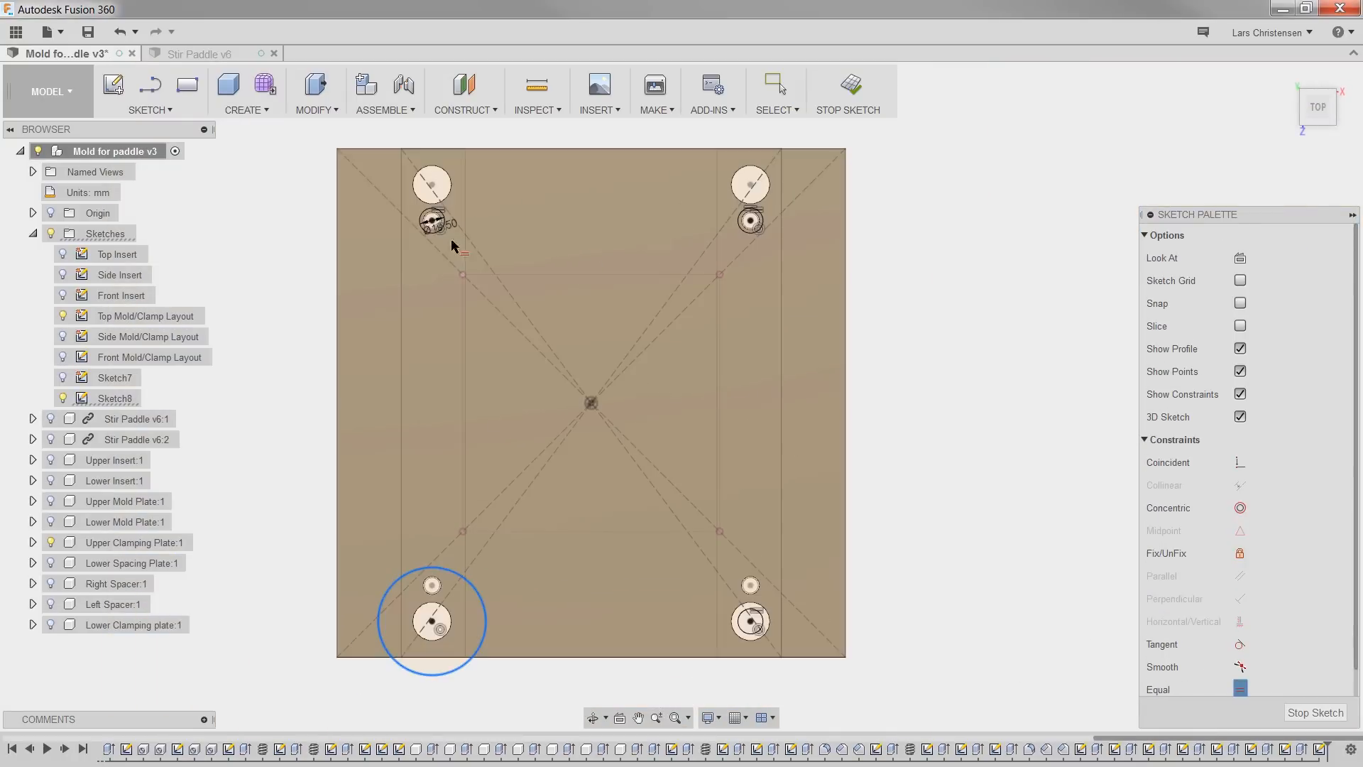
{"action": "left_click", "coordinate": [440, 227]}
{"action": "scroll", "coordinate": [699, 685], "scroll_direction": "up", "scroll_amount": 2}
{"action": "key", "text": "Escape"}
Step: Delete the two circles drawn on the large corner holes
{"action": "left_click", "coordinate": [774, 614]}
{"action": "key", "text": "Delete"}
{"action": "left_click", "coordinate": [334, 615]}
{"action": "key", "text": "Delete"}
Step: Draw circles concentric with the two small screw holes next to those large corner holes
{"action": "key", "text": "c"}
{"action": "left_click", "coordinate": [331, 548]}
{"action": "left_click", "coordinate": [354, 554]}
{"action": "left_click", "coordinate": [767, 548]}
{"action": "left_click", "coordinate": [802, 557]}
Step: Make the two new screw-hole circles equal to the 19.5 mm circle
{"action": "scroll", "coordinate": [509, 596], "scroll_direction": "down", "scroll_amount": 2}
{"action": "scroll", "coordinate": [1228, 611], "scroll_direction": "down", "scroll_amount": 2}
{"action": "left_click", "coordinate": [1240, 658]}
{"action": "left_click", "coordinate": [408, 259]}
{"action": "left_click", "coordinate": [409, 570]}
{"action": "left_click", "coordinate": [408, 569]}
{"action": "left_click", "coordinate": [649, 574]}
Step: Press Pull the four screw-hole ring profiles down into the Upper Clamping Plate to cut the counterbores
{"action": "middle_click_drag", "start_coordinate": [375, 577], "coordinate": [698, 322], "text": "shift"}
{"action": "key", "text": "q"}
{"action": "left_click", "coordinate": [710, 323]}
{"action": "left_click", "coordinate": [1089, 432]}
{"action": "middle_click_drag", "start_coordinate": [758, 504], "coordinate": [639, 454], "text": "shift"}
{"action": "left_click", "coordinate": [880, 501]}
{"action": "left_click", "coordinate": [410, 255]}
{"action": "left_click_drag", "start_coordinate": [403, 234], "coordinate": [404, 243]}
{"action": "key", "text": "Return"}
Step: Create a sketch on the Upper Clamping Plate's top face with a 90 mm circle at the plate's centre
{"action": "middle_click_drag", "start_coordinate": [411, 331], "coordinate": [395, 565], "text": "shift"}
{"action": "right_click", "coordinate": [535, 475]}
{"action": "left_click", "coordinate": [563, 559]}
{"action": "key", "text": "c"}
{"action": "left_click", "coordinate": [671, 353]}
{"action": "type", "text": "90"}
{"action": "key", "text": "Return"}
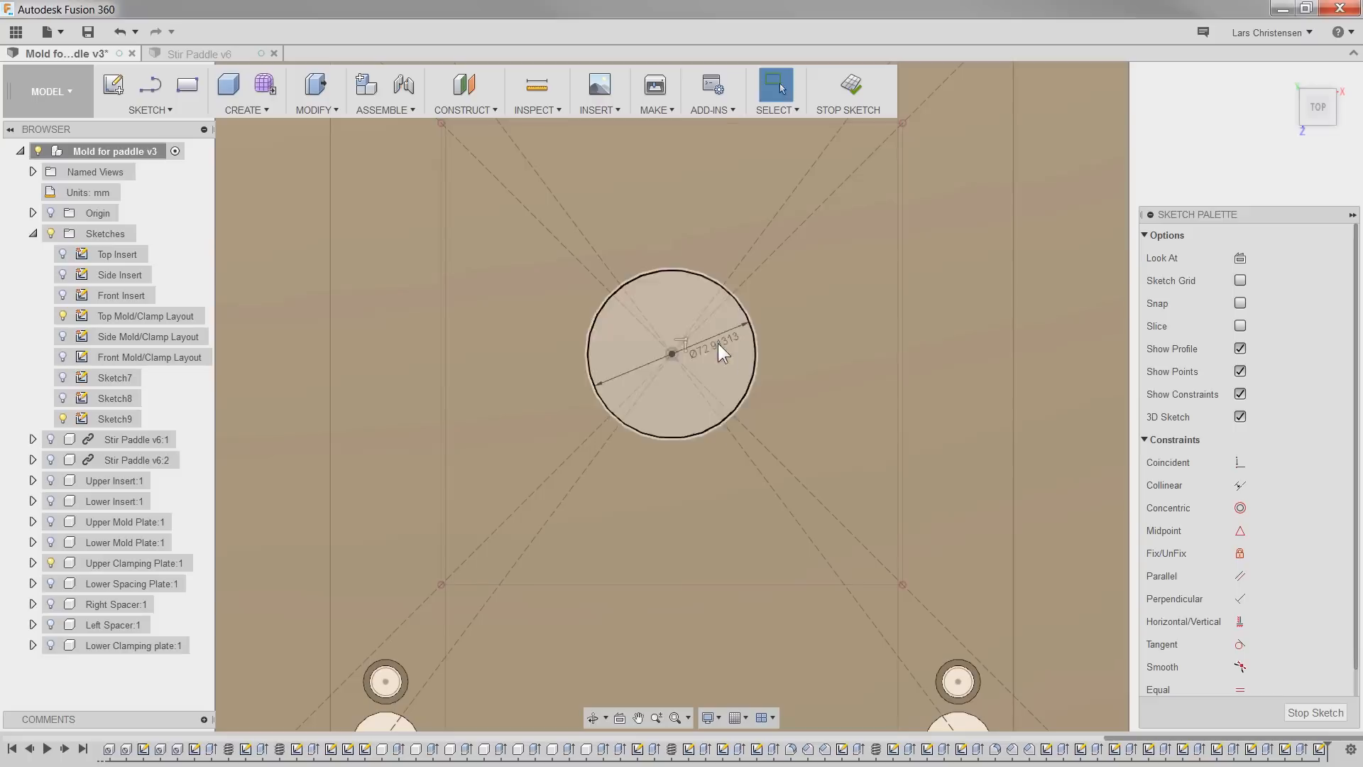
Step: Extrude the centre circle downward as a shallow cut in the Upper Clamping Plate
{"action": "key", "text": "e"}
{"action": "left_click_drag", "start_coordinate": [658, 346], "coordinate": [670, 383]}
{"action": "key", "text": "Return"}
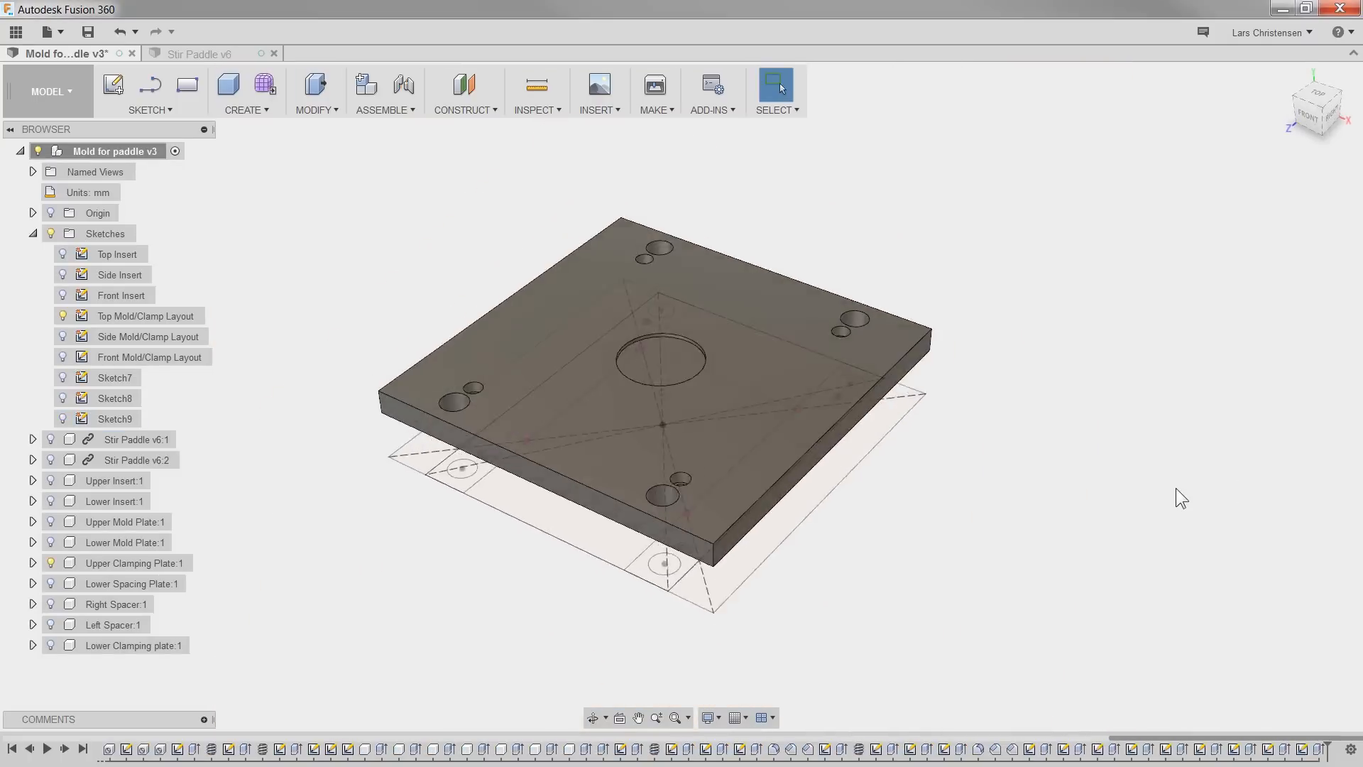
Step: Chamfer the Upper Clamping Plate's outer top edges and its four vertical corner edges
{"action": "left_click", "coordinate": [317, 109]}
{"action": "left_click", "coordinate": [327, 190]}
{"action": "left_click", "coordinate": [289, 405]}
{"action": "left_click", "coordinate": [307, 346]}
{"action": "left_click", "coordinate": [797, 226]}
{"action": "left_click", "coordinate": [906, 437]}
{"action": "left_click", "coordinate": [911, 462]}
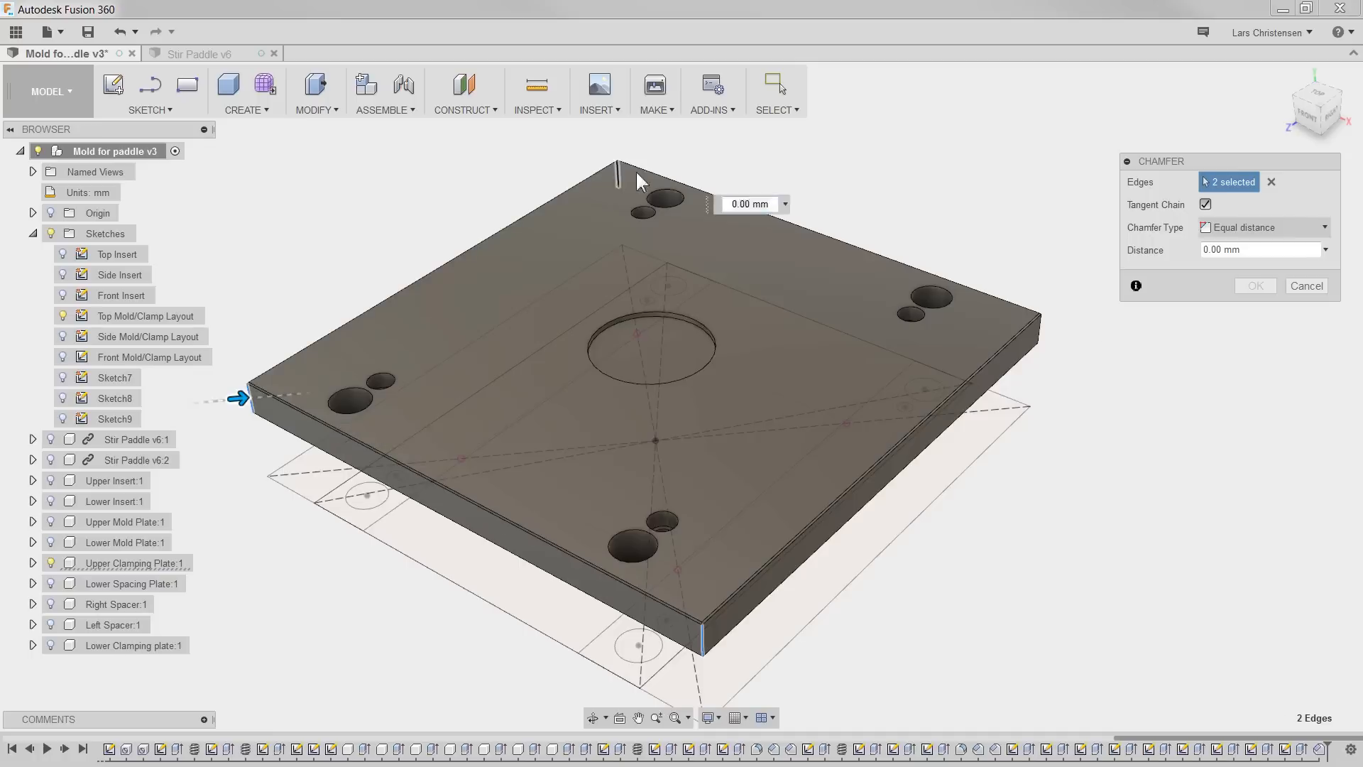
{"action": "left_click", "coordinate": [635, 176]}
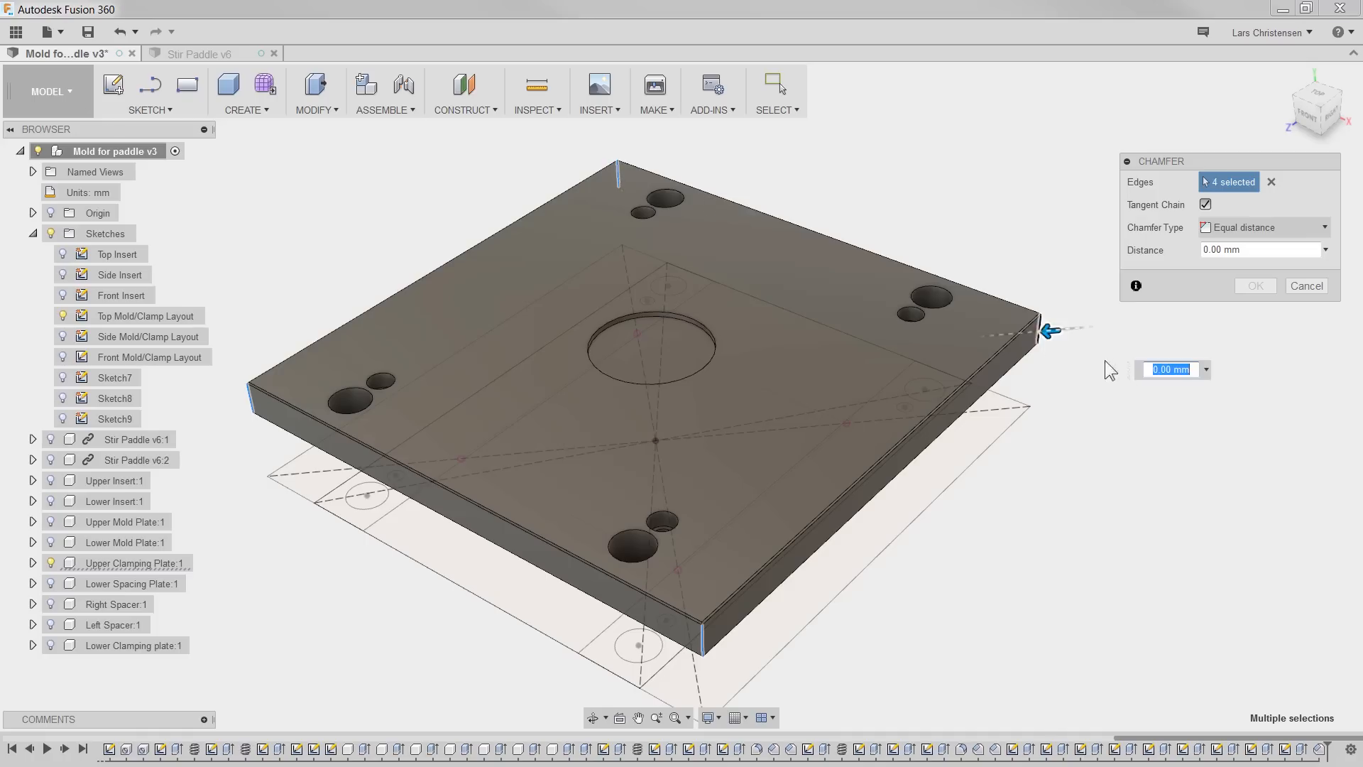
{"action": "key", "text": "Escape"}
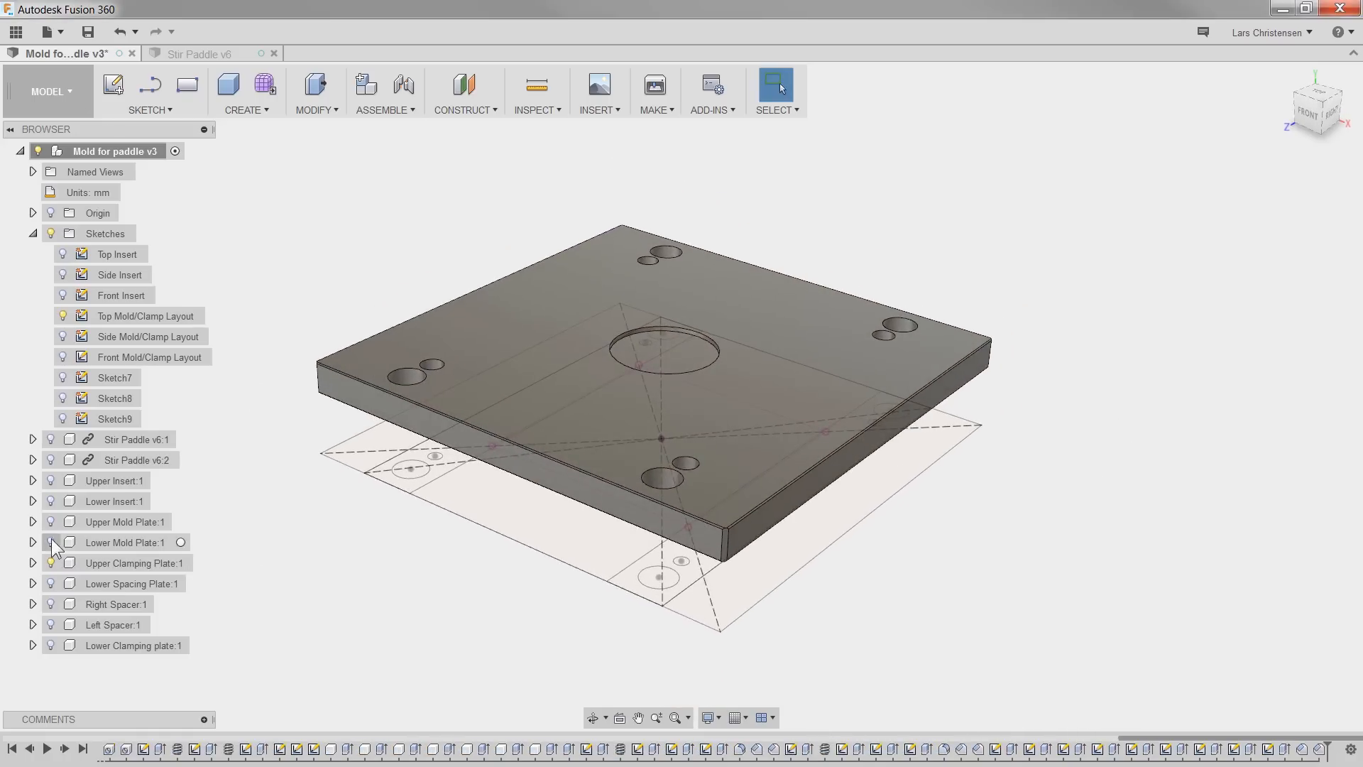
Step: Show the Upper Mold Plate and Upper Insert alongside the Upper Clamping Plate, and hide the Top Mold/Clamp Layout sketch
{"action": "left_click", "coordinate": [50, 542]}
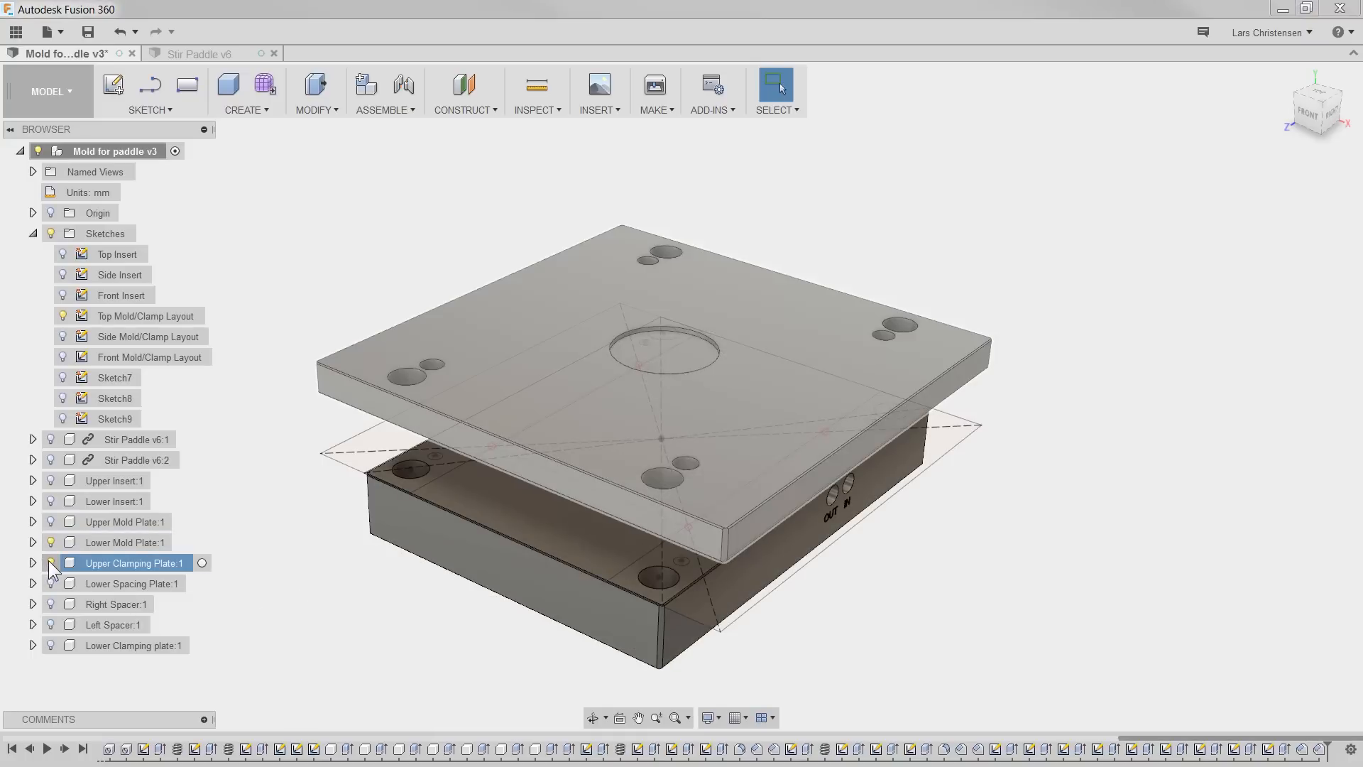
{"action": "left_click", "coordinate": [50, 542]}
{"action": "left_click", "coordinate": [51, 521]}
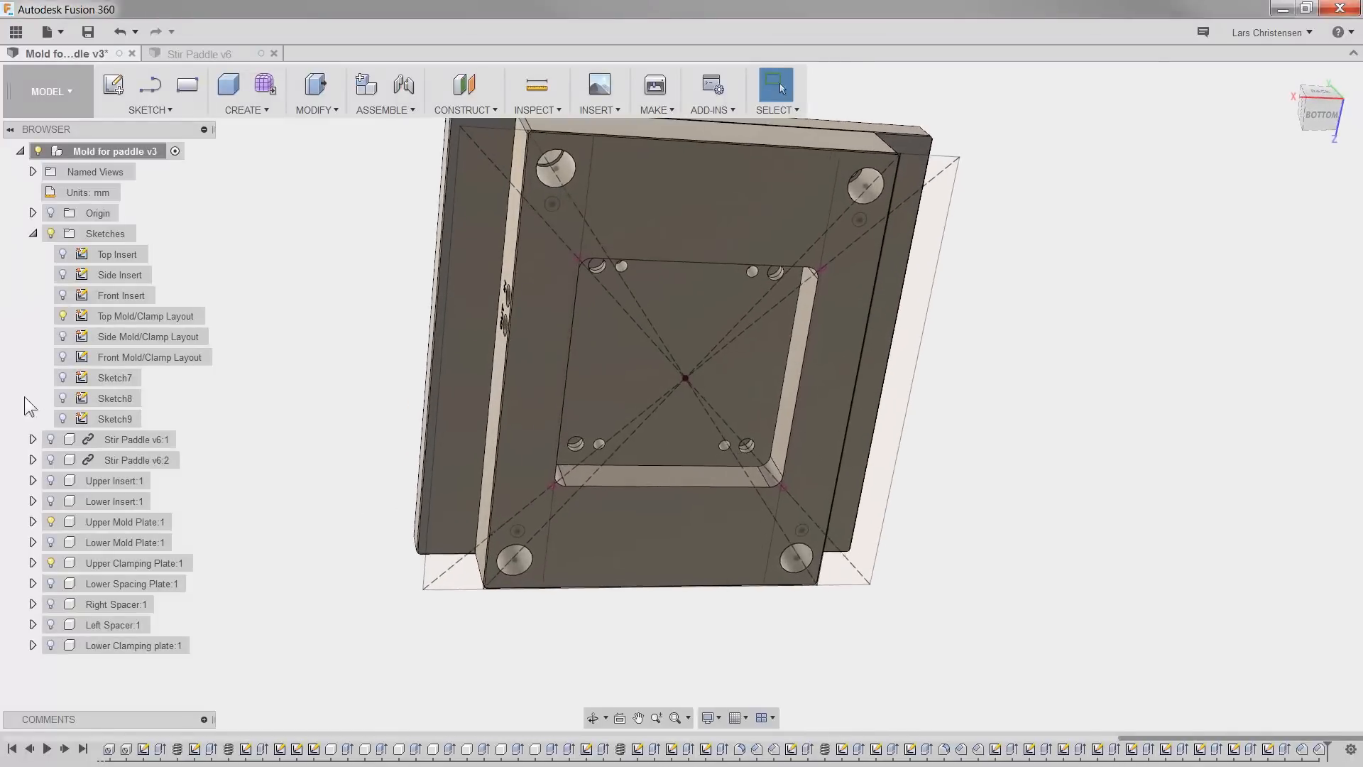
{"action": "left_click", "coordinate": [62, 316]}
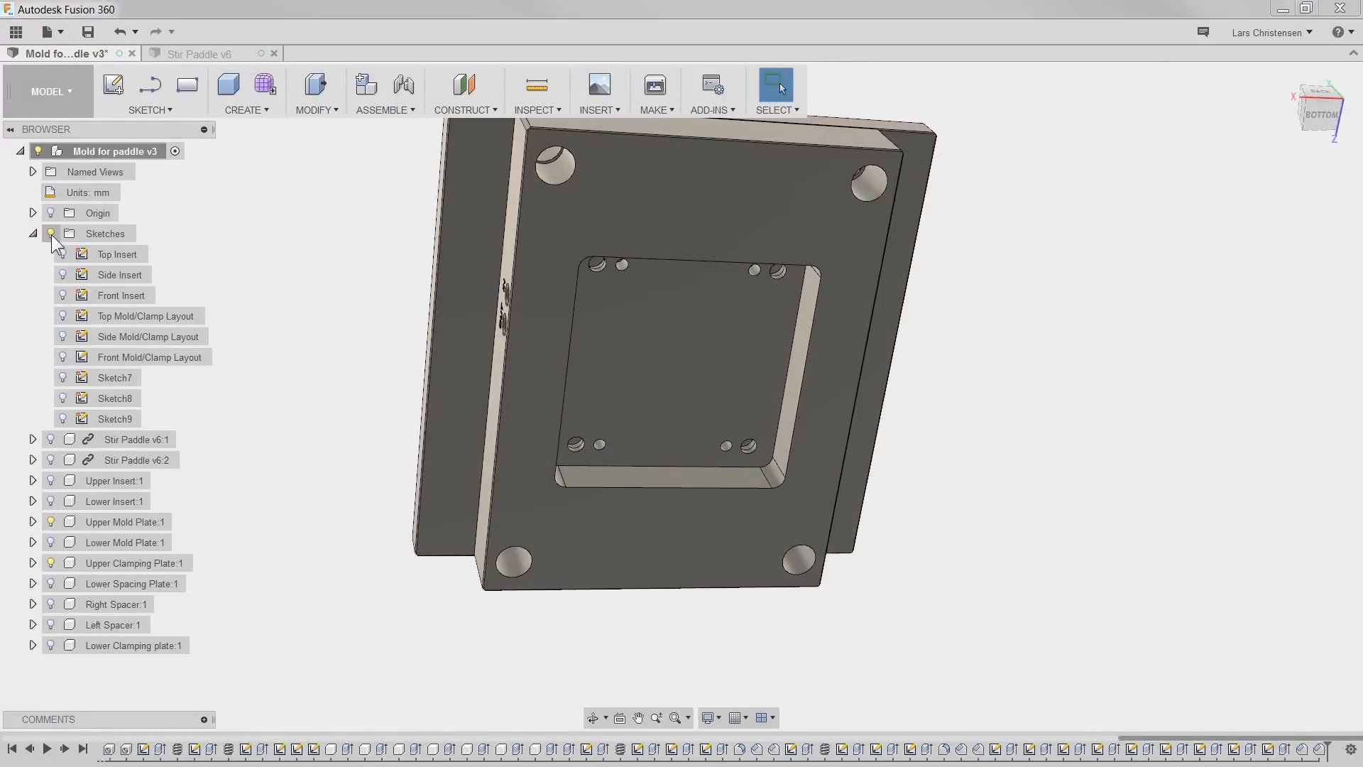
{"action": "left_click", "coordinate": [51, 235]}
{"action": "middle_click_drag", "start_coordinate": [318, 331], "coordinate": [369, 327], "text": "shift"}
{"action": "left_click", "coordinate": [50, 481]}
{"action": "middle_click_drag", "start_coordinate": [297, 464], "coordinate": [269, 488], "text": "shift"}
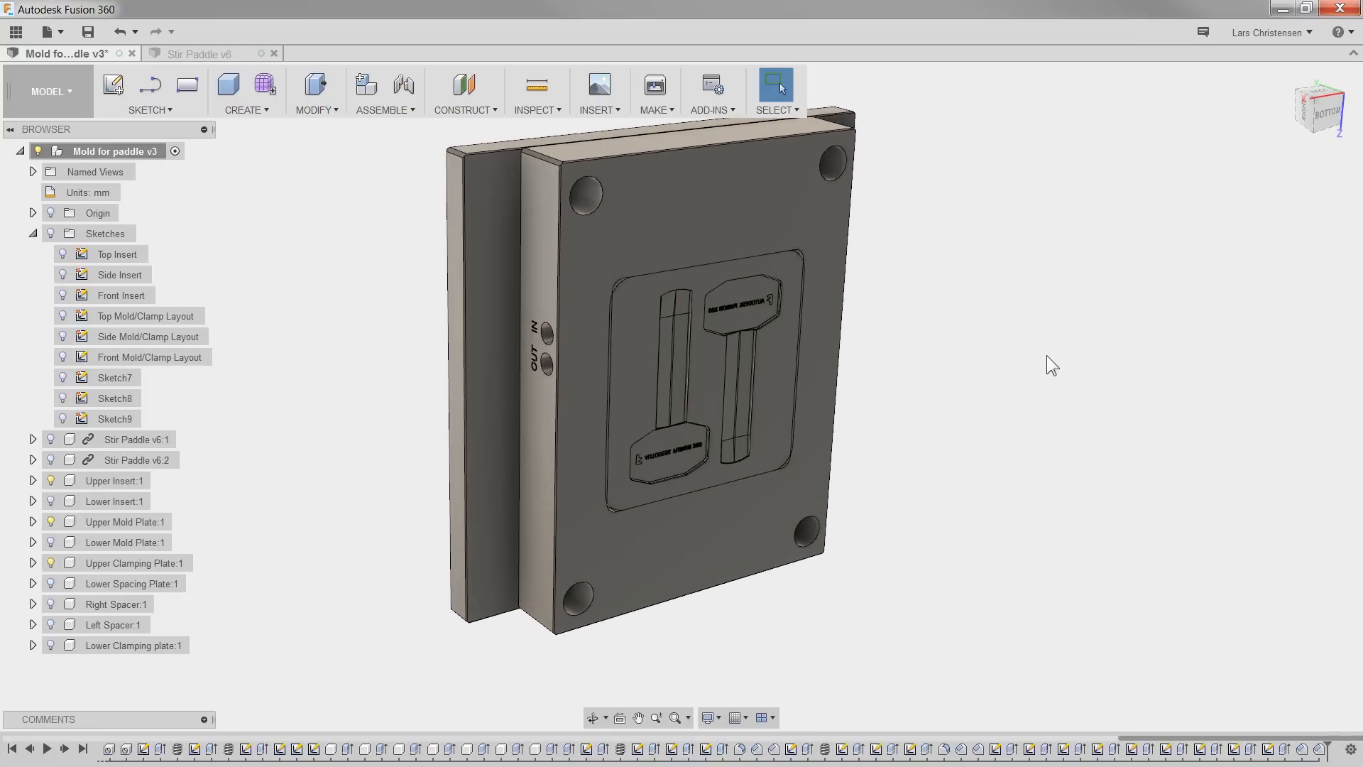
Step: Examine the fit between the Upper Insert and the pocket in the Upper Mold Plate
{"action": "scroll", "coordinate": [561, 256], "scroll_direction": "up", "scroll_amount": 10}
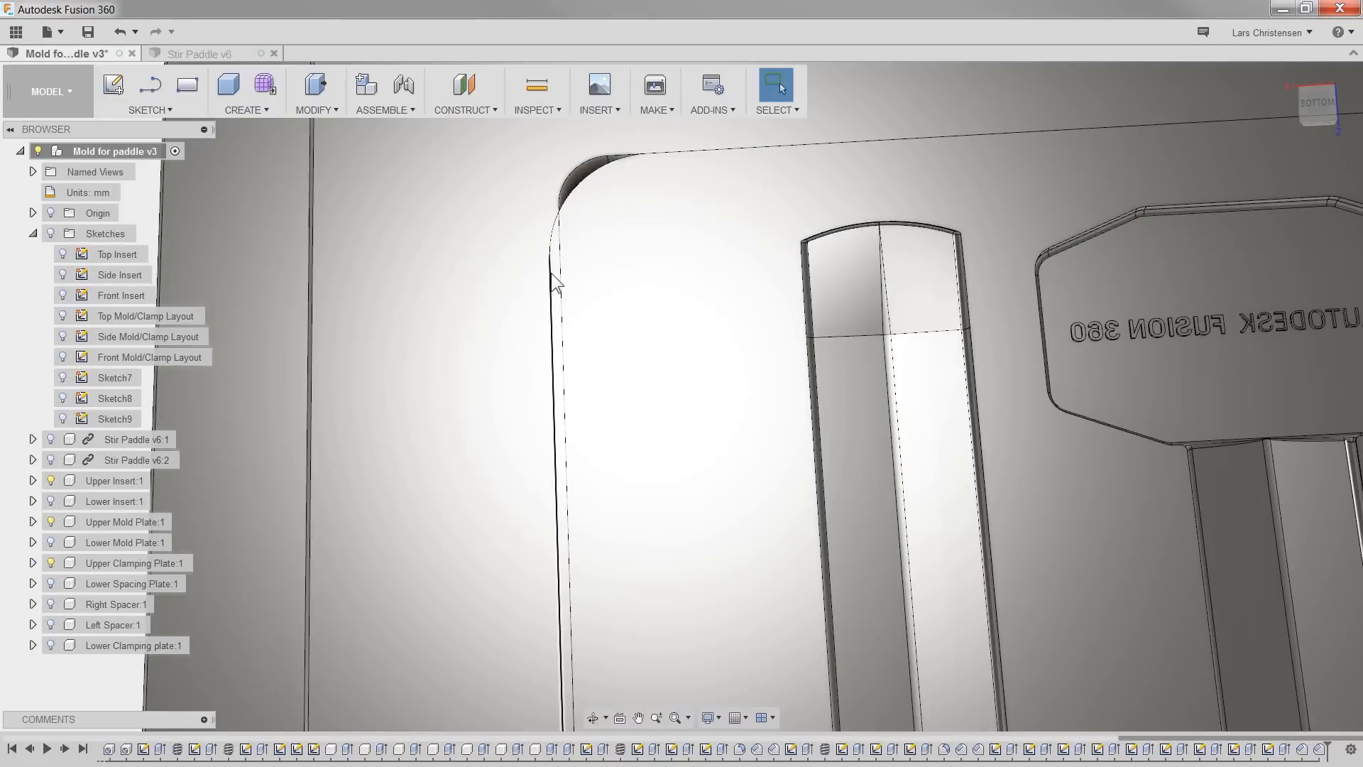
{"action": "scroll", "coordinate": [568, 288], "scroll_direction": "down", "scroll_amount": 10}
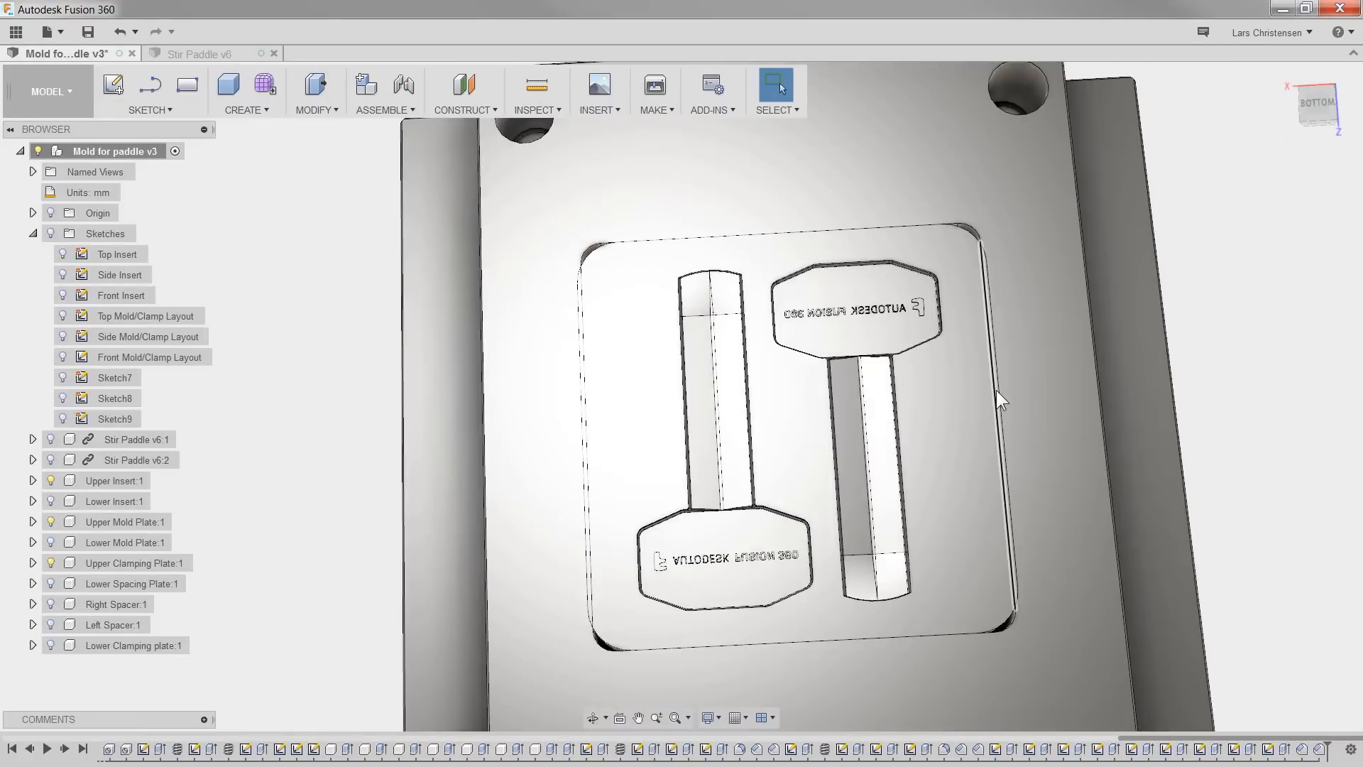
{"action": "scroll", "coordinate": [577, 411], "scroll_direction": "down", "scroll_amount": 5}
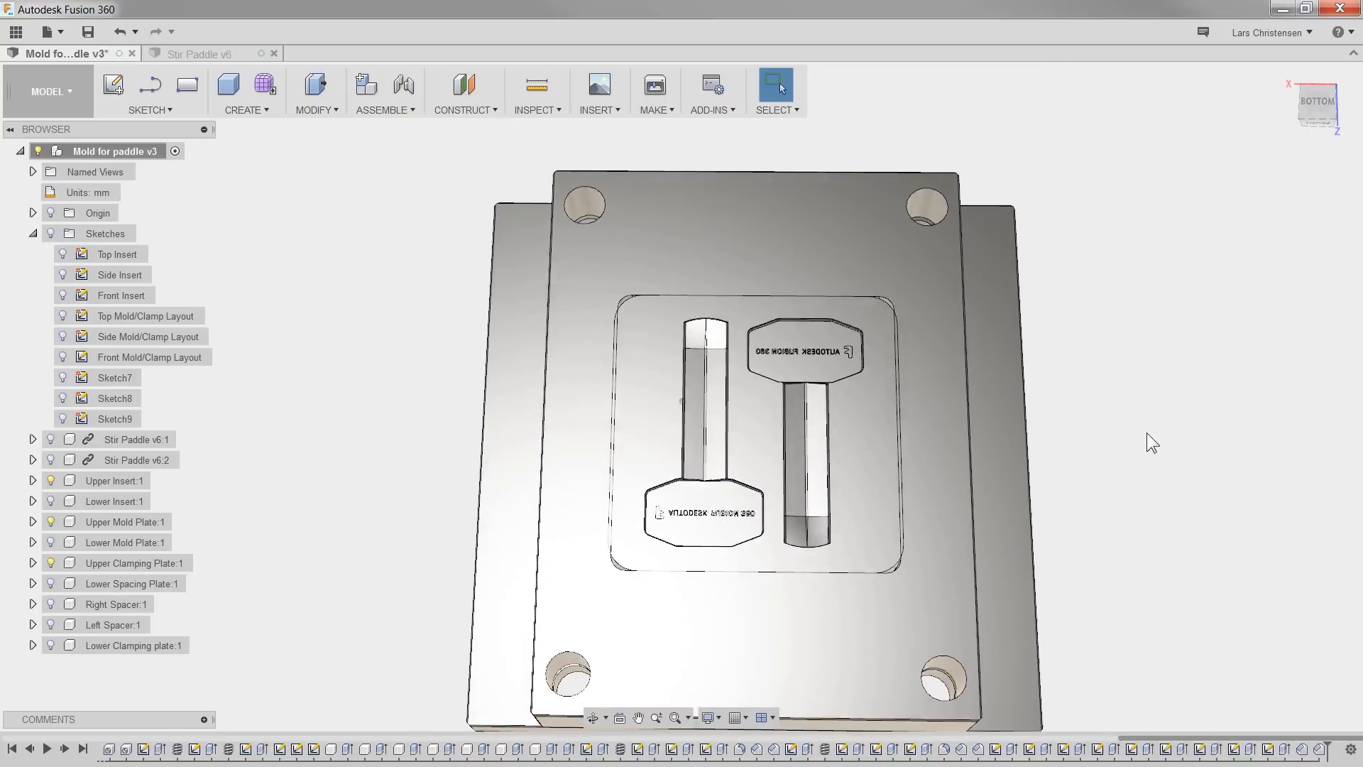
{"action": "scroll", "coordinate": [626, 346], "scroll_direction": "up", "scroll_amount": 3}
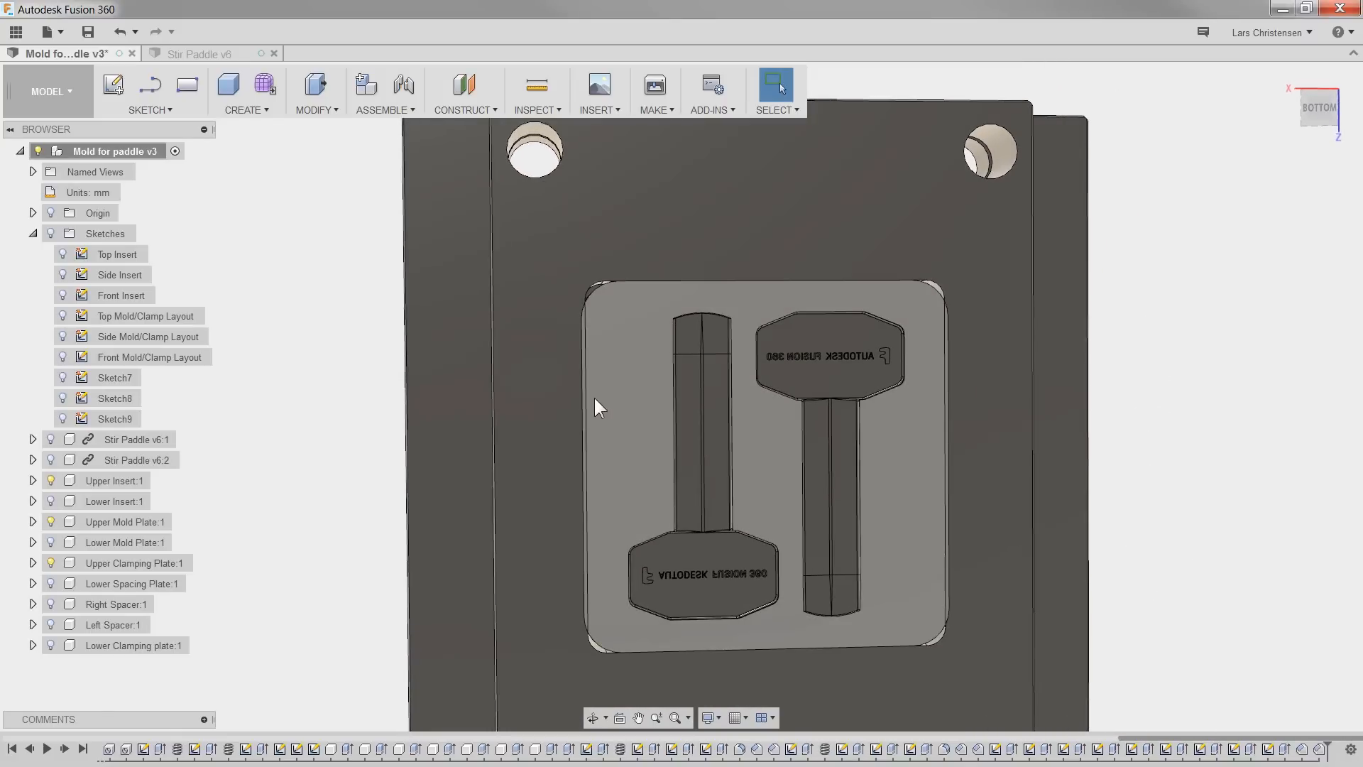
{"action": "scroll", "coordinate": [419, 428], "scroll_direction": "down", "scroll_amount": 3}
{"action": "middle_click_drag", "start_coordinate": [418, 430], "coordinate": [562, 415], "text": "shift"}
{"action": "left_click", "coordinate": [616, 326]}
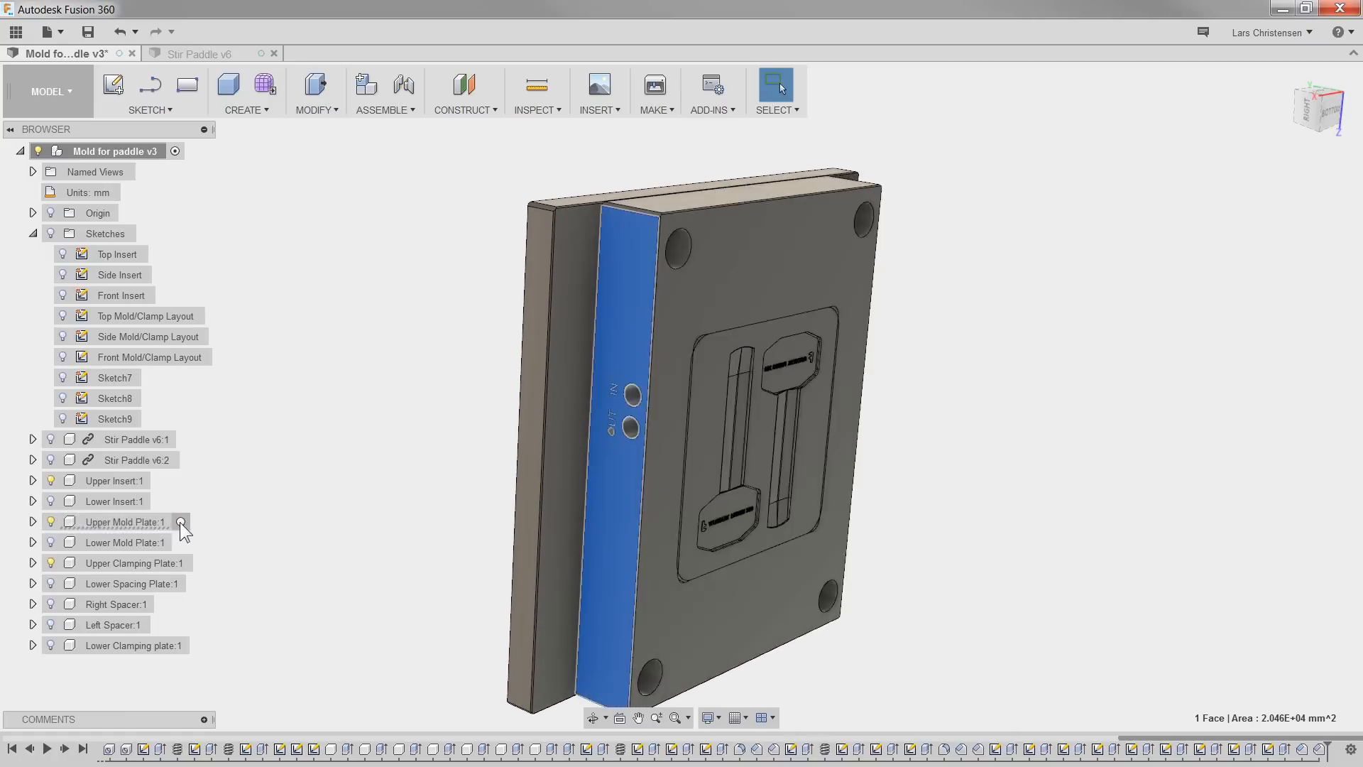
Step: Activate the Upper Mold Plate, find the extrude that cuts its insert pocket, and open that feature for editing
{"action": "left_click", "coordinate": [183, 521]}
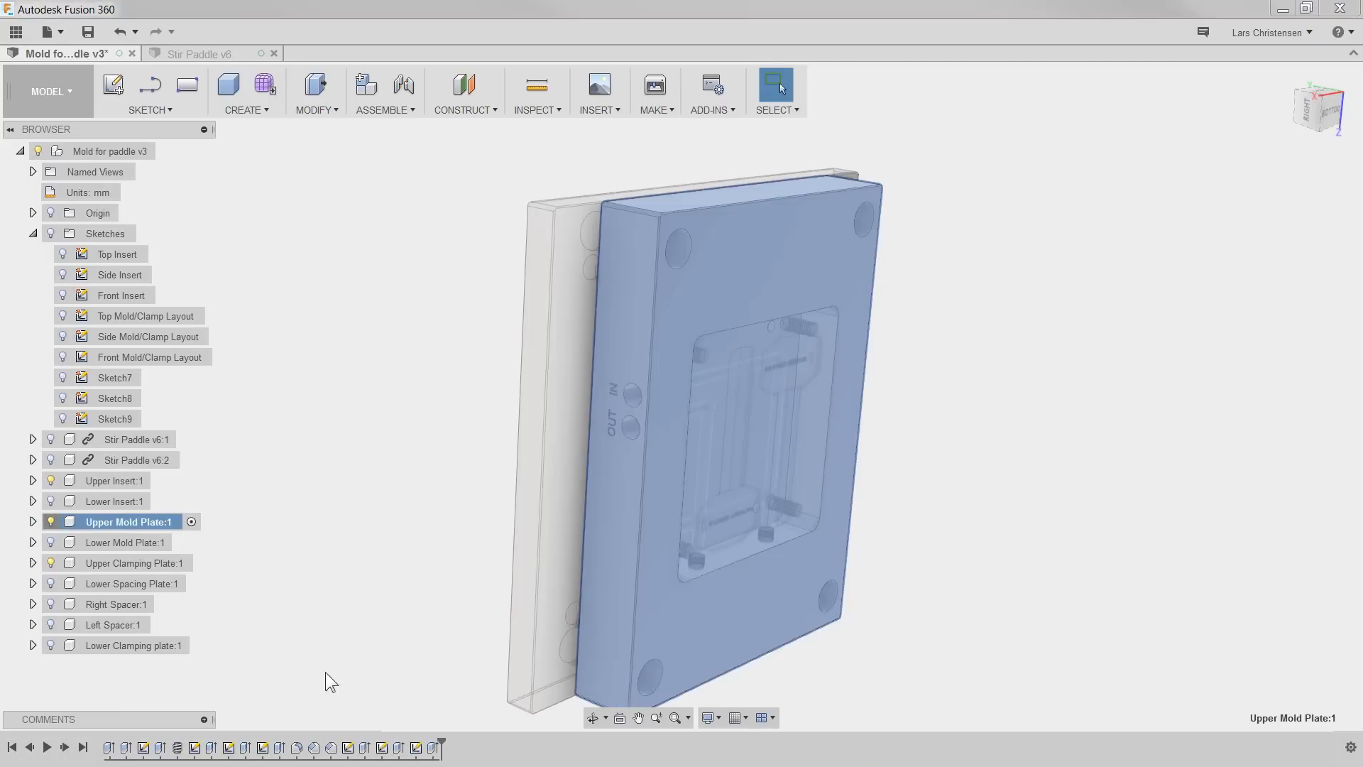
{"action": "left_click", "coordinate": [431, 749]}
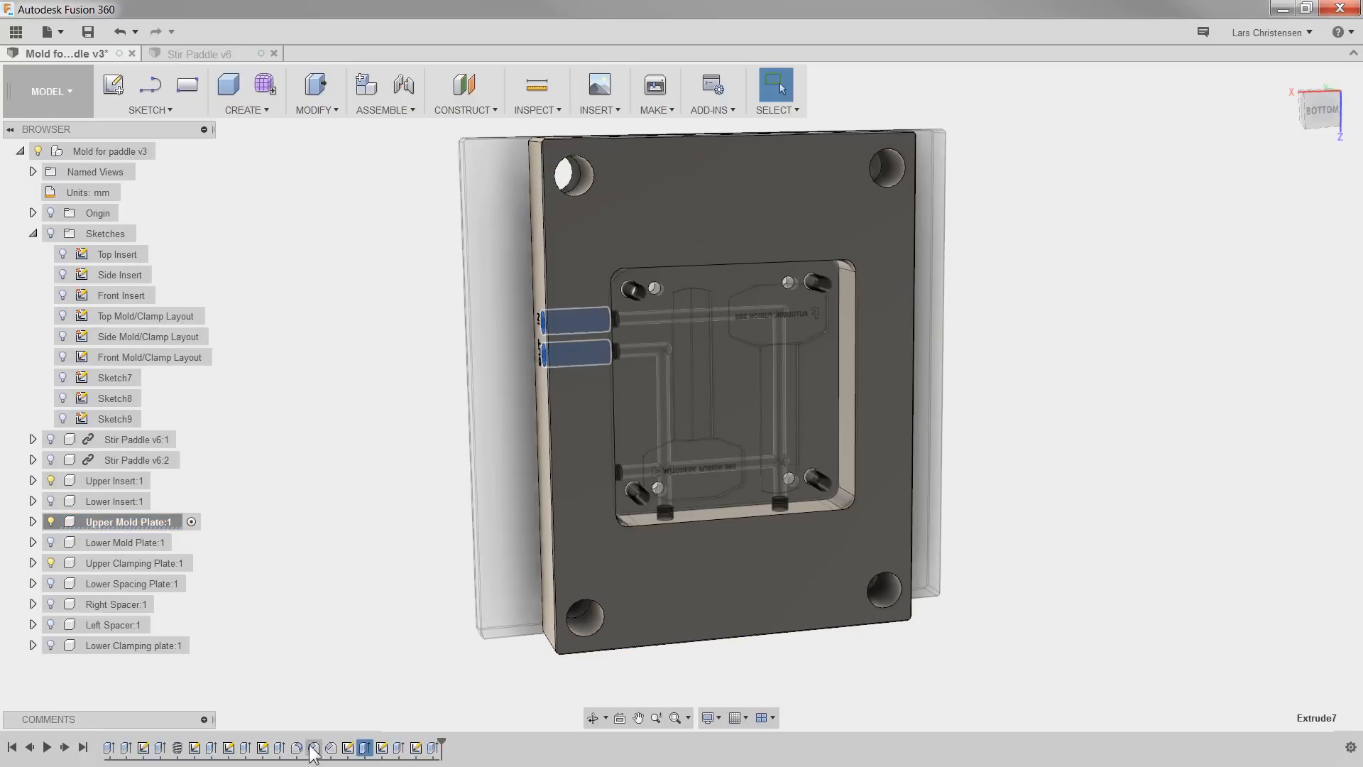
{"action": "left_click", "coordinate": [281, 748]}
{"action": "left_click", "coordinate": [246, 748]}
{"action": "left_click", "coordinate": [212, 747]}
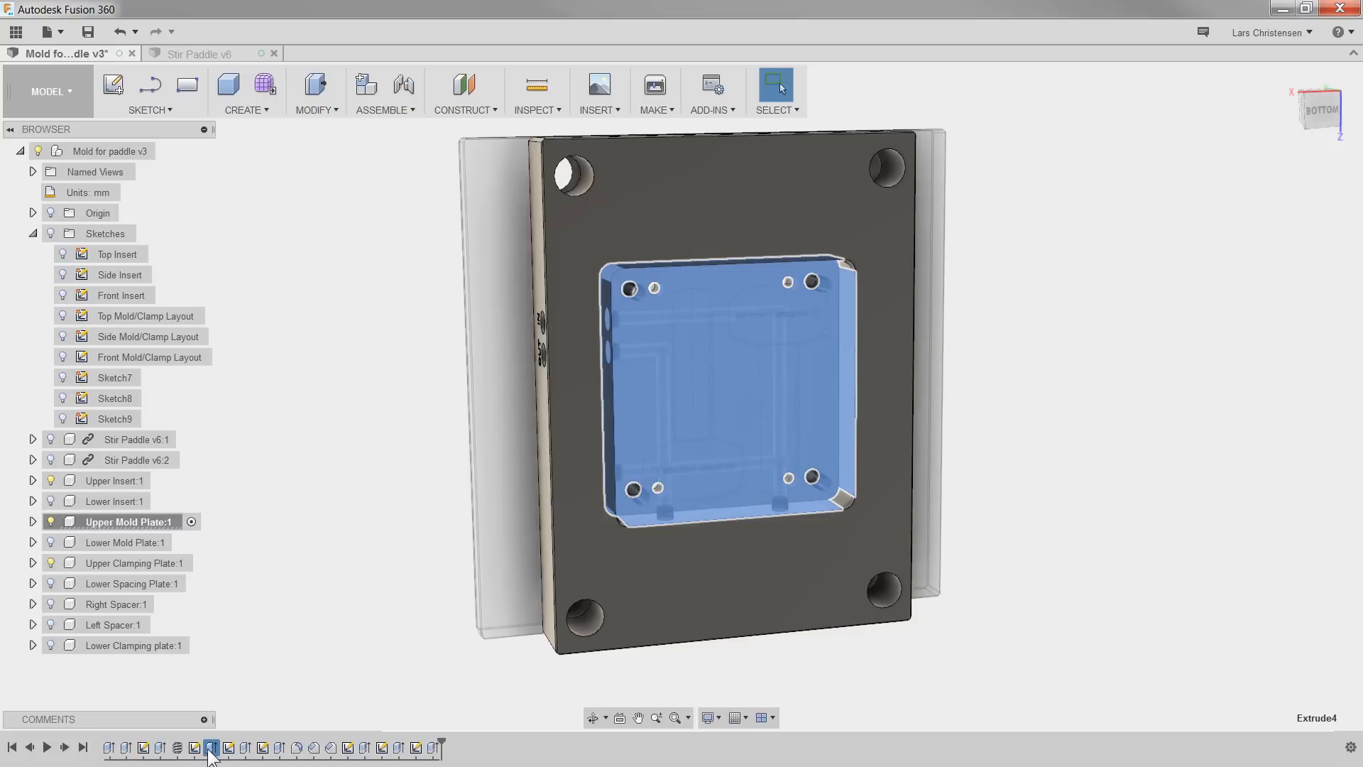
{"action": "right_click", "coordinate": [211, 751]}
{"action": "left_click", "coordinate": [249, 641]}
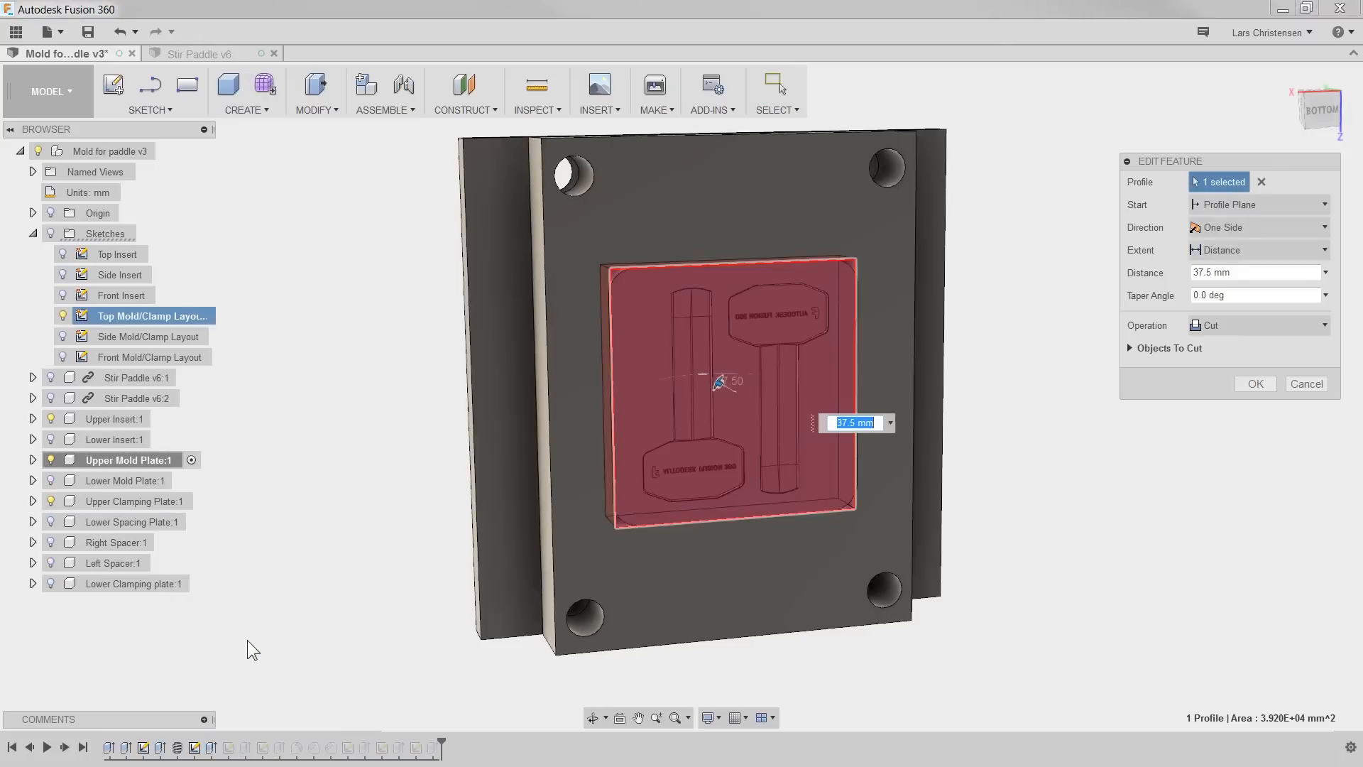
Step: Hide the Upper Clamping Plate and Upper Insert, and add the two narrow side strips to the pocket cut's profile selection
{"action": "middle_click_drag", "start_coordinate": [436, 568], "coordinate": [499, 564], "text": "shift"}
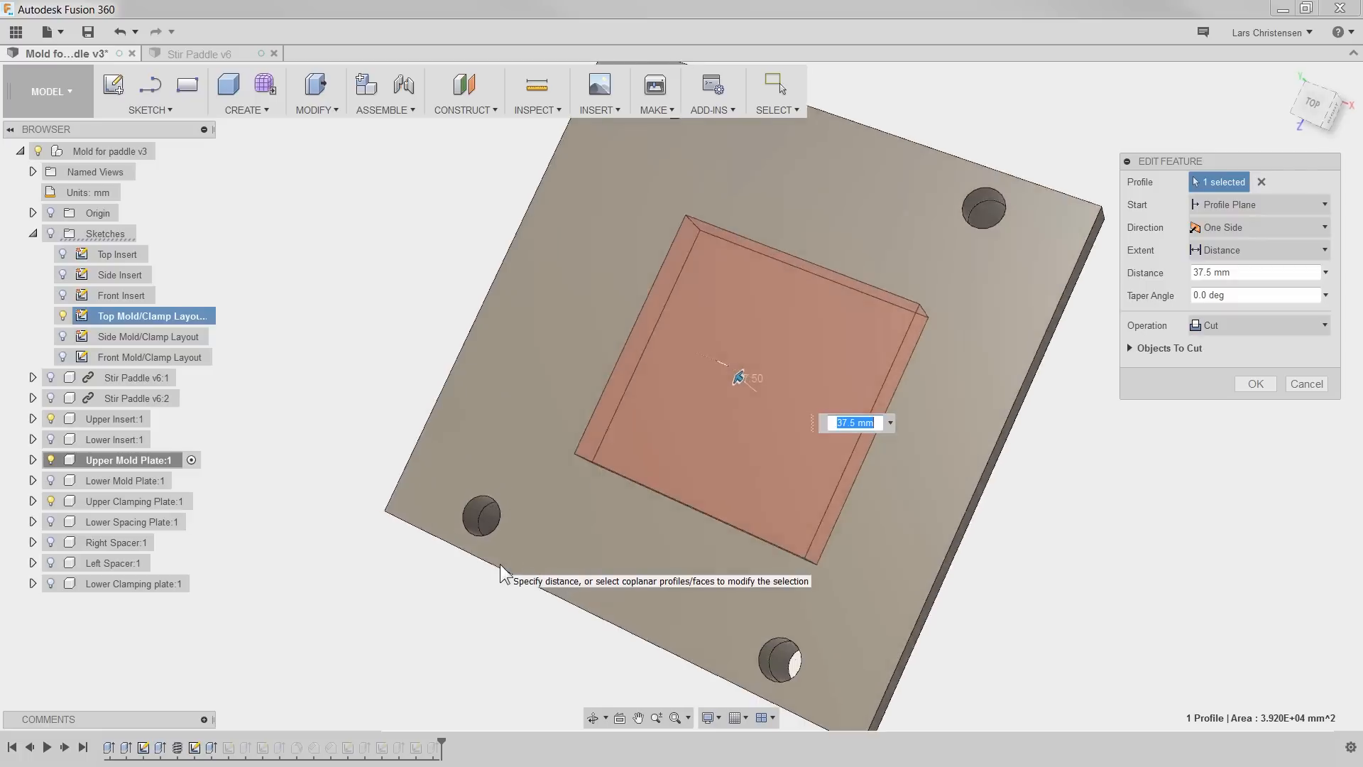
{"action": "left_click", "coordinate": [50, 501]}
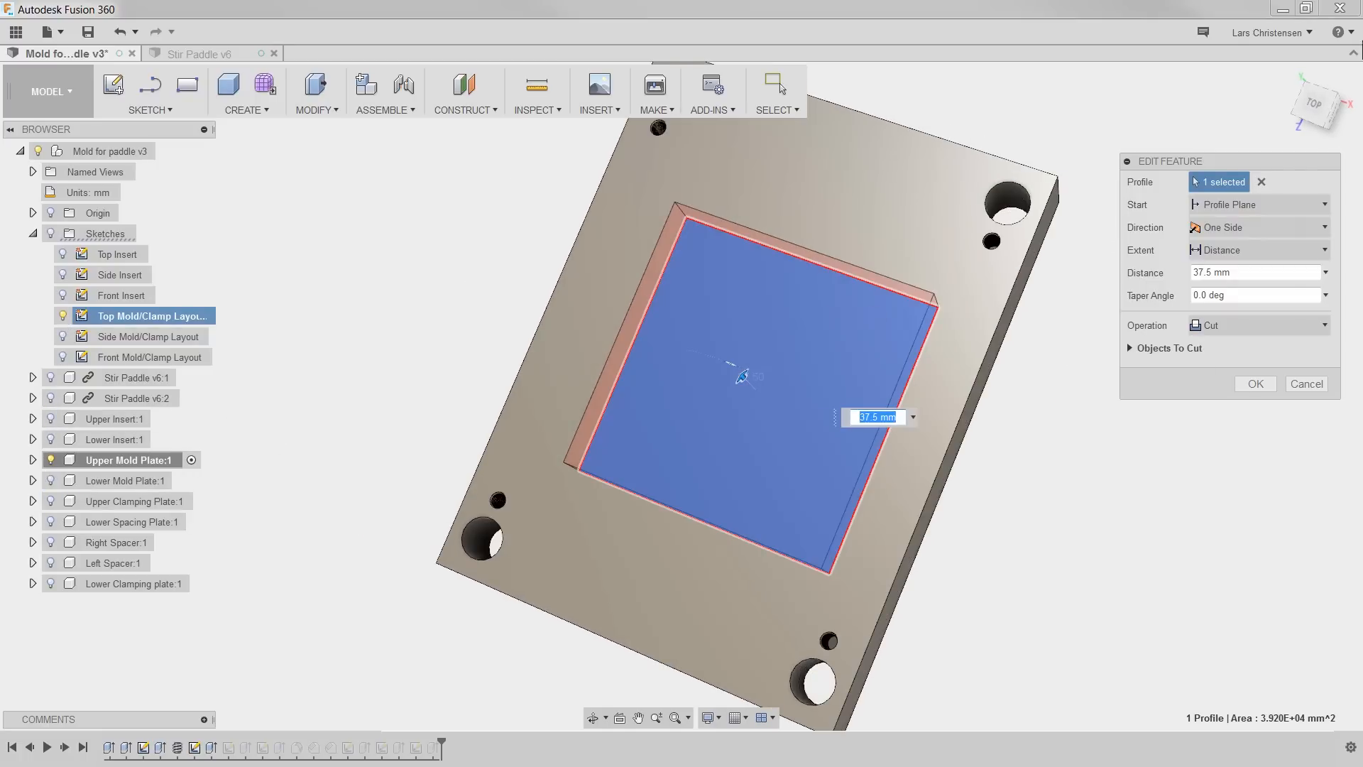
{"action": "left_click", "coordinate": [1318, 106]}
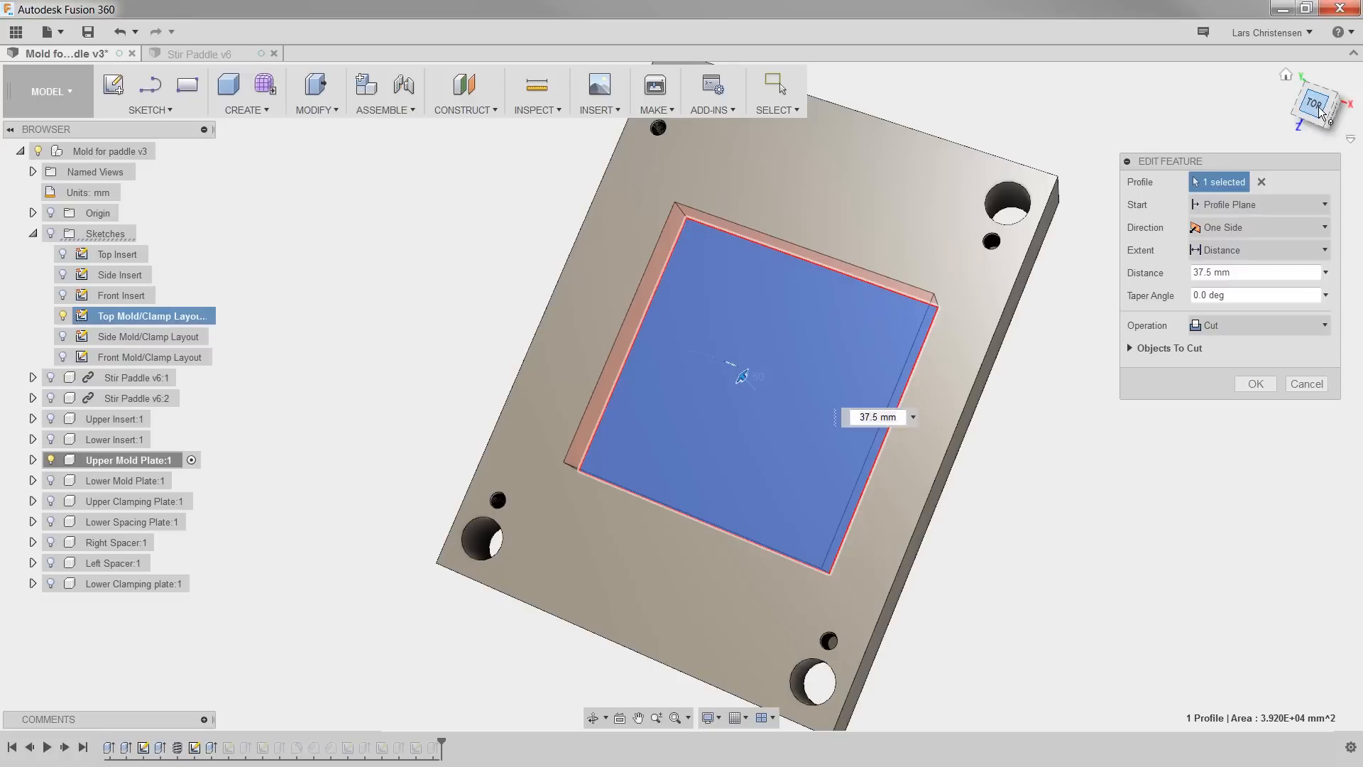
{"action": "scroll", "coordinate": [949, 319], "scroll_direction": "up", "scroll_amount": 4}
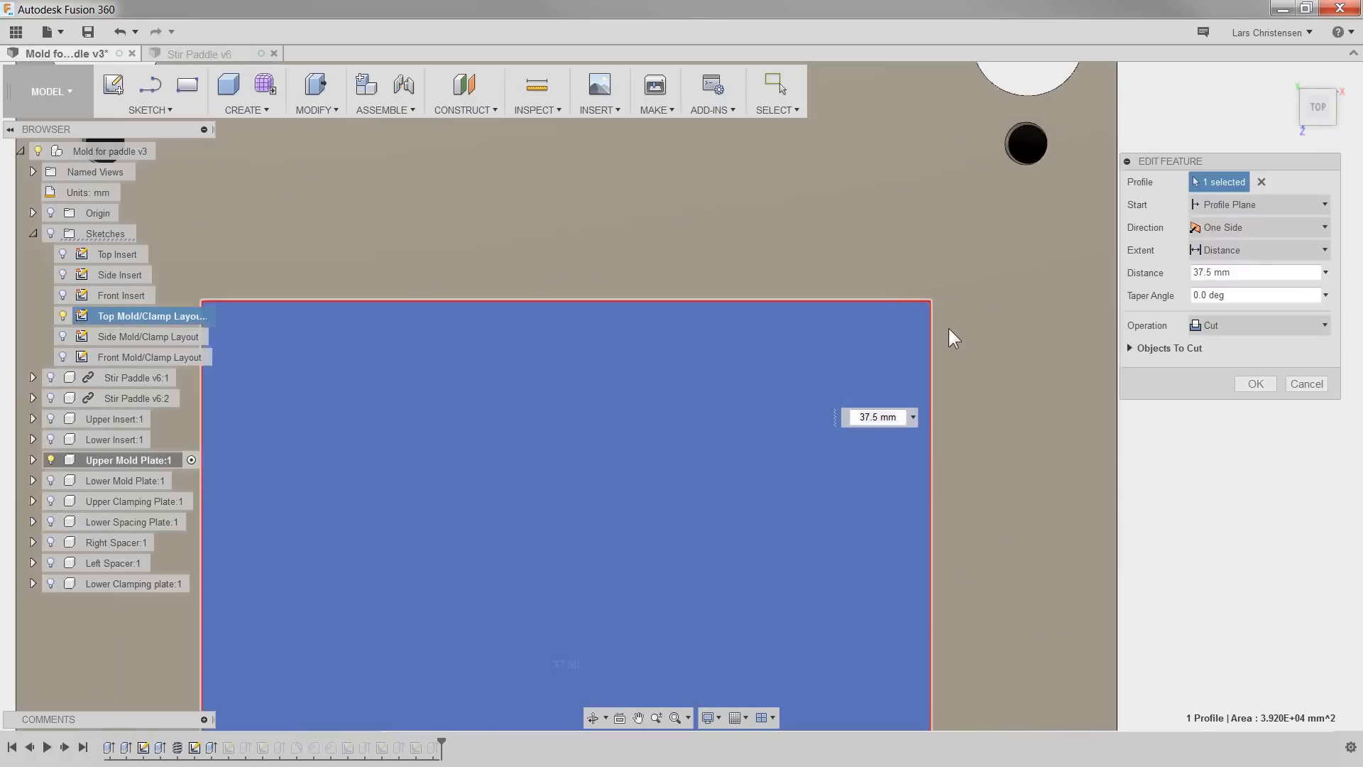
{"action": "scroll", "coordinate": [791, 308], "scroll_direction": "down", "scroll_amount": 4}
{"action": "scroll", "coordinate": [700, 323], "scroll_direction": "down", "scroll_amount": 3}
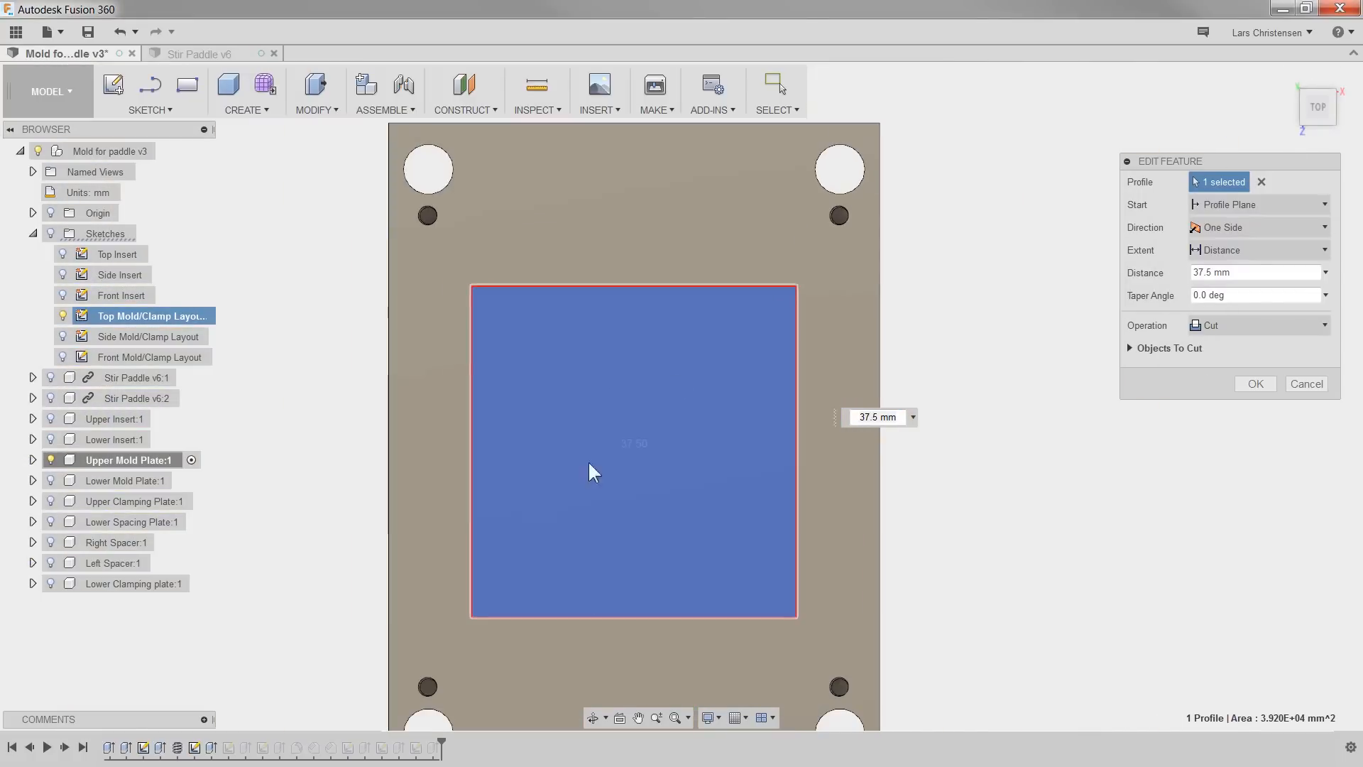
{"action": "scroll", "coordinate": [508, 513], "scroll_direction": "up", "scroll_amount": 2}
{"action": "middle_click_drag", "start_coordinate": [579, 523], "coordinate": [551, 632], "text": "shift"}
{"action": "scroll", "coordinate": [588, 534], "scroll_direction": "down", "scroll_amount": 5}
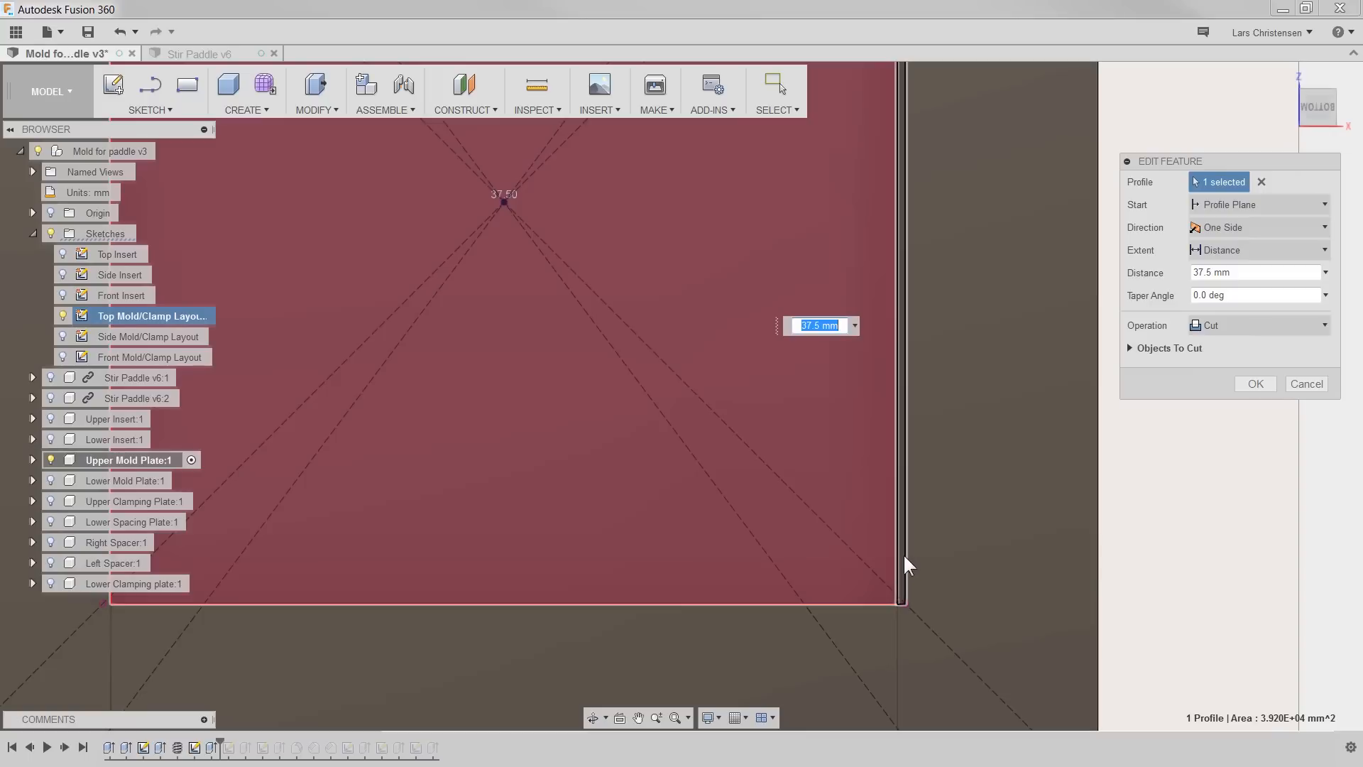
{"action": "left_click", "coordinate": [905, 557]}
{"action": "scroll", "coordinate": [510, 531], "scroll_direction": "down", "scroll_amount": 2}
{"action": "scroll", "coordinate": [505, 546], "scroll_direction": "up", "scroll_amount": 3}
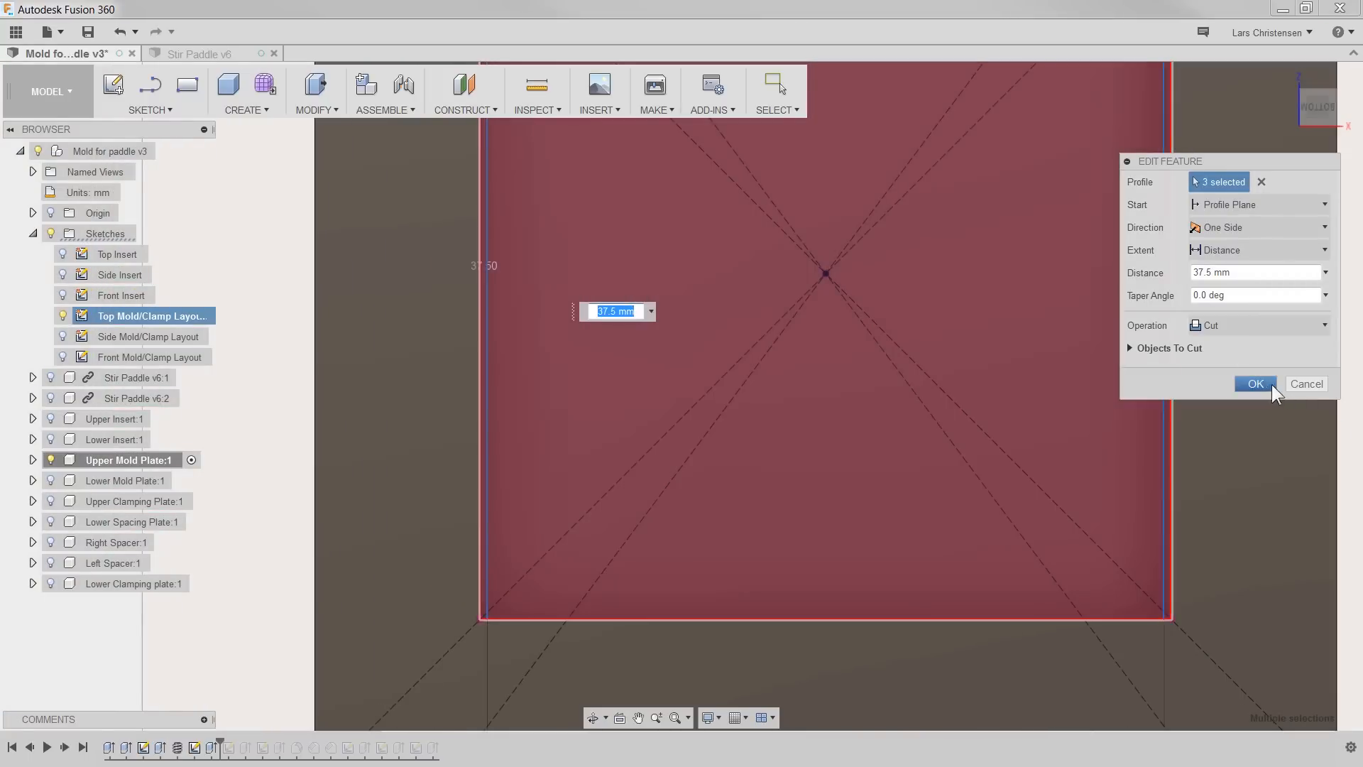
{"action": "left_click", "coordinate": [1258, 384]}
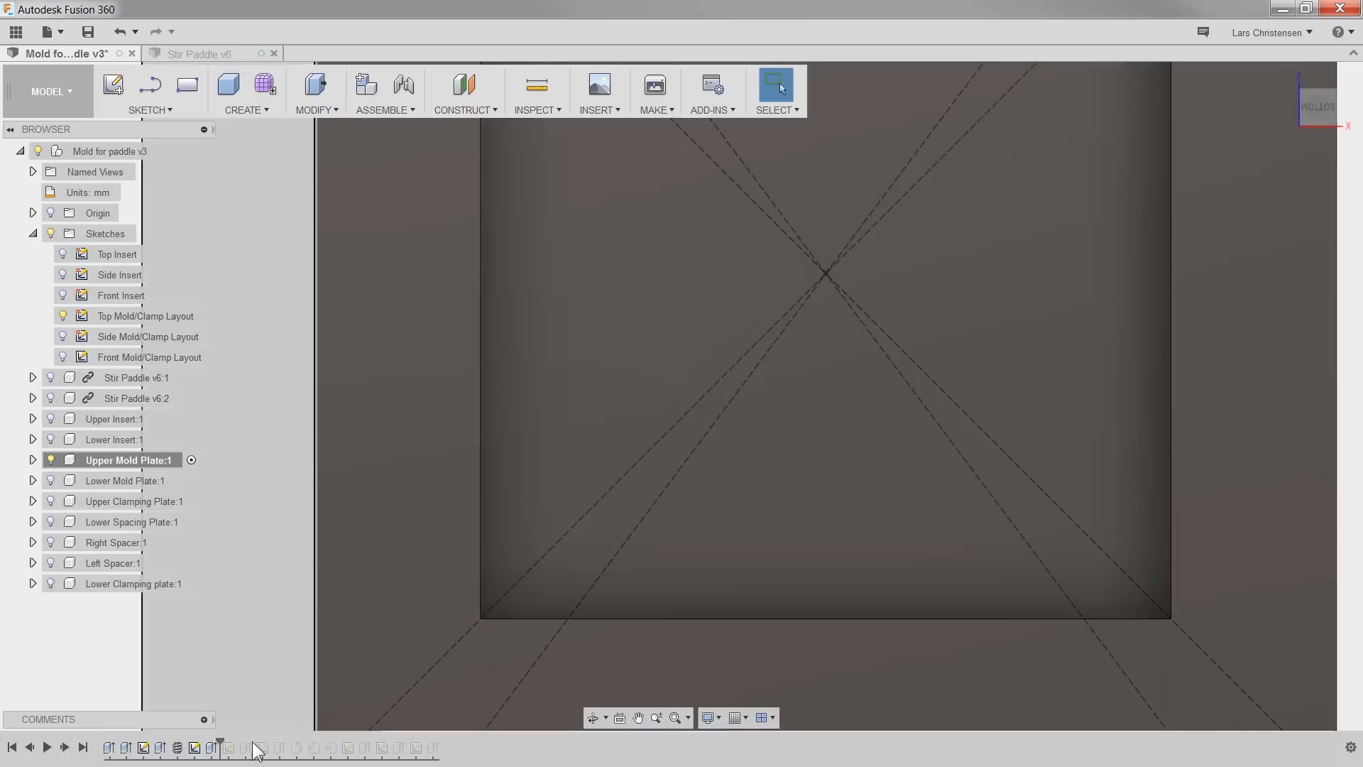
Step: Roll the history marker to the end of the timeline and show the Upper Insert
{"action": "scroll", "coordinate": [390, 660], "scroll_direction": "down", "scroll_amount": 4}
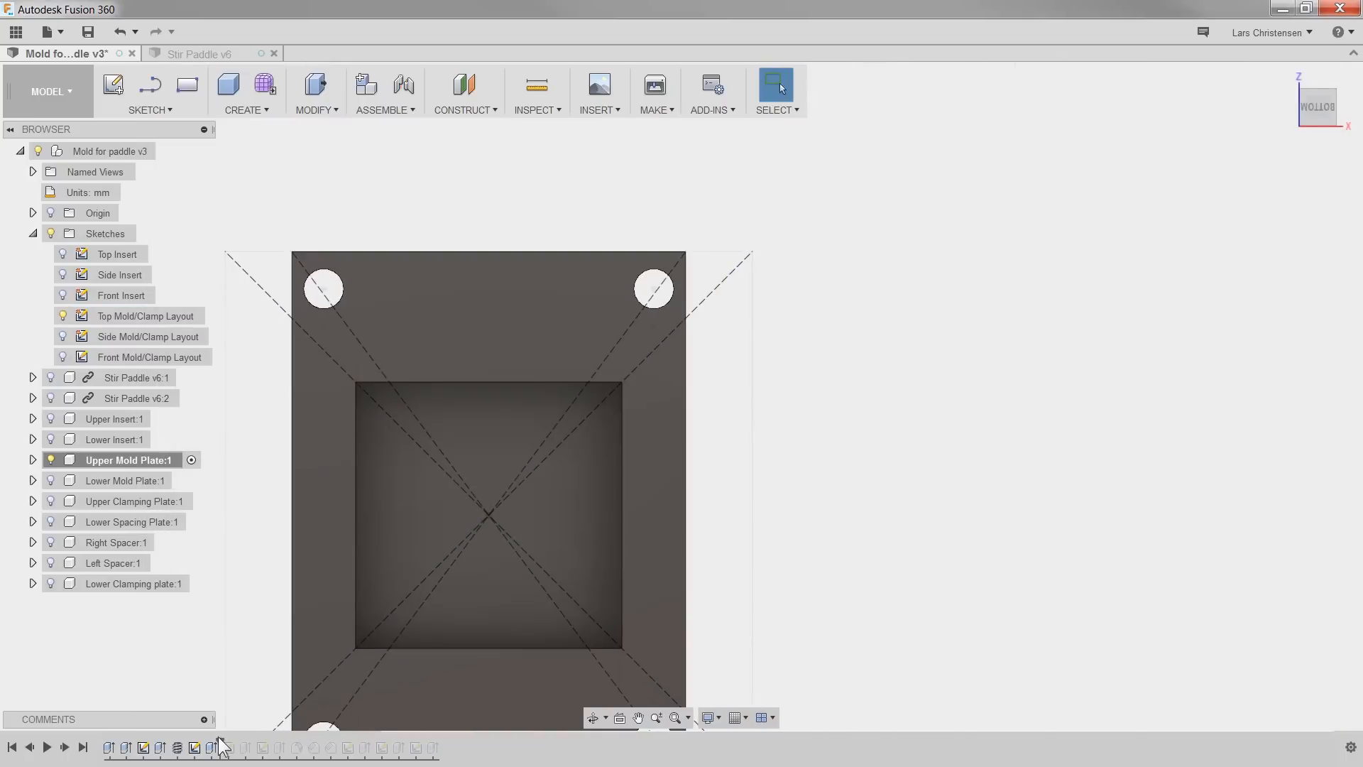
{"action": "left_click_drag", "start_coordinate": [218, 746], "coordinate": [472, 746]}
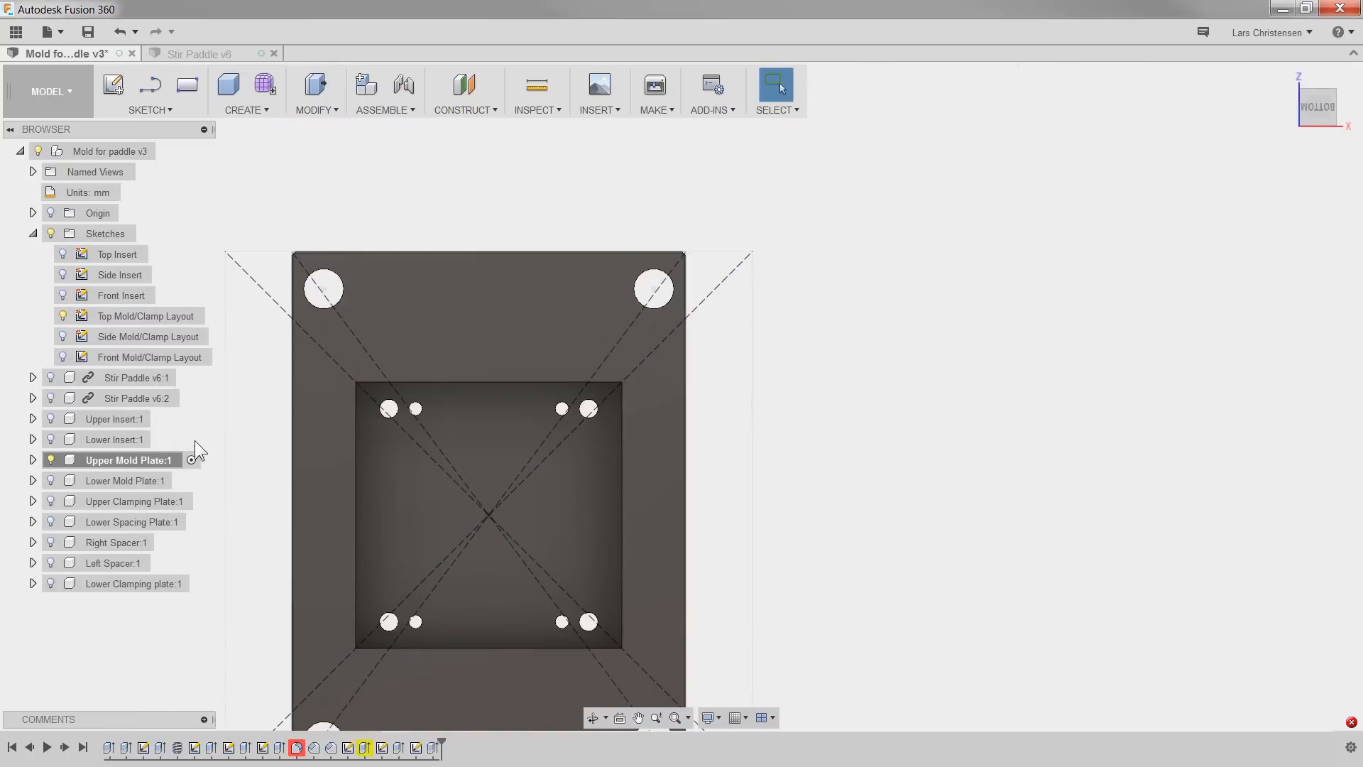
{"action": "left_click", "coordinate": [66, 440]}
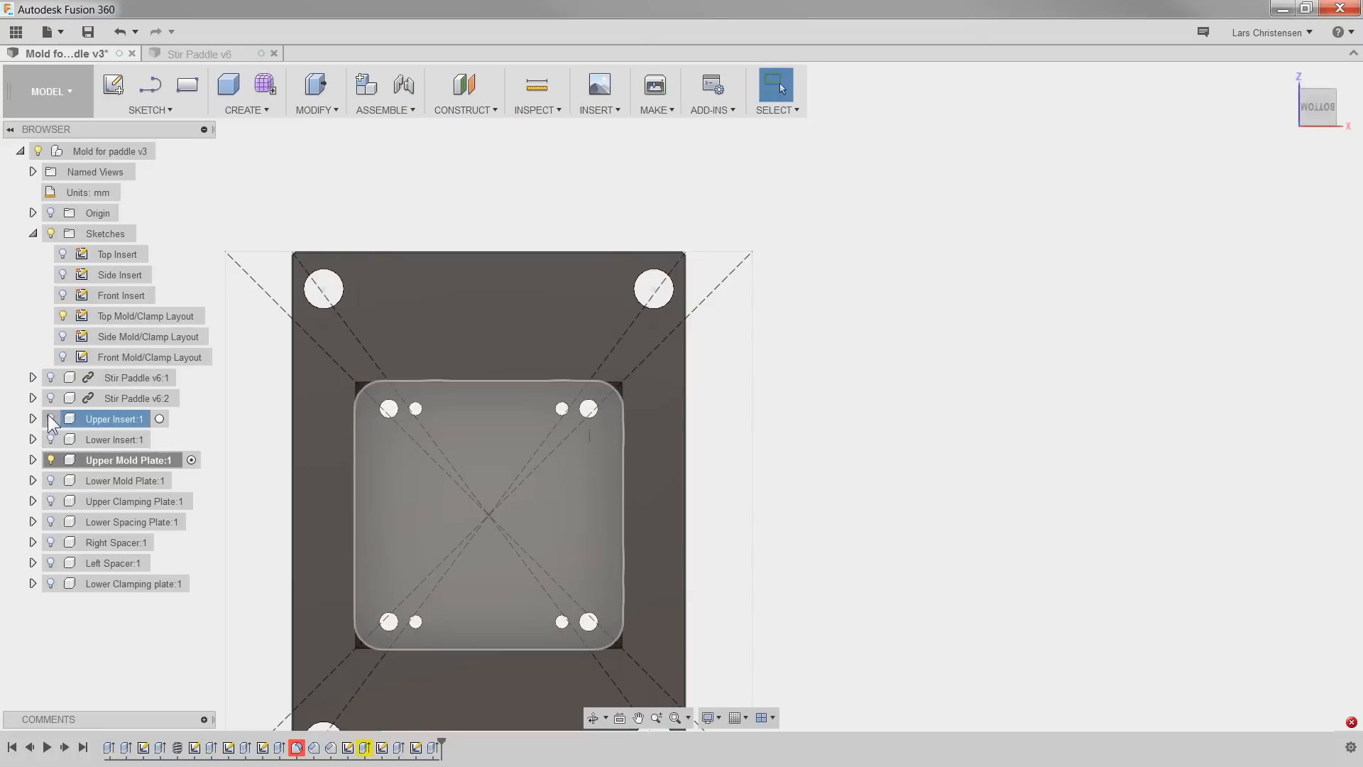
{"action": "left_click", "coordinate": [49, 417]}
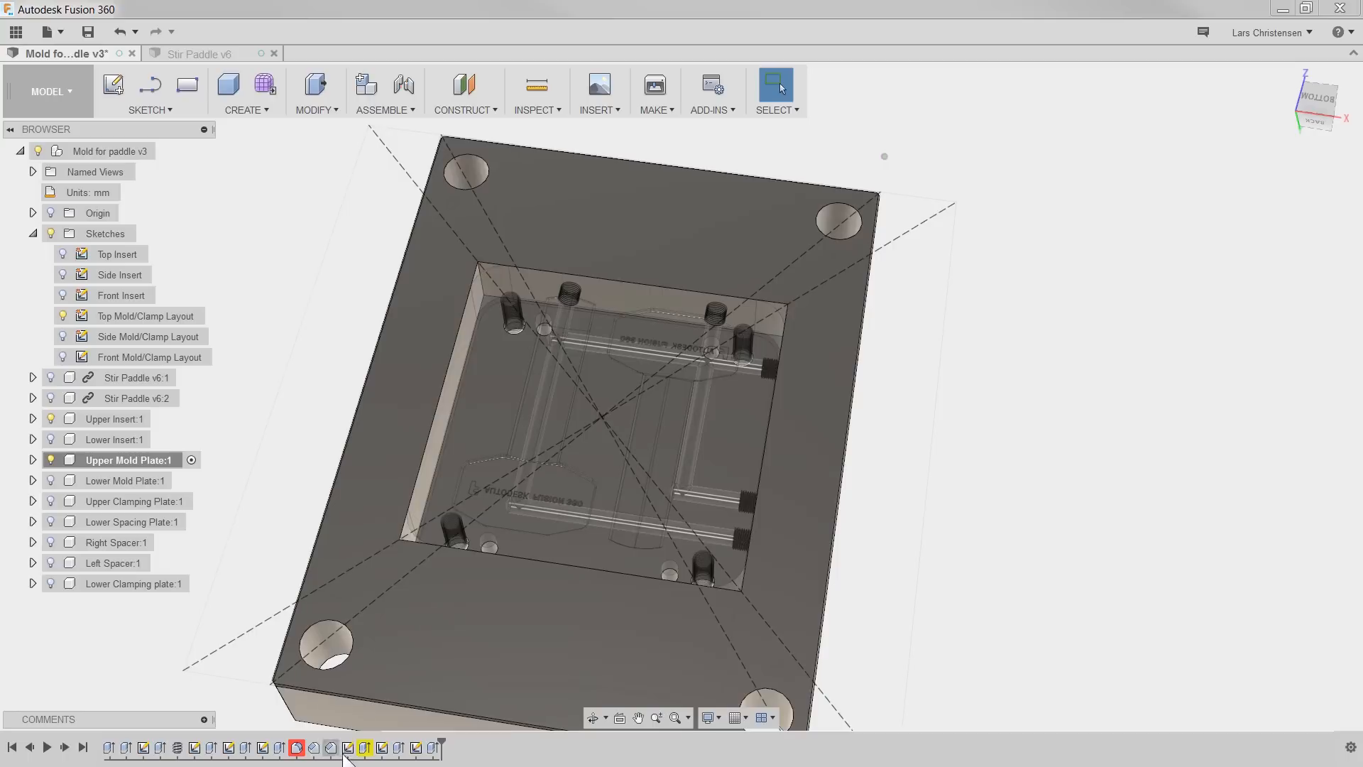
Step: Hide the Upper Insert and edit the insert pocket's Fillet1, reselecting the four vertical corner edges with a 10 mm radius
{"action": "right_click", "coordinate": [296, 747]}
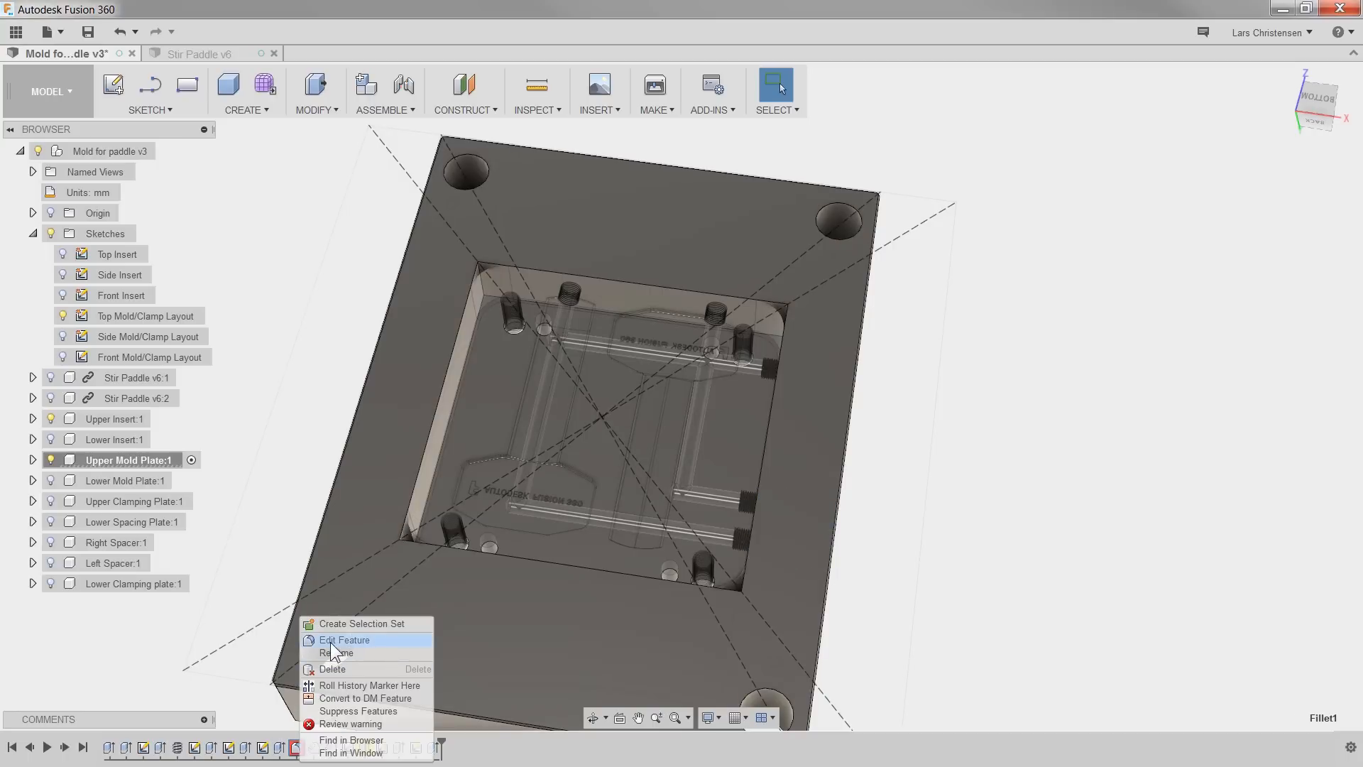
{"action": "left_click", "coordinate": [332, 640]}
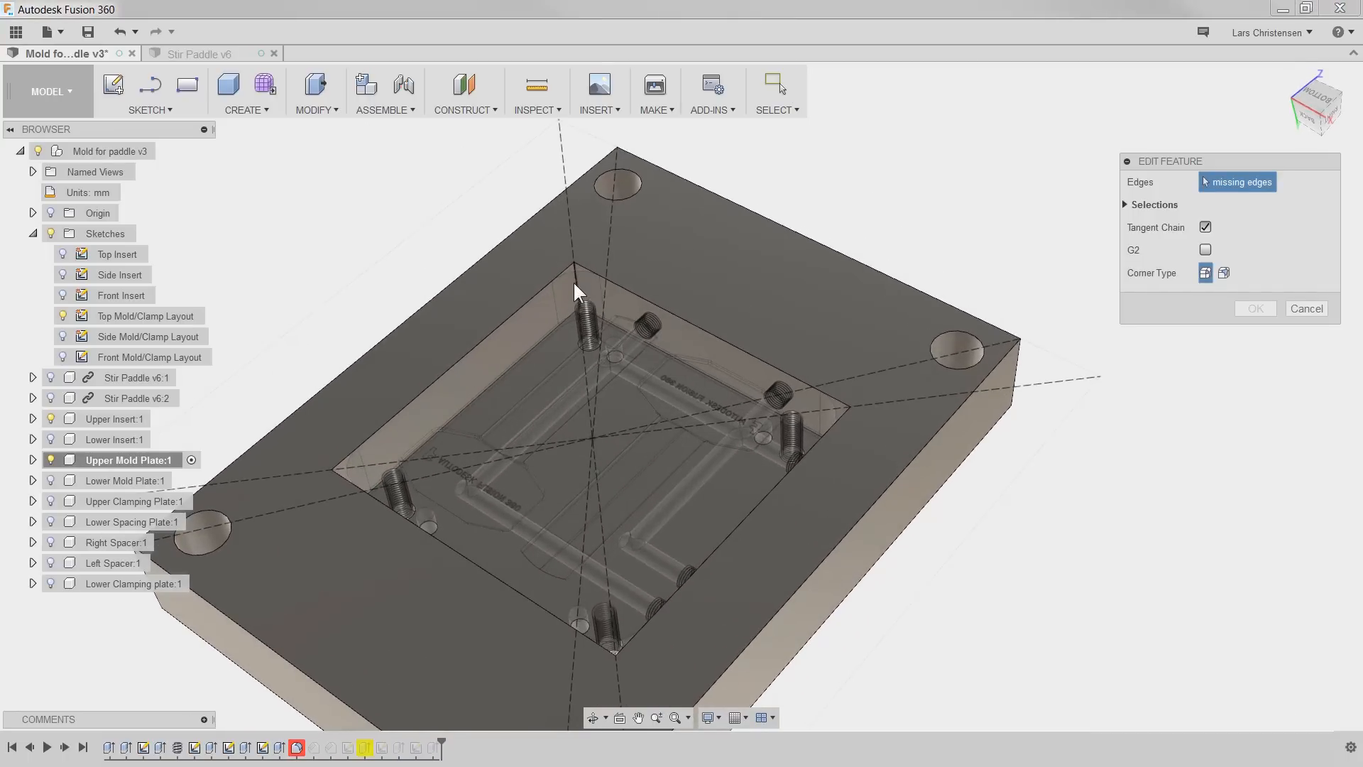
{"action": "left_click", "coordinate": [50, 419]}
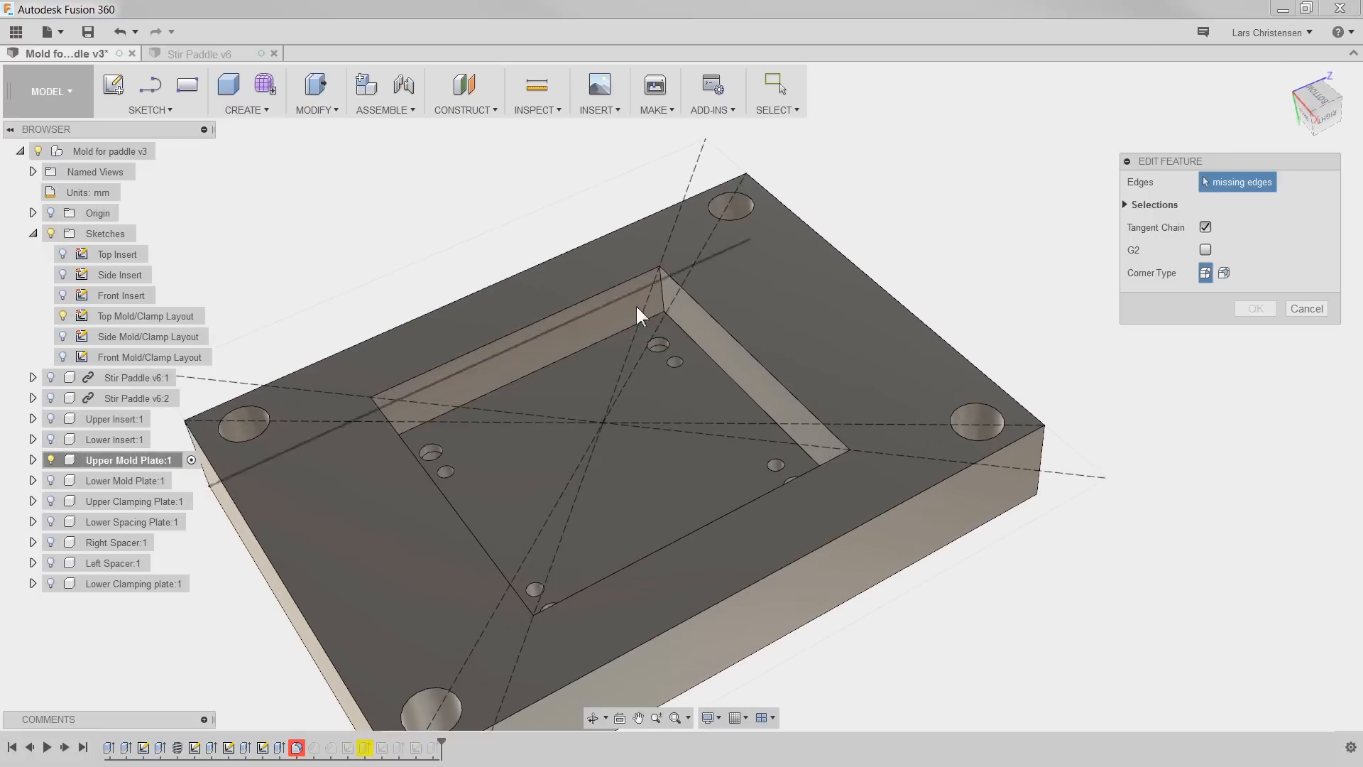
{"action": "left_click", "coordinate": [661, 297]}
{"action": "middle_click_drag", "start_coordinate": [387, 419], "coordinate": [812, 423], "text": "shift"}
{"action": "left_click", "coordinate": [472, 328]}
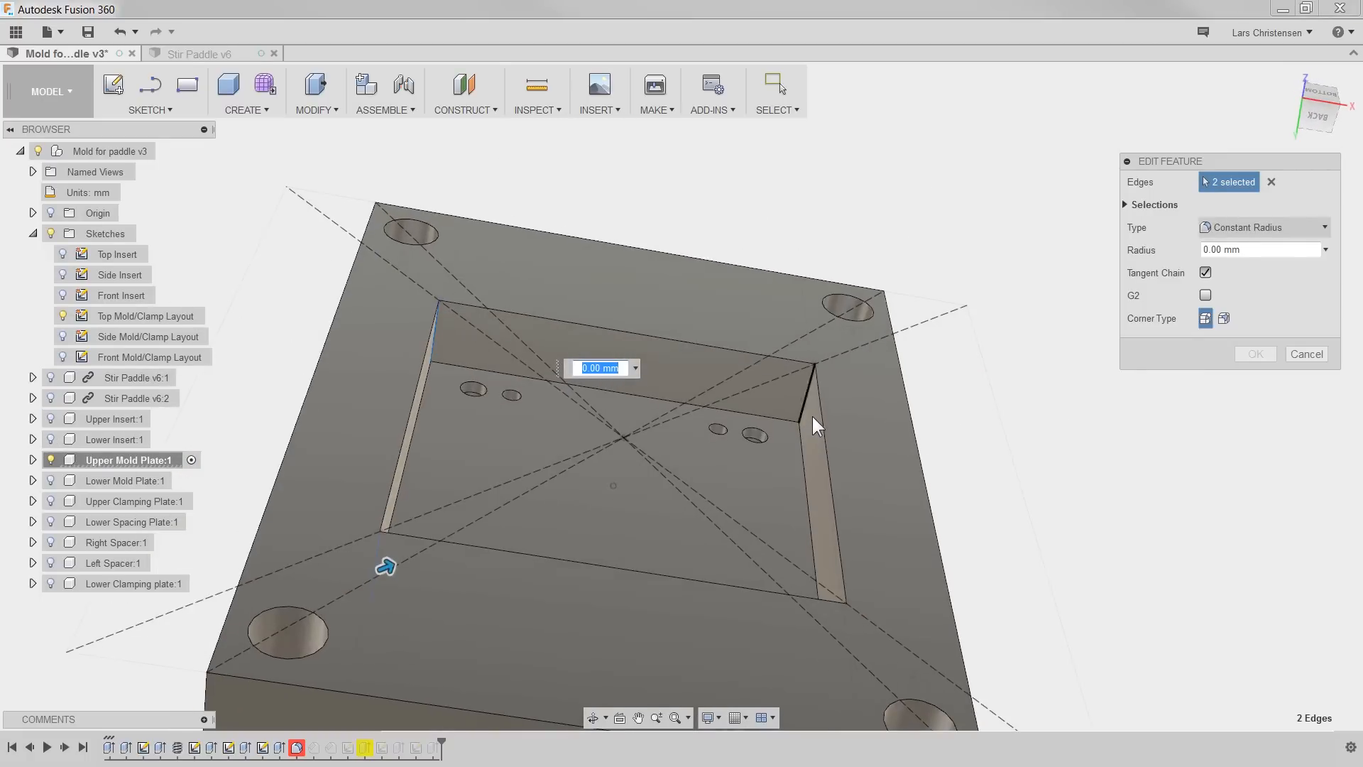
{"action": "left_click", "coordinate": [815, 390]}
{"action": "middle_click_drag", "start_coordinate": [884, 490], "coordinate": [743, 398], "text": "shift"}
{"action": "left_click", "coordinate": [739, 395]}
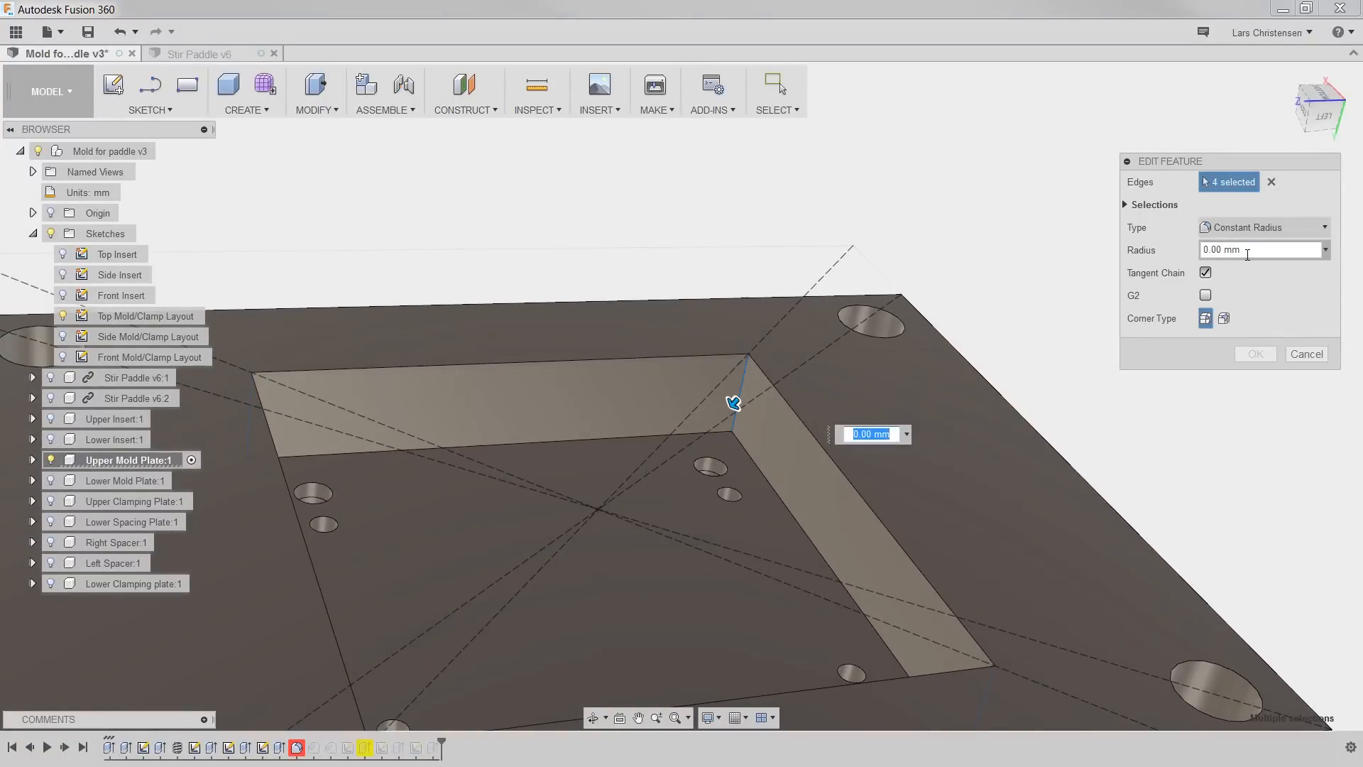
{"action": "left_click", "coordinate": [1247, 252]}
{"action": "type", "text": "10."}
{"action": "key", "text": "Return"}
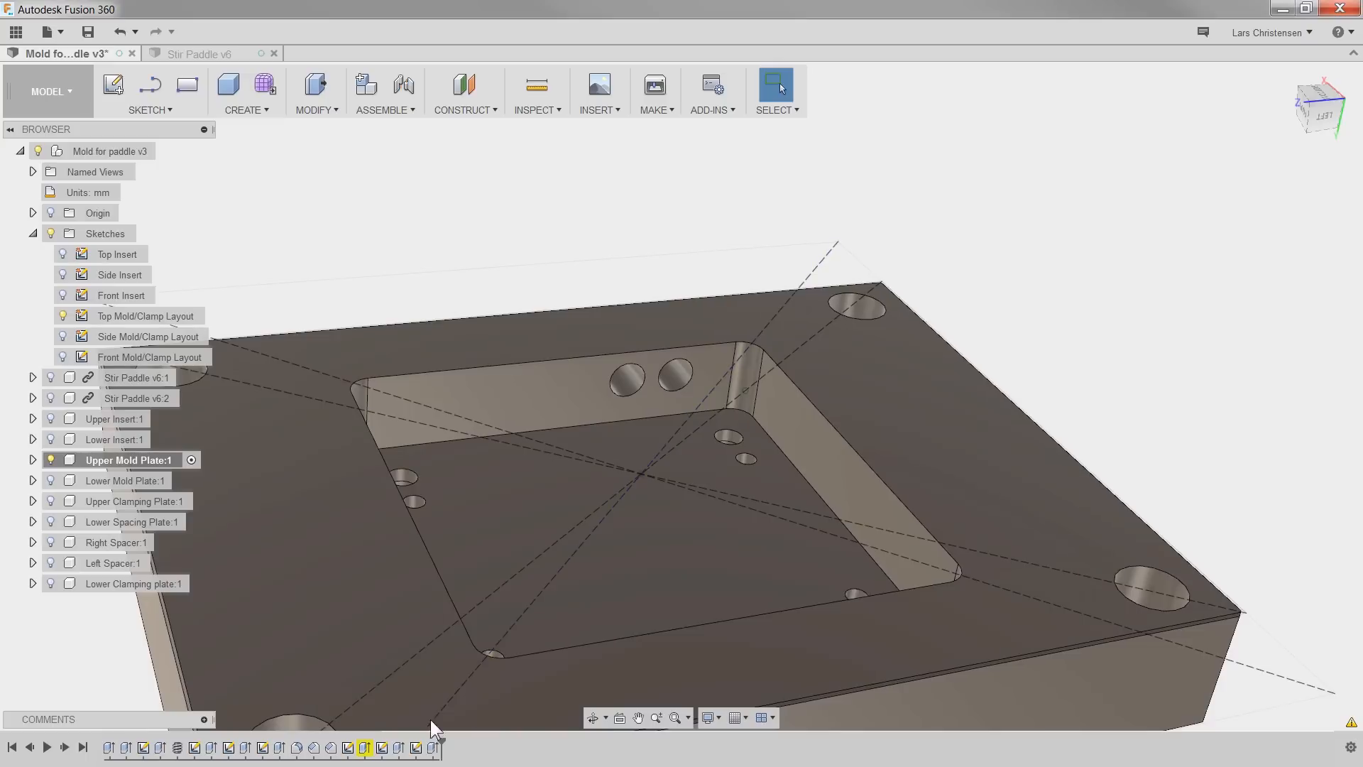
Step: Edit the extrude that cuts the side-wall holes in the Upper Mold Plate so it ends at the pocket's adjacent inner wall
{"action": "right_click", "coordinate": [363, 749]}
{"action": "left_click", "coordinate": [401, 627]}
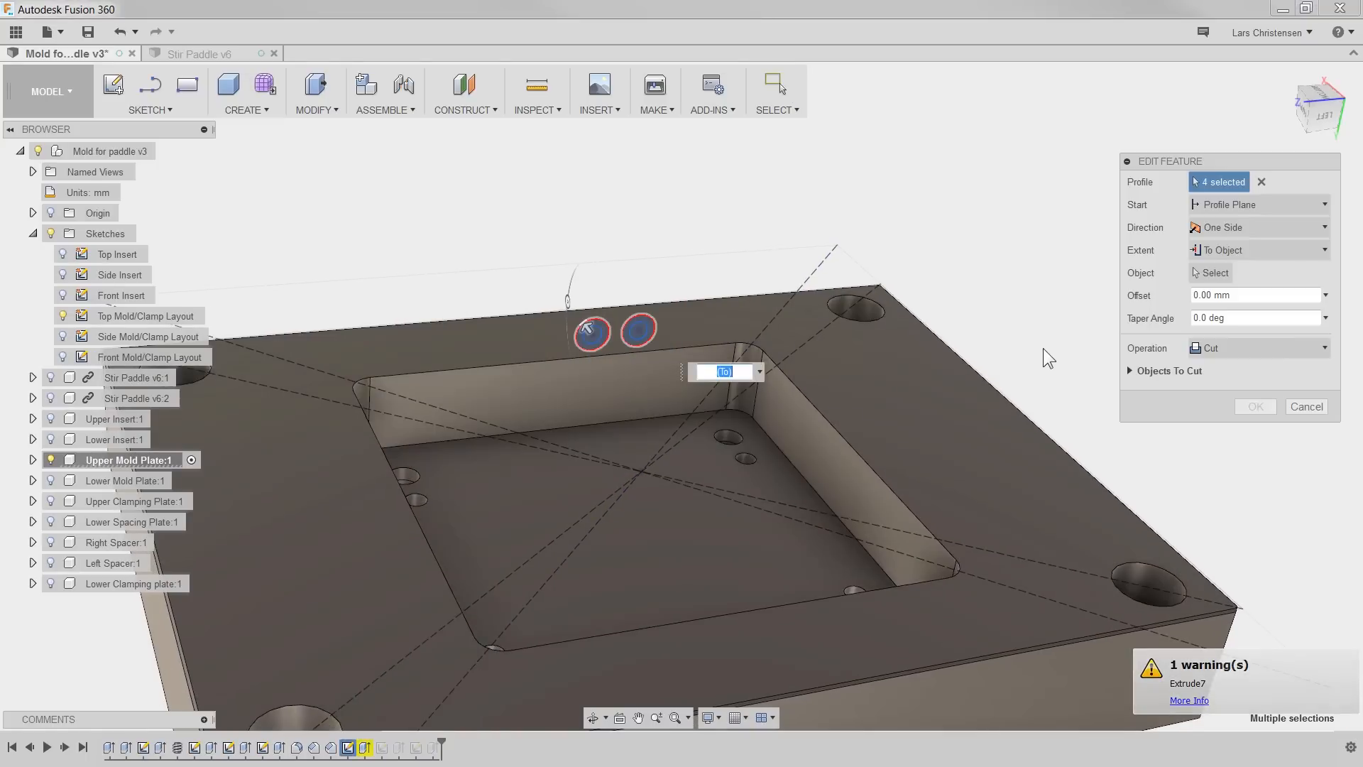
{"action": "left_click", "coordinate": [578, 402]}
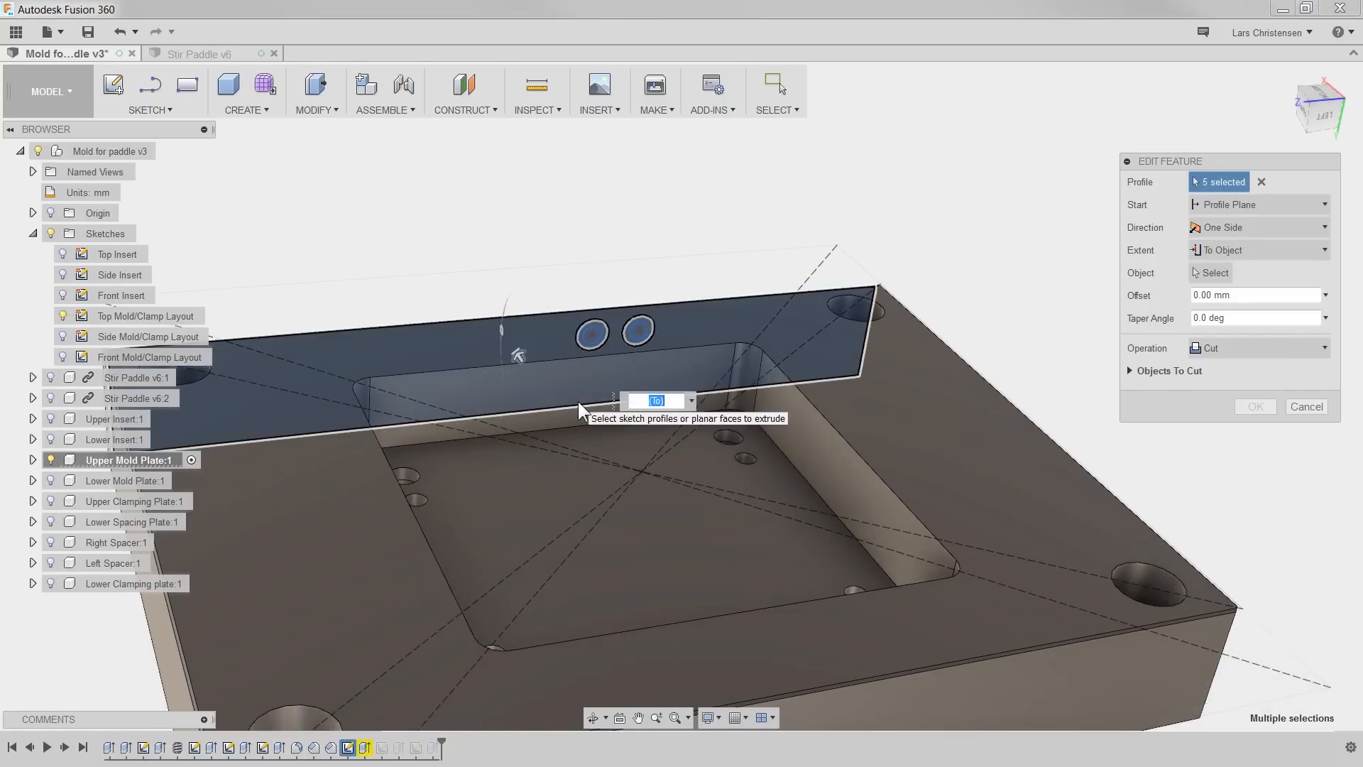
{"action": "left_click", "coordinate": [577, 433]}
{"action": "middle_click_drag", "start_coordinate": [1115, 334], "coordinate": [1278, 262], "text": "shift"}
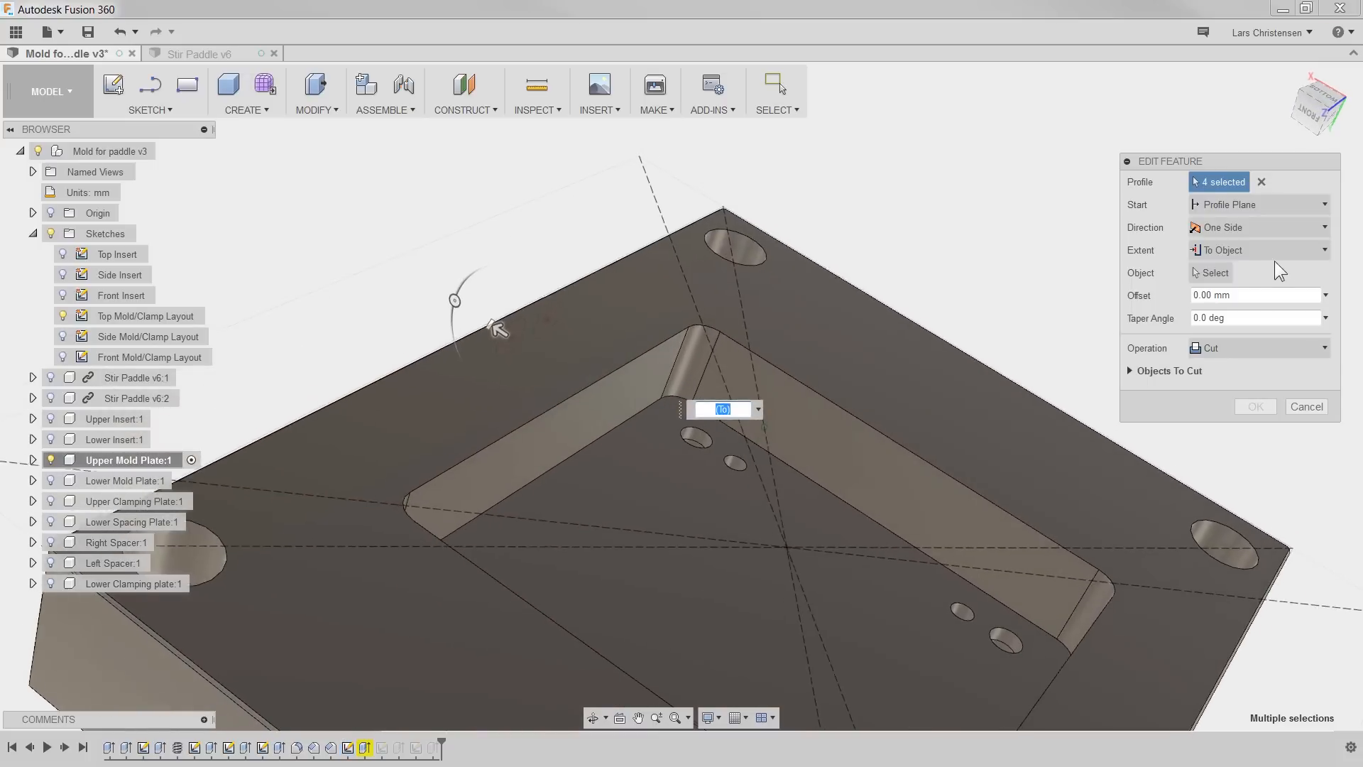
{"action": "left_click", "coordinate": [1271, 252]}
{"action": "left_click", "coordinate": [1226, 292]}
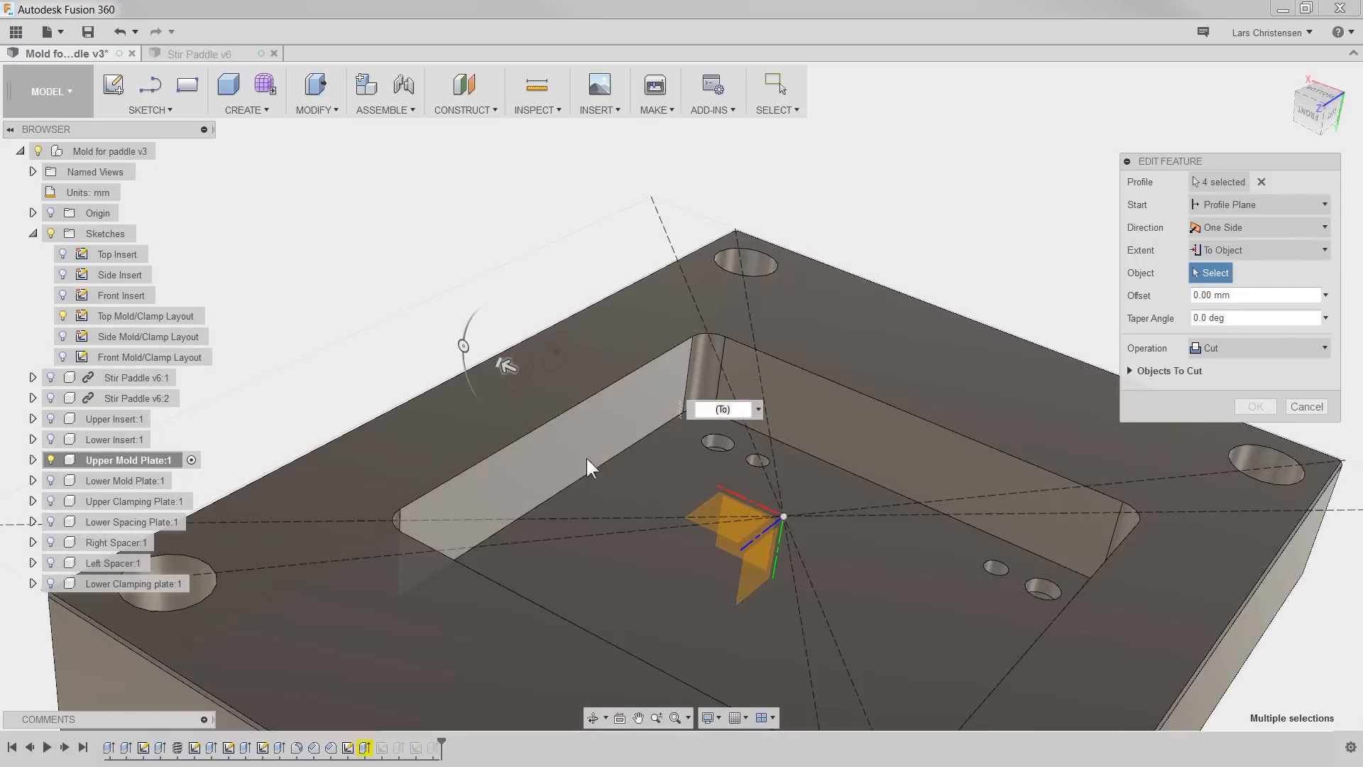
{"action": "left_click", "coordinate": [586, 458]}
{"action": "left_click", "coordinate": [1255, 428]}
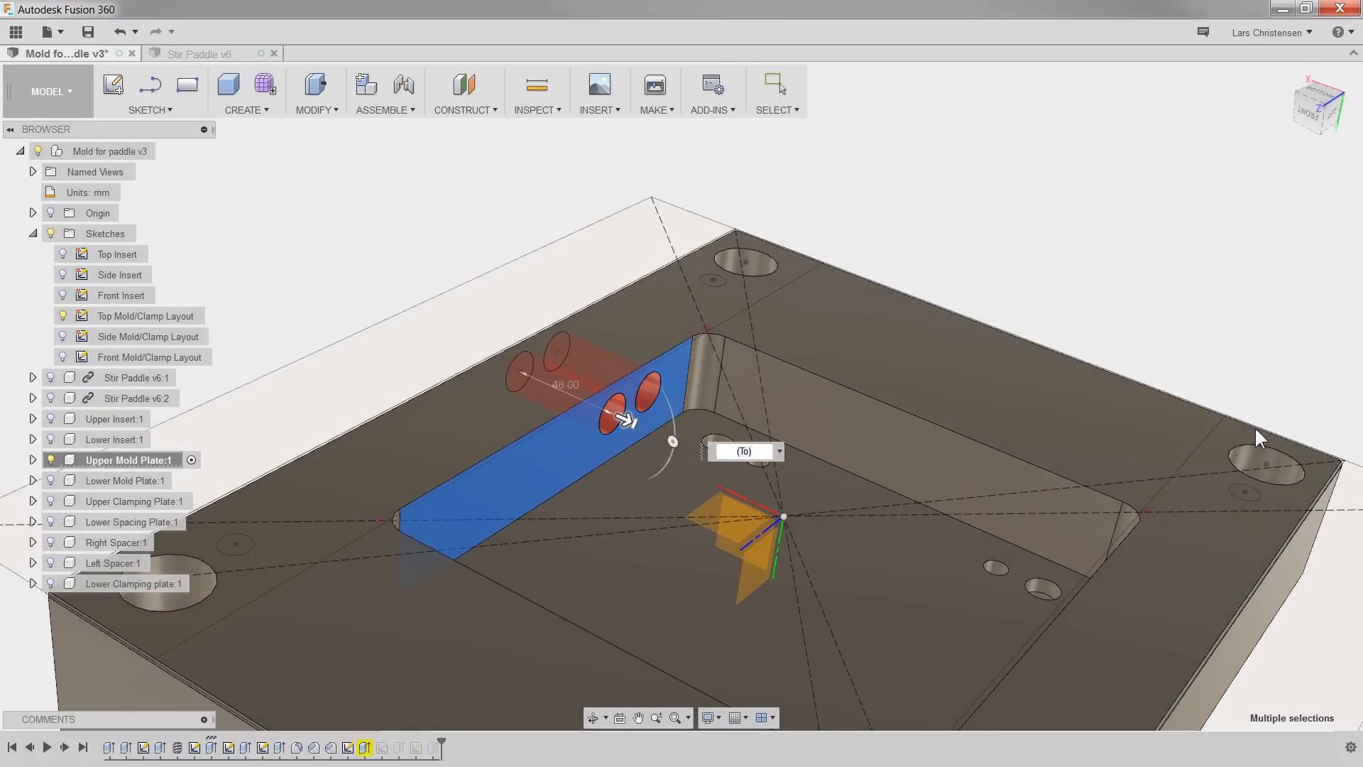
{"action": "middle_click_drag", "start_coordinate": [1148, 344], "coordinate": [1115, 356], "text": "shift"}
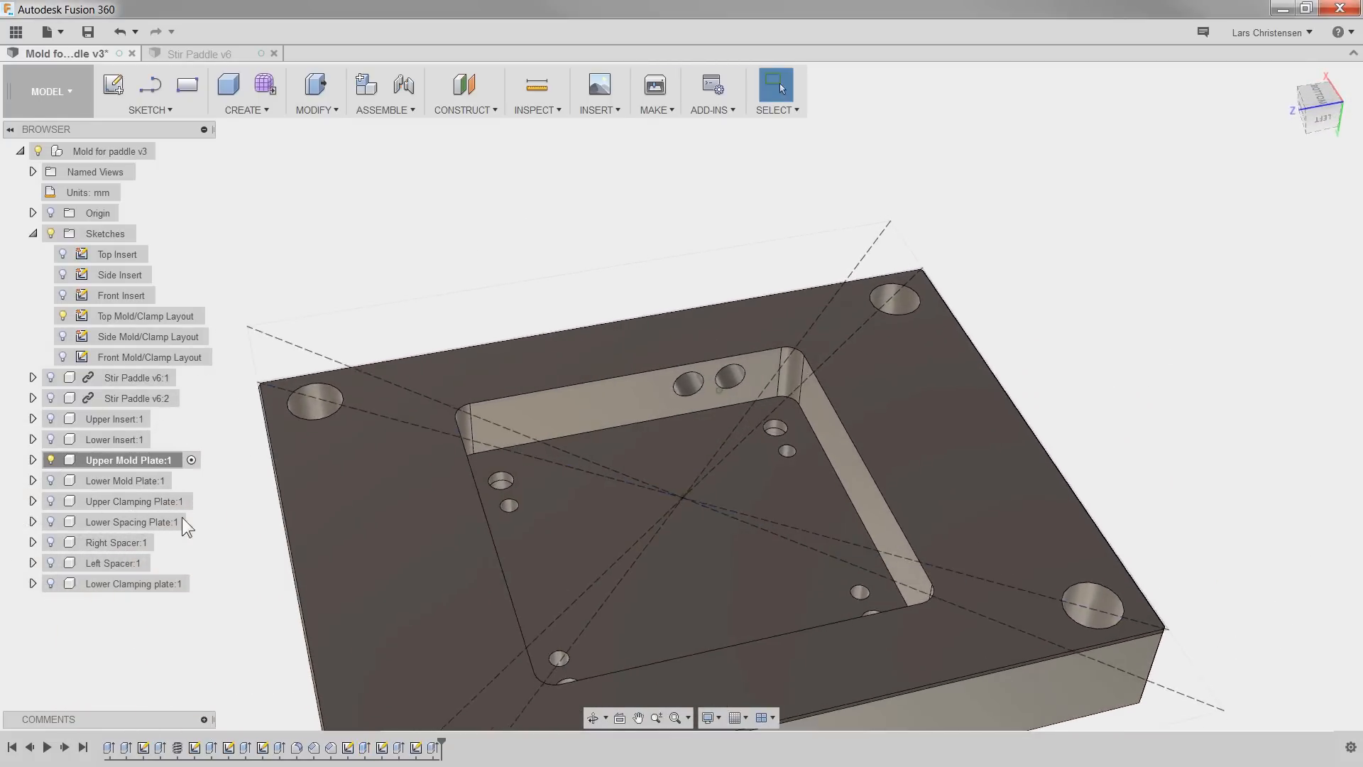
Step: Show the Upper Insert, activate the top-level assembly and hide the Top Mold/Clamp Layout sketch
{"action": "left_click", "coordinate": [50, 419]}
{"action": "left_click", "coordinate": [50, 419]}
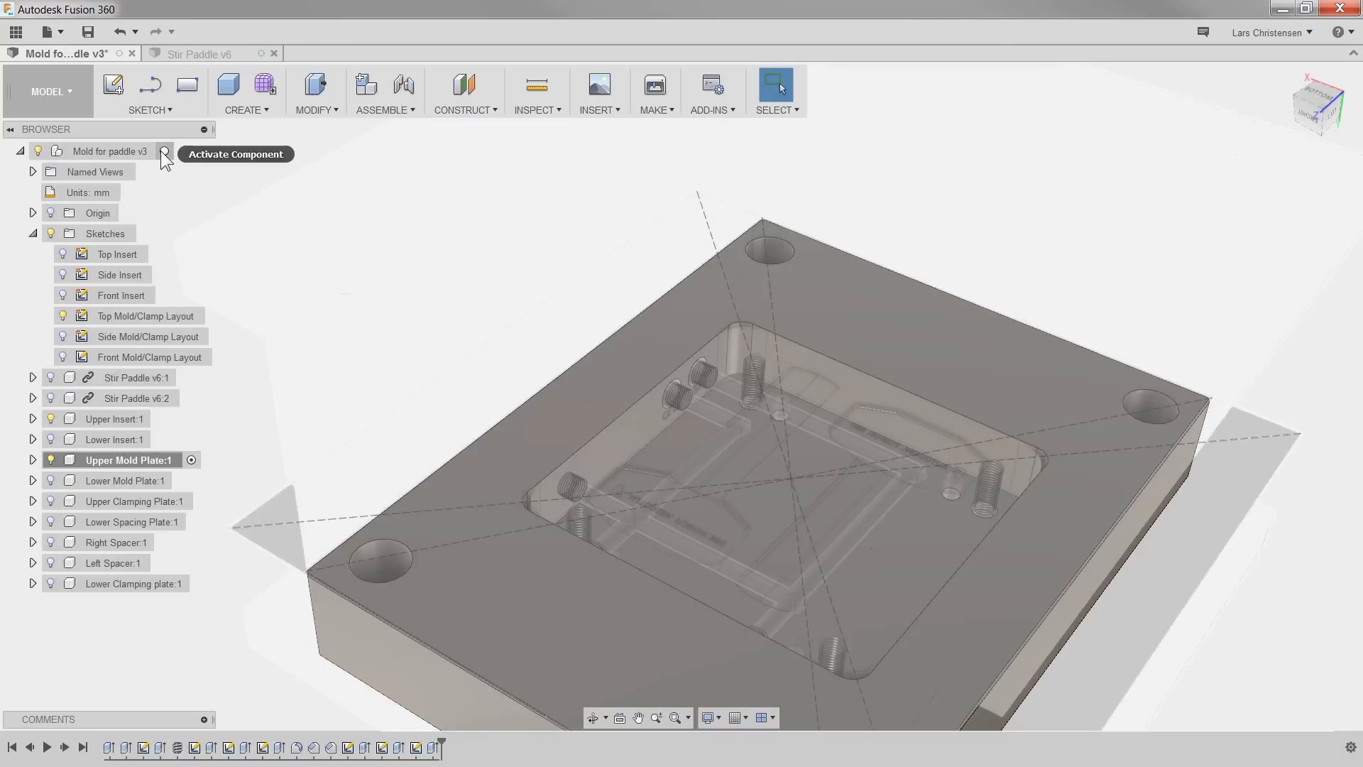
{"action": "left_click", "coordinate": [162, 151]}
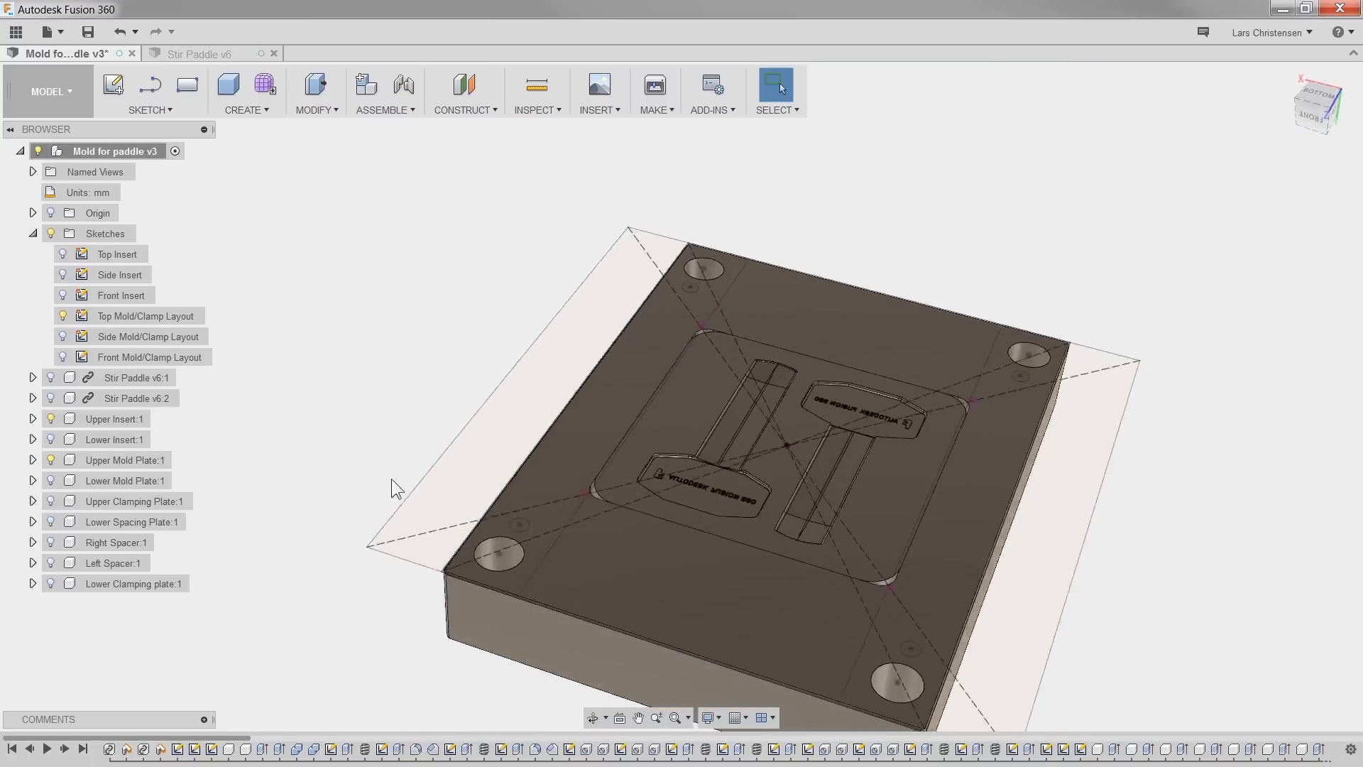
{"action": "middle_click_drag", "start_coordinate": [391, 478], "coordinate": [571, 581], "text": "shift"}
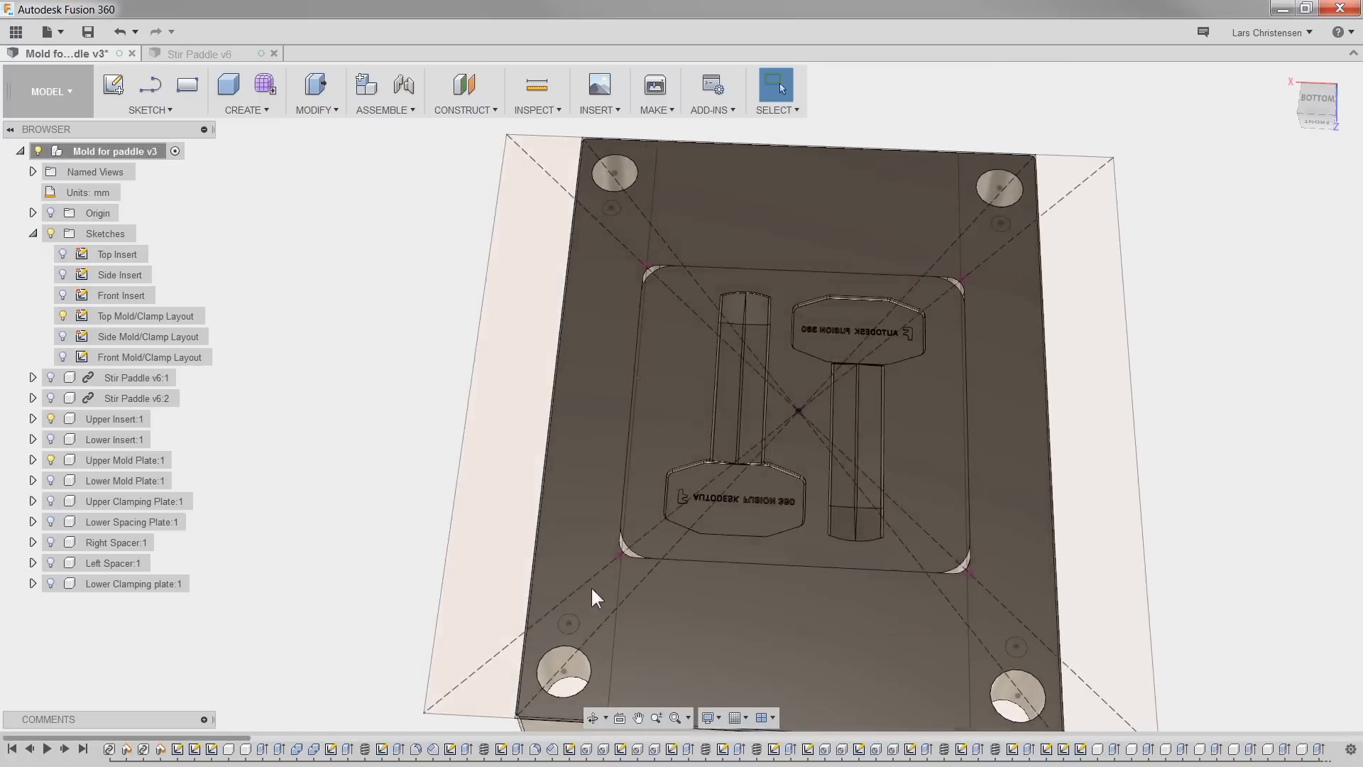
{"action": "scroll", "coordinate": [596, 587], "scroll_direction": "up", "scroll_amount": 3}
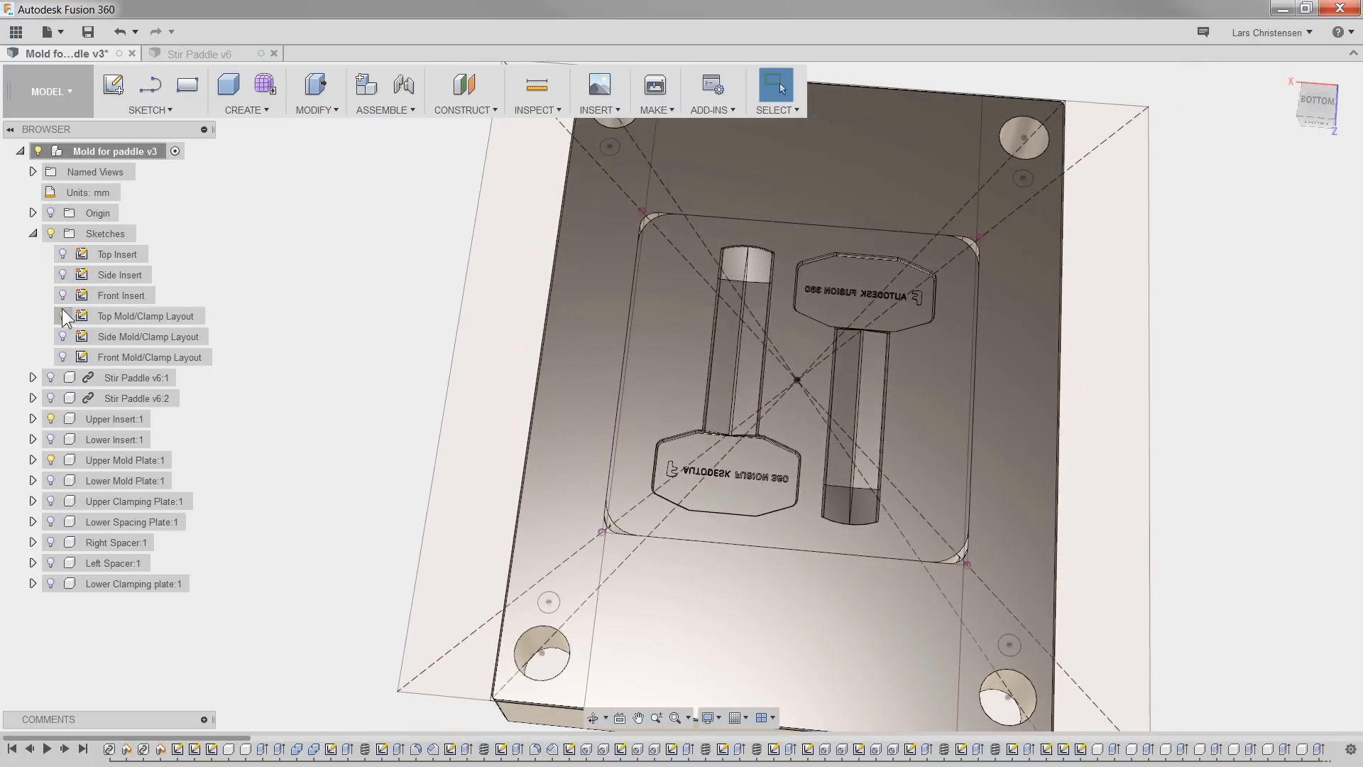
{"action": "left_click", "coordinate": [62, 316]}
{"action": "middle_click_drag", "start_coordinate": [710, 298], "coordinate": [330, 353], "text": "shift"}
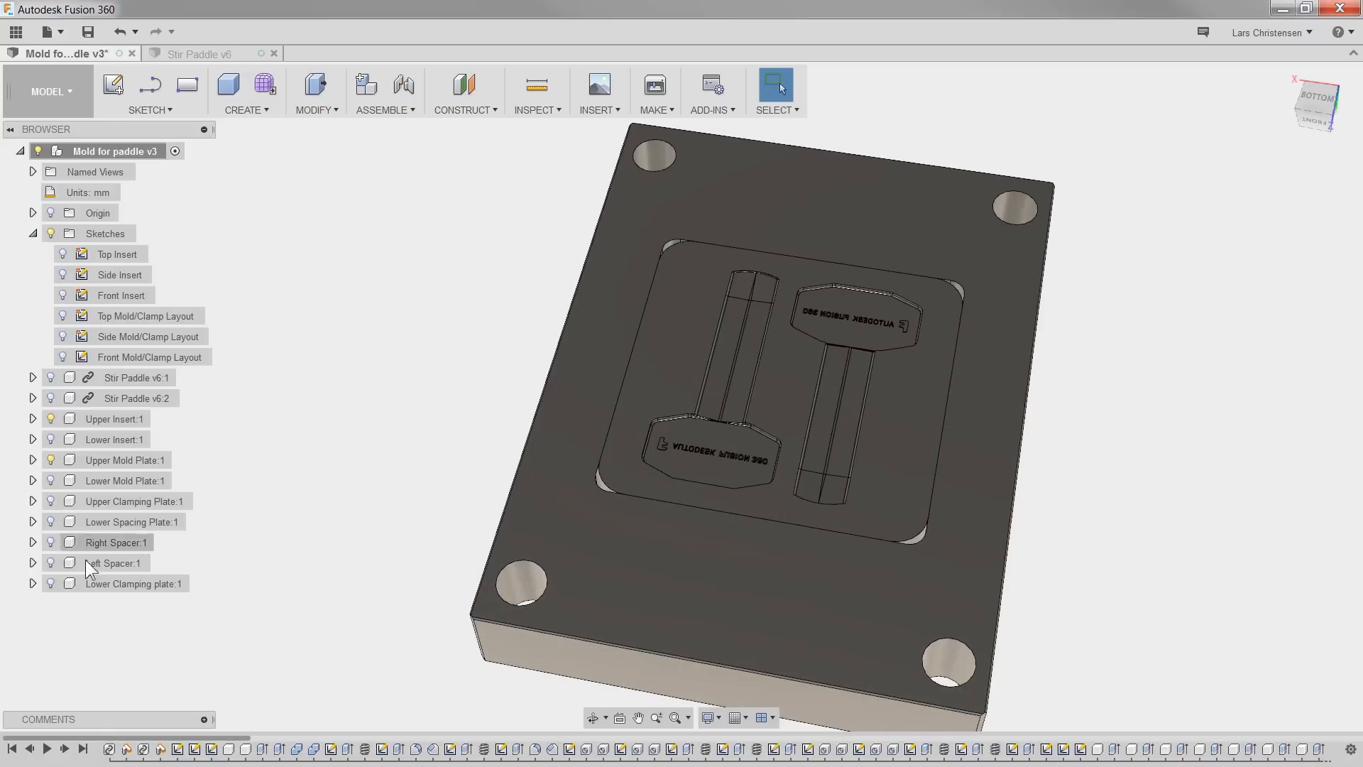
Step: Show the Lower Mold Plate and Lower Insert, first without and then together with the Upper Mold Plate and Upper Insert
{"action": "left_click", "coordinate": [51, 481]}
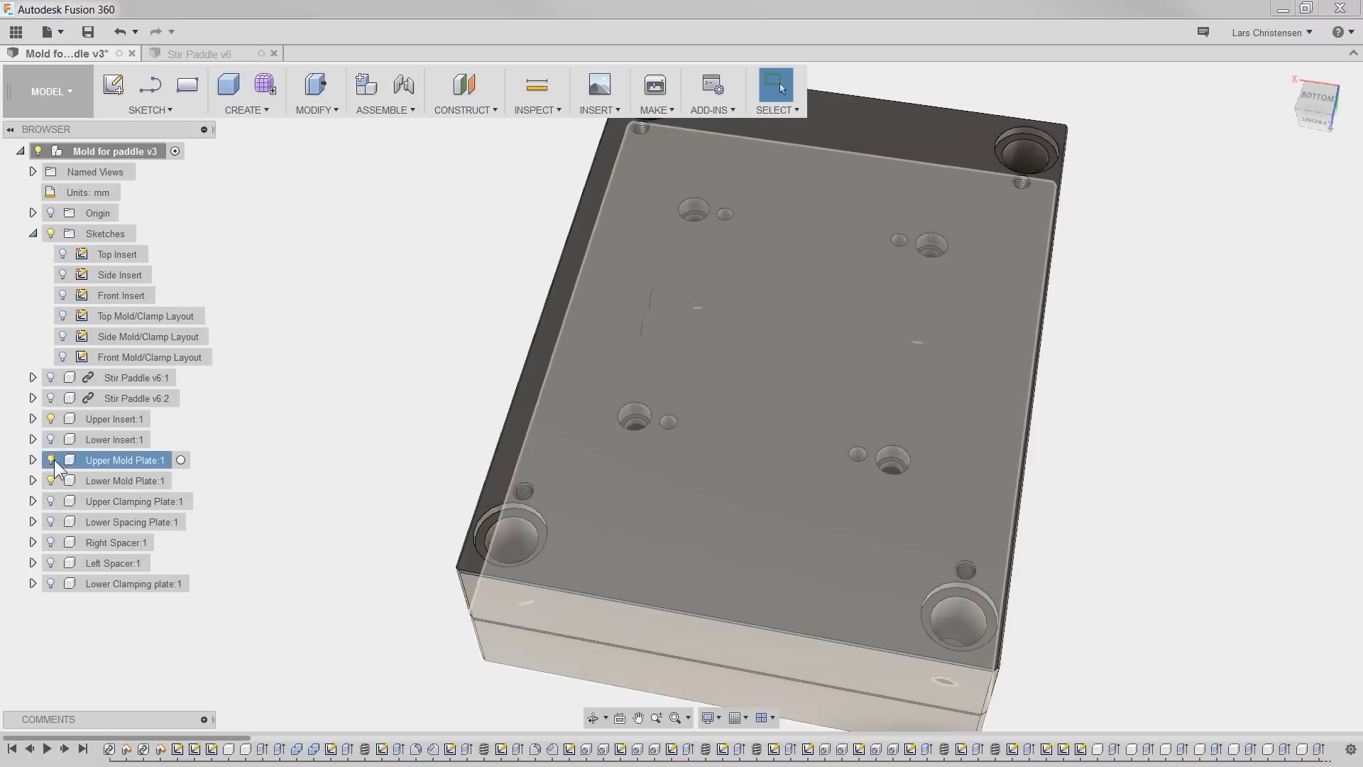
{"action": "left_click", "coordinate": [51, 460]}
{"action": "left_click", "coordinate": [50, 418]}
{"action": "left_click", "coordinate": [51, 439]}
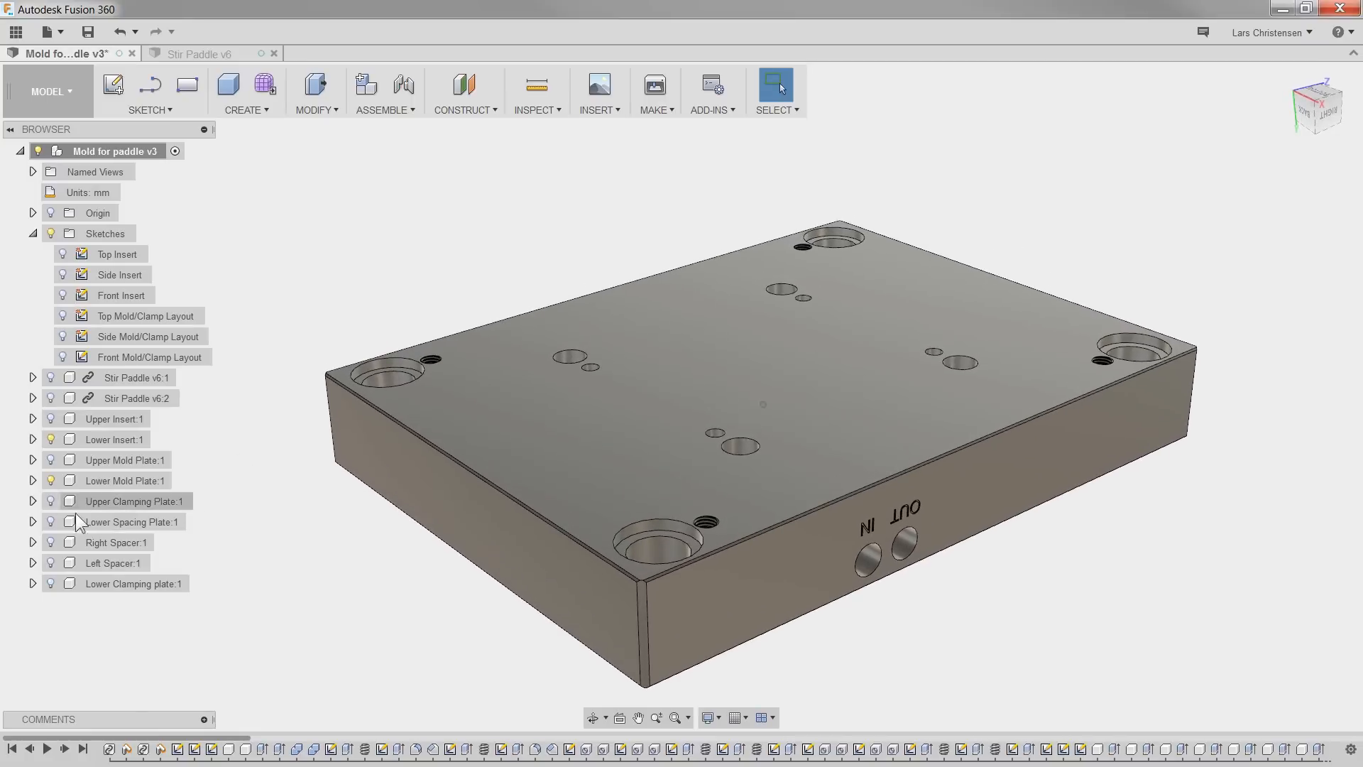
{"action": "left_click", "coordinate": [50, 460]}
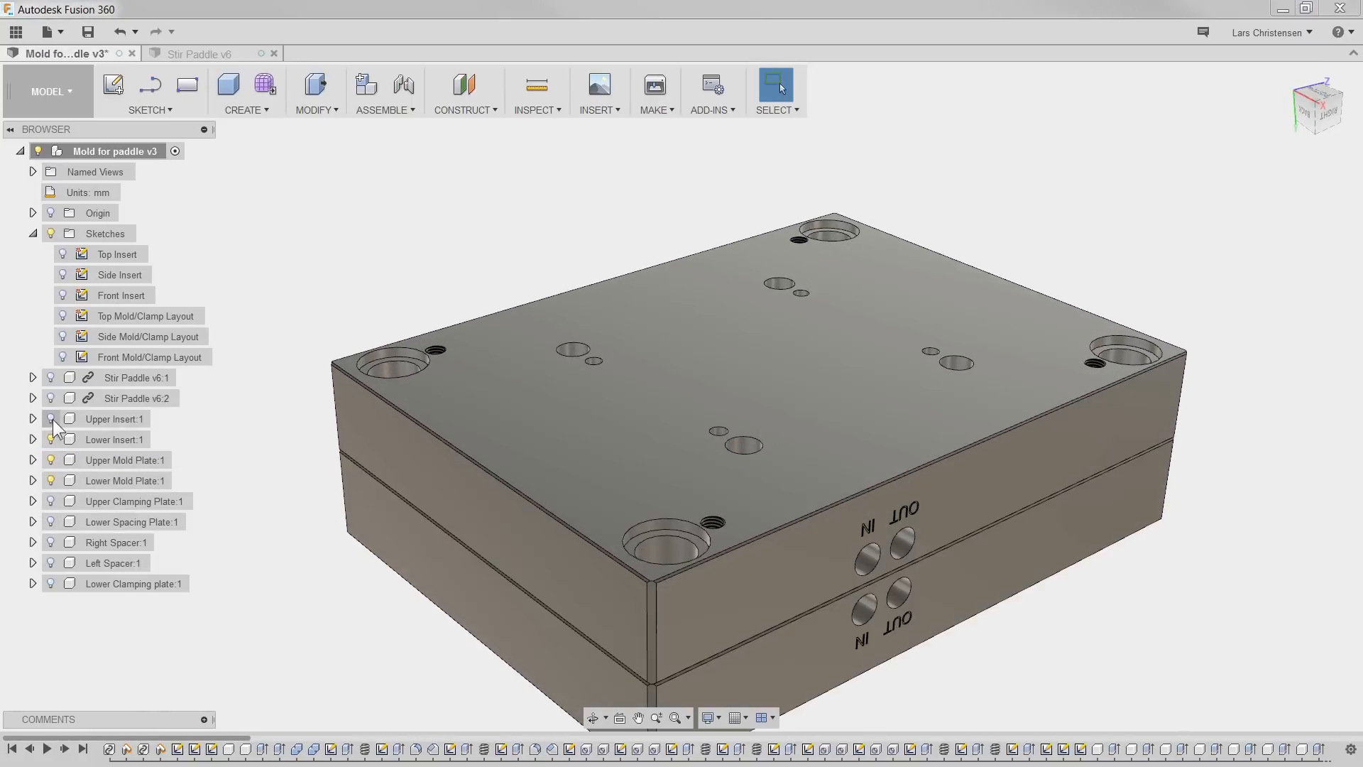
{"action": "left_click", "coordinate": [51, 419]}
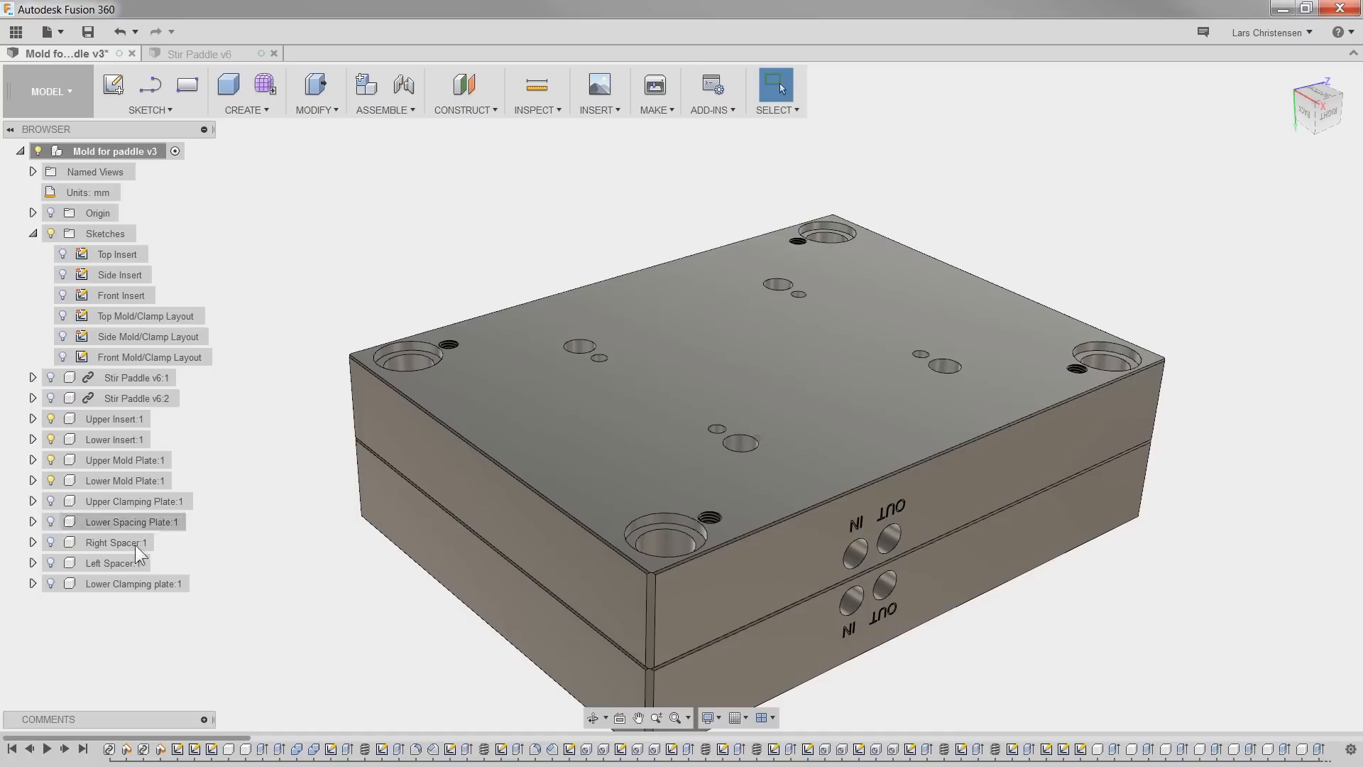
Step: Show and activate the Upper Clamping Plate, and roll its history marker to the end of the timeline
{"action": "left_click", "coordinate": [51, 502]}
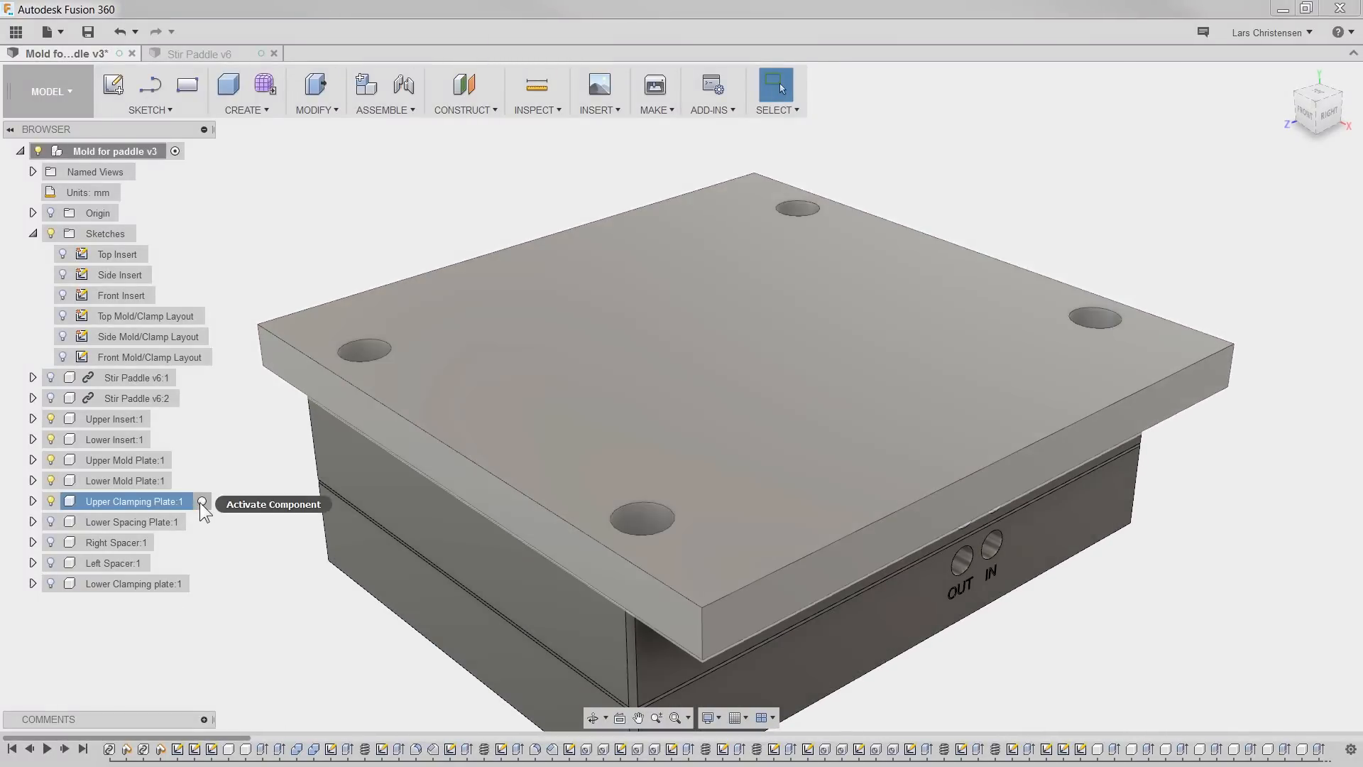
{"action": "left_click", "coordinate": [202, 502]}
{"action": "left_click", "coordinate": [203, 501]}
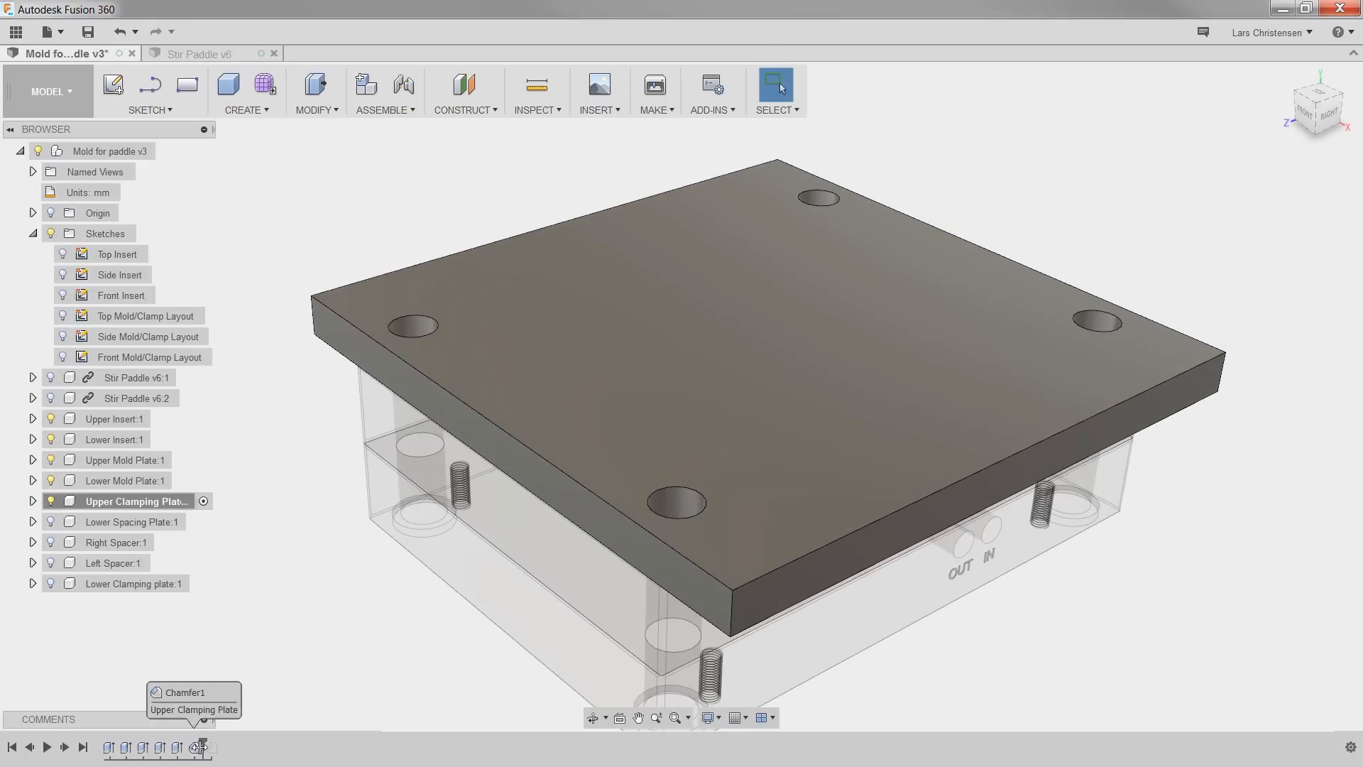
{"action": "left_click_drag", "start_coordinate": [186, 746], "coordinate": [220, 747]}
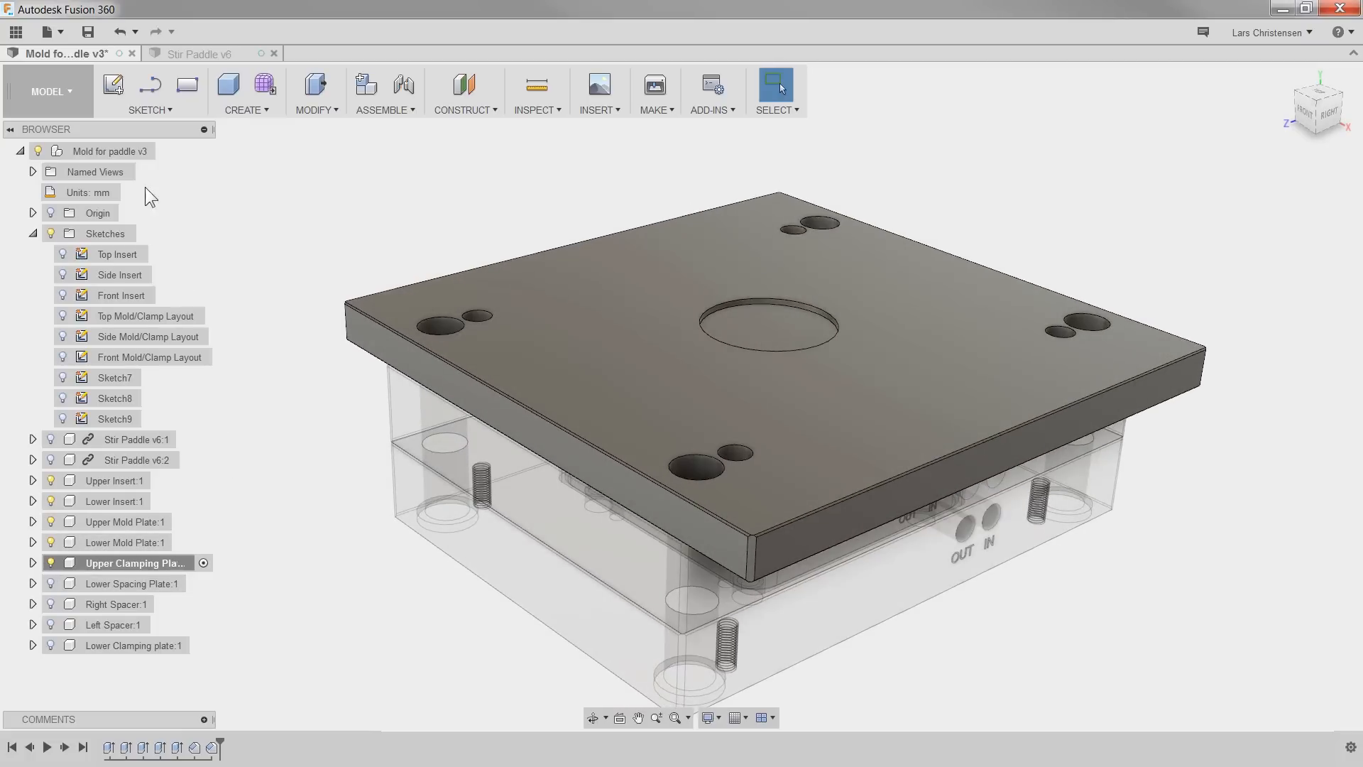
Step: Activate the top-level assembly again and show the Lower Spacing Plate
{"action": "left_click", "coordinate": [164, 151]}
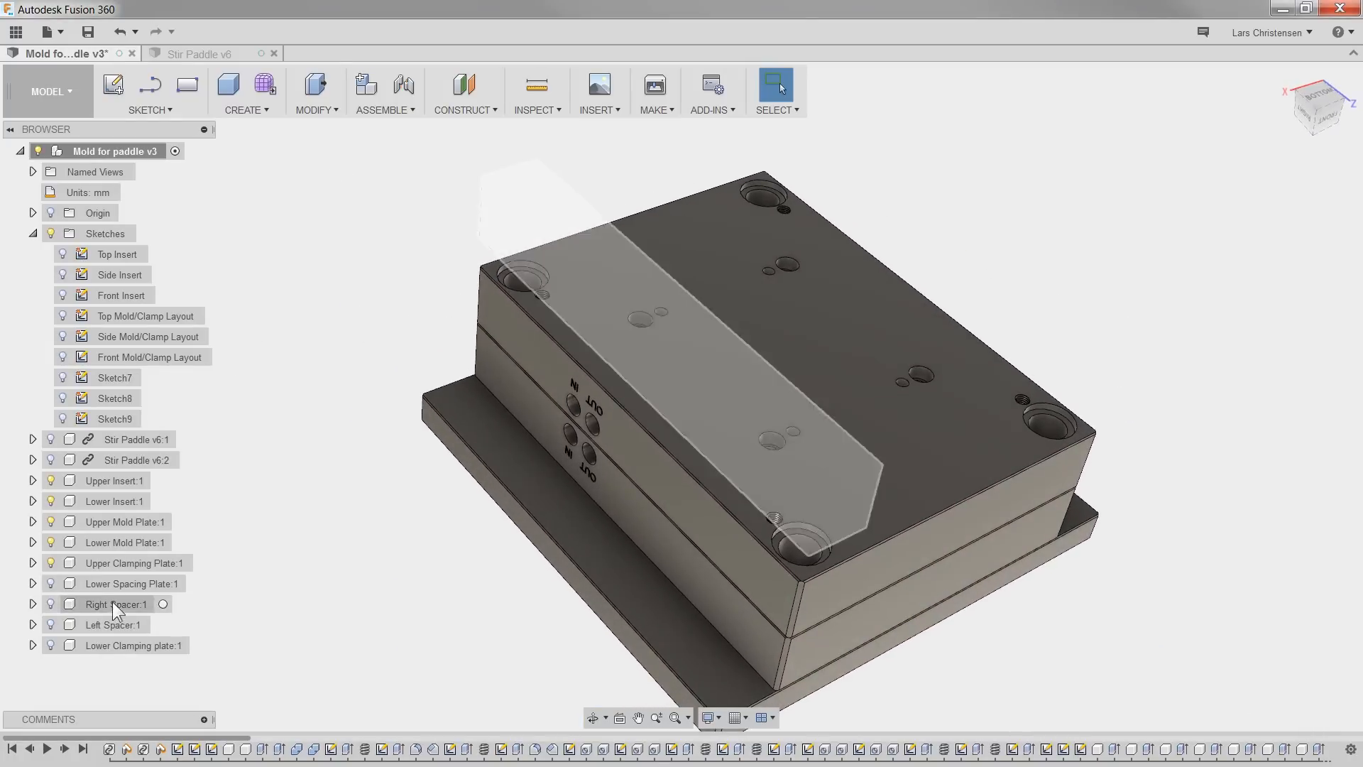
{"action": "left_click", "coordinate": [117, 583]}
{"action": "left_click", "coordinate": [51, 583]}
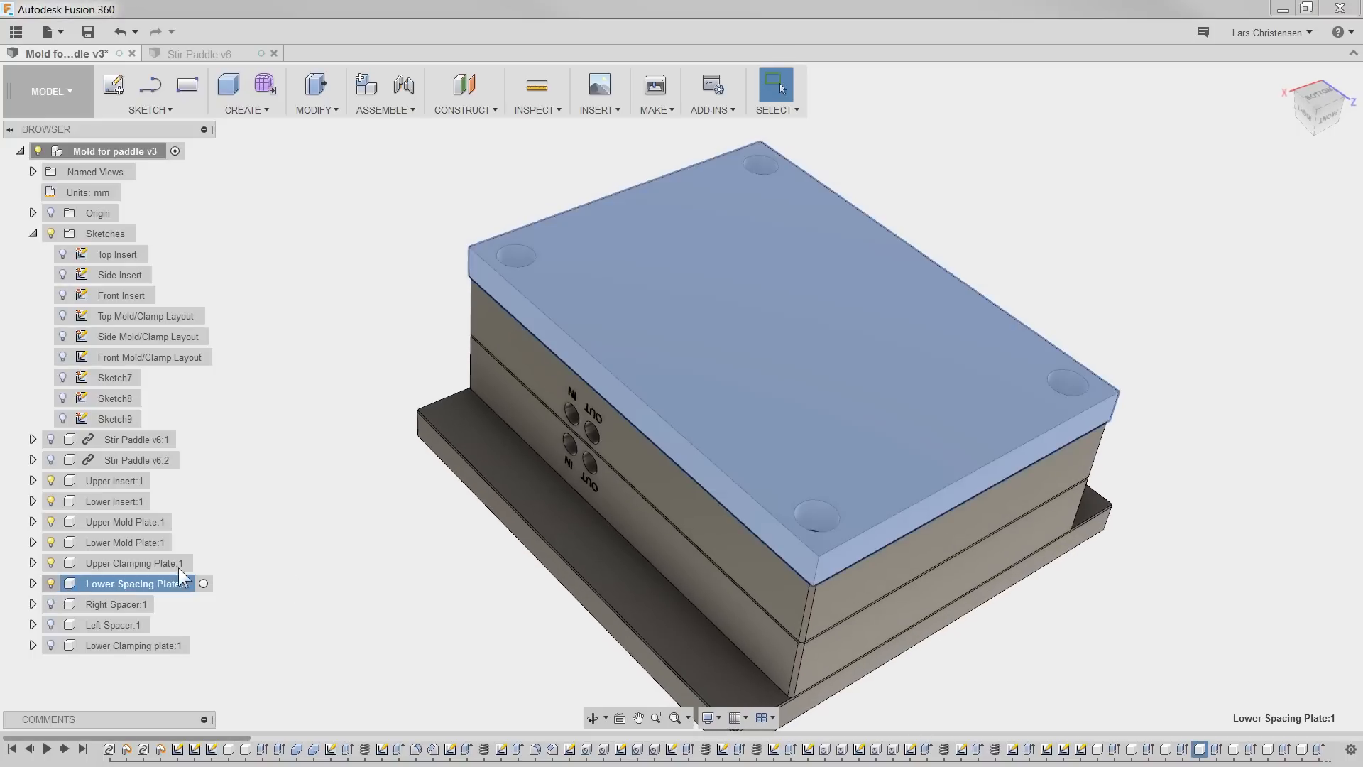
{"action": "left_click", "coordinate": [278, 546]}
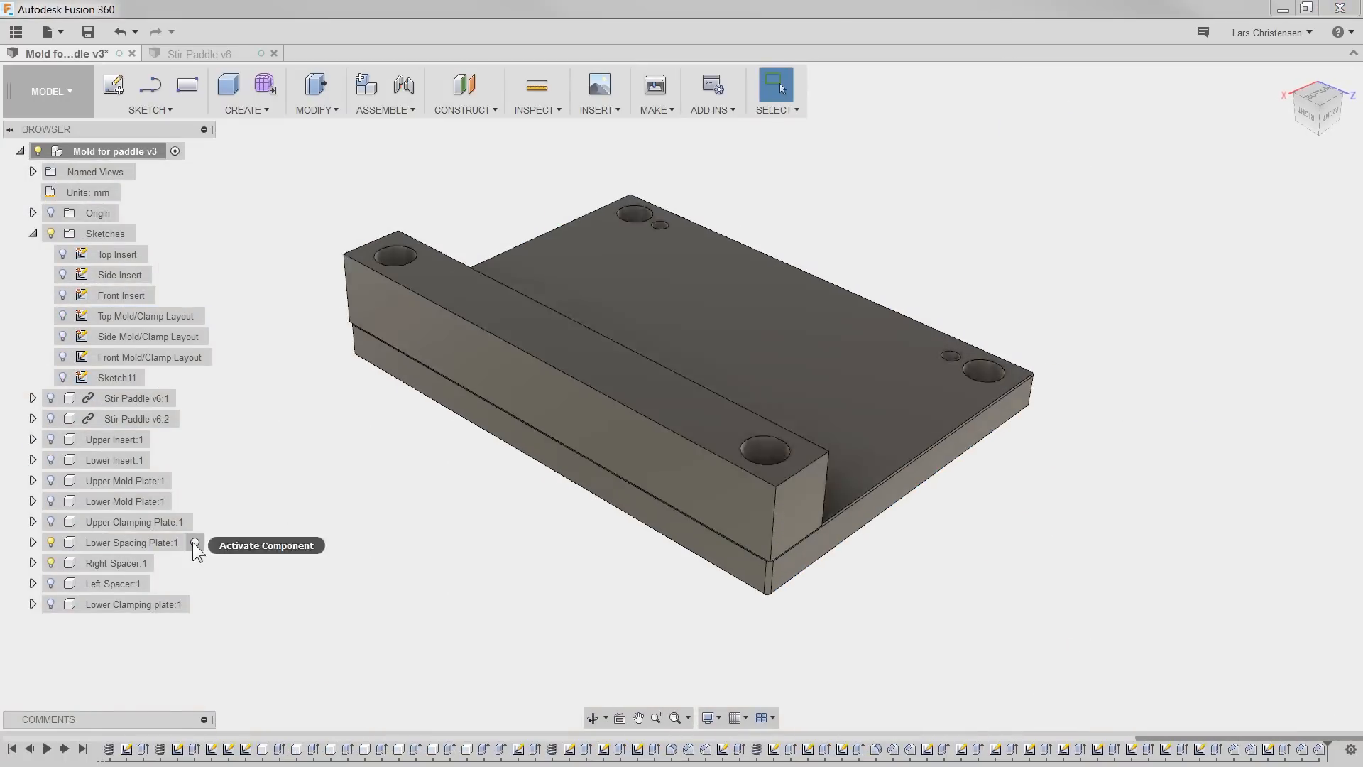
Step: Activate the Lower Spacing Plate and delete the hole sketch on its upper face
{"action": "left_click", "coordinate": [195, 543]}
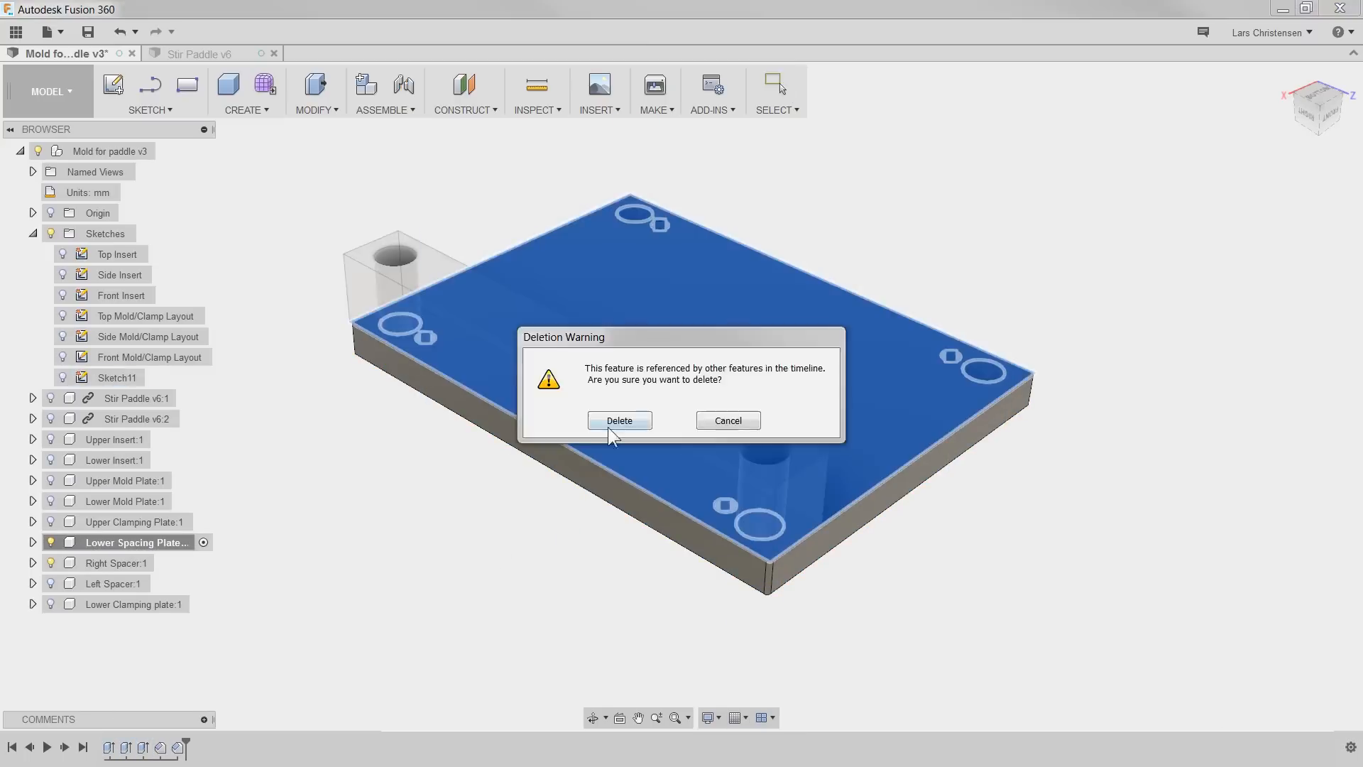
{"action": "left_click", "coordinate": [619, 421]}
Step: Hide the Lower Spacing Plate, create a sketch on the Right Spacer's upper face and start a Press Pull on a hole profile there
{"action": "right_click", "coordinate": [541, 334]}
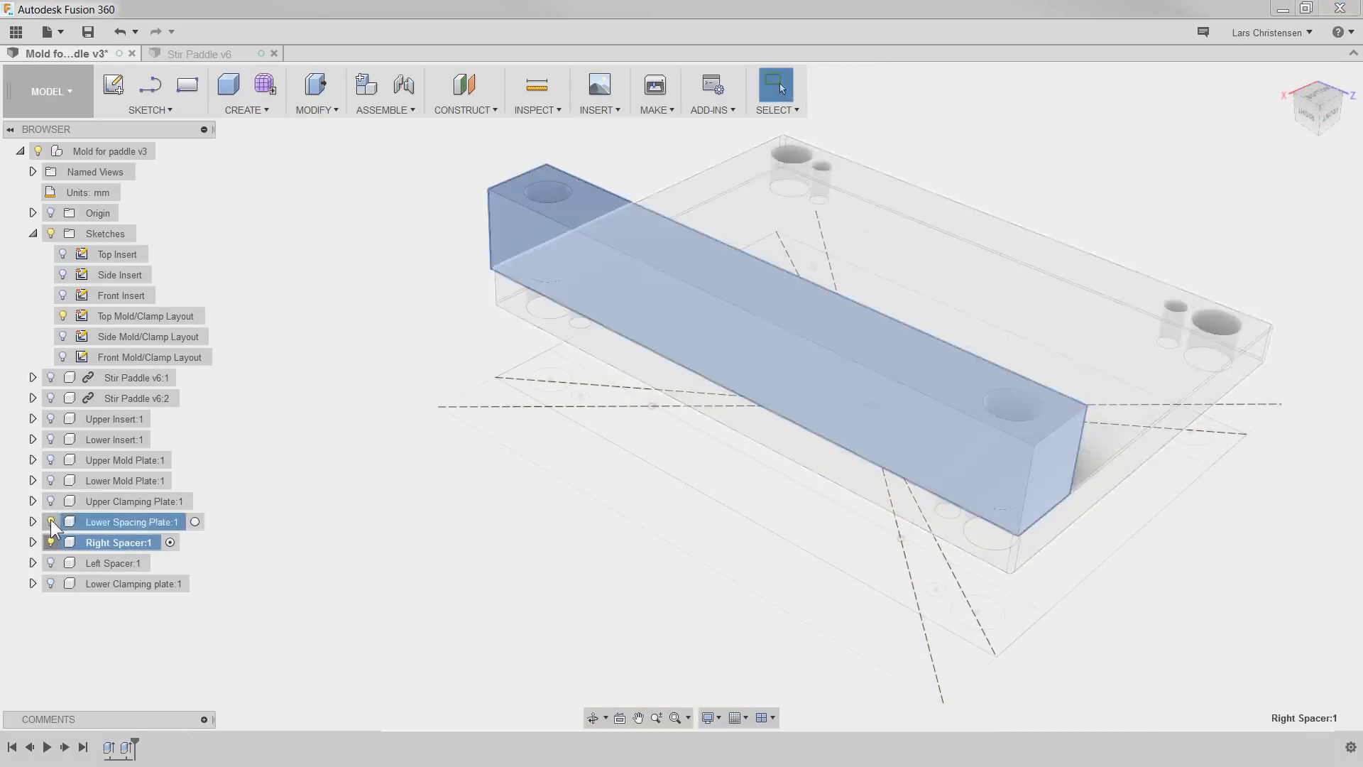
{"action": "left_click", "coordinate": [50, 521]}
{"action": "right_click", "coordinate": [713, 281]}
{"action": "left_click", "coordinate": [692, 357]}
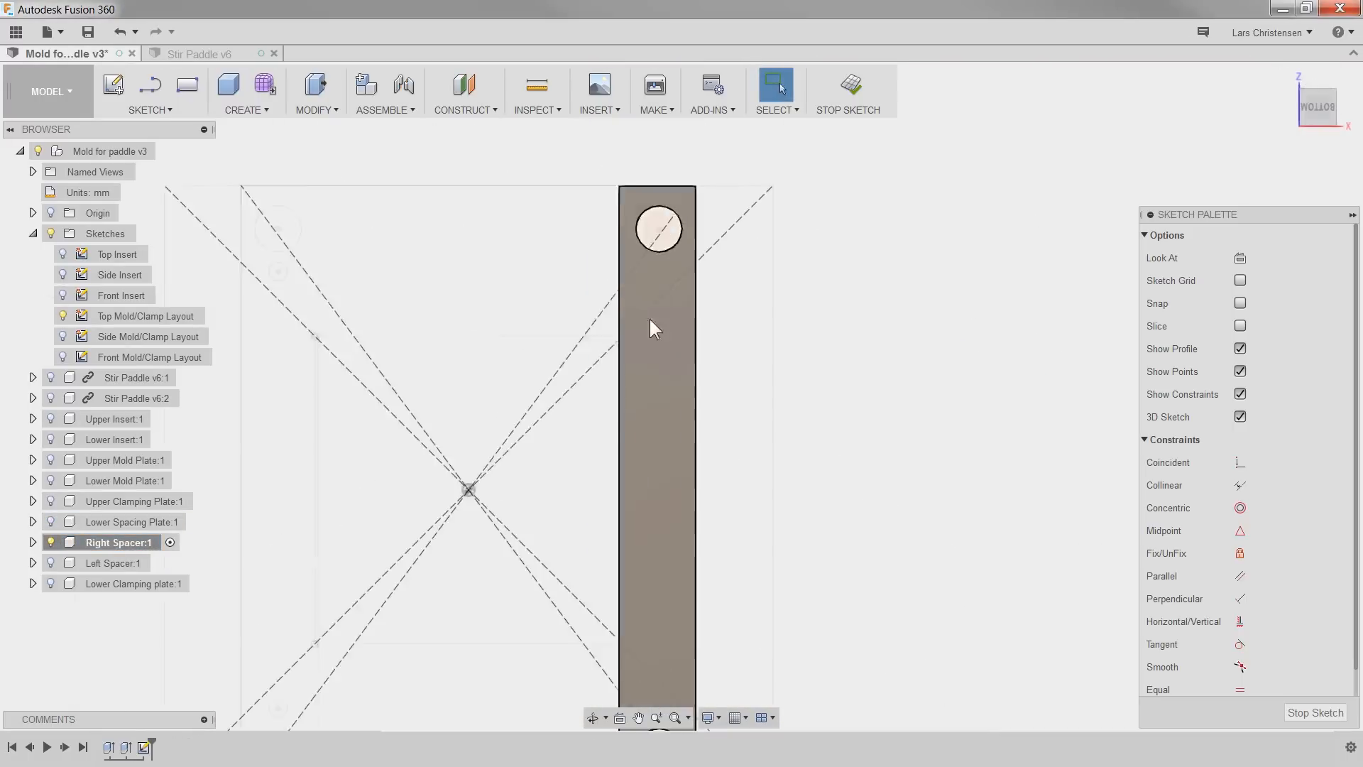
{"action": "scroll", "coordinate": [638, 306], "scroll_direction": "up", "scroll_amount": 4}
{"action": "key", "text": "p"}
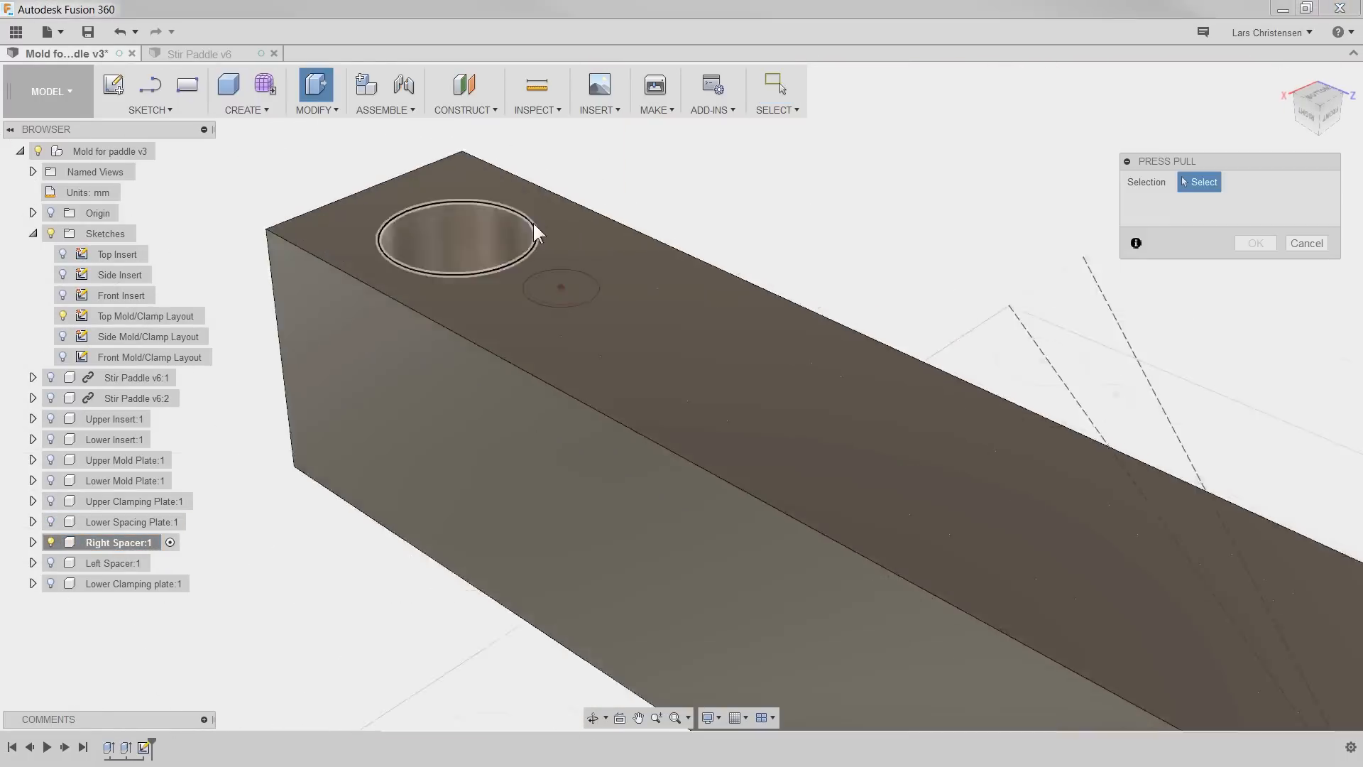
{"action": "left_click", "coordinate": [533, 223]}
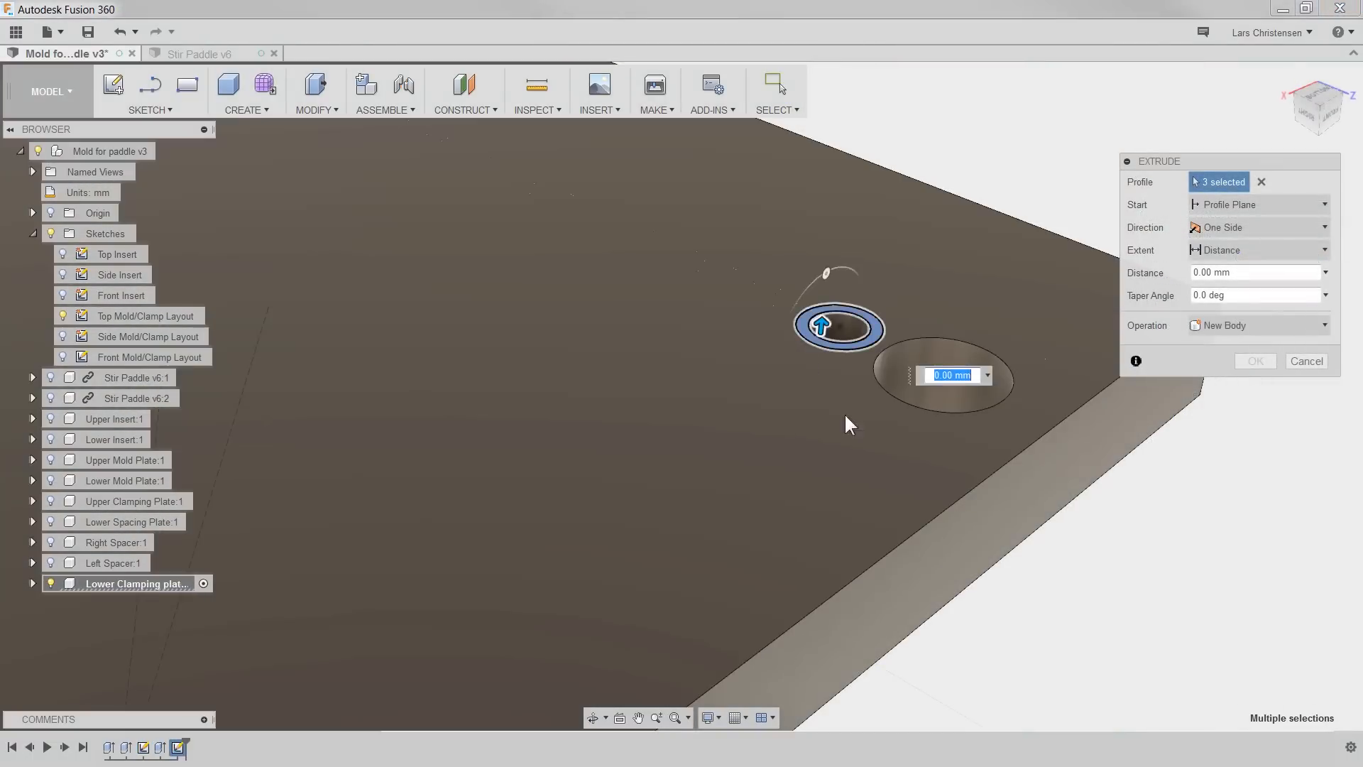
Step: Cut counterbores 12 mm deep from the ring profiles around the Lower Clamping Plate's four screw holes, and hide the Top Mold/Clamp Layout sketch
{"action": "scroll", "coordinate": [1005, 413], "scroll_direction": "down", "scroll_amount": 5}
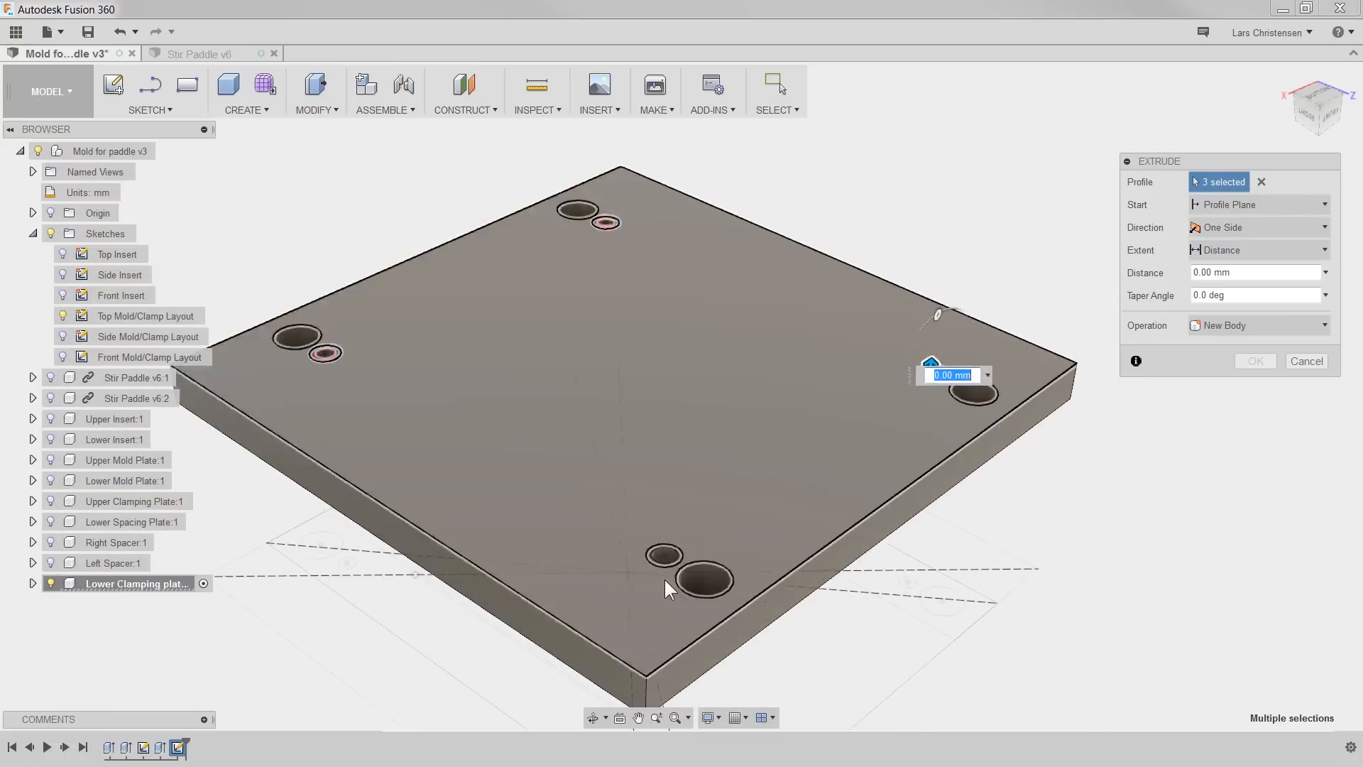
{"action": "scroll", "coordinate": [664, 587], "scroll_direction": "up", "scroll_amount": 5}
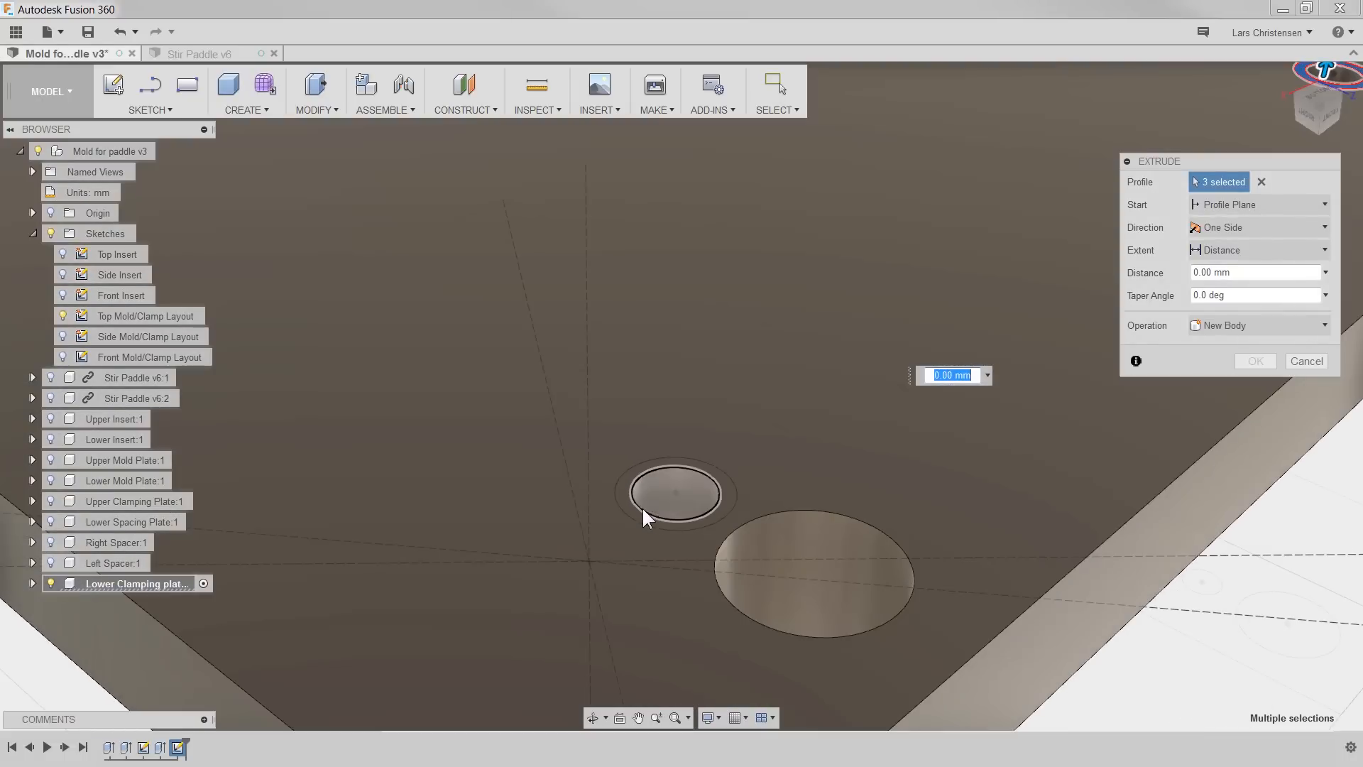
{"action": "left_click", "coordinate": [642, 508]}
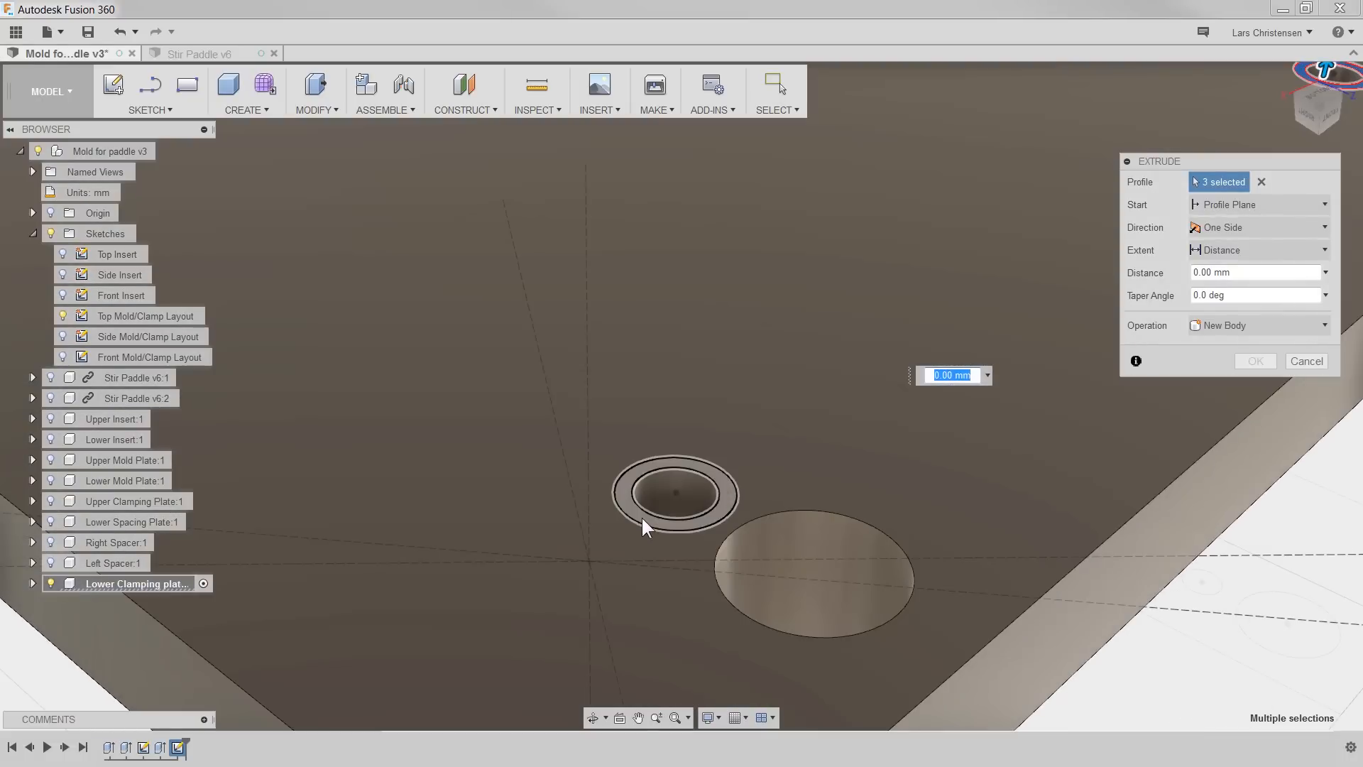
{"action": "scroll", "coordinate": [877, 522], "scroll_direction": "down", "scroll_amount": 5}
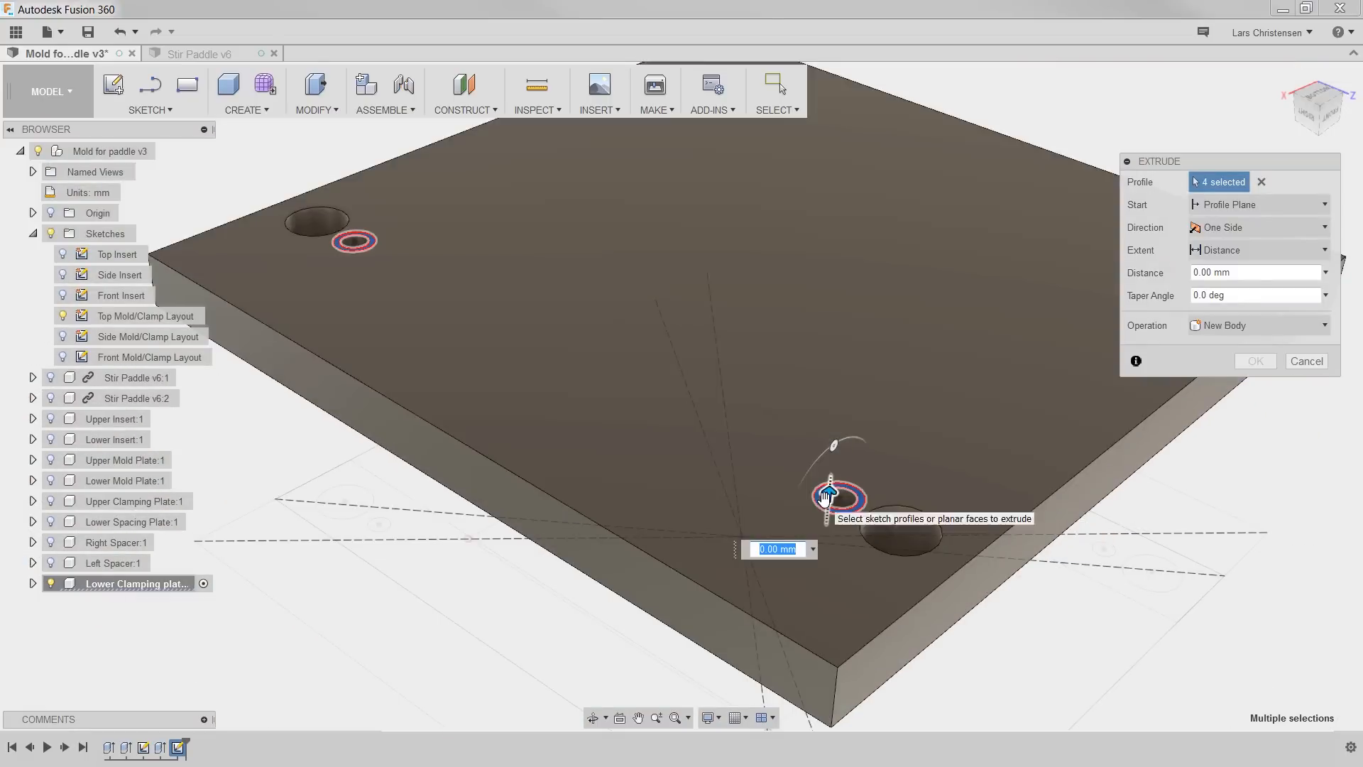
{"action": "left_click_drag", "start_coordinate": [824, 497], "coordinate": [821, 552]}
{"action": "type", "text": "-12."}
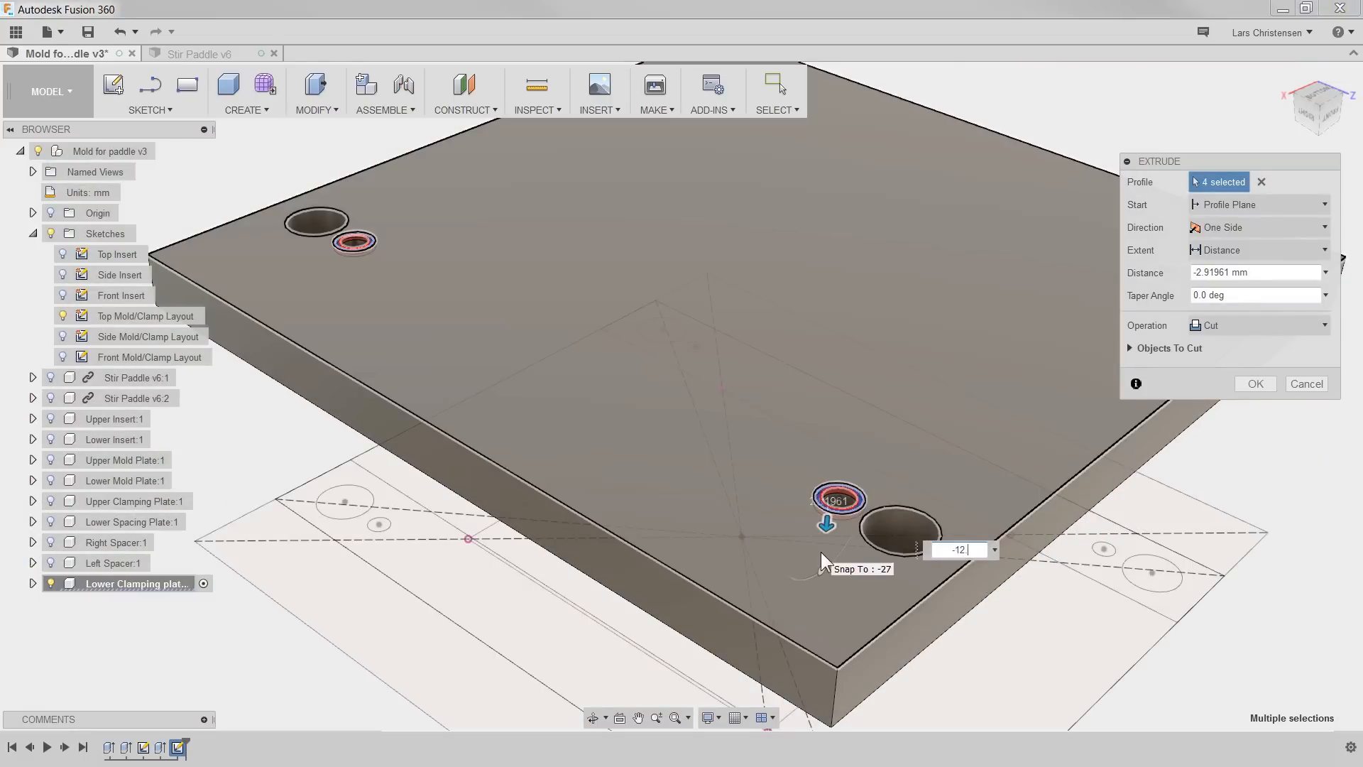
{"action": "key", "text": "Return"}
{"action": "scroll", "coordinate": [695, 577], "scroll_direction": "down", "scroll_amount": 3}
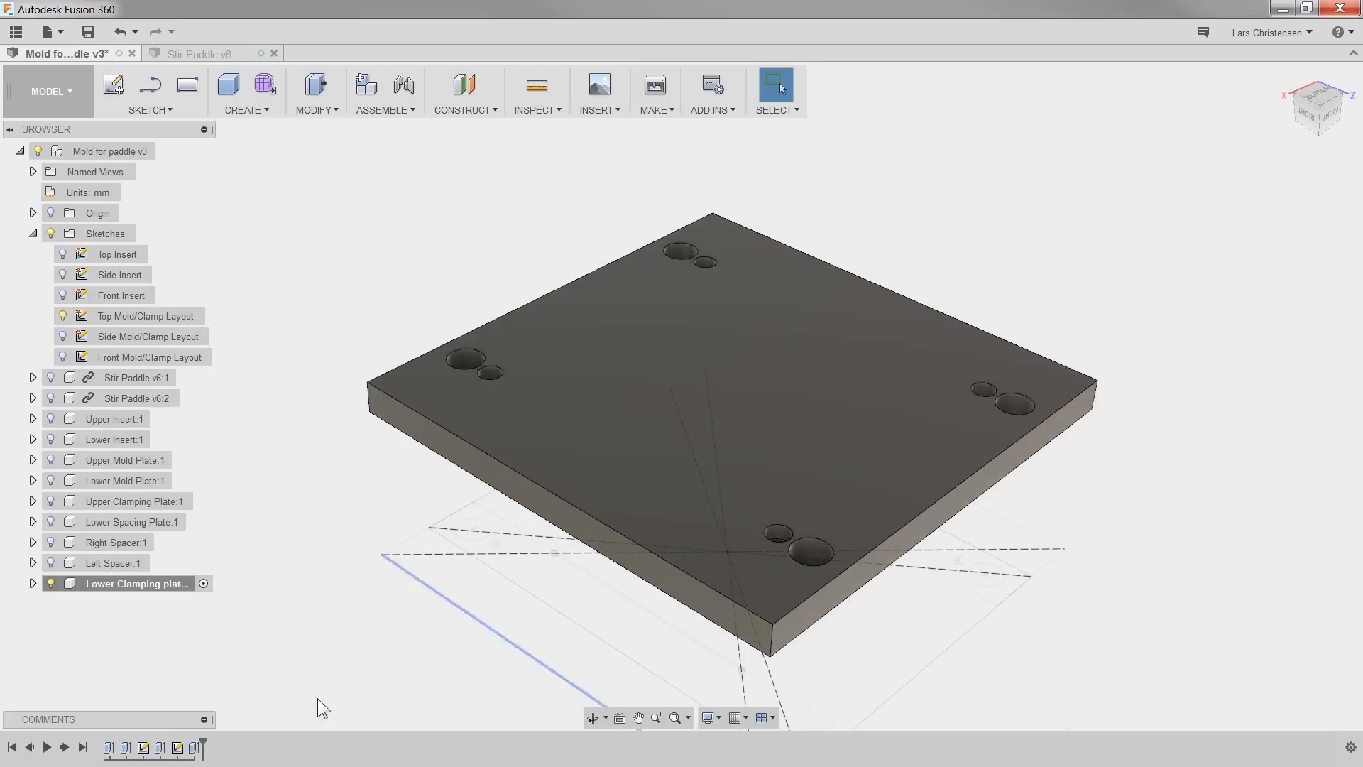
{"action": "left_click", "coordinate": [62, 316]}
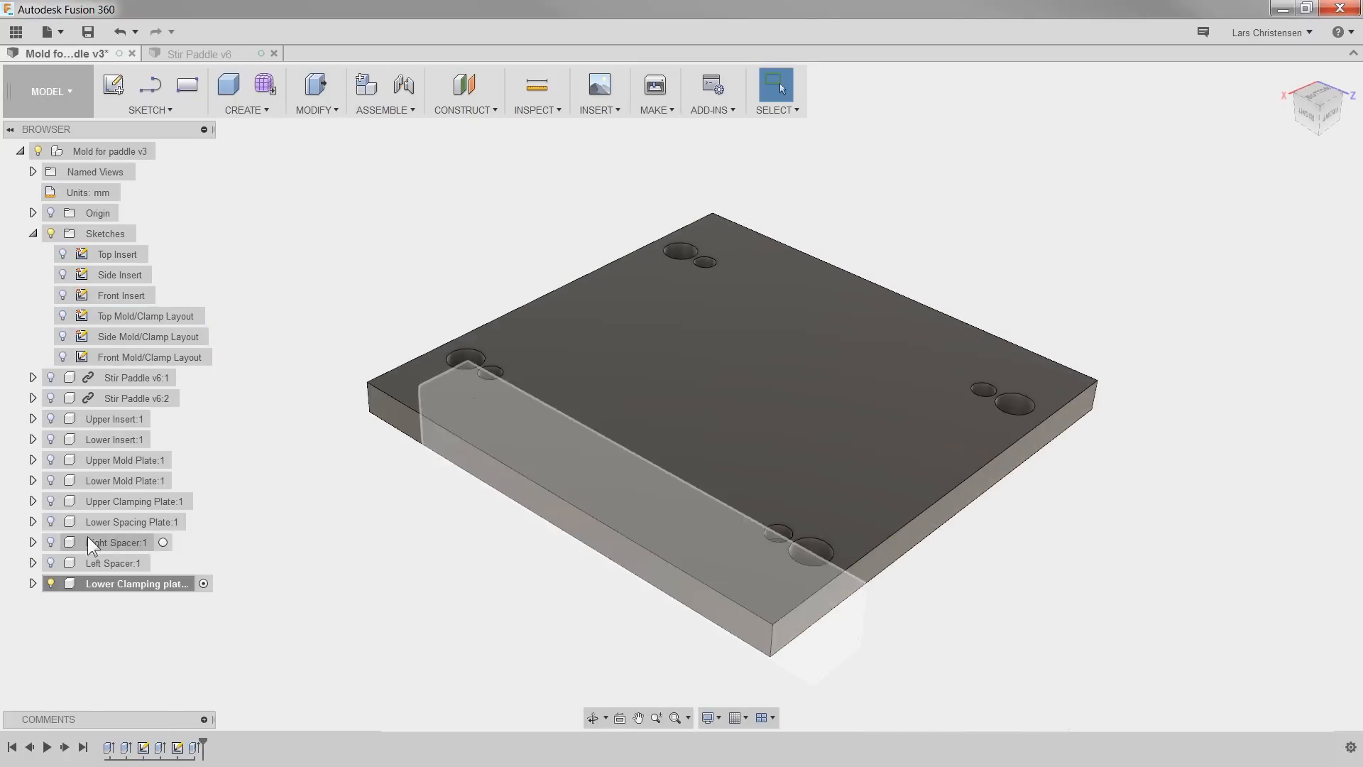
Step: Activate the top-level assembly and show the Left Spacer, Right Spacer and Lower Spacing Plate
{"action": "left_click", "coordinate": [51, 563]}
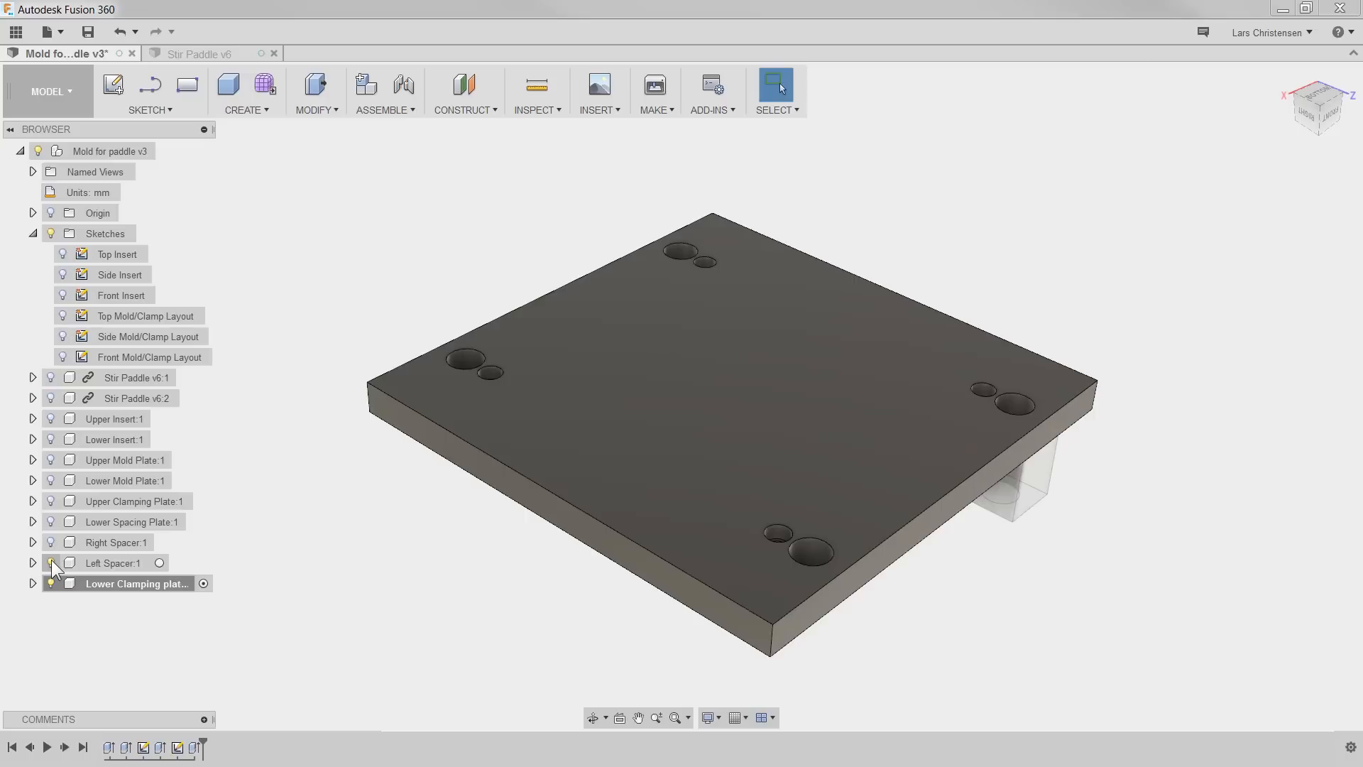
{"action": "left_click", "coordinate": [164, 151]}
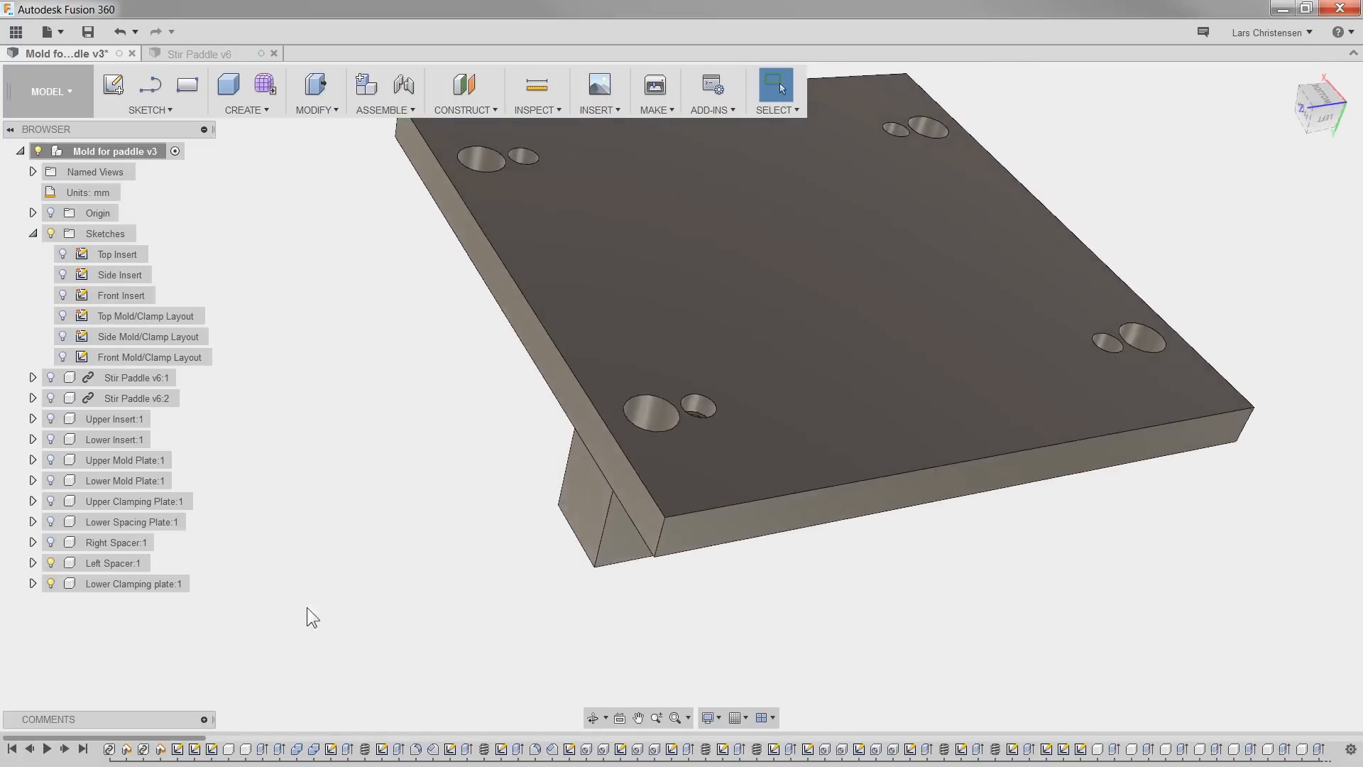
{"action": "left_click", "coordinate": [51, 543]}
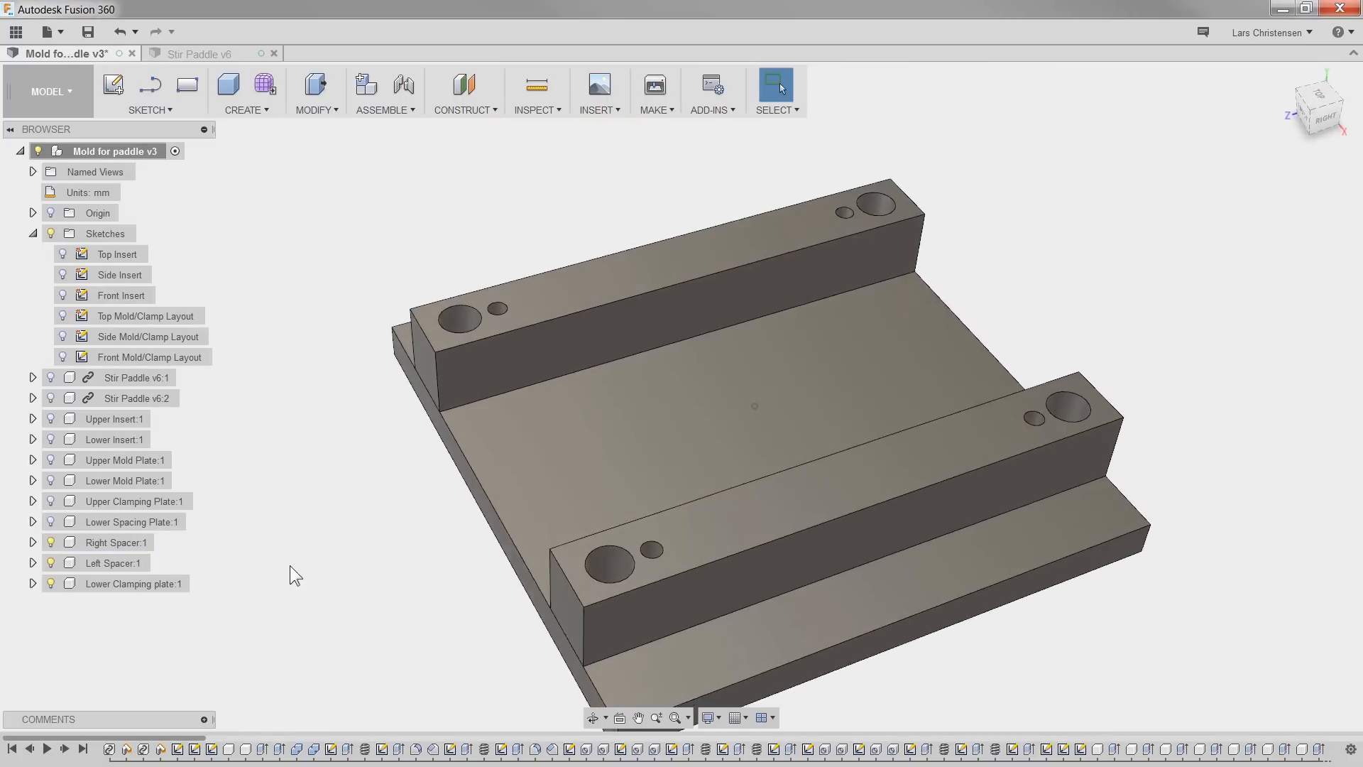
{"action": "left_click", "coordinate": [51, 522]}
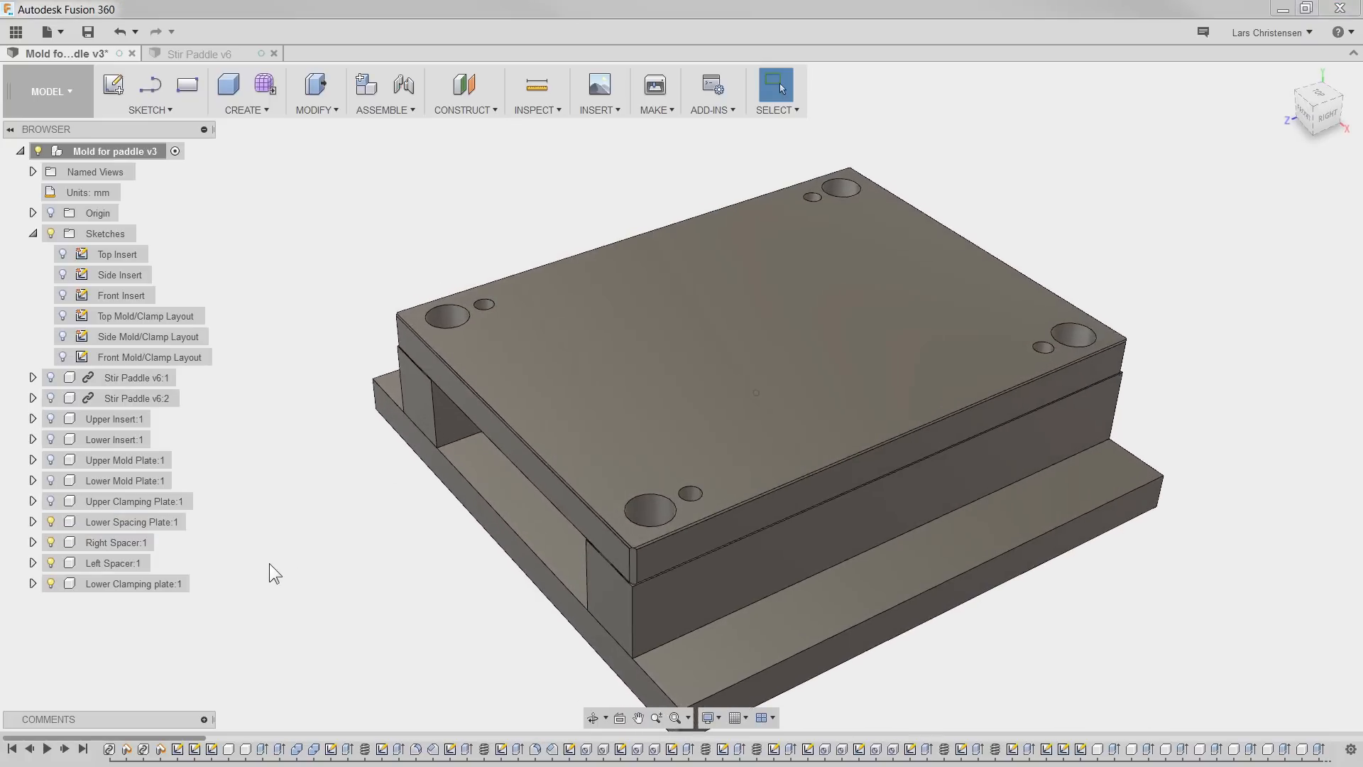
Step: Show the Lower Mold Plate, both inserts, the Upper Clamping Plate and the Upper Mold Plate to complete the visible mold stack
{"action": "left_click", "coordinate": [51, 501]}
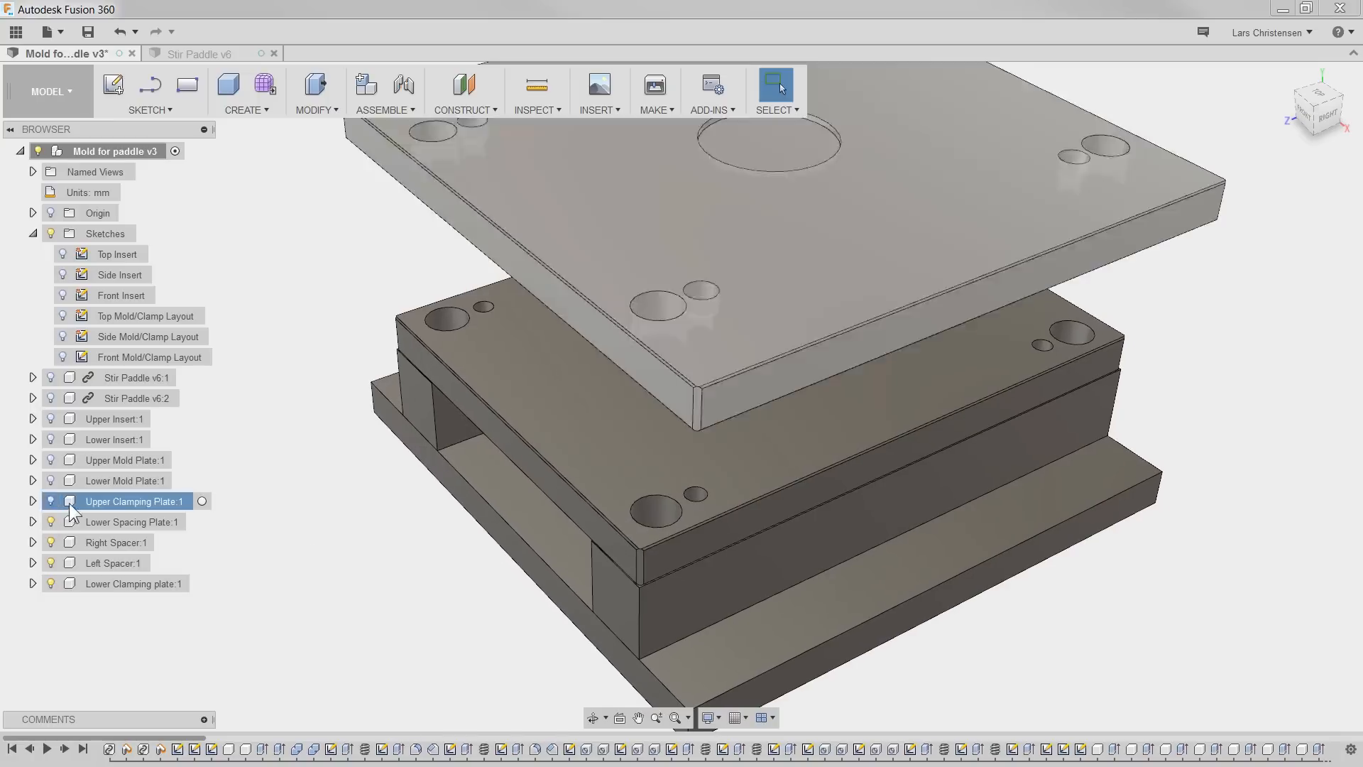
{"action": "left_click", "coordinate": [51, 501]}
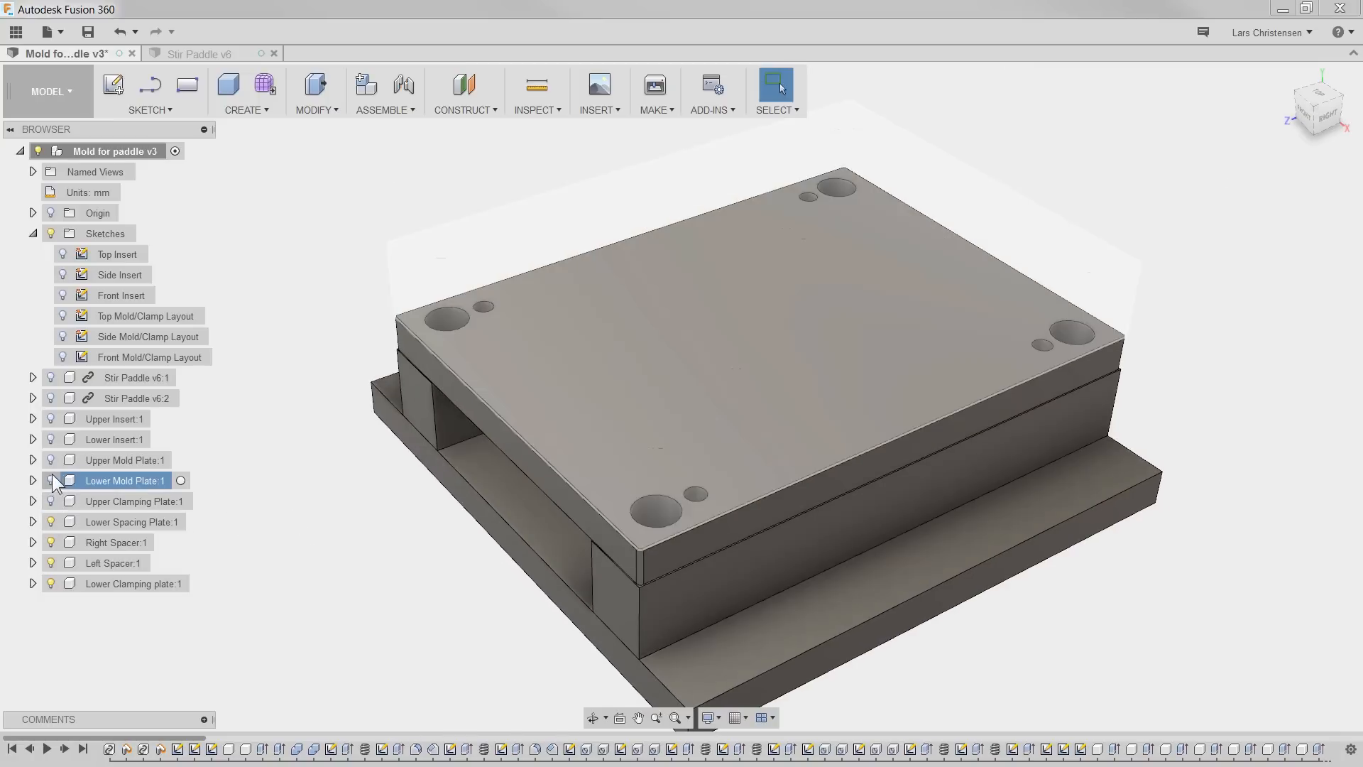
{"action": "left_click", "coordinate": [51, 481]}
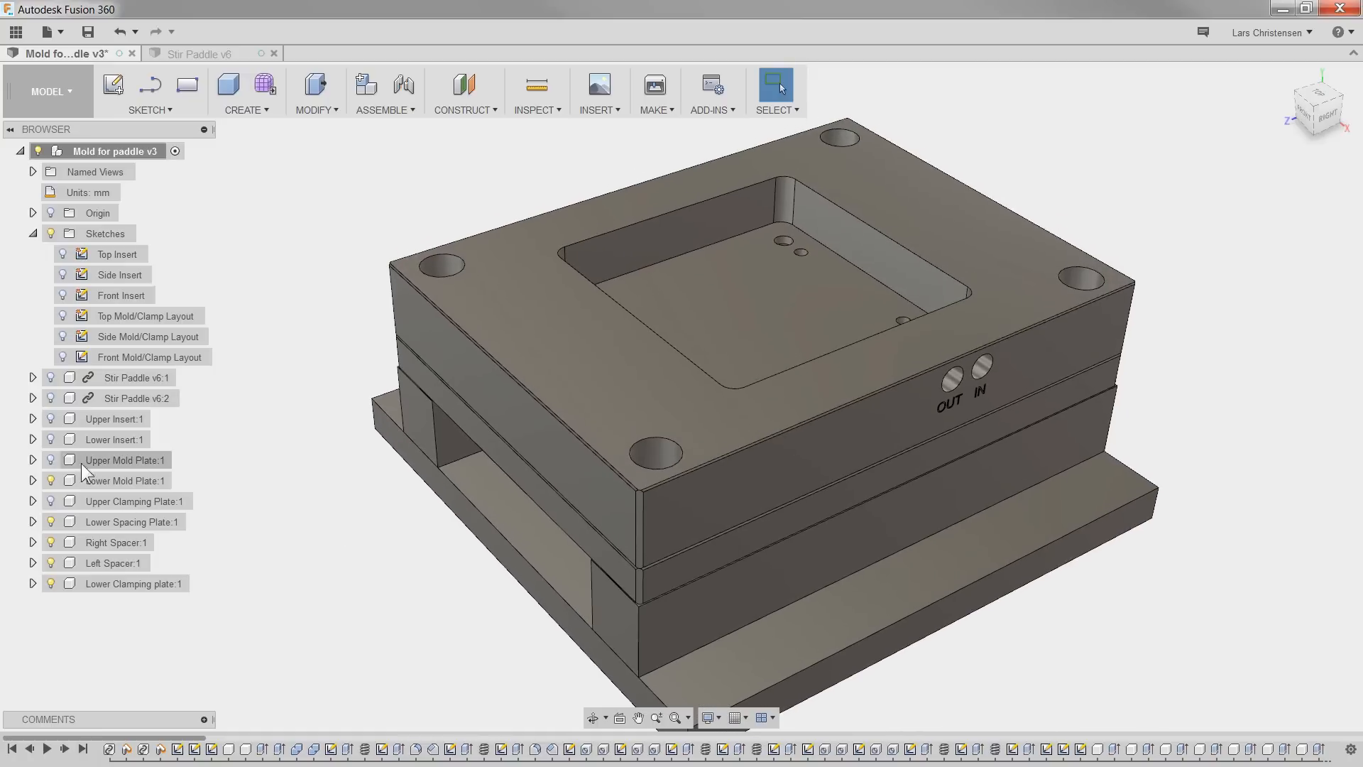
{"action": "left_click", "coordinate": [92, 439]}
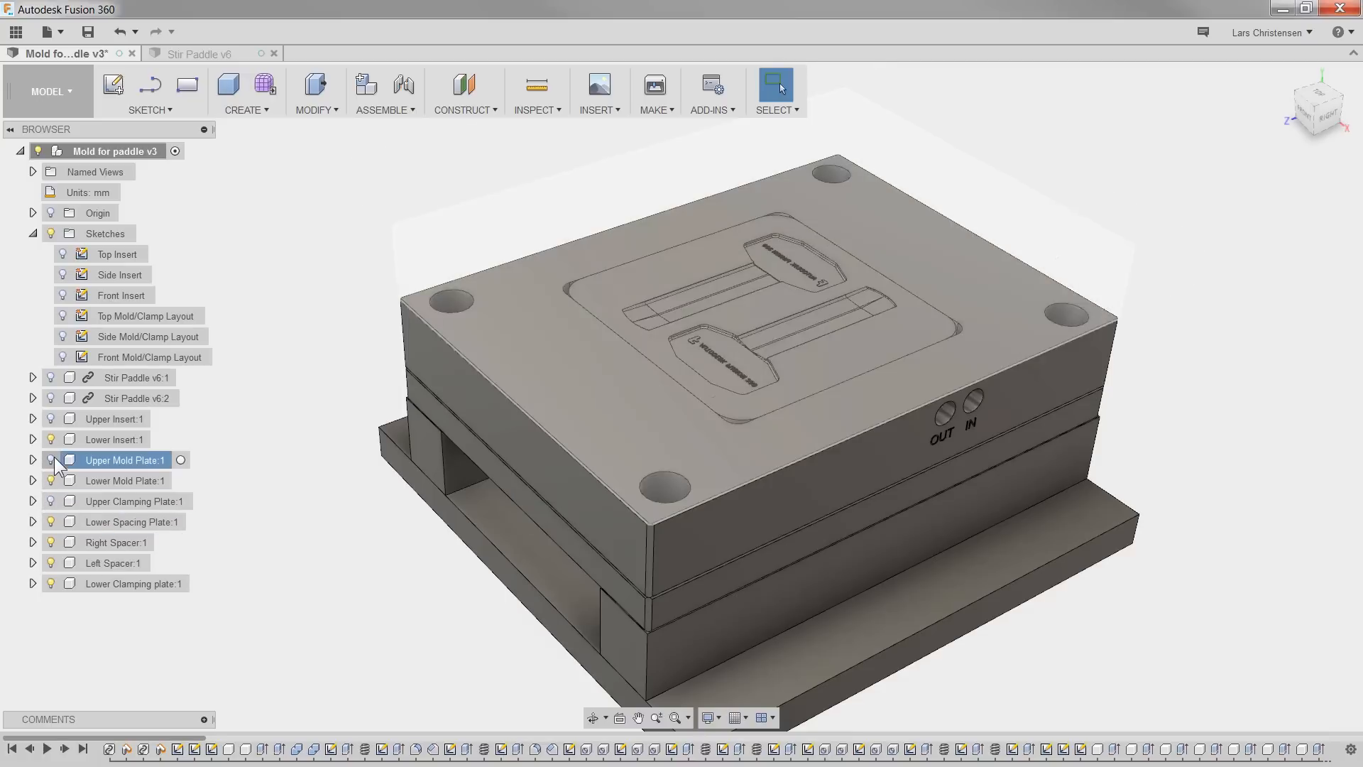
{"action": "left_click", "coordinate": [50, 419]}
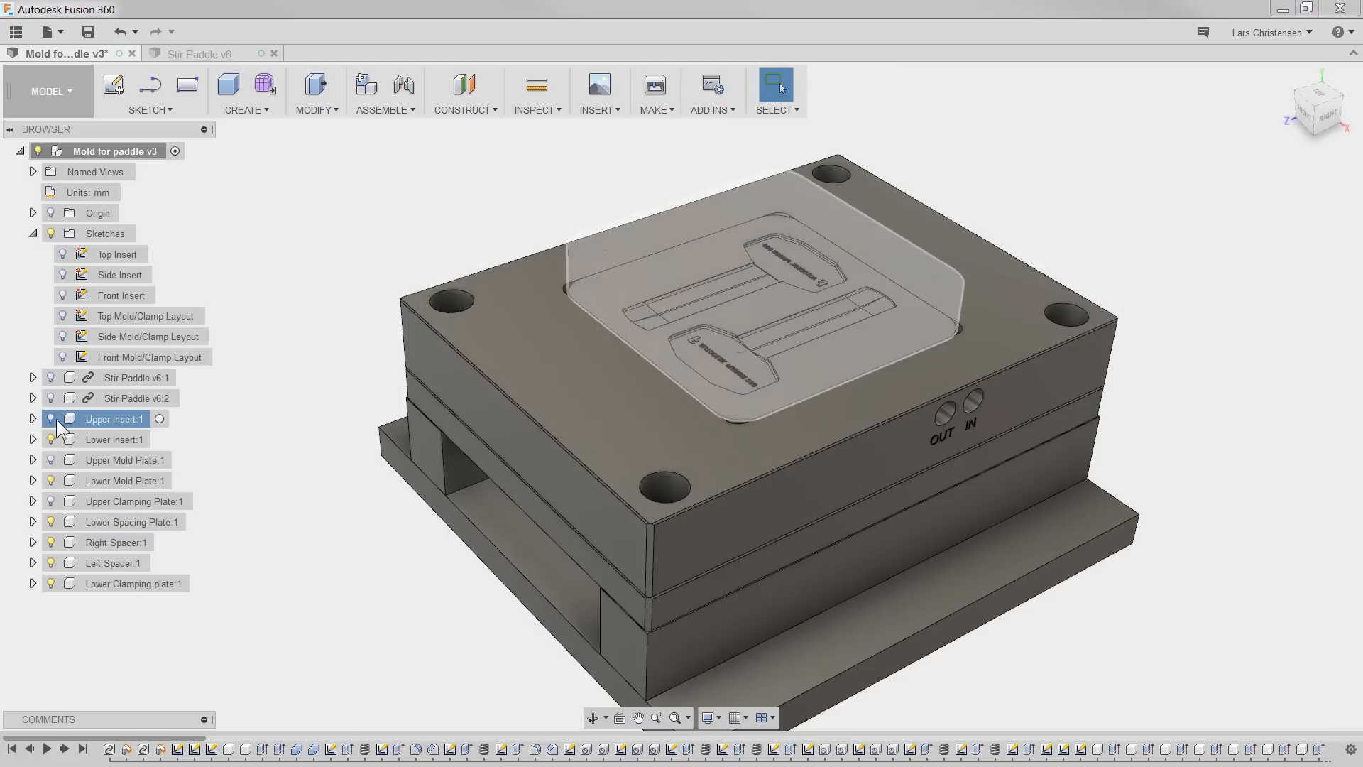
{"action": "left_click", "coordinate": [51, 501]}
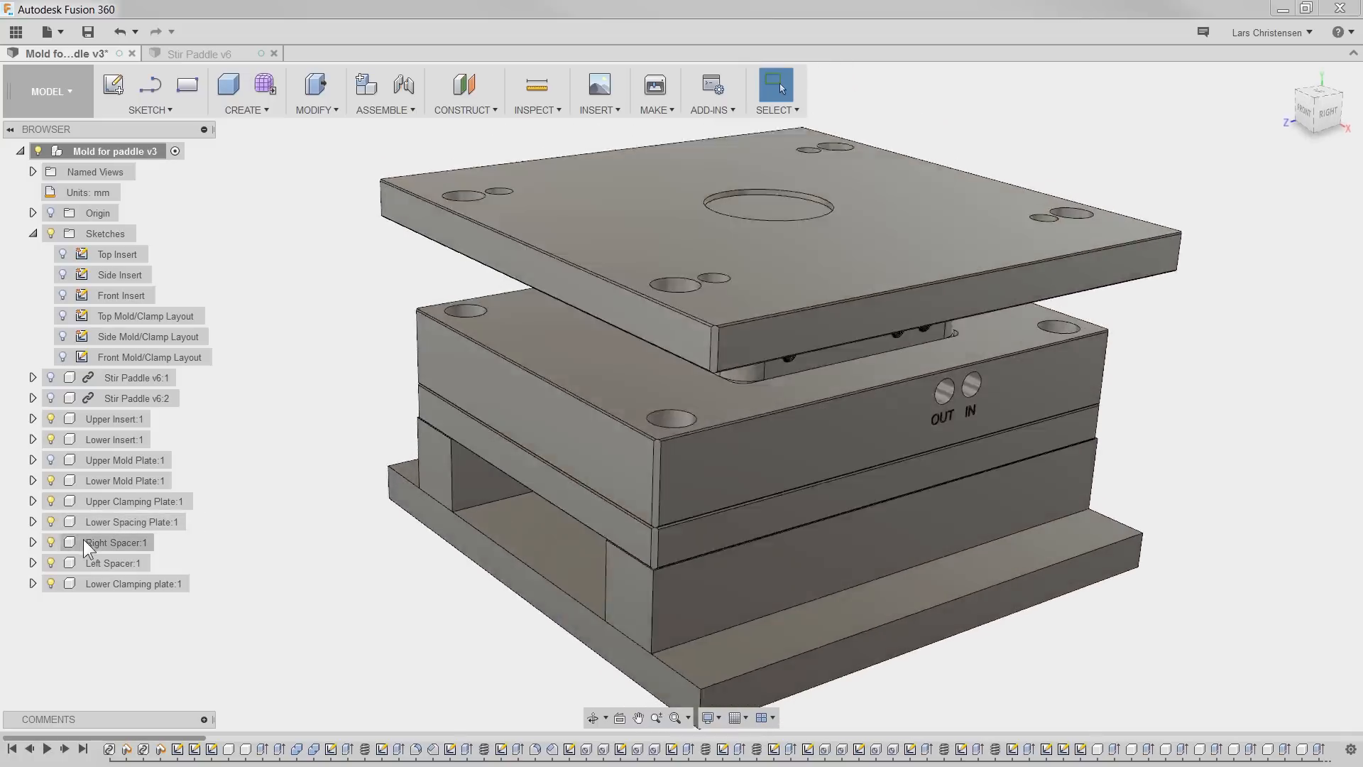
{"action": "left_click", "coordinate": [50, 460]}
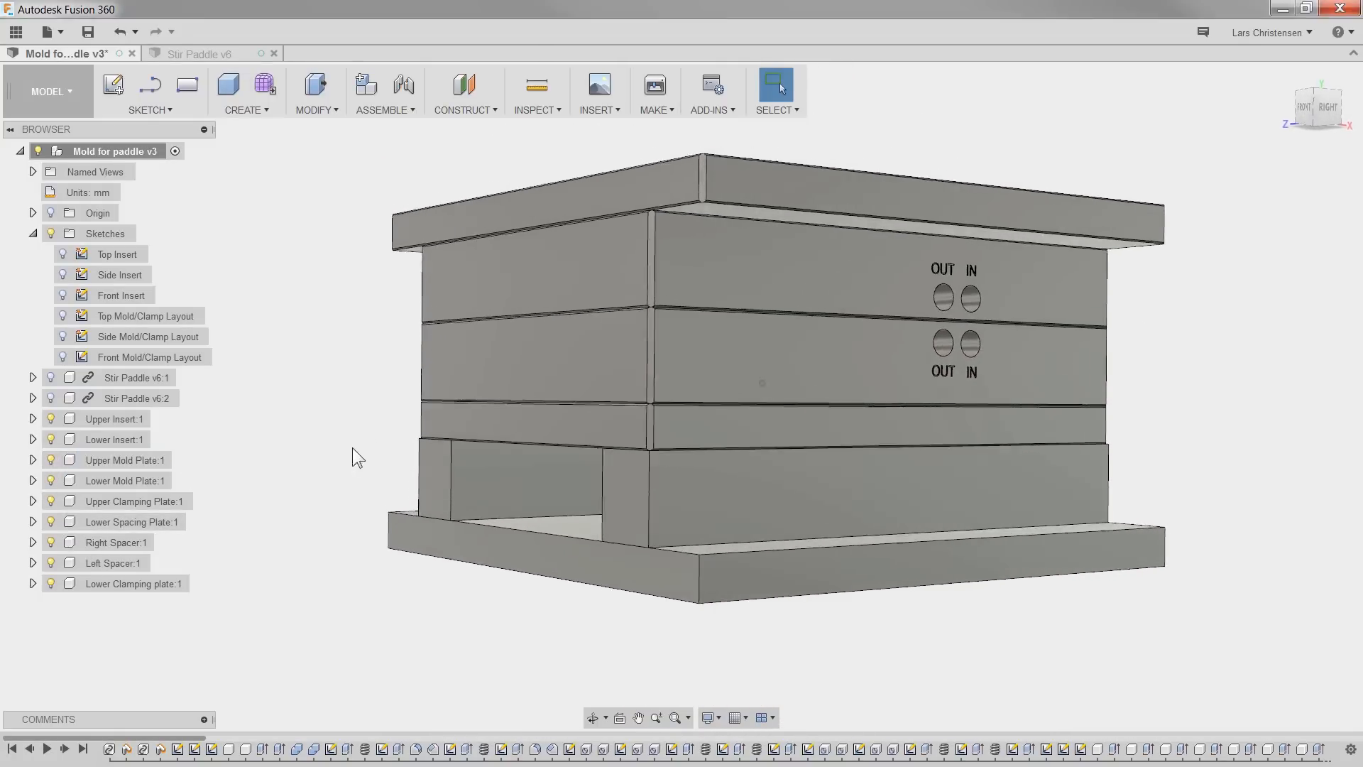